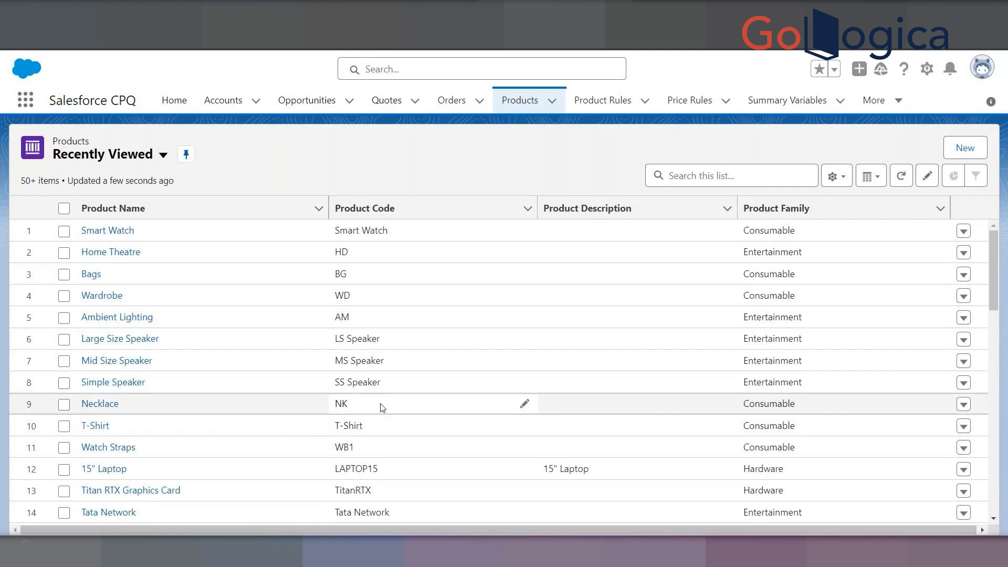
Look through the whole list of recently viewed products and return to its beginning
{"action": "scroll", "coordinate": [382, 408], "scroll_direction": "down", "scroll_amount": 5}
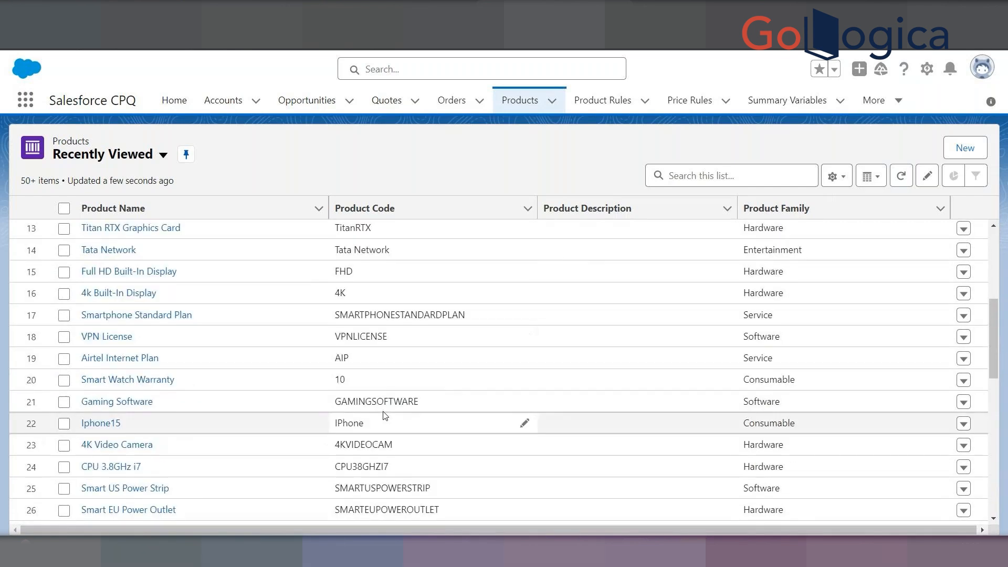
{"action": "scroll", "coordinate": [385, 416], "scroll_direction": "down", "scroll_amount": 10}
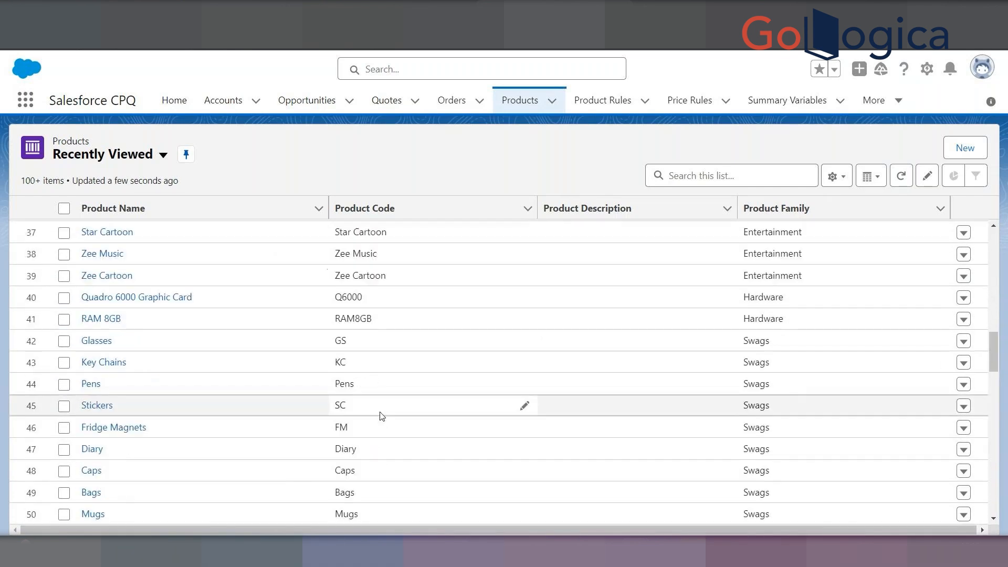
{"action": "scroll", "coordinate": [381, 416], "scroll_direction": "down", "scroll_amount": 5}
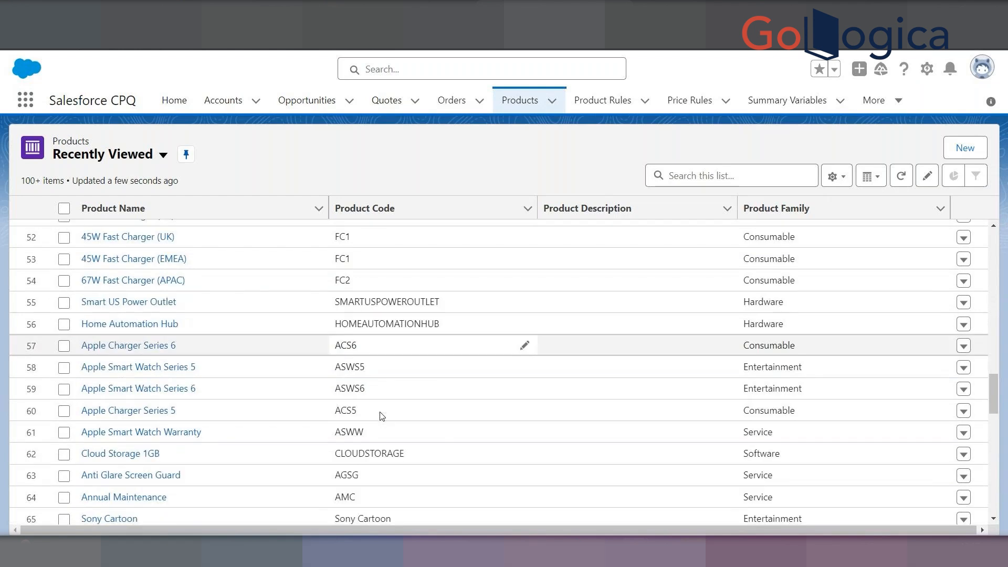
{"action": "scroll", "coordinate": [382, 416], "scroll_direction": "down", "scroll_amount": 18}
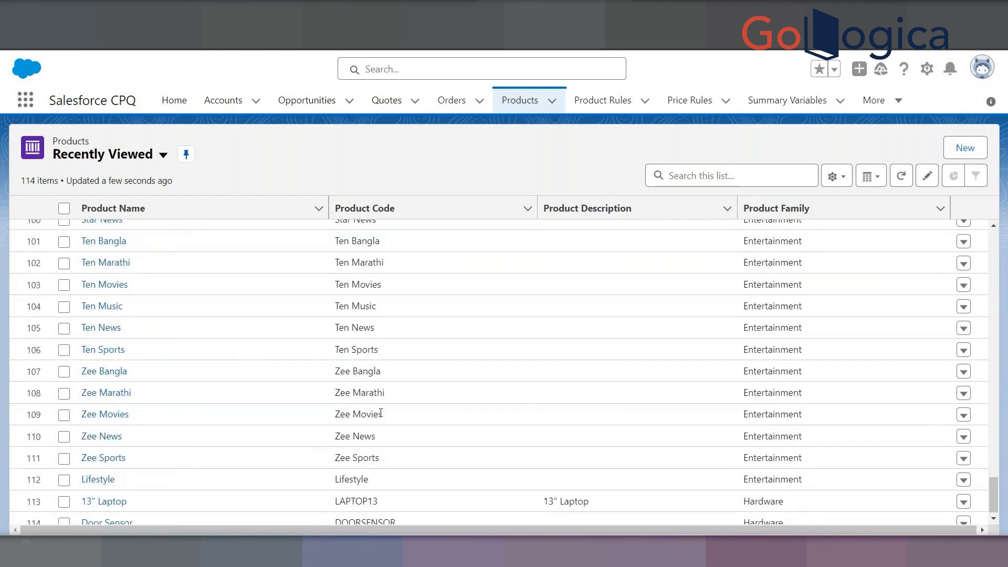
{"action": "scroll", "coordinate": [382, 413], "scroll_direction": "up", "scroll_amount": 20}
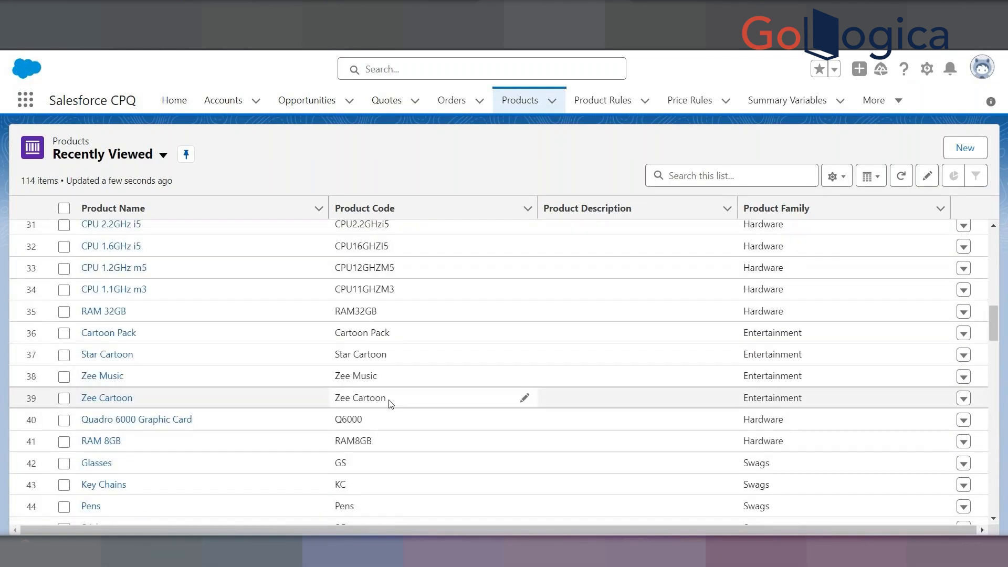
{"action": "scroll", "coordinate": [390, 404], "scroll_direction": "up", "scroll_amount": 7}
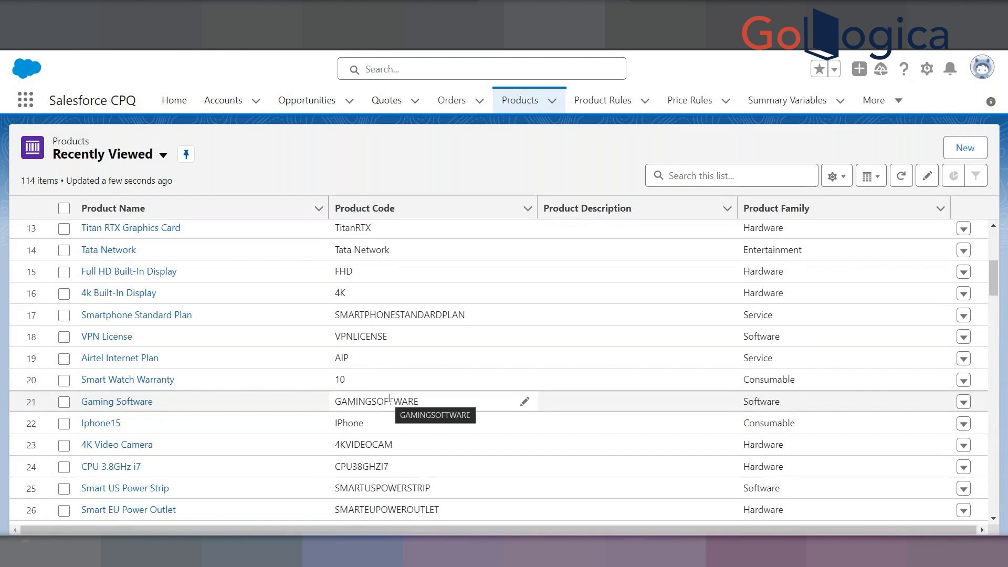
{"action": "scroll", "coordinate": [391, 399], "scroll_direction": "up", "scroll_amount": 5}
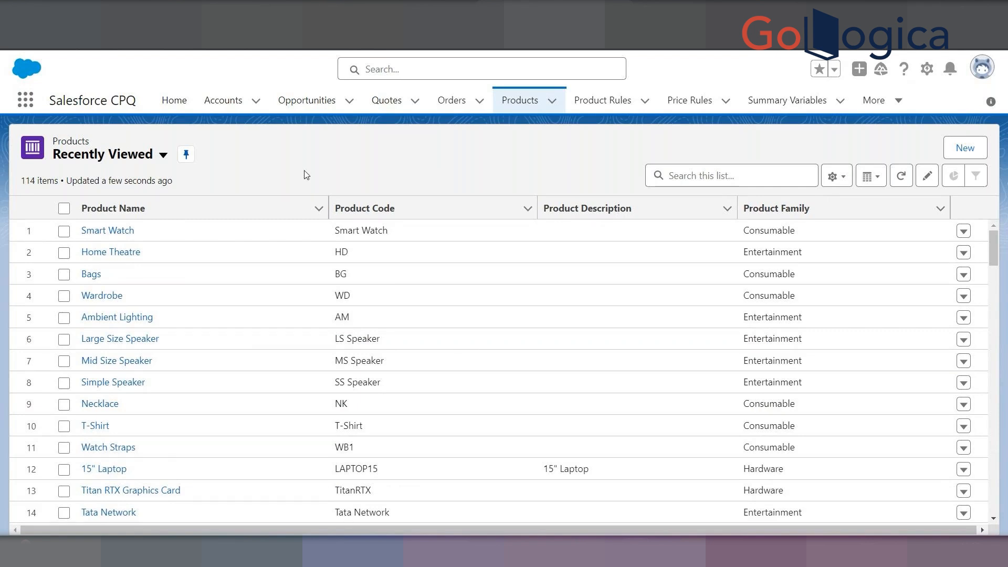
Switch to the All Products list view and search it for "home theater"
{"action": "left_click", "coordinate": [164, 154]}
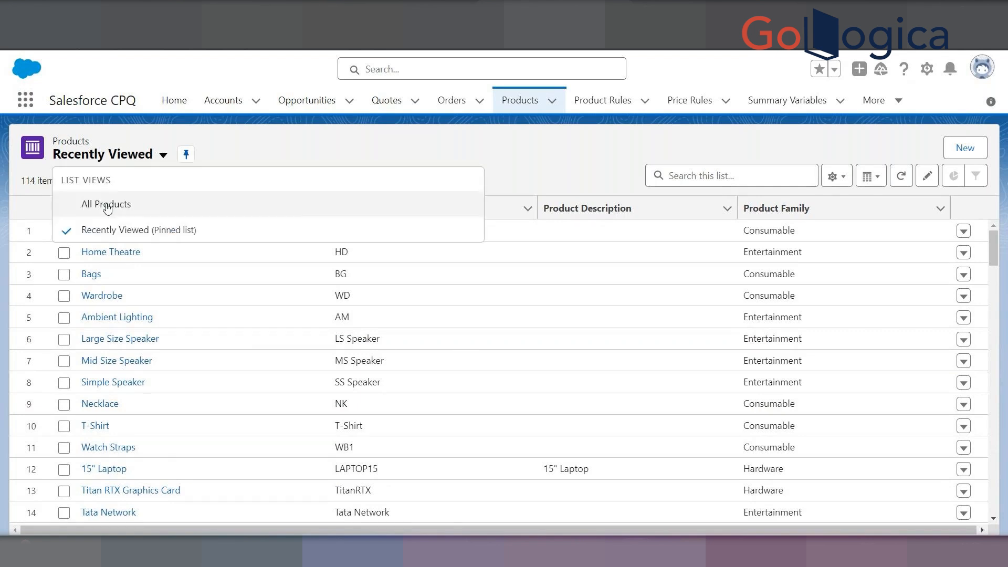
{"action": "left_click", "coordinate": [107, 206]}
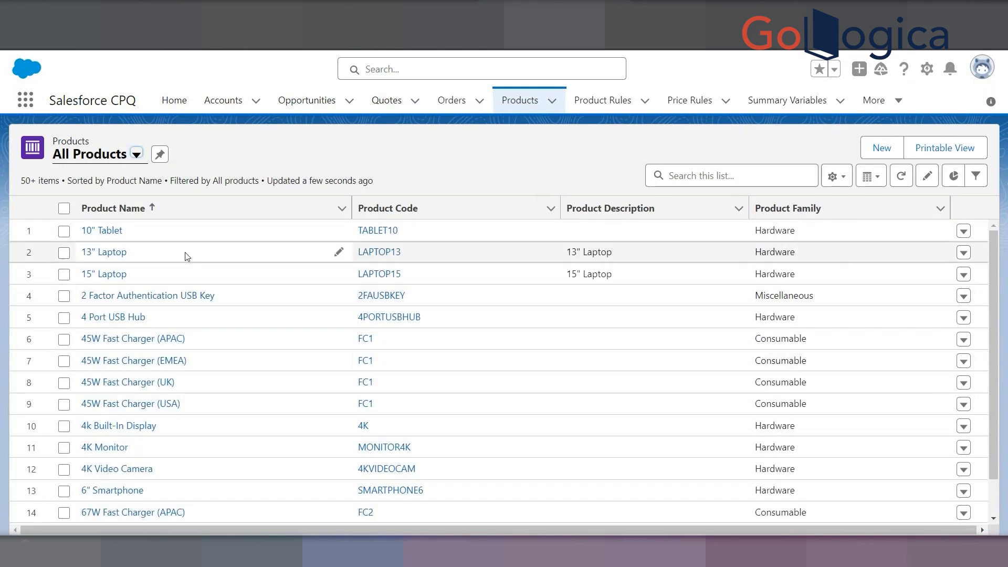
{"action": "left_click", "coordinate": [672, 176]}
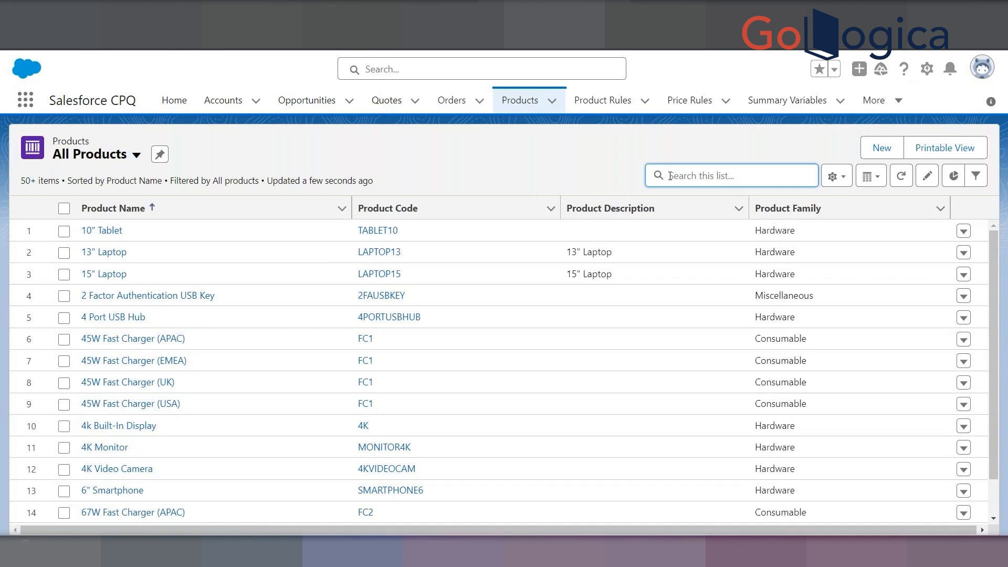
{"action": "type", "text": "home theater"}
{"action": "key", "text": "Return"}
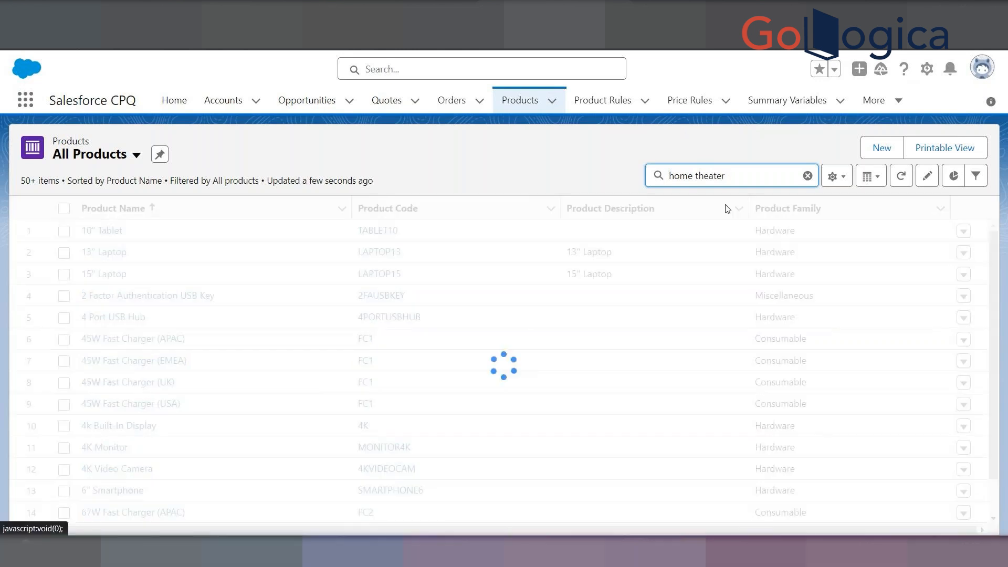
Shorten the list search to "home" and open the Home Theatre product in a new browser tab
{"action": "key", "text": "BackSpace"}
{"action": "key", "text": "BackSpace"}
{"action": "key", "text": "BackSpace"}
{"action": "key", "text": "BackSpace"}
{"action": "key", "text": "BackSpace"}
{"action": "key", "text": "BackSpace"}
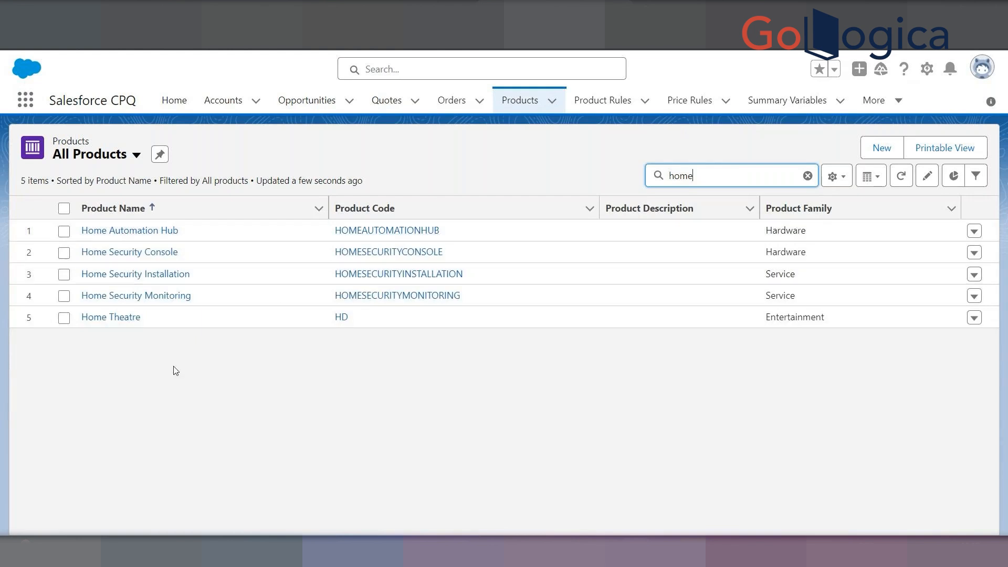
{"action": "right_click", "coordinate": [117, 319]}
{"action": "left_click", "coordinate": [140, 329]}
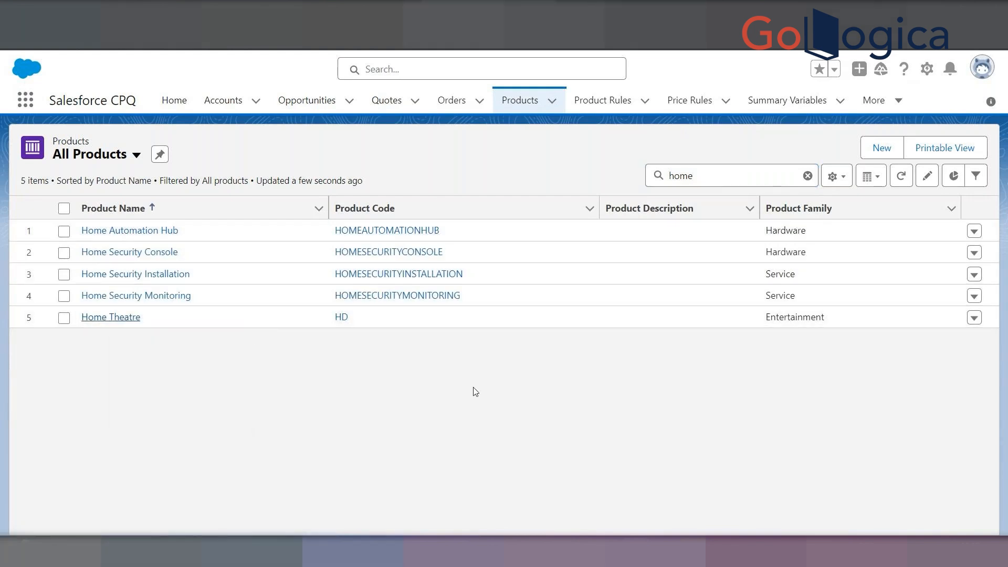
Search the All Products list for "T-shirt" and open the T-Shirt product in a new browser tab
{"action": "left_click", "coordinate": [136, 155]}
{"action": "left_click", "coordinate": [105, 205]}
{"action": "left_click", "coordinate": [718, 177]}
{"action": "key", "text": "BackSpace"}
{"action": "key", "text": "BackSpace"}
{"action": "key", "text": "BackSpace"}
{"action": "key", "text": "BackSpace"}
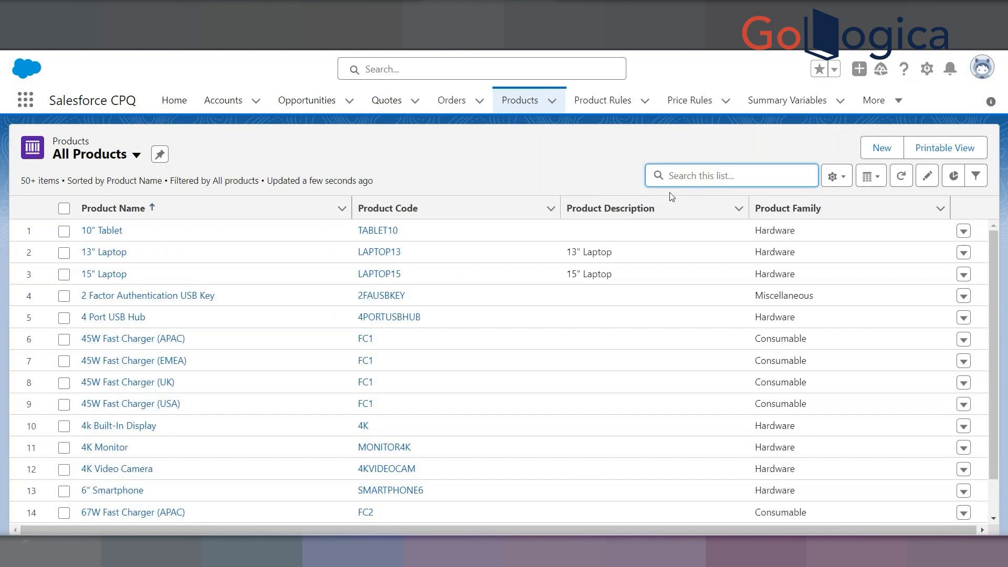
{"action": "type", "text": "T-shirt"}
{"action": "key", "text": "Return"}
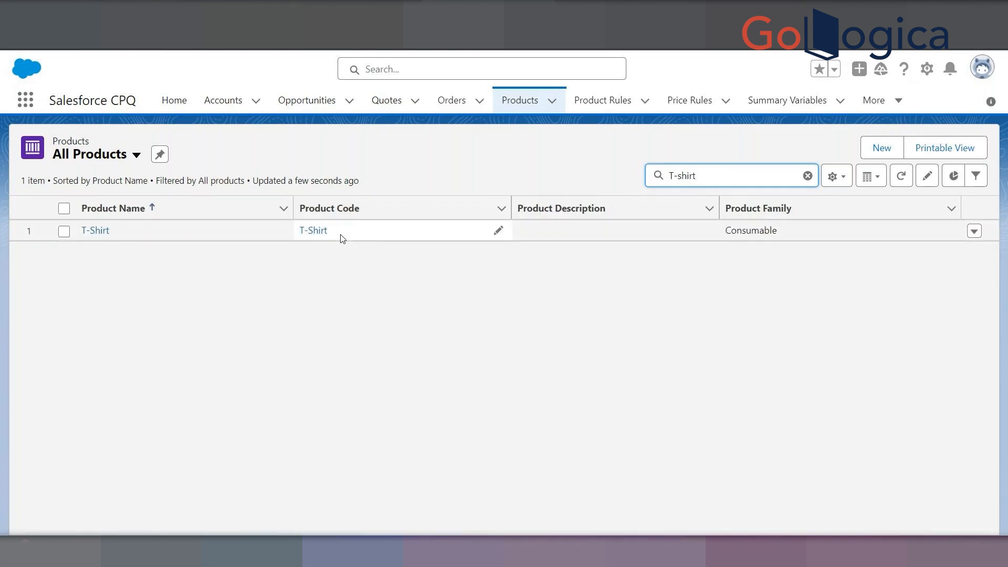
{"action": "right_click", "coordinate": [108, 235]}
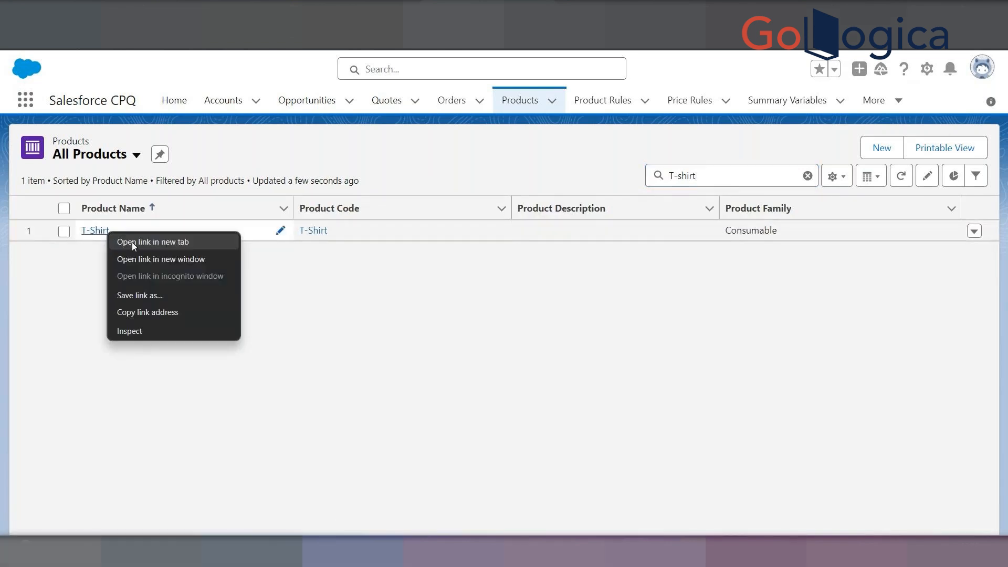
{"action": "left_click", "coordinate": [131, 242]}
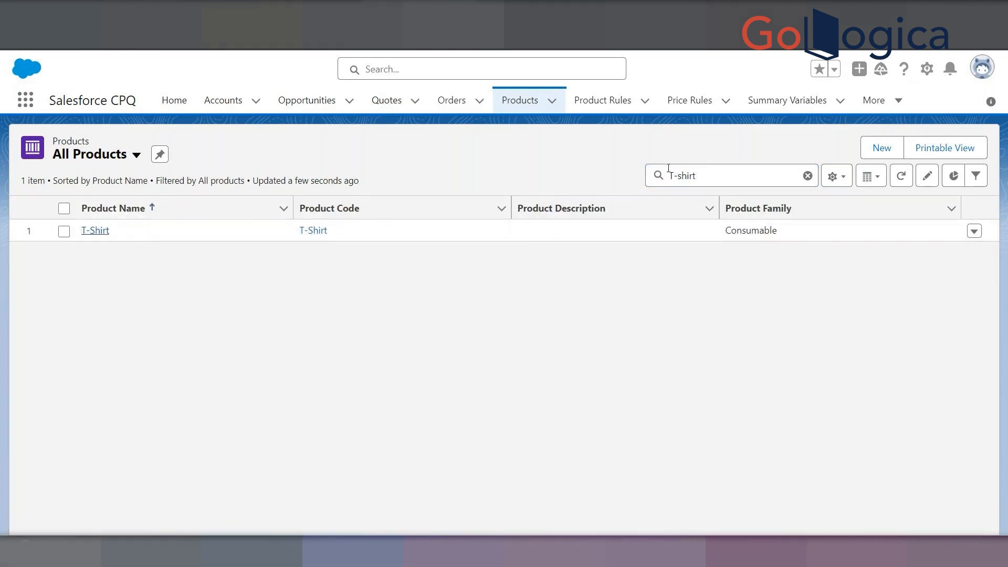
Remove the T-shirt search term from the product list's search
{"action": "left_click", "coordinate": [705, 173]}
{"action": "key", "text": "BackSpace"}
{"action": "key", "text": "BackSpace"}
{"action": "key", "text": "BackSpace"}
{"action": "key", "text": "BackSpace"}
{"action": "key", "text": "BackSpace"}
{"action": "key", "text": "BackSpace"}
{"action": "key", "text": "BackSpace"}
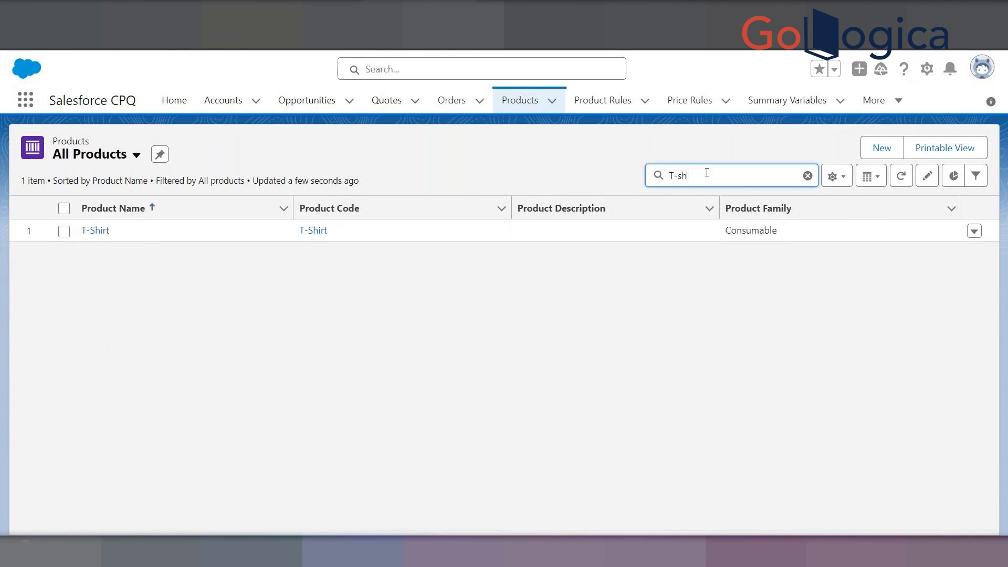
{"action": "type", "text": "Shirt"}
{"action": "key", "text": "BackSpace"}
{"action": "key", "text": "BackSpace"}
{"action": "key", "text": "BackSpace"}
{"action": "key", "text": "BackSpace"}
{"action": "key", "text": "BackSpace"}
Search the product list for "Trousers" and clear the search again
{"action": "type", "text": "Trousers"}
{"action": "key", "text": "Return"}
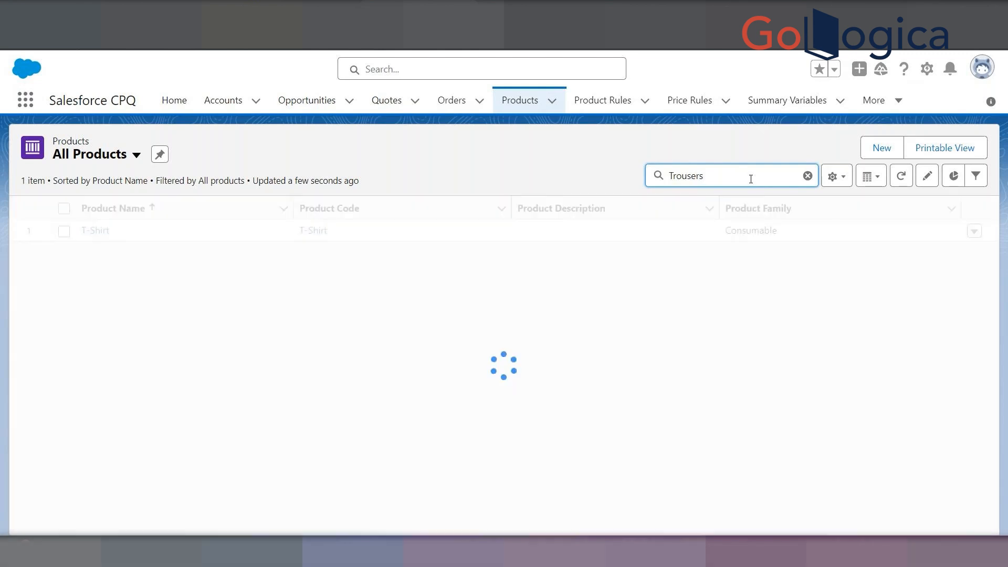
{"action": "left_click", "coordinate": [808, 175]}
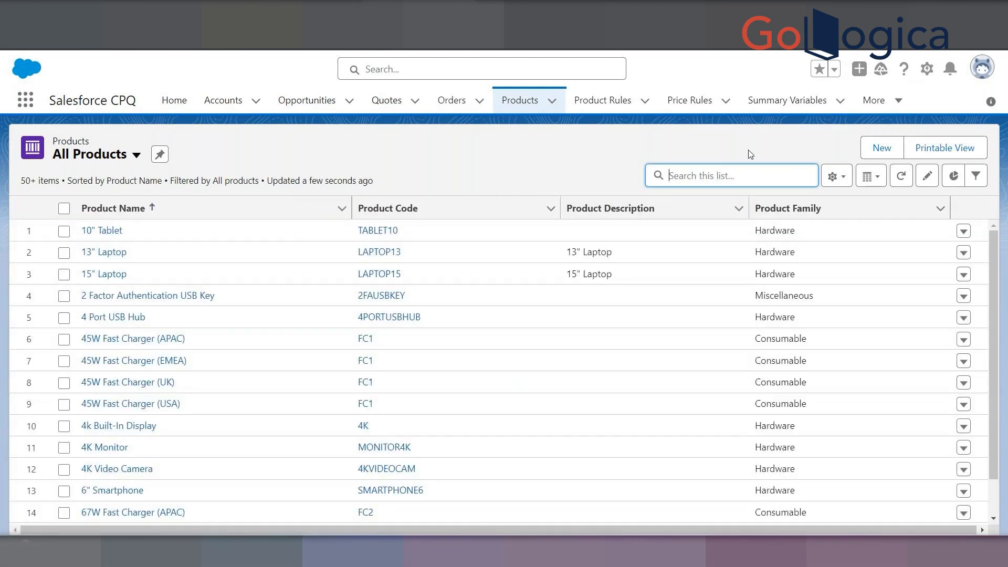
{"action": "left_click", "coordinate": [865, 152]}
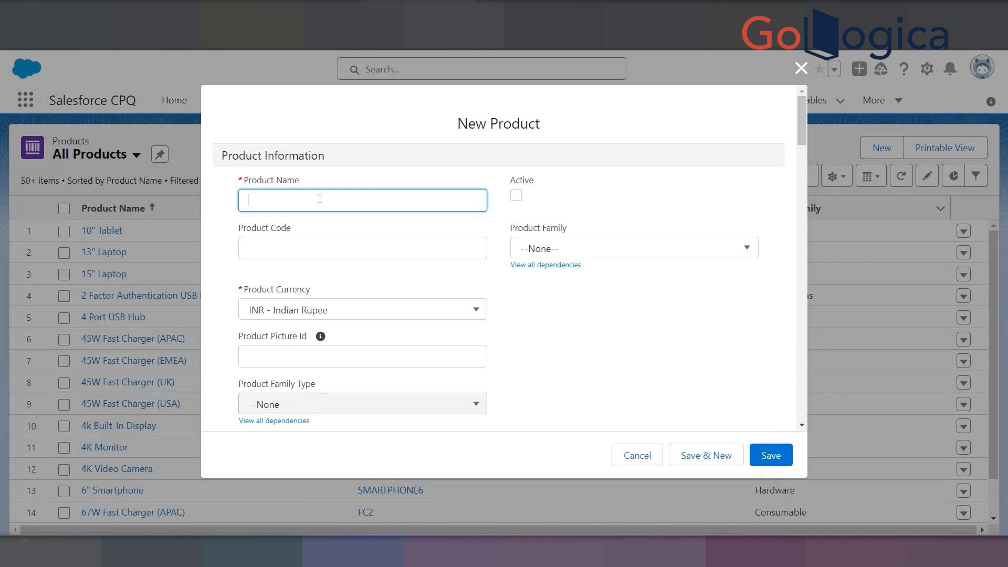
{"action": "type", "text": "Shirts"}
{"action": "key", "text": "Tab"}
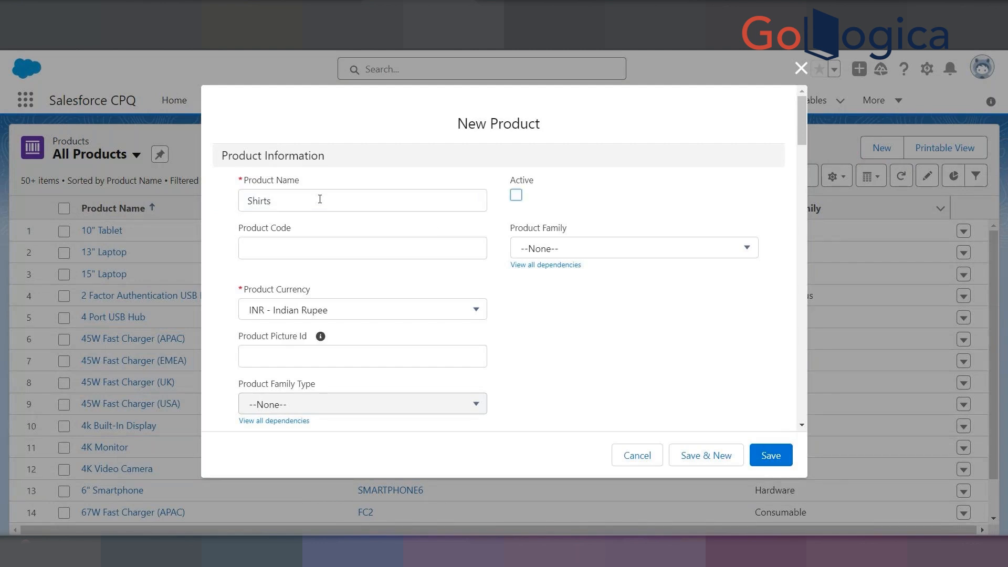
{"action": "key", "text": "space"}
{"action": "key", "text": "Tab"}
{"action": "type", "text": "S"}
{"action": "key", "text": "Tab"}
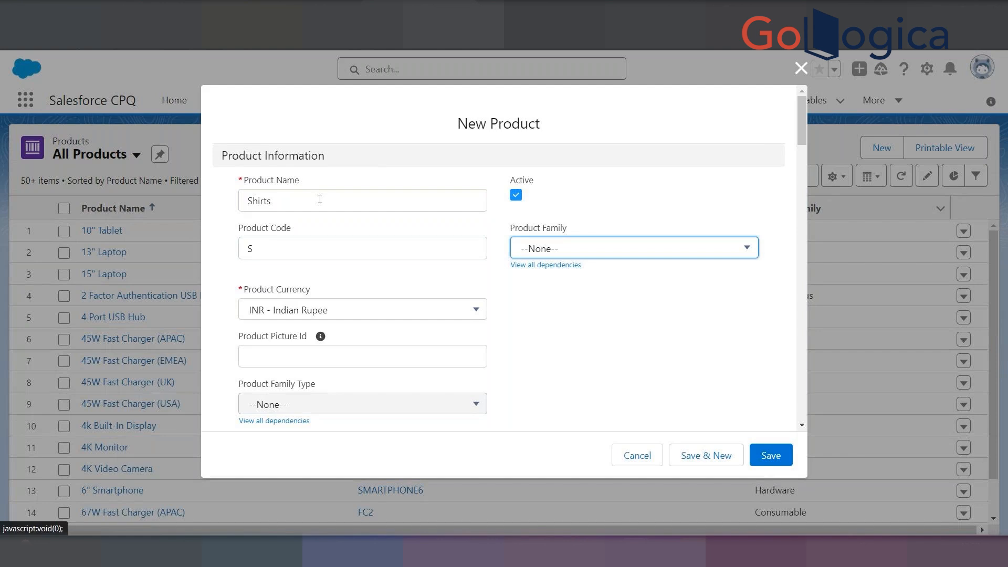
{"action": "key", "text": "space"}
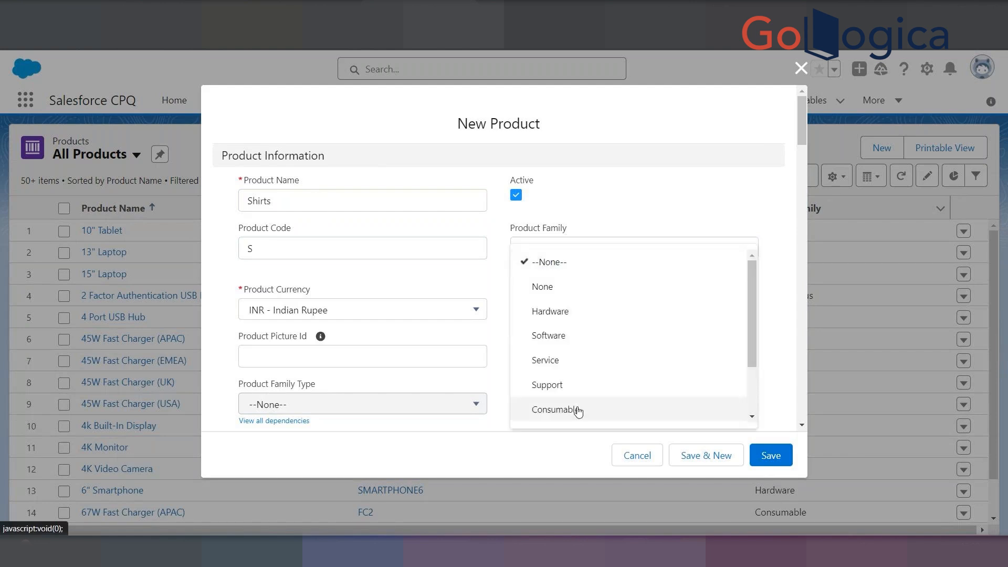
{"action": "scroll", "coordinate": [576, 404], "scroll_direction": "down", "scroll_amount": 2}
{"action": "left_click", "coordinate": [560, 337]}
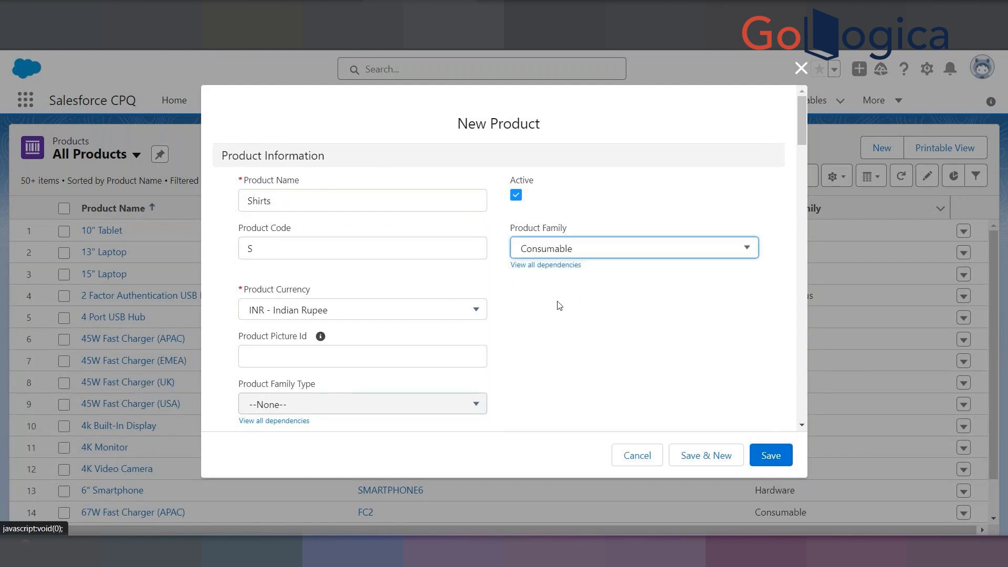
{"action": "scroll", "coordinate": [553, 309], "scroll_direction": "down", "scroll_amount": 1}
{"action": "scroll", "coordinate": [552, 309], "scroll_direction": "down", "scroll_amount": 6}
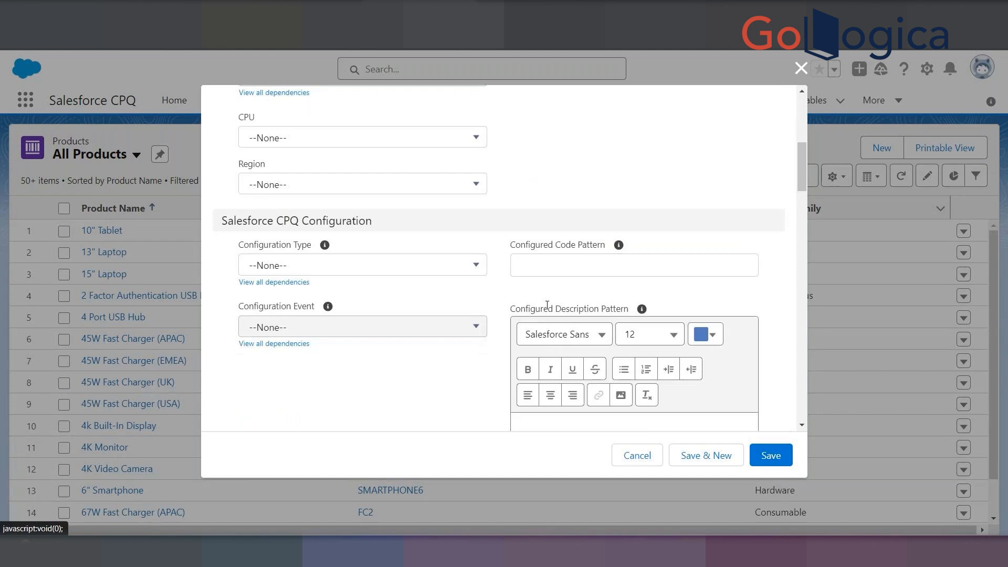
{"action": "scroll", "coordinate": [549, 315], "scroll_direction": "up", "scroll_amount": 5}
{"action": "scroll", "coordinate": [640, 356], "scroll_direction": "down", "scroll_amount": 1}
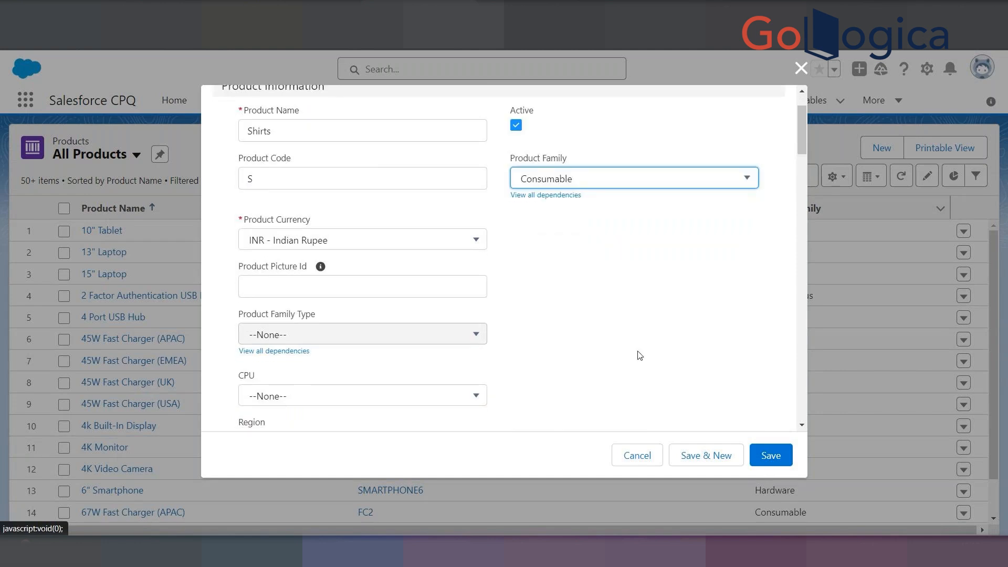
{"action": "scroll", "coordinate": [639, 355], "scroll_direction": "down", "scroll_amount": 4}
{"action": "scroll", "coordinate": [633, 354], "scroll_direction": "up", "scroll_amount": 2}
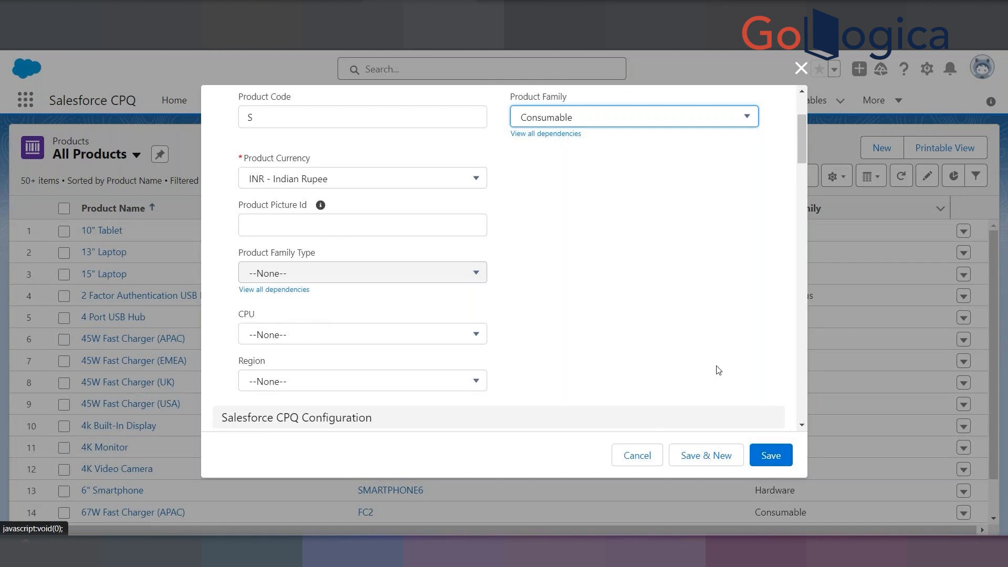
{"action": "left_click", "coordinate": [637, 456]}
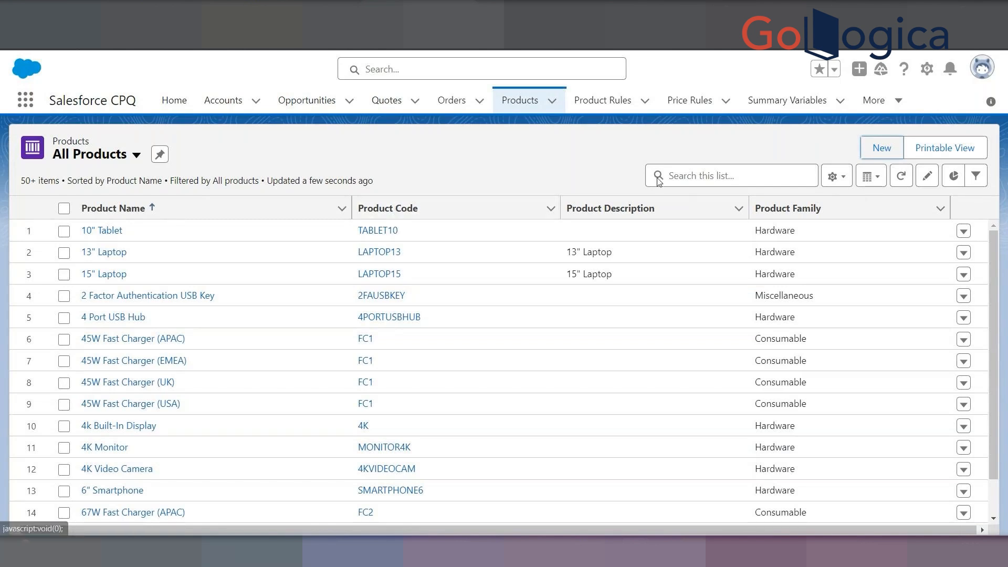
Start a new product record named "Shirt" and mark it as active
{"action": "left_click", "coordinate": [882, 148]}
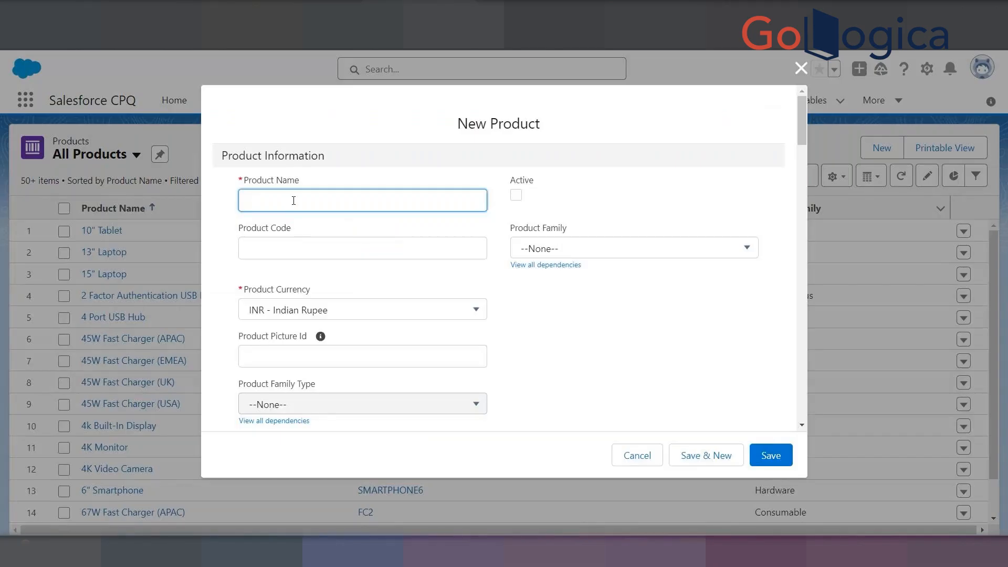
{"action": "type", "text": "Sh"}
{"action": "type", "text": "iret"}
{"action": "key", "text": "BackSpace"}
{"action": "key", "text": "BackSpace"}
{"action": "type", "text": "t"}
{"action": "key", "text": "Tab"}
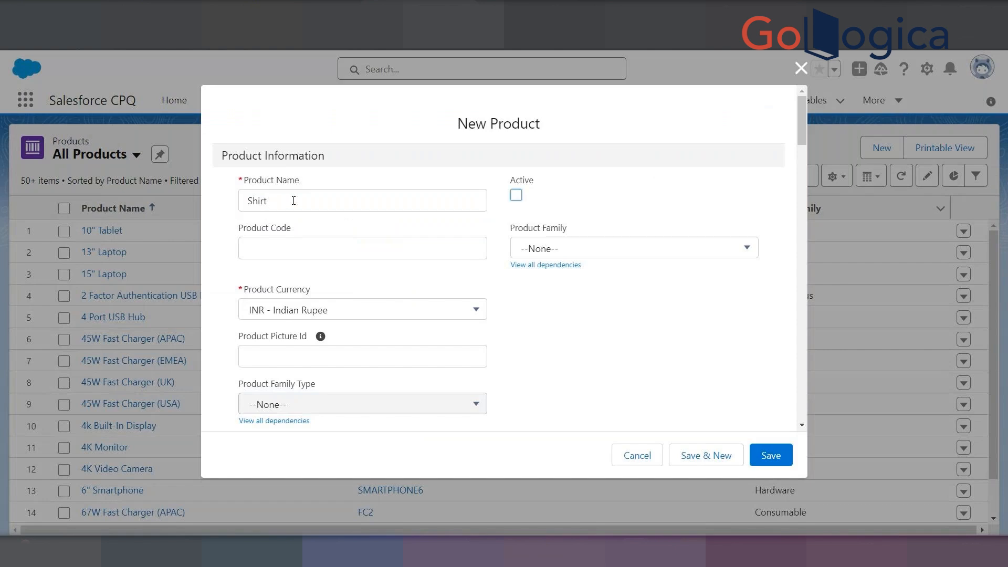
{"action": "key", "text": "space"}
Set the product code to S and the product family to Consumable, and save the product while starting another new one
{"action": "key", "text": "Tab"}
{"action": "type", "text": "q"}
{"action": "key", "text": "BackSpace"}
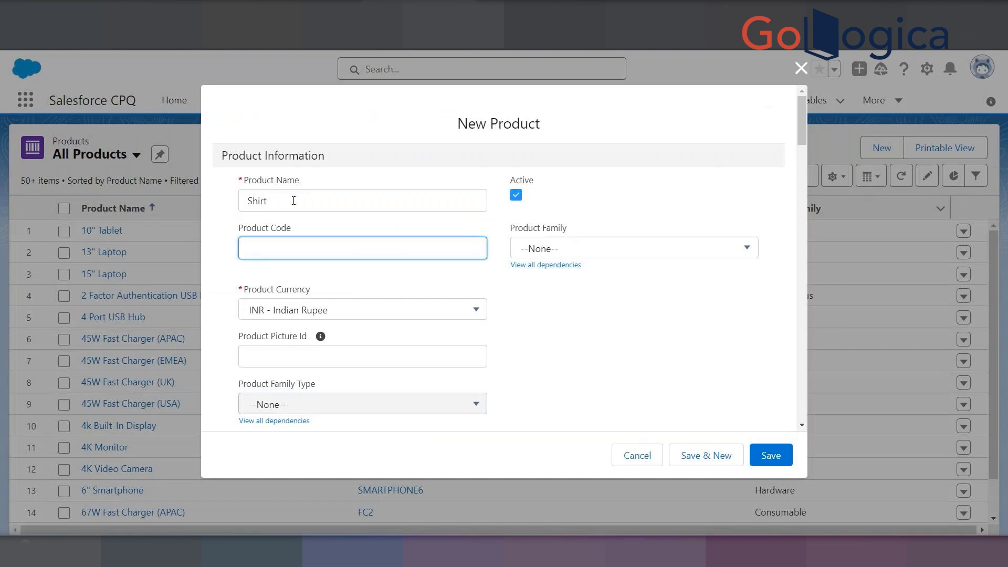
{"action": "type", "text": "S"}
{"action": "key", "text": "Tab"}
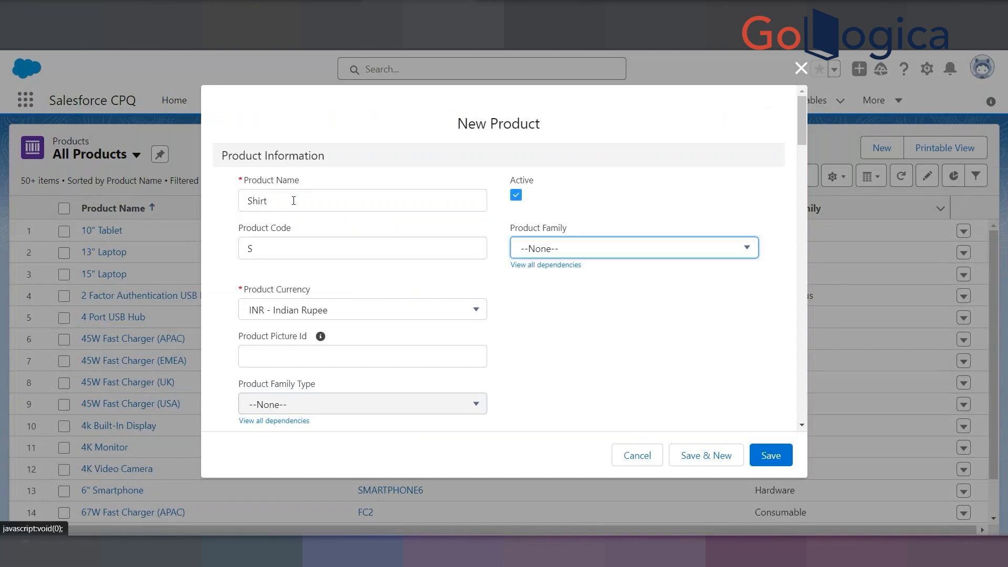
{"action": "left_click", "coordinate": [546, 249]}
{"action": "left_click", "coordinate": [576, 409]}
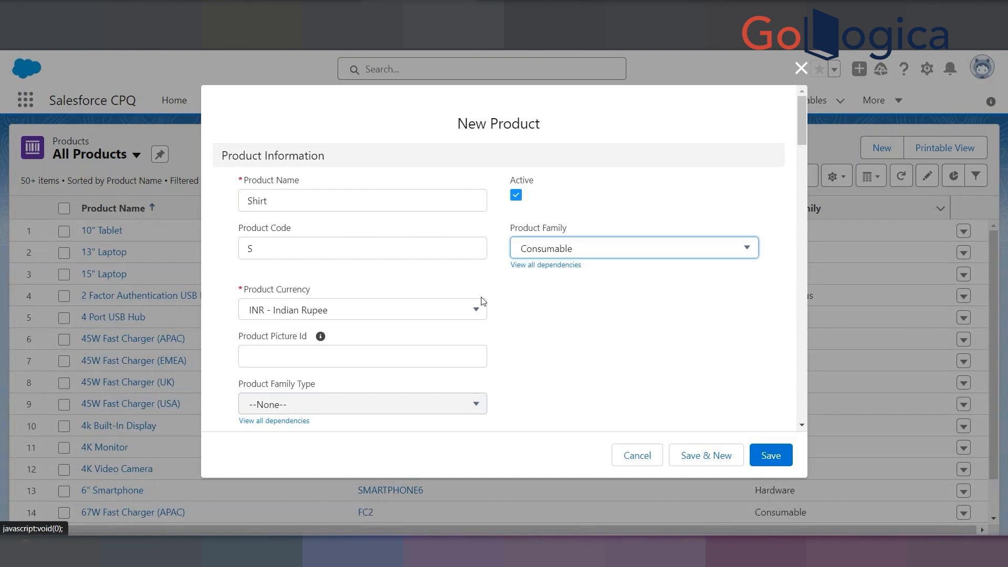
{"action": "left_click", "coordinate": [753, 464]}
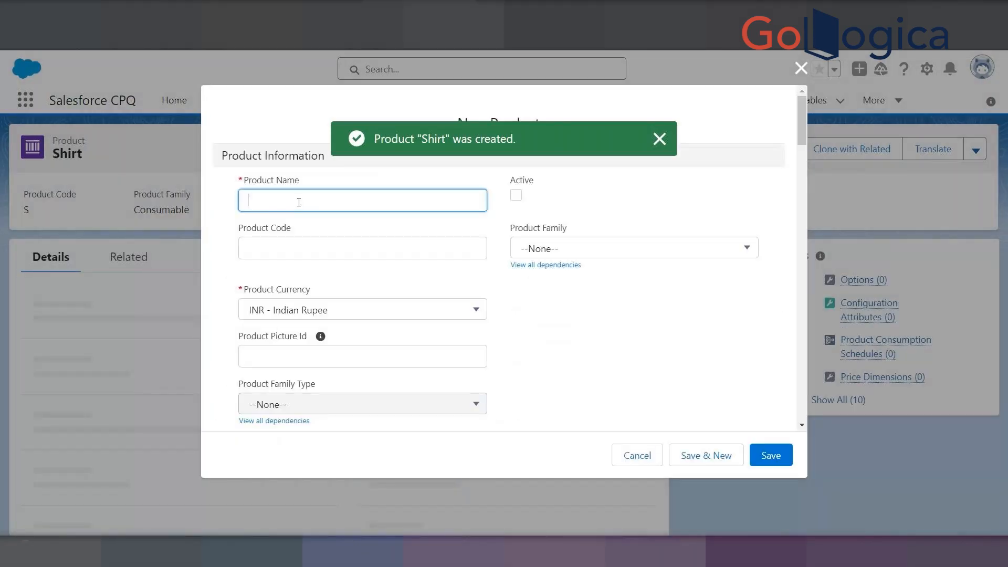
Create an active product named "Jeans" with code J and family Consumable, saving it and starting another new product
{"action": "type", "text": "Jeans"}
{"action": "key", "text": "Tab"}
{"action": "key", "text": "space"}
{"action": "key", "text": "Tab"}
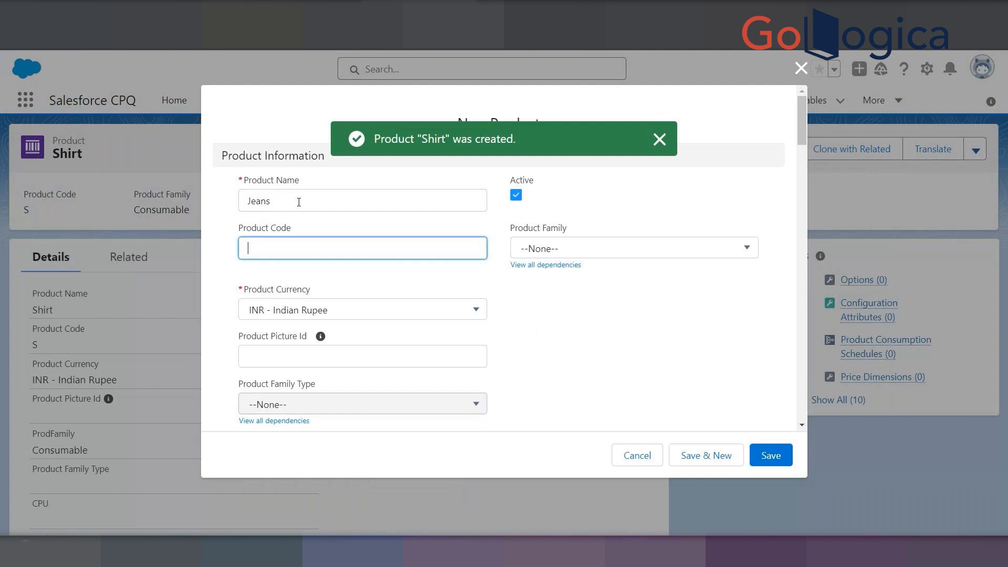
{"action": "type", "text": "J"}
{"action": "key", "text": "Tab"}
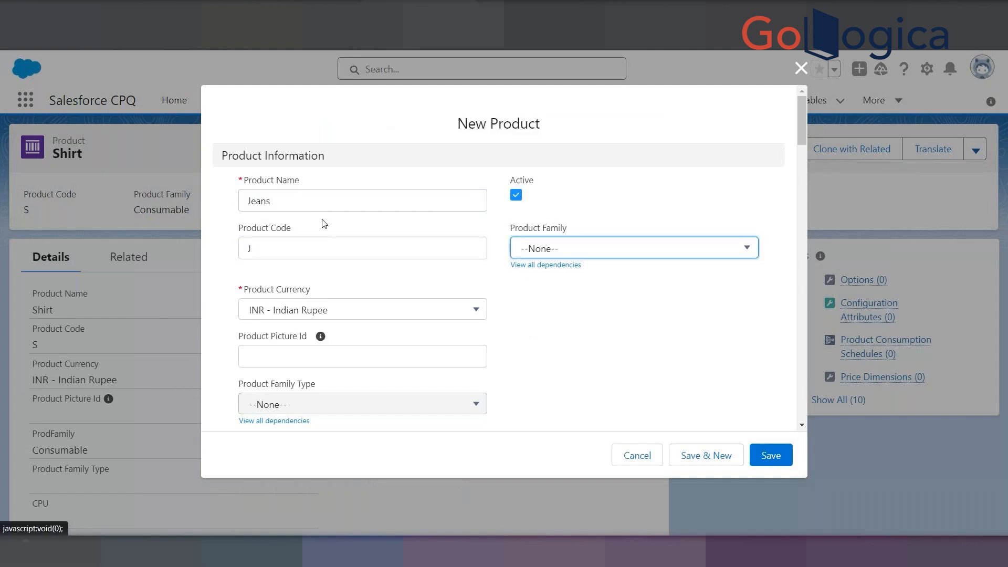
{"action": "left_click", "coordinate": [565, 251]}
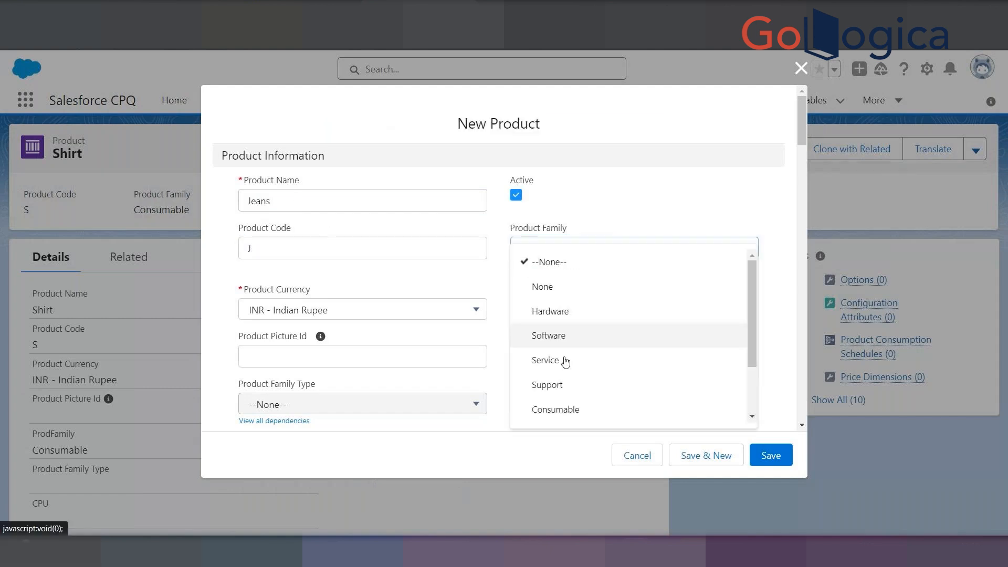
{"action": "left_click", "coordinate": [565, 410]}
{"action": "left_click", "coordinate": [709, 455]}
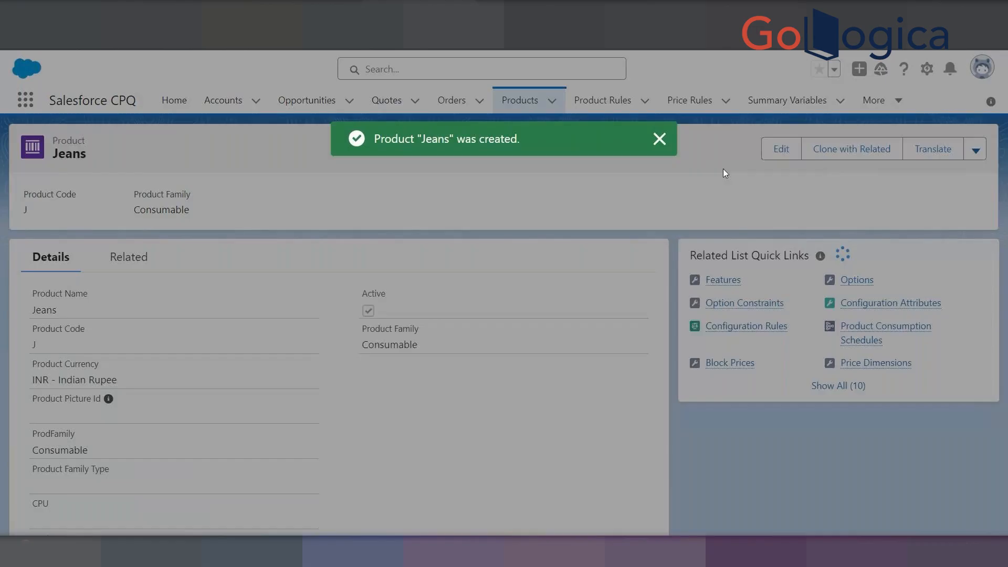
Create an active product named "Trousers" with code T and family Consumable, saving it and starting another new product
{"action": "type", "text": "Trousers"}
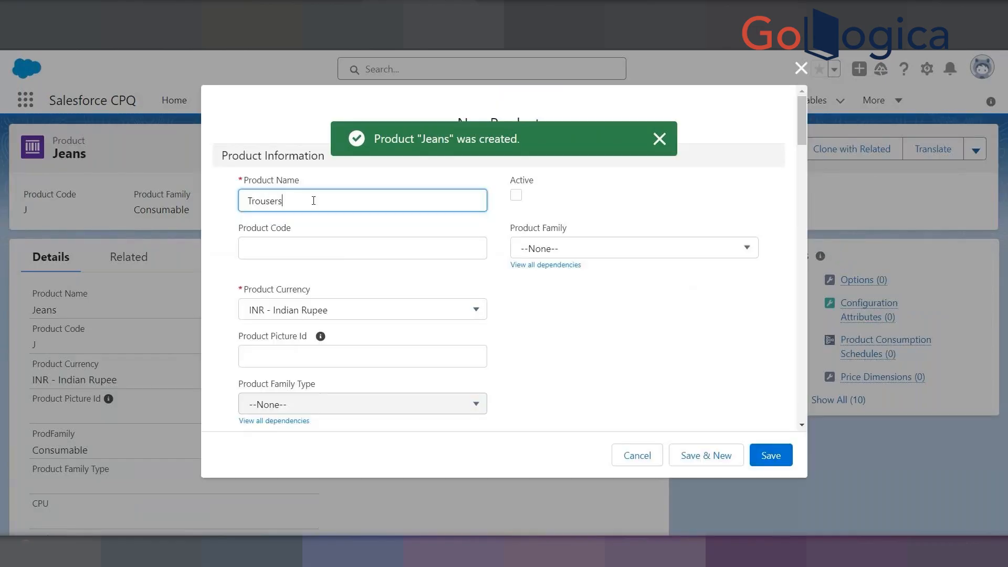
{"action": "key", "text": "Tab"}
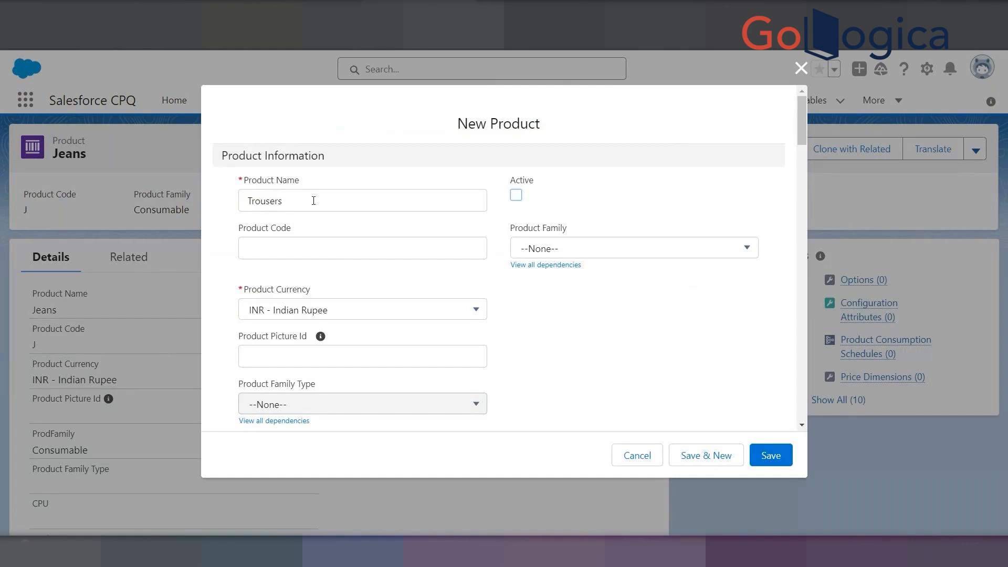
{"action": "key", "text": "space"}
{"action": "key", "text": "Tab"}
{"action": "type", "text": "T"}
{"action": "key", "text": "Tab"}
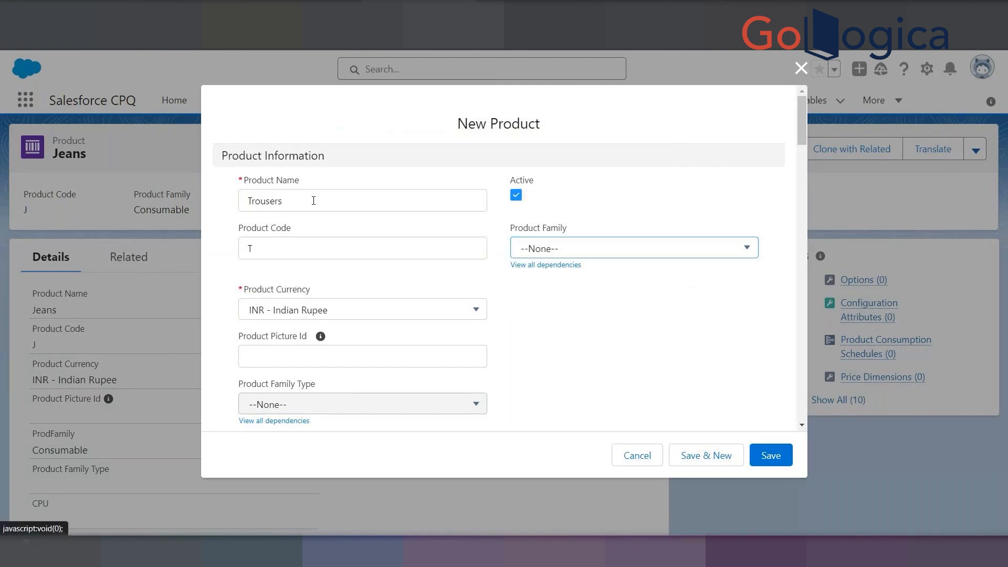
{"action": "key", "text": "space"}
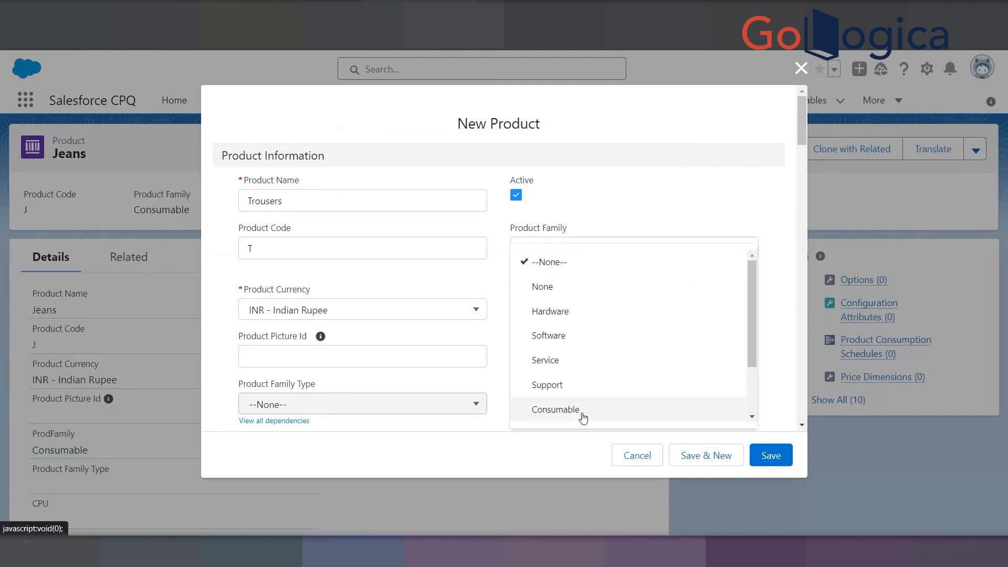
{"action": "left_click", "coordinate": [579, 411]}
{"action": "left_click", "coordinate": [720, 458]}
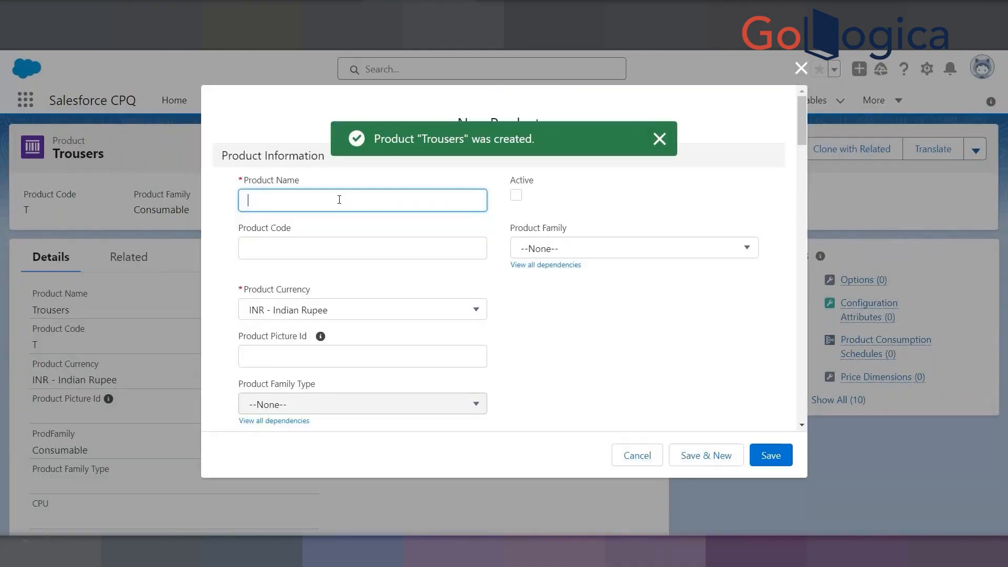
Name the new product "Blazers" and mark it as active
{"action": "type", "text": "Ba"}
{"action": "type", "text": "l"}
{"action": "key", "text": "BackSpace"}
{"action": "key", "text": "BackSpace"}
{"action": "type", "text": "la"}
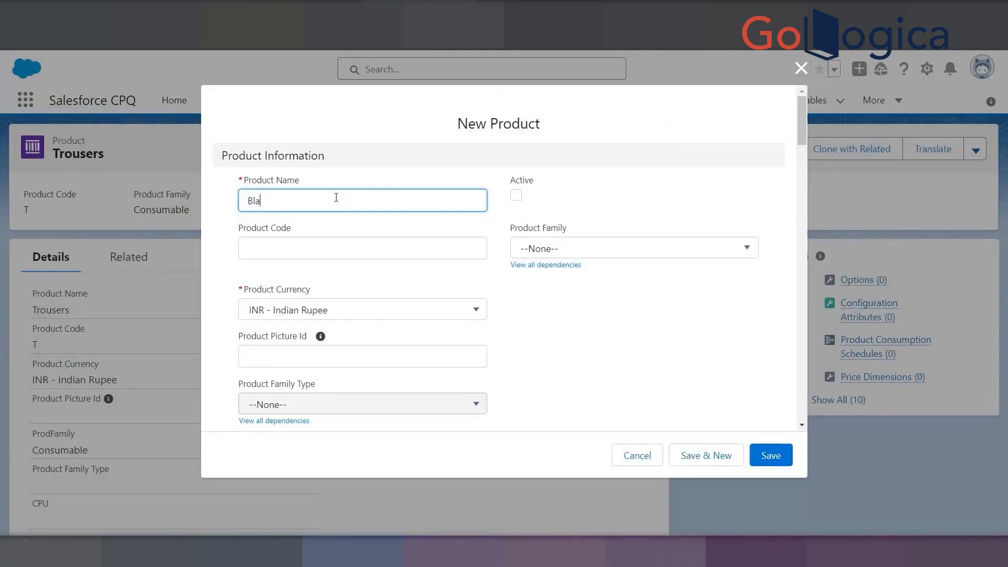
{"action": "type", "text": "zers"}
{"action": "key", "text": "Tab"}
{"action": "key", "text": "space"}
Set the Blazers product code to B and its family to Consumable, and save it while starting another new product
{"action": "left_click", "coordinate": [333, 250]}
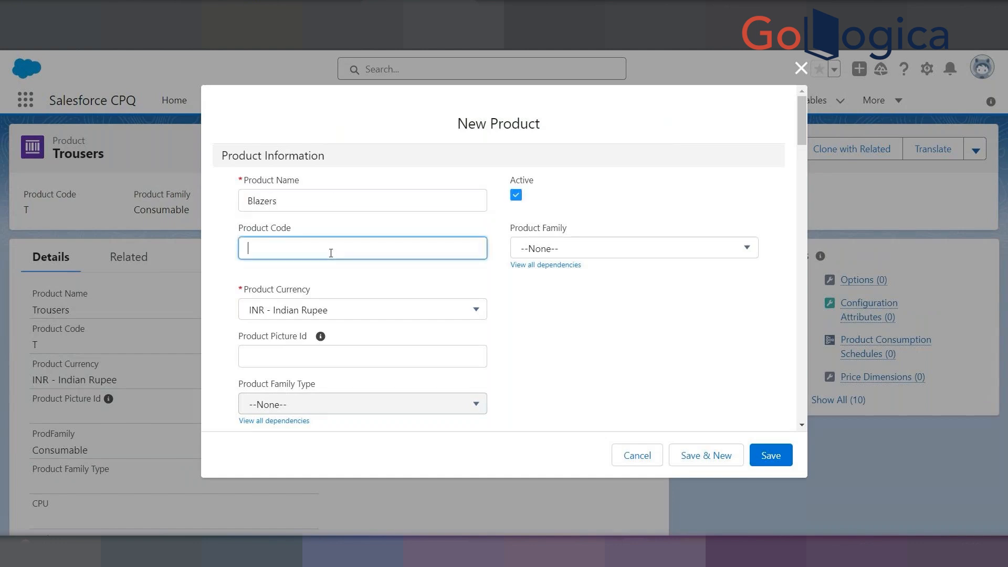
{"action": "type", "text": "B"}
{"action": "key", "text": "Tab"}
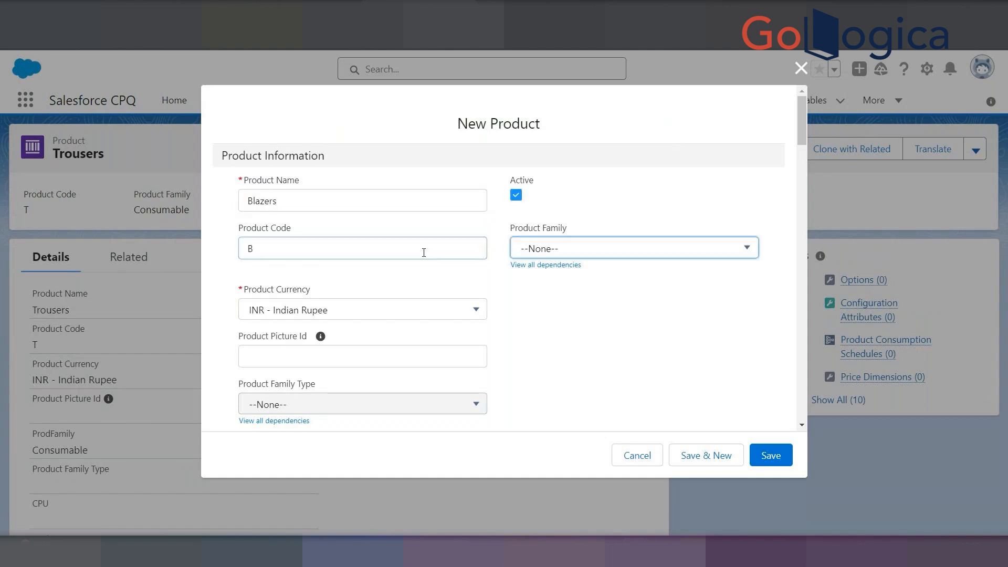
{"action": "left_click", "coordinate": [547, 258]}
{"action": "left_click", "coordinate": [557, 410]}
{"action": "left_click", "coordinate": [692, 455]}
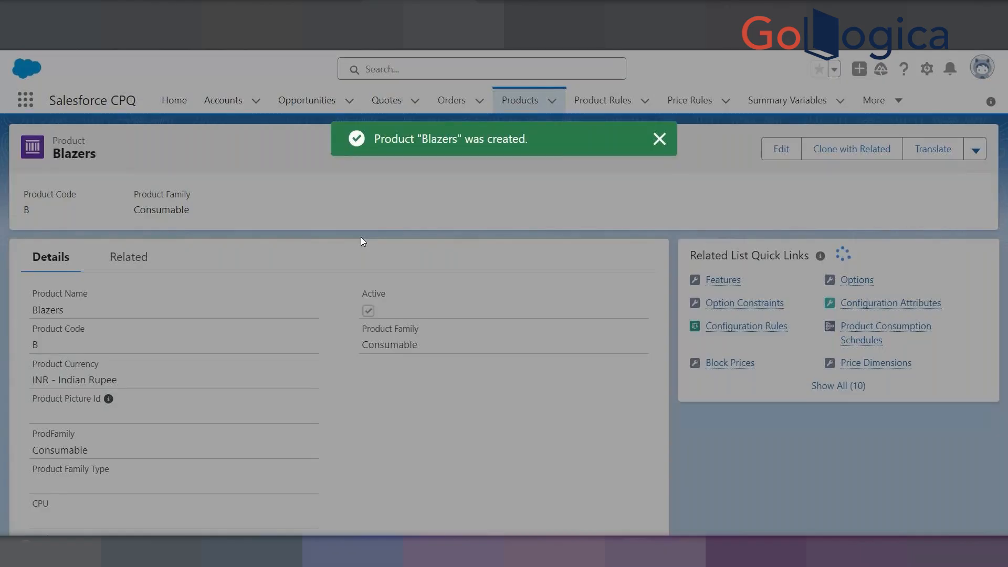
Name the new product "Jackets" and mark it as active
{"action": "type", "text": "Jac"}
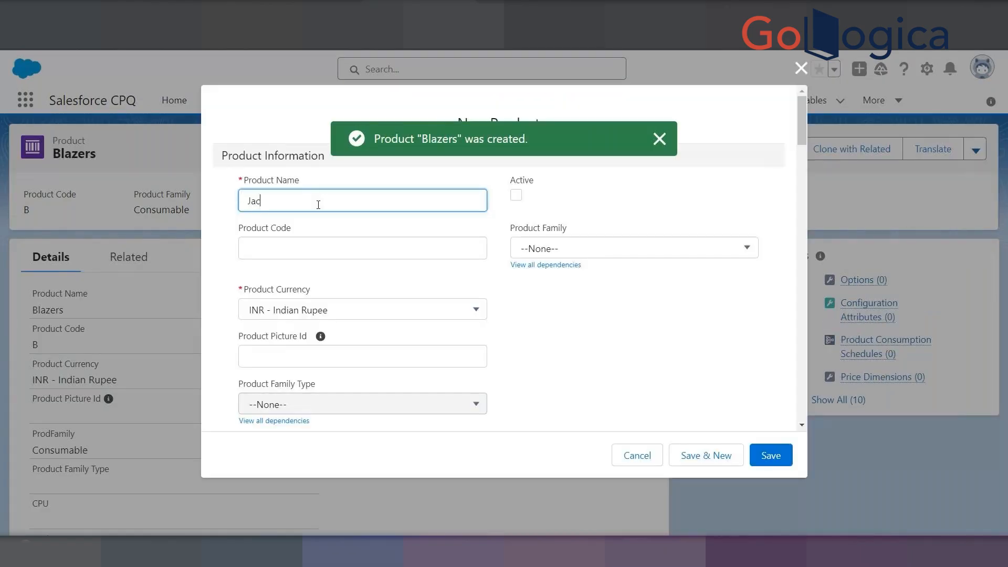
{"action": "type", "text": "kets"}
{"action": "key", "text": "BackSpace"}
{"action": "type", "text": "s"}
{"action": "key", "text": "Tab"}
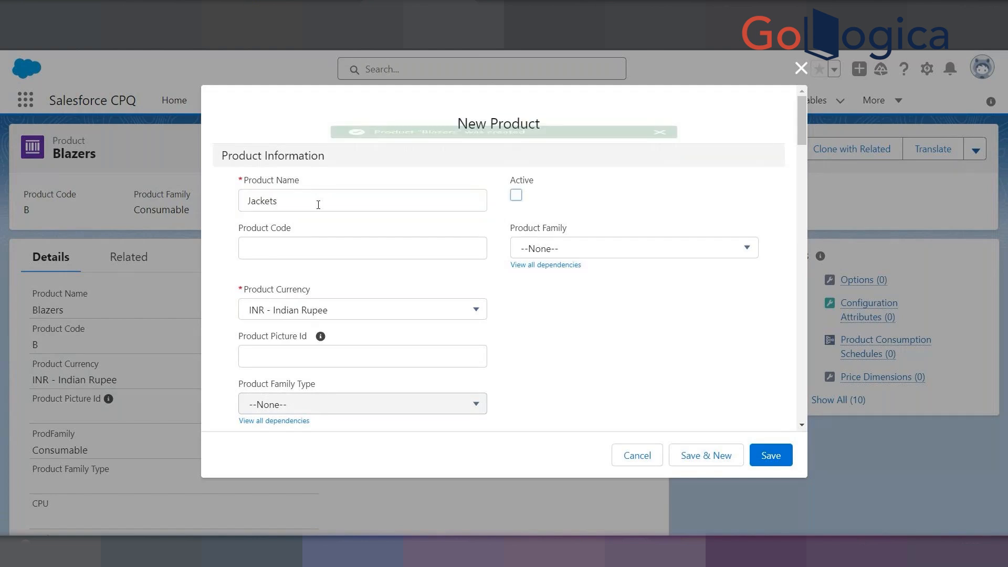
{"action": "key", "text": "space"}
Set the Jackets product code to J and its family to Consumable, and save it while starting another new product
{"action": "key", "text": "Tab"}
{"action": "type", "text": "J"}
{"action": "key", "text": "Tab"}
{"action": "key", "text": "Return"}
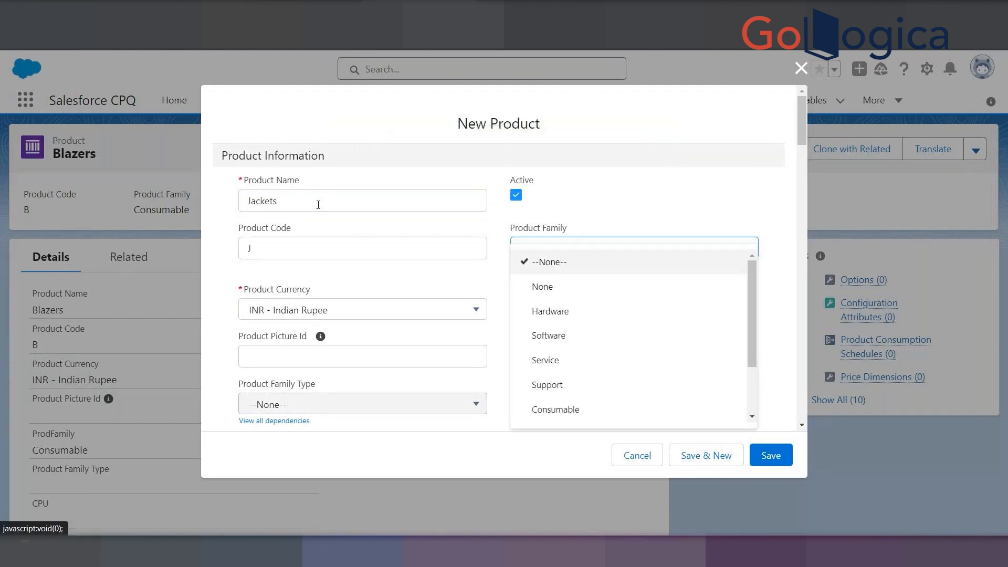
{"action": "key", "text": "Down"}
{"action": "key", "text": "Down"}
{"action": "key", "text": "Down"}
{"action": "key", "text": "Down"}
{"action": "key", "text": "Down"}
{"action": "key", "text": "Down"}
{"action": "key", "text": "Return"}
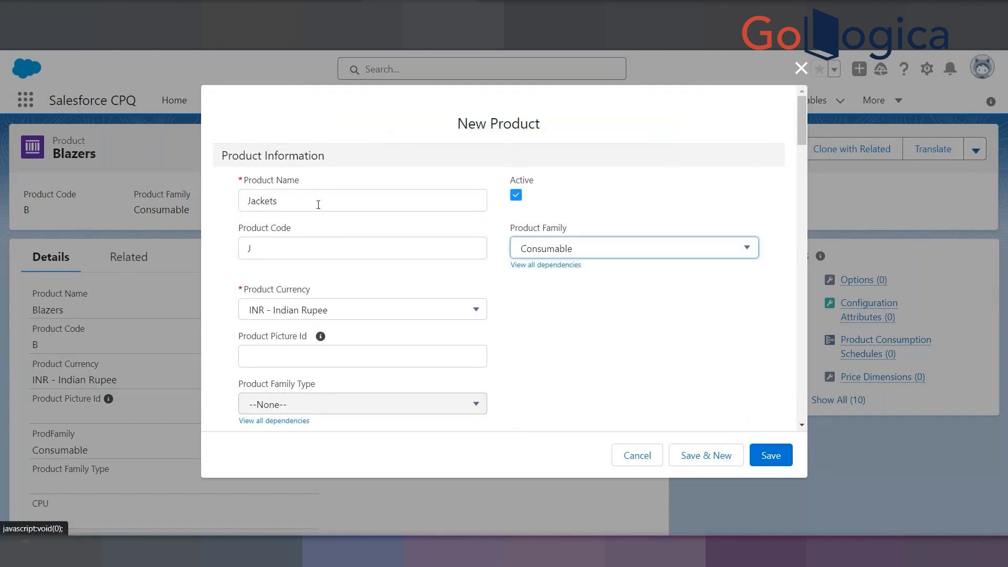
{"action": "left_click", "coordinate": [711, 454]}
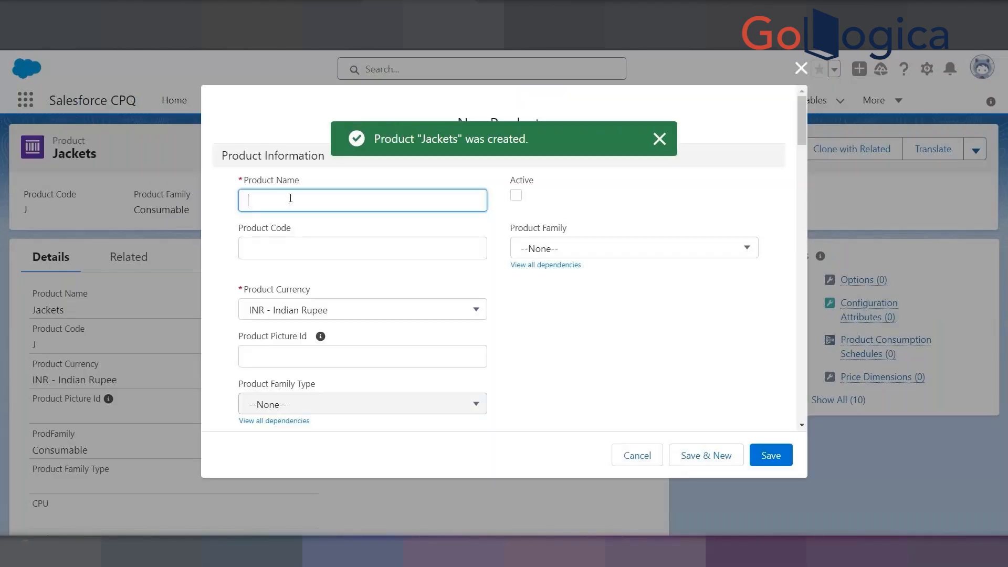
Name the new product "Tops" and mark it as active
{"action": "type", "text": "Tops"}
{"action": "key", "text": "Tab"}
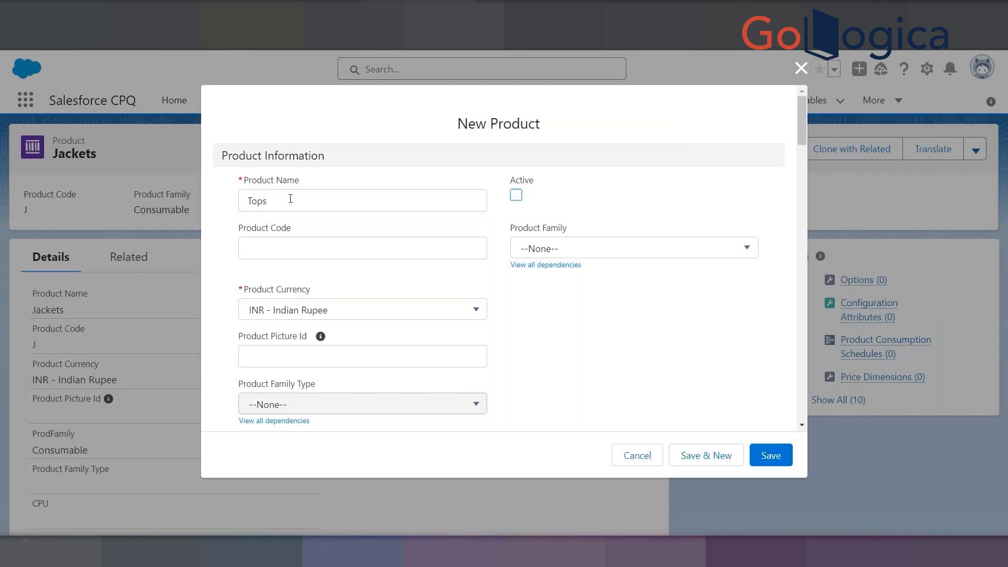
{"action": "key", "text": "space"}
Set the Tops product code to TS and its family to Consumable, and save it while starting another new product
{"action": "key", "text": "Tab"}
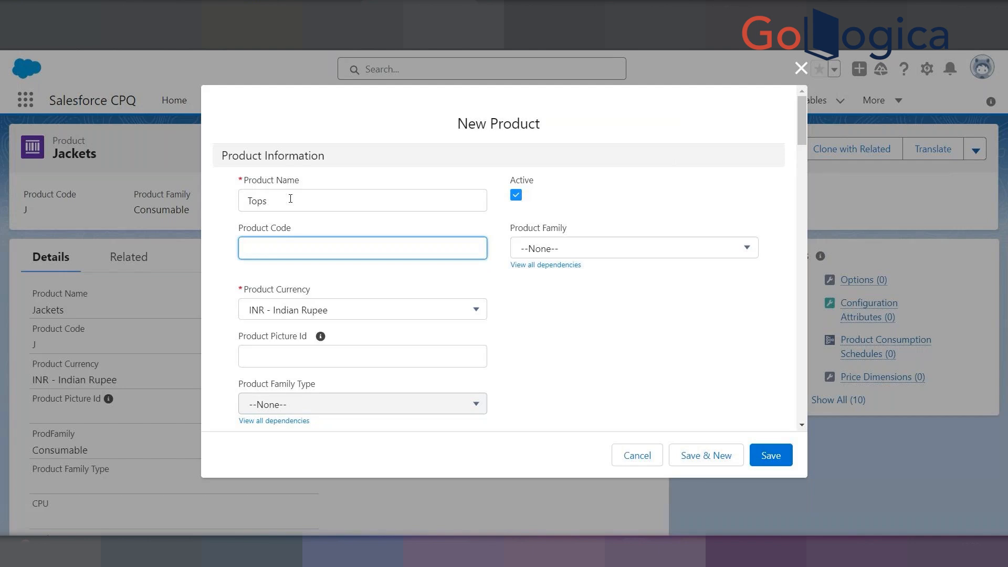
{"action": "type", "text": "TS"}
{"action": "key", "text": "Tab"}
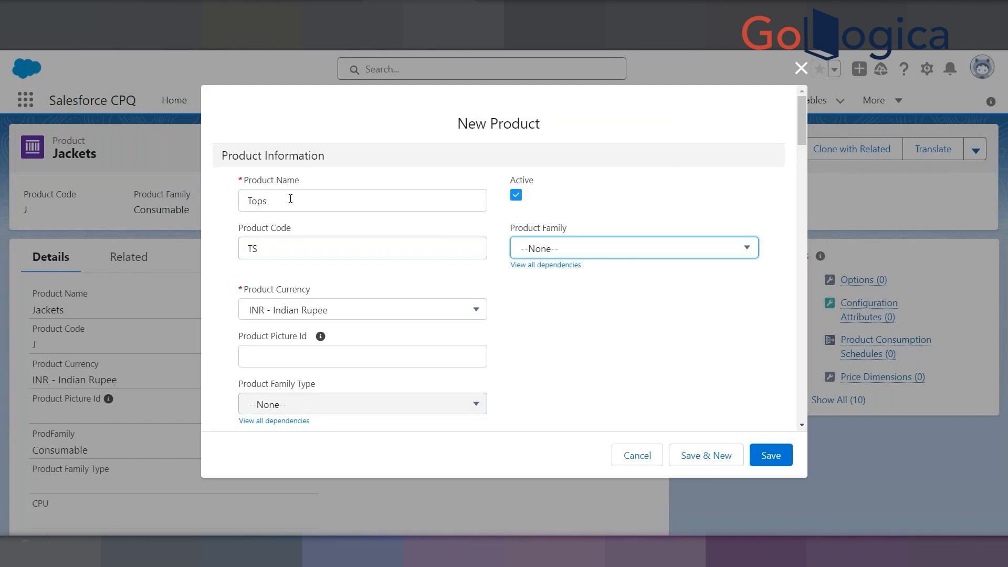
{"action": "key", "text": "Down"}
{"action": "key", "text": "Down"}
{"action": "key", "text": "Down"}
{"action": "key", "text": "Down"}
{"action": "key", "text": "Down"}
{"action": "key", "text": "Down"}
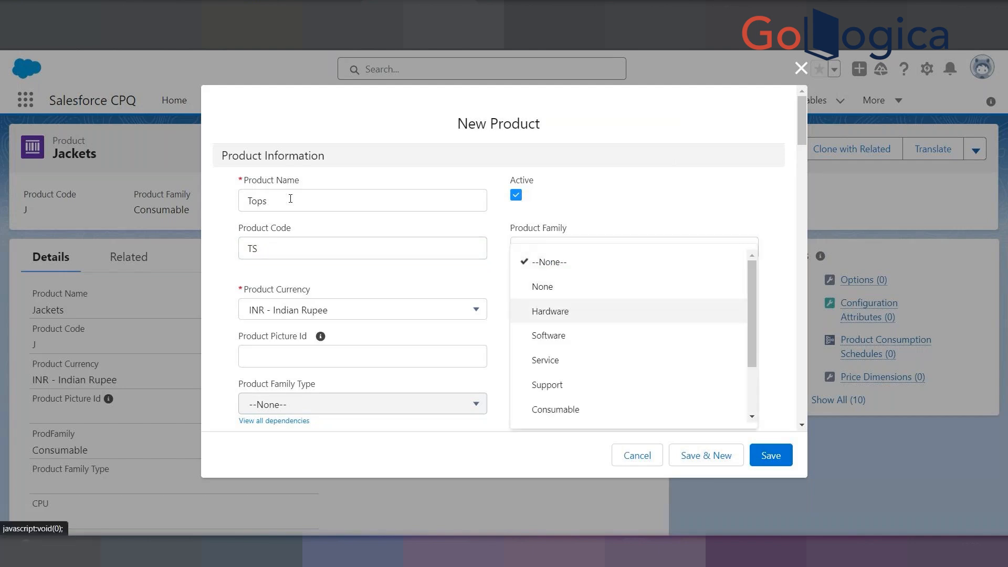
{"action": "key", "text": "Down"}
{"action": "key", "text": "Return"}
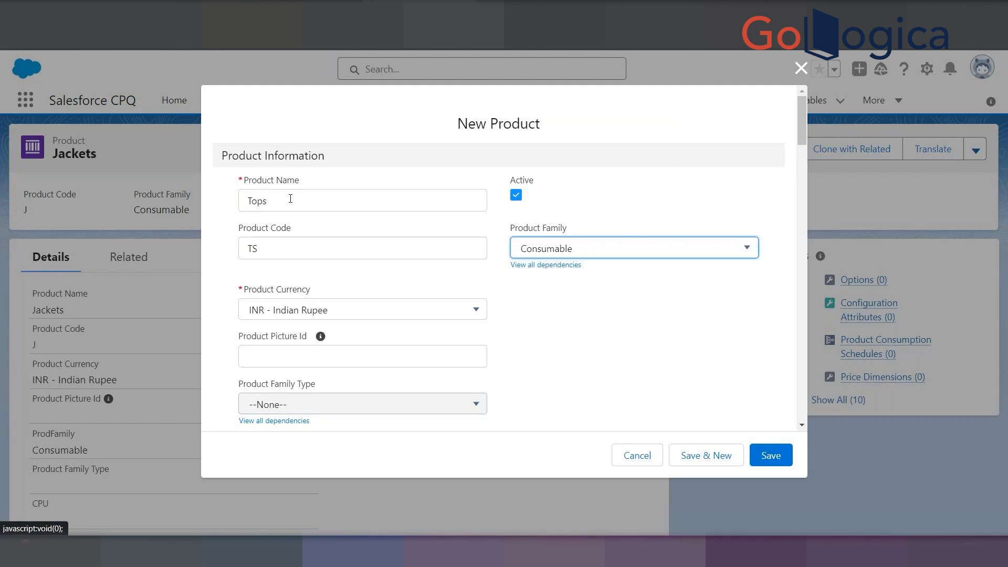
{"action": "left_click", "coordinate": [690, 459]}
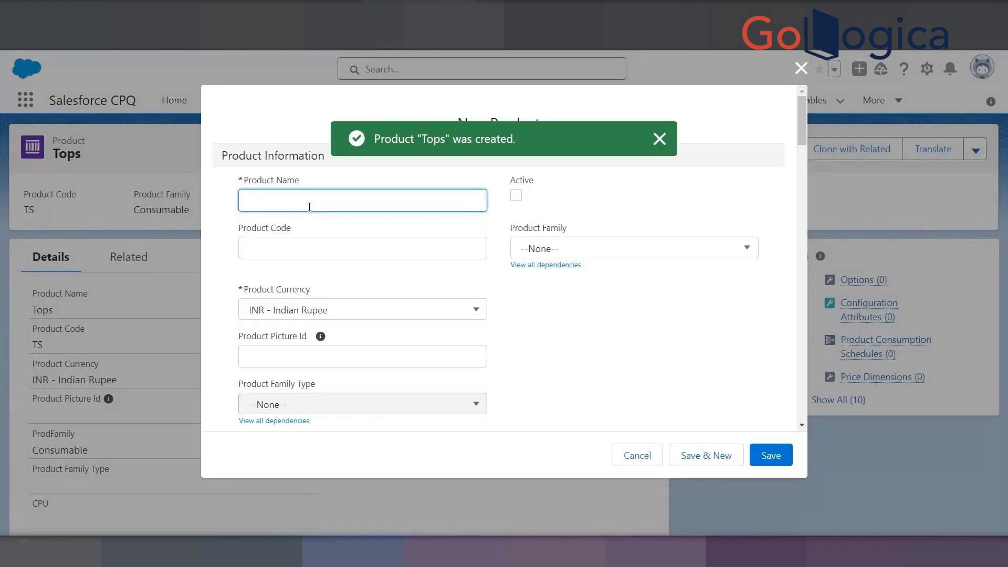
Name the new product "Shoes" and mark it as active
{"action": "type", "text": "Shoes"}
{"action": "key", "text": "Tab"}
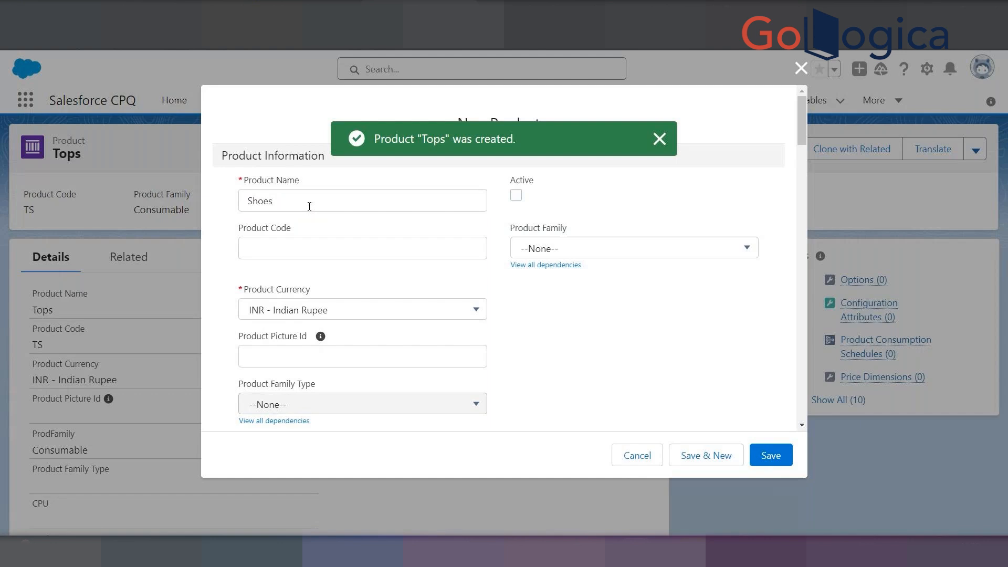
{"action": "key", "text": "space"}
Set the Shoes product code to S and its family to Consumable, and save it while starting another new product
{"action": "key", "text": "Tab"}
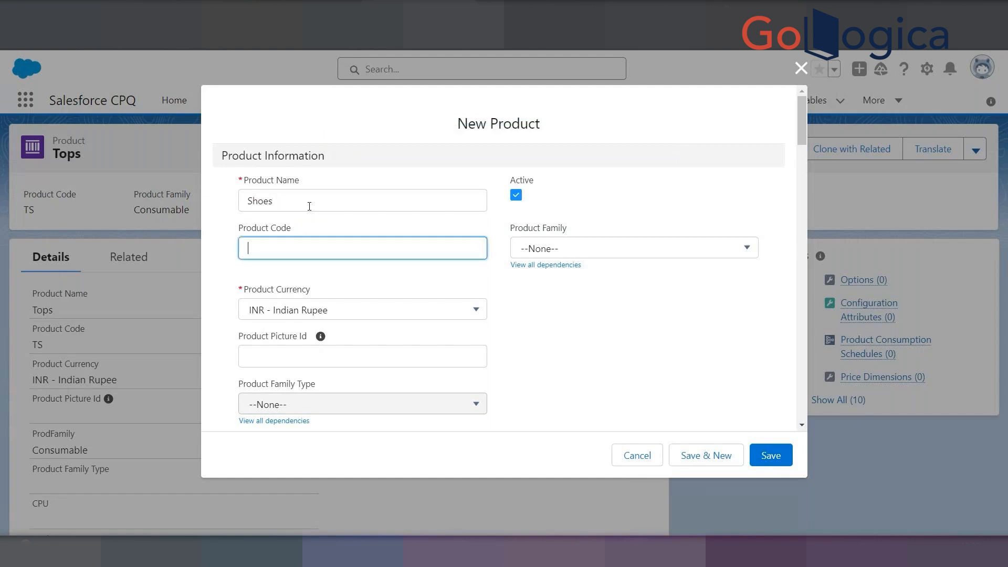
{"action": "type", "text": "S"}
{"action": "key", "text": "Tab"}
{"action": "key", "text": "space"}
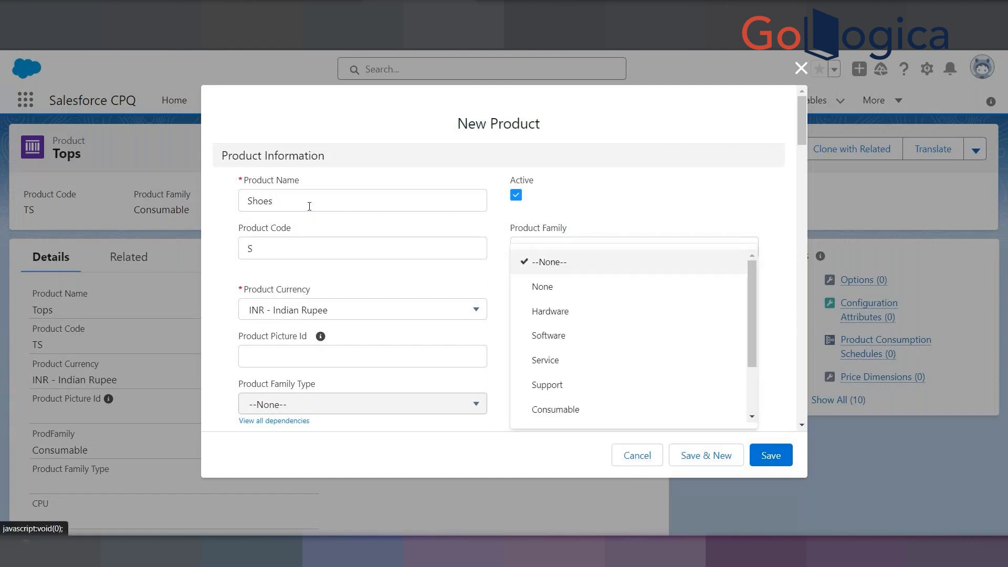
{"action": "key", "text": "Down"}
{"action": "key", "text": "Down"}
{"action": "key", "text": "Down"}
{"action": "key", "text": "Down"}
{"action": "key", "text": "Down"}
{"action": "key", "text": "Down"}
{"action": "key", "text": "Return"}
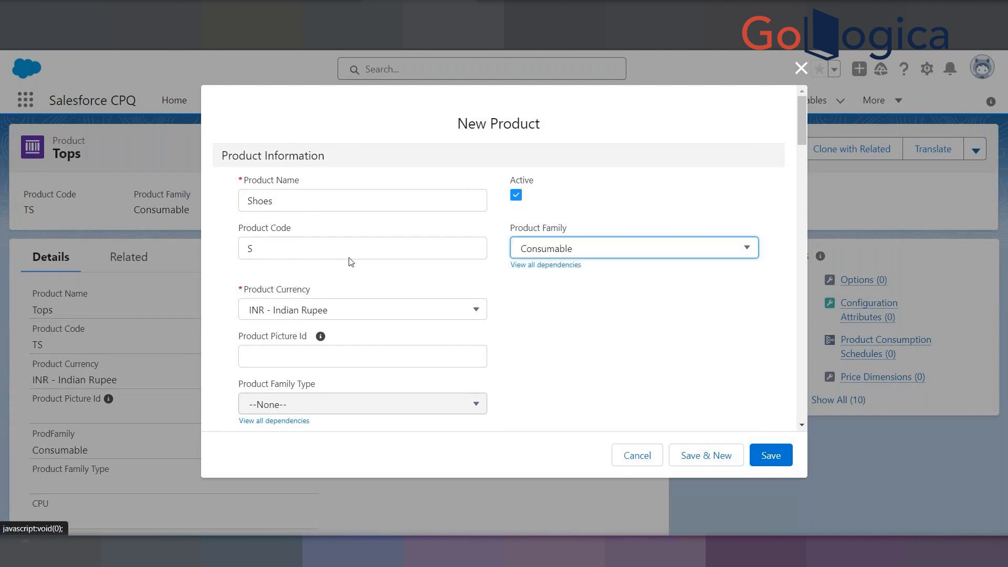
{"action": "left_click", "coordinate": [700, 455]}
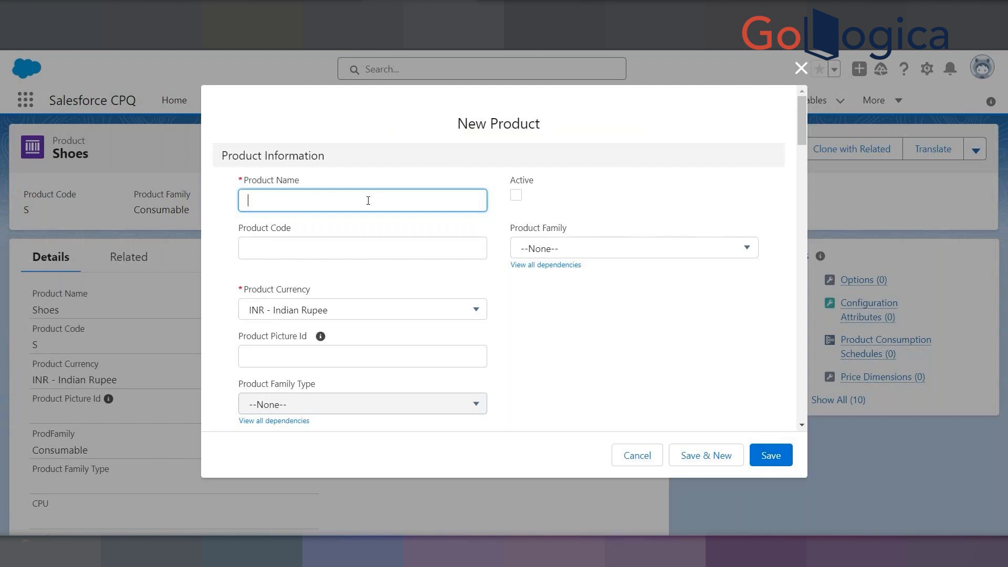
Name the new product "Bags" and mark it as active
{"action": "type", "text": "Bags"}
{"action": "key", "text": "Tab"}
{"action": "key", "text": "space"}
Set the Bags product code to B and its family to Consumable, and save it while starting another new product
{"action": "key", "text": "Tab"}
{"action": "type", "text": "B"}
{"action": "key", "text": "Tab"}
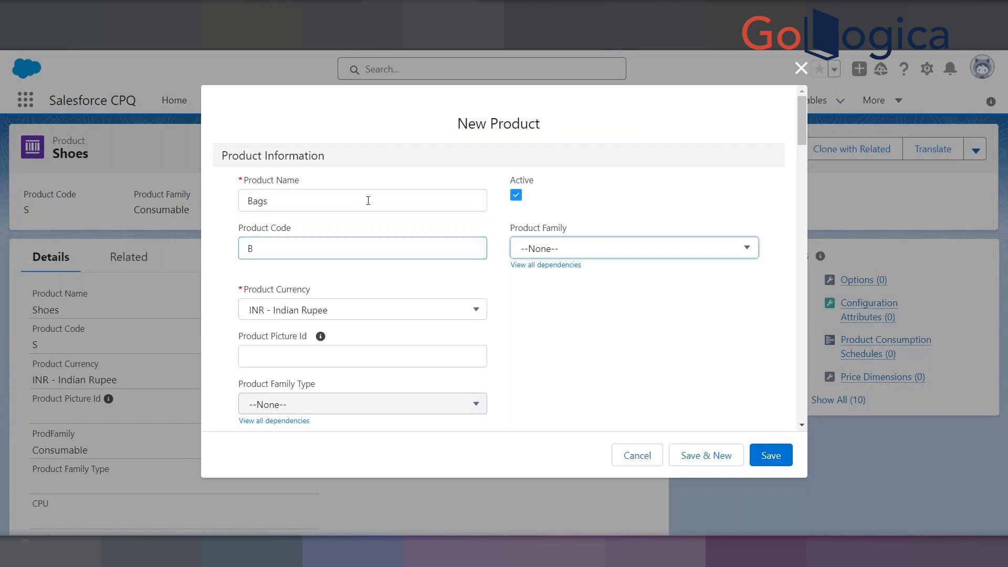
{"action": "key", "text": "Down"}
{"action": "key", "text": "Down"}
{"action": "key", "text": "Down"}
{"action": "key", "text": "Down"}
{"action": "key", "text": "Down"}
{"action": "key", "text": "Down"}
{"action": "key", "text": "Down"}
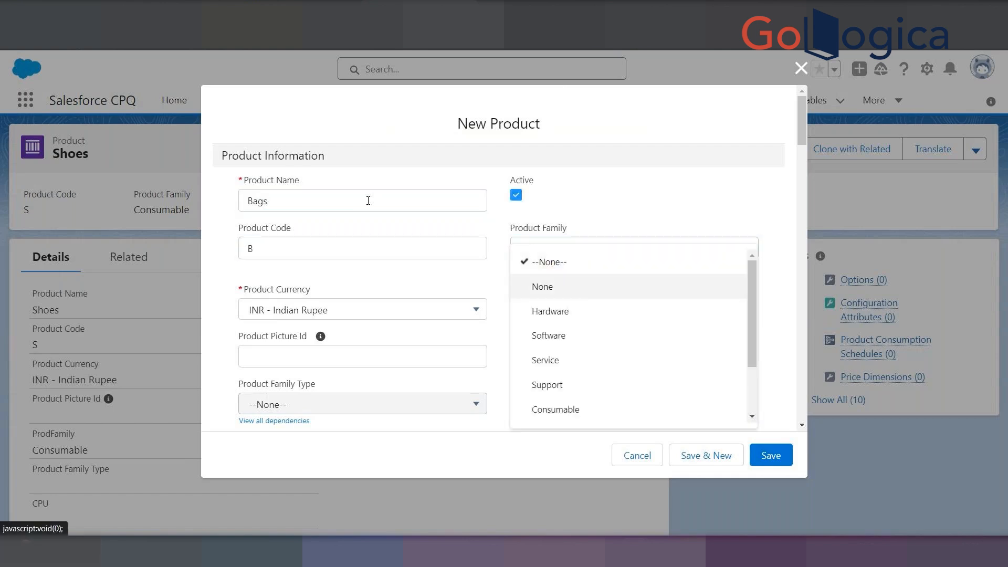
{"action": "key", "text": "Return"}
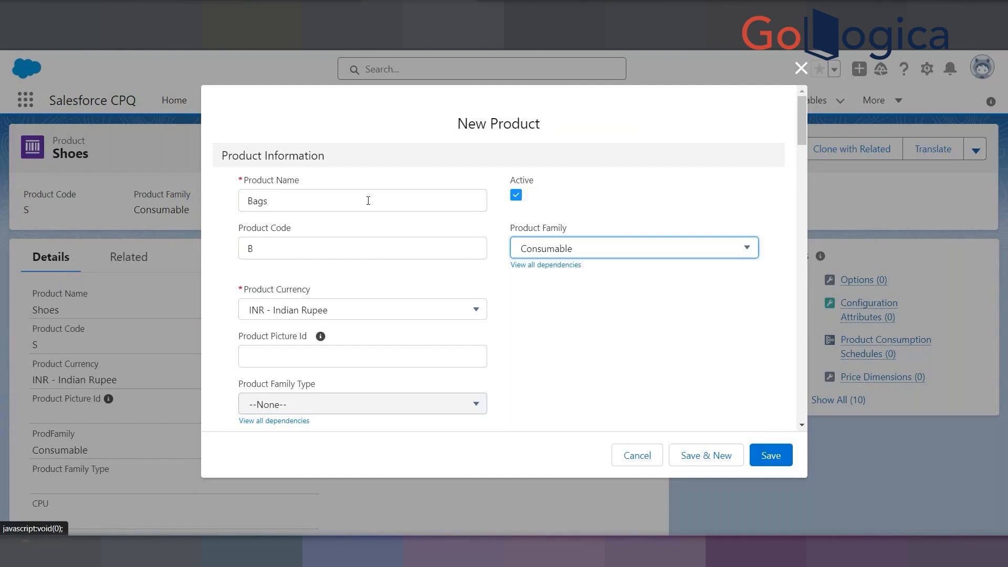
{"action": "left_click", "coordinate": [691, 455]}
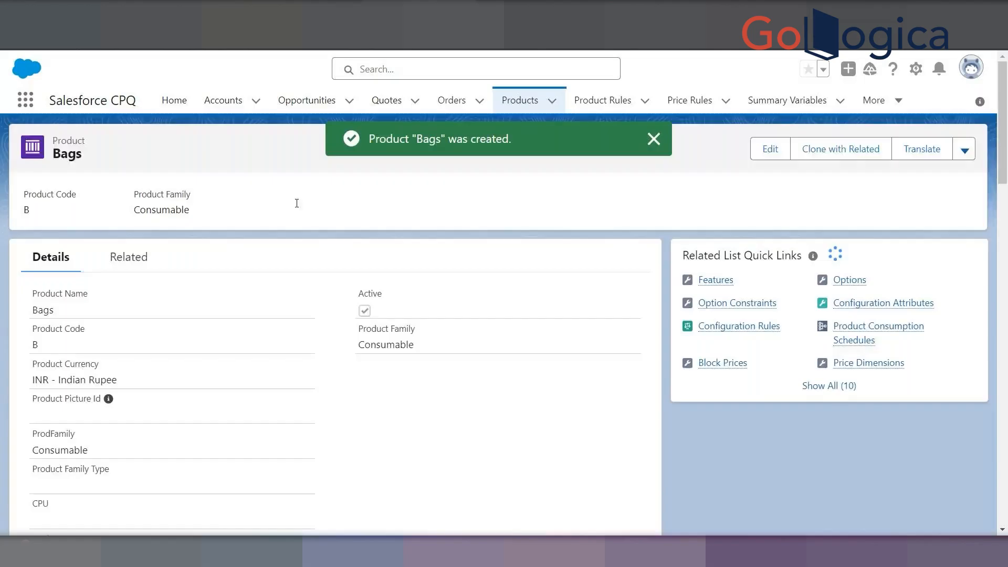
Name the new product "Wallets" and mark it as active
{"action": "type", "text": "Wa"}
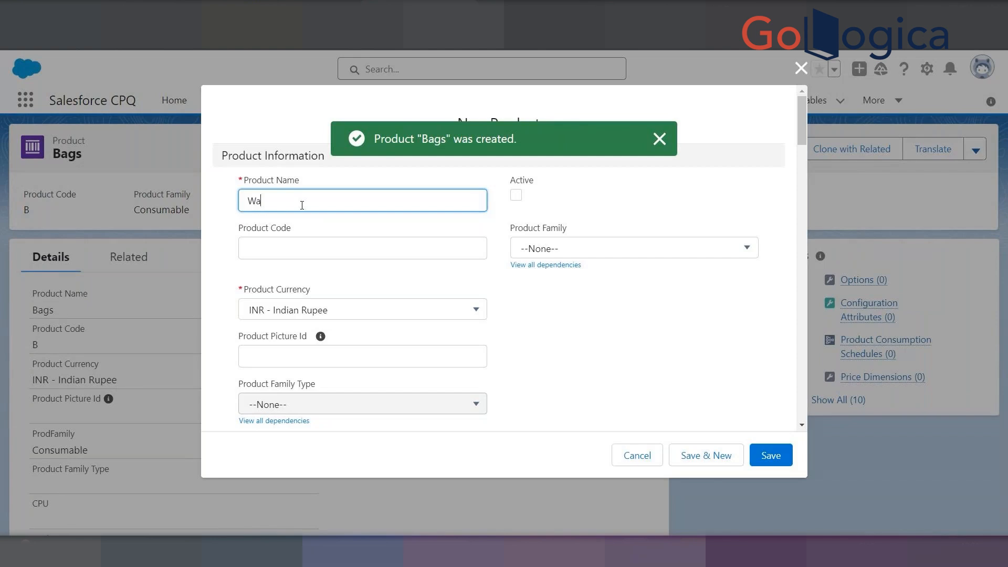
{"action": "type", "text": "llets"}
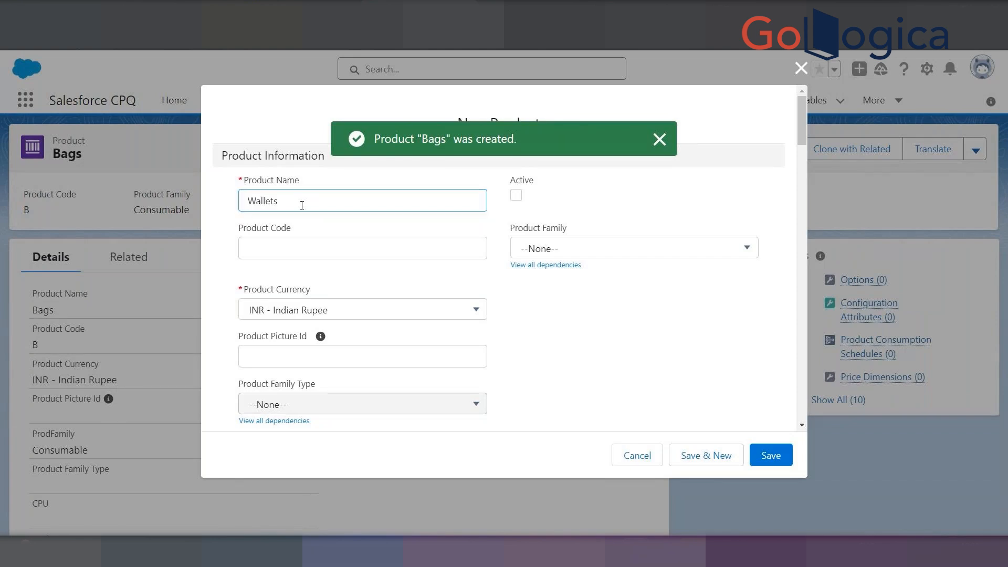
{"action": "key", "text": "Tab"}
{"action": "key", "text": "space"}
{"action": "key", "text": "Tab"}
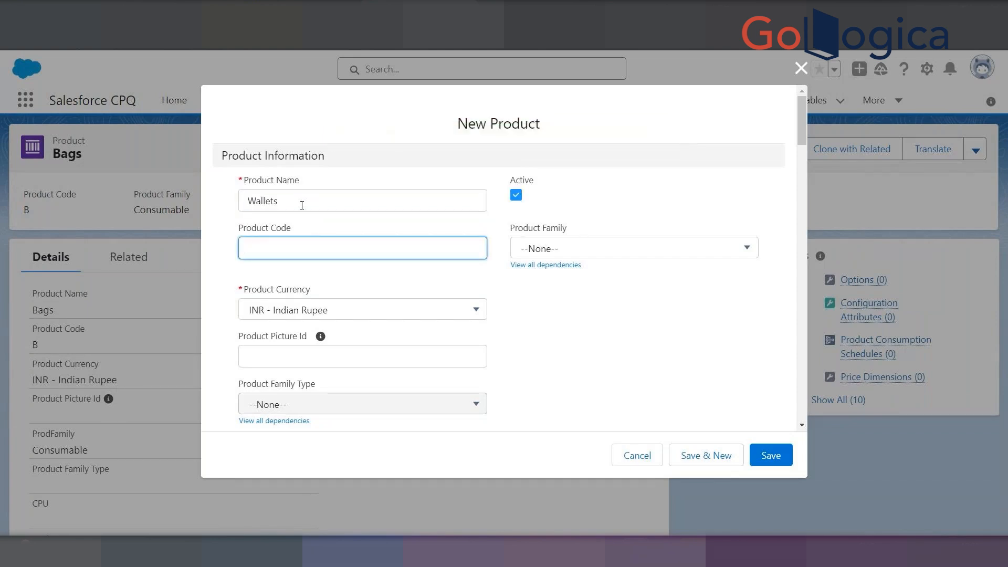
Set the Wallets product code to W and its family to Consumable, and save it while starting another new product
{"action": "type", "text": "W"}
{"action": "key", "text": "Tab"}
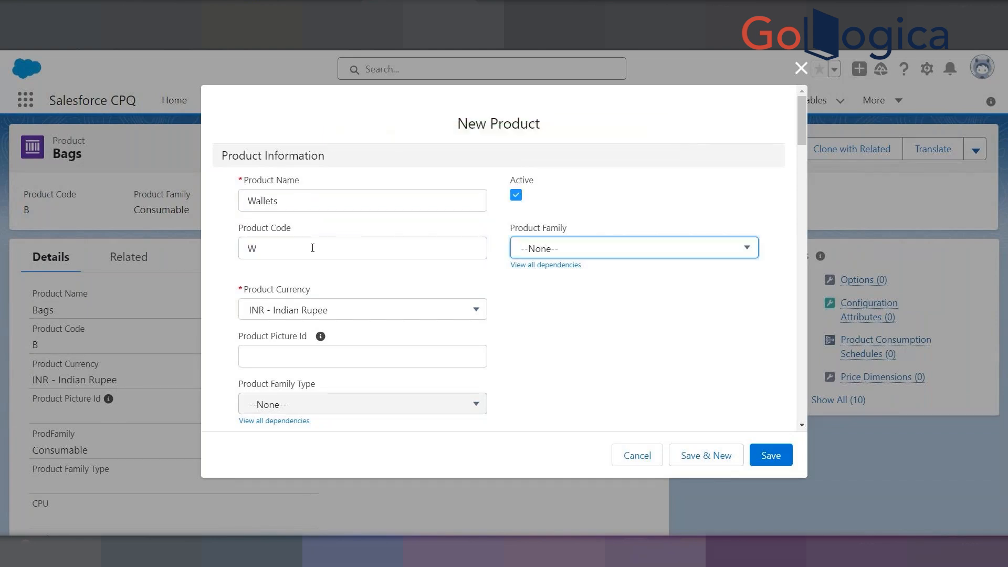
{"action": "left_click", "coordinate": [552, 250]}
{"action": "left_click", "coordinate": [545, 410]}
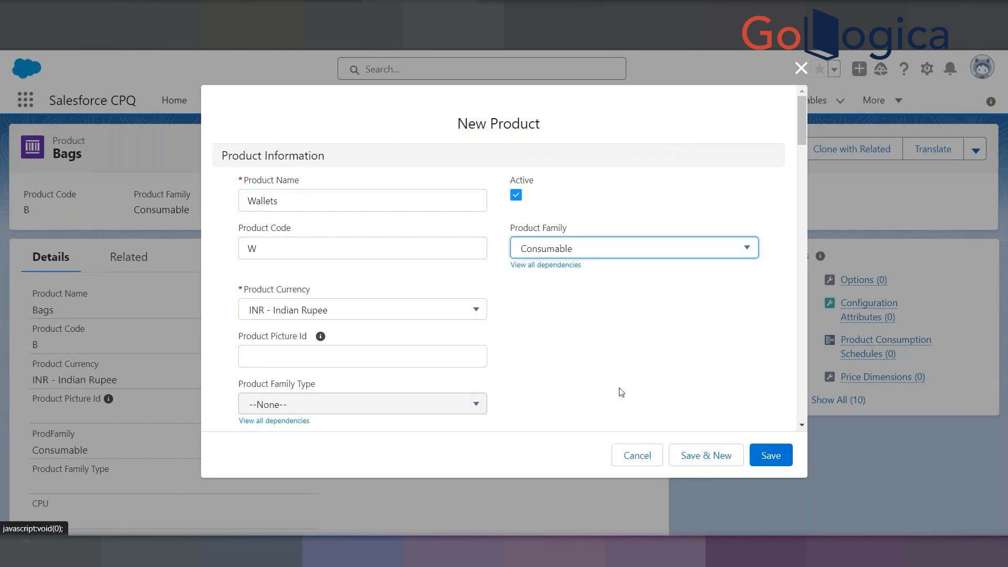
{"action": "left_click", "coordinate": [707, 457]}
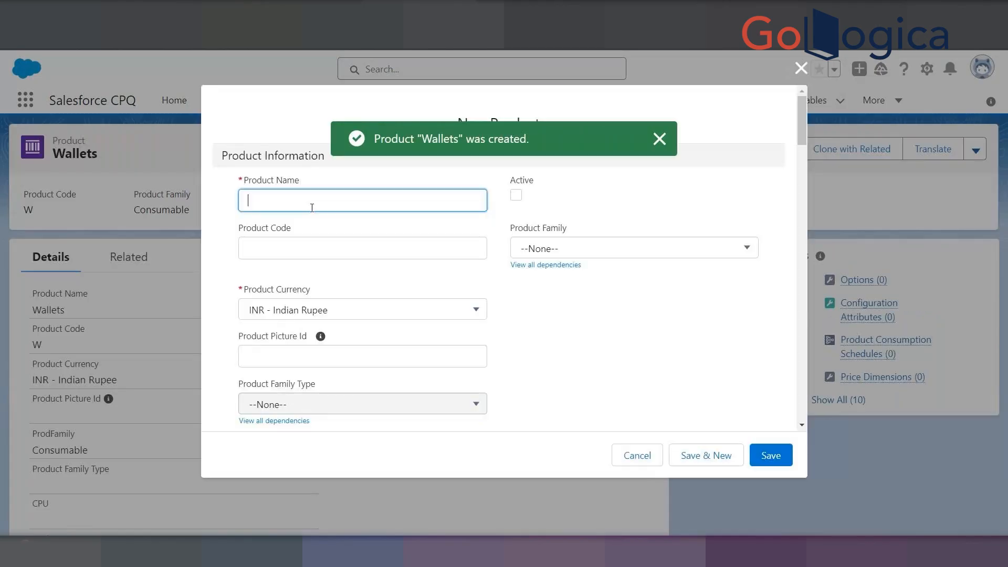
Name the new product "Socks" and mark it as active
{"action": "type", "text": "Socks"}
{"action": "key", "text": "Tab"}
{"action": "key", "text": "space"}
{"action": "key", "text": "Tab"}
Set the Socks product code to SS and its family to Consumable, then save it and dismiss the following blank product form
{"action": "type", "text": "S"}
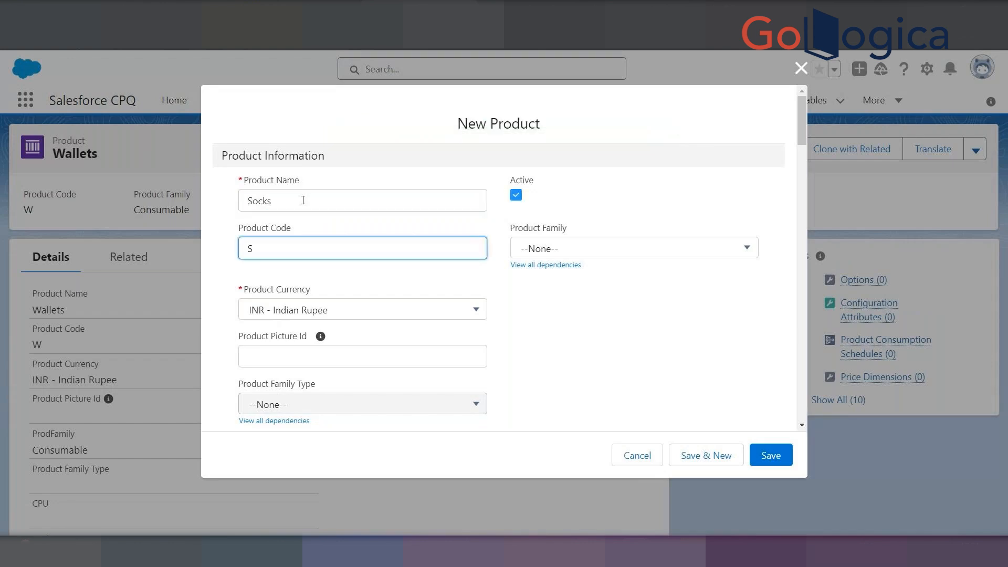
{"action": "type", "text": "S"}
{"action": "key", "text": "Tab"}
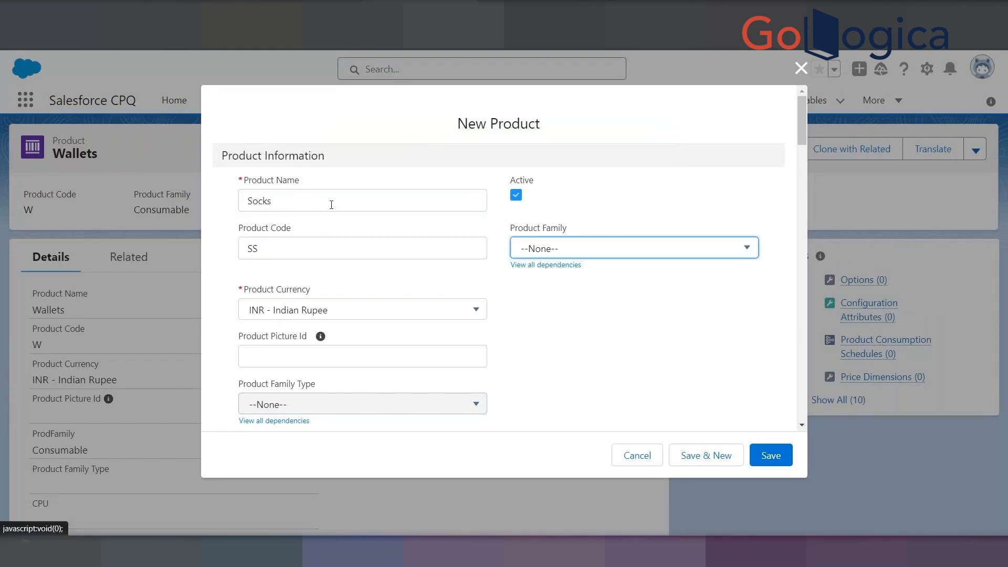
{"action": "left_click", "coordinate": [562, 252]}
{"action": "left_click", "coordinate": [585, 413]}
{"action": "left_click", "coordinate": [706, 457]}
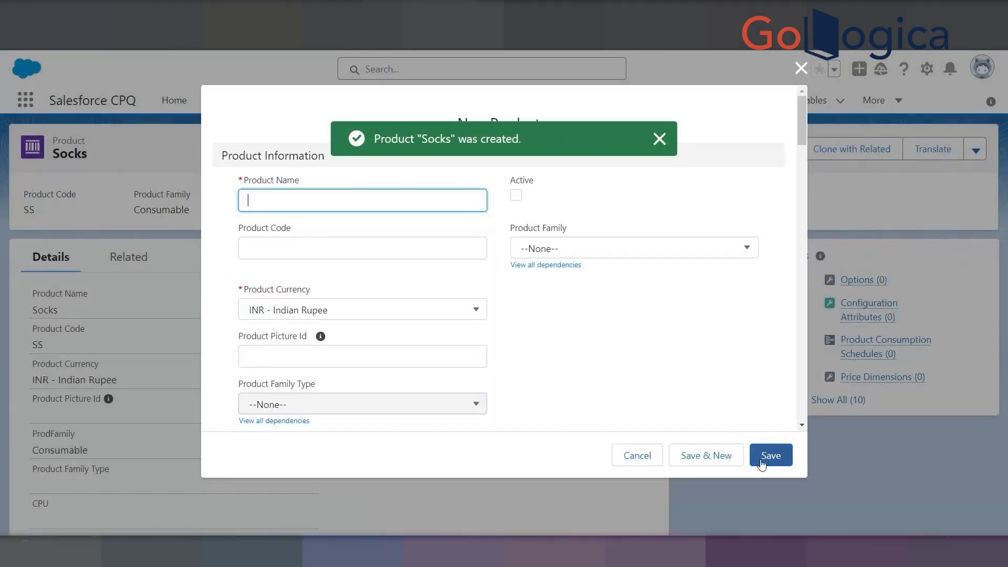
{"action": "left_click", "coordinate": [637, 455]}
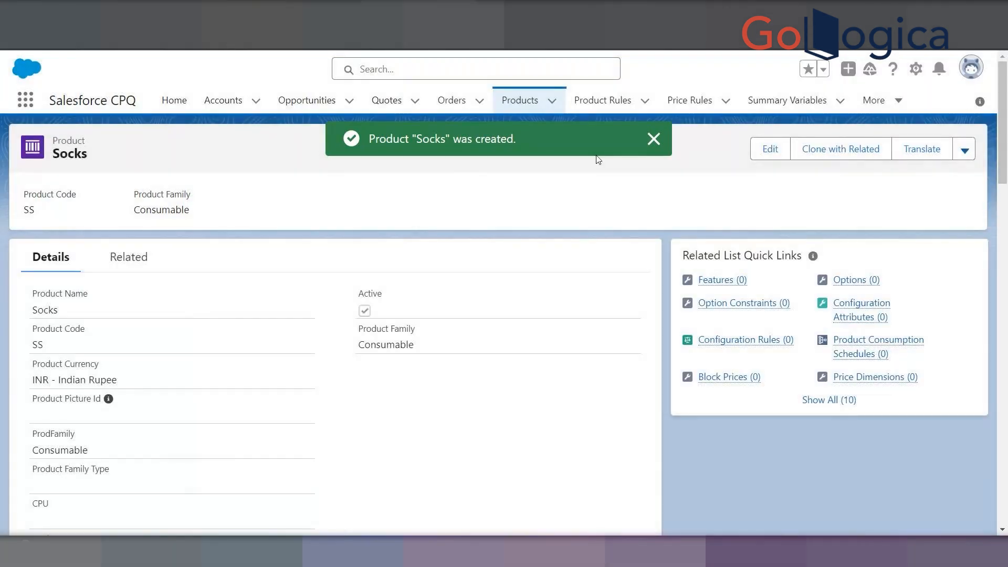
Return to the recently viewed products list and open the Socks record in a separate browser tab
{"action": "left_click", "coordinate": [520, 100]}
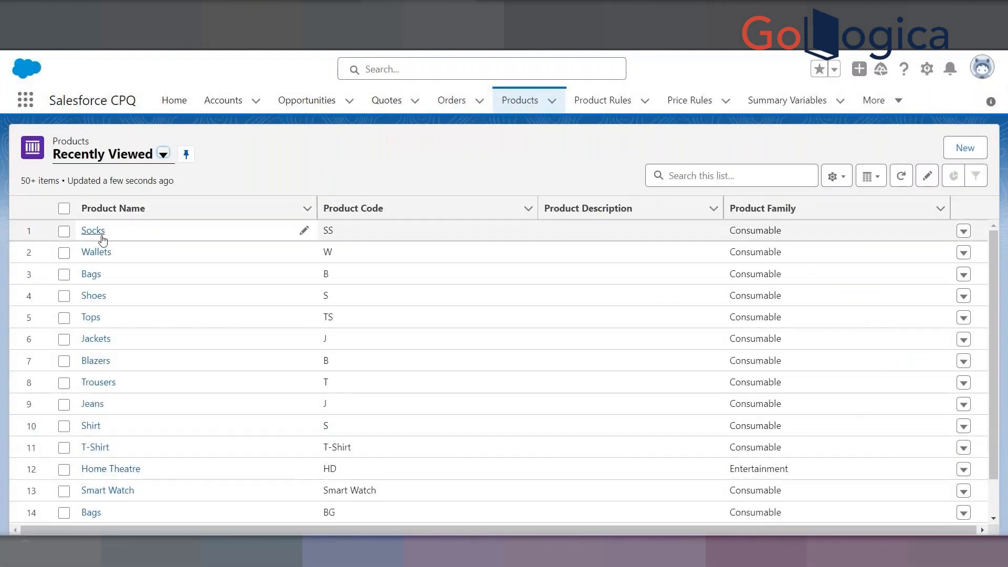
{"action": "right_click", "coordinate": [96, 229]}
{"action": "left_click", "coordinate": [134, 238]}
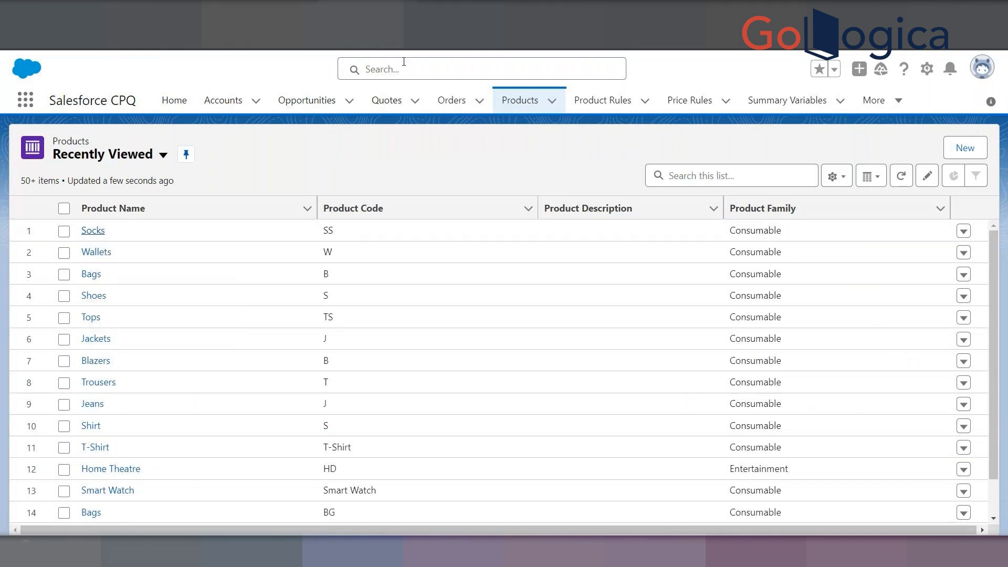
{"action": "key", "text": "ctrl+Tab"}
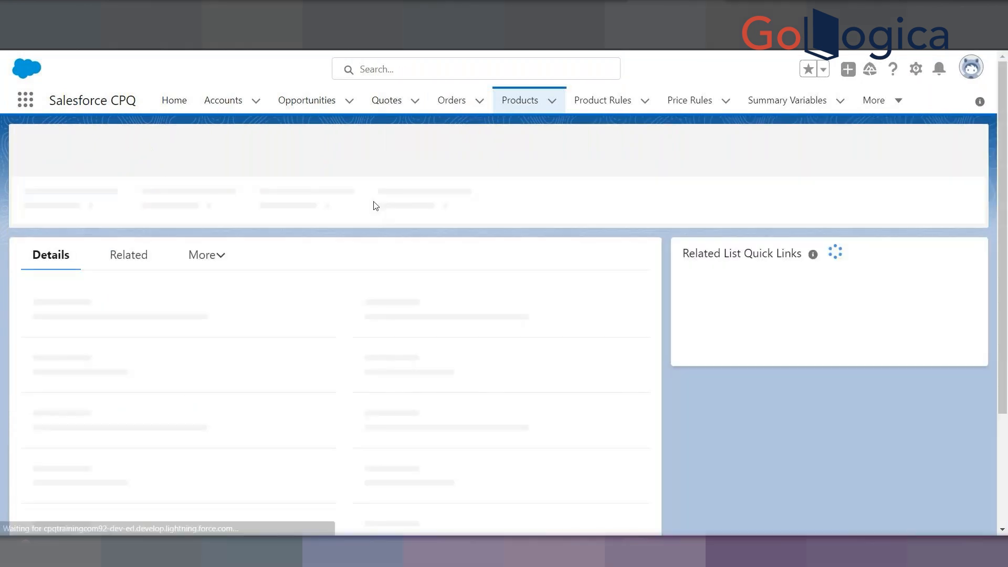
Add a standard price book entry to the Socks product with a list price of 10 and save it
{"action": "left_click", "coordinate": [138, 259]}
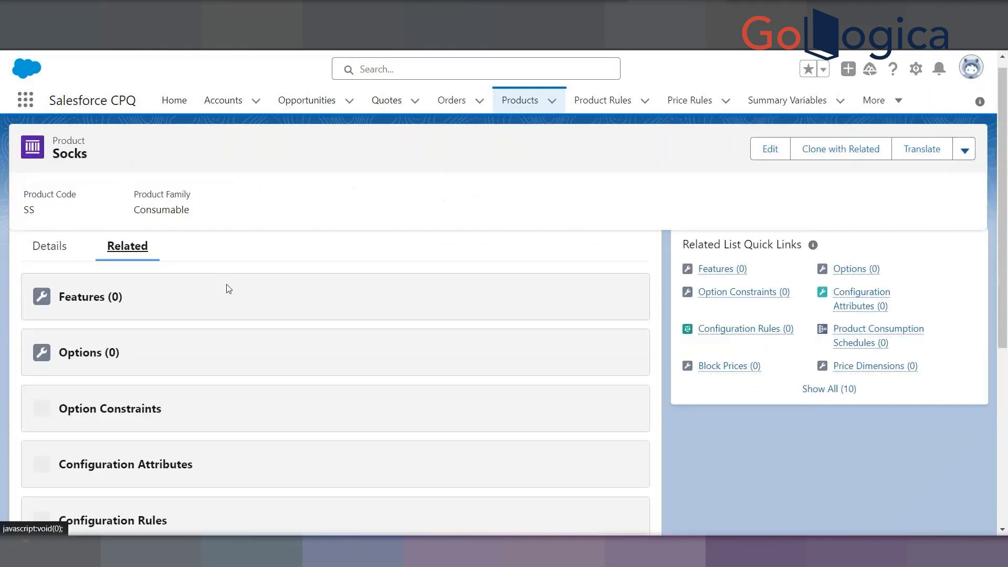
{"action": "scroll", "coordinate": [84, 447], "scroll_direction": "down", "scroll_amount": 5}
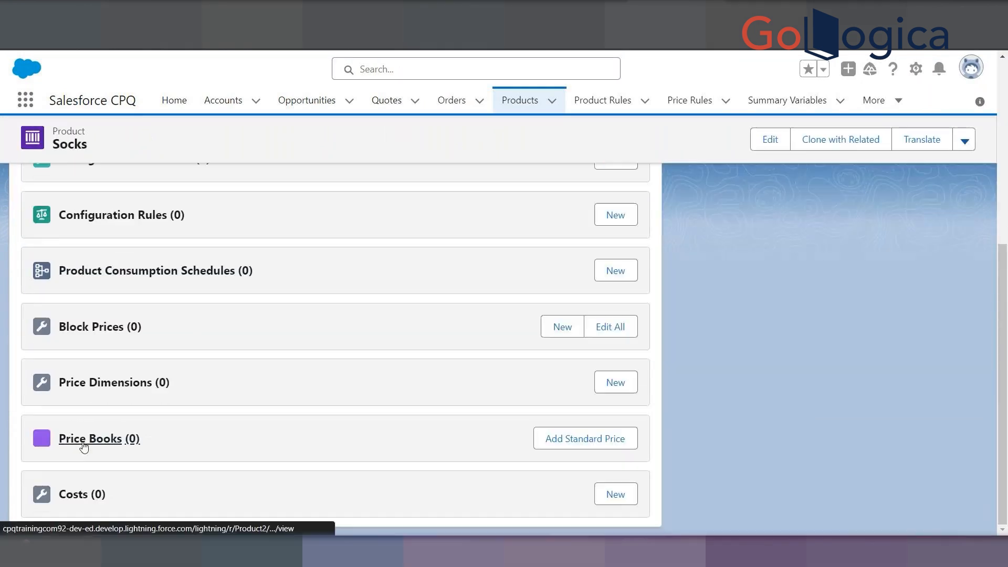
{"action": "left_click", "coordinate": [578, 440]}
{"action": "left_click", "coordinate": [259, 337]}
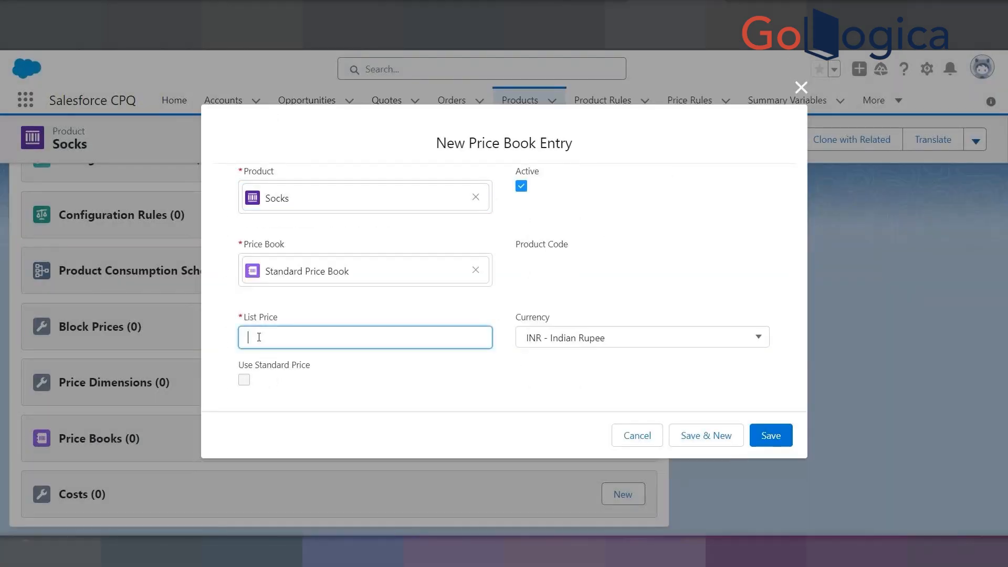
{"action": "type", "text": "10"}
{"action": "left_click", "coordinate": [759, 436]}
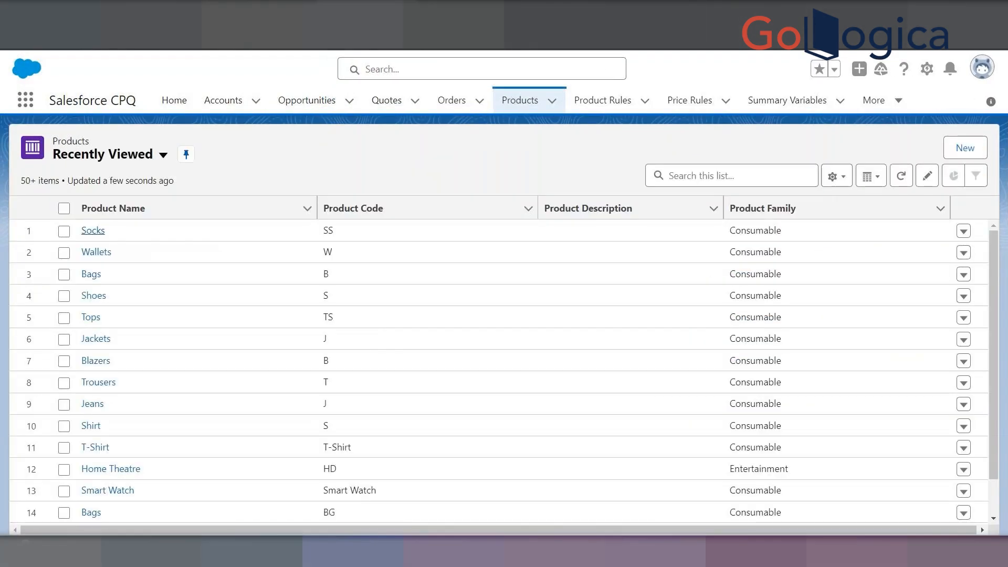
Open the Wallets product and the Bags product with code B from the products list in separate browser tabs
{"action": "right_click", "coordinate": [94, 255]}
{"action": "left_click", "coordinate": [112, 268]}
{"action": "right_click", "coordinate": [97, 275]}
{"action": "left_click", "coordinate": [115, 288]}
{"action": "left_click", "coordinate": [517, 11]}
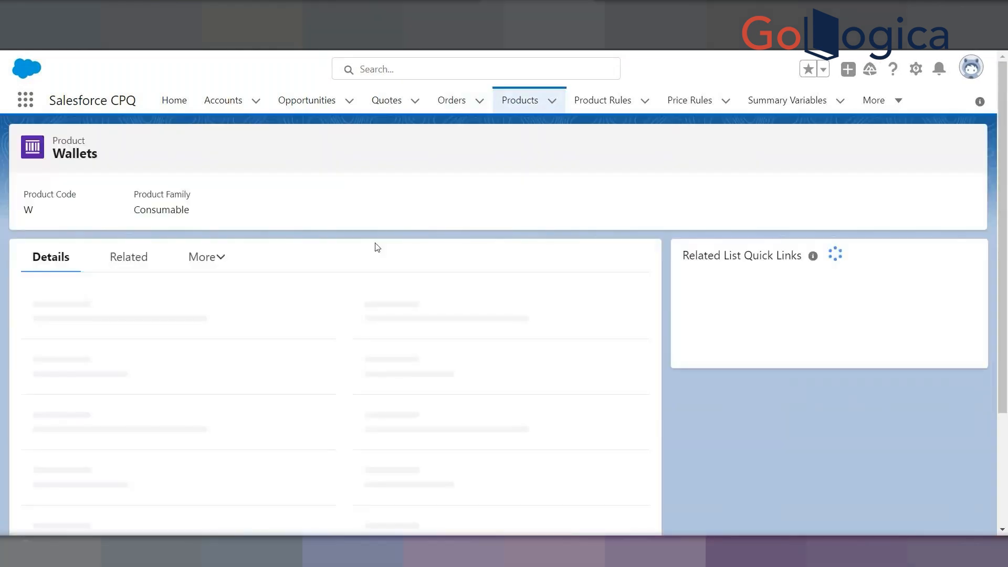
Add a standard price book entry to the Wallets product with a list price of 10 and save it
{"action": "left_click", "coordinate": [144, 261]}
{"action": "scroll", "coordinate": [221, 291], "scroll_direction": "down", "scroll_amount": 5}
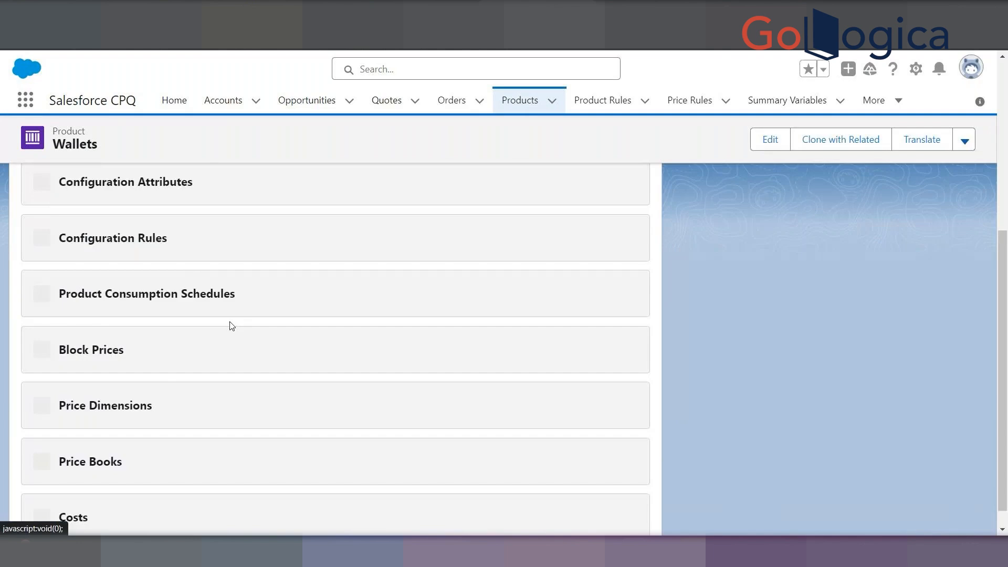
{"action": "left_click", "coordinate": [551, 446]}
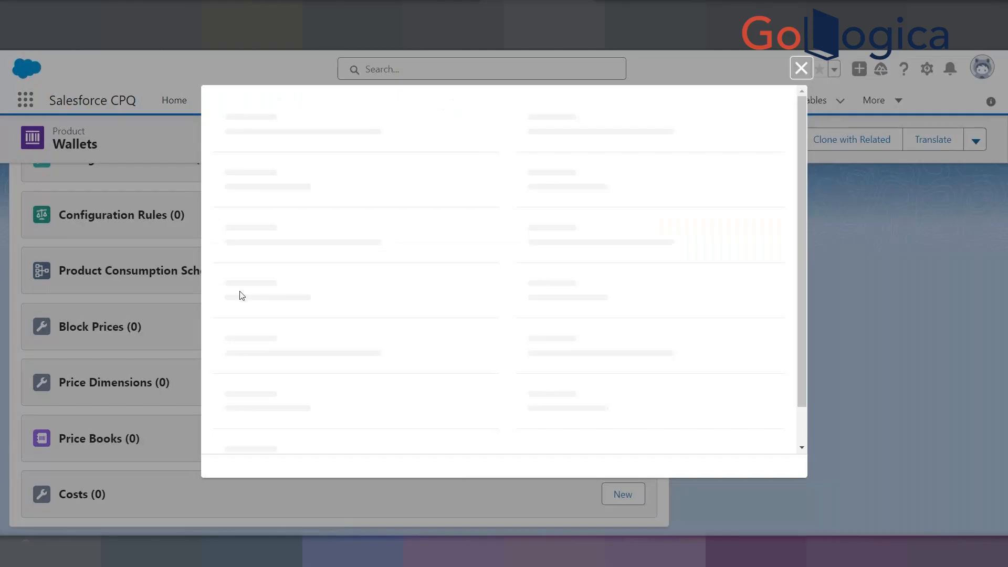
{"action": "left_click", "coordinate": [270, 339]}
{"action": "type", "text": "10"}
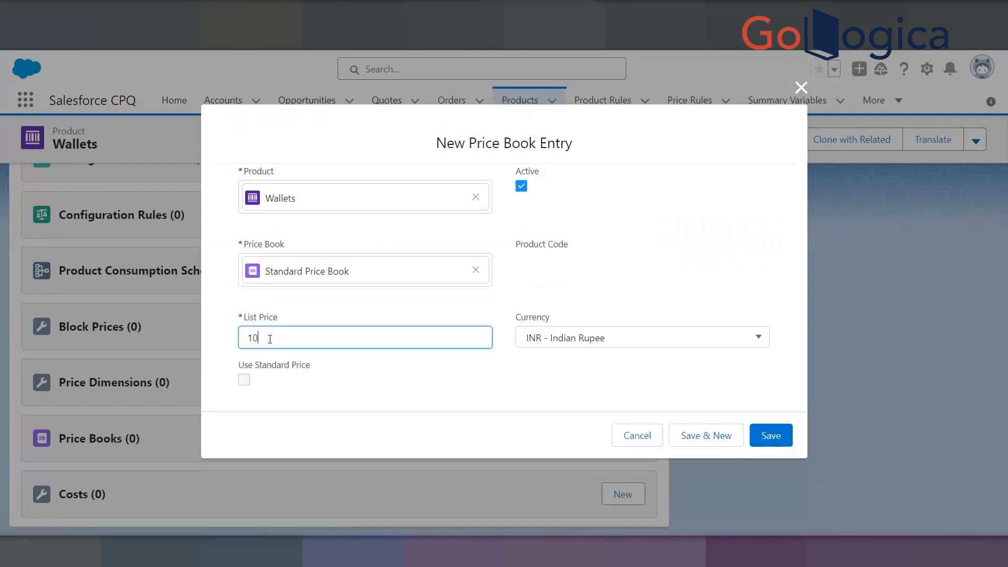
{"action": "left_click", "coordinate": [770, 437]}
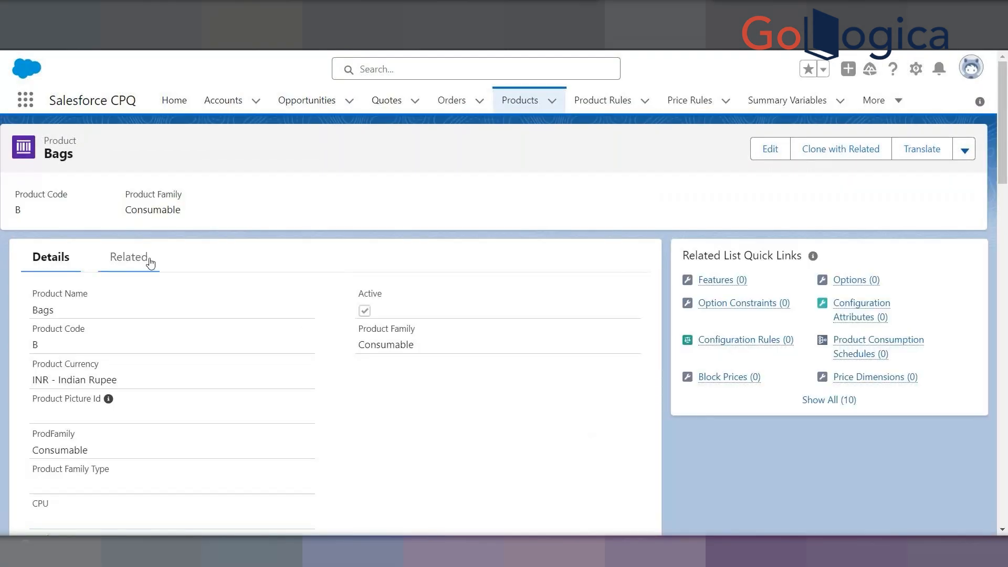
Add a standard price book entry to the Bags product with a list price of 10 and save it
{"action": "left_click", "coordinate": [128, 258]}
{"action": "scroll", "coordinate": [236, 331], "scroll_direction": "down", "scroll_amount": 5}
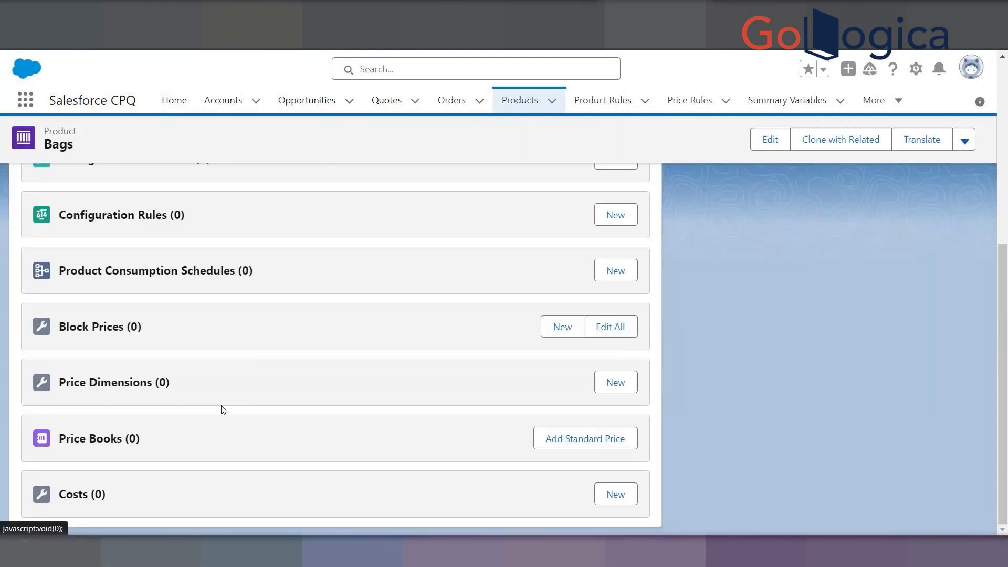
{"action": "left_click", "coordinate": [553, 436]}
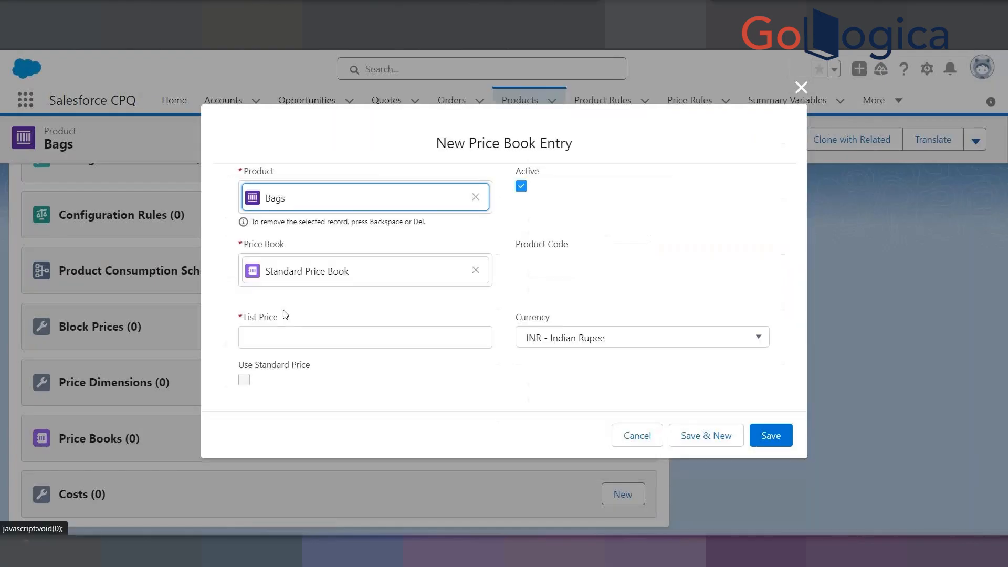
{"action": "left_click", "coordinate": [288, 338]}
{"action": "type", "text": "10"}
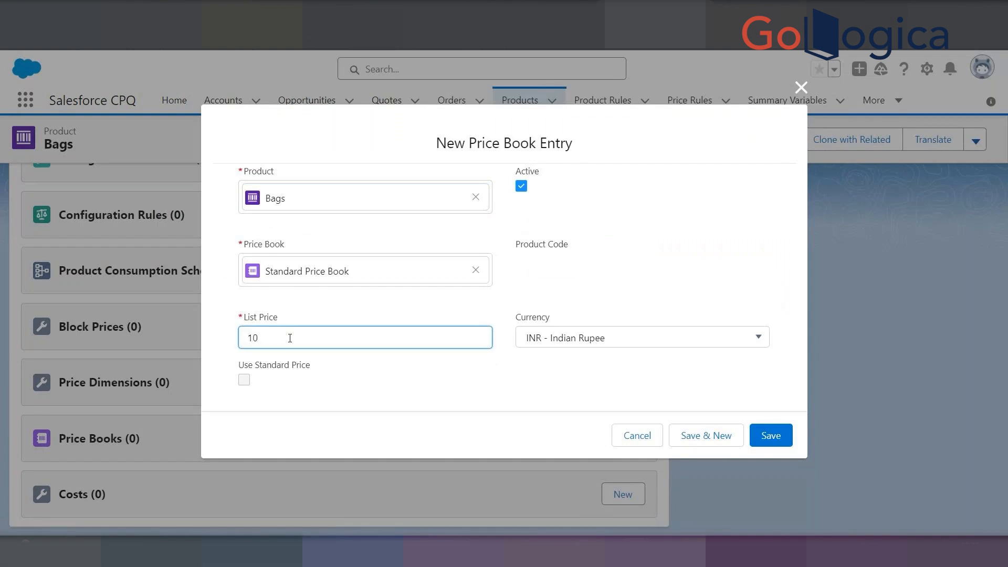
{"action": "left_click", "coordinate": [772, 446]}
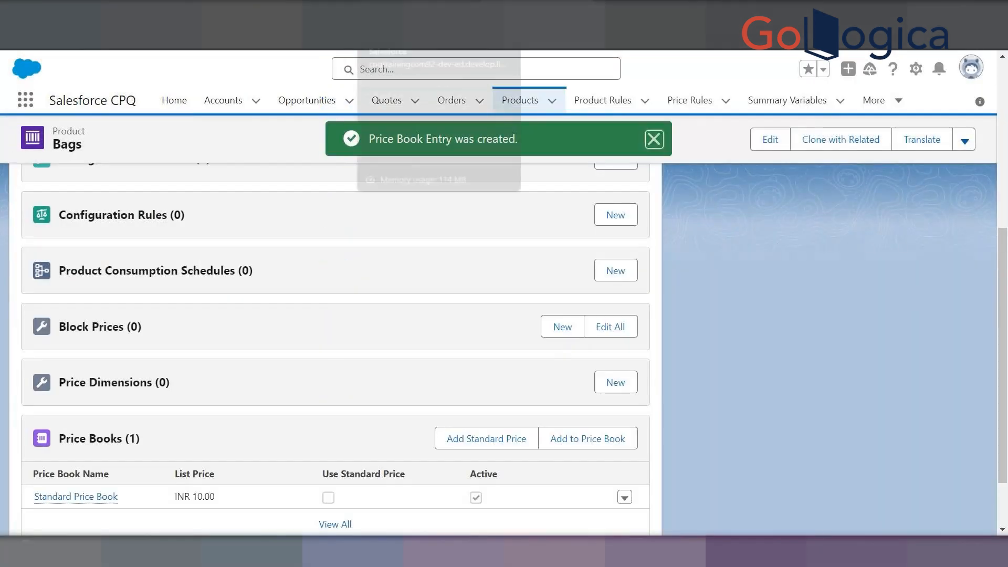
Switch to the Shoes product record and save a standard price book entry for it with a list price of 10
{"action": "left_click", "coordinate": [549, 9]}
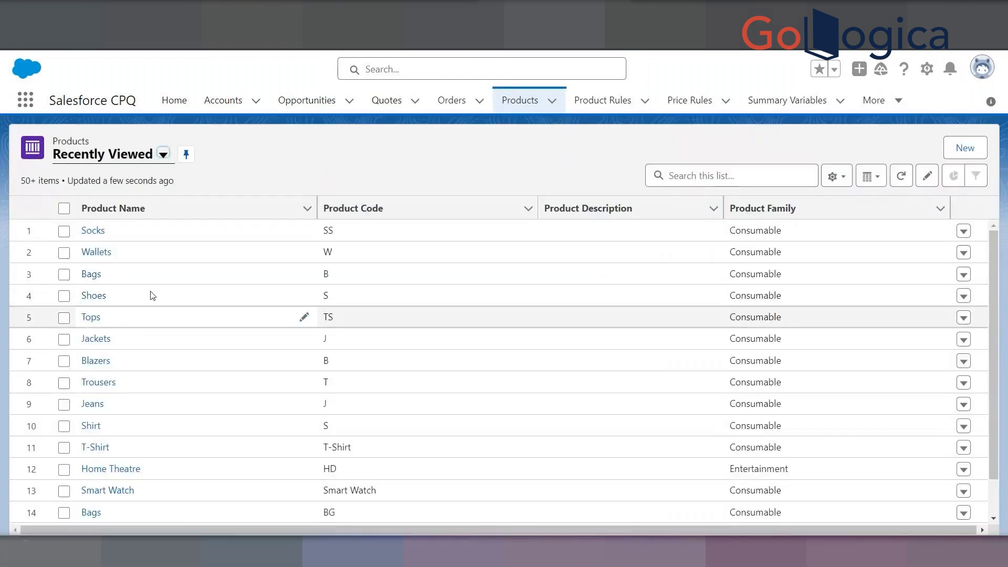
{"action": "left_click", "coordinate": [625, 9]}
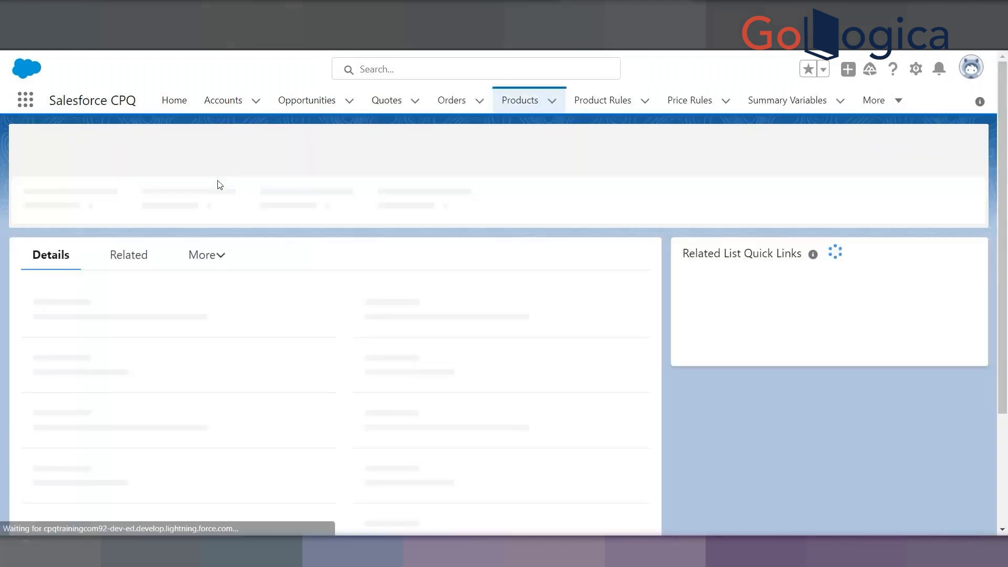
{"action": "left_click", "coordinate": [160, 256]}
{"action": "scroll", "coordinate": [267, 288], "scroll_direction": "down", "scroll_amount": 10}
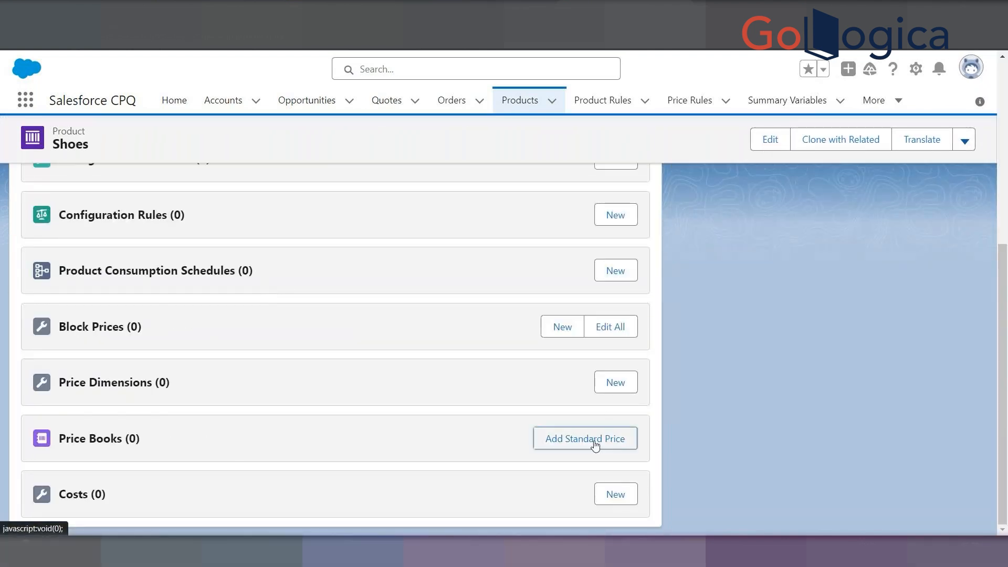
{"action": "left_click", "coordinate": [597, 439]}
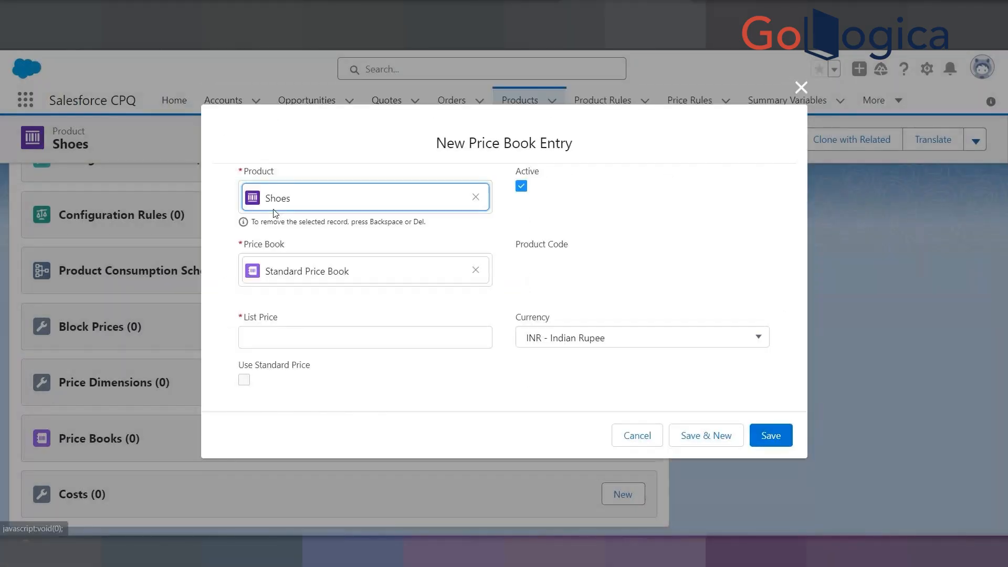
{"action": "left_click", "coordinate": [290, 332]}
{"action": "type", "text": "10"}
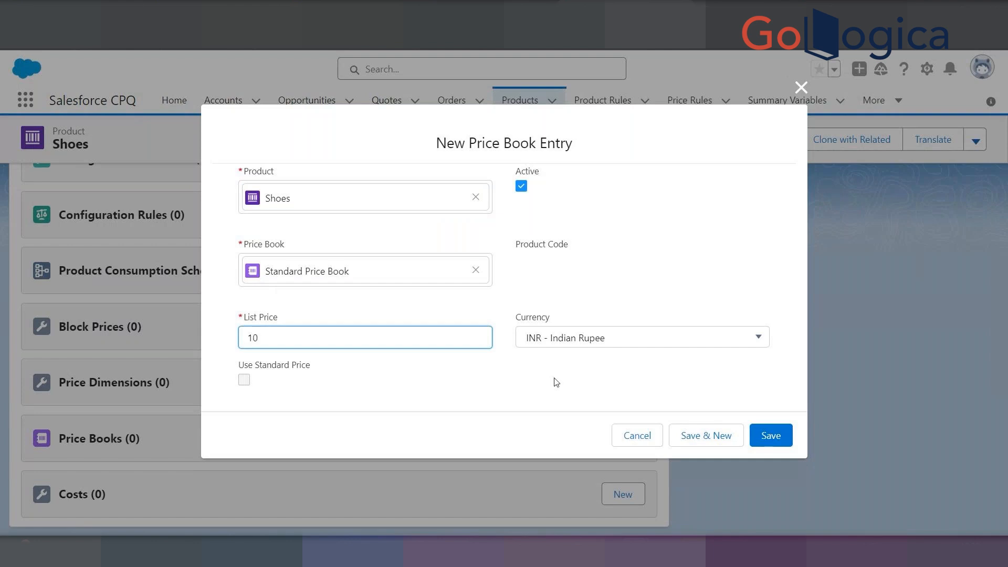
{"action": "left_click", "coordinate": [770, 440]}
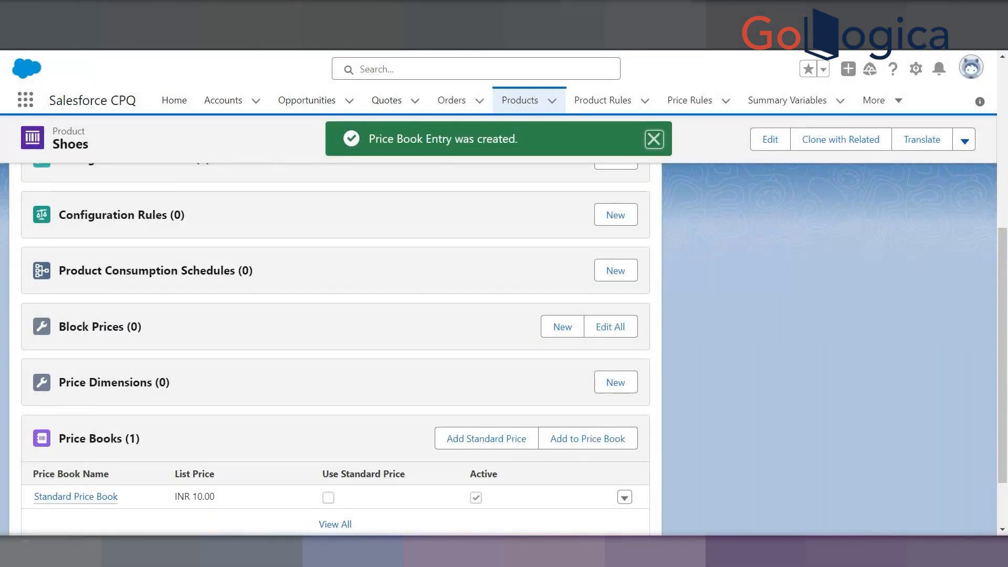
Return to the products list and open the Tops and Jackets records in separate browser tabs
{"action": "left_click", "coordinate": [520, 100]}
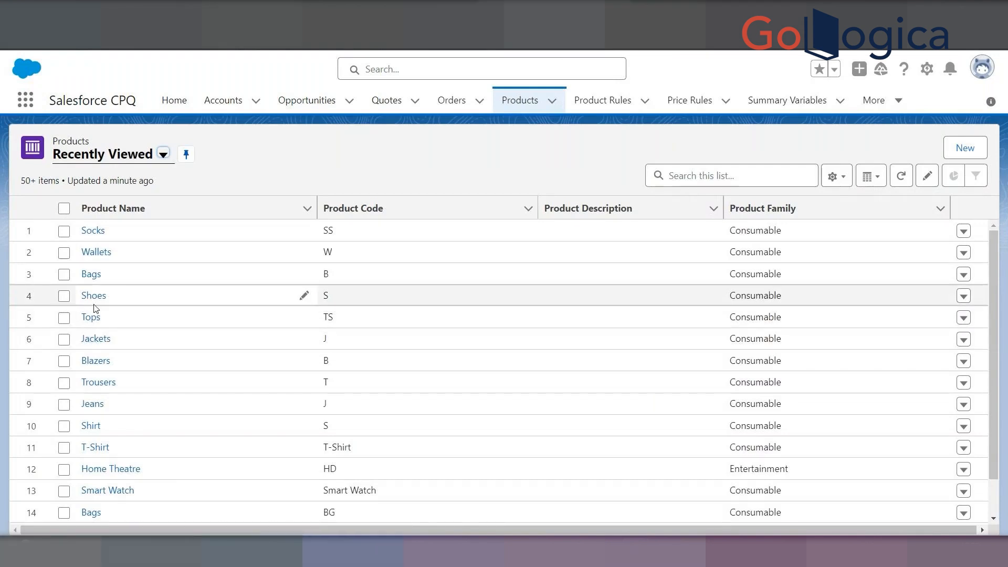
{"action": "right_click", "coordinate": [91, 319]}
{"action": "left_click", "coordinate": [109, 329]}
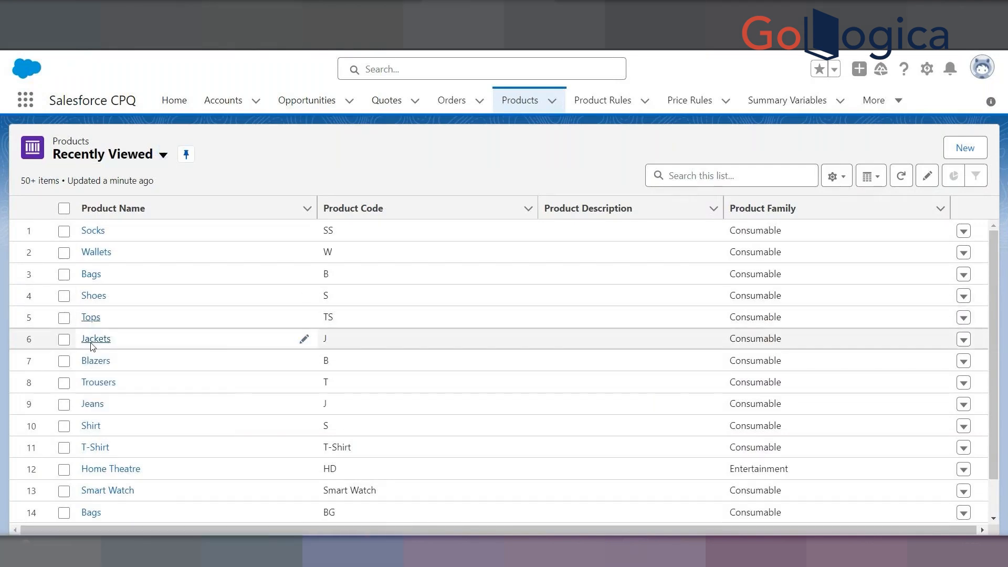
{"action": "right_click", "coordinate": [103, 342]}
{"action": "left_click", "coordinate": [110, 353]}
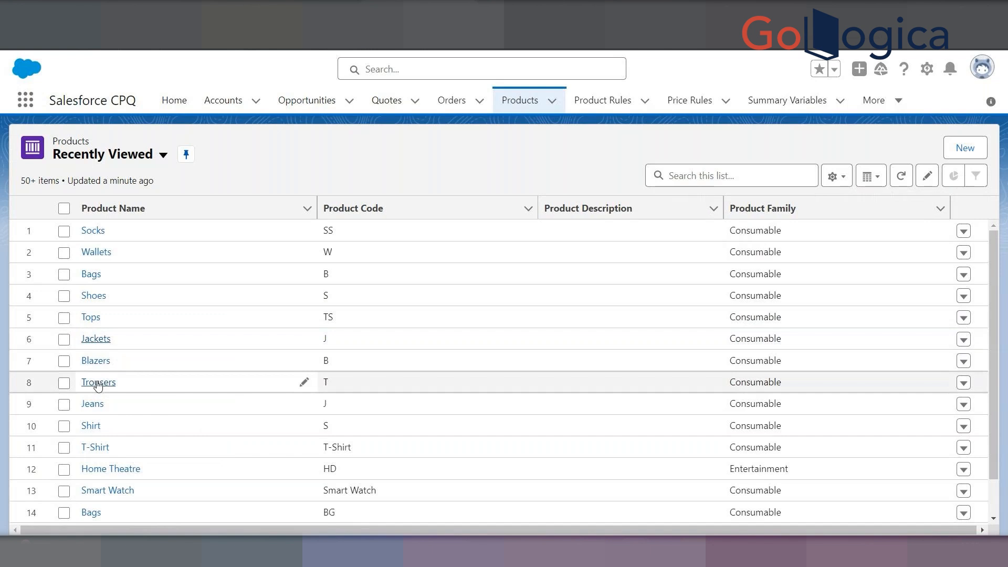
Open the Blazers record in a separate browser tab and save a standard price book entry for the Tops product with a list price of 10
{"action": "right_click", "coordinate": [99, 362]}
{"action": "left_click", "coordinate": [476, 52]}
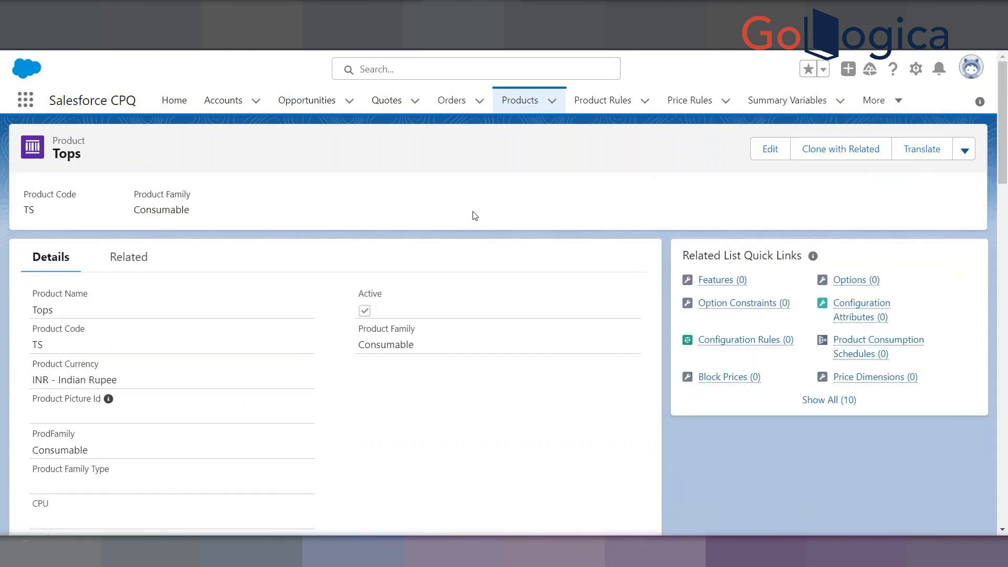
{"action": "left_click", "coordinate": [140, 257]}
{"action": "scroll", "coordinate": [371, 313], "scroll_direction": "down", "scroll_amount": 5}
{"action": "scroll", "coordinate": [372, 313], "scroll_direction": "down", "scroll_amount": 1}
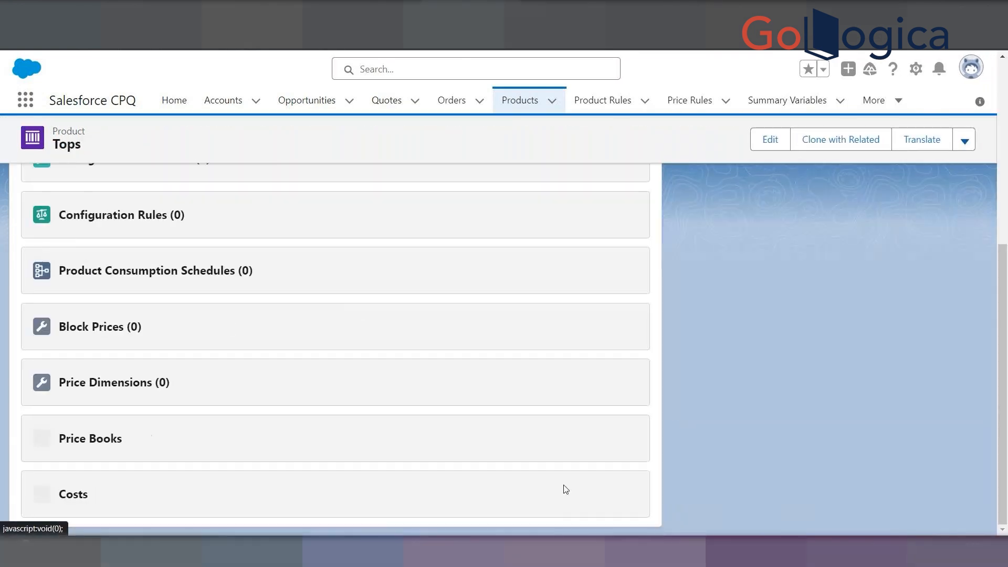
{"action": "left_click", "coordinate": [609, 440]}
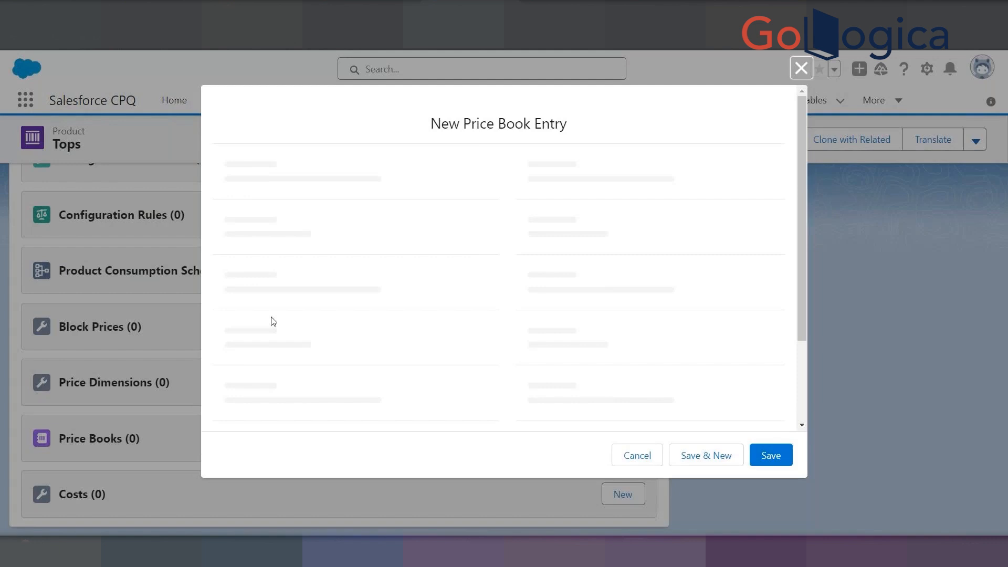
{"action": "left_click", "coordinate": [274, 331]}
{"action": "type", "text": "10"}
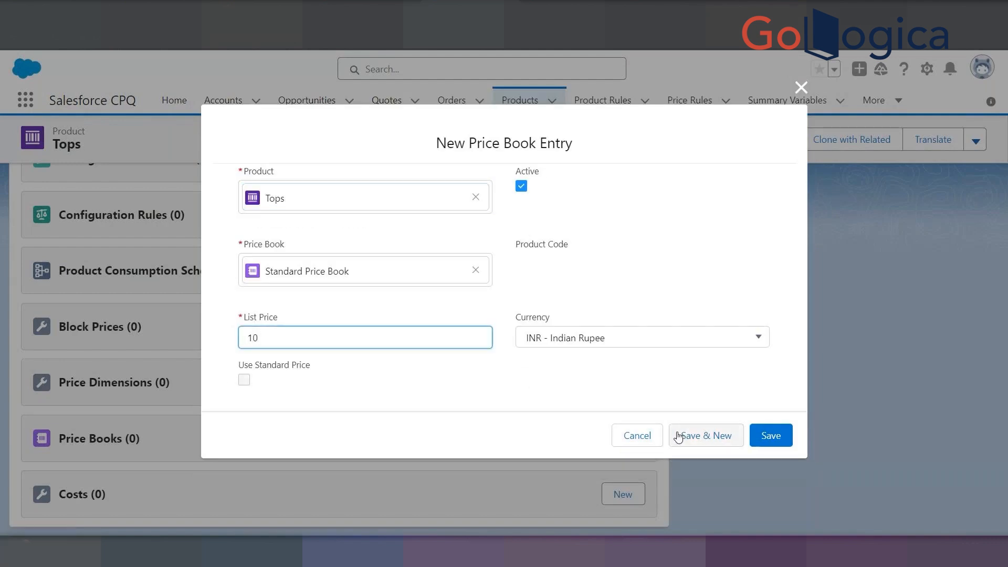
{"action": "left_click", "coordinate": [764, 435]}
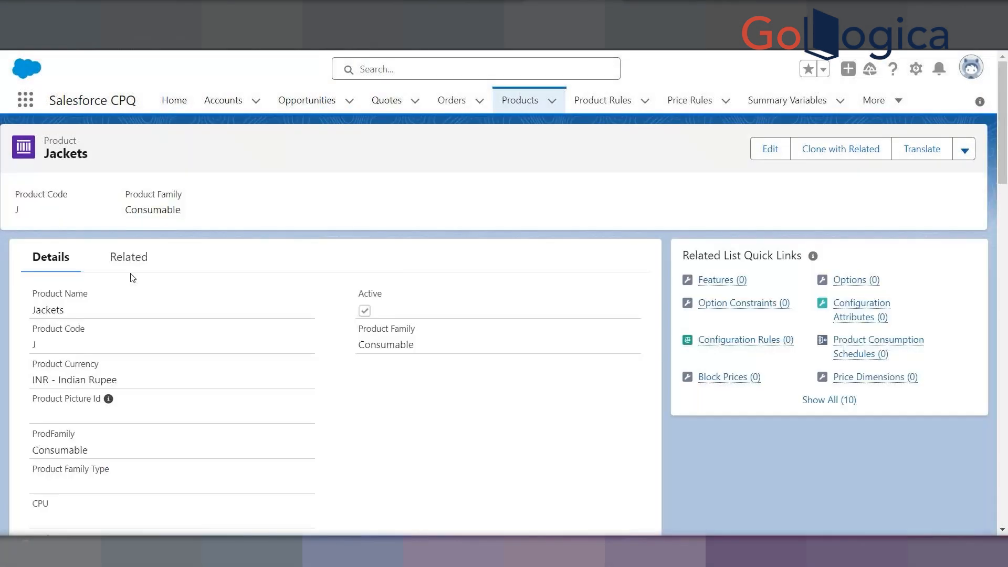
Add a standard price book entry to the Jackets product with a list price of 10 and save it
{"action": "left_click", "coordinate": [126, 257]}
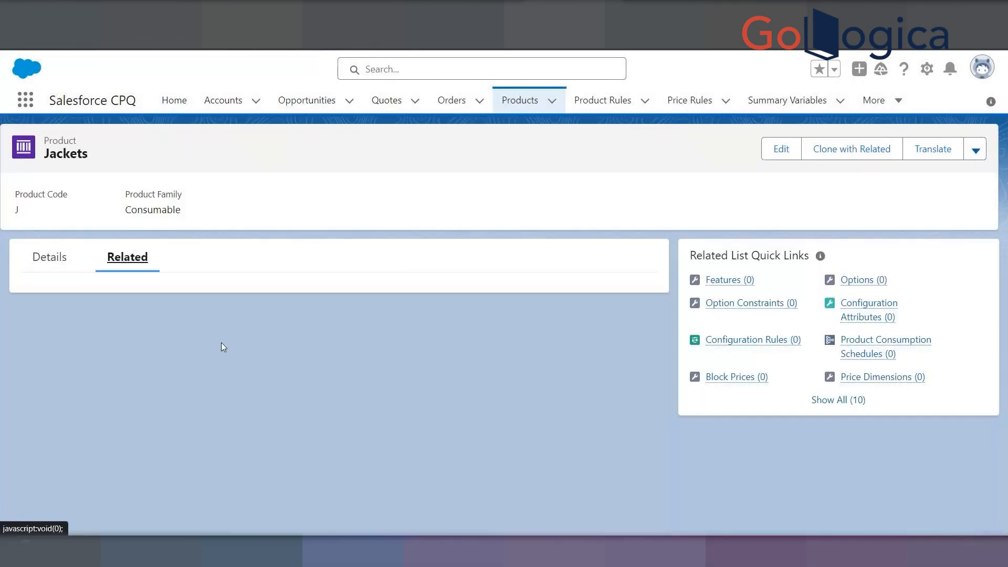
{"action": "scroll", "coordinate": [225, 362], "scroll_direction": "down", "scroll_amount": 5}
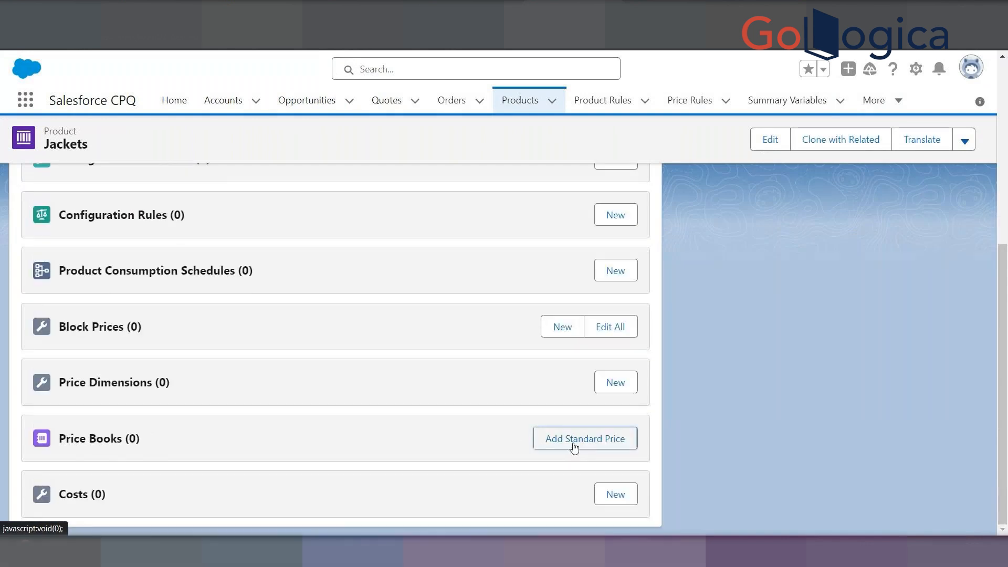
{"action": "left_click", "coordinate": [574, 445]}
{"action": "left_click", "coordinate": [270, 338]}
{"action": "type", "text": "10"}
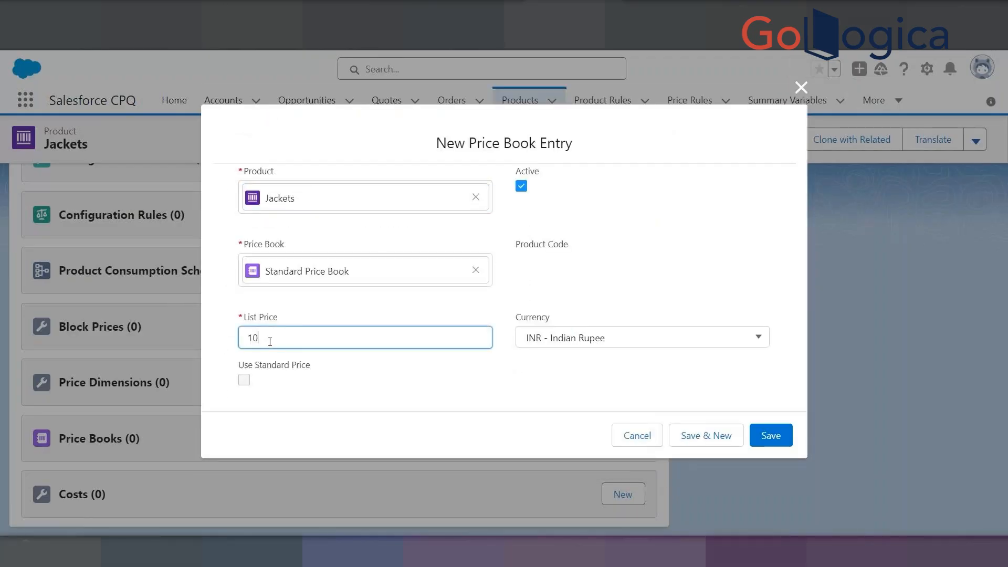
{"action": "left_click", "coordinate": [772, 436]}
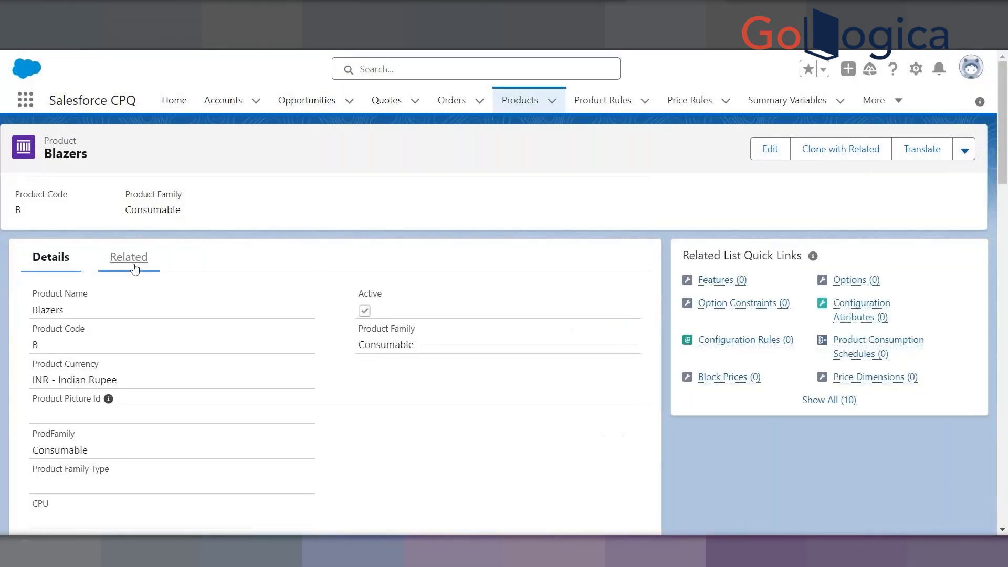
Add a standard price book entry to the Blazers product with a list price of 10 and save it
{"action": "left_click", "coordinate": [135, 265]}
{"action": "scroll", "coordinate": [220, 375], "scroll_direction": "down", "scroll_amount": 5}
{"action": "left_click", "coordinate": [581, 439]}
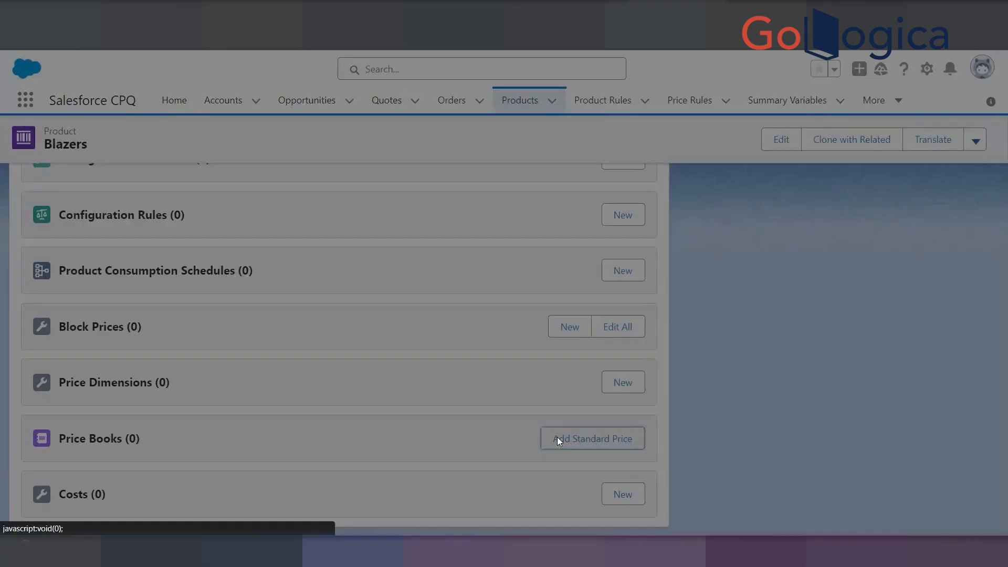
{"action": "left_click", "coordinate": [283, 340]}
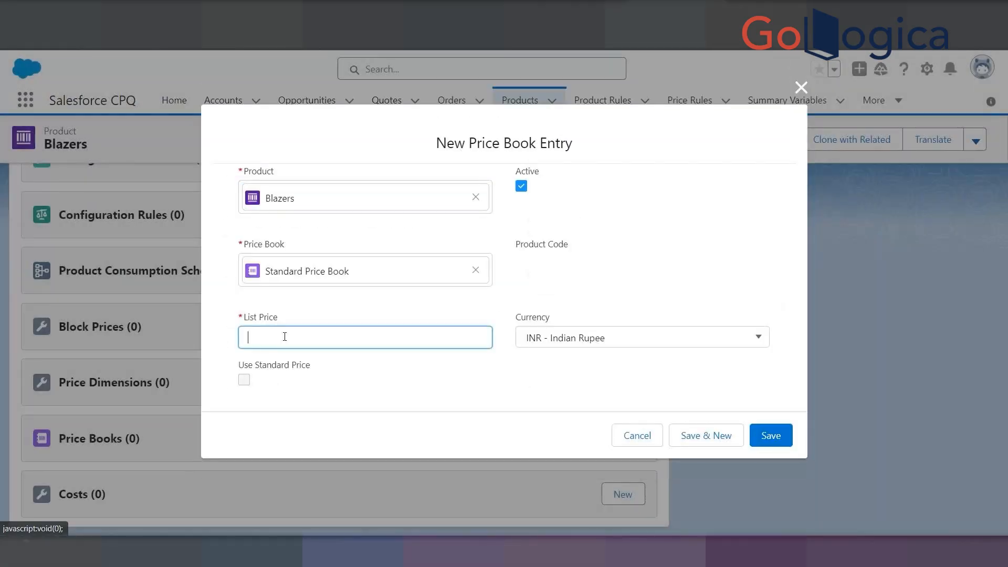
{"action": "type", "text": "10"}
{"action": "left_click", "coordinate": [775, 438]}
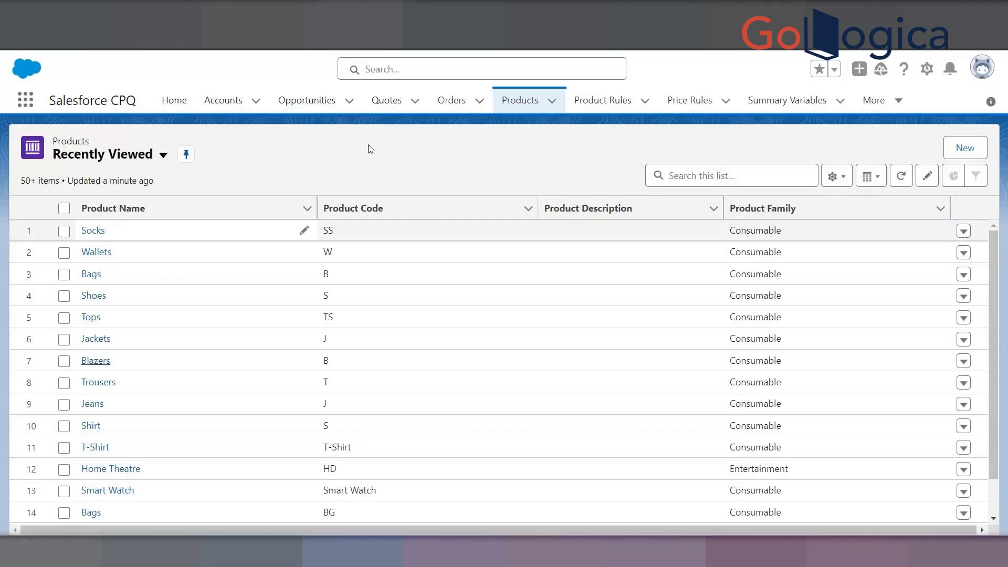
From the products list, open the Trousers, Jeans and Shirt records in separate browser tabs
{"action": "right_click", "coordinate": [107, 384]}
{"action": "left_click", "coordinate": [132, 394]}
{"action": "right_click", "coordinate": [99, 406]}
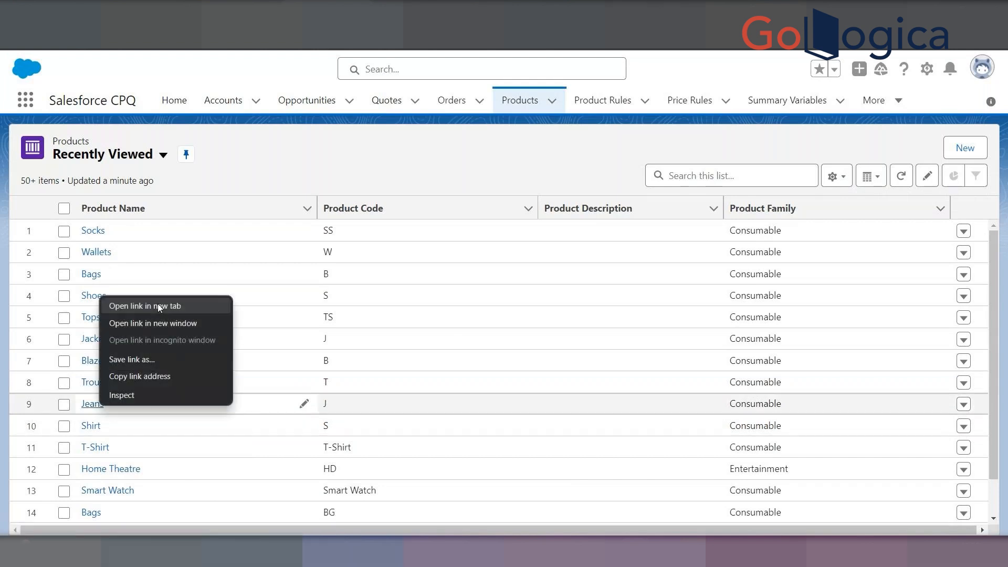
{"action": "left_click", "coordinate": [159, 307]}
{"action": "right_click", "coordinate": [90, 425]}
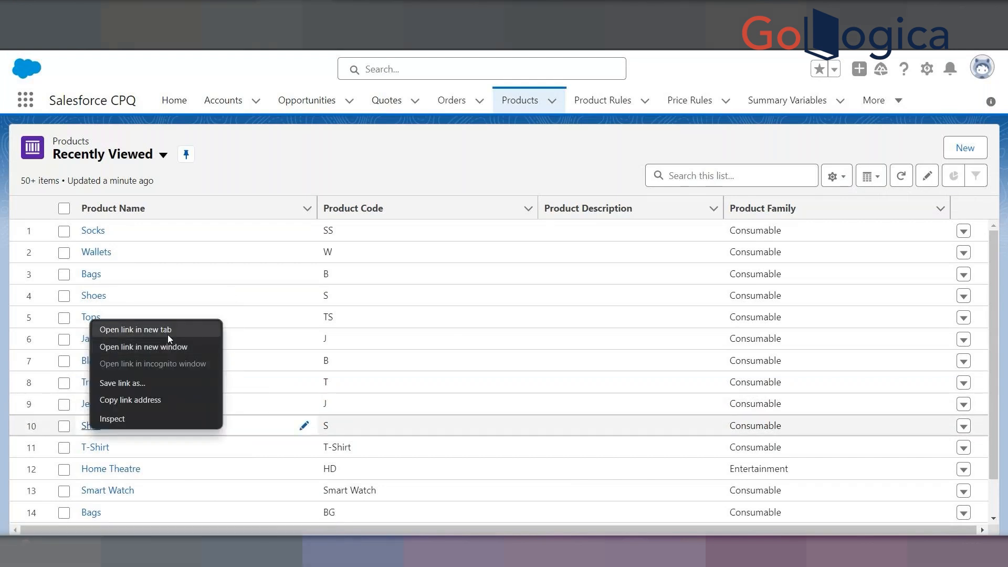
{"action": "left_click", "coordinate": [168, 331]}
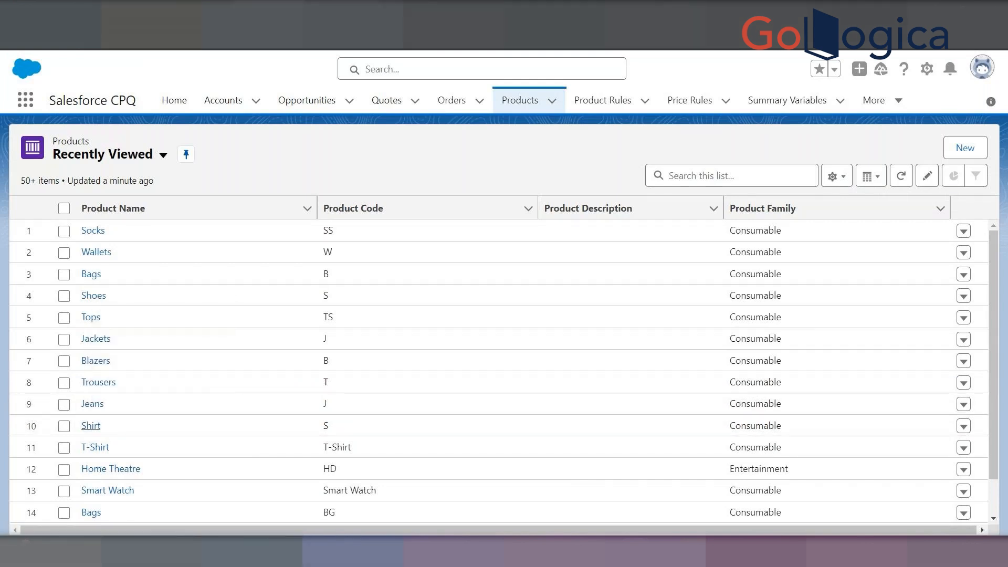
Switch to the Trousers product record and save a standard price book entry with a list price for it
{"action": "key", "text": "ctrl+Tab"}
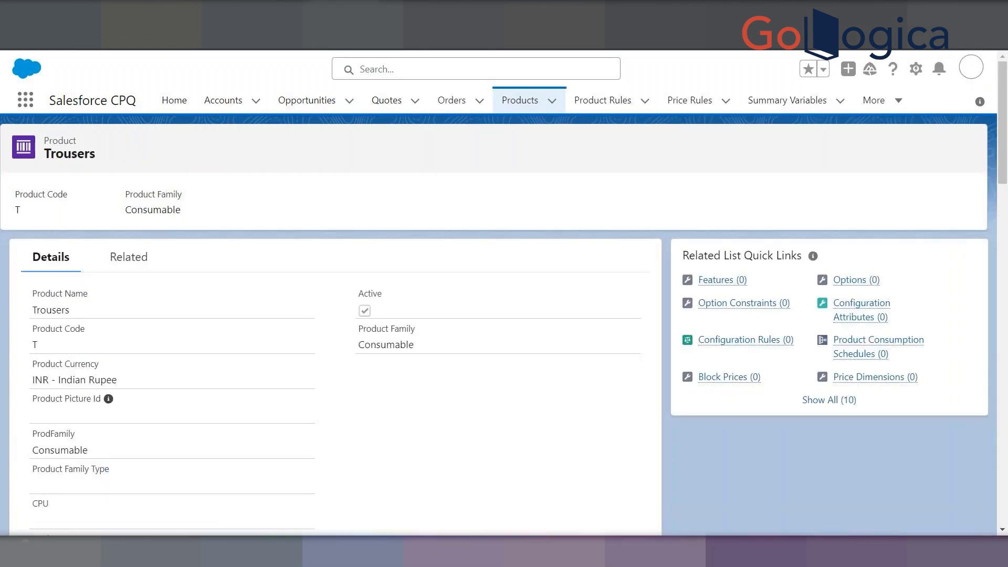
{"action": "left_click", "coordinate": [149, 261]}
{"action": "scroll", "coordinate": [329, 438], "scroll_direction": "down", "scroll_amount": 5}
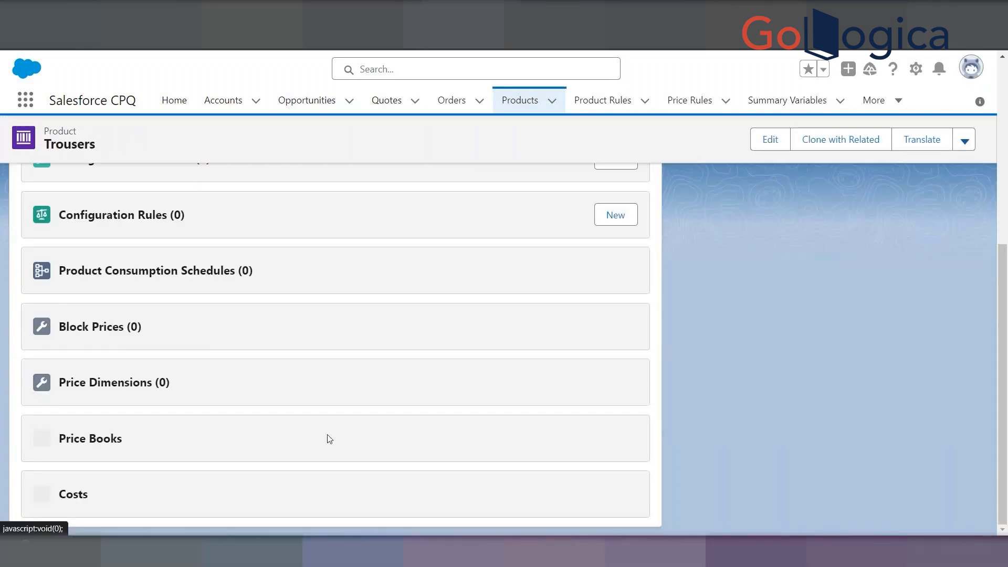
{"action": "left_click", "coordinate": [583, 438]}
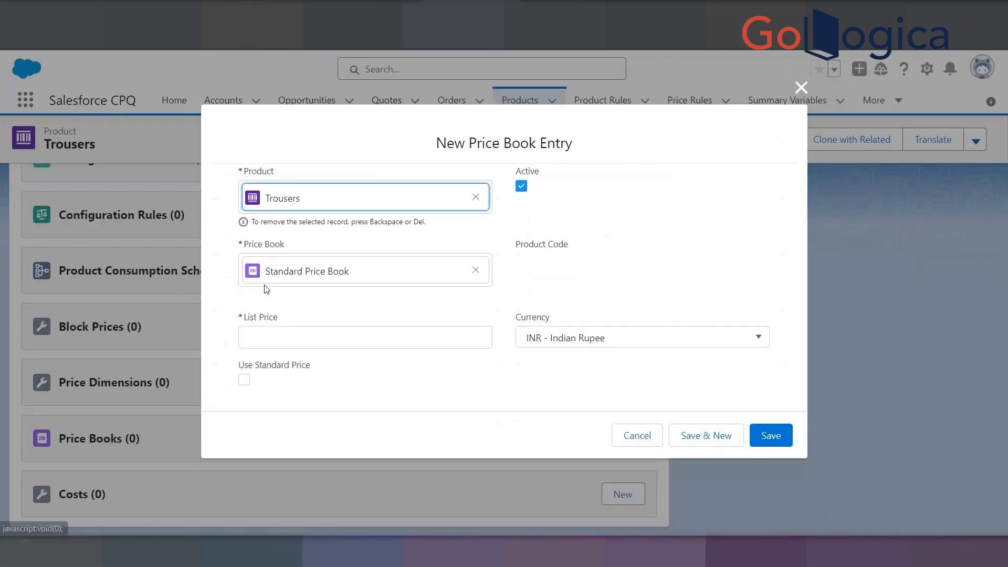
{"action": "left_click", "coordinate": [276, 342]}
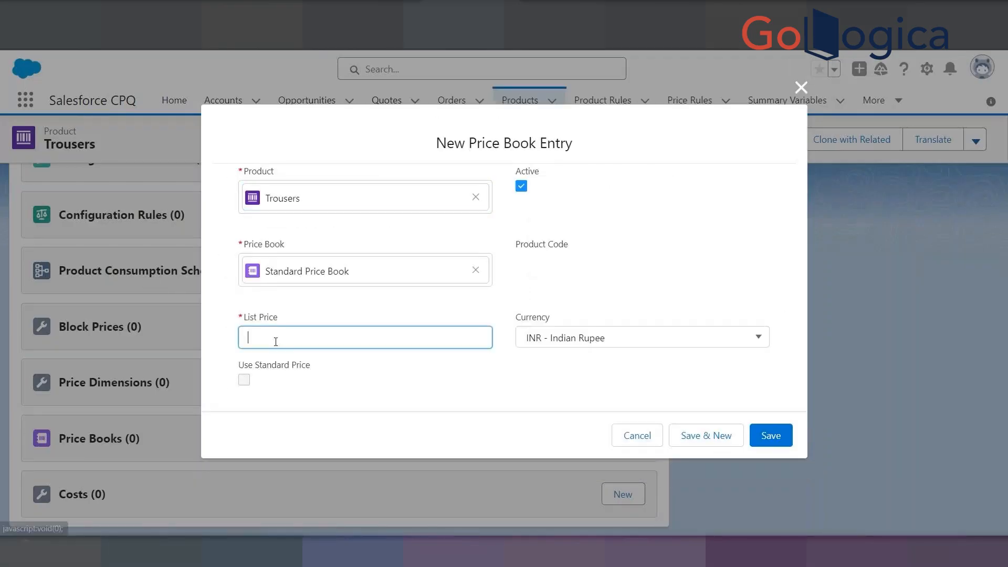
{"action": "left_click", "coordinate": [763, 445]}
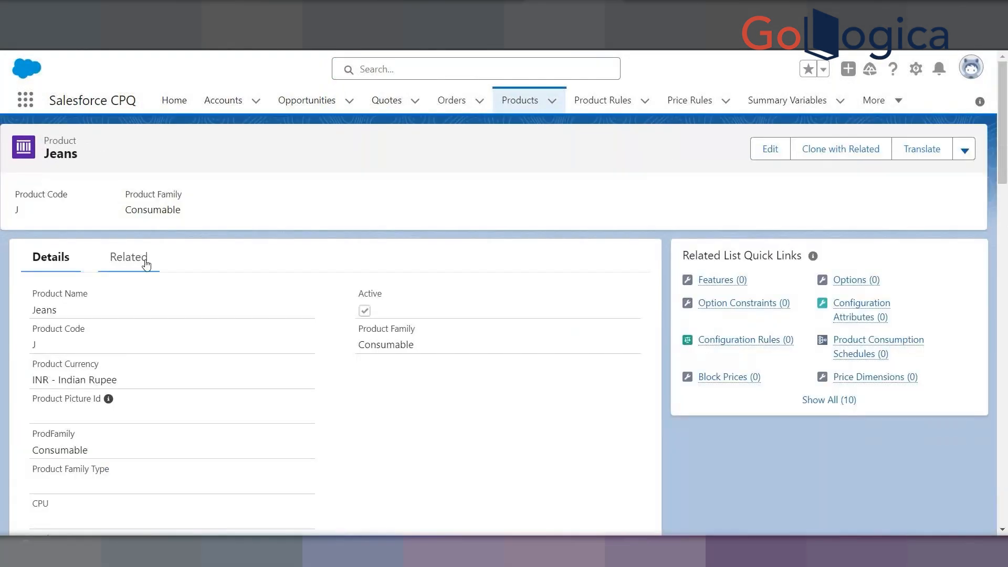
Add a standard price book entry to the Jeans product with a list price of 10 and save it
{"action": "left_click", "coordinate": [147, 264]}
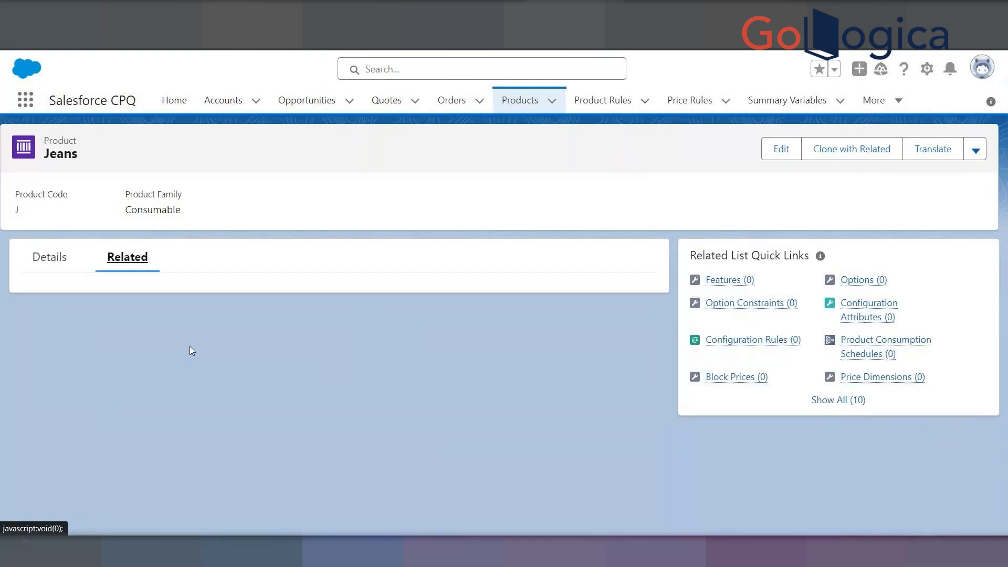
{"action": "scroll", "coordinate": [189, 357], "scroll_direction": "down", "scroll_amount": 10}
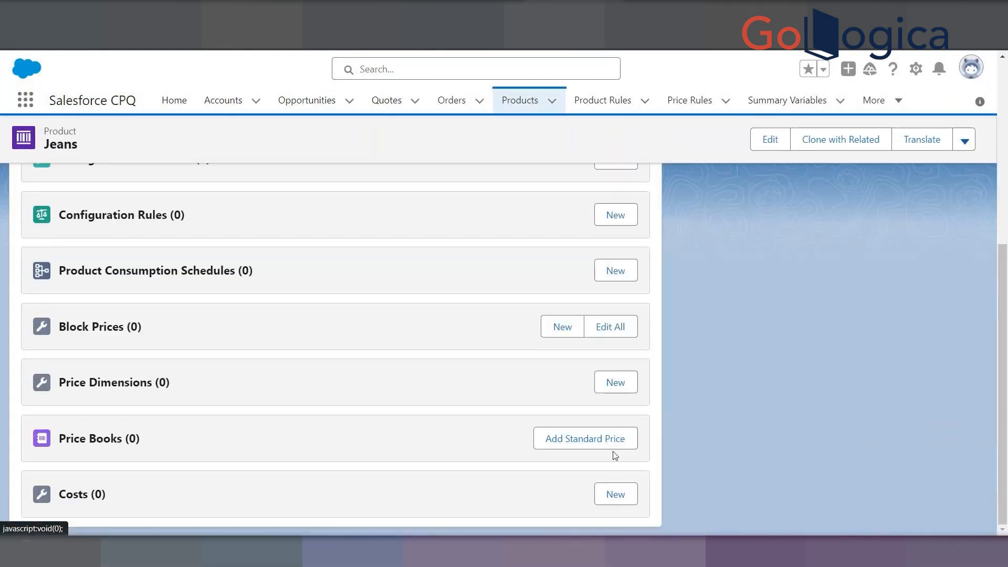
{"action": "left_click", "coordinate": [567, 438]}
{"action": "left_click", "coordinate": [283, 345]}
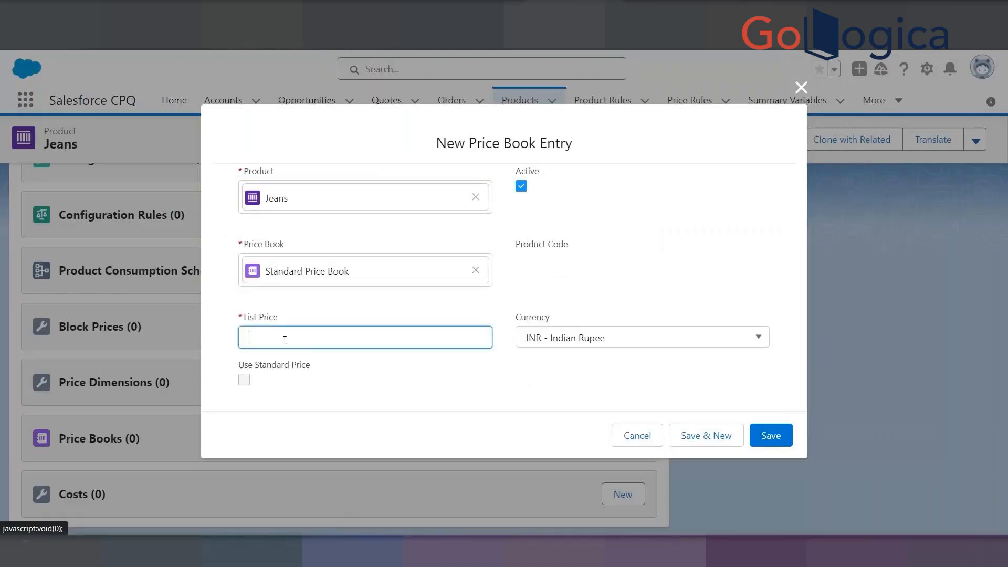
{"action": "type", "text": "10"}
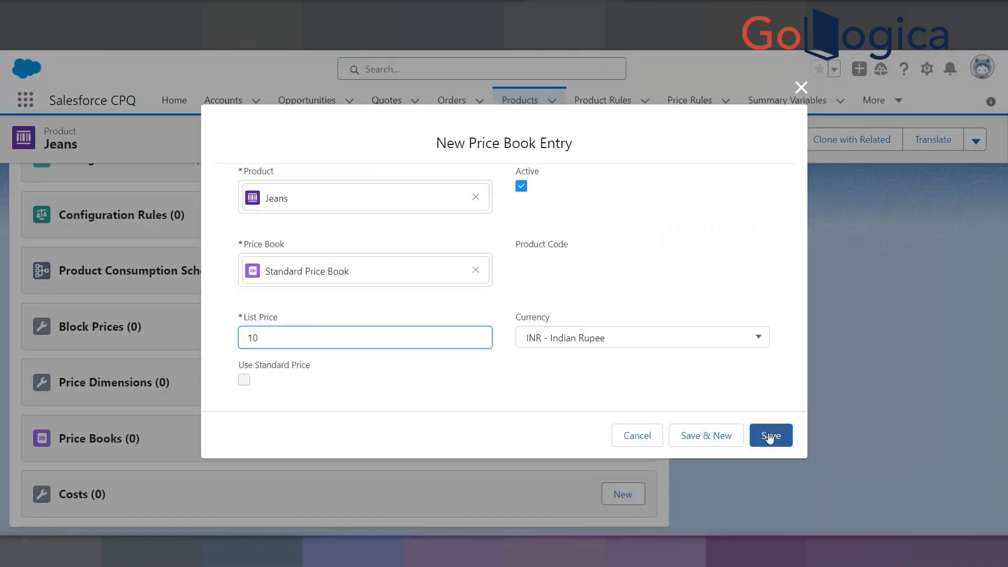
{"action": "left_click", "coordinate": [767, 436]}
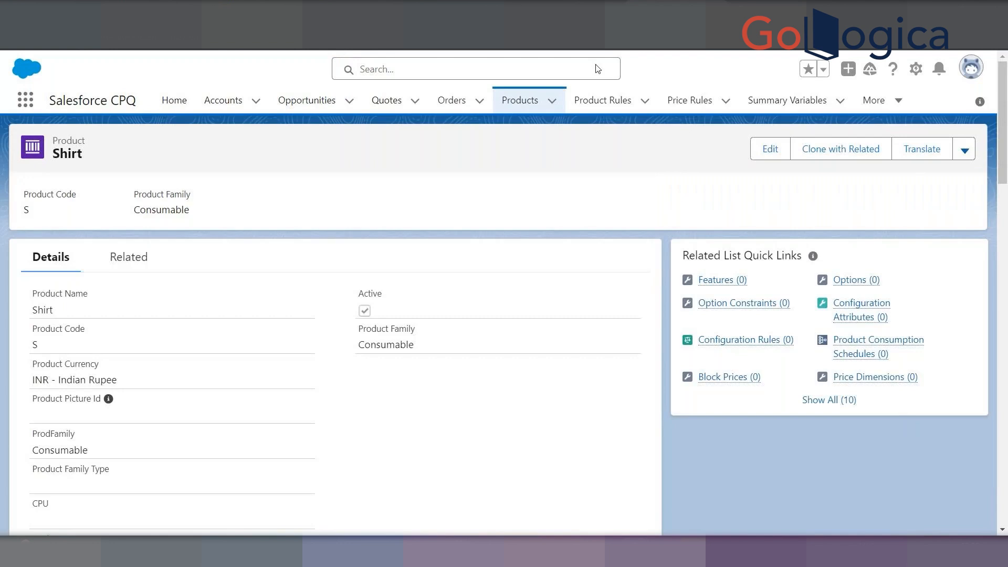
Add a standard price book entry to the Shirt product with a list price of 10 and save it
{"action": "left_click", "coordinate": [135, 266]}
{"action": "scroll", "coordinate": [197, 436], "scroll_direction": "down", "scroll_amount": 5}
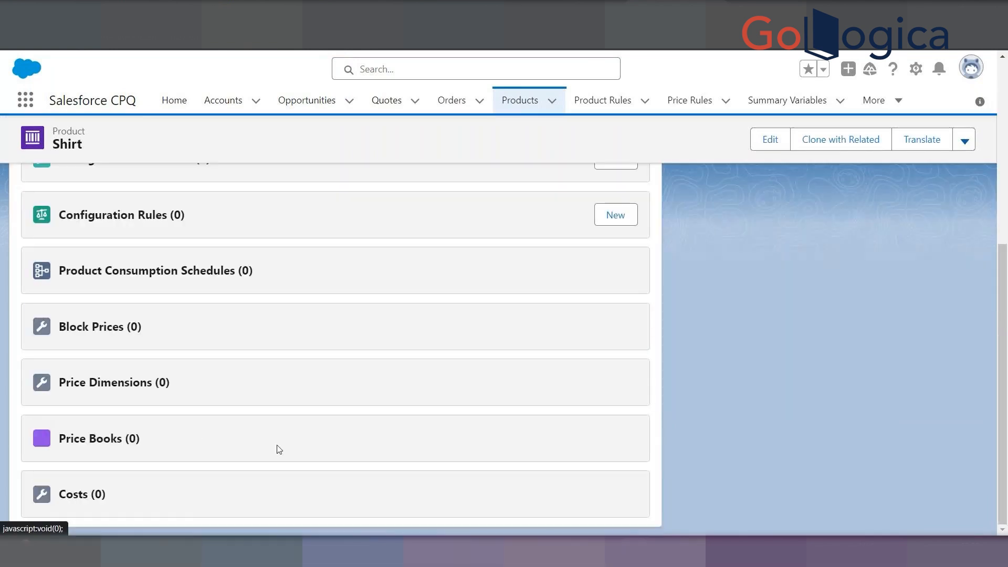
{"action": "left_click", "coordinate": [583, 440]}
{"action": "left_click", "coordinate": [304, 344]}
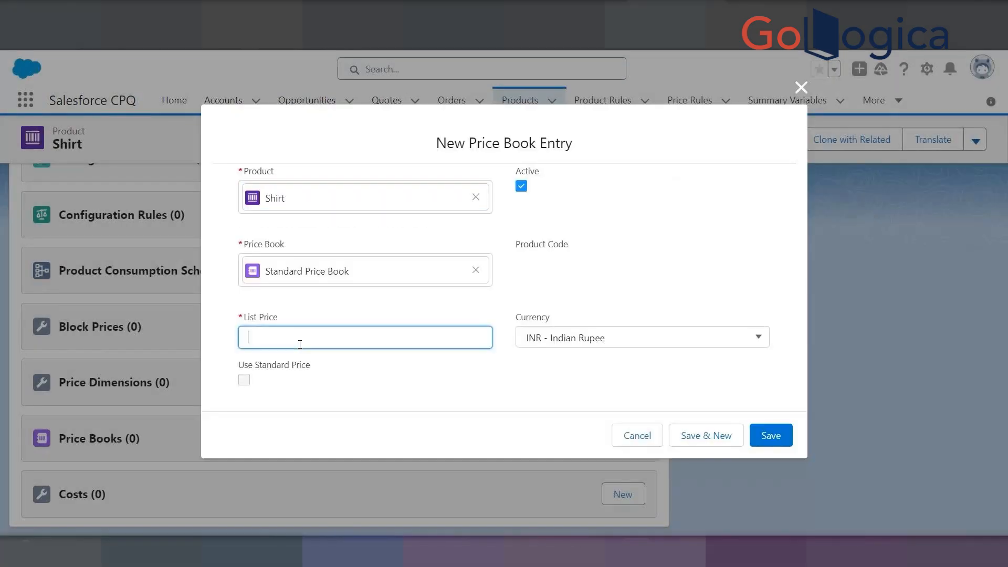
{"action": "type", "text": "10"}
{"action": "left_click", "coordinate": [762, 441]}
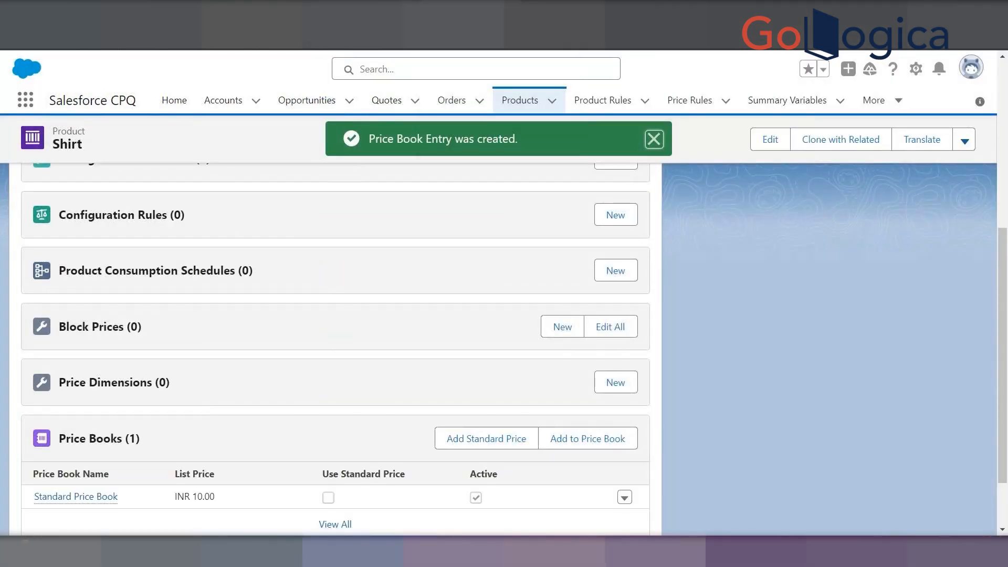
Switch to the Salesforce CPQ Guided Selling deck in Google Slides and review the product family and field list on the Guided Selling Creation in CPQ slide
{"action": "key", "text": "alt+Left"}
{"action": "key", "text": "ctrl+Tab"}
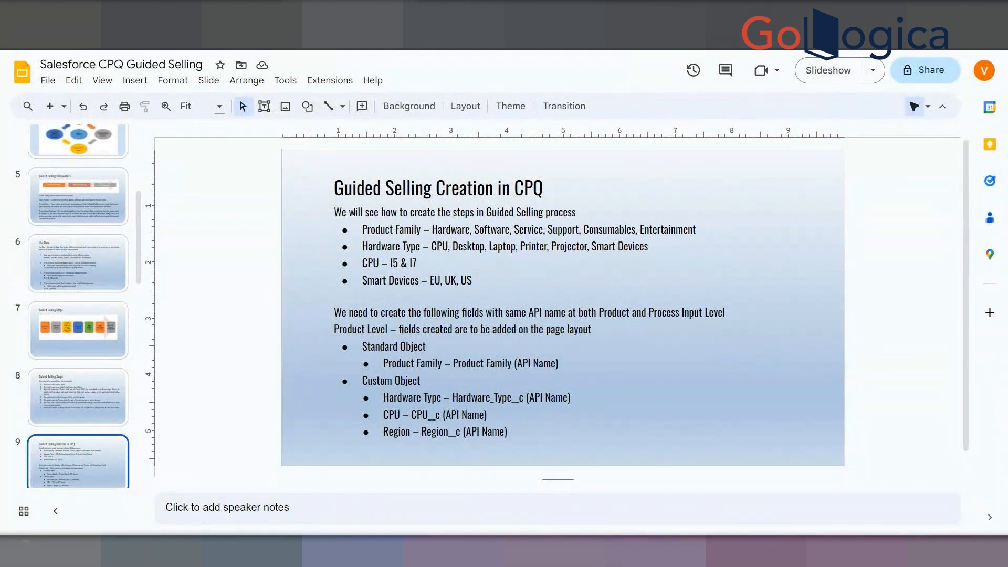
{"action": "left_click", "coordinate": [365, 212]}
{"action": "left_click_drag", "start_coordinate": [364, 212], "coordinate": [548, 225]}
{"action": "left_click", "coordinate": [525, 247]}
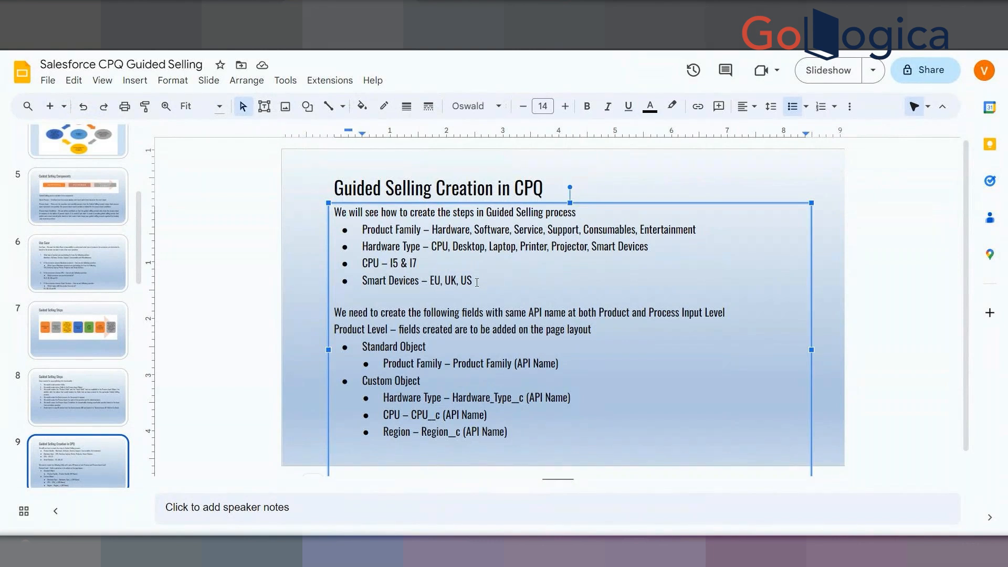
{"action": "left_click_drag", "start_coordinate": [362, 228], "coordinate": [400, 229]}
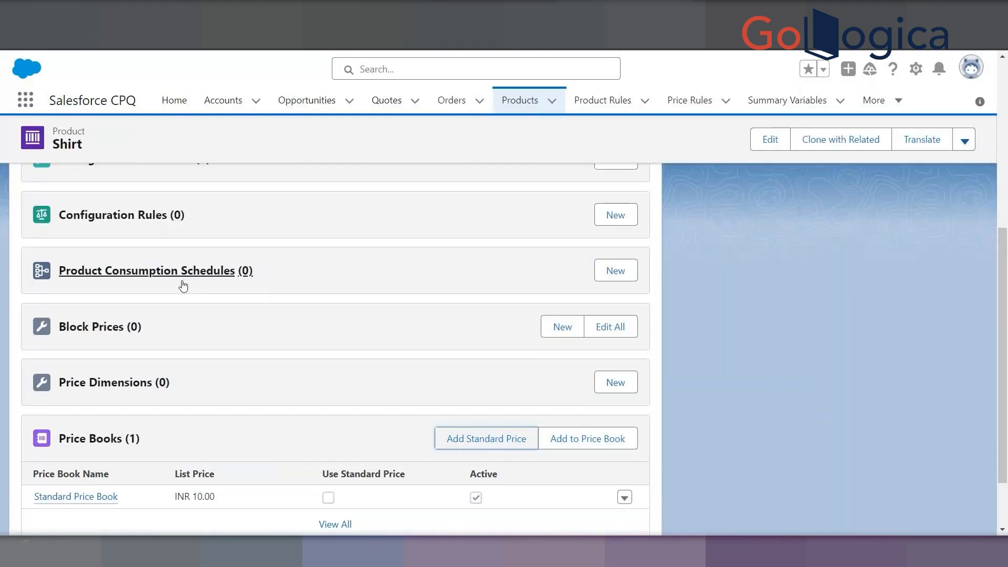
Return to the Salesforce CPQ products list and open the Smart Watch record in a separate browser tab
{"action": "scroll", "coordinate": [183, 287], "scroll_direction": "up", "scroll_amount": 6}
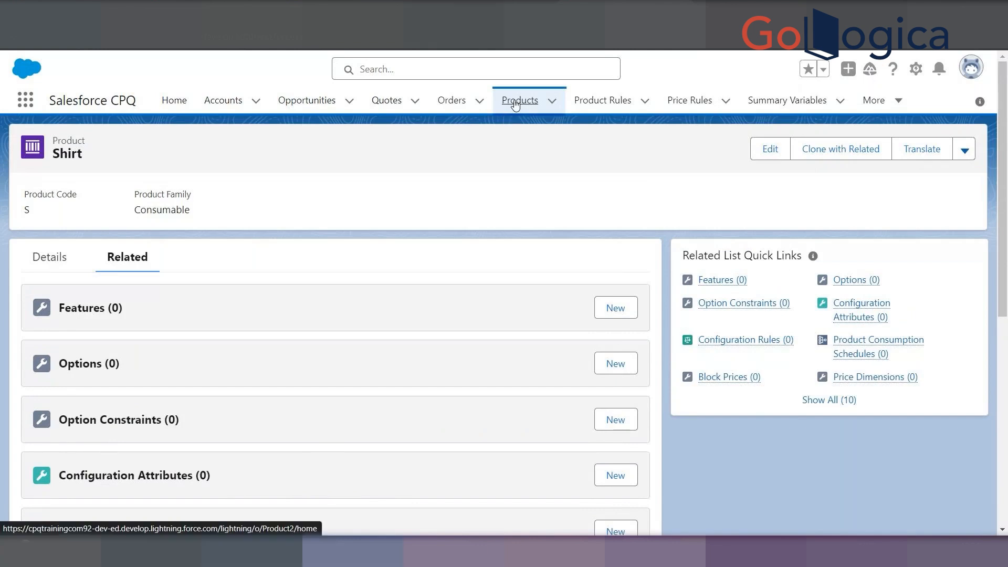
{"action": "left_click", "coordinate": [517, 104]}
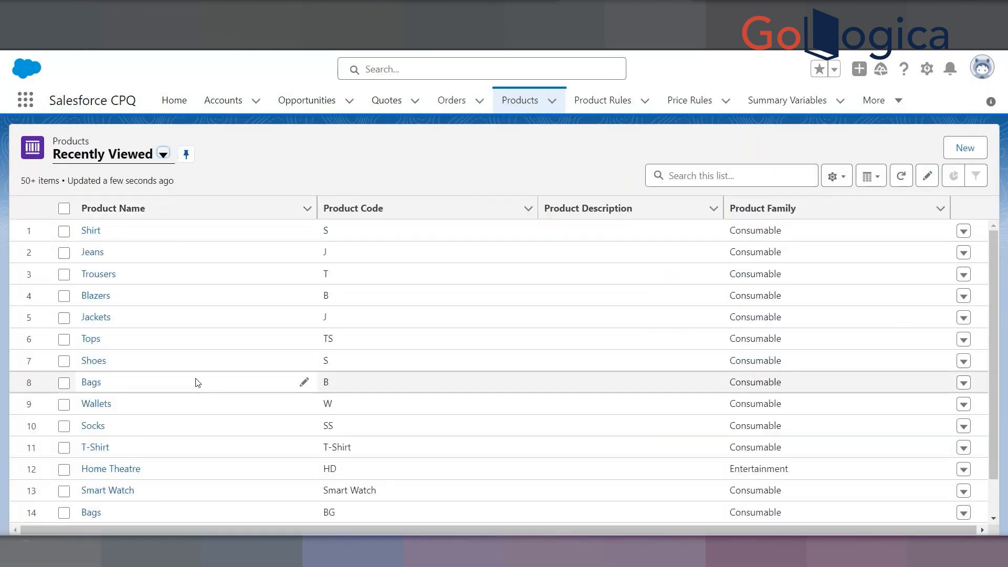
{"action": "scroll", "coordinate": [197, 383], "scroll_direction": "down", "scroll_amount": 1}
{"action": "right_click", "coordinate": [102, 450]}
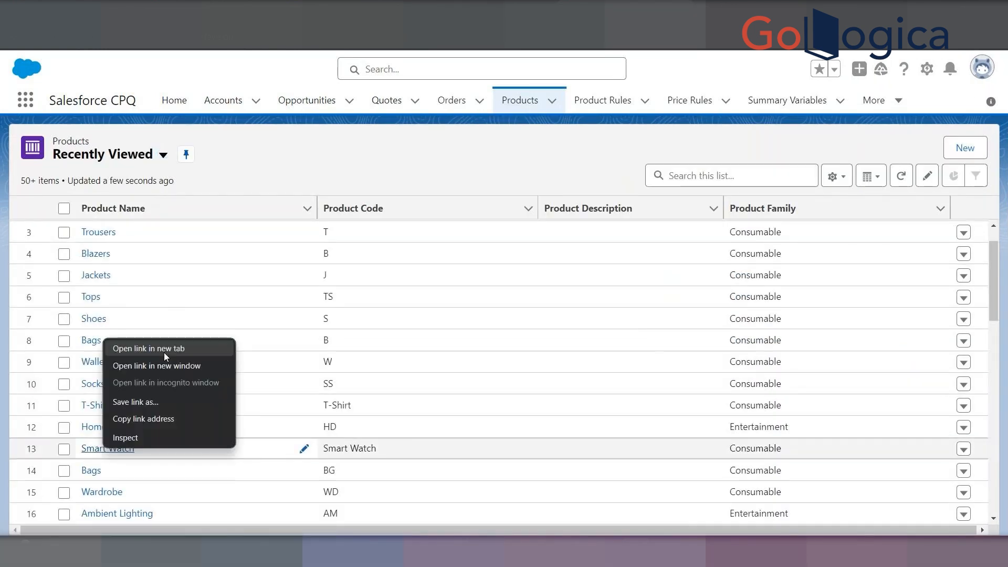
{"action": "left_click", "coordinate": [164, 349]}
{"action": "left_click", "coordinate": [452, 100]}
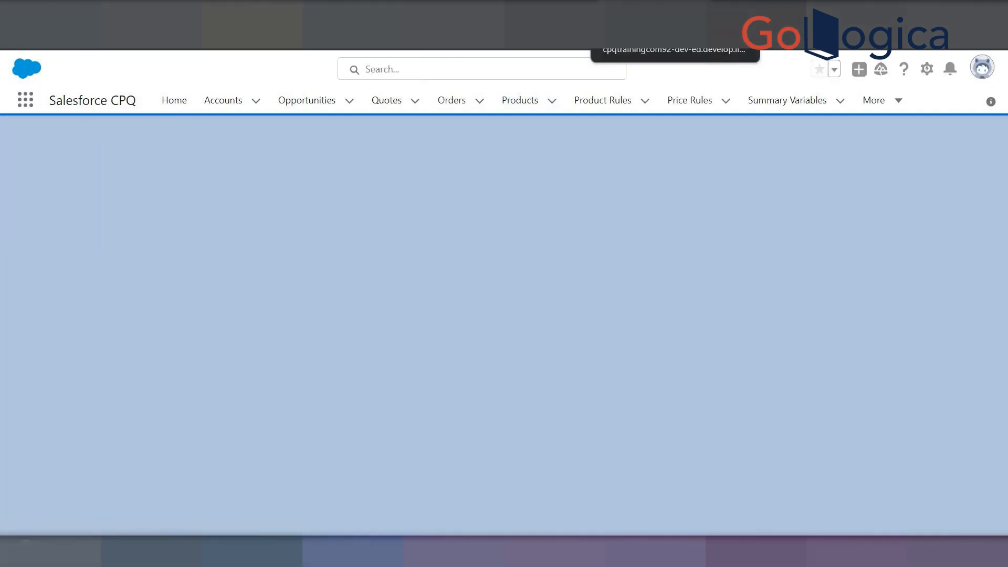
Examine the Product Family, ProdFamily, Product Family Type, CPU and Region fields on the Smart Watch record and glance over the products list
{"action": "scroll", "coordinate": [293, 252], "scroll_direction": "down", "scroll_amount": 3}
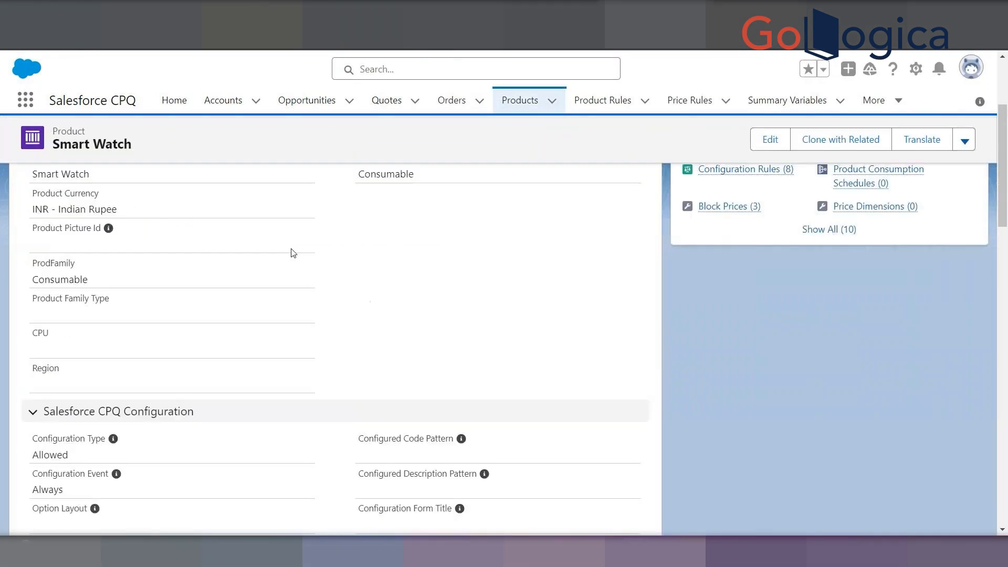
{"action": "scroll", "coordinate": [285, 255], "scroll_direction": "up", "scroll_amount": 2}
{"action": "scroll", "coordinate": [285, 255], "scroll_direction": "down", "scroll_amount": 1}
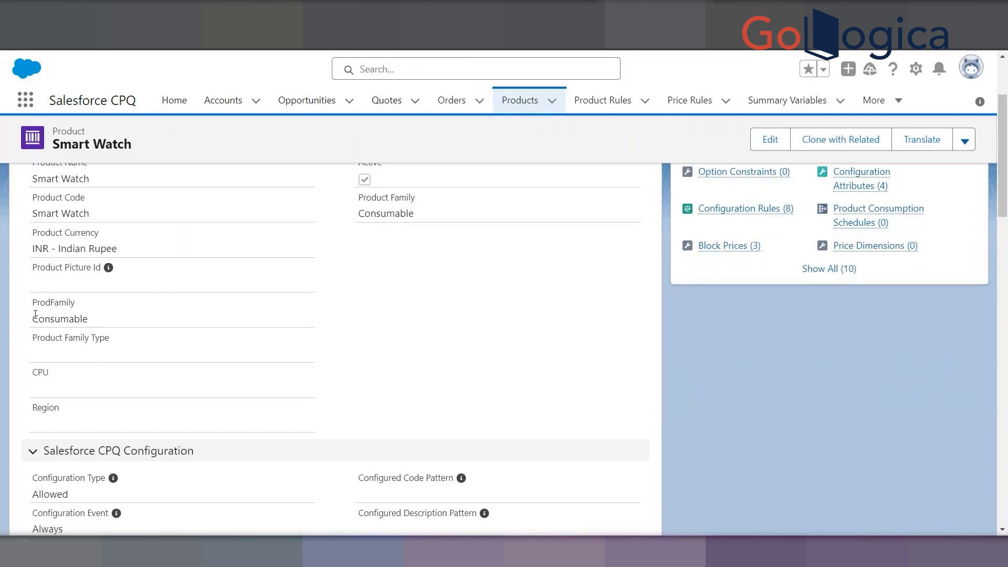
{"action": "scroll", "coordinate": [198, 218], "scroll_direction": "up", "scroll_amount": 3}
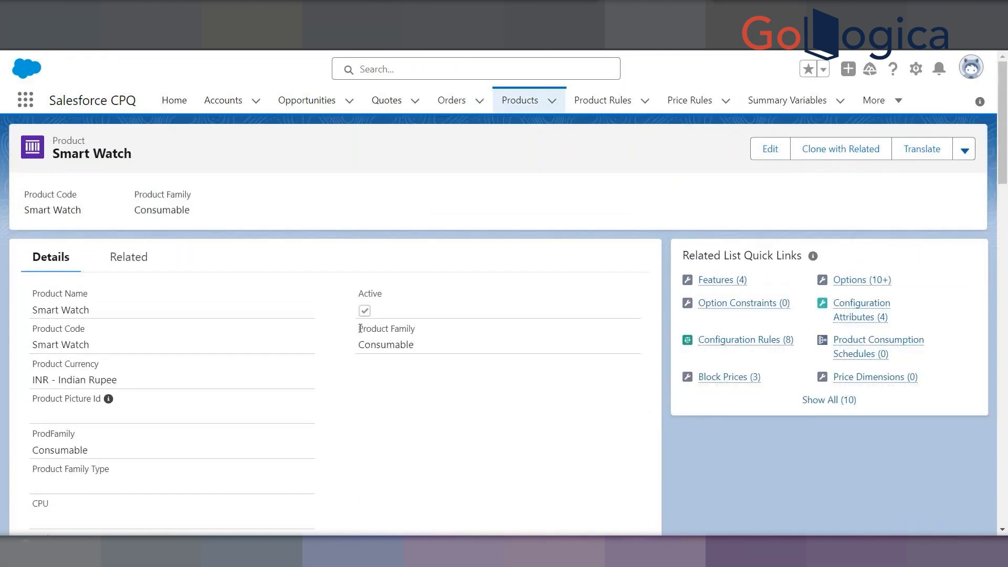
{"action": "left_click_drag", "start_coordinate": [358, 329], "coordinate": [415, 331]}
{"action": "scroll", "coordinate": [424, 334], "scroll_direction": "down", "scroll_amount": 1}
{"action": "scroll", "coordinate": [424, 334], "scroll_direction": "down", "scroll_amount": 2}
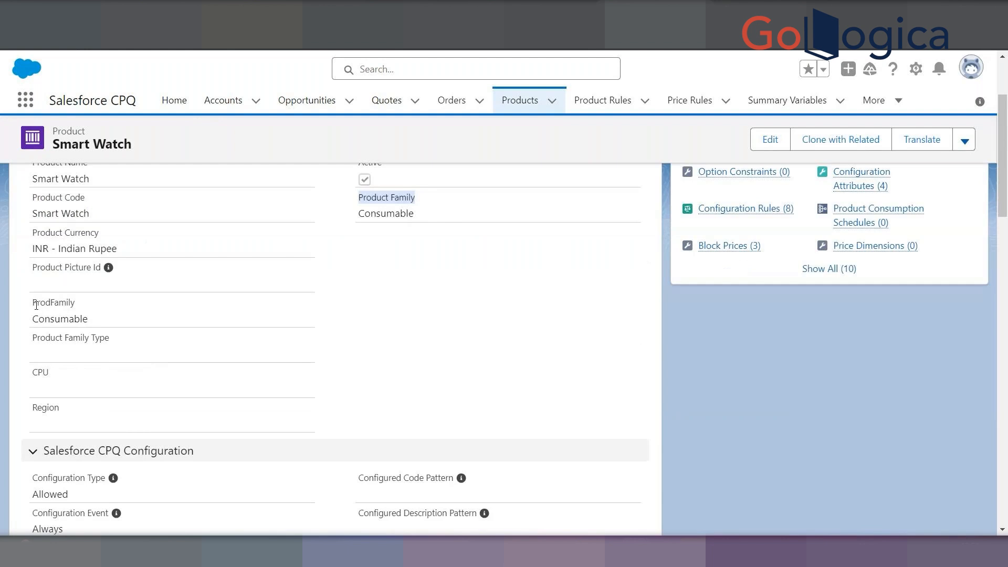
{"action": "left_click_drag", "start_coordinate": [33, 303], "coordinate": [73, 298]}
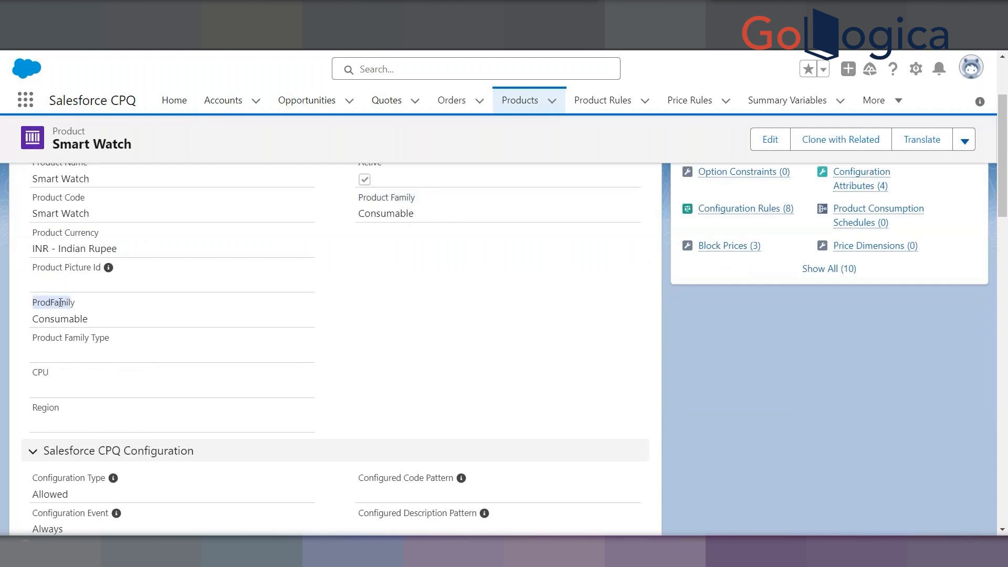
{"action": "left_click_drag", "start_coordinate": [33, 342], "coordinate": [96, 345]}
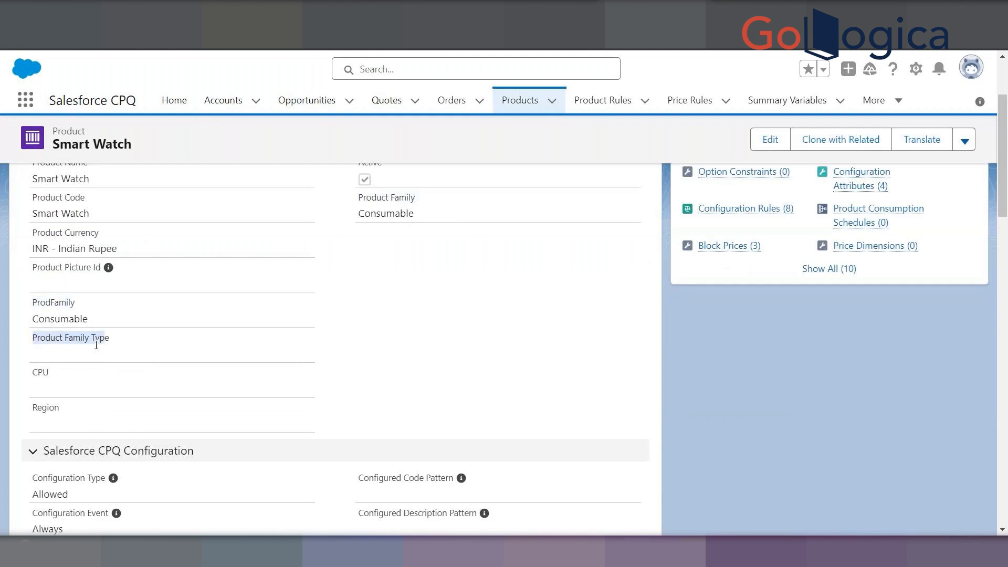
{"action": "left_click_drag", "start_coordinate": [37, 373], "coordinate": [48, 373]}
{"action": "left_click_drag", "start_coordinate": [34, 409], "coordinate": [54, 409]}
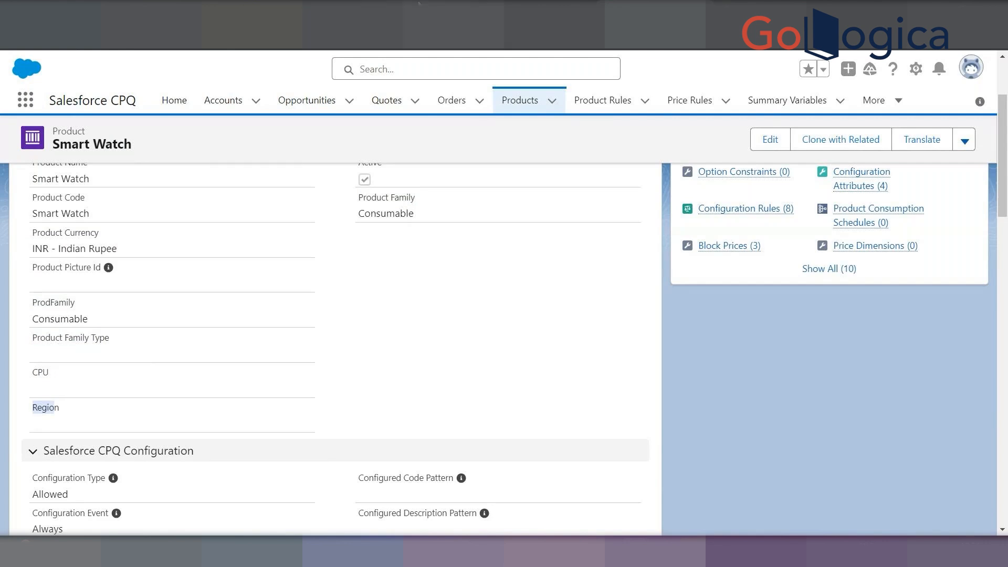
{"action": "key", "text": "alt+Left"}
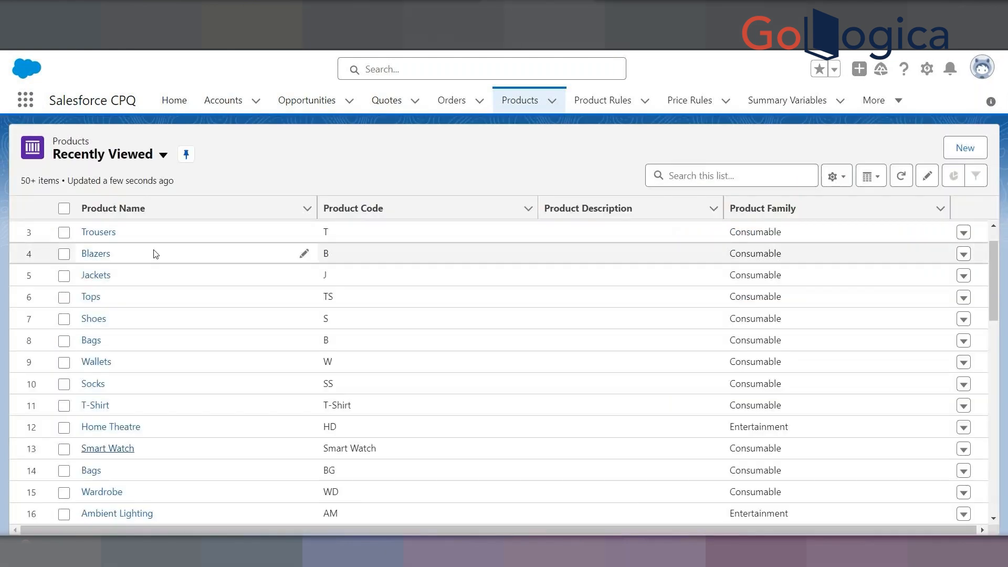
{"action": "scroll", "coordinate": [140, 319], "scroll_direction": "up", "scroll_amount": 2}
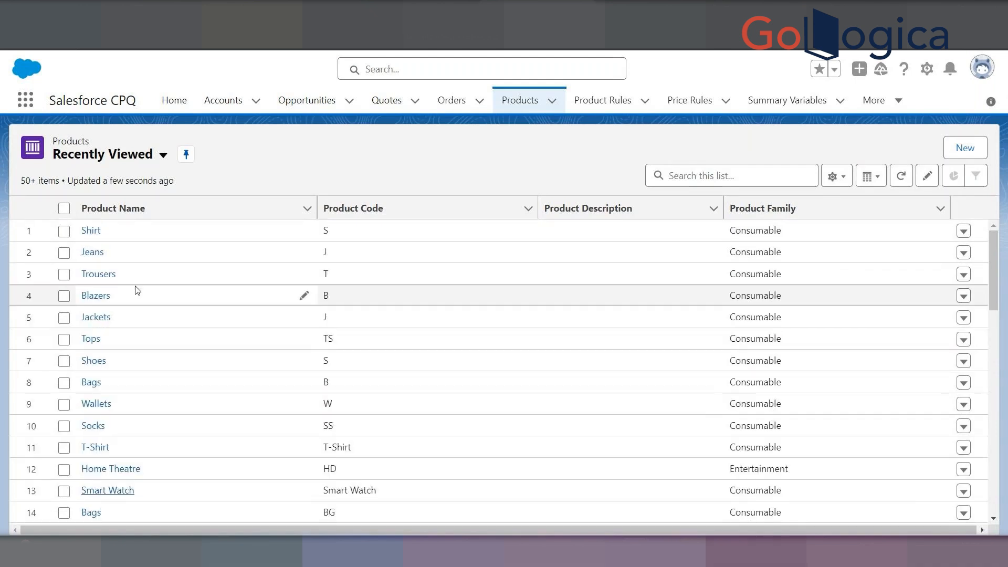
{"action": "key", "text": "alt+Right"}
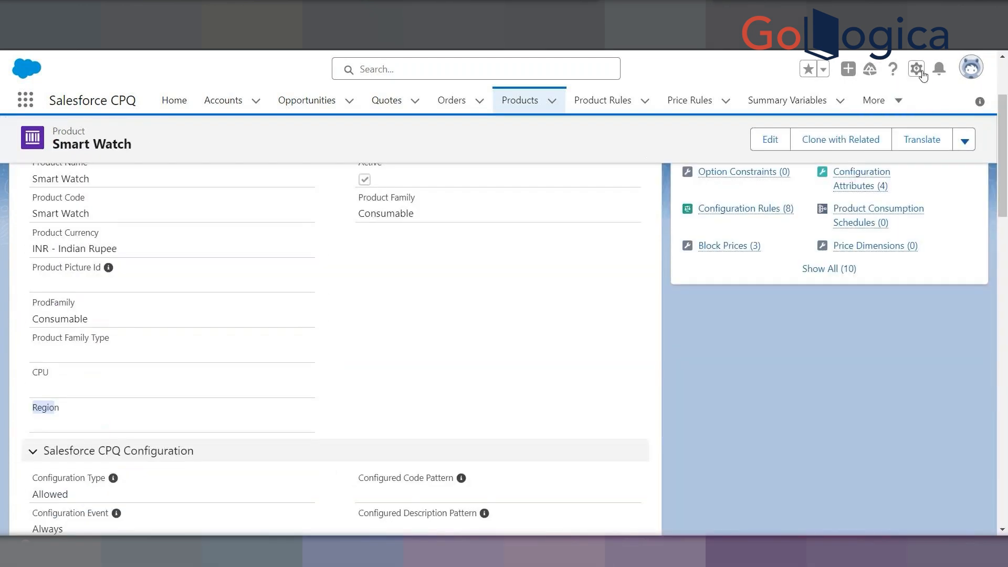
Open Setup's Object Manager, find the Product object by searching for product, and display its Fields & Relationships
{"action": "left_click", "coordinate": [918, 71]}
{"action": "left_click", "coordinate": [858, 104]}
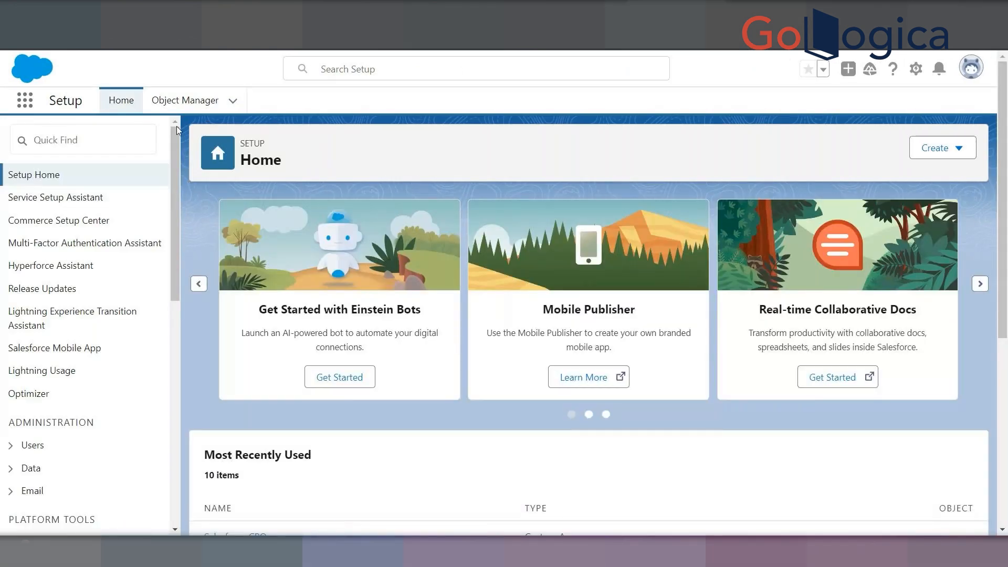
{"action": "left_click", "coordinate": [184, 103]}
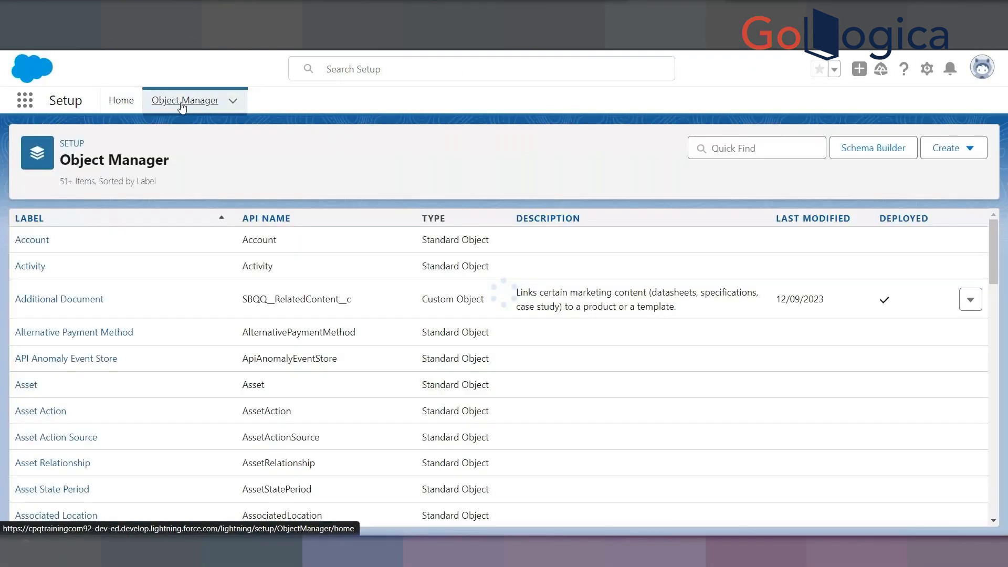
{"action": "left_click", "coordinate": [728, 153]}
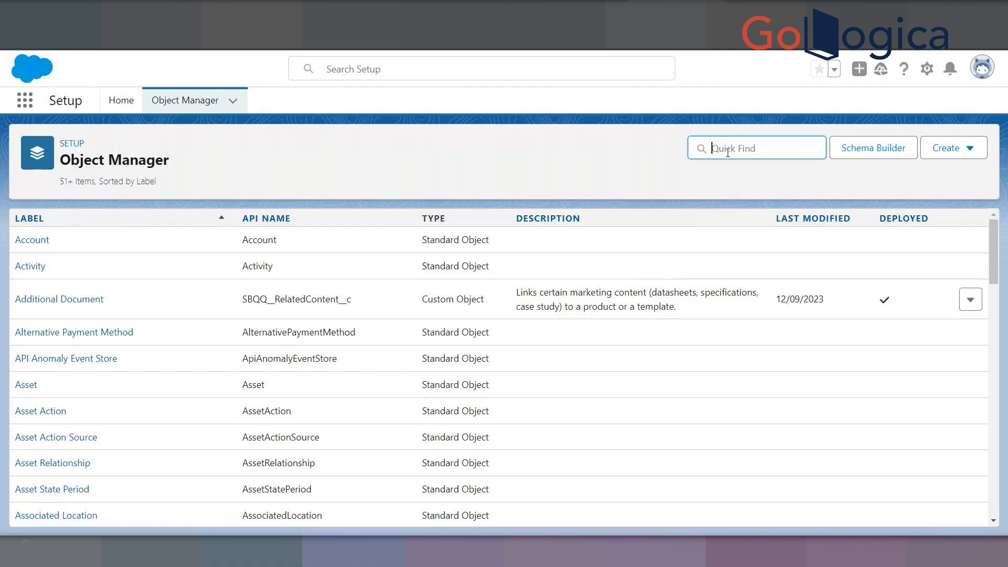
{"action": "type", "text": "product"}
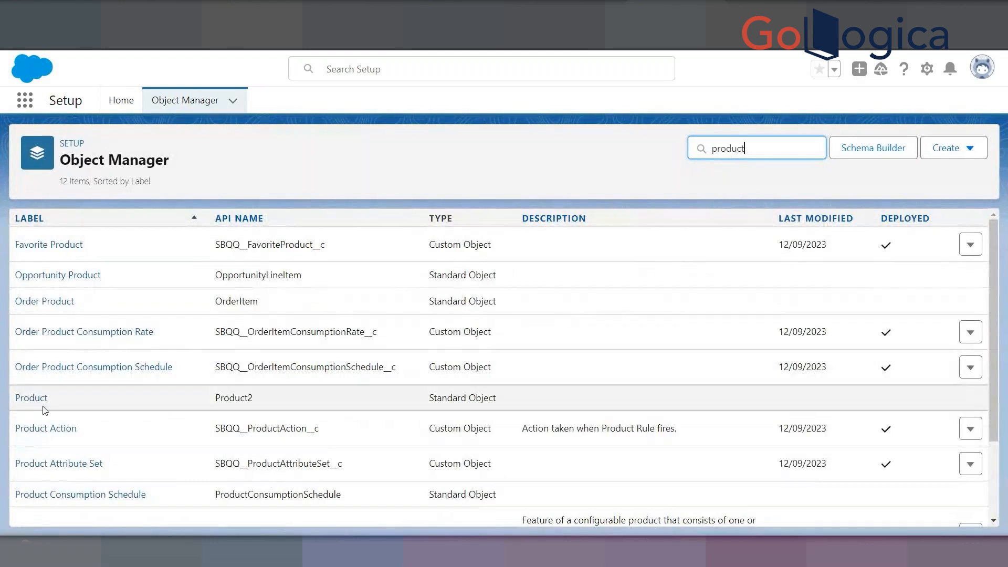
{"action": "left_click", "coordinate": [38, 399]}
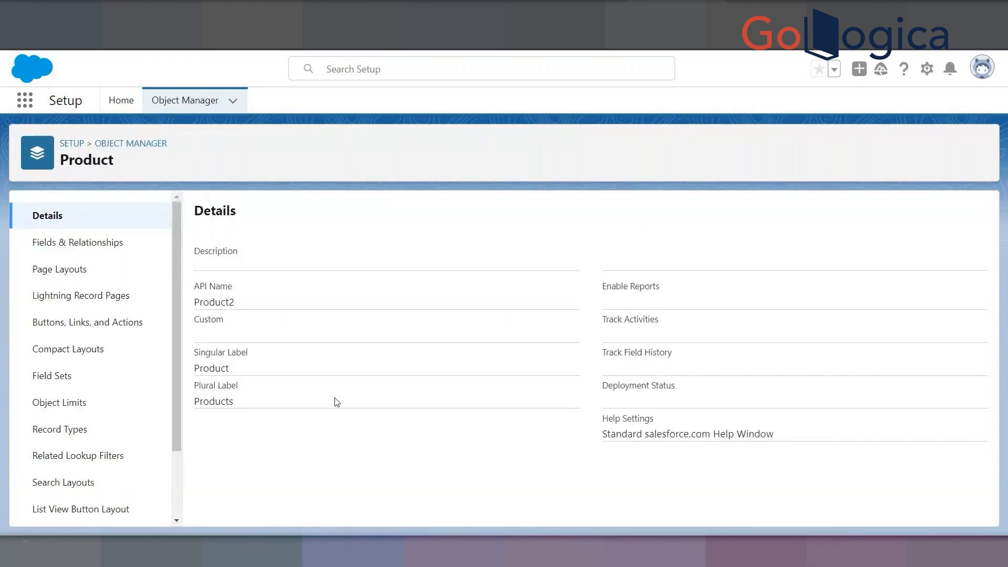
{"action": "left_click", "coordinate": [98, 273]}
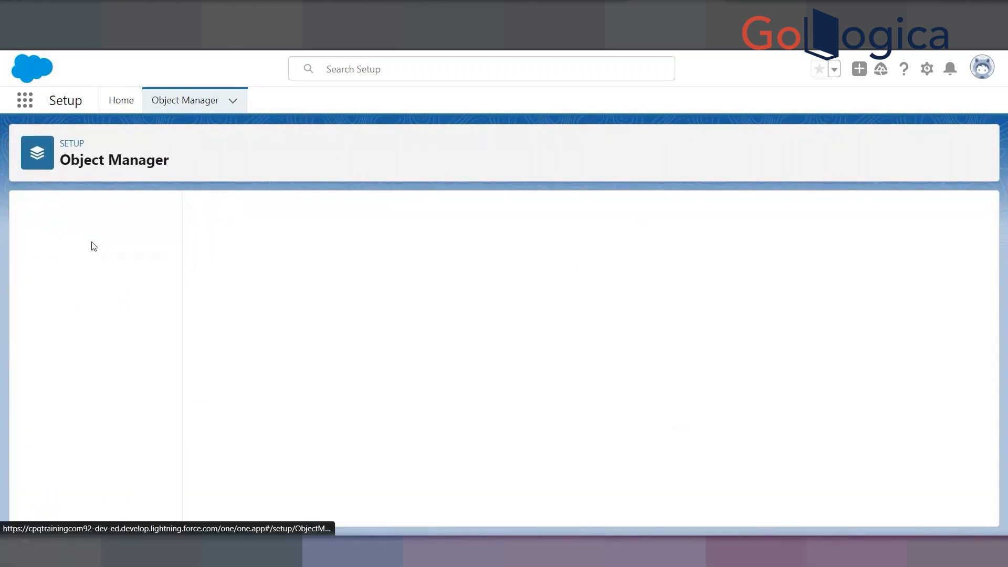
{"action": "left_click", "coordinate": [93, 246]}
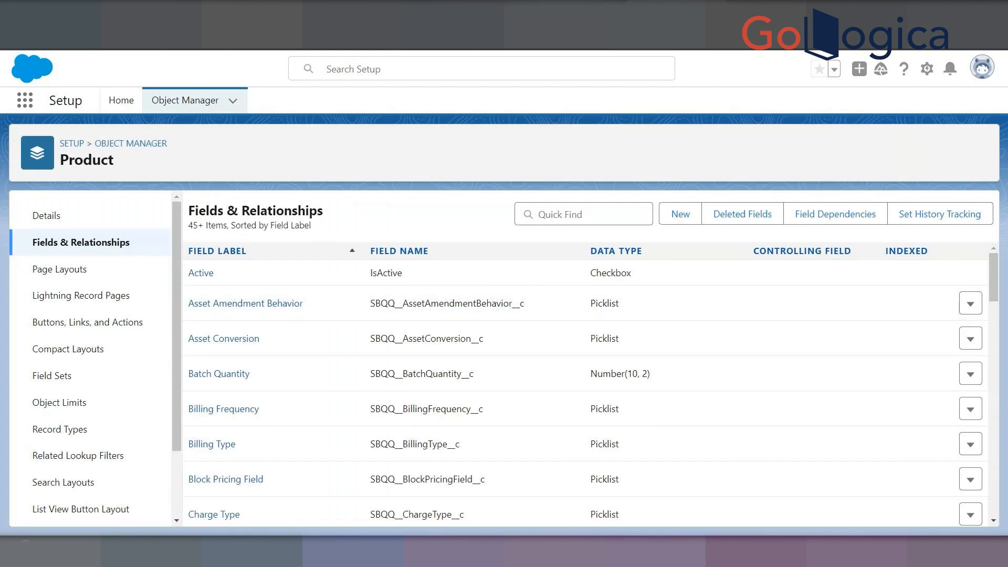
Copy the ProdFamily label from the Smart Watch record and search the Product object's fields for it
{"action": "left_click", "coordinate": [572, 10]}
{"action": "left_click_drag", "start_coordinate": [32, 302], "coordinate": [75, 302]}
{"action": "key", "text": "ctrl+c"}
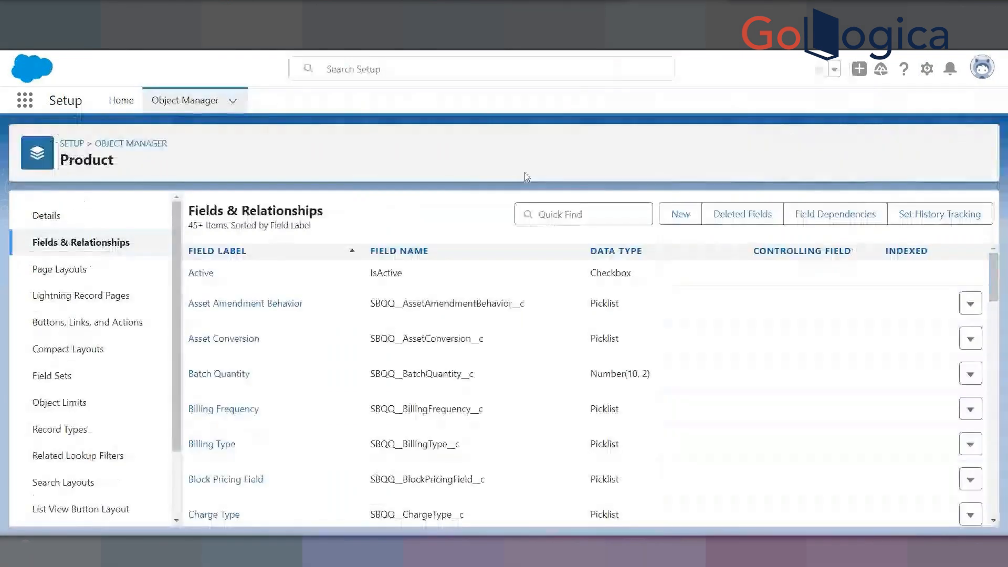
{"action": "left_click", "coordinate": [572, 213]}
{"action": "key", "text": "ctrl+v"}
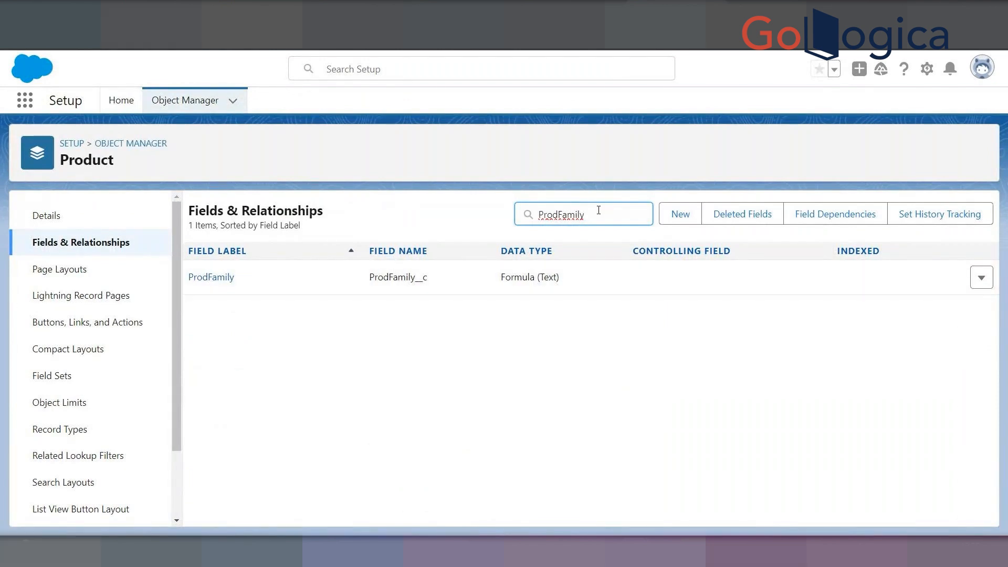
Replace the field search with Product Family Type, taken from the Smart Watch record's field labels
{"action": "key", "text": "ctrl+a"}
{"action": "key", "text": "BackSpace"}
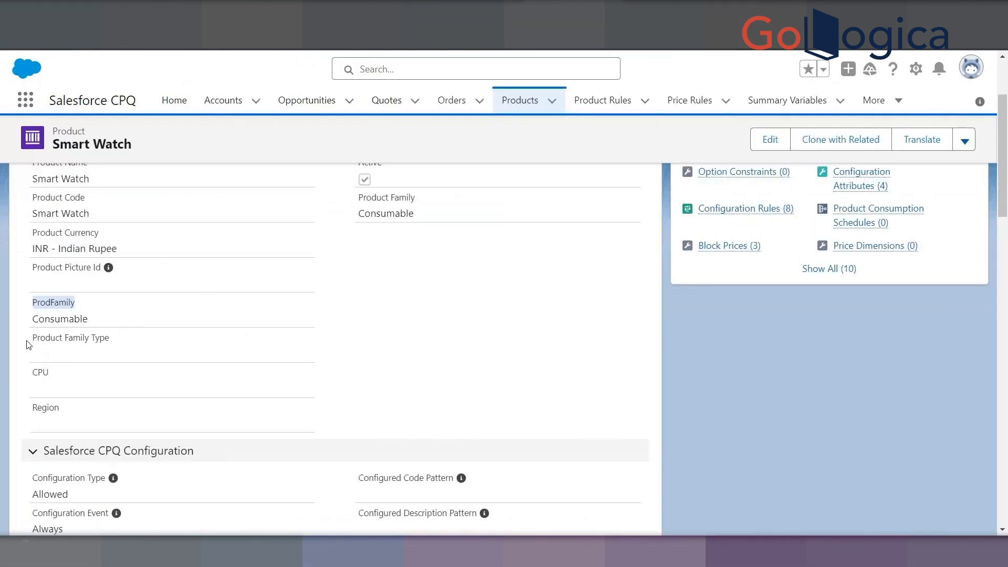
{"action": "left_click_drag", "start_coordinate": [27, 342], "coordinate": [113, 339]}
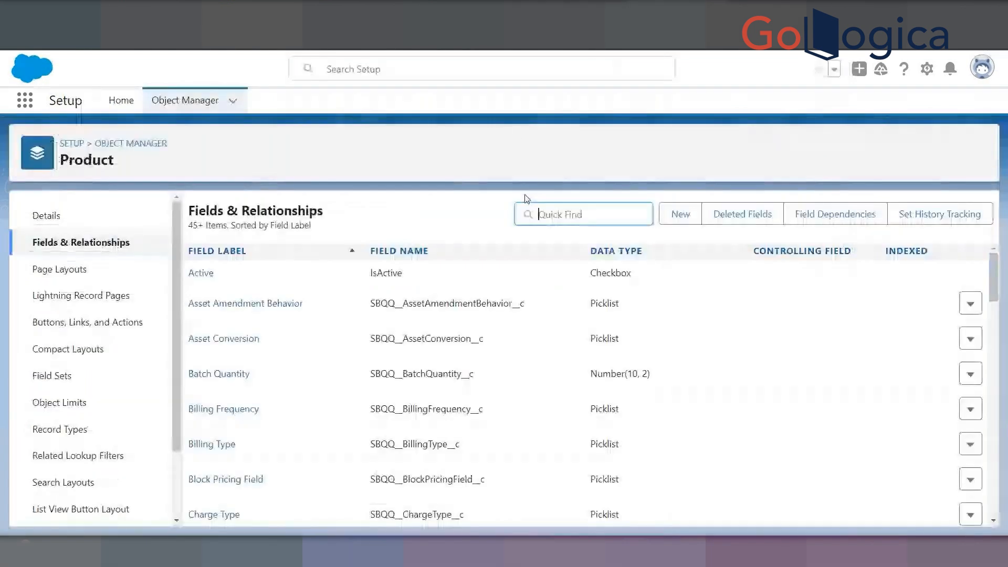
{"action": "type", "text": "Product Family Type"}
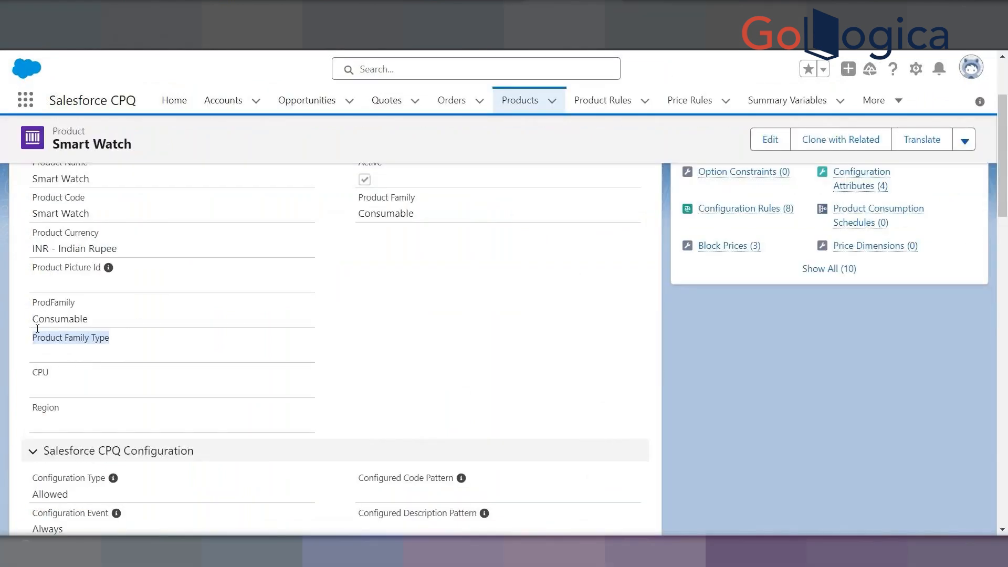
Go over the ProdFamily, Product Family Type, CPU and Region fields on the Smart Watch record again
{"action": "left_click_drag", "start_coordinate": [34, 304], "coordinate": [75, 303]}
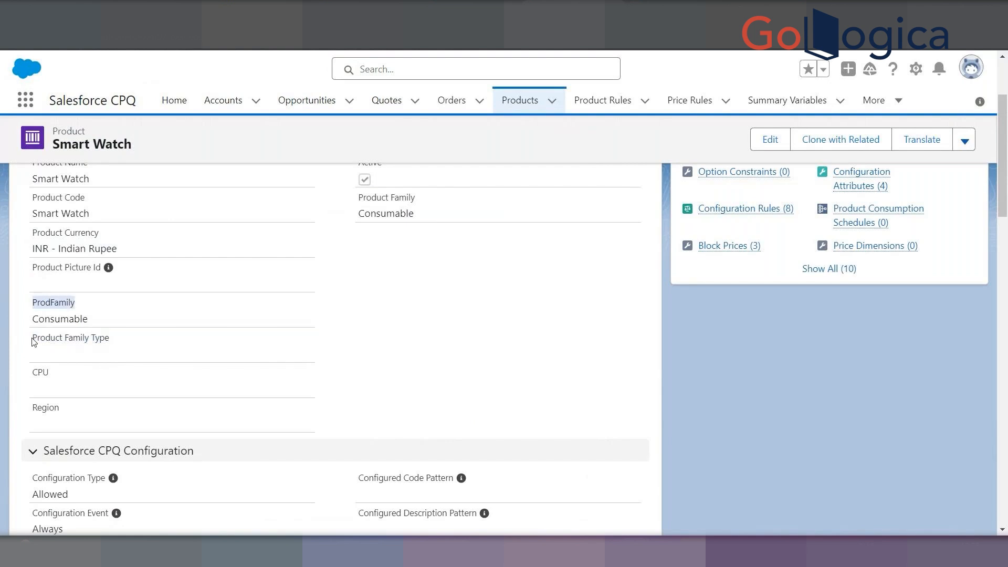
{"action": "left_click_drag", "start_coordinate": [33, 338], "coordinate": [110, 338]}
{"action": "left_click_drag", "start_coordinate": [33, 372], "coordinate": [49, 373]}
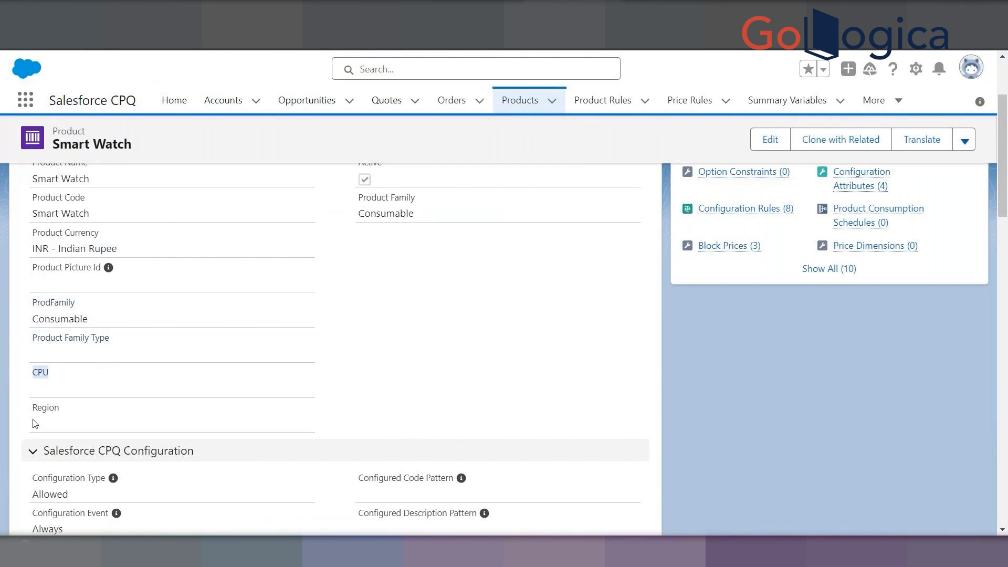
{"action": "left_click_drag", "start_coordinate": [35, 408], "coordinate": [60, 409]}
{"action": "scroll", "coordinate": [60, 409], "scroll_direction": "up", "scroll_amount": 3}
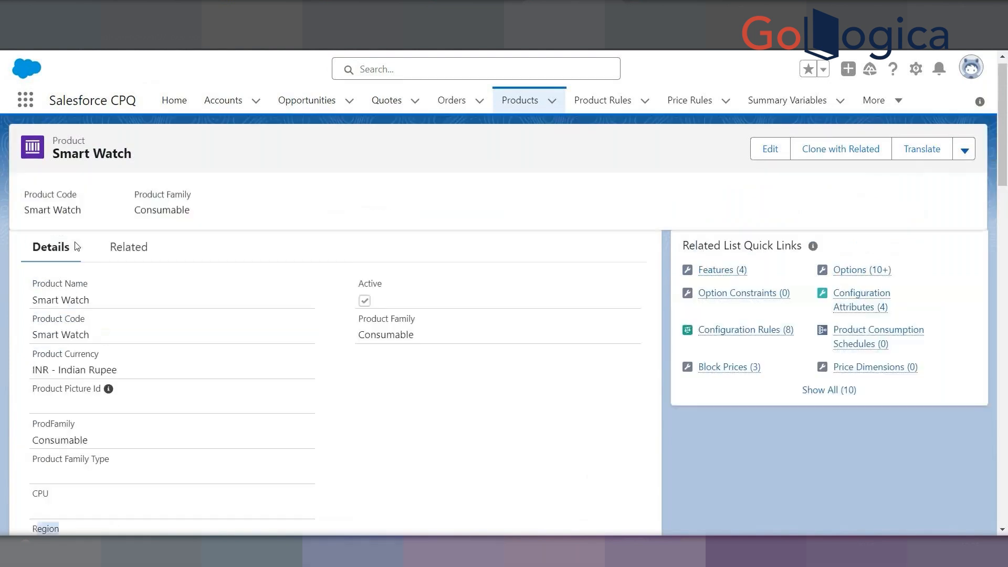
{"action": "scroll", "coordinate": [70, 267], "scroll_direction": "down", "scroll_amount": 5}
{"action": "scroll", "coordinate": [72, 292], "scroll_direction": "up", "scroll_amount": 4}
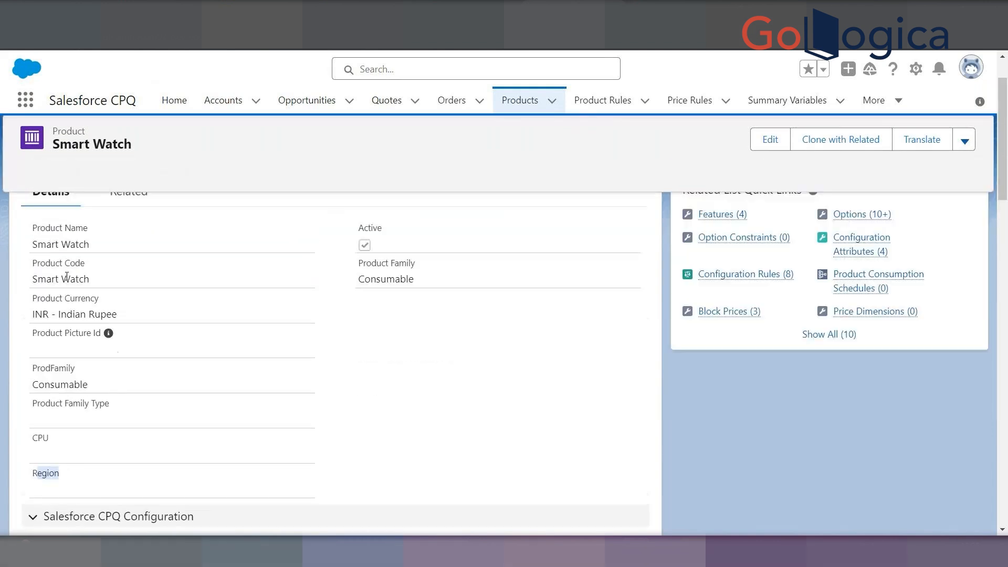
{"action": "scroll", "coordinate": [67, 276], "scroll_direction": "down", "scroll_amount": 1}
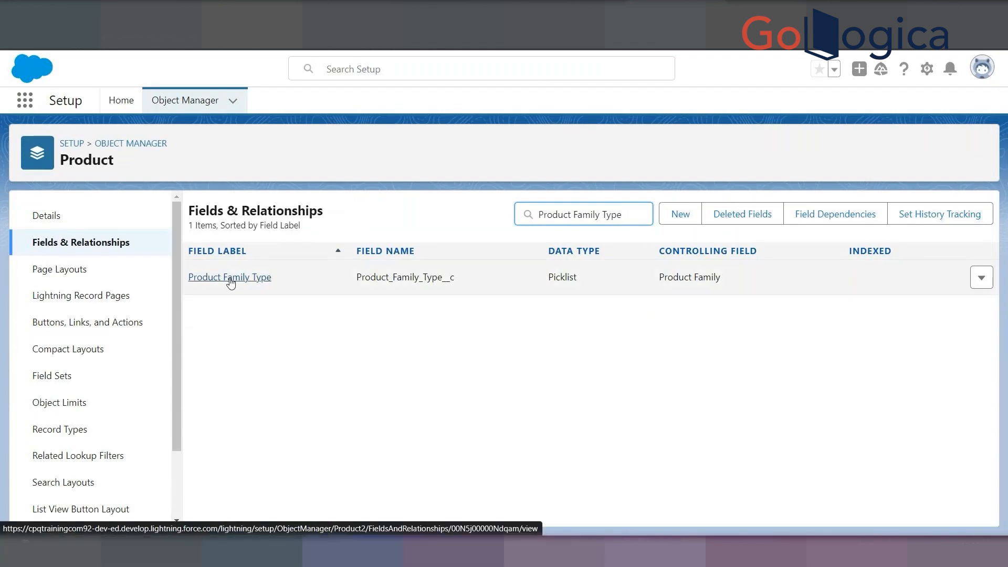
Clear the search in the Product object's Fields & Relationships and start creating a new custom field
{"action": "left_click", "coordinate": [152, 249]}
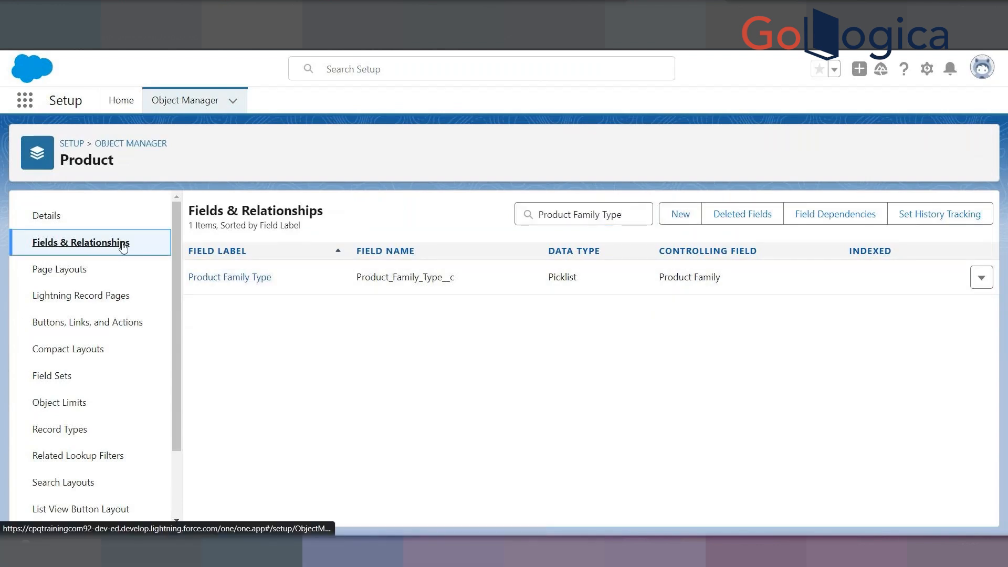
{"action": "left_click", "coordinate": [603, 214]}
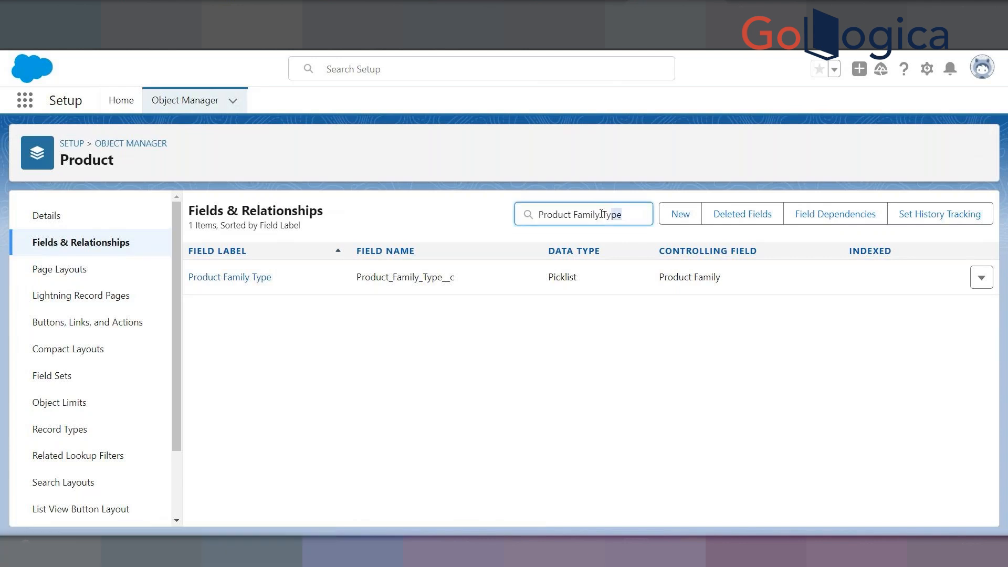
{"action": "key", "text": "ctrl+a"}
{"action": "key", "text": "BackSpace"}
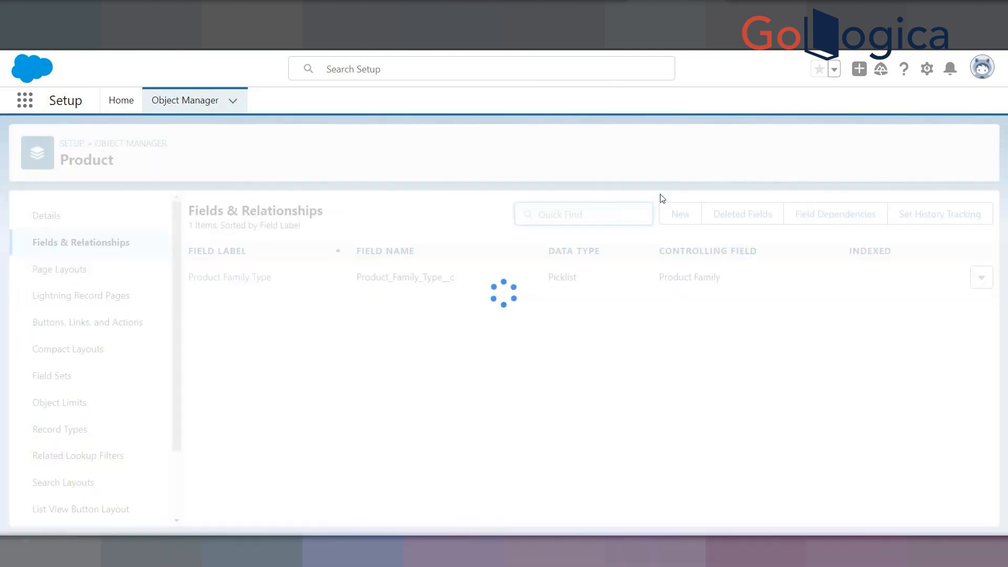
{"action": "left_click", "coordinate": [678, 216]}
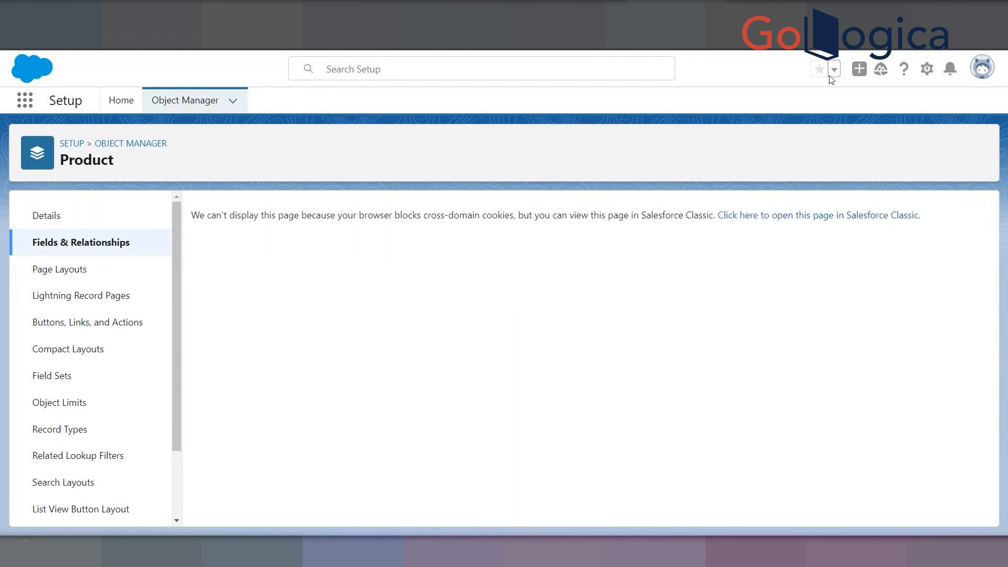
Allow third-party cookies for the Salesforce site so the new custom field page can load
{"action": "left_click", "coordinate": [859, 36]}
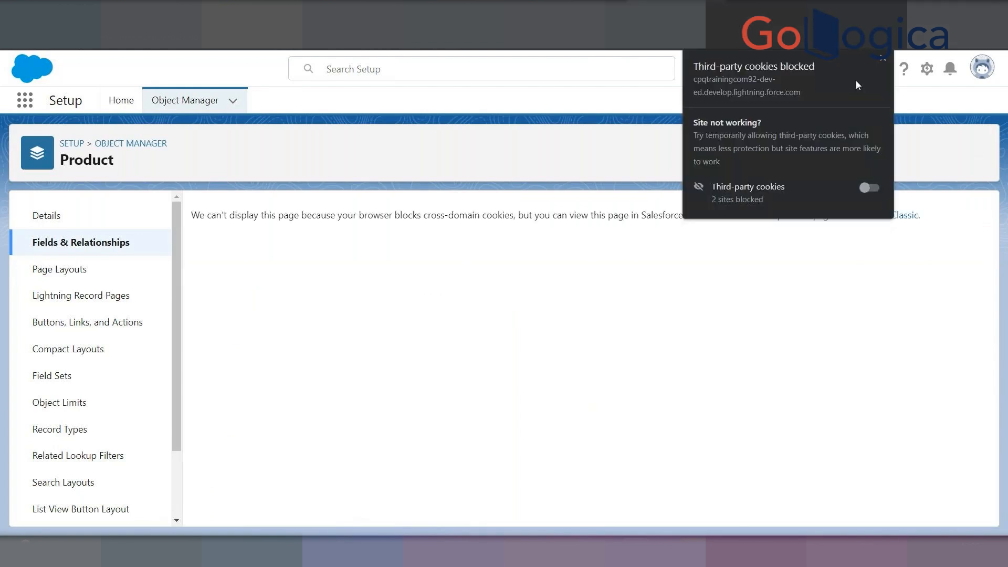
{"action": "left_click", "coordinate": [870, 188]}
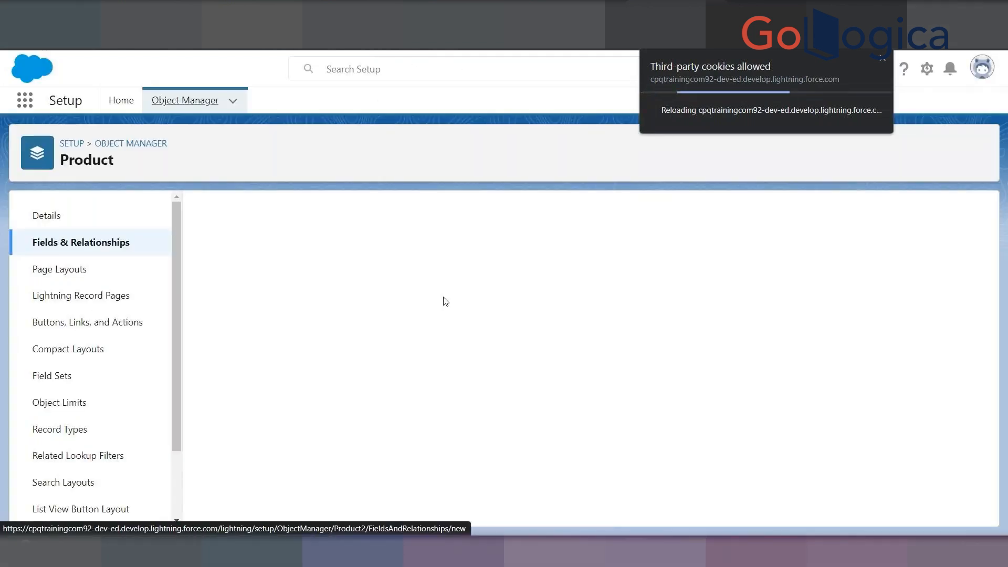
Choose Picklist as the new Product custom field's data type and continue to the field details
{"action": "scroll", "coordinate": [341, 329], "scroll_direction": "down", "scroll_amount": 1}
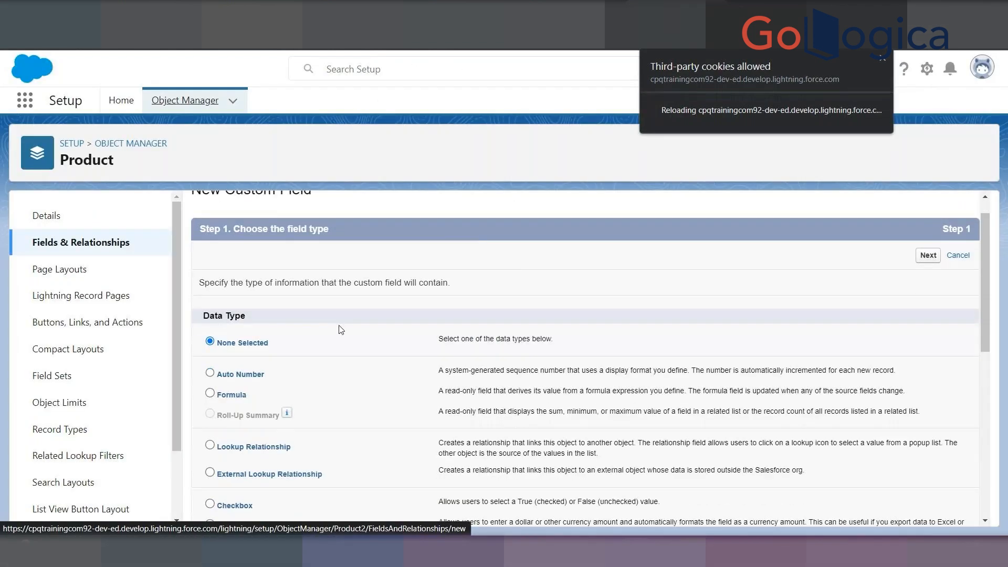
{"action": "scroll", "coordinate": [341, 330], "scroll_direction": "down", "scroll_amount": 3}
{"action": "scroll", "coordinate": [223, 482], "scroll_direction": "down", "scroll_amount": 3}
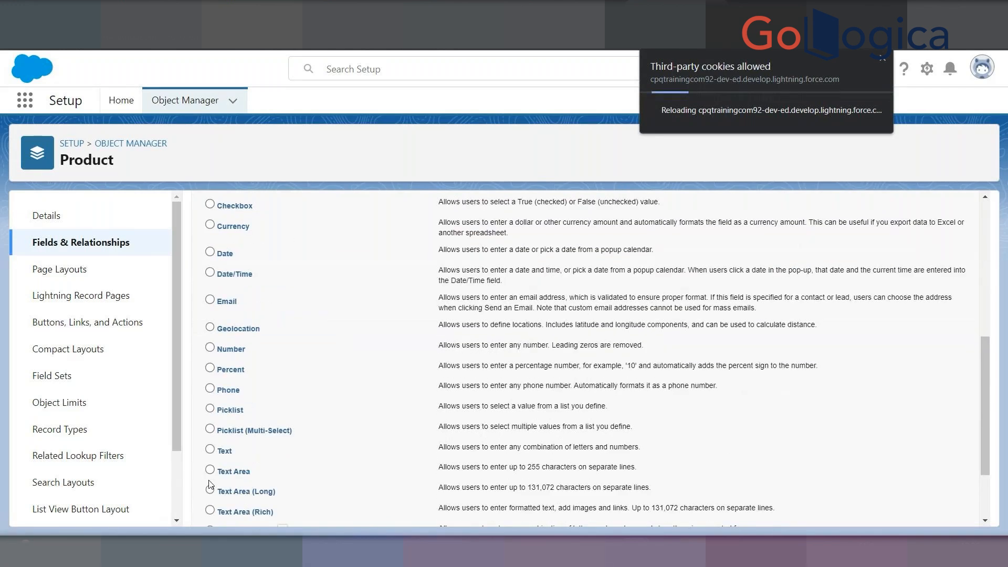
{"action": "left_click", "coordinate": [210, 409]}
{"action": "scroll", "coordinate": [963, 284], "scroll_direction": "up", "scroll_amount": 6}
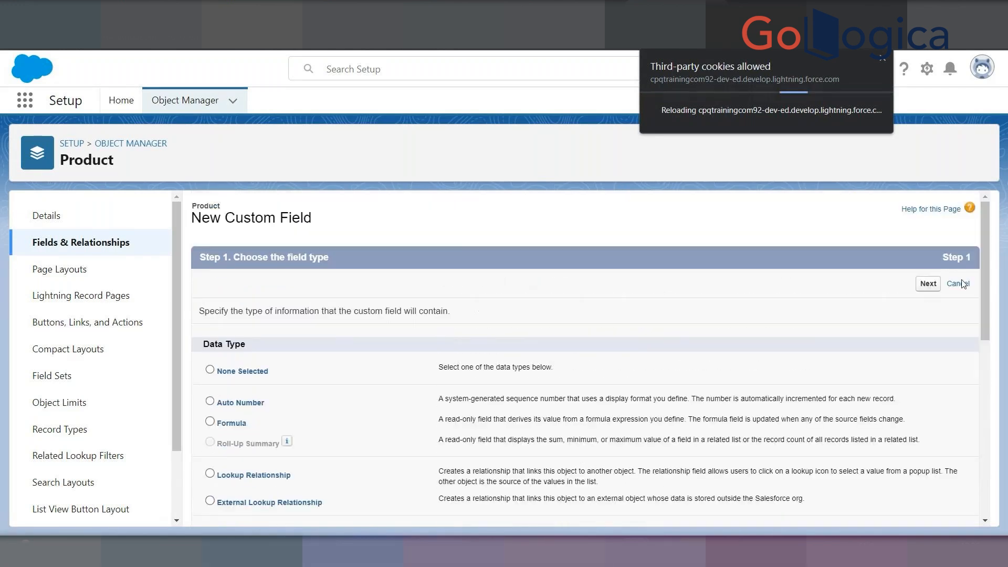
{"action": "left_click", "coordinate": [928, 283]}
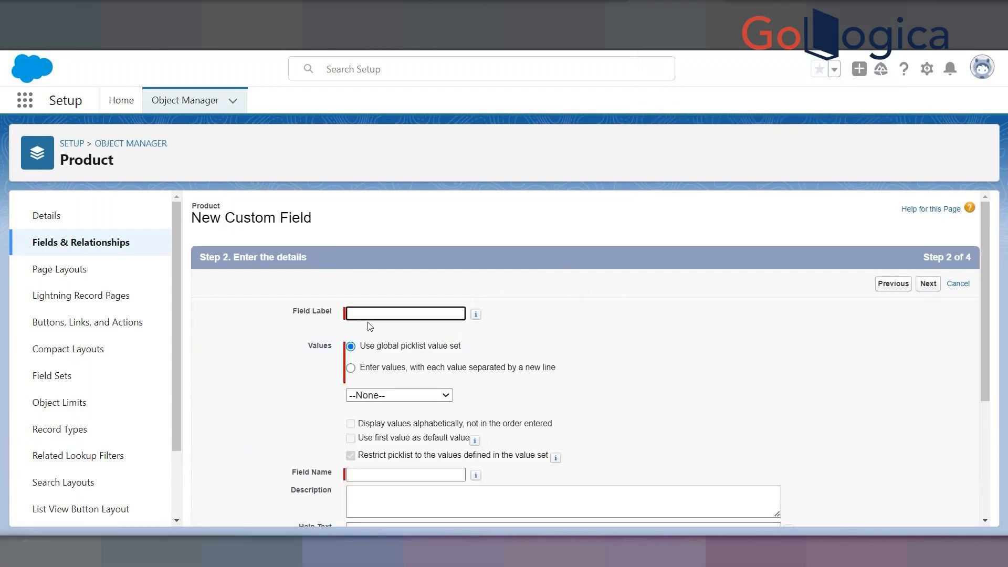
Set the picklist to individually entered values, go over its remaining detail settings, and return to the Product object's field list without saving
{"action": "left_click", "coordinate": [351, 368]}
{"action": "left_click", "coordinate": [364, 408]}
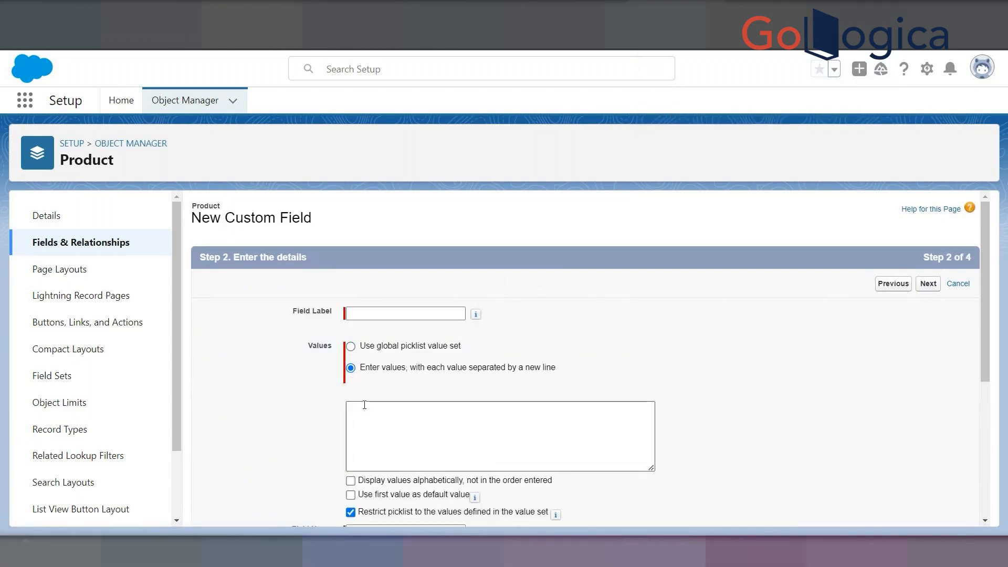
{"action": "scroll", "coordinate": [373, 412], "scroll_direction": "down", "scroll_amount": 3}
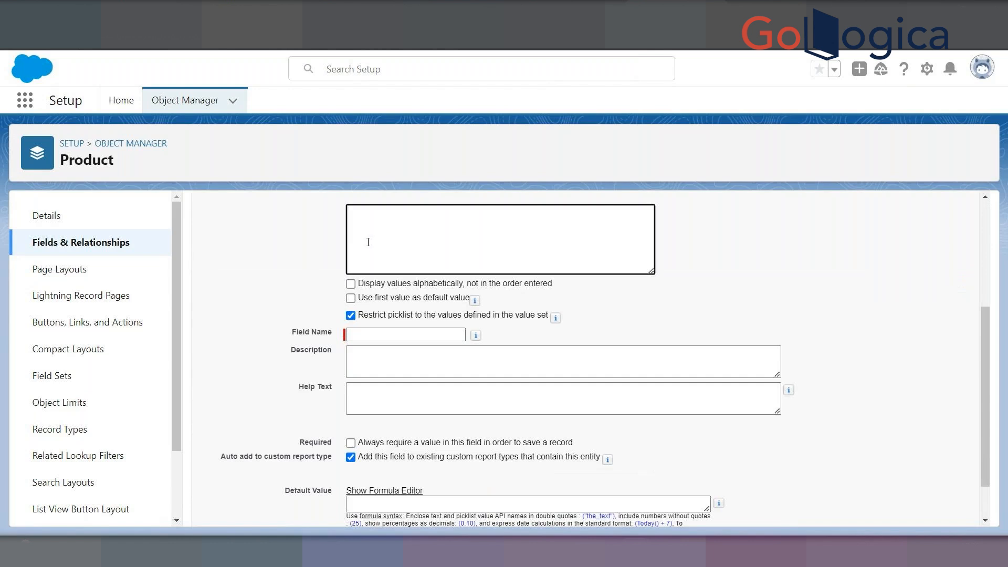
{"action": "scroll", "coordinate": [368, 239], "scroll_direction": "down", "scroll_amount": 1}
{"action": "left_click", "coordinate": [362, 281]}
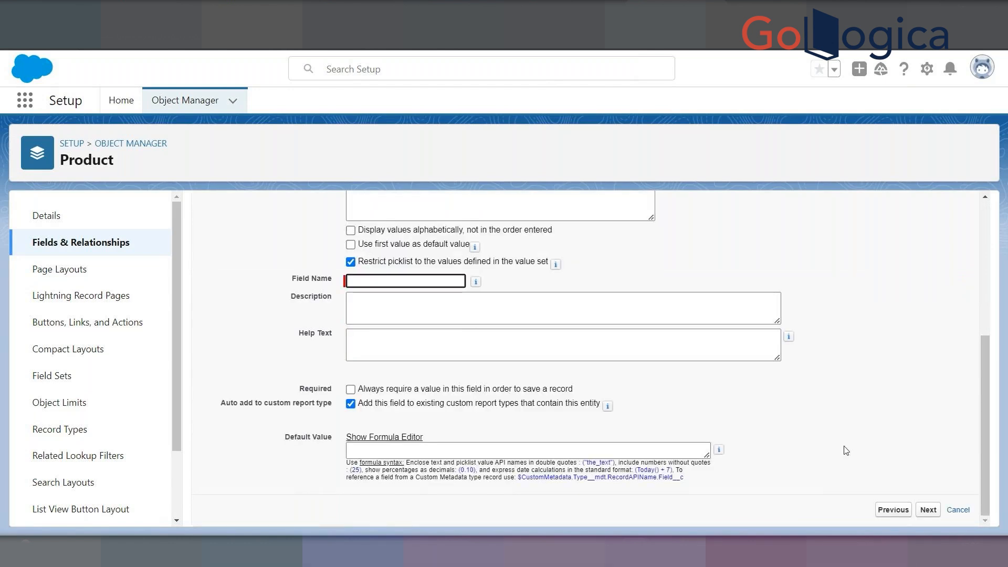
{"action": "left_click", "coordinate": [928, 509]}
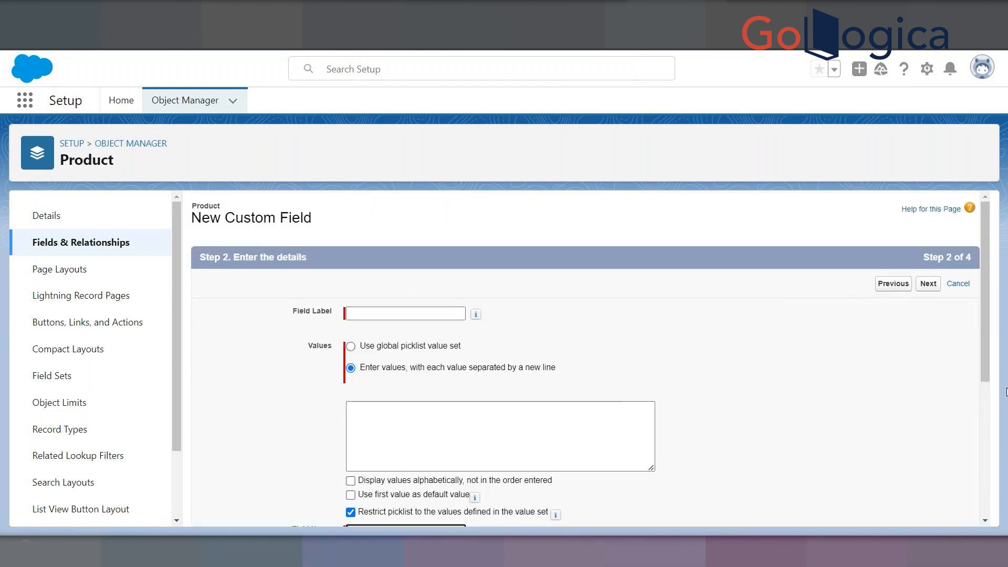
{"action": "left_click", "coordinate": [81, 242]}
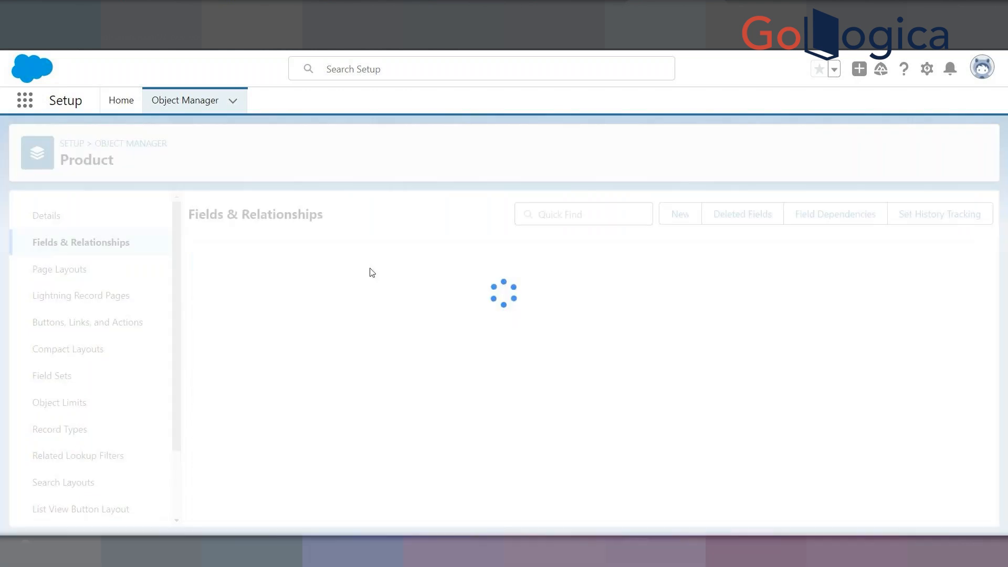
Search the Product object's fields for "product family ty" and open the Product Family Type field
{"action": "left_click", "coordinate": [561, 214]}
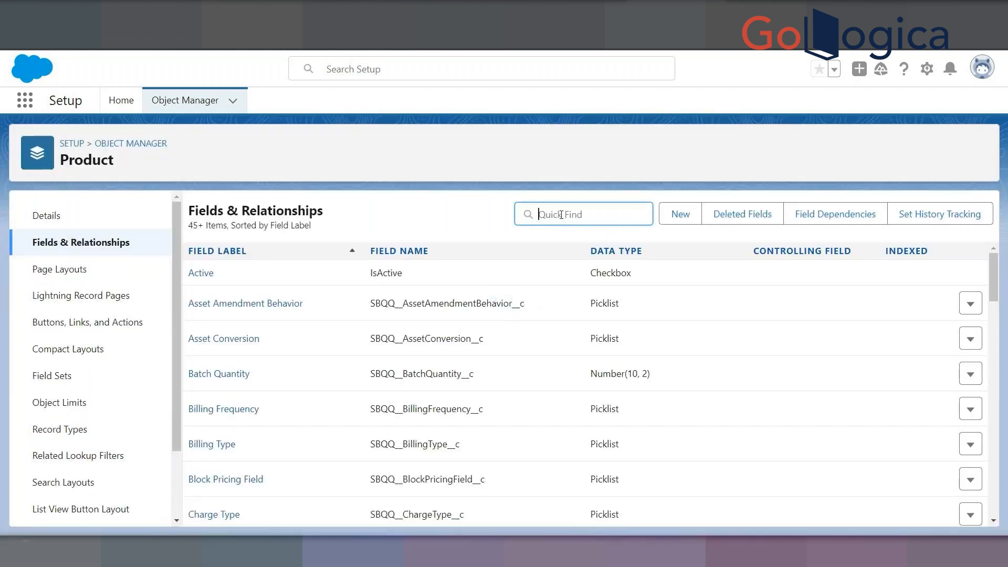
{"action": "type", "text": "pr"}
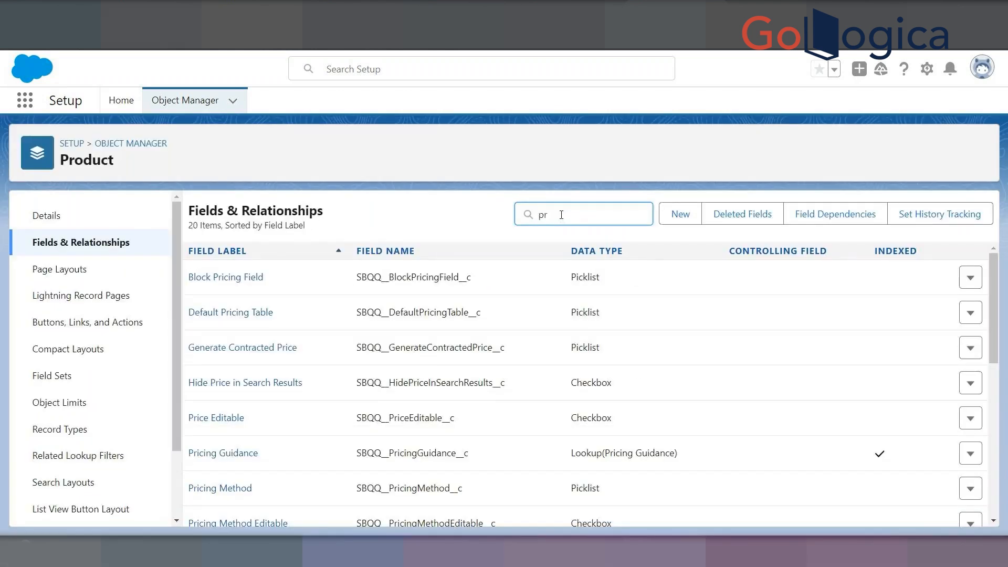
{"action": "type", "text": "oduct g"}
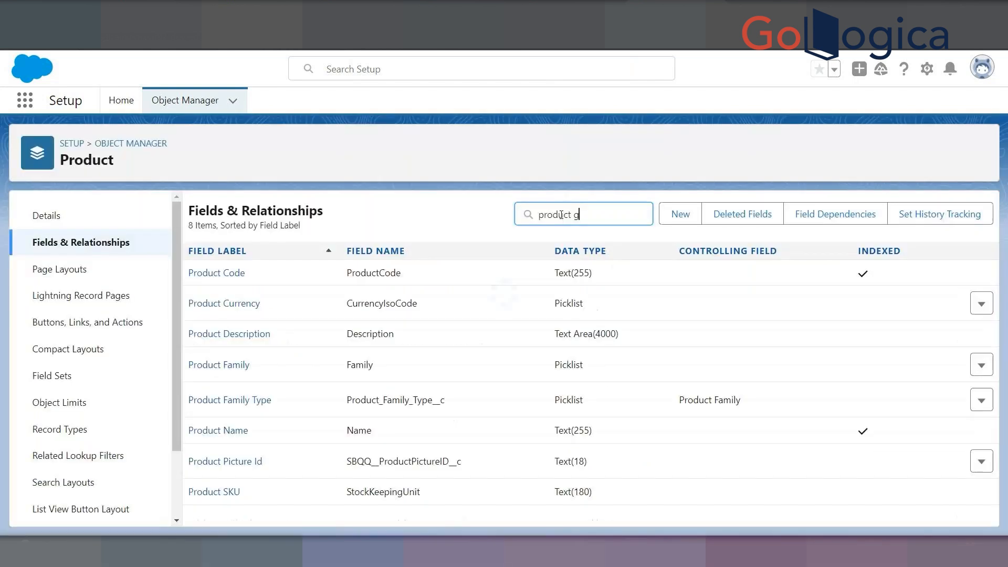
{"action": "key", "text": "BackSpace"}
{"action": "type", "text": "family ty"}
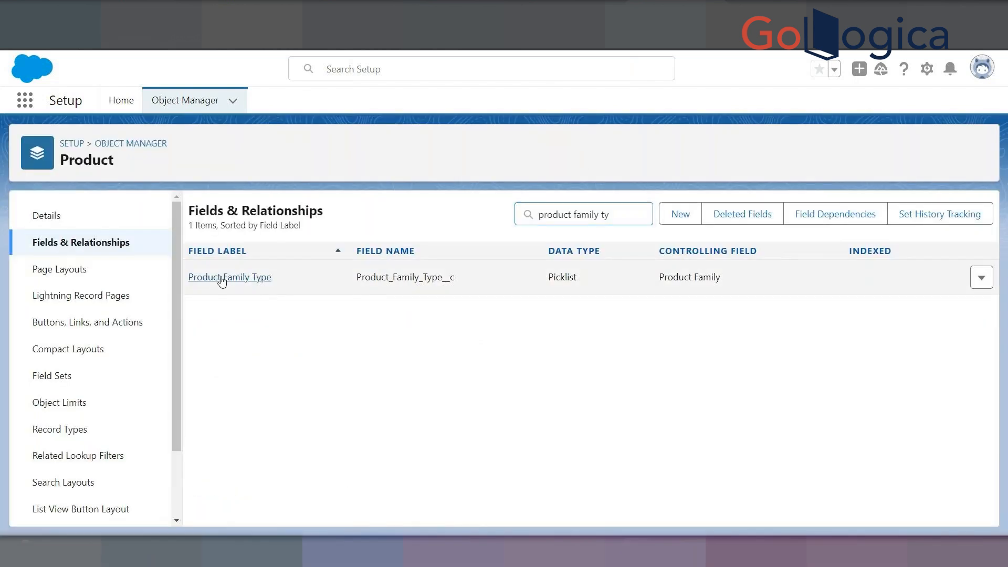
{"action": "left_click", "coordinate": [218, 276]}
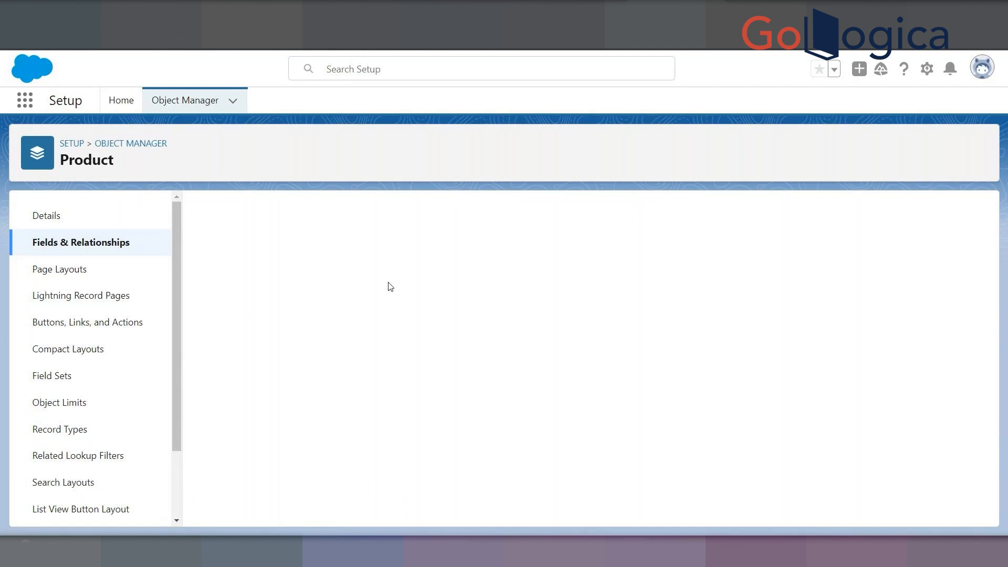
Examine the Product Family Type field's dependencies, validation rules and list of picklist values
{"action": "scroll", "coordinate": [443, 326], "scroll_direction": "down", "scroll_amount": 1}
{"action": "scroll", "coordinate": [442, 327], "scroll_direction": "down", "scroll_amount": 6}
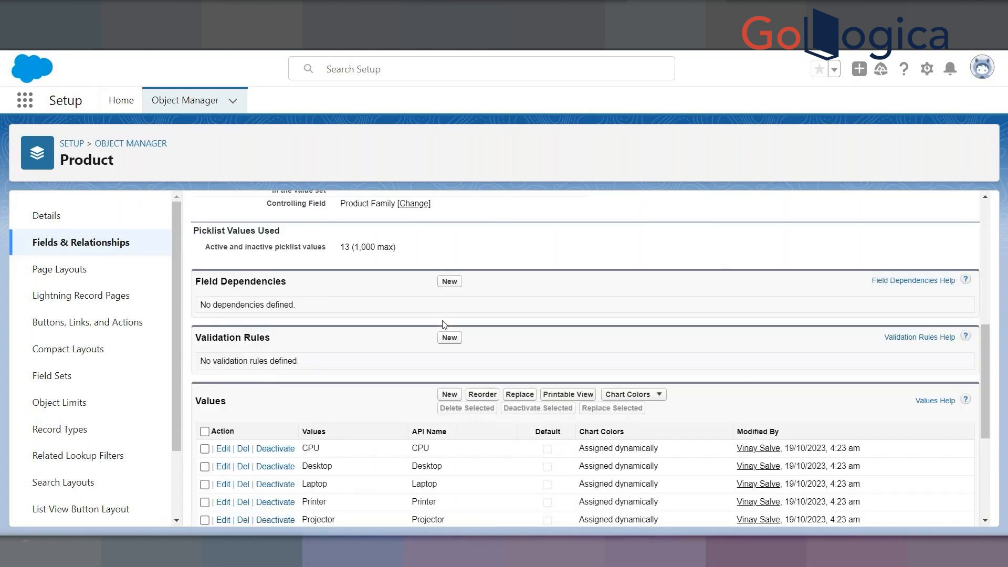
{"action": "scroll", "coordinate": [444, 325], "scroll_direction": "down", "scroll_amount": 2}
{"action": "scroll", "coordinate": [420, 336], "scroll_direction": "up", "scroll_amount": 2}
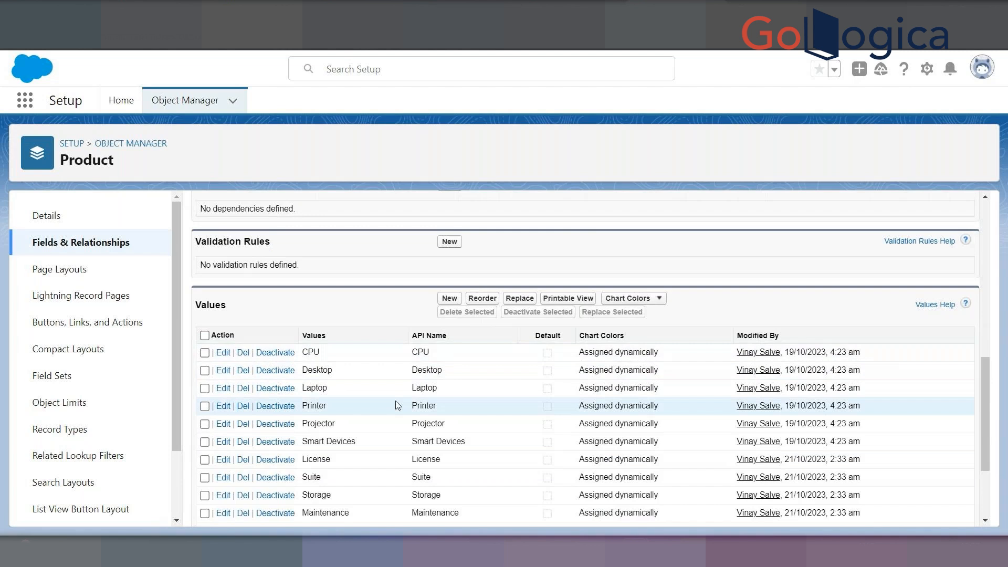
{"action": "scroll", "coordinate": [404, 409], "scroll_direction": "down", "scroll_amount": 1}
{"action": "scroll", "coordinate": [404, 408], "scroll_direction": "down", "scroll_amount": 1}
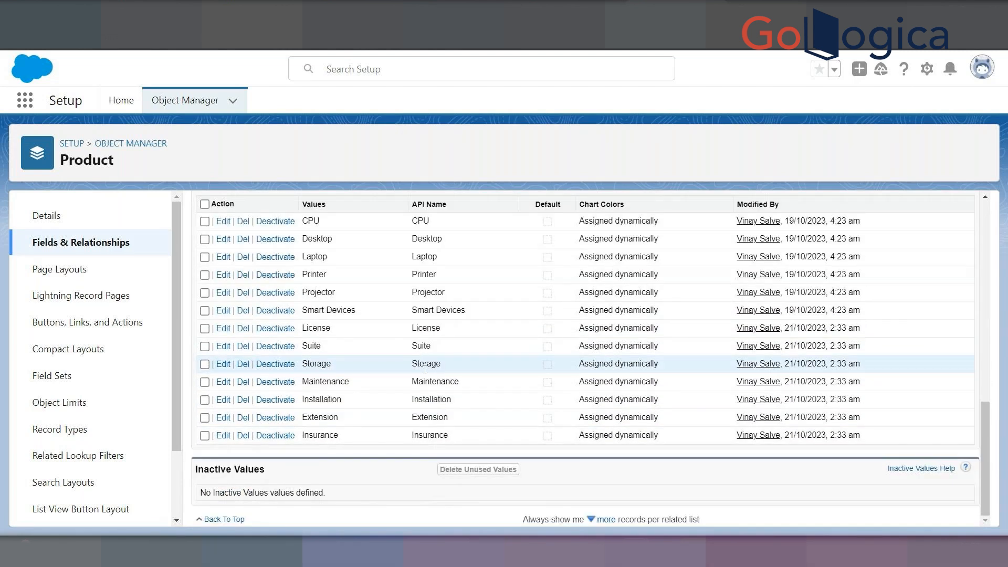
{"action": "scroll", "coordinate": [464, 351], "scroll_direction": "up", "scroll_amount": 2}
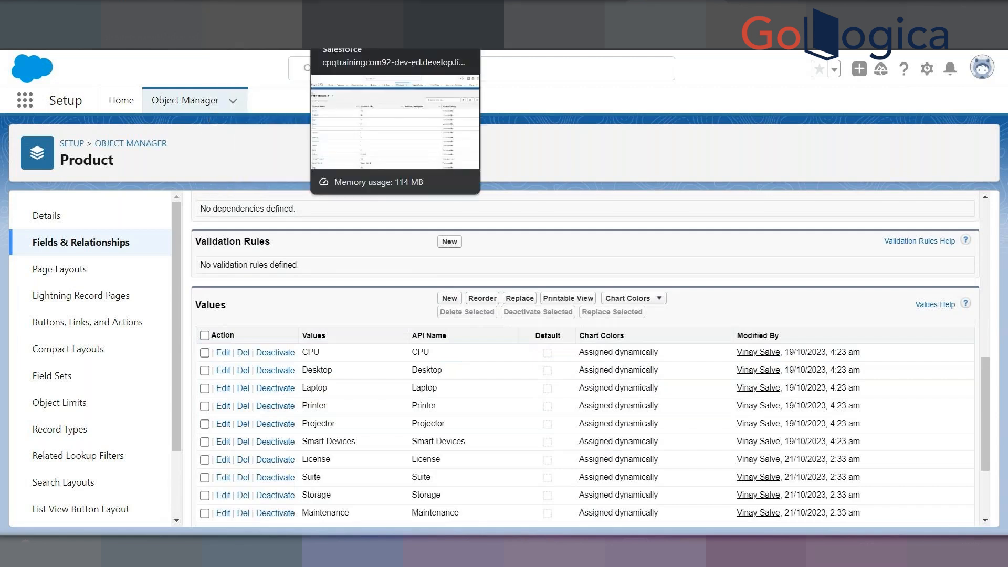
Switch to the Guided Selling slides in Google Slides and highlight the list of Product Family values
{"action": "left_click", "coordinate": [252, 16]}
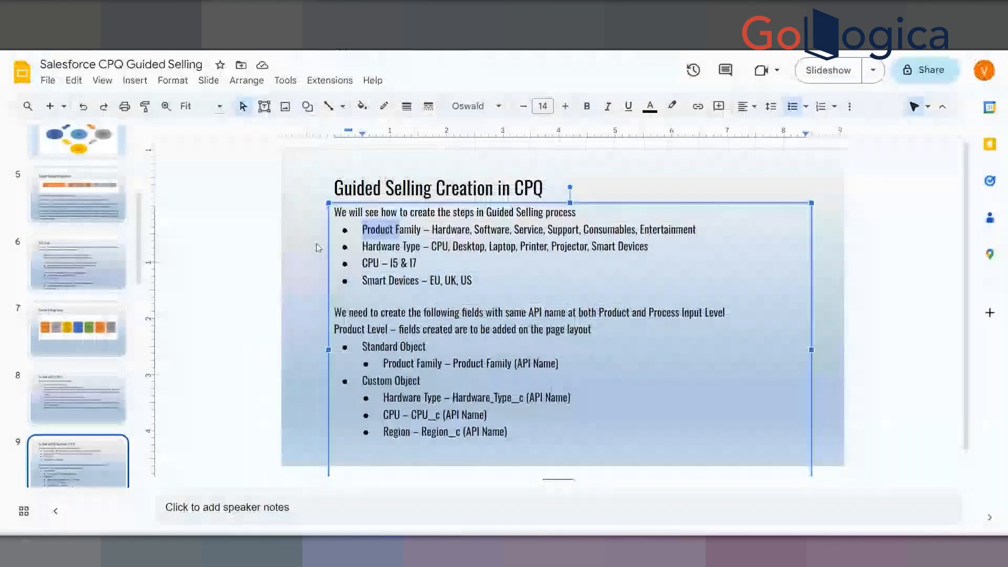
{"action": "left_click", "coordinate": [474, 264]}
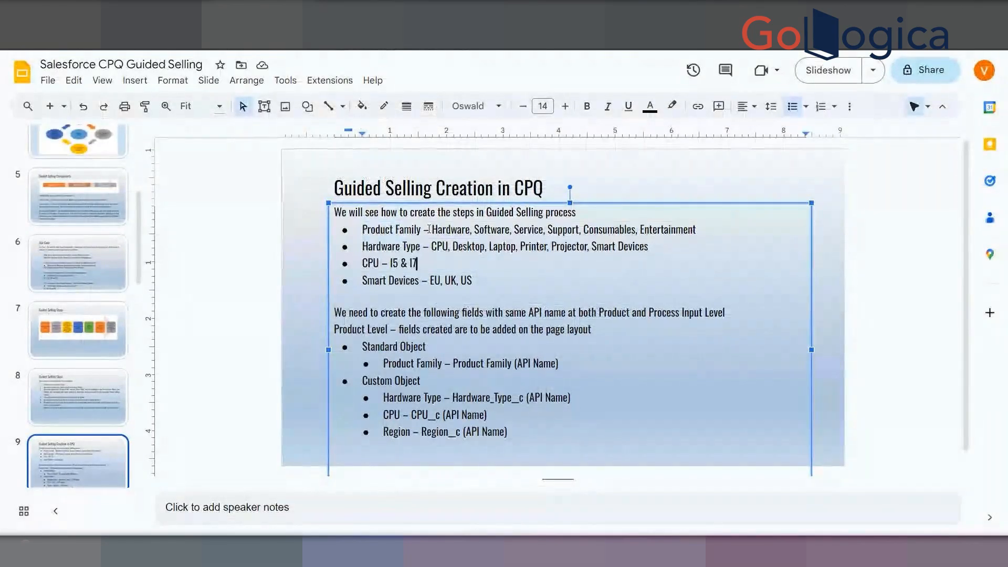
{"action": "left_click_drag", "start_coordinate": [431, 229], "coordinate": [698, 231]}
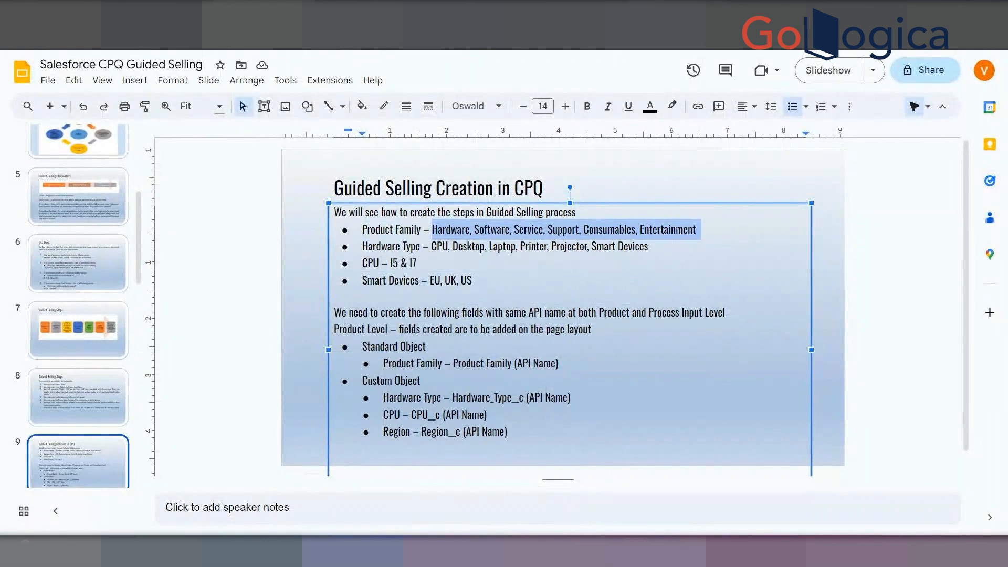
{"action": "left_click", "coordinate": [507, 37]}
Add new picklist values for Mens, Women and Kids Children to the Product Family Type field and save them
{"action": "left_click", "coordinate": [449, 298]}
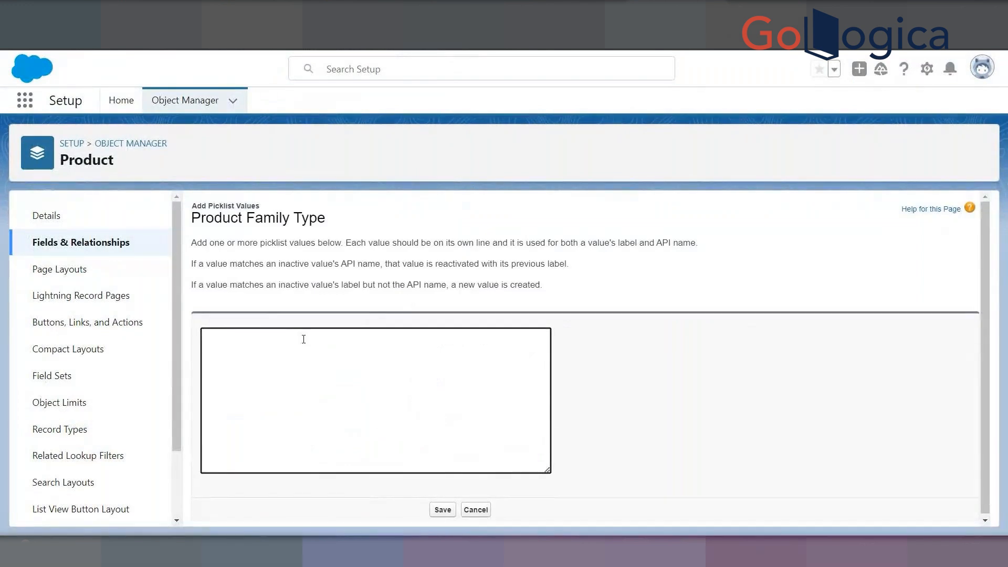
{"action": "type", "text": "M"}
{"action": "type", "text": "ens"}
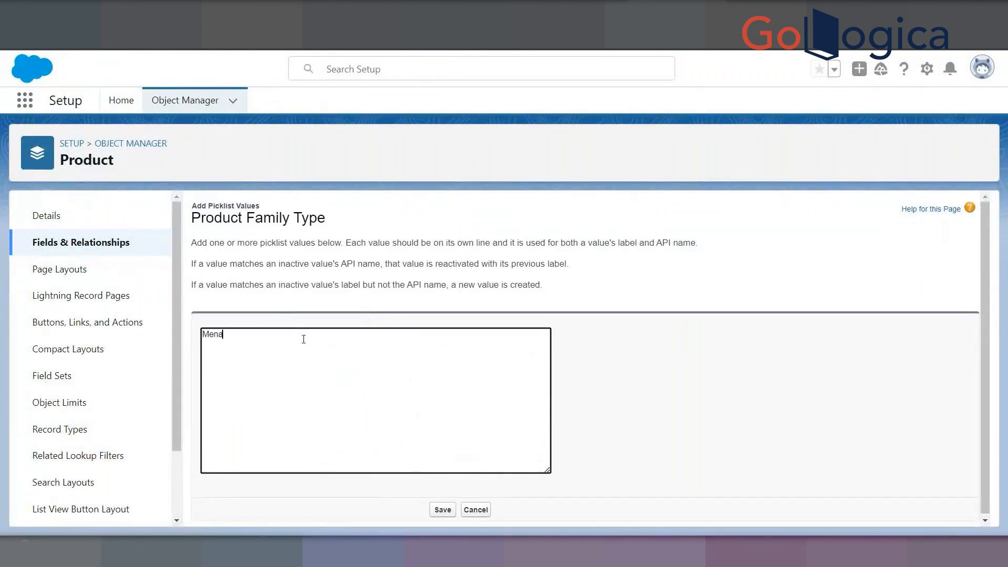
{"action": "key", "text": "BackSpace"}
{"action": "type", "text": "s"}
{"action": "key", "text": "Return"}
{"action": "type", "text": "Women"}
{"action": "key", "text": "BackSpace"}
{"action": "key", "text": "Return"}
{"action": "type", "text": "Kids "}
{"action": "type", "text": "C"}
{"action": "type", "text": "hildred"}
{"action": "key", "text": "BackSpace"}
{"action": "type", "text": "n"}
{"action": "left_click", "coordinate": [443, 510]}
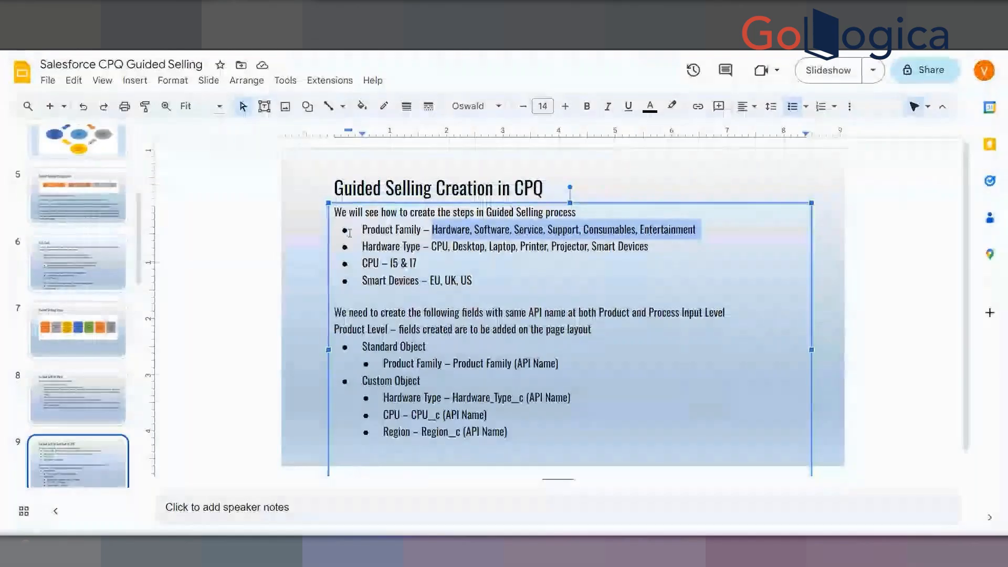
Compare Product Family and its Hardware value with Hardware Type on the Guided Selling Creation in CPQ slide
{"action": "left_click_drag", "start_coordinate": [362, 229], "coordinate": [423, 231]}
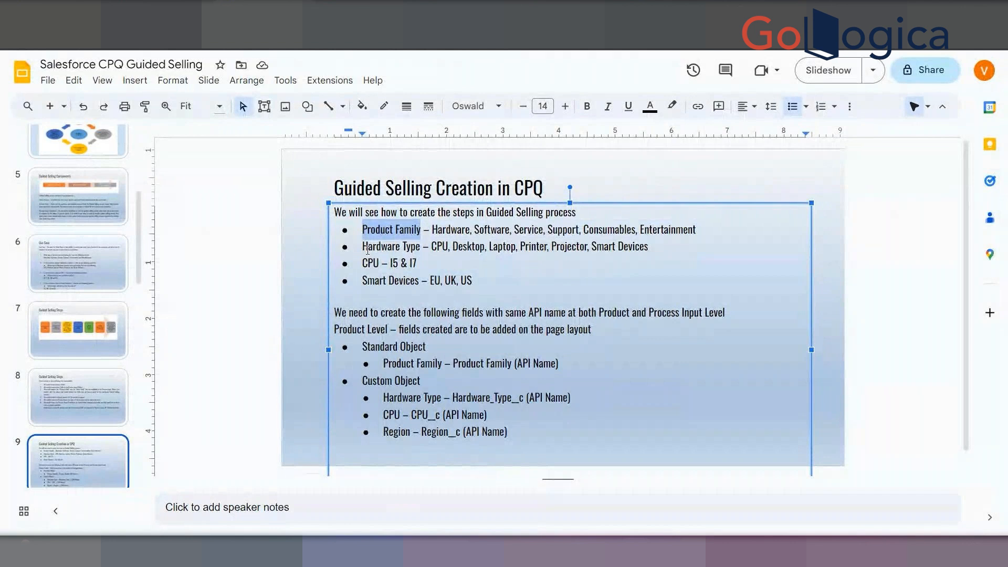
{"action": "left_click_drag", "start_coordinate": [363, 247], "coordinate": [421, 247]}
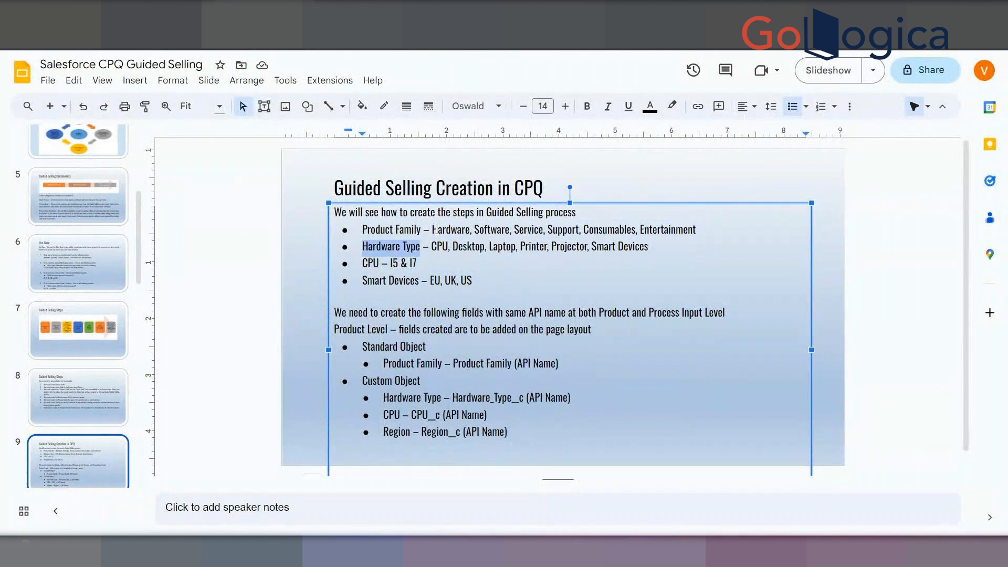
{"action": "double_click", "coordinate": [436, 229]}
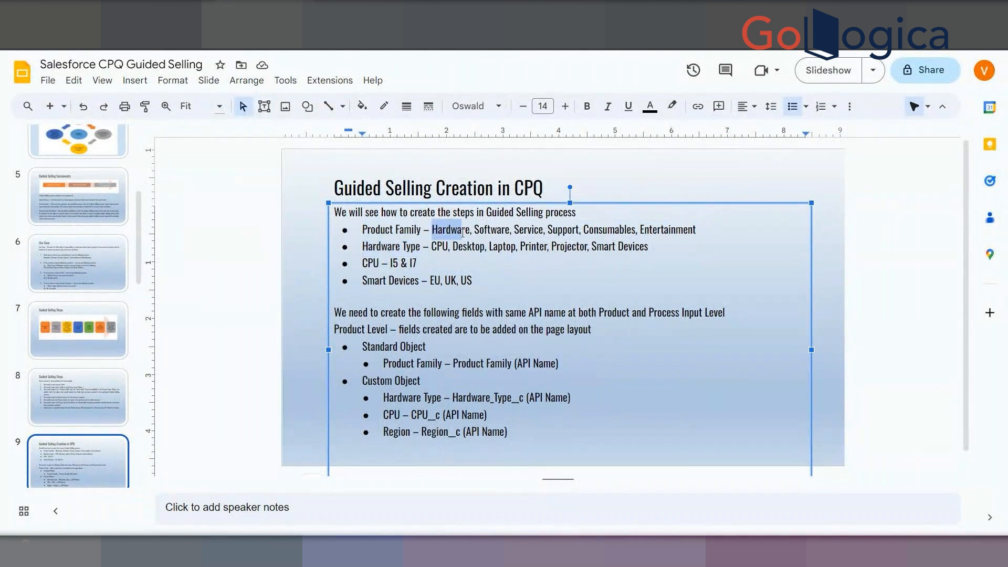
{"action": "left_click", "coordinate": [420, 247]}
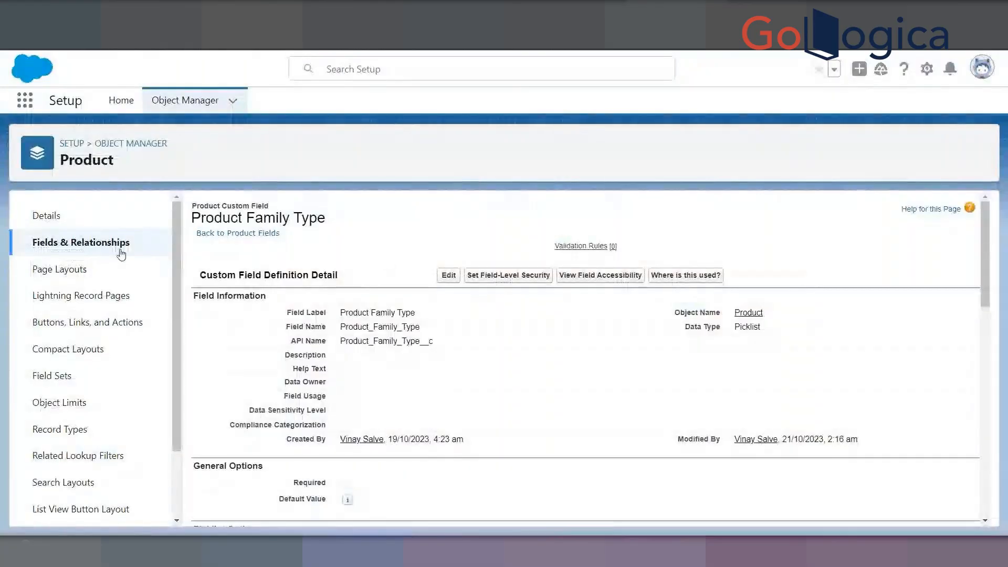
Search the Product object's Fields & Relationships for "Hard" and clear the search again
{"action": "left_click", "coordinate": [122, 254]}
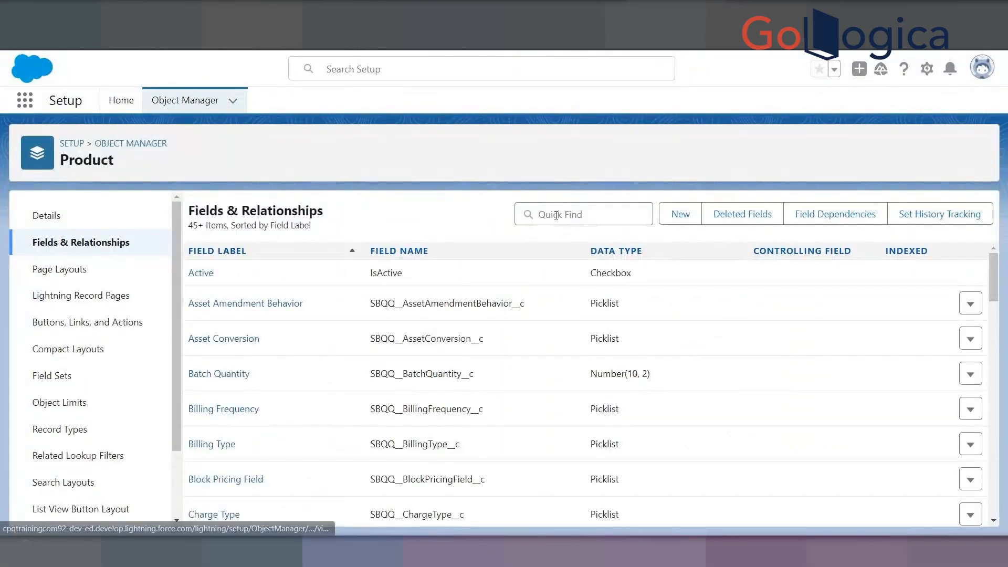
{"action": "left_click", "coordinate": [549, 213]}
{"action": "type", "text": "Had"}
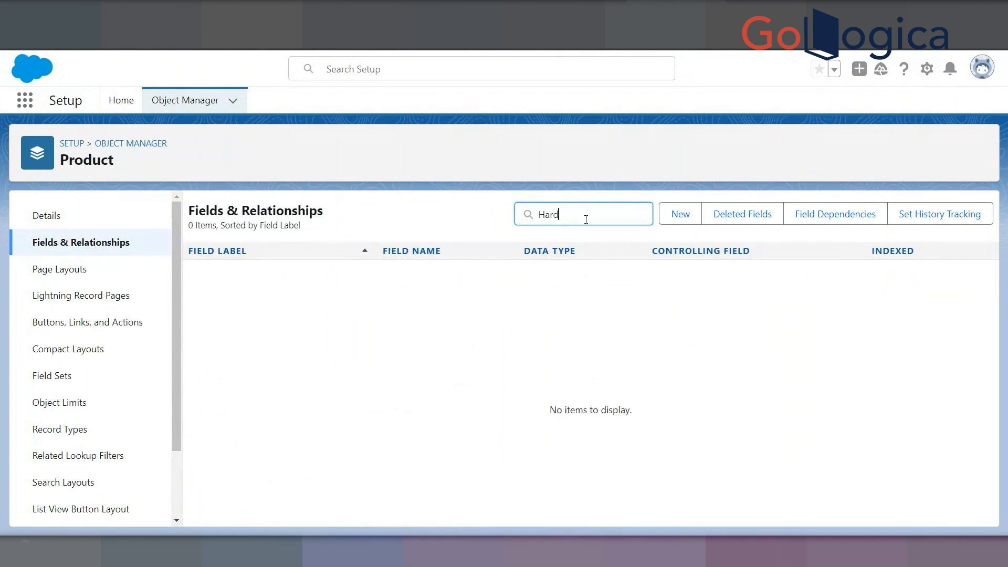
{"action": "key", "text": "BackSpace"}
{"action": "key", "text": "BackSpace"}
{"action": "key", "text": "BackSpace"}
{"action": "key", "text": "BackSpace"}
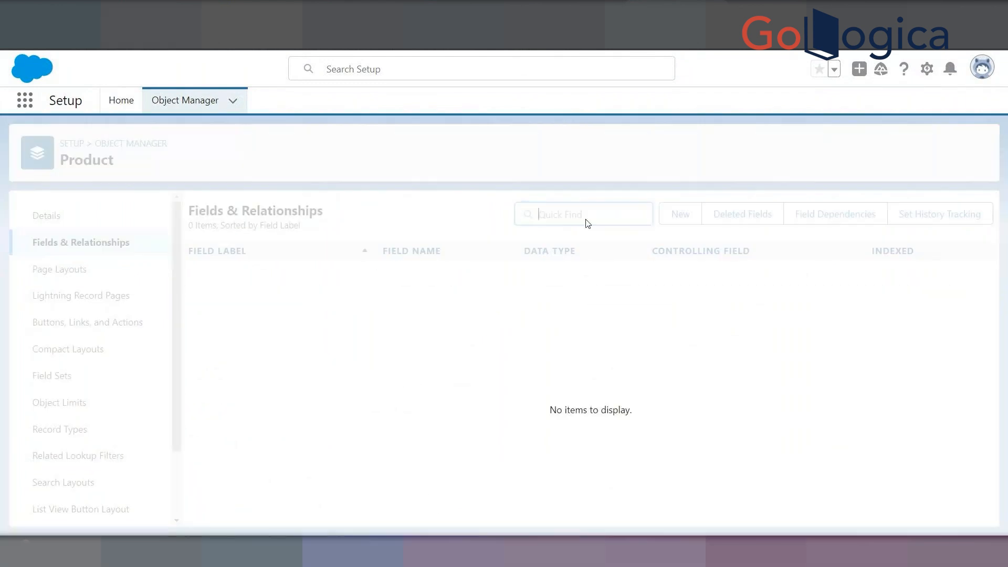
Find the CPU field among the Product object's fields and open its definition to check its picklist values
{"action": "left_click", "coordinate": [252, 10]}
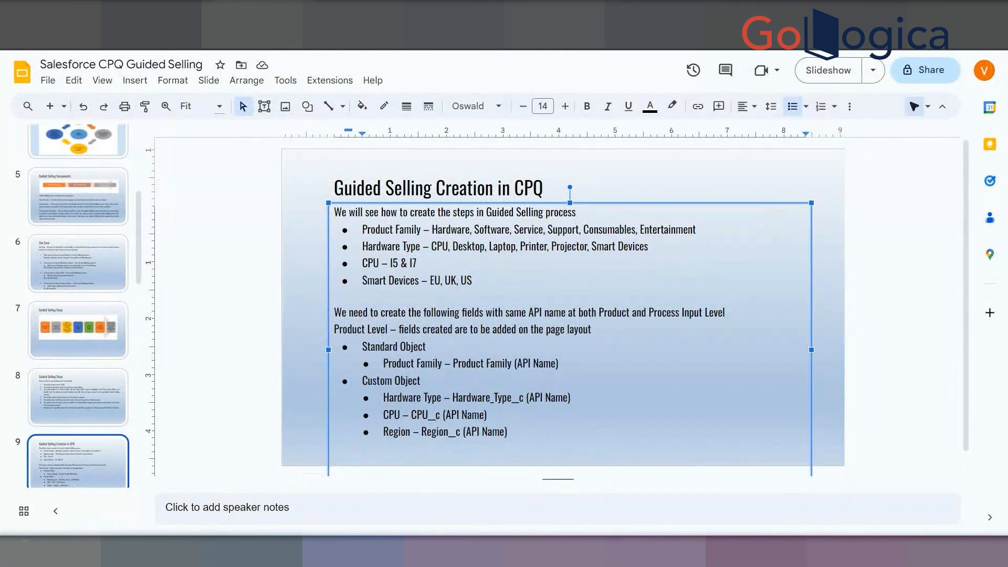
{"action": "left_click", "coordinate": [157, 10]}
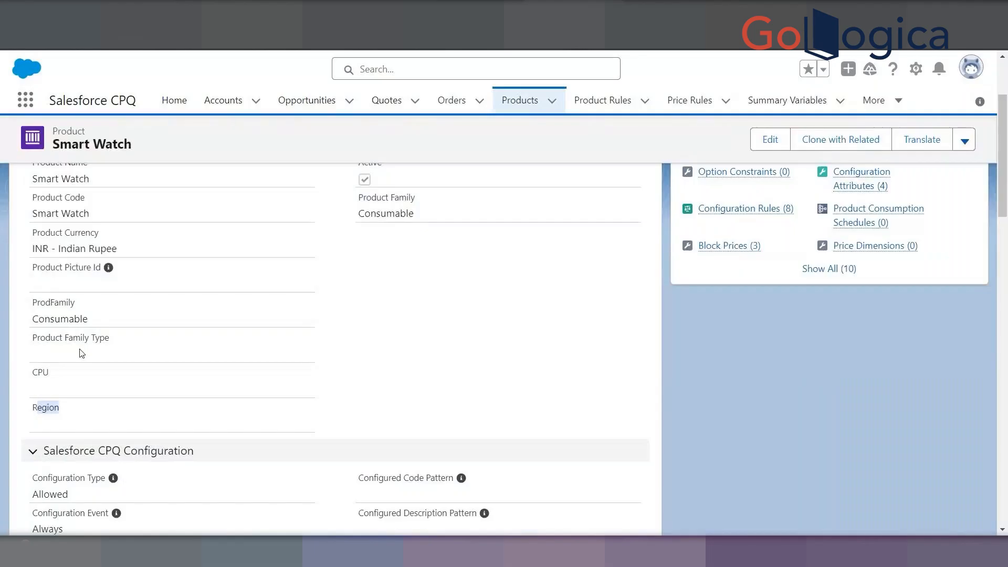
{"action": "double_click", "coordinate": [40, 372]}
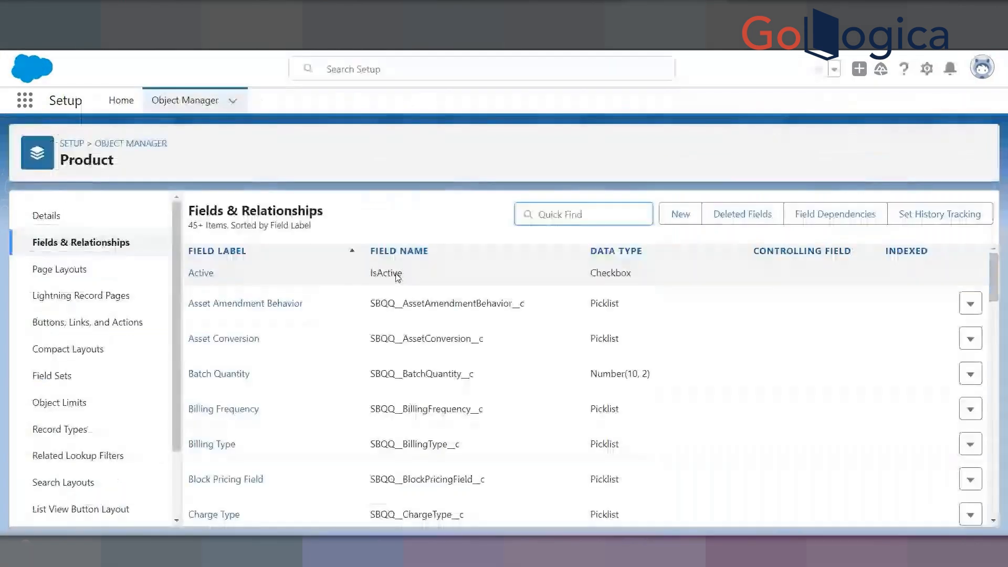
{"action": "left_click", "coordinate": [590, 209]}
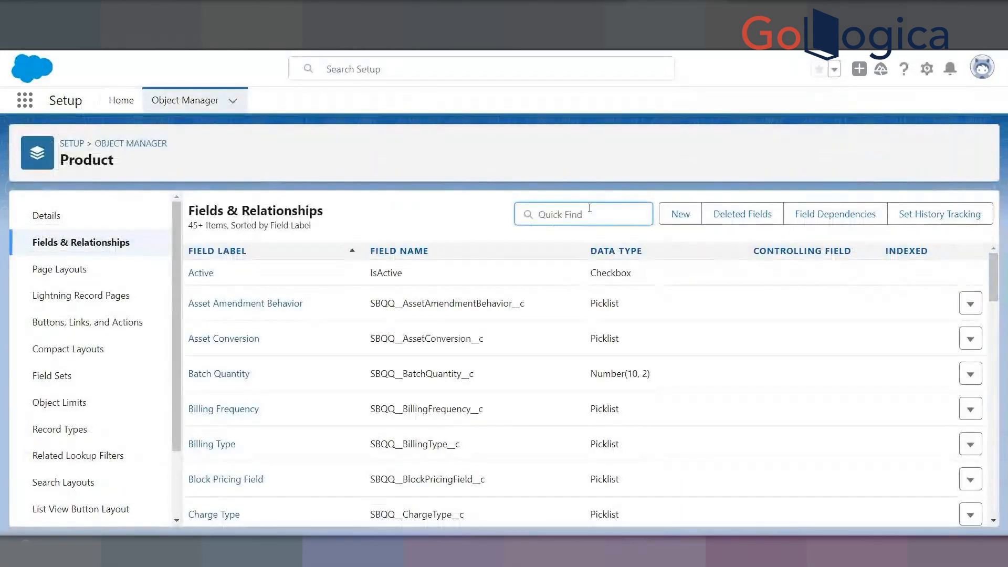
{"action": "type", "text": "CPU"}
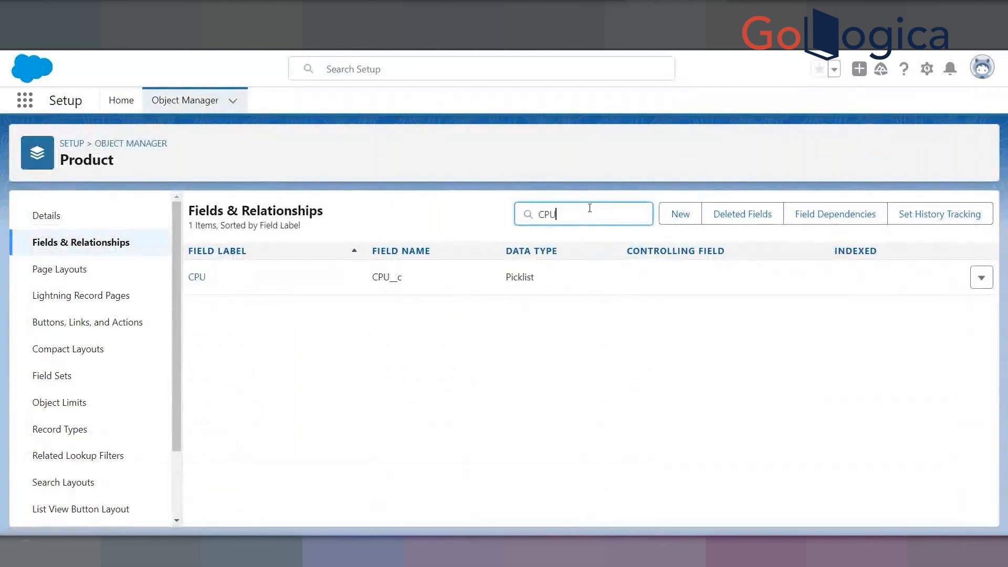
{"action": "left_click", "coordinate": [197, 277]}
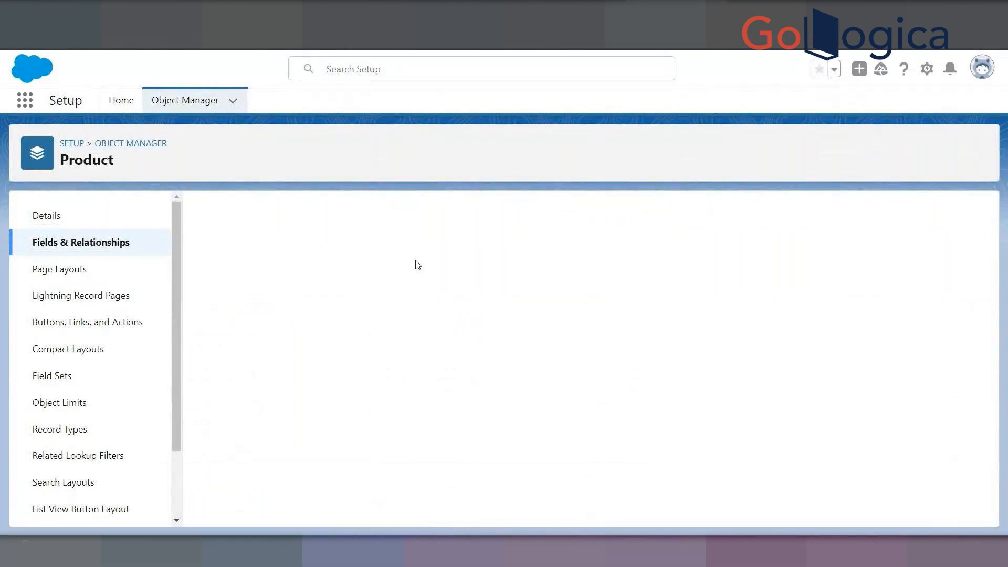
{"action": "scroll", "coordinate": [450, 314], "scroll_direction": "down", "scroll_amount": 1}
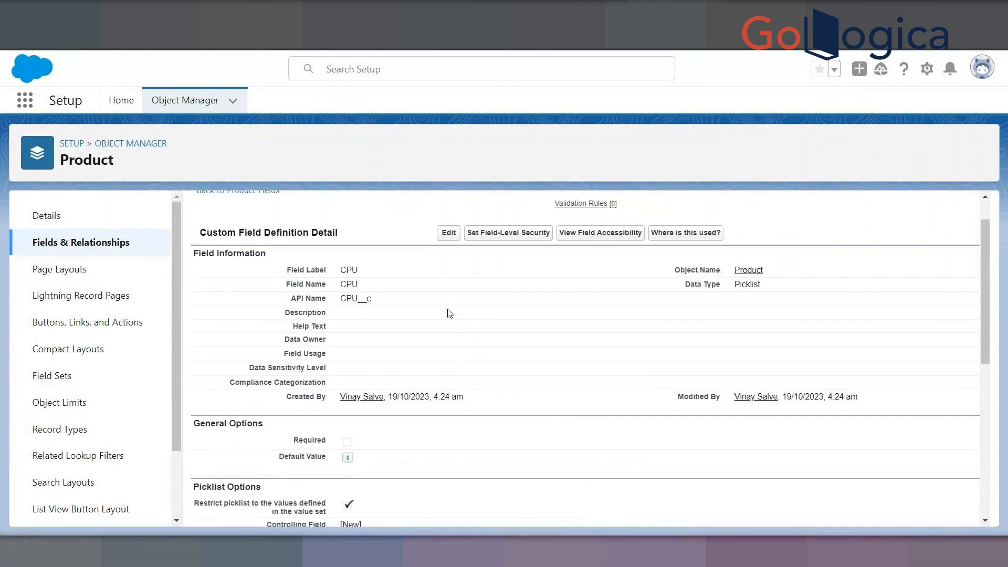
{"action": "scroll", "coordinate": [344, 423], "scroll_direction": "down", "scroll_amount": 10}
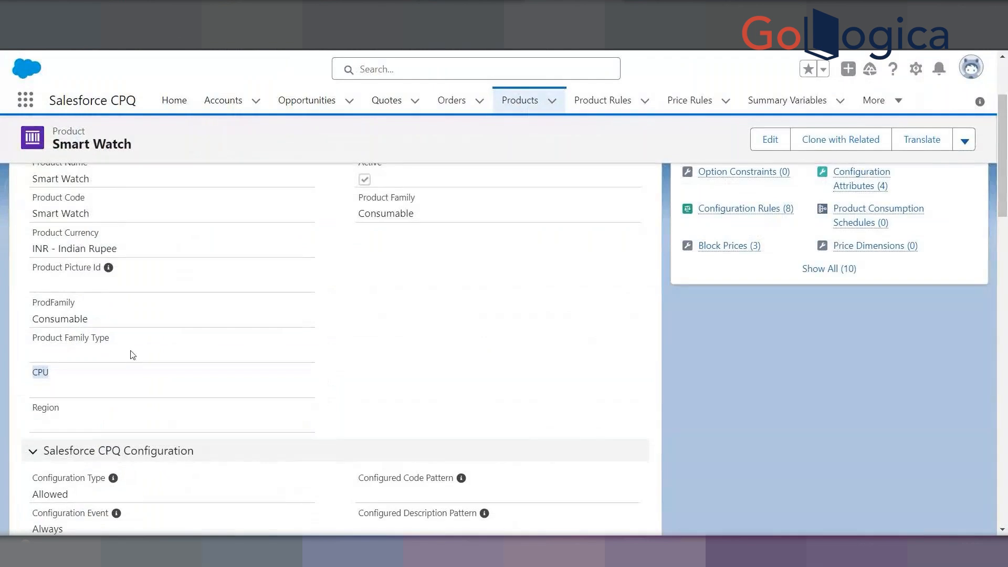
Compare ProdFamily and Product Family Type on the Smart Watch record with the Product Family and Hardware Type lines on the Guided Selling Creation slide
{"action": "left_click_drag", "start_coordinate": [33, 320], "coordinate": [97, 317]}
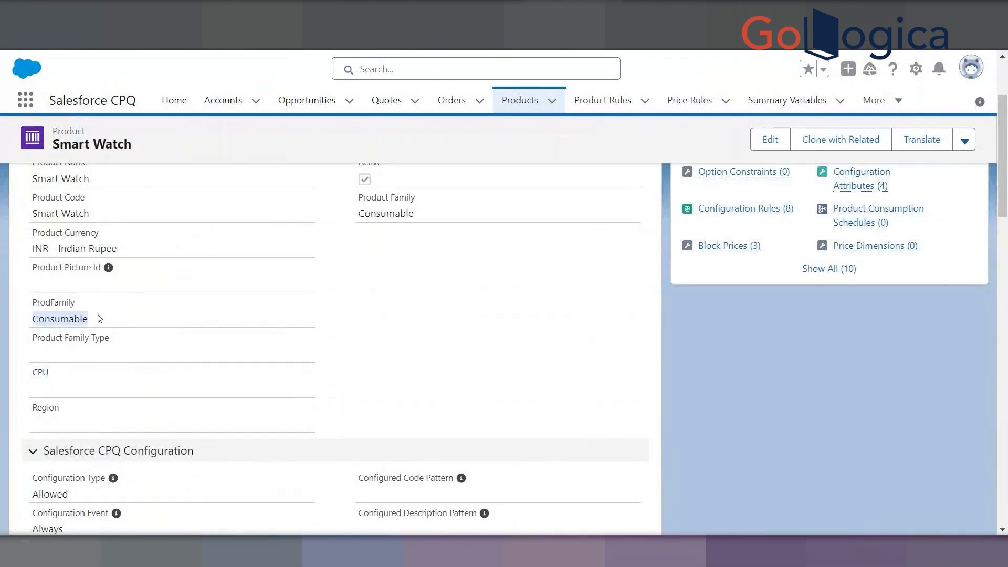
{"action": "scroll", "coordinate": [273, 294], "scroll_direction": "up", "scroll_amount": 2}
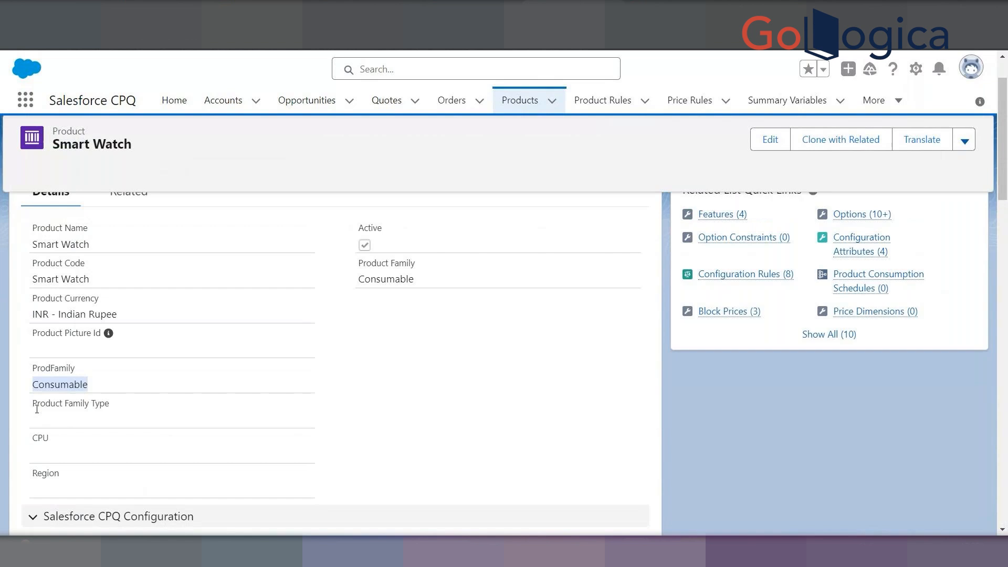
{"action": "left_click_drag", "start_coordinate": [33, 405], "coordinate": [131, 404]}
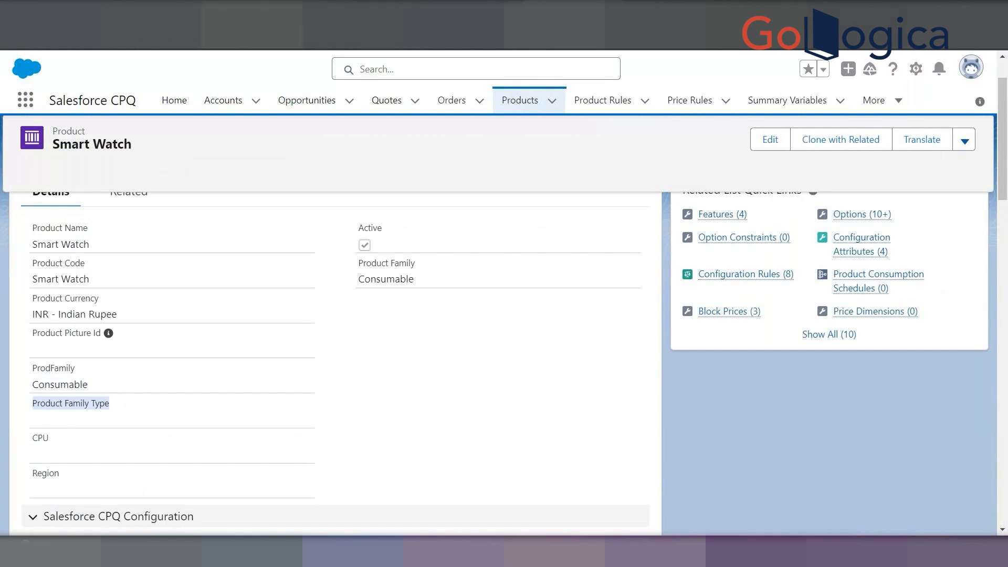
{"action": "left_click", "coordinate": [249, 304]}
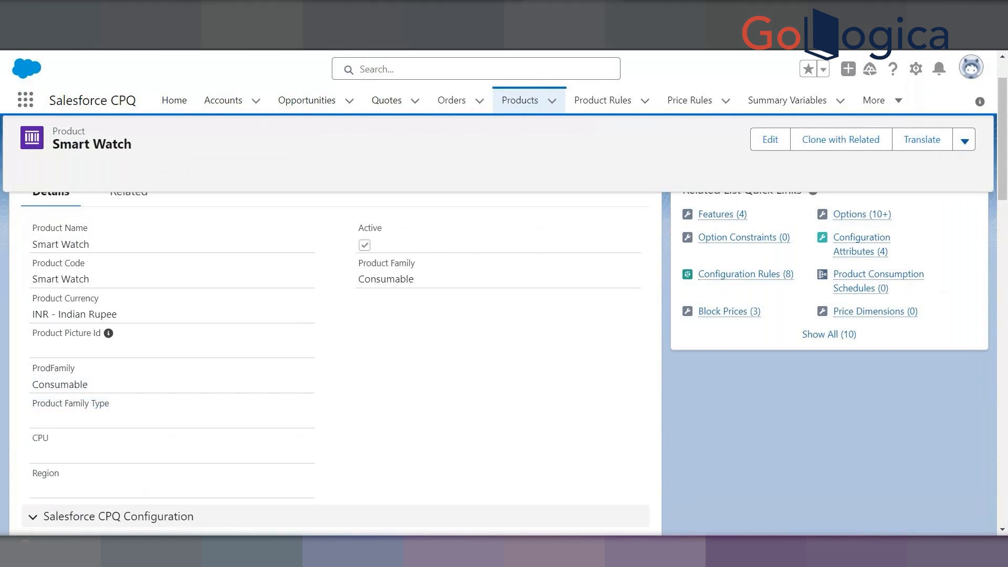
{"action": "key", "text": "alt+Tab"}
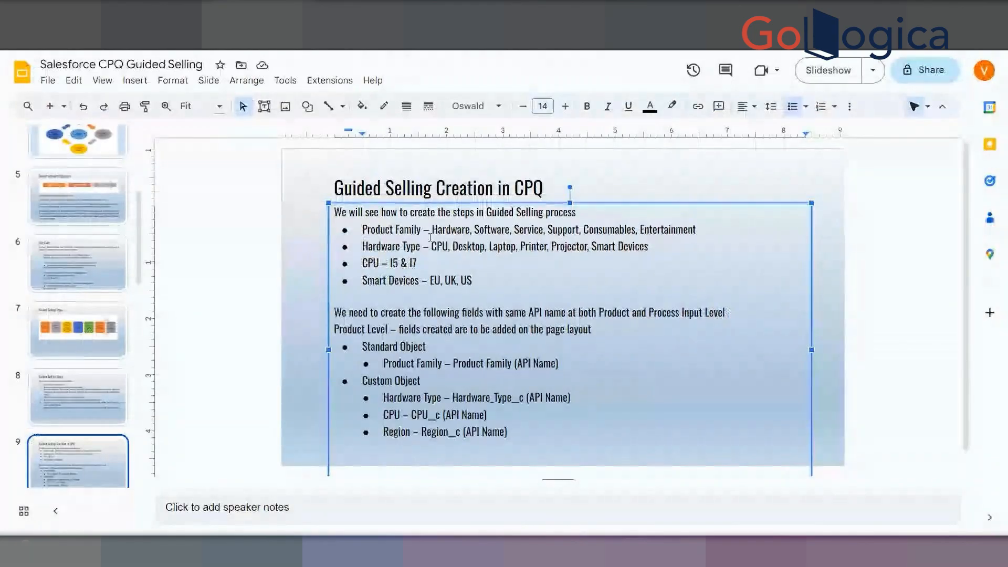
{"action": "left_click_drag", "start_coordinate": [371, 232], "coordinate": [599, 231]}
{"action": "left_click_drag", "start_coordinate": [364, 246], "coordinate": [584, 246]}
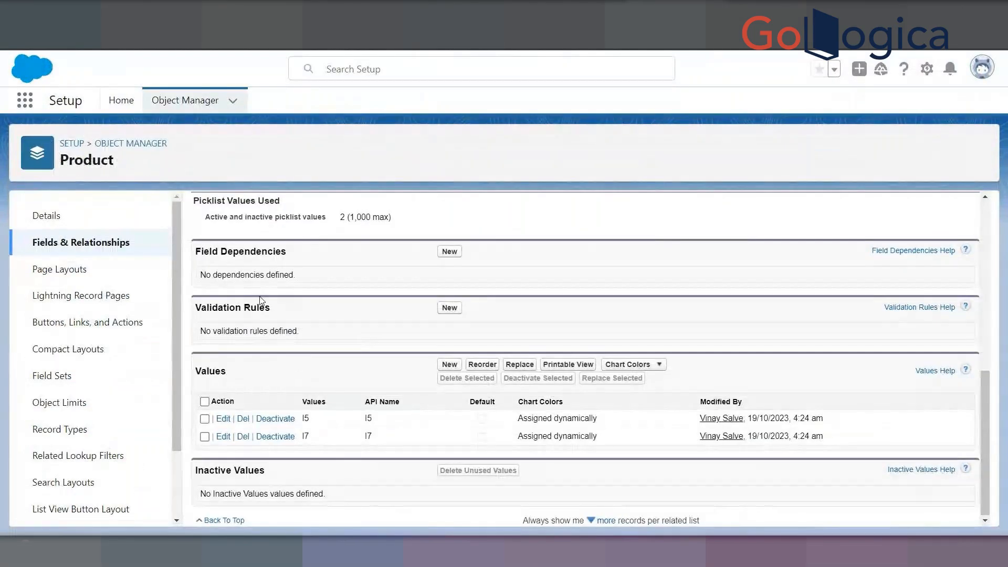
Start a new custom field on the Product object with the Picklist data type and proceed to its details
{"action": "scroll", "coordinate": [261, 300], "scroll_direction": "up", "scroll_amount": 10}
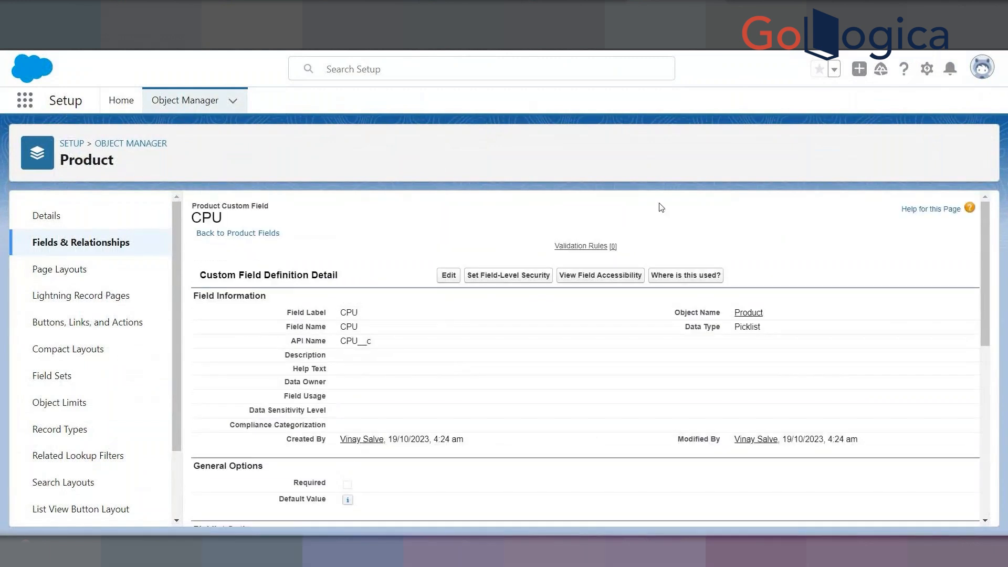
{"action": "left_click", "coordinate": [113, 244]}
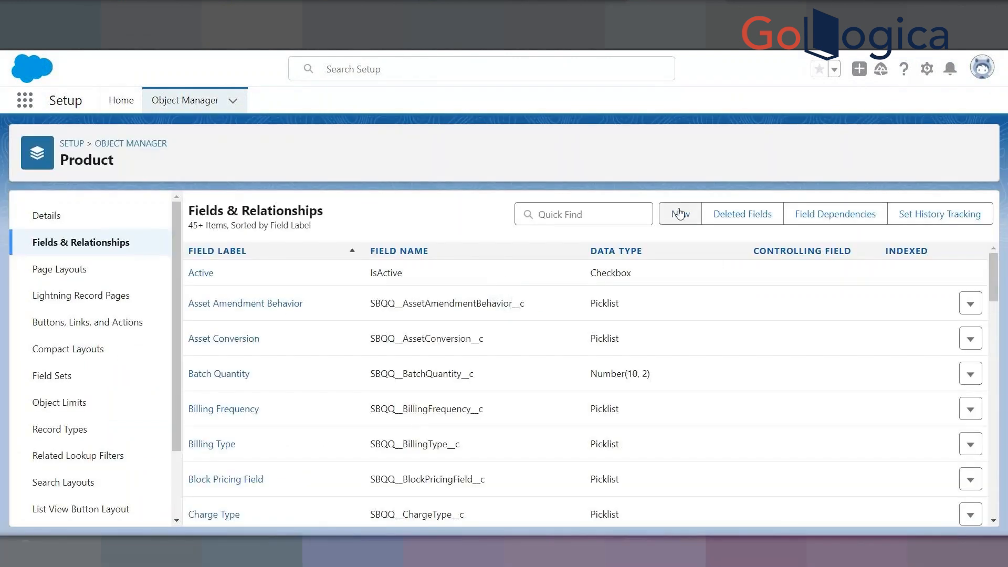
{"action": "left_click", "coordinate": [680, 214]}
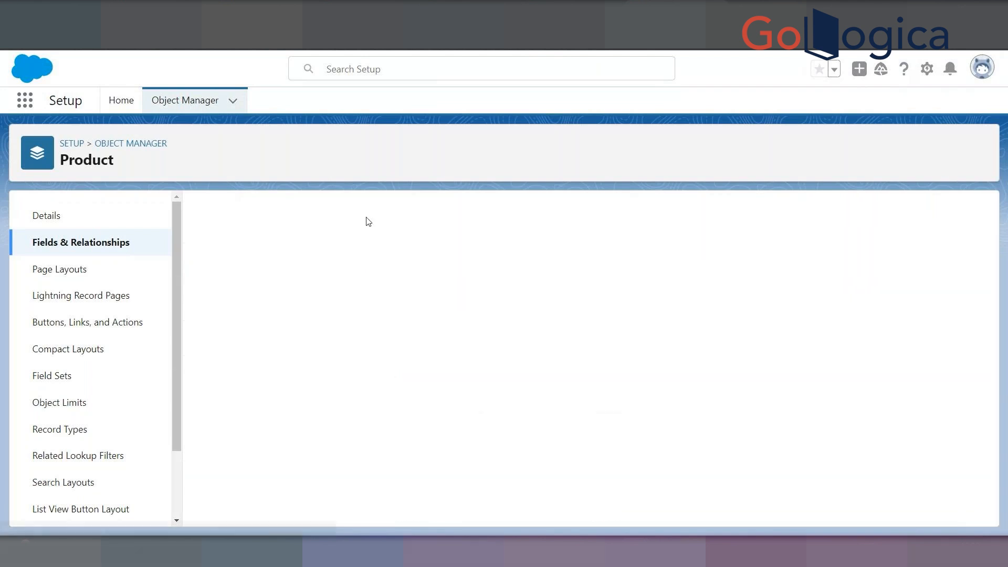
{"action": "scroll", "coordinate": [308, 421], "scroll_direction": "down", "scroll_amount": 8}
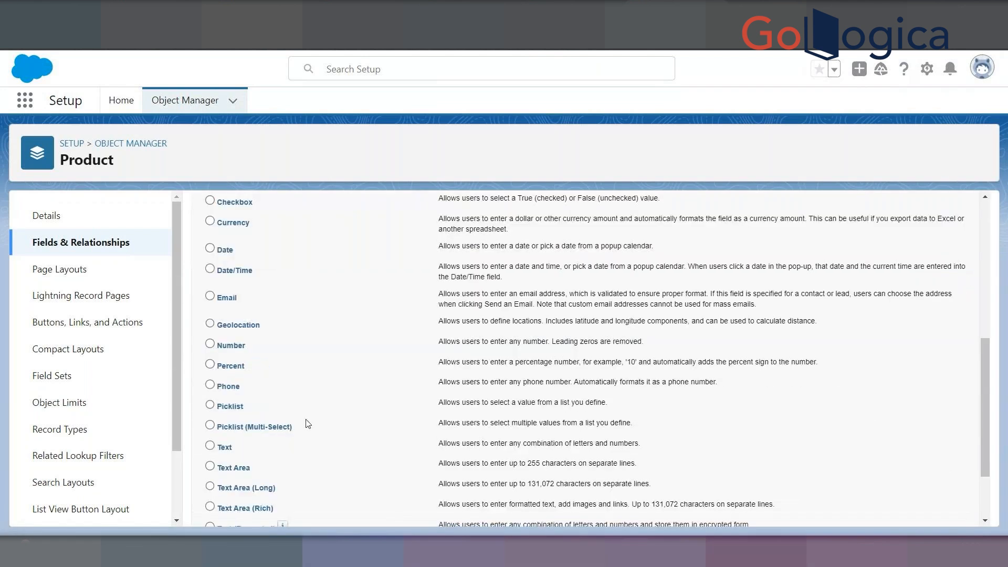
{"action": "left_click", "coordinate": [210, 344]}
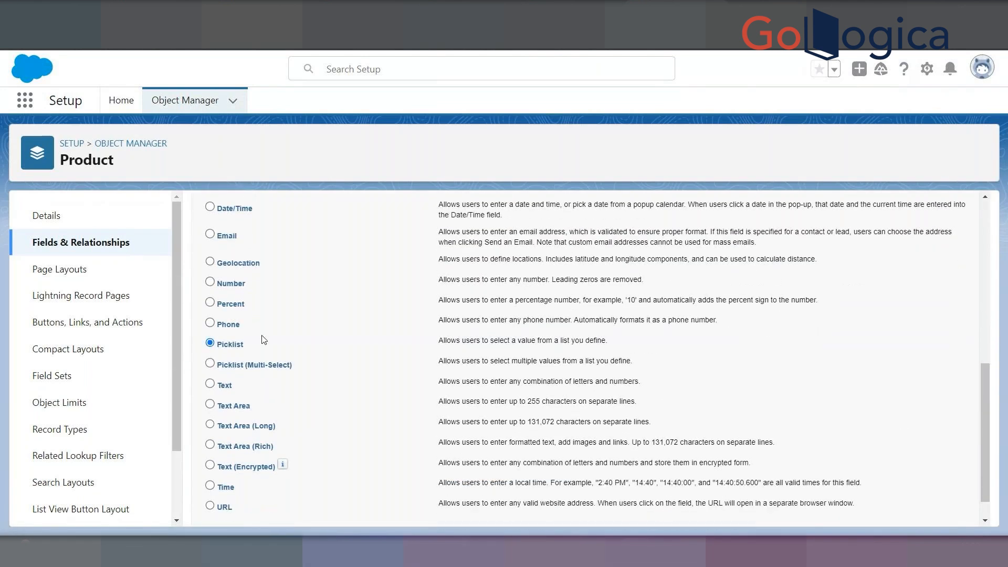
{"action": "scroll", "coordinate": [354, 328], "scroll_direction": "down", "scroll_amount": 1}
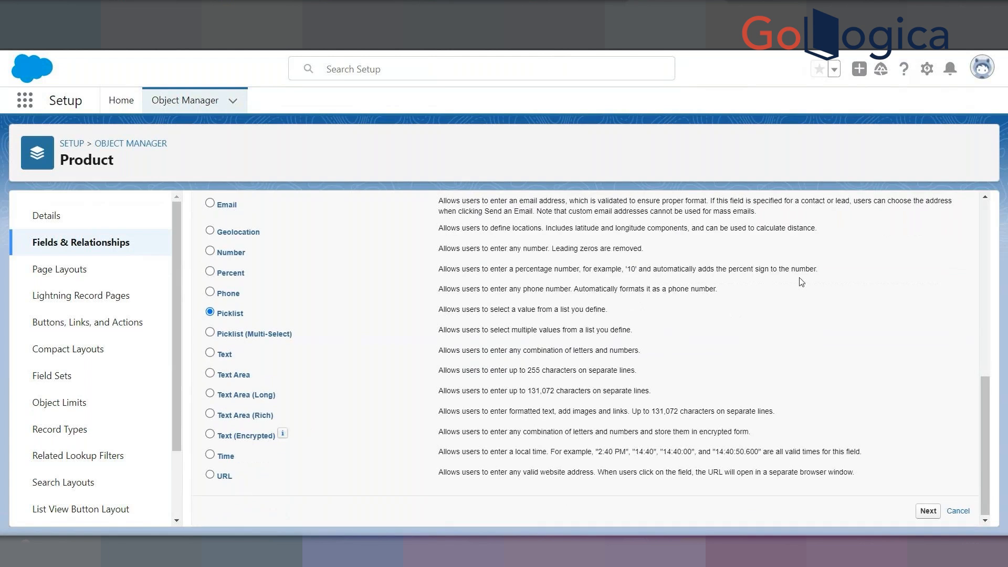
{"action": "scroll", "coordinate": [902, 272], "scroll_direction": "up", "scroll_amount": 8}
{"action": "left_click", "coordinate": [928, 284]}
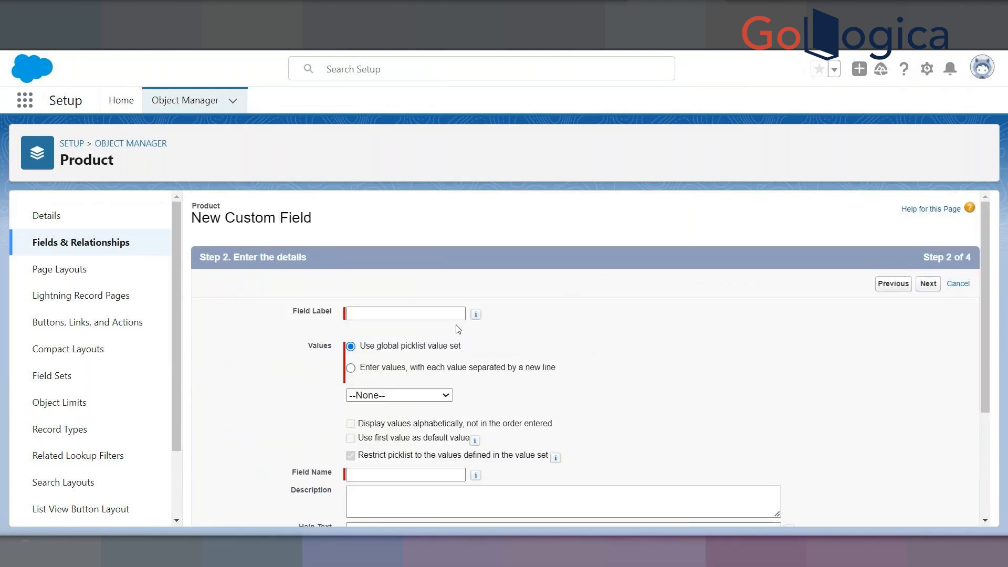
Label the new field Men and choose to enter its own values, each on a new line
{"action": "type", "text": "Men"}
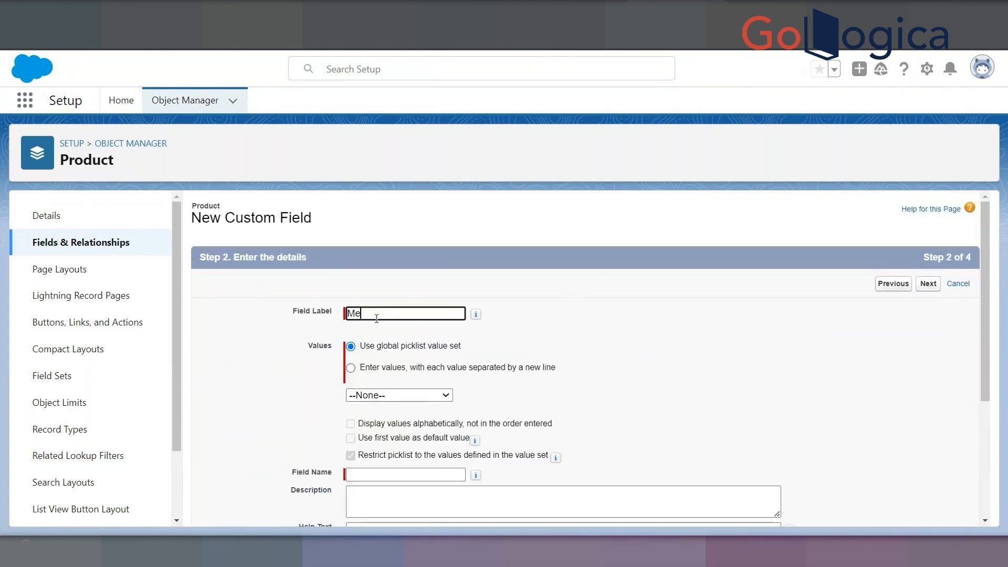
{"action": "key", "text": "Tab"}
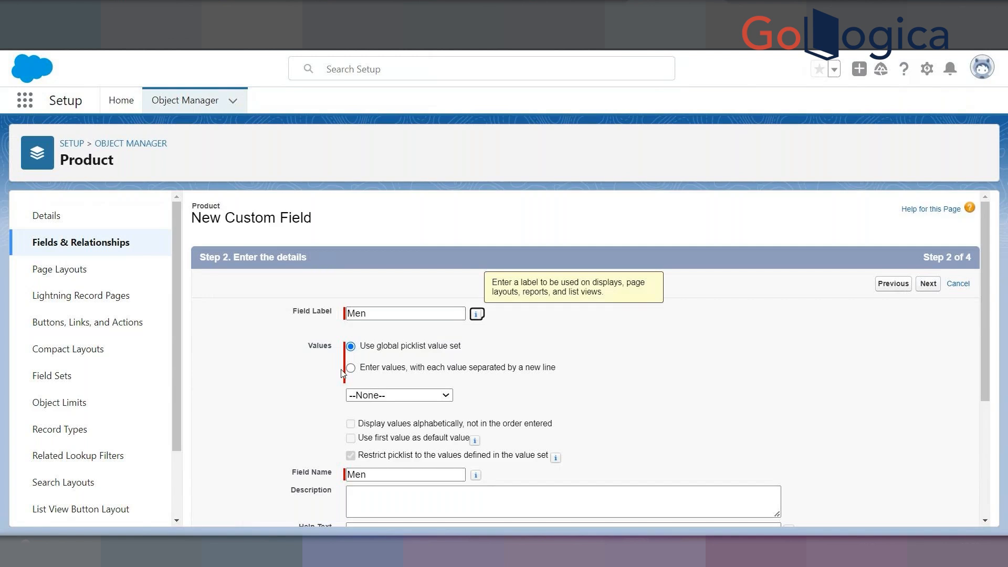
{"action": "left_click", "coordinate": [412, 370]}
{"action": "scroll", "coordinate": [412, 374], "scroll_direction": "down", "scroll_amount": 3}
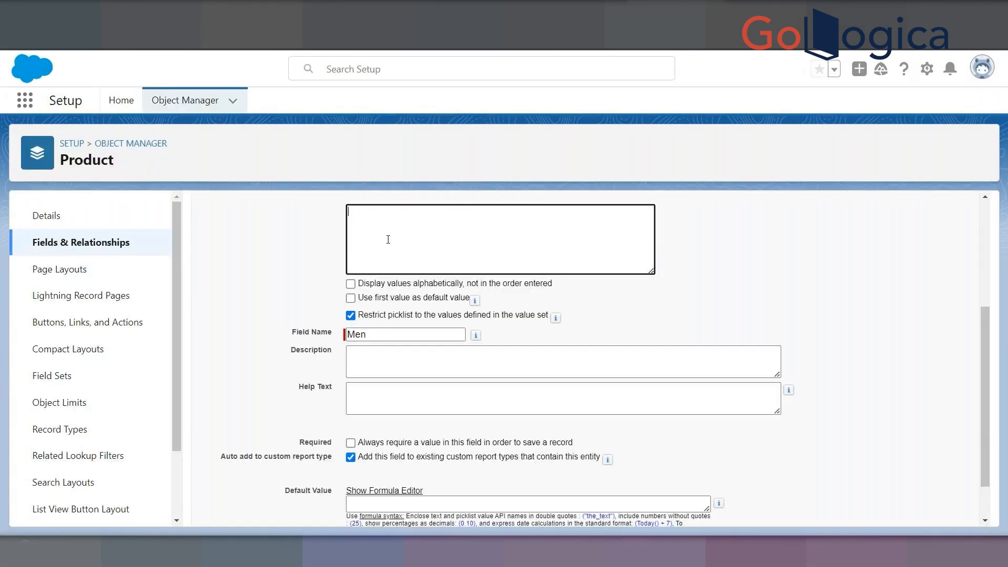
Enter the Men field's picklist values on separate lines: T-Shirt, Shirt, Jeans, Trousers, Blazers, Jackets, Shoes and Wallets
{"action": "type", "text": "T-Shirt"}
{"action": "key", "text": "Return"}
{"action": "type", "text": "Shirt"}
{"action": "key", "text": "Return"}
{"action": "type", "text": "Jeans"}
{"action": "key", "text": "Return"}
{"action": "type", "text": "Trousers"}
{"action": "key", "text": "Return"}
{"action": "type", "text": "Blazers"}
{"action": "key", "text": "Return"}
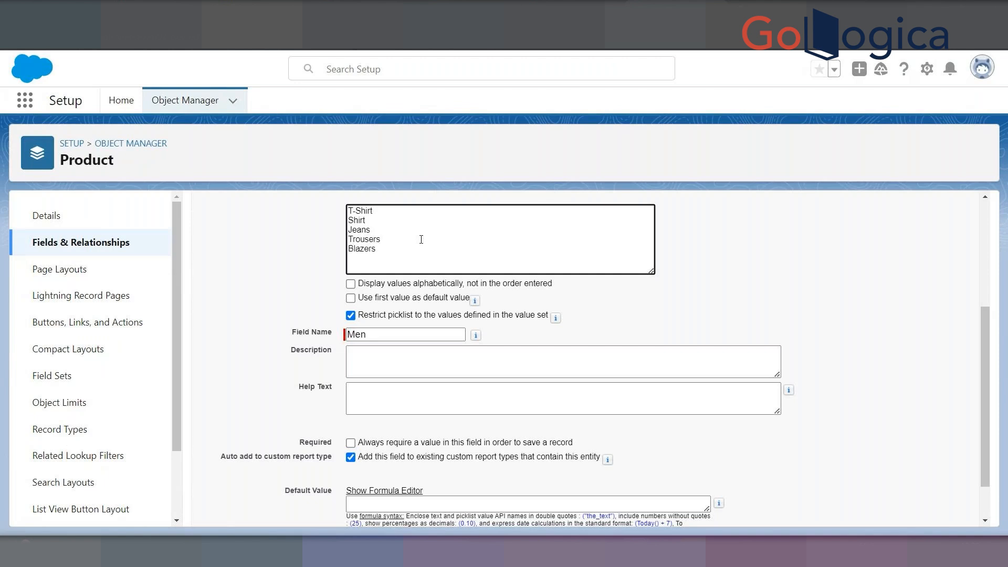
{"action": "type", "text": "Jacket"}
{"action": "key", "text": "Return"}
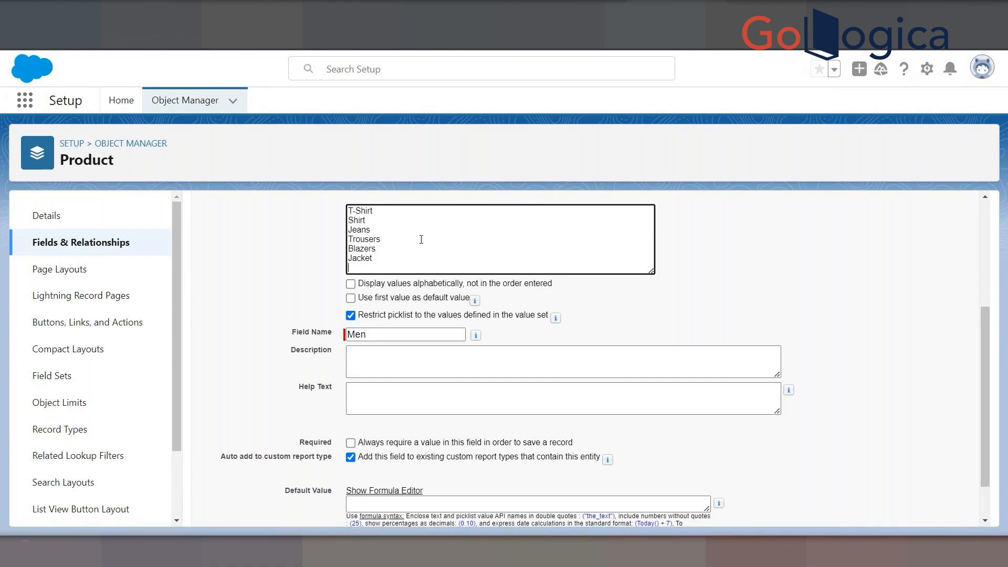
{"action": "type", "text": "s"}
{"action": "key", "text": "Return"}
{"action": "type", "text": "Shoes"}
{"action": "key", "text": "Return"}
{"action": "type", "text": "Wallets"}
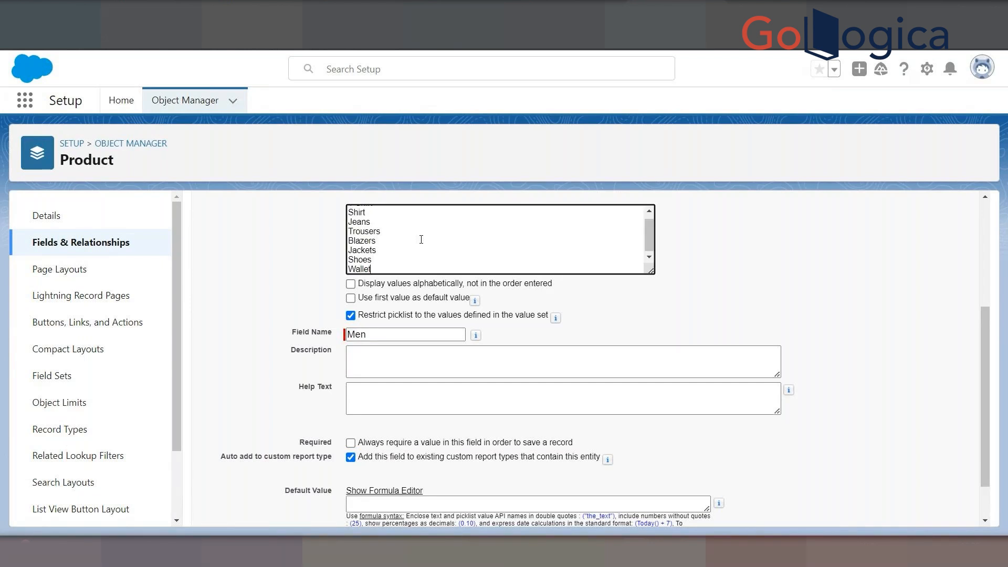
Copy the whole list of Men values into a new blank Notepad document and return to the field details in Salesforce
{"action": "key", "text": "shift+Up"}
{"action": "key", "text": "shift+Up"}
{"action": "key", "text": "shift+Up"}
{"action": "key", "text": "shift+Up"}
{"action": "key", "text": "shift+Up"}
{"action": "key", "text": "shift+Up"}
{"action": "key", "text": "shift+Up"}
{"action": "key", "text": "shift+Up"}
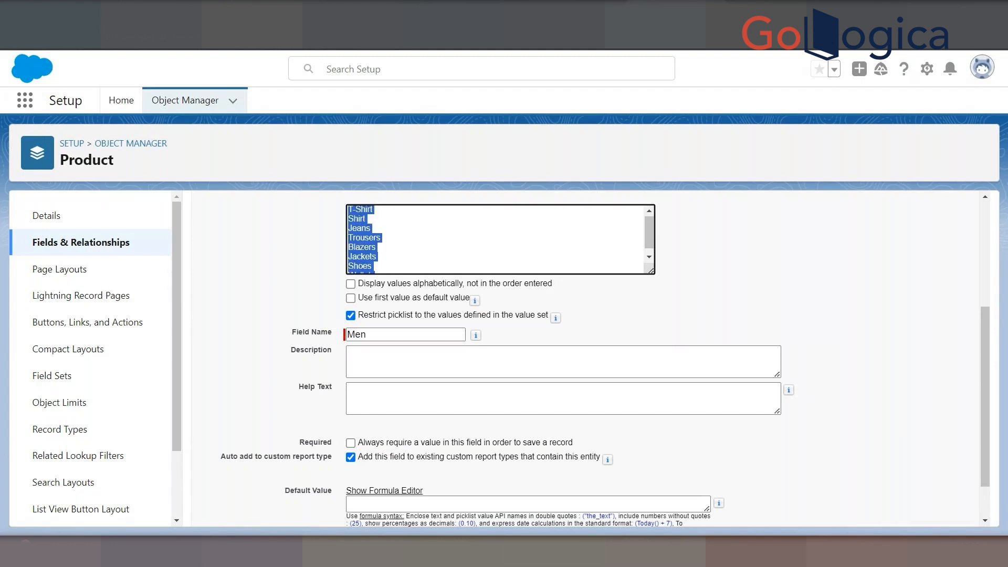
{"action": "key", "text": "super+s"}
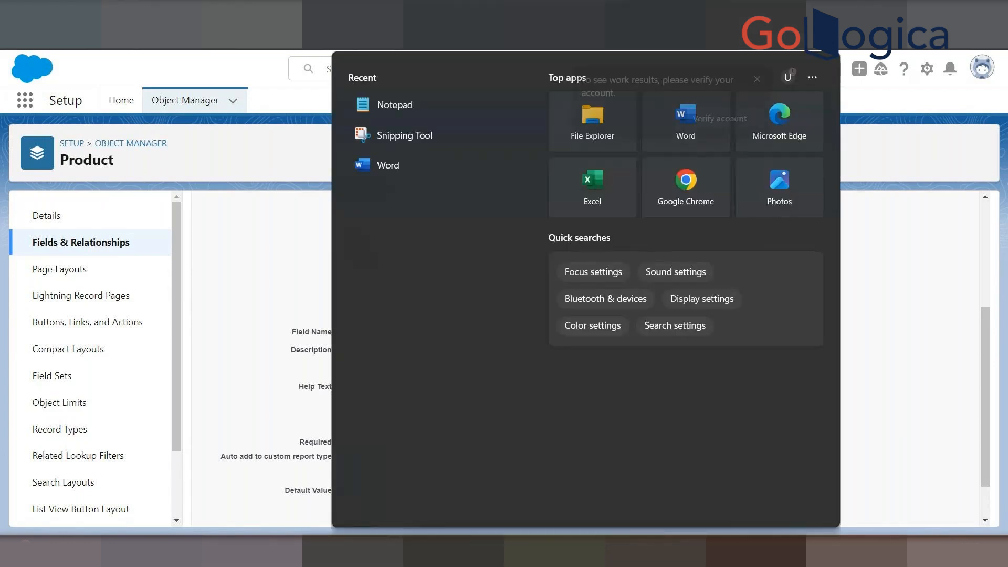
{"action": "left_click", "coordinate": [382, 115]}
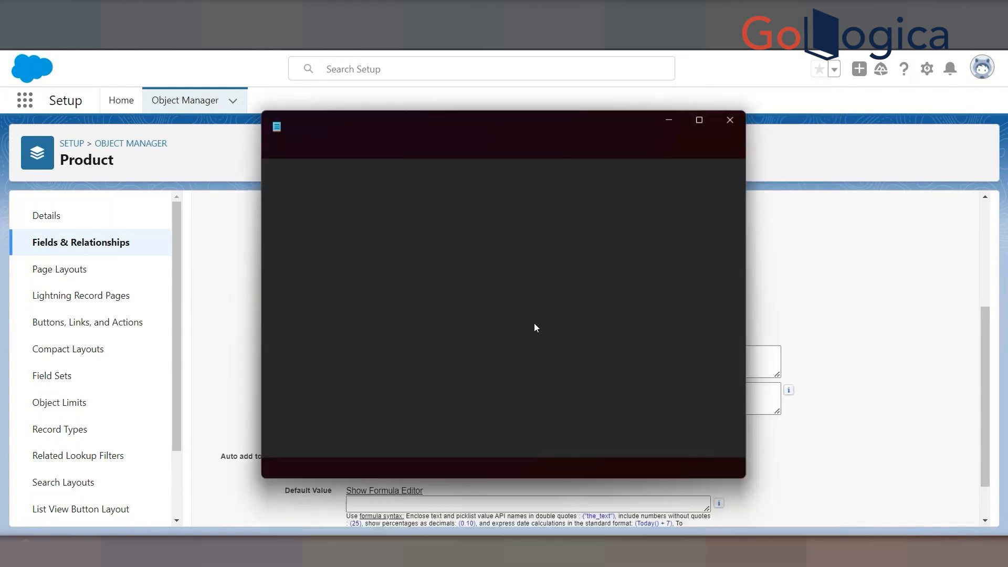
{"action": "left_click", "coordinate": [723, 120]}
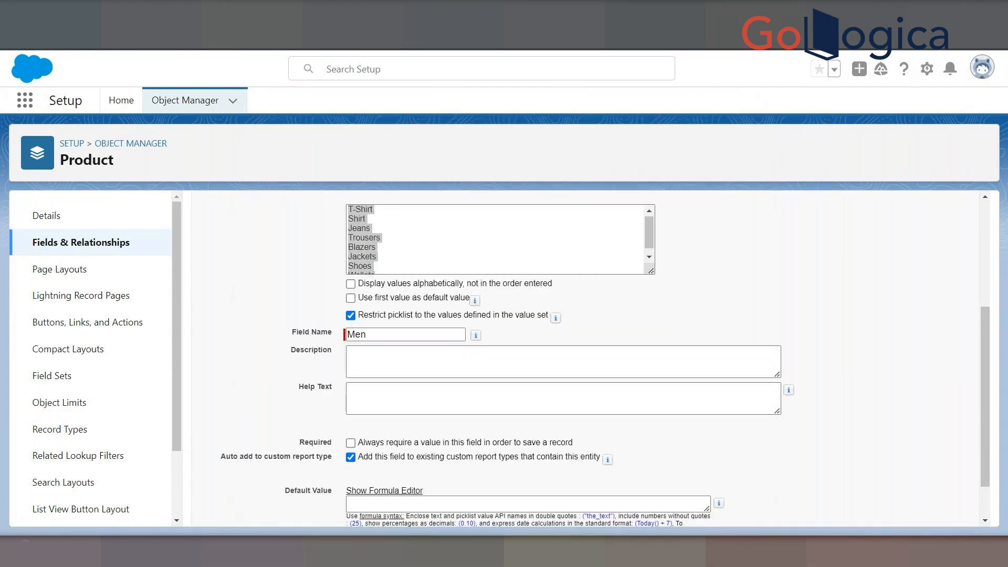
{"action": "left_click", "coordinate": [388, 551]}
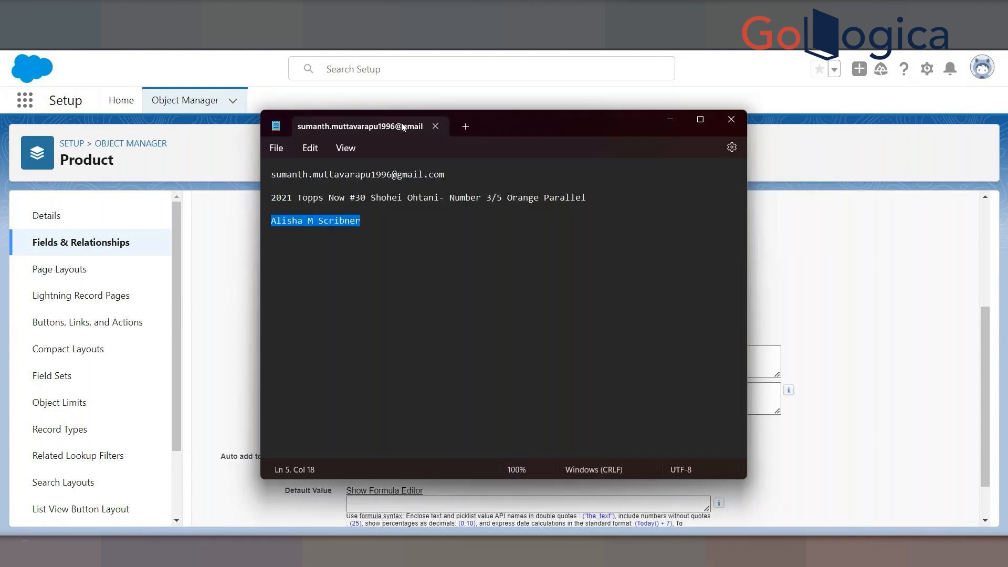
{"action": "left_click", "coordinate": [463, 126]}
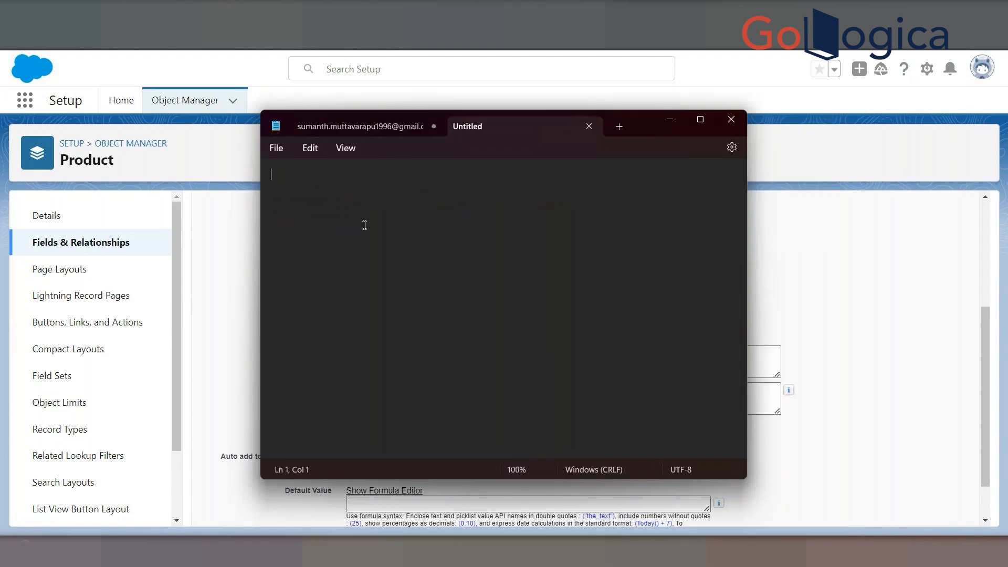
{"action": "type", "text": "T-Shirt Shirt Jeans Trousers Blazers Jackets Shoes Wallets"}
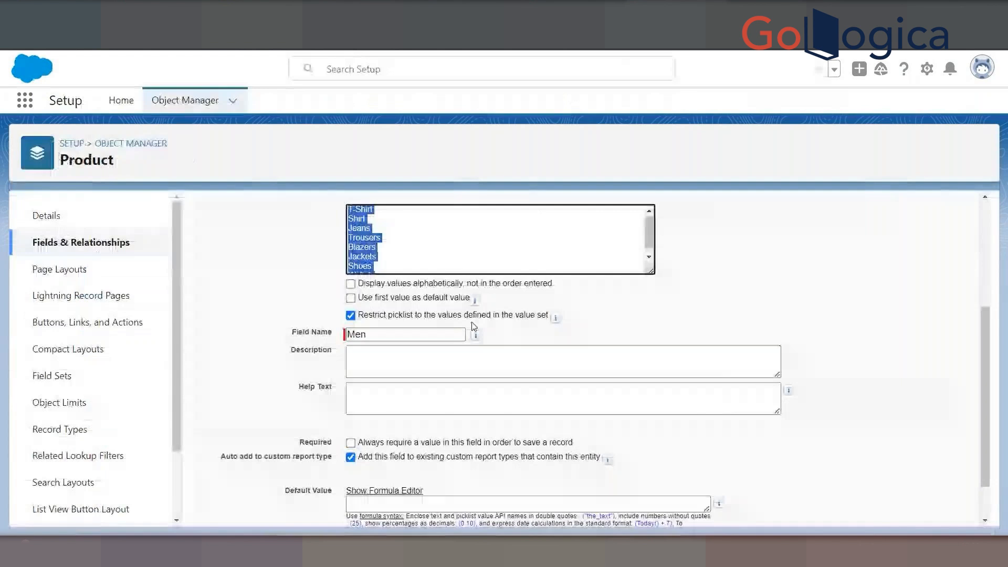
{"action": "scroll", "coordinate": [474, 326], "scroll_direction": "down", "scroll_amount": 1}
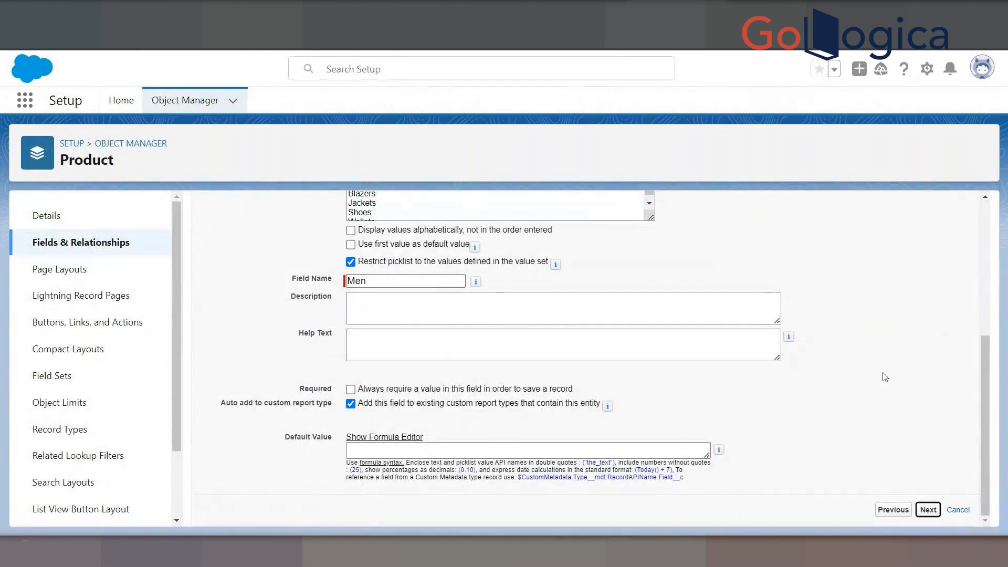
Keep the default field-level security and page layouts for the Men field, save it and start another new field
{"action": "left_click", "coordinate": [984, 348]}
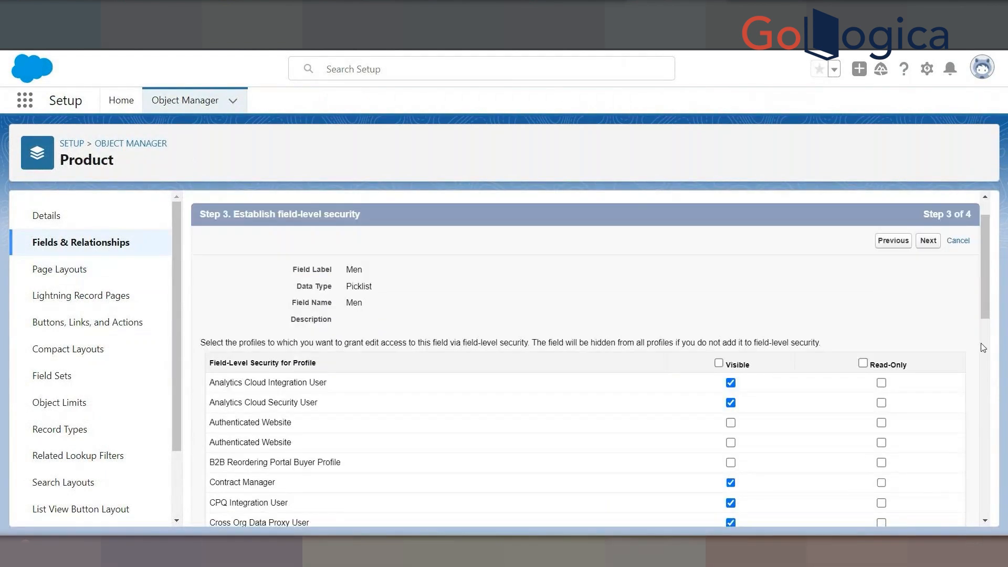
{"action": "scroll", "coordinate": [909, 324], "scroll_direction": "down", "scroll_amount": 2}
{"action": "scroll", "coordinate": [727, 283], "scroll_direction": "down", "scroll_amount": 10}
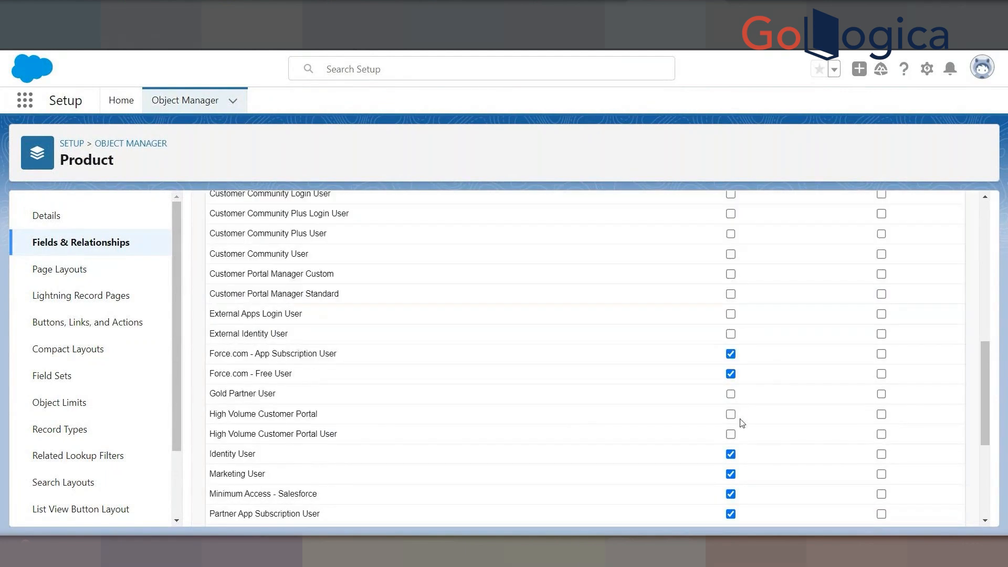
{"action": "scroll", "coordinate": [741, 357], "scroll_direction": "up", "scroll_amount": 5}
{"action": "scroll", "coordinate": [745, 329], "scroll_direction": "up", "scroll_amount": 8}
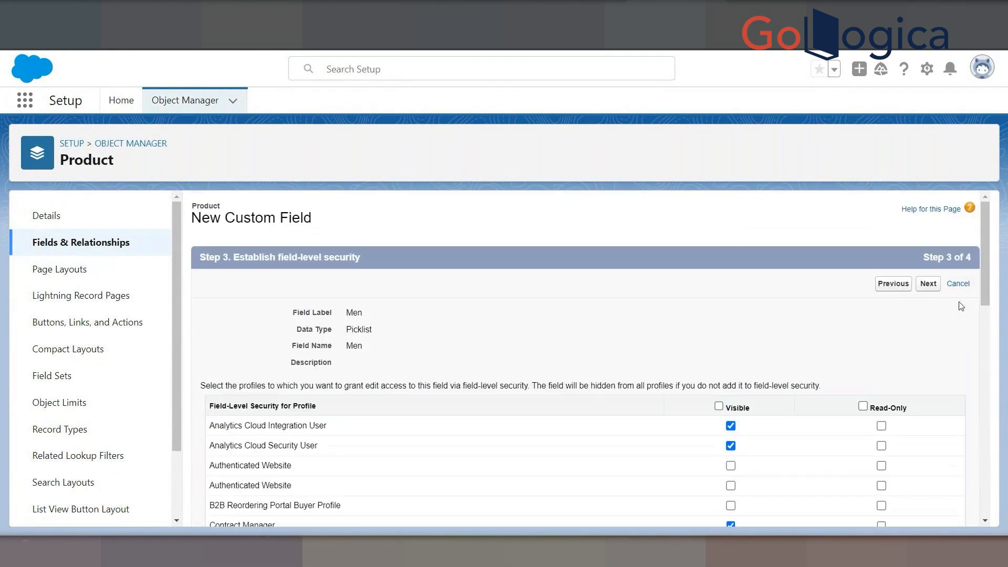
{"action": "left_click", "coordinate": [925, 283]}
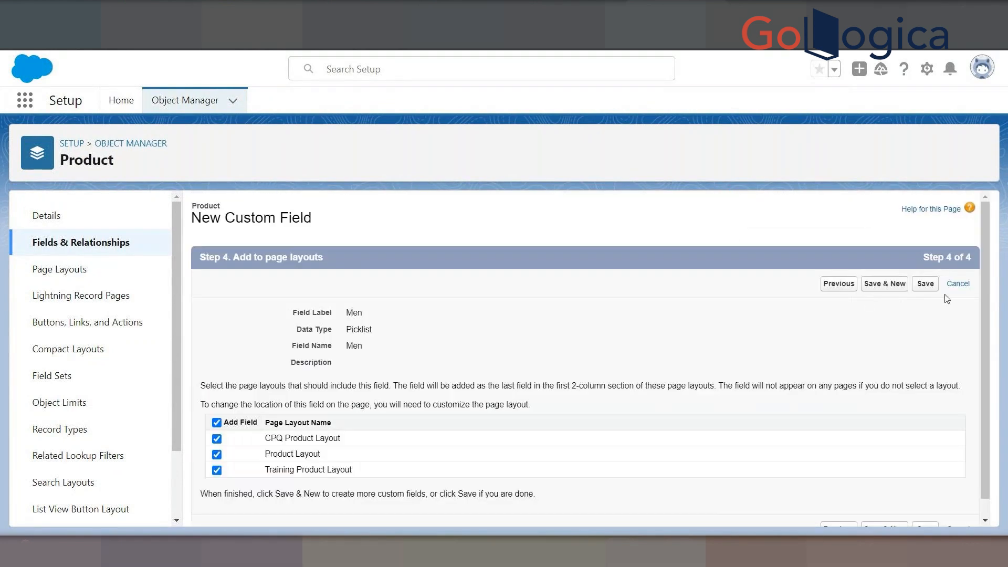
{"action": "left_click", "coordinate": [878, 287]}
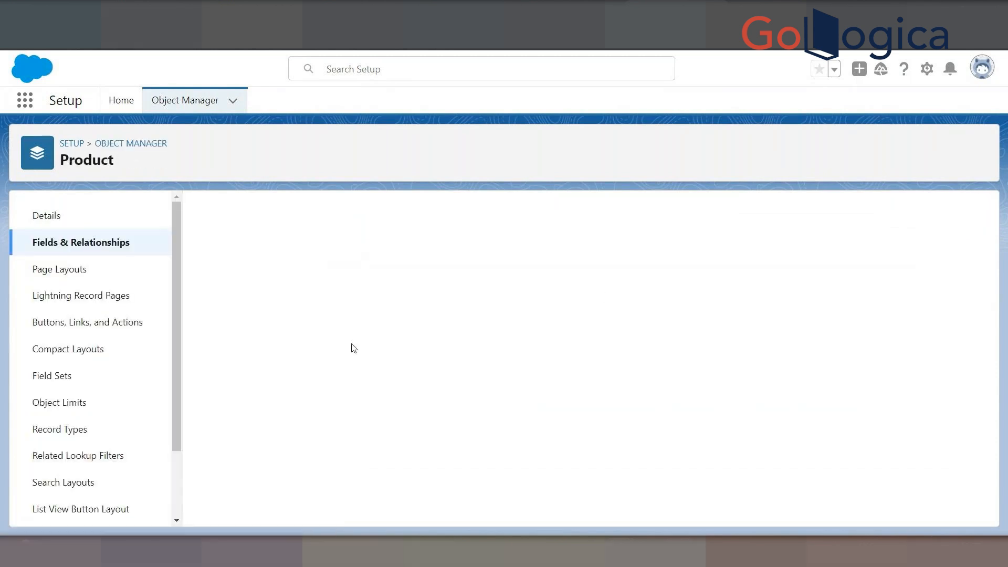
Choose the Picklist data type for the new Product field and proceed to its details
{"action": "scroll", "coordinate": [251, 441], "scroll_direction": "down", "scroll_amount": 3}
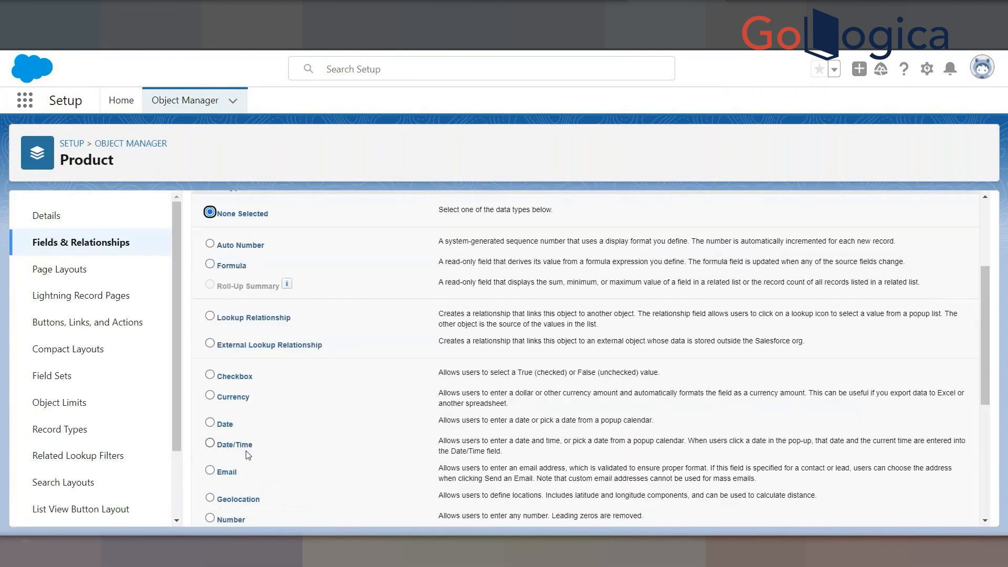
{"action": "scroll", "coordinate": [247, 455], "scroll_direction": "down", "scroll_amount": 2}
{"action": "left_click", "coordinate": [210, 474]}
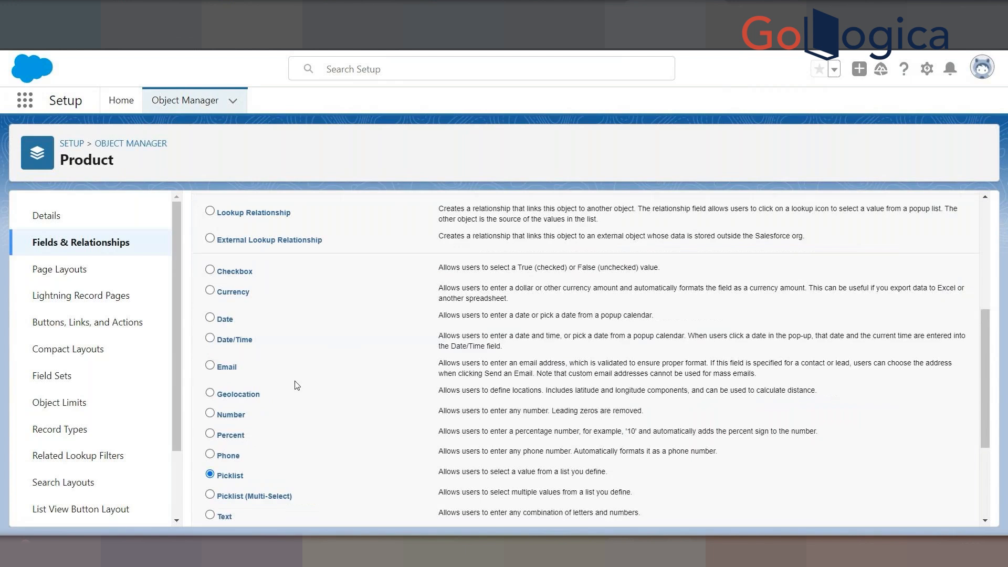
{"action": "scroll", "coordinate": [298, 386], "scroll_direction": "down", "scroll_amount": 3}
{"action": "scroll", "coordinate": [880, 335], "scroll_direction": "up", "scroll_amount": 5}
{"action": "scroll", "coordinate": [880, 337], "scroll_direction": "down", "scroll_amount": 5}
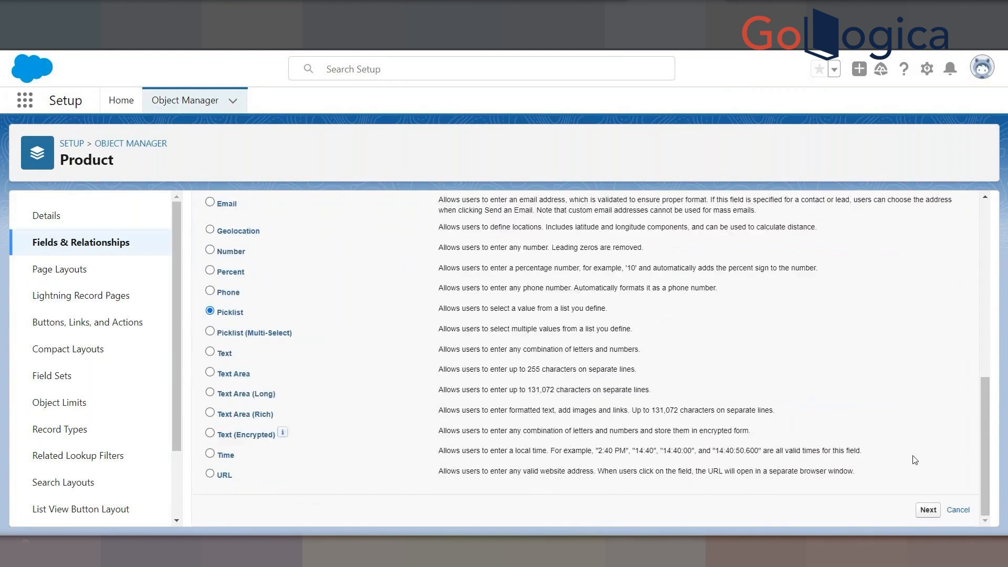
{"action": "left_click", "coordinate": [927, 509]}
Label the new field Women and choose to enter its own values, each on a new line
{"action": "left_click", "coordinate": [391, 319]}
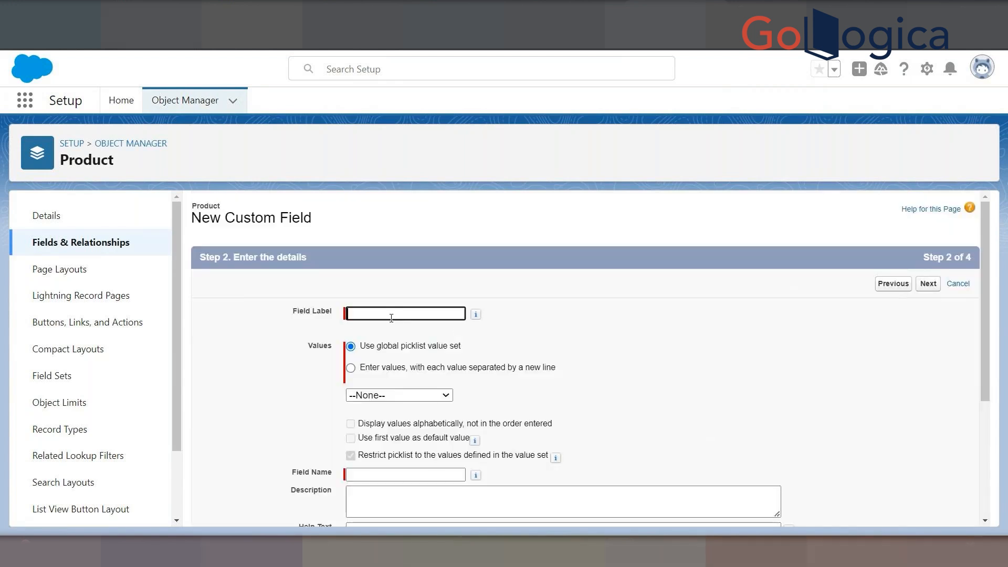
{"action": "type", "text": "Women"}
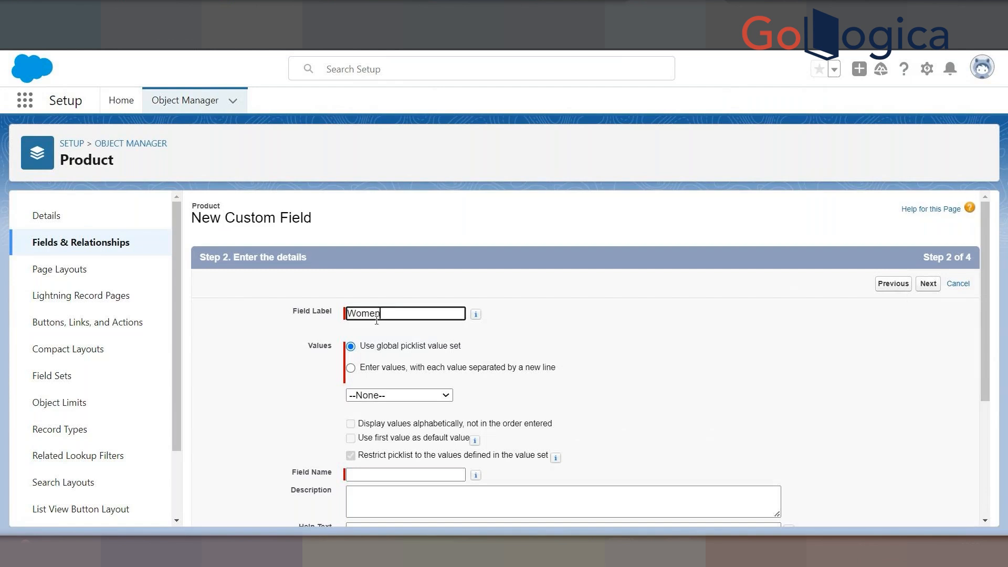
{"action": "left_click", "coordinate": [351, 369]}
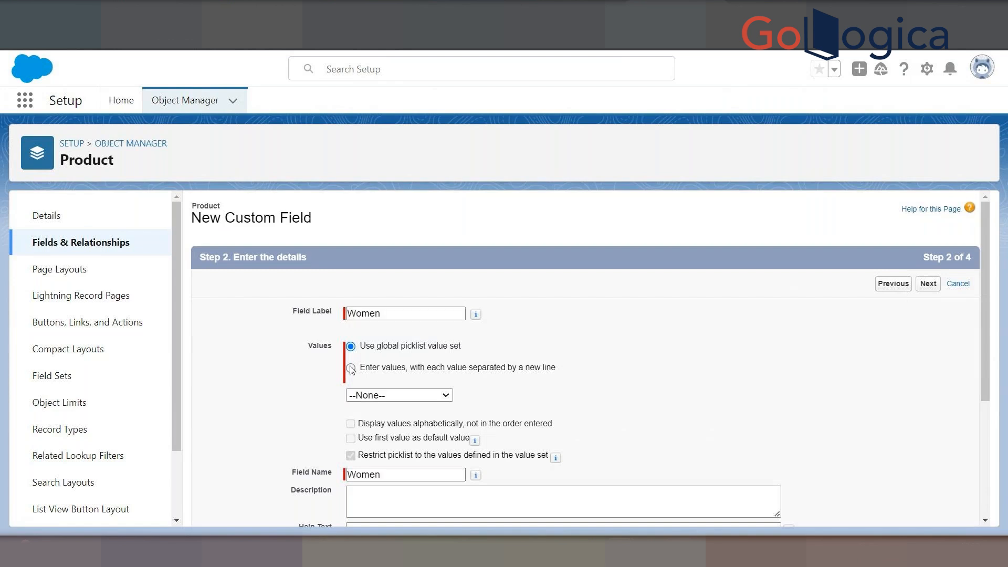
{"action": "left_click", "coordinate": [364, 416]}
Paste the copied Men values into the Women field's value list and replace the last value, Wallets, with Bags
{"action": "key", "text": "ctrl+v"}
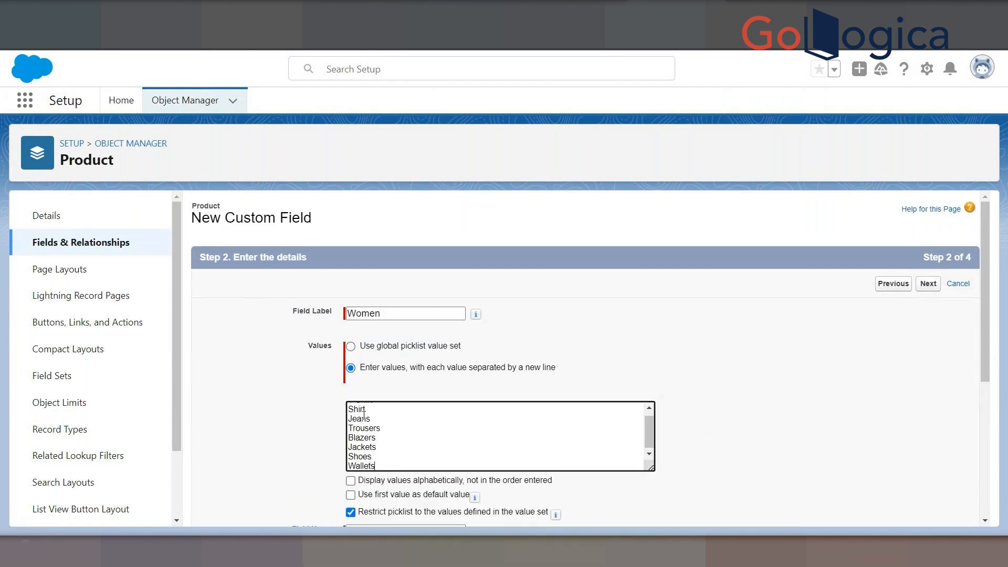
{"action": "key", "text": "BackSpace"}
{"action": "key", "text": "BackSpace"}
{"action": "key", "text": "BackSpace"}
{"action": "key", "text": "BackSpace"}
{"action": "key", "text": "BackSpace"}
{"action": "key", "text": "BackSpace"}
{"action": "key", "text": "BackSpace"}
{"action": "type", "text": "Pu"}
{"action": "key", "text": "BackSpace"}
{"action": "key", "text": "BackSpace"}
{"action": "type", "text": "Bags"}
Keep the default field-level security and page layouts for the Women field and save it
{"action": "left_click", "coordinate": [928, 284]}
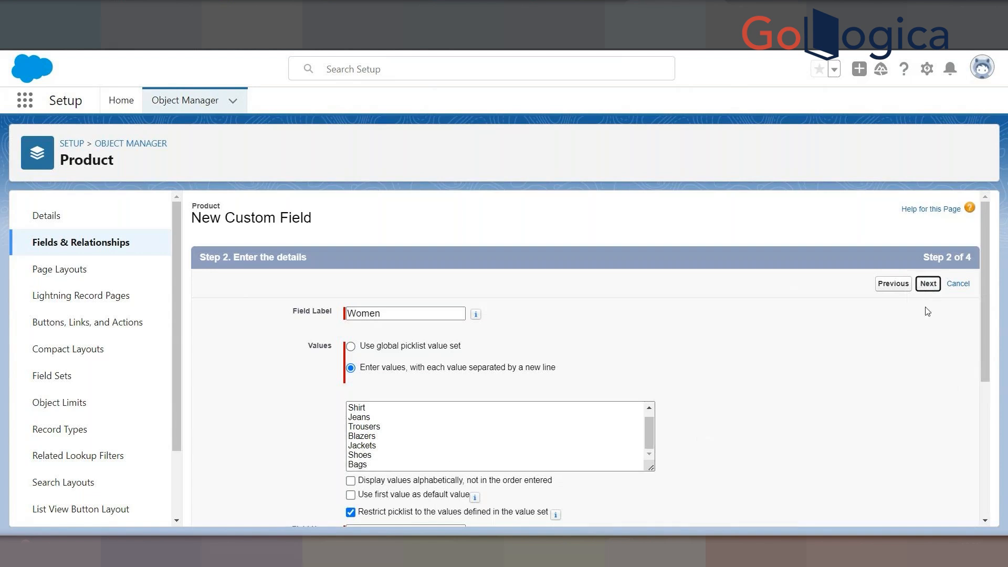
{"action": "scroll", "coordinate": [927, 318], "scroll_direction": "down", "scroll_amount": 4}
{"action": "scroll", "coordinate": [927, 318], "scroll_direction": "up", "scroll_amount": 4}
{"action": "left_click", "coordinate": [927, 284]}
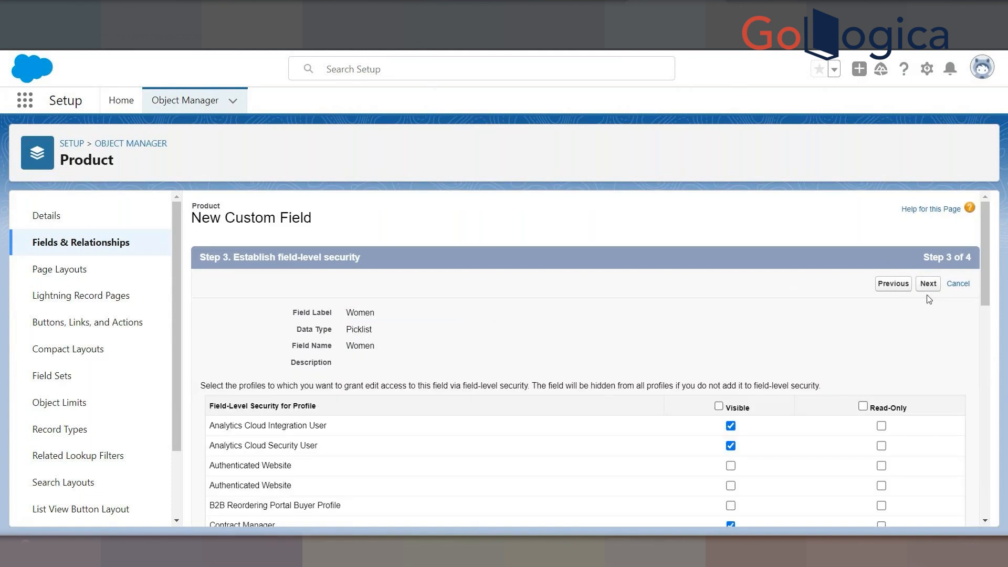
{"action": "left_click", "coordinate": [927, 284]}
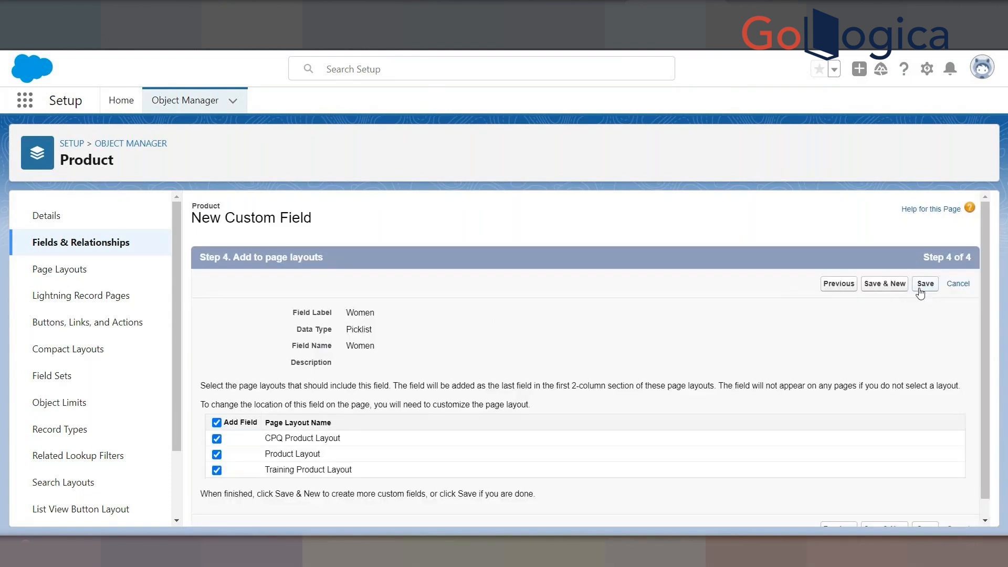
{"action": "left_click", "coordinate": [925, 284]}
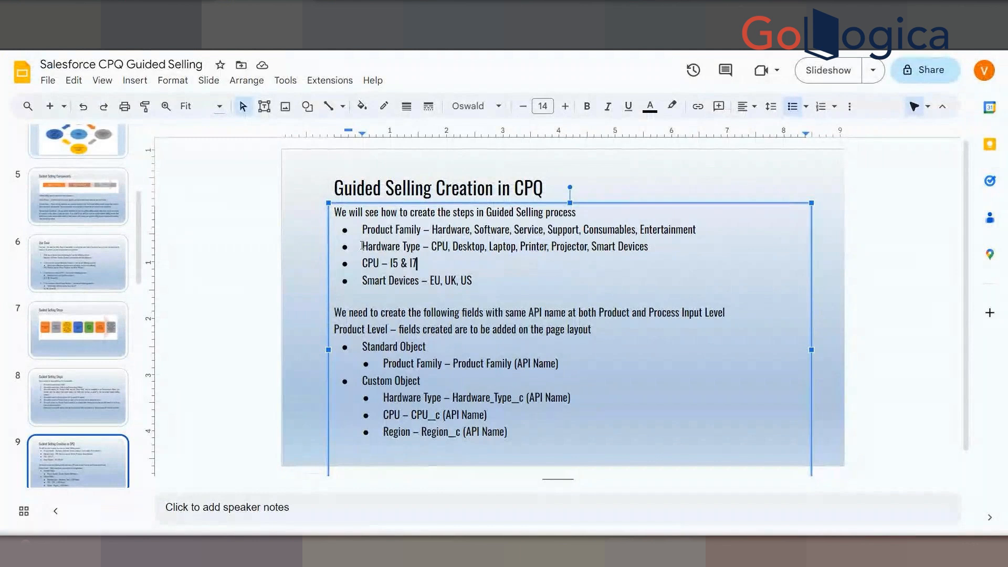
Review the Product Family and Hardware Type entries on the Guided Selling Creation in CPQ slide
{"action": "left_click_drag", "start_coordinate": [363, 246], "coordinate": [419, 244]}
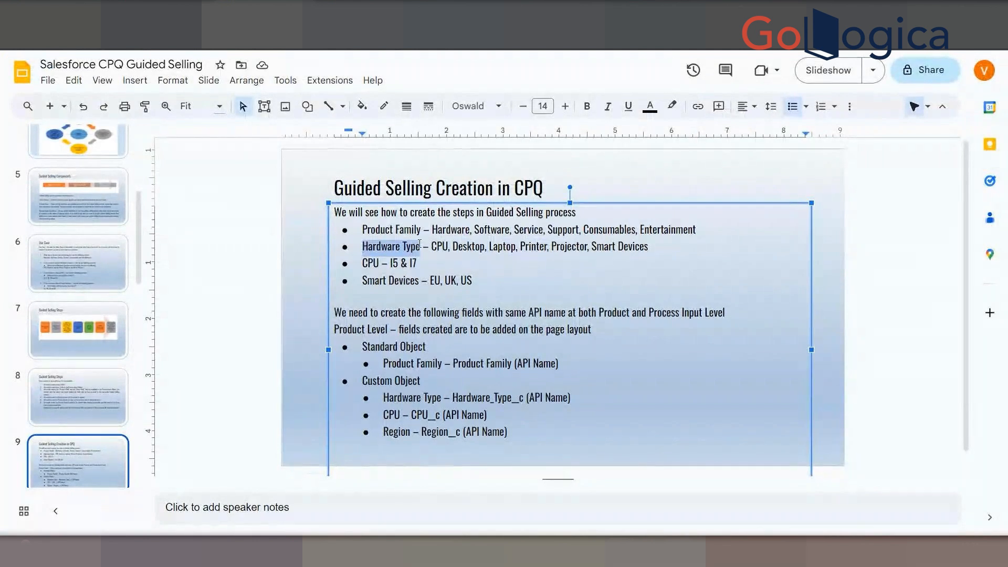
{"action": "left_click", "coordinate": [432, 247]}
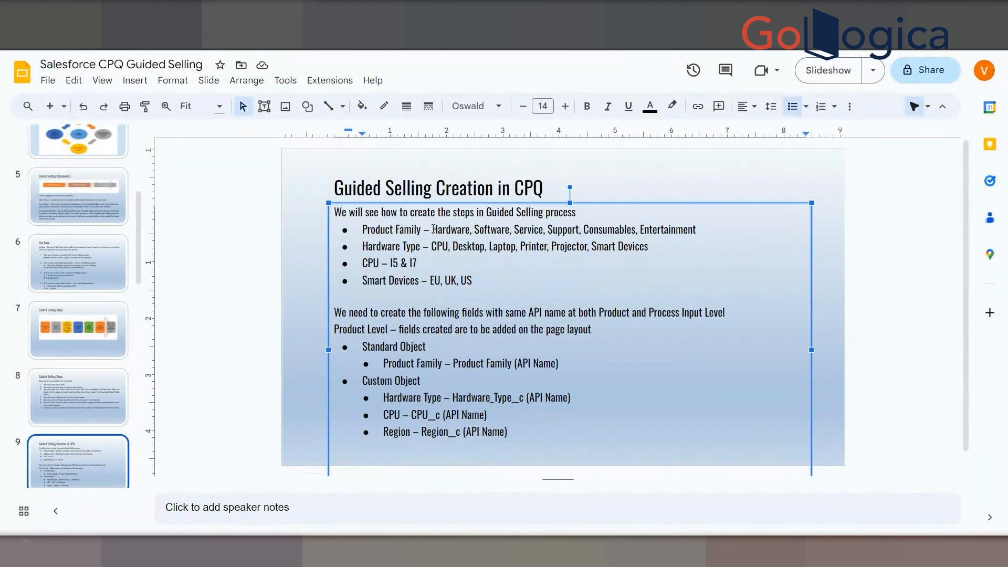
{"action": "left_click_drag", "start_coordinate": [434, 229], "coordinate": [467, 229]}
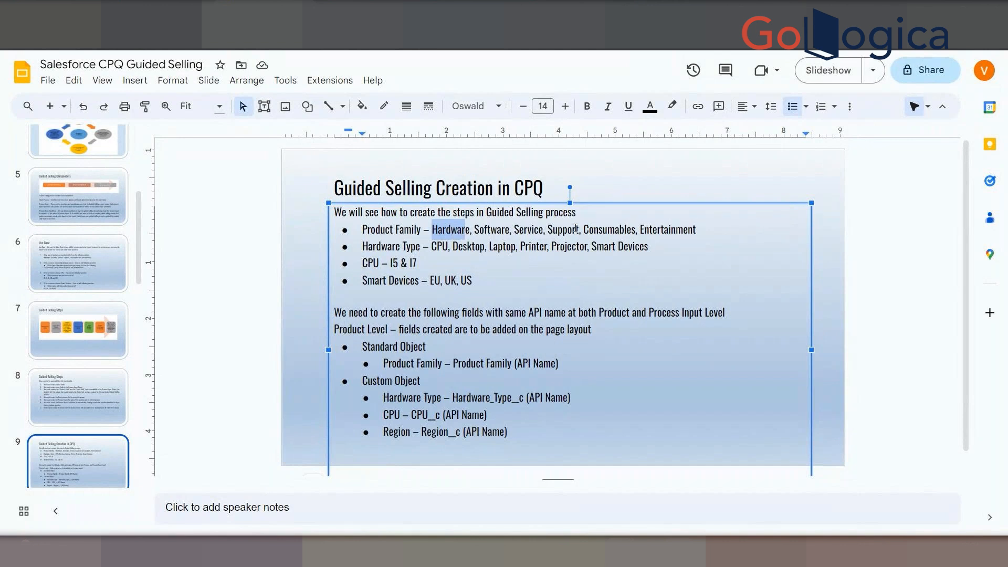
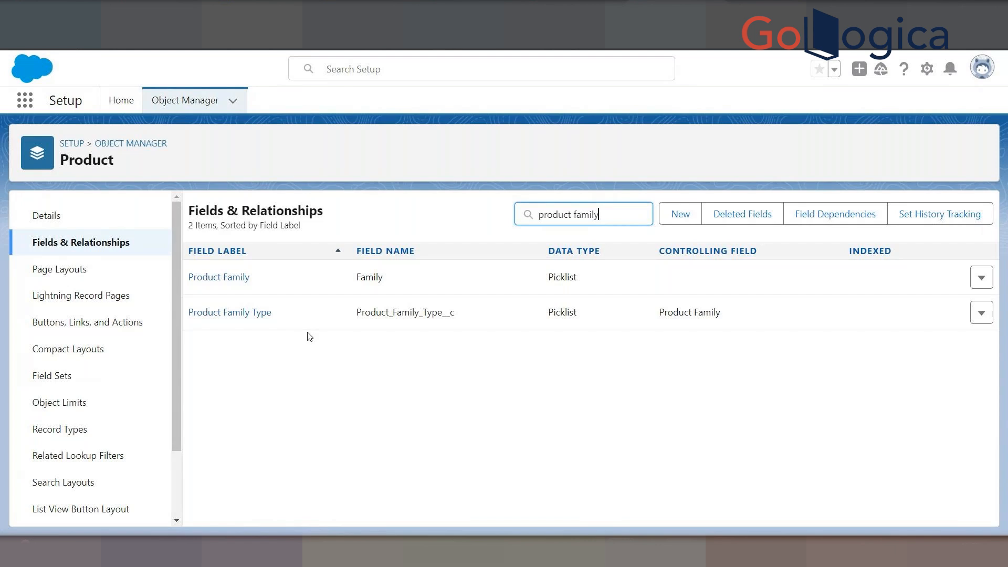
Compare the field names of Product Family and Product Family Type in the Product object's field list
{"action": "left_click_drag", "start_coordinate": [455, 317], "coordinate": [357, 317]}
{"action": "left_click", "coordinate": [439, 368]}
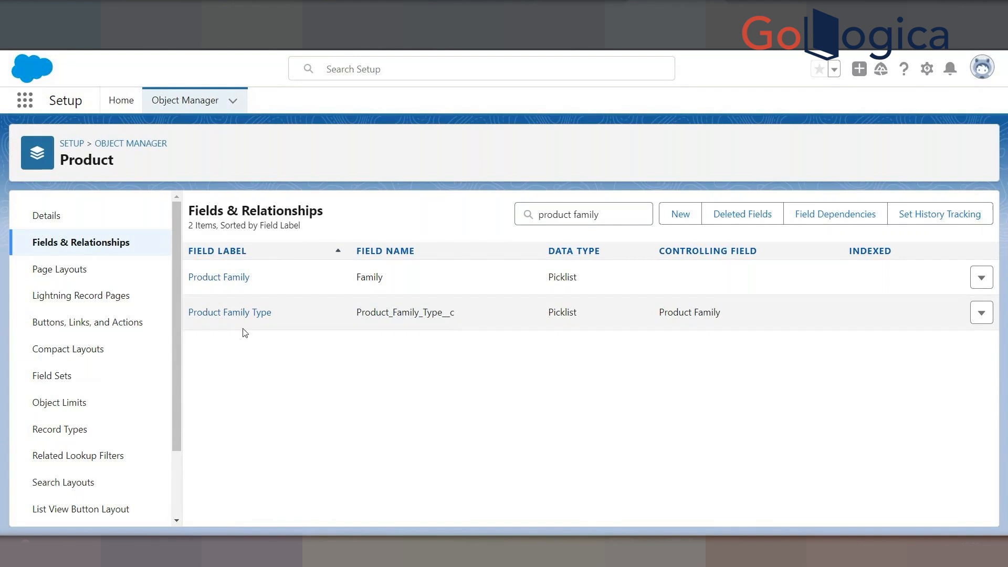
{"action": "left_click_drag", "start_coordinate": [189, 315], "coordinate": [459, 317]}
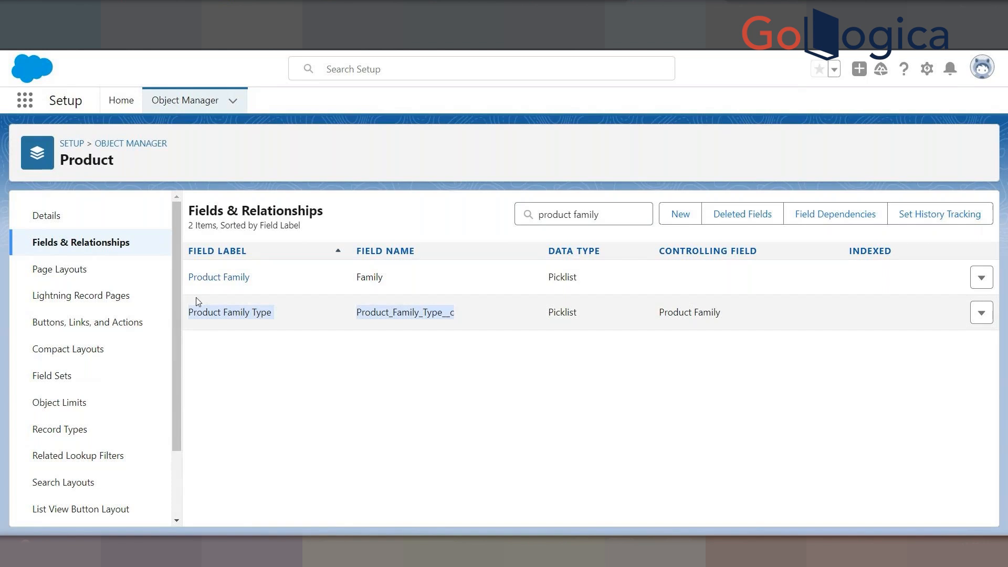
{"action": "left_click", "coordinate": [384, 280]}
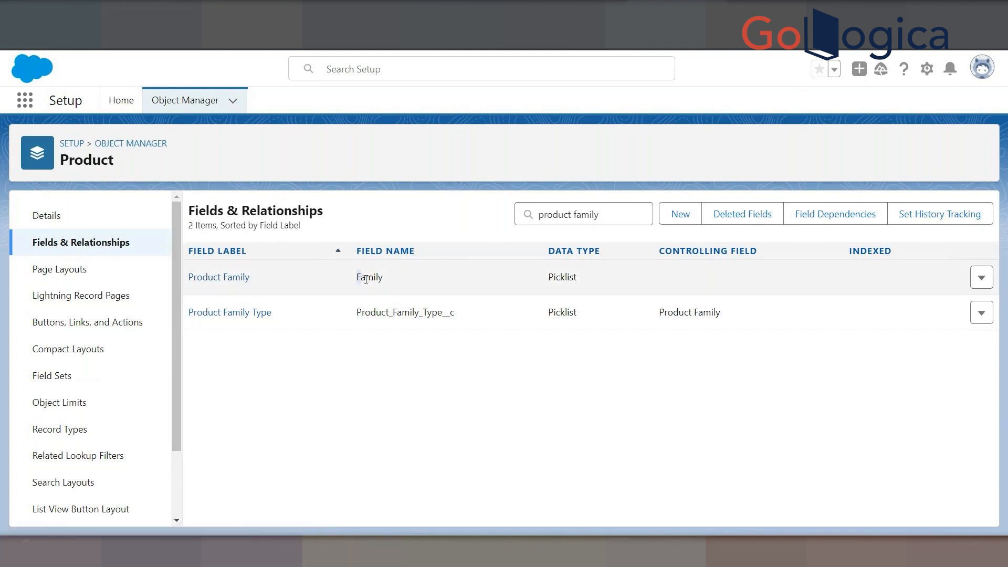
{"action": "double_click", "coordinate": [373, 277]}
Open the standard Product Family field and examine the API name of its Consumable picklist value
{"action": "left_click", "coordinate": [235, 279]}
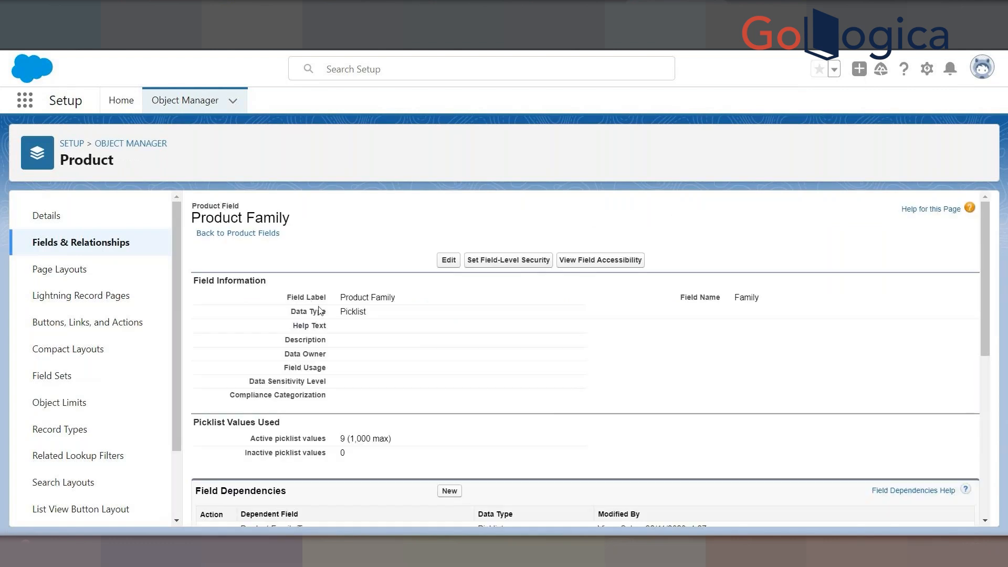
{"action": "scroll", "coordinate": [319, 311], "scroll_direction": "down", "scroll_amount": 6}
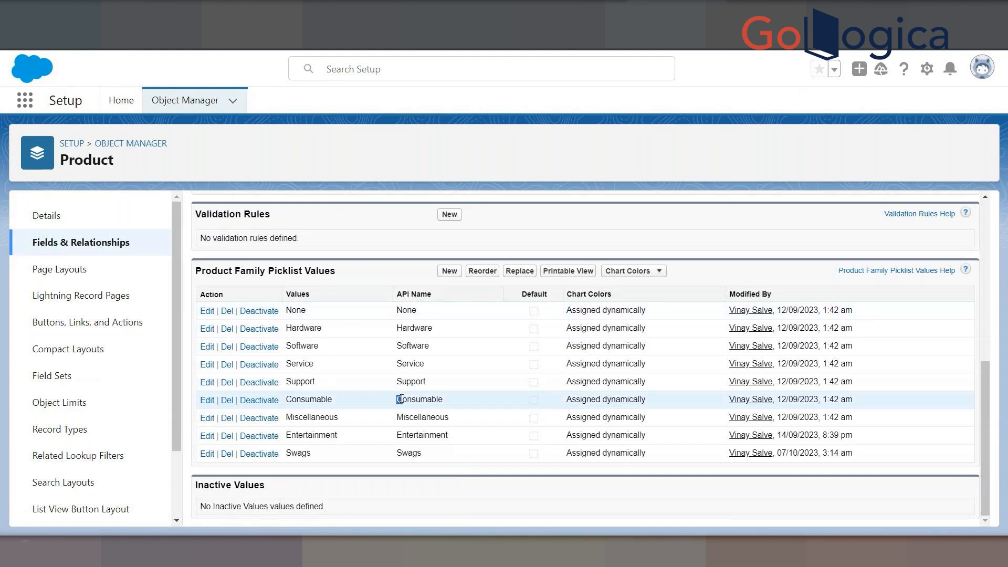
{"action": "left_click_drag", "start_coordinate": [397, 399], "coordinate": [443, 400]}
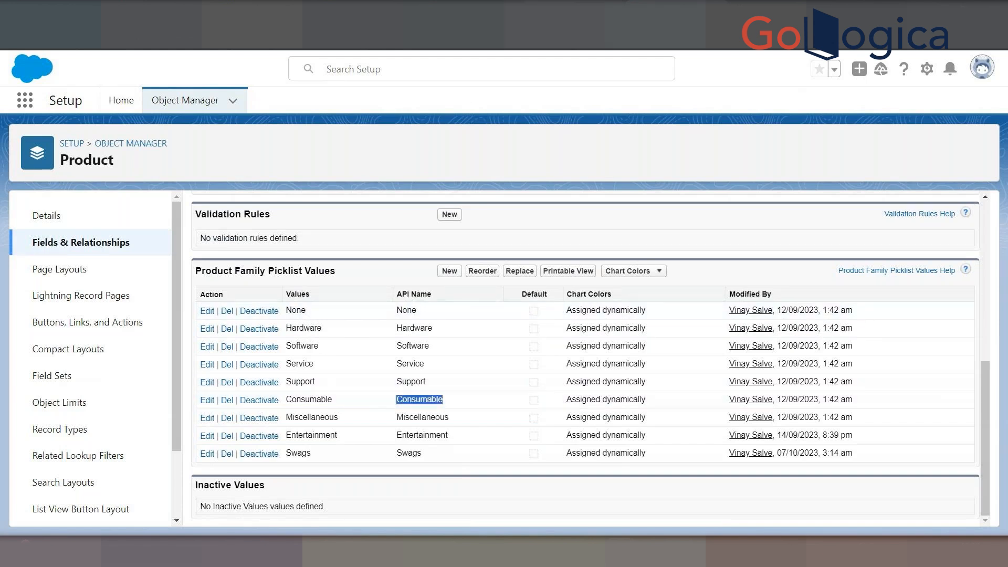
Switch to the Salesforce CPQ product list and check the Product Family of the products from T-Shirt up to Socks
{"action": "key", "text": "alt+Tab"}
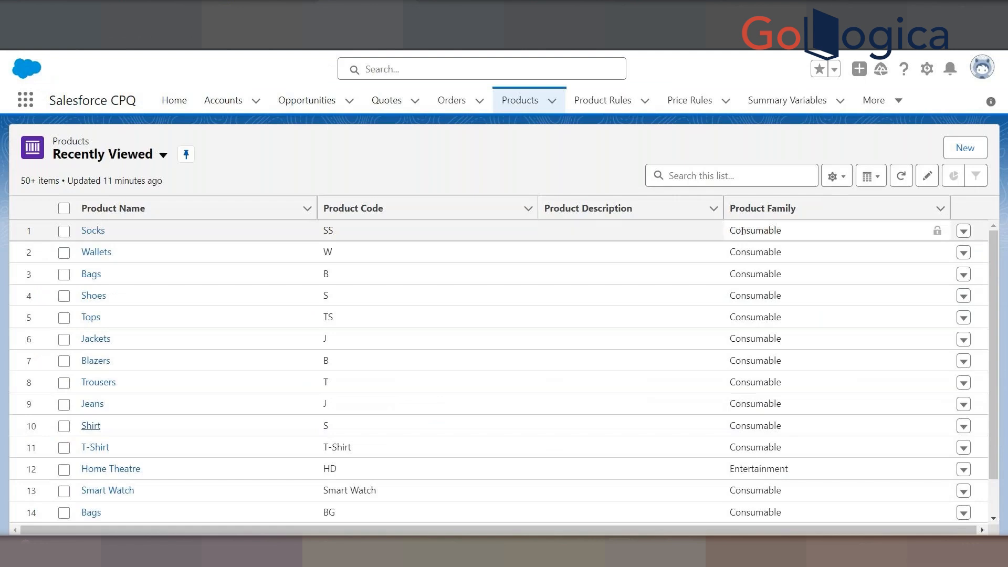
{"action": "left_click_drag", "start_coordinate": [757, 447], "coordinate": [738, 251]}
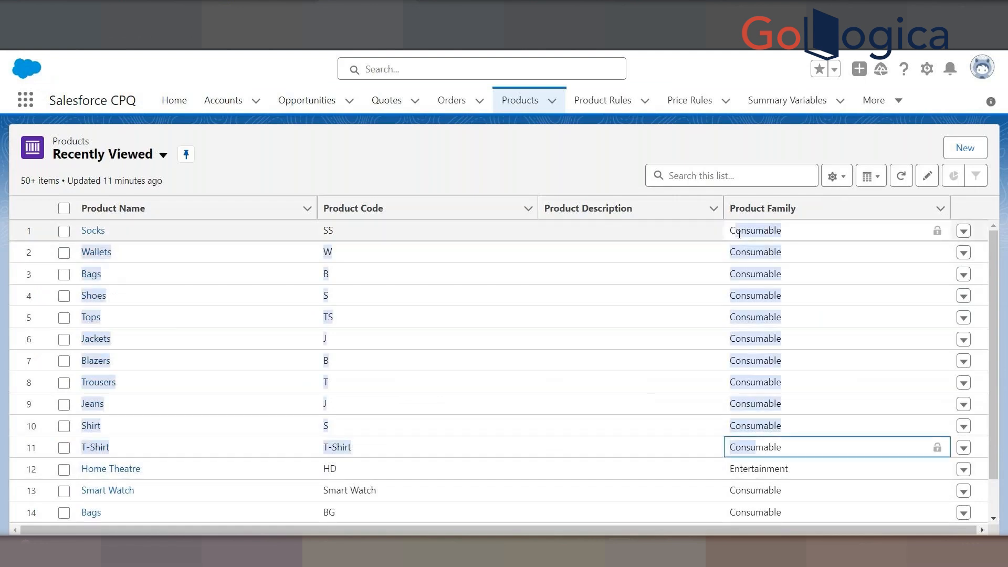
{"action": "left_click", "coordinate": [594, 183]}
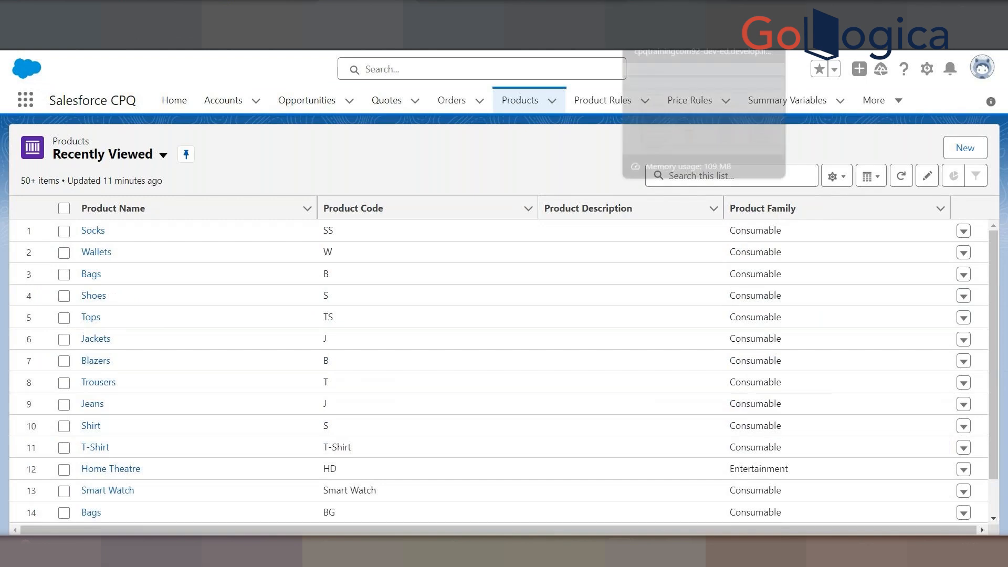
Switch to the Smart Watch product record and examine its Product Family label and value
{"action": "left_click", "coordinate": [547, 3]}
{"action": "left_click", "coordinate": [472, 3]}
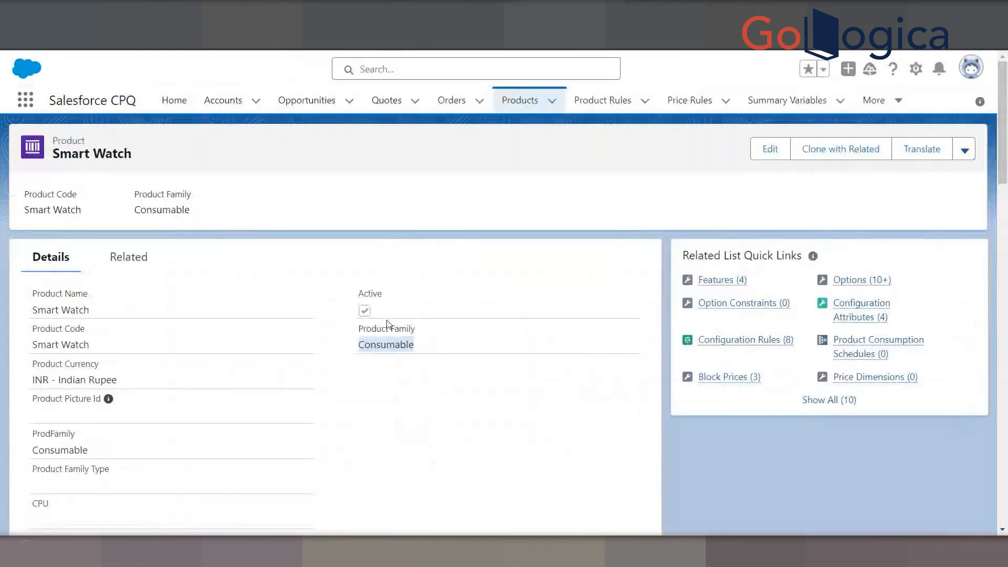
{"action": "left_click_drag", "start_coordinate": [361, 329], "coordinate": [423, 333]}
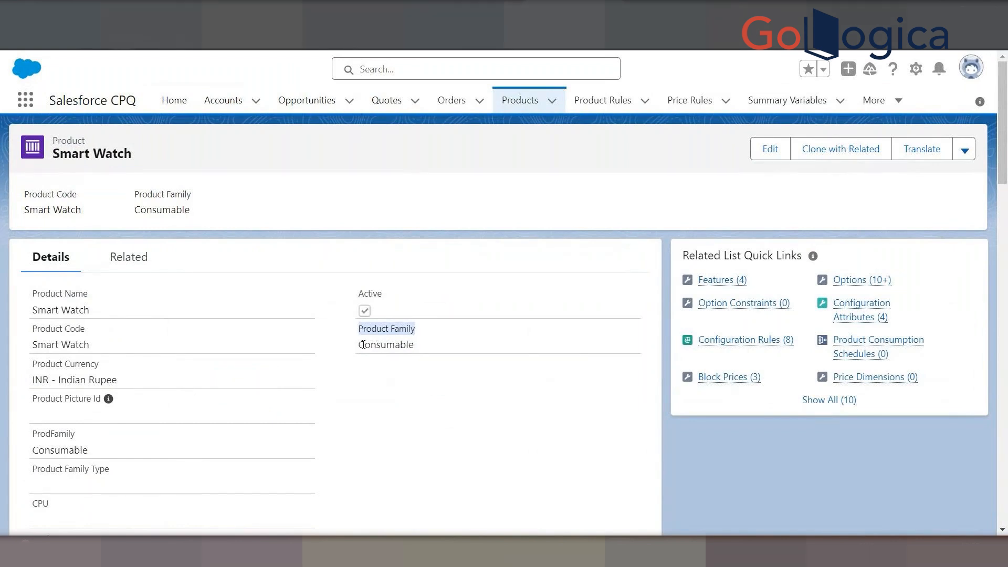
{"action": "left_click_drag", "start_coordinate": [360, 344], "coordinate": [414, 344]}
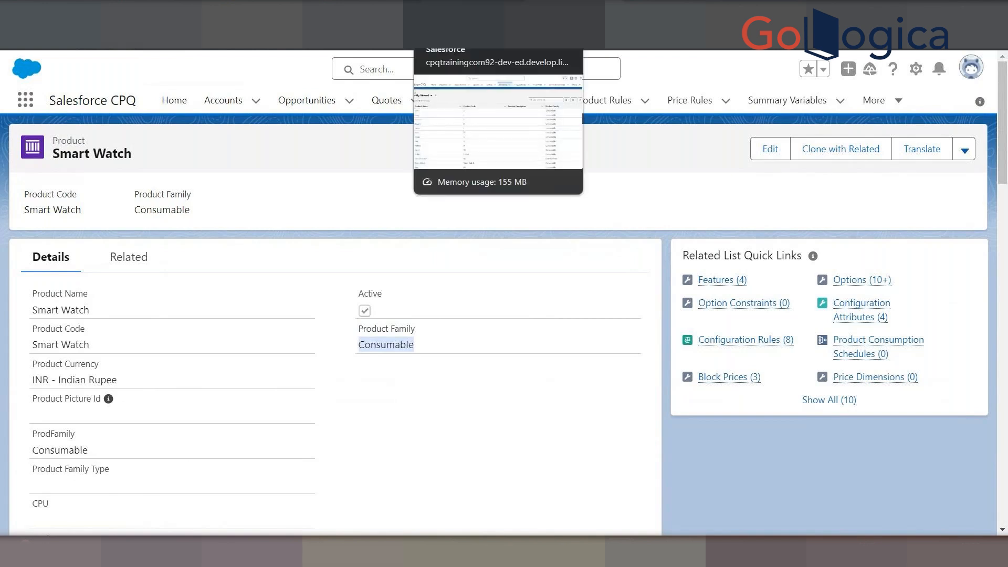
Revisit the Product Family picklist values in Setup and compare them with the Product Family line on the Guided Selling slide
{"action": "left_click", "coordinate": [656, 9]}
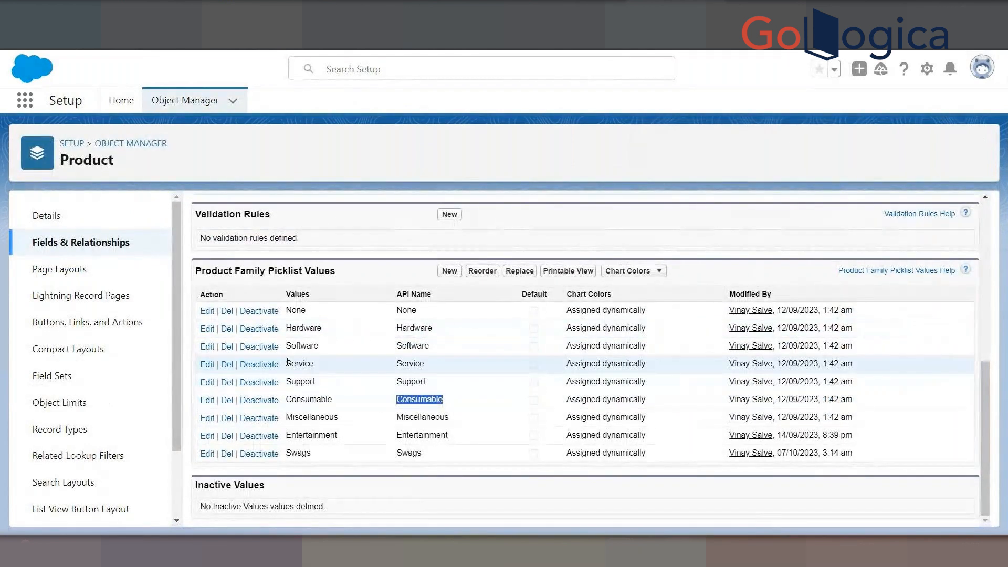
{"action": "left_click", "coordinate": [473, 10]}
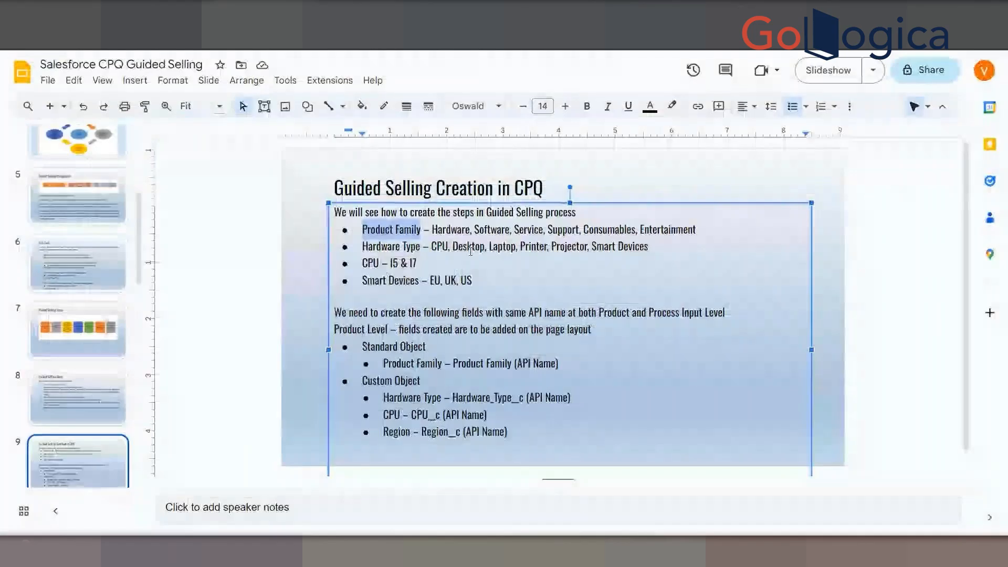
{"action": "left_click", "coordinate": [370, 229]}
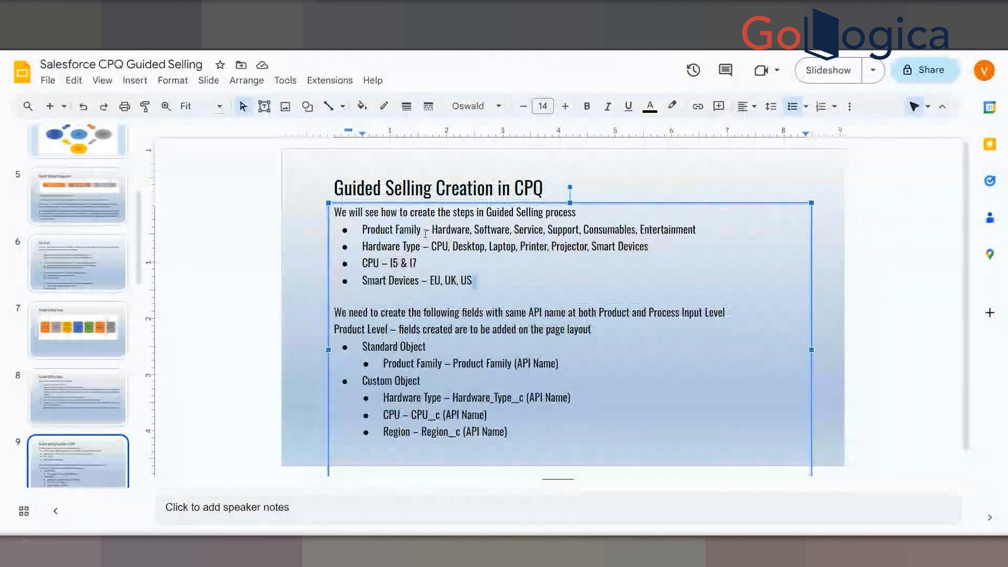
Review the slide's Product Family line, and open the T-Shirt, Bags, Socks and Shoes records from the Salesforce product list in separate browser tabs
{"action": "double_click", "coordinate": [387, 230]}
{"action": "left_click_drag", "start_coordinate": [432, 229], "coordinate": [531, 228]}
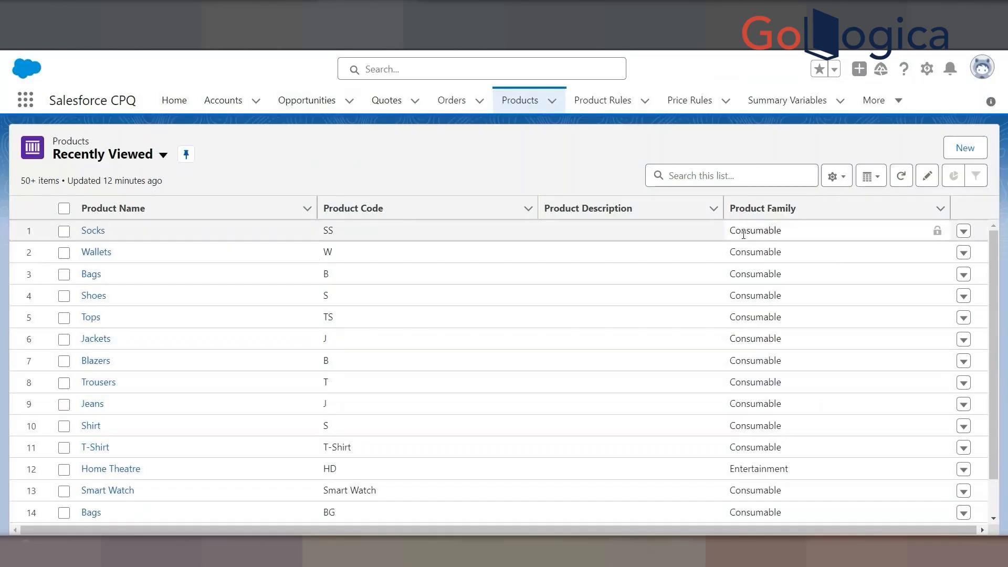
{"action": "right_click", "coordinate": [94, 452]}
{"action": "left_click", "coordinate": [160, 346]}
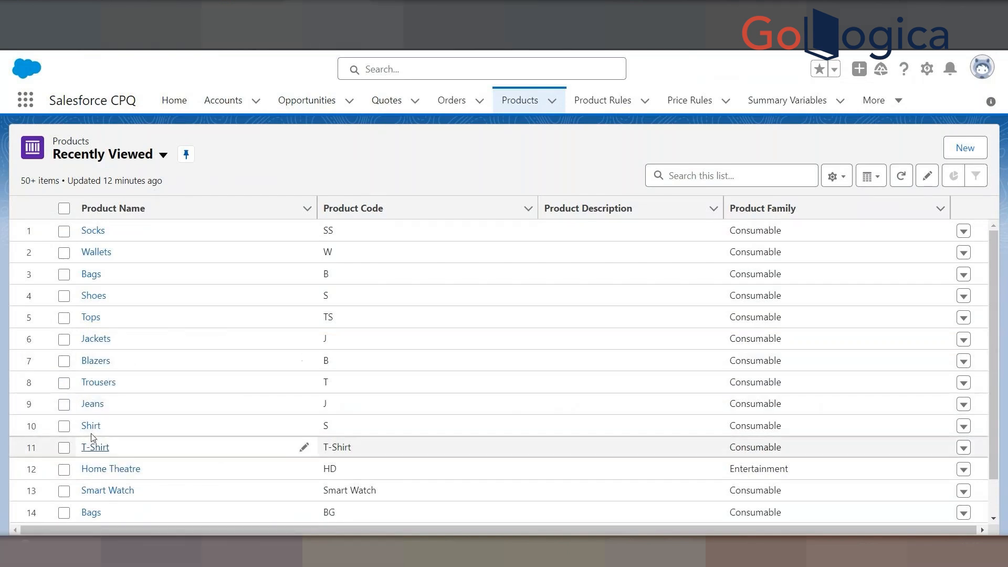
{"action": "right_click", "coordinate": [100, 277]}
{"action": "left_click", "coordinate": [121, 286]}
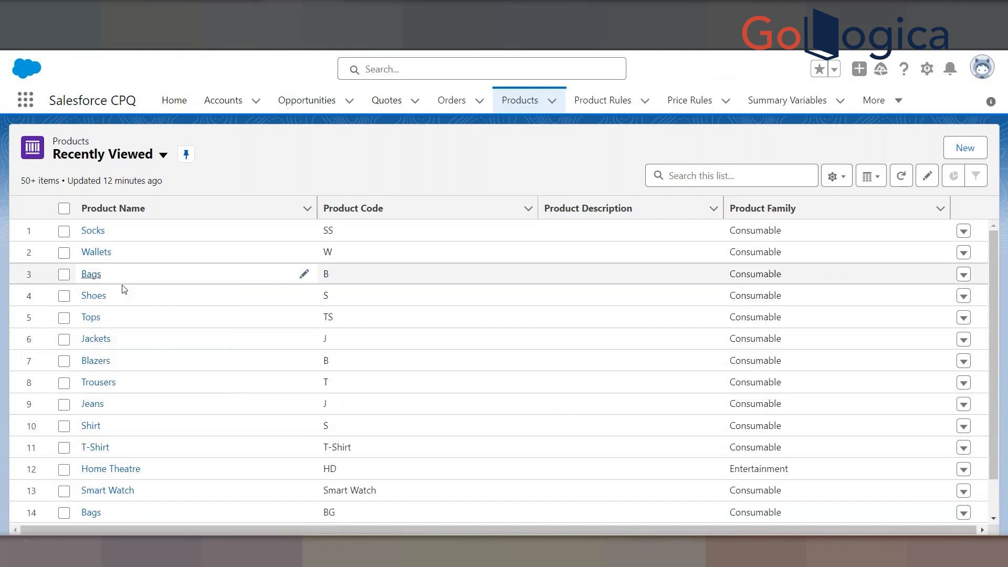
{"action": "right_click", "coordinate": [95, 233]}
{"action": "left_click", "coordinate": [135, 243]}
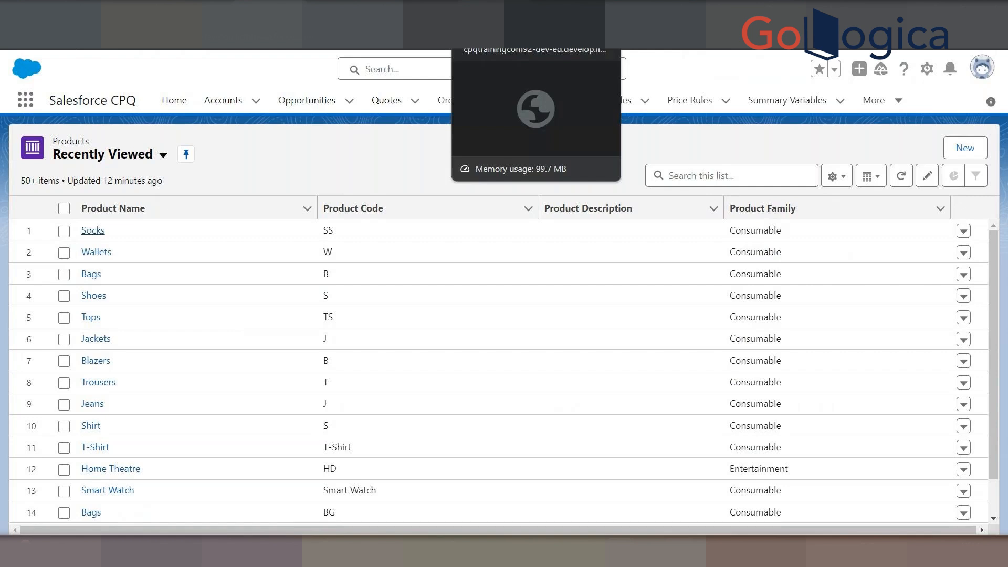
{"action": "right_click", "coordinate": [102, 298]}
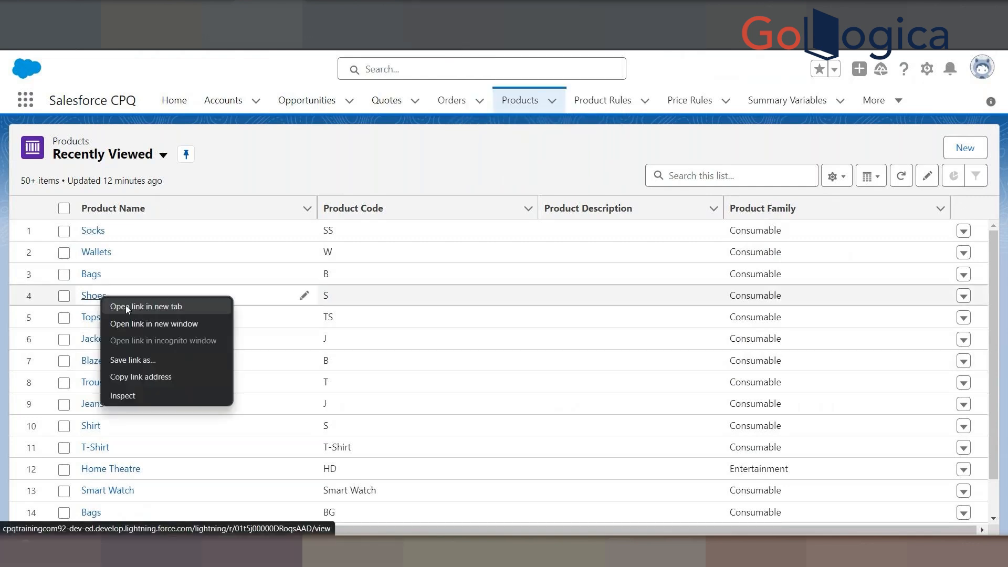
{"action": "left_click", "coordinate": [125, 306]}
Open the Shoes record for editing, check the available Product Family options, and cancel without saving
{"action": "left_click", "coordinate": [452, 99]}
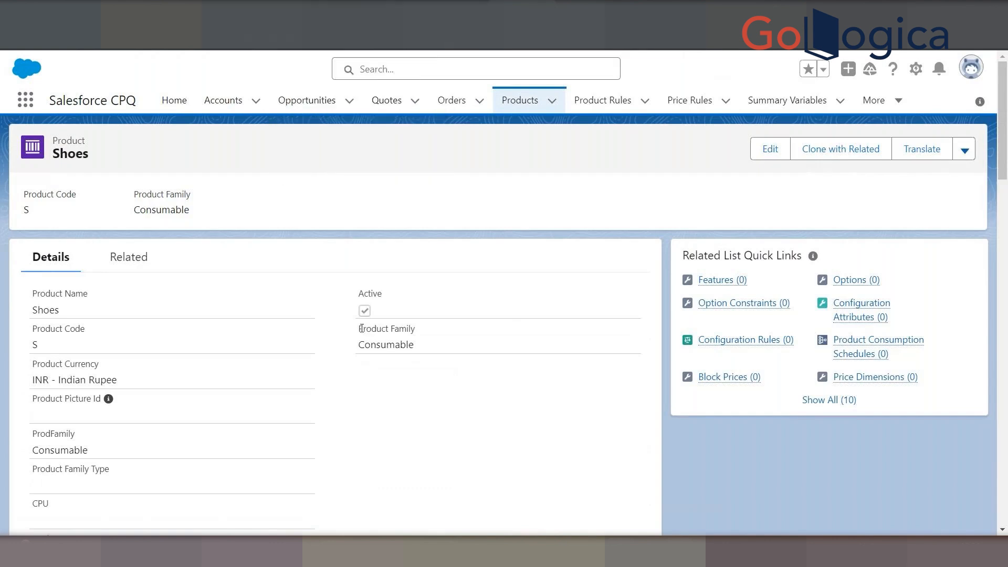
{"action": "left_click_drag", "start_coordinate": [360, 329], "coordinate": [423, 331]}
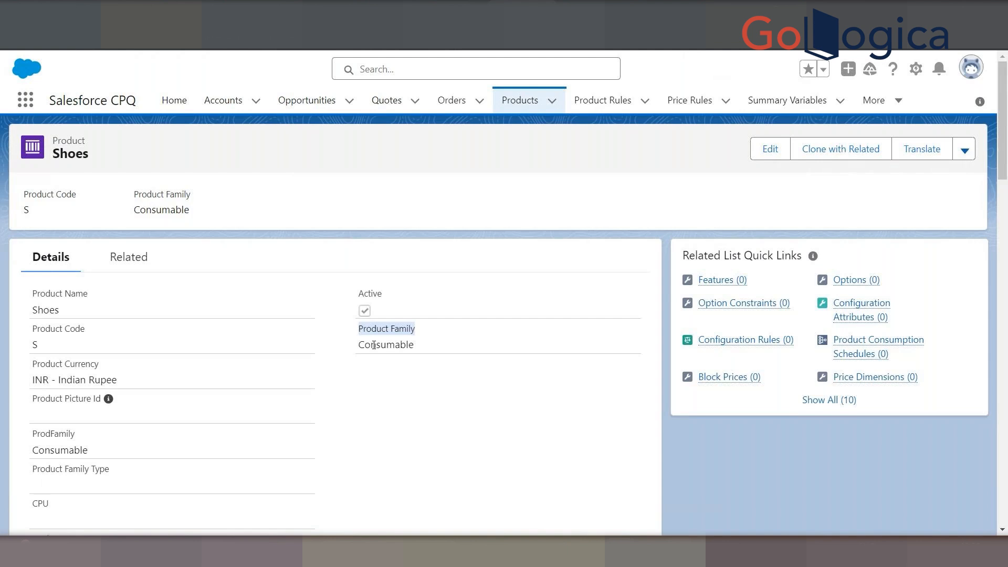
{"action": "left_click", "coordinate": [770, 149]}
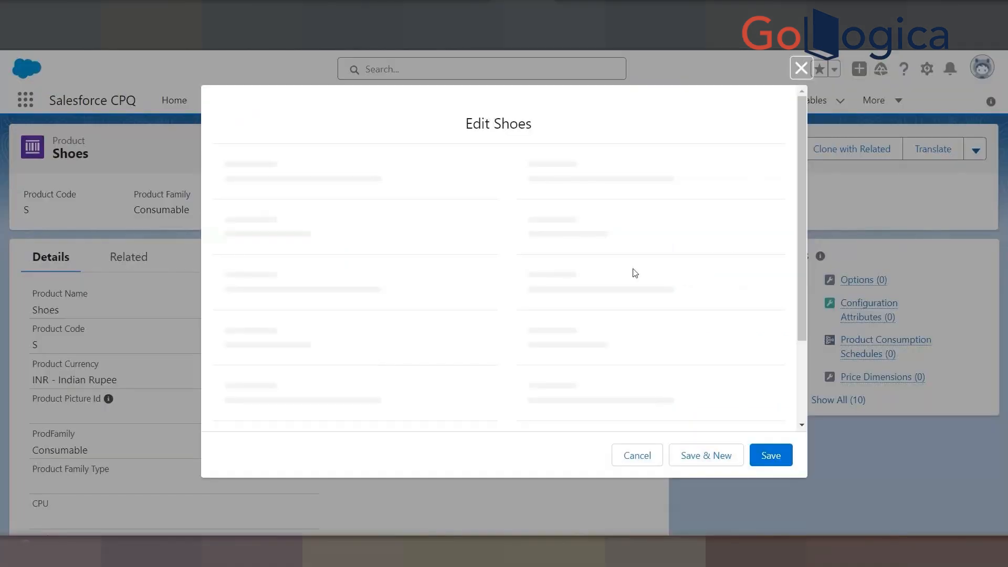
{"action": "left_click", "coordinate": [593, 221]}
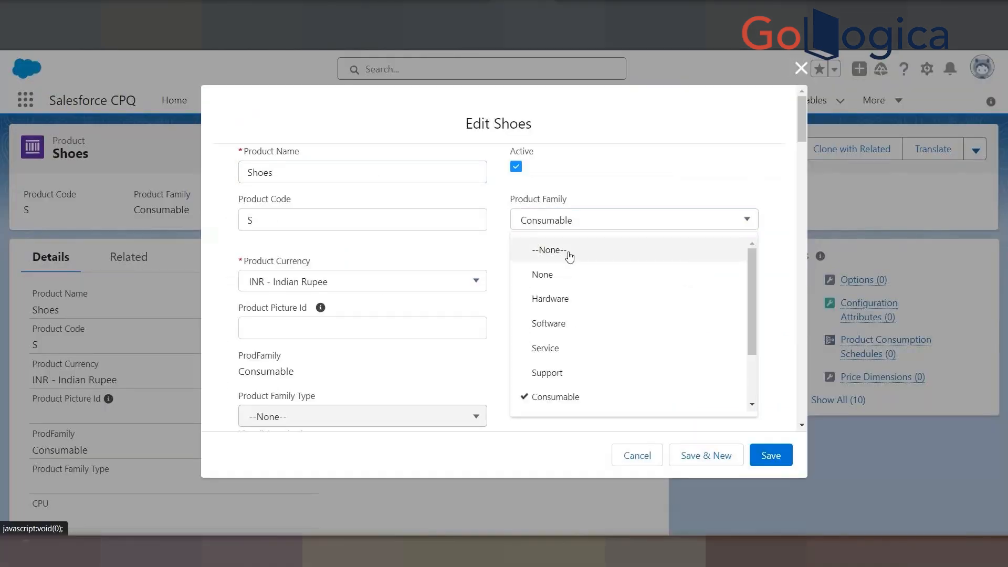
{"action": "scroll", "coordinate": [574, 355], "scroll_direction": "down", "scroll_amount": 2}
{"action": "scroll", "coordinate": [574, 356], "scroll_direction": "up", "scroll_amount": 2}
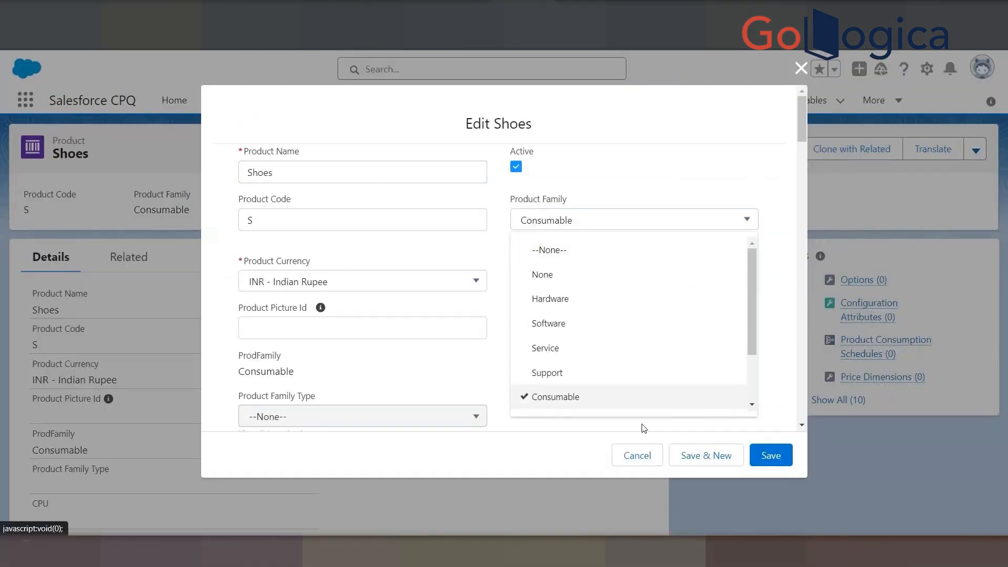
{"action": "left_click", "coordinate": [636, 455]}
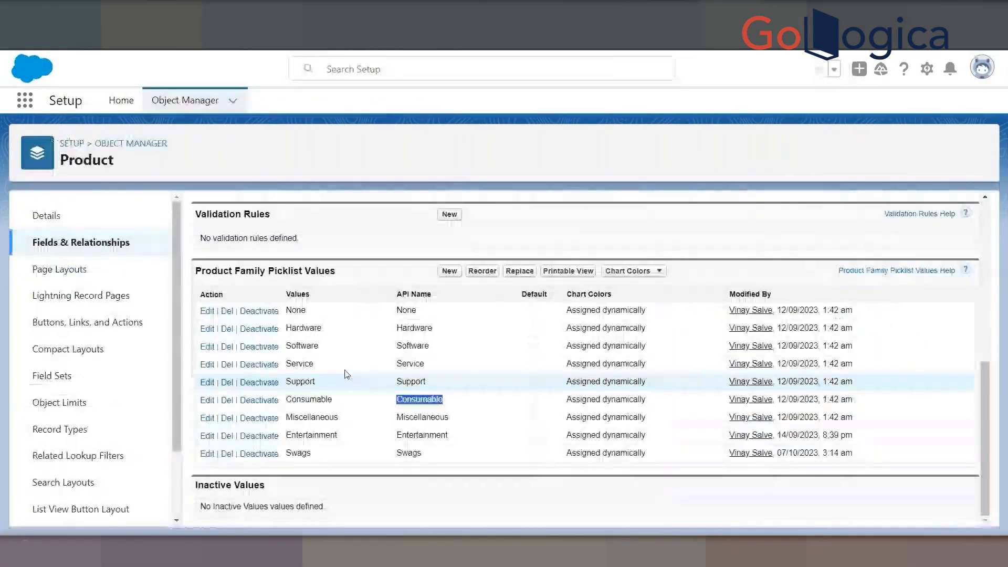
Add the picklist values Men, Women, Kids and Children to the Product object's Product Family field in Setup and save them
{"action": "left_click", "coordinate": [449, 270]}
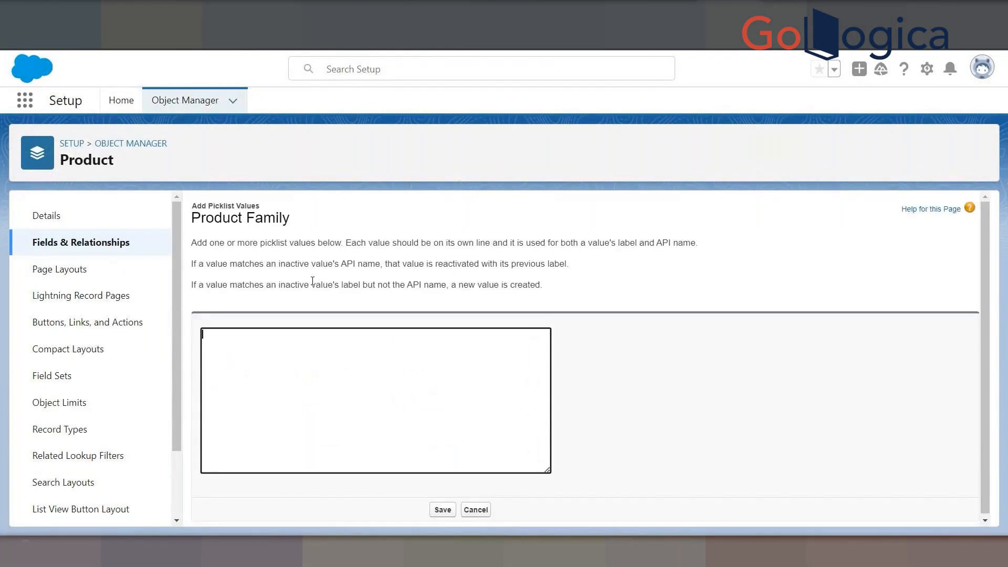
{"action": "type", "text": "Men Women"}
{"action": "key", "text": "Return"}
{"action": "type", "text": "Kids"}
{"action": "key", "text": "Return"}
{"action": "type", "text": "Children"}
{"action": "key", "text": "shift+Up"}
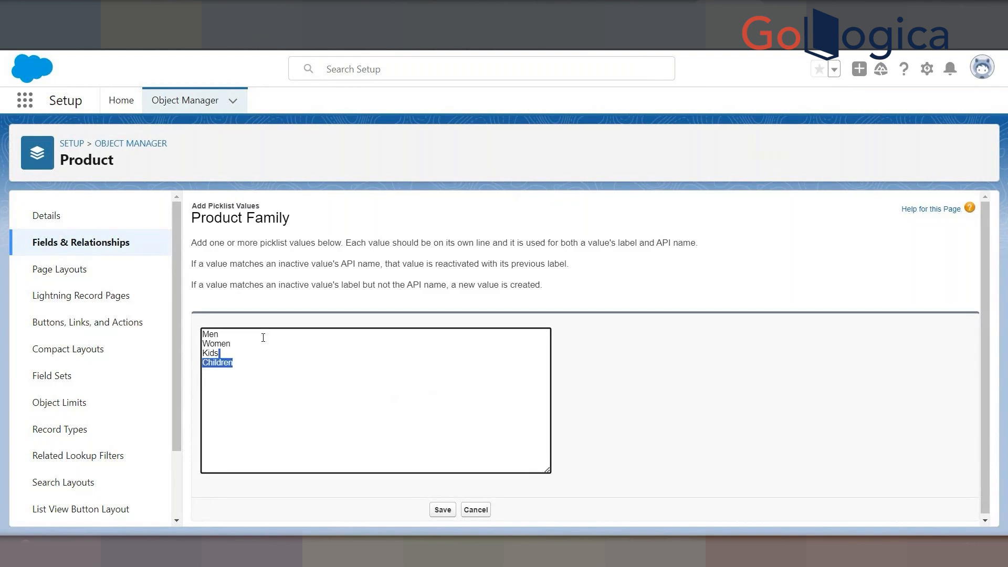
{"action": "key", "text": "shift+Up"}
{"action": "key", "text": "shift+Up"}
{"action": "key", "text": "shift+Up"}
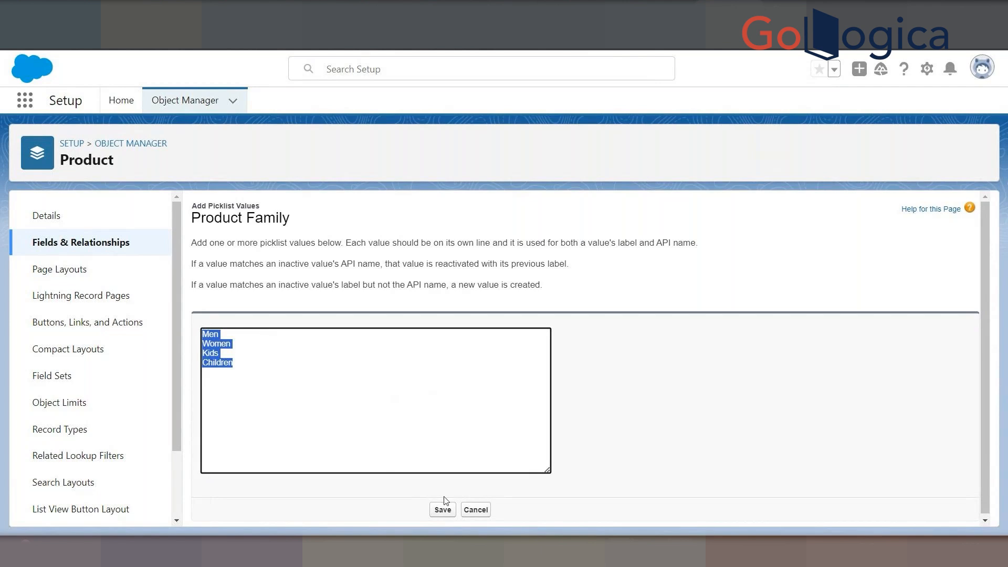
{"action": "left_click", "coordinate": [442, 509]}
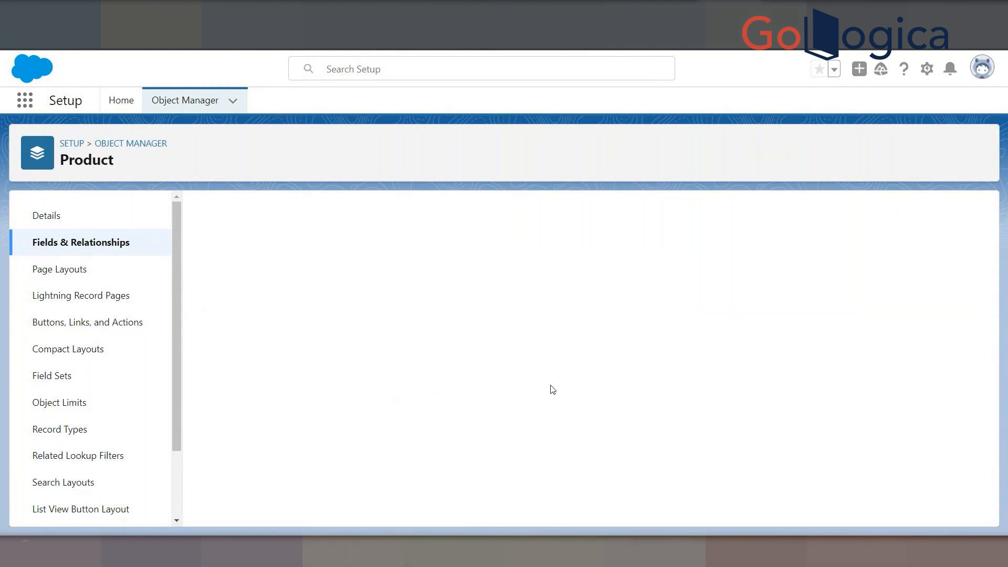
{"action": "scroll", "coordinate": [556, 384], "scroll_direction": "down", "scroll_amount": 3}
{"action": "scroll", "coordinate": [556, 384], "scroll_direction": "down", "scroll_amount": 5}
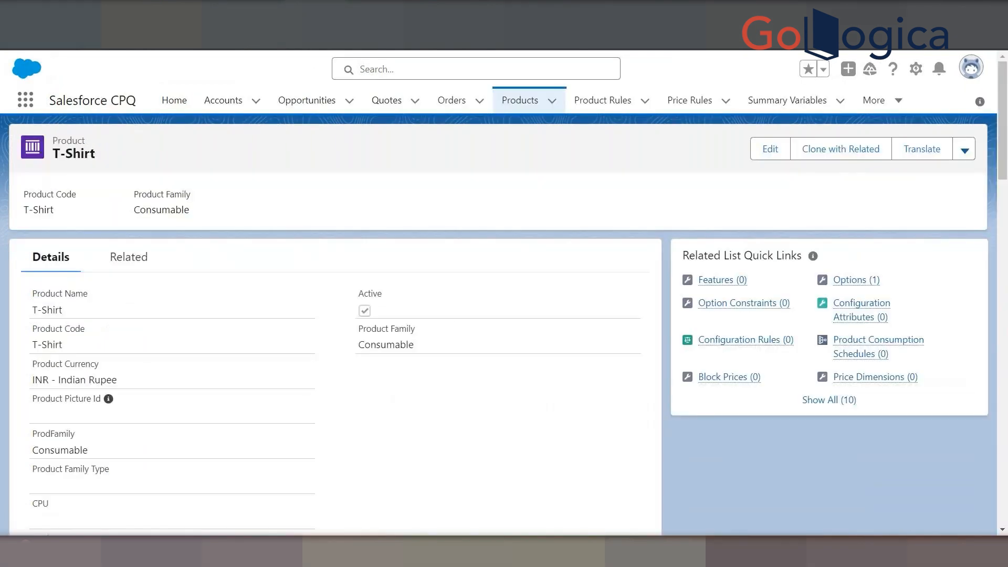
Reload the T-Shirt product record, set its Product Family to Men, and save
{"action": "key", "text": "F5"}
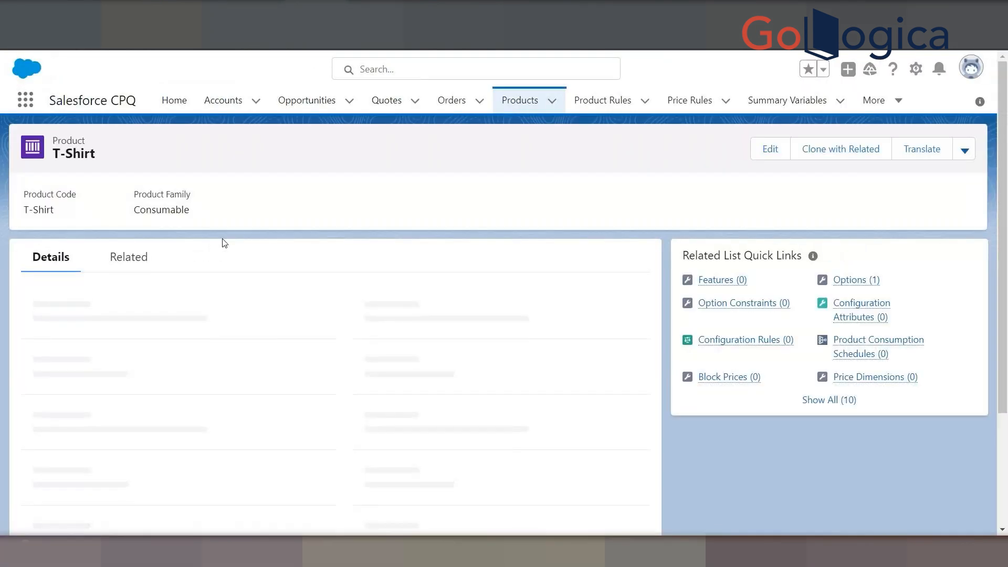
{"action": "left_click", "coordinate": [771, 149]}
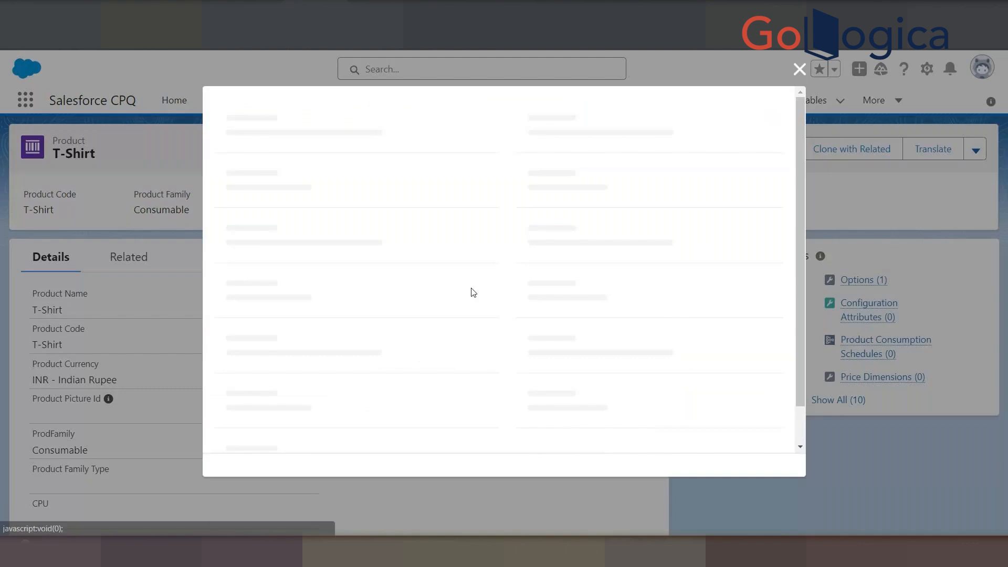
{"action": "left_click", "coordinate": [583, 220]}
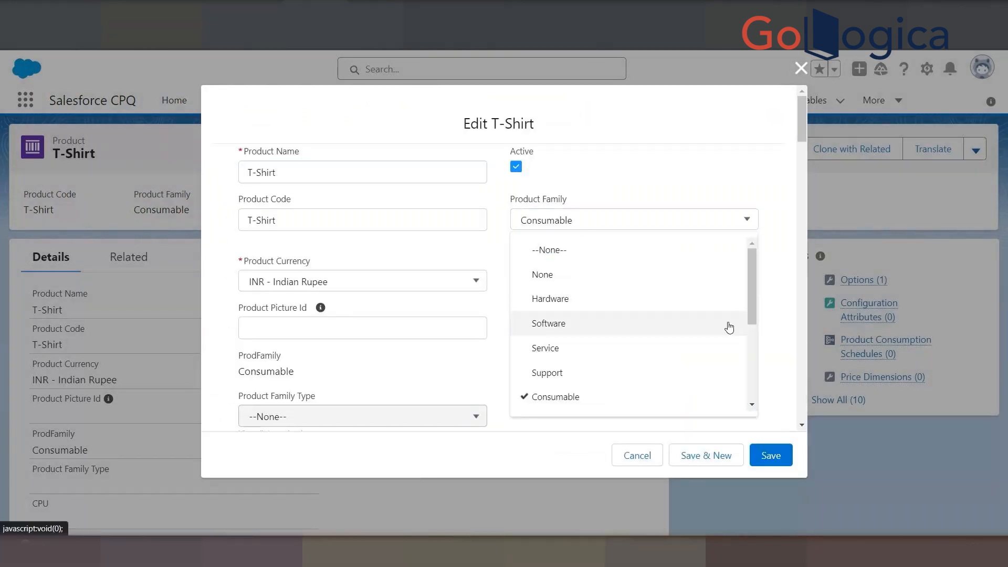
{"action": "scroll", "coordinate": [727, 322], "scroll_direction": "down", "scroll_amount": 5}
{"action": "left_click", "coordinate": [549, 327]}
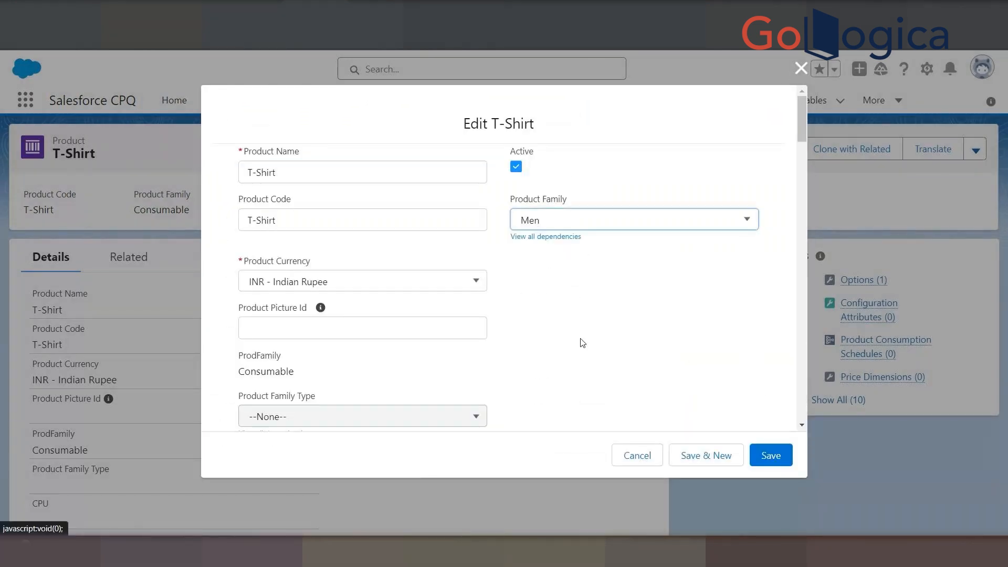
{"action": "left_click", "coordinate": [755, 452]}
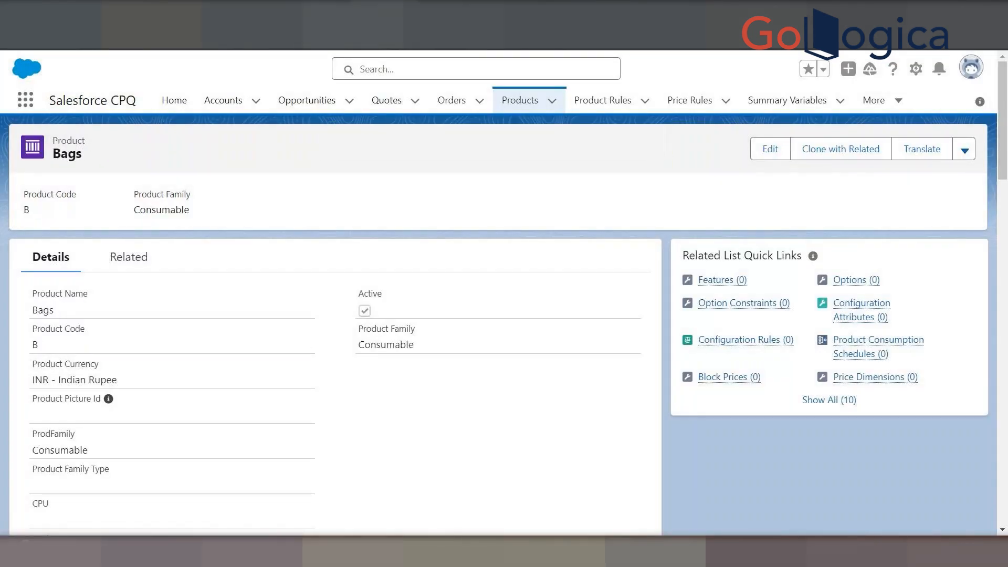
Set the Product Family of the Bags product with code B to Women and save the record
{"action": "left_click", "coordinate": [770, 149]}
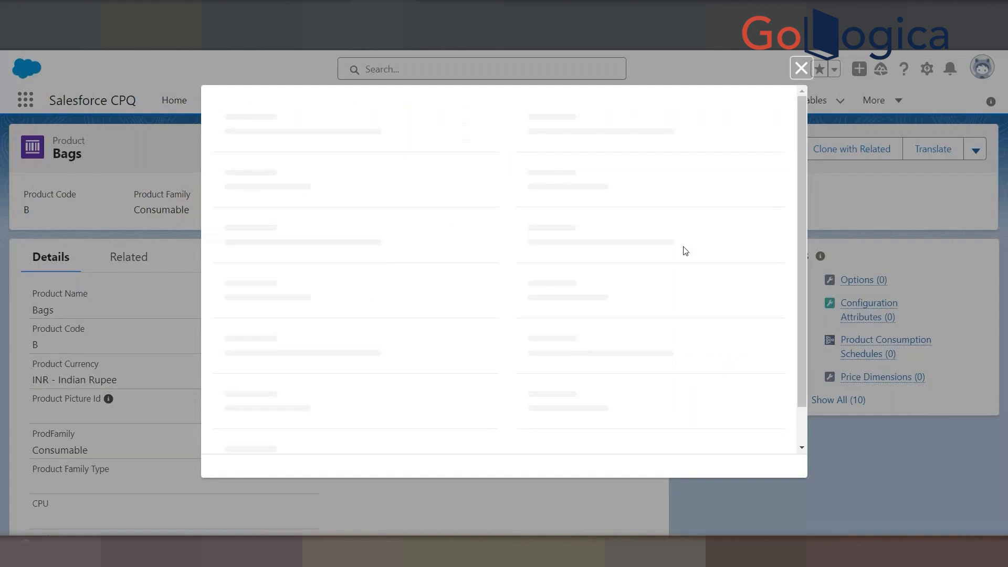
{"action": "left_click", "coordinate": [598, 218]}
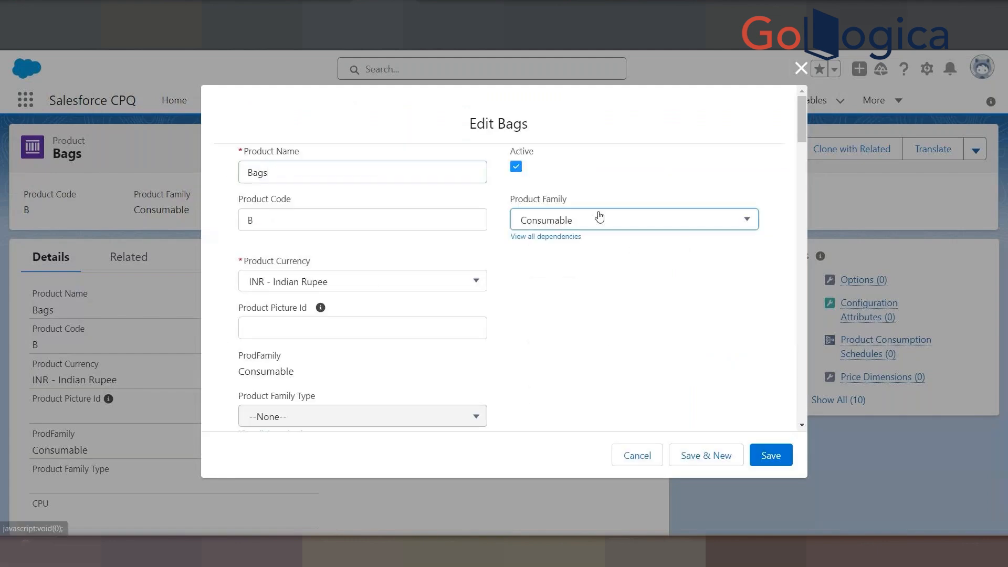
{"action": "left_click", "coordinate": [558, 349]}
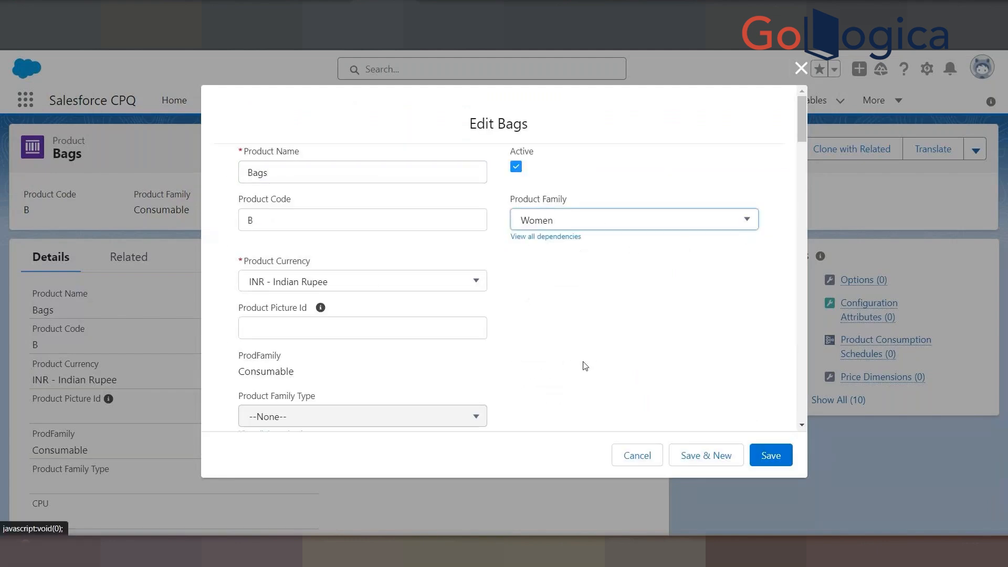
{"action": "left_click", "coordinate": [770, 455]}
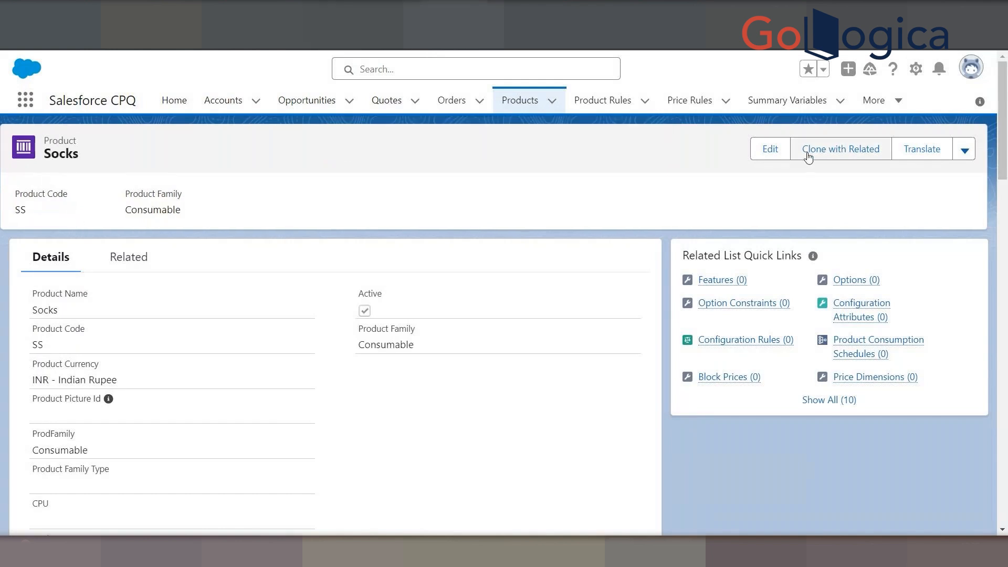
Edit the Socks product record to set its Product Family to Kids and save
{"action": "left_click", "coordinate": [770, 151]}
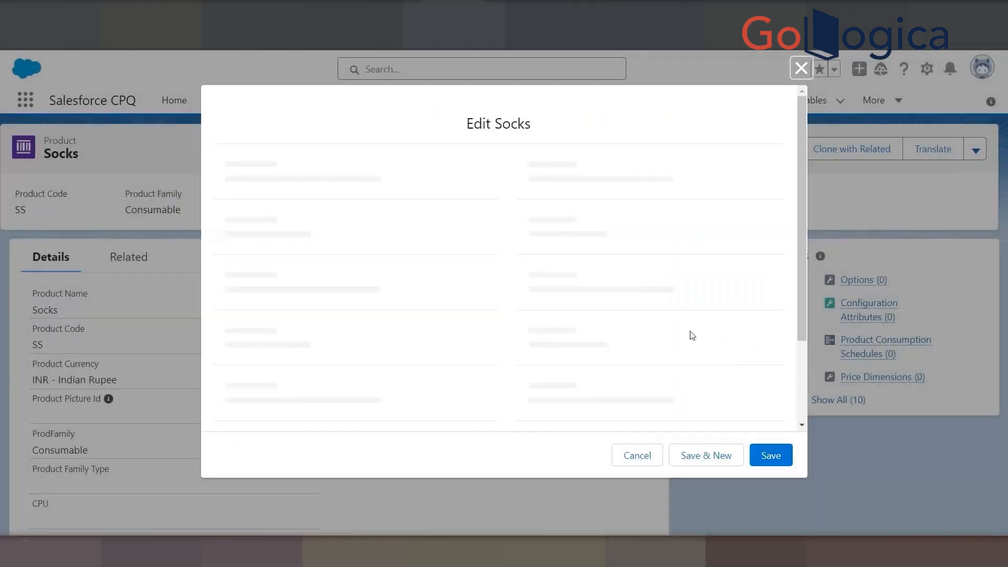
{"action": "scroll", "coordinate": [647, 259], "scroll_direction": "down", "scroll_amount": 4}
{"action": "scroll", "coordinate": [646, 259], "scroll_direction": "up", "scroll_amount": 5}
{"action": "left_click", "coordinate": [630, 219]}
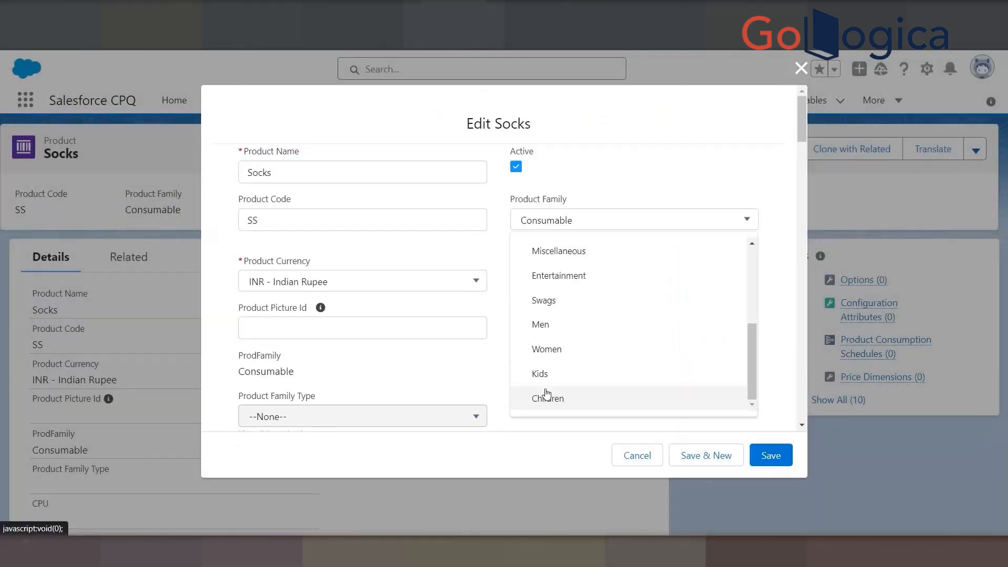
{"action": "left_click", "coordinate": [546, 373]}
{"action": "left_click", "coordinate": [772, 455]}
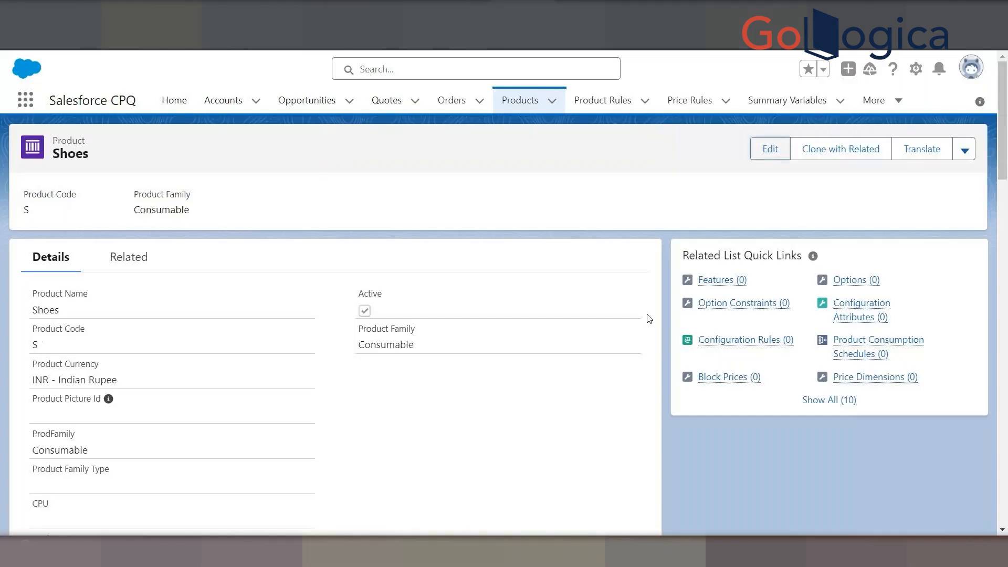
Change the Shoes product's Product Family to Children and save the record
{"action": "left_click", "coordinate": [781, 149]}
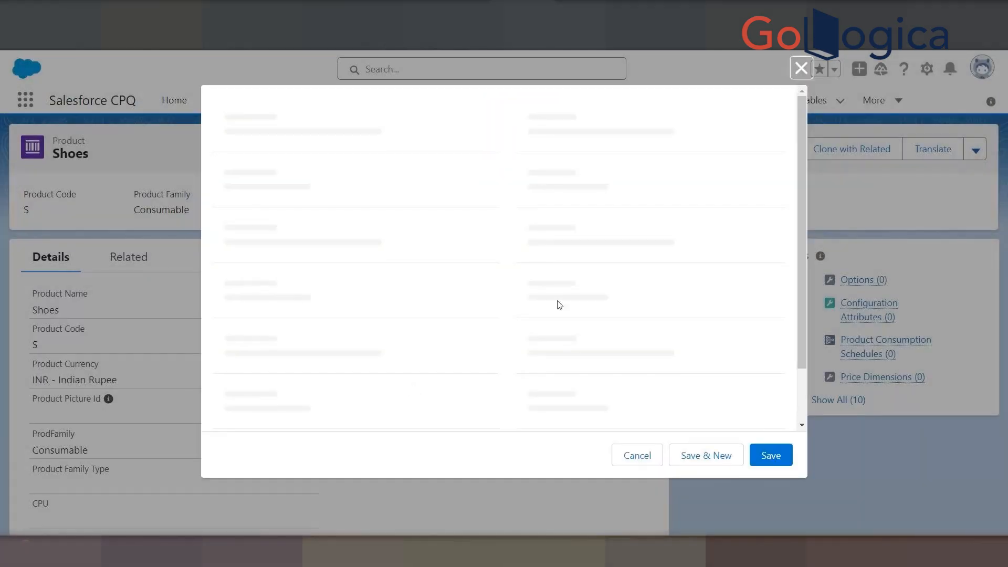
{"action": "left_click", "coordinate": [595, 220]}
{"action": "scroll", "coordinate": [565, 374], "scroll_direction": "down", "scroll_amount": 5}
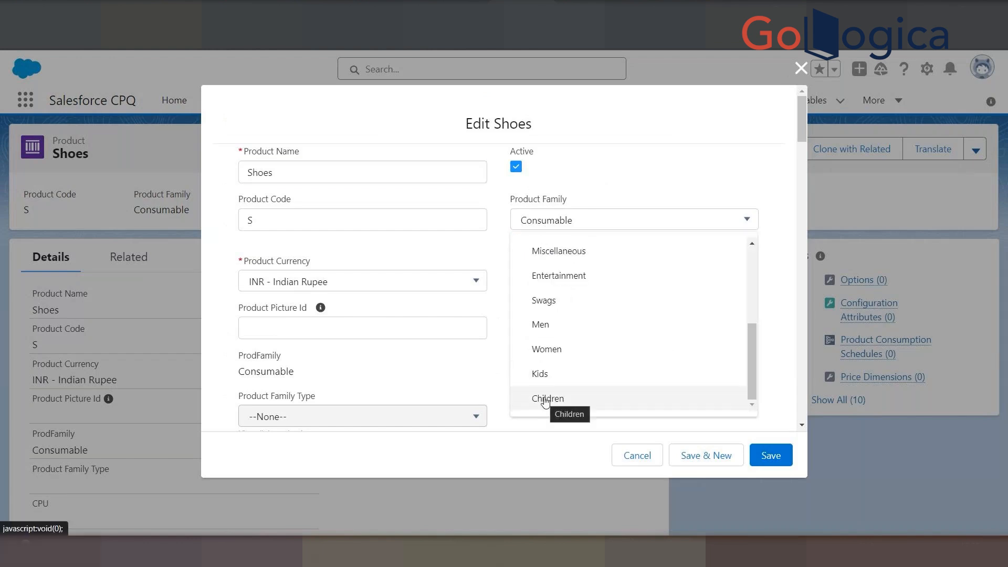
{"action": "left_click", "coordinate": [546, 398]}
{"action": "left_click", "coordinate": [770, 455]}
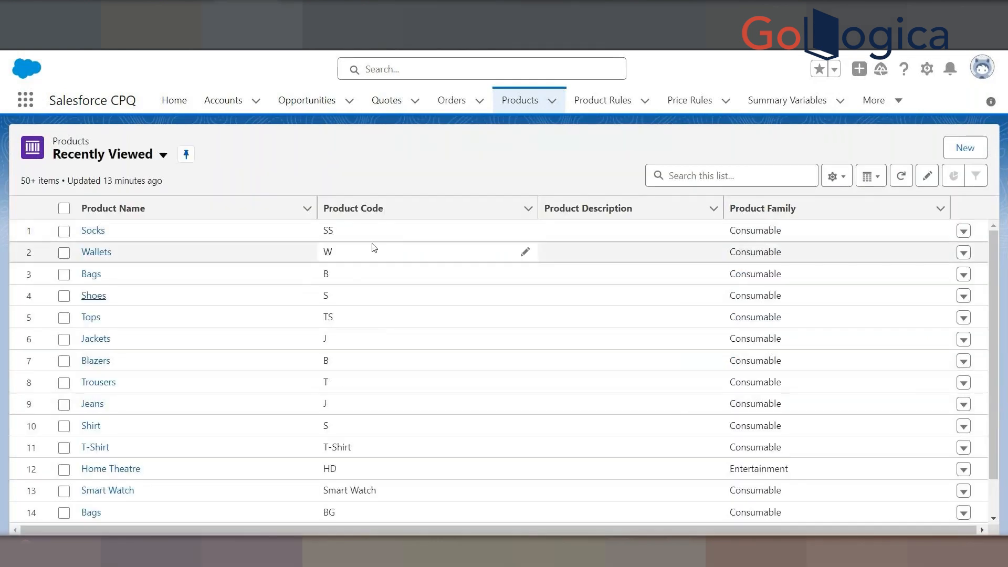
Compare the T-Shirt record's Product Family with the picklist values in Setup, and return to the Guided Selling Creation slide
{"action": "key", "text": "ctrl+Tab"}
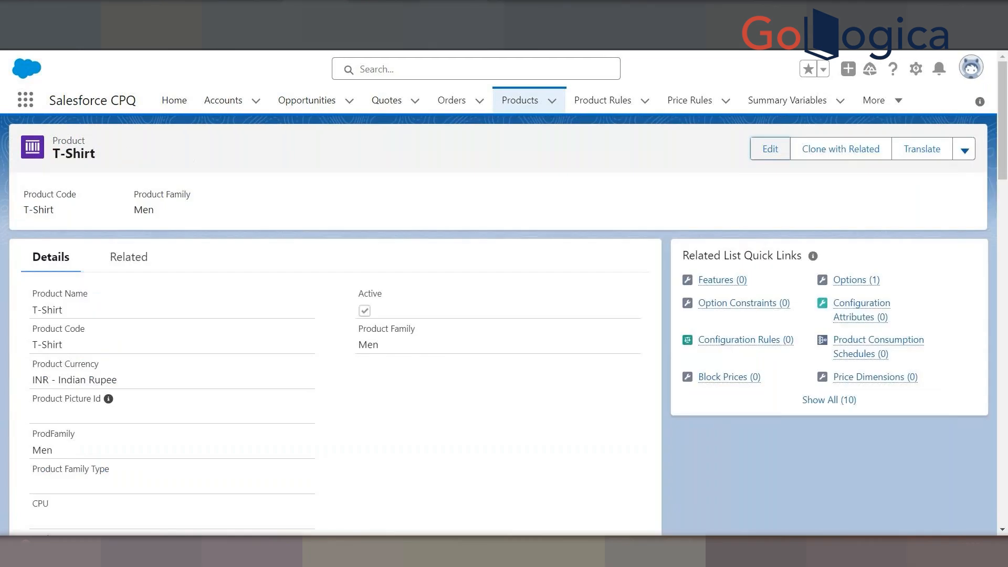
{"action": "key", "text": "ctrl+Tab"}
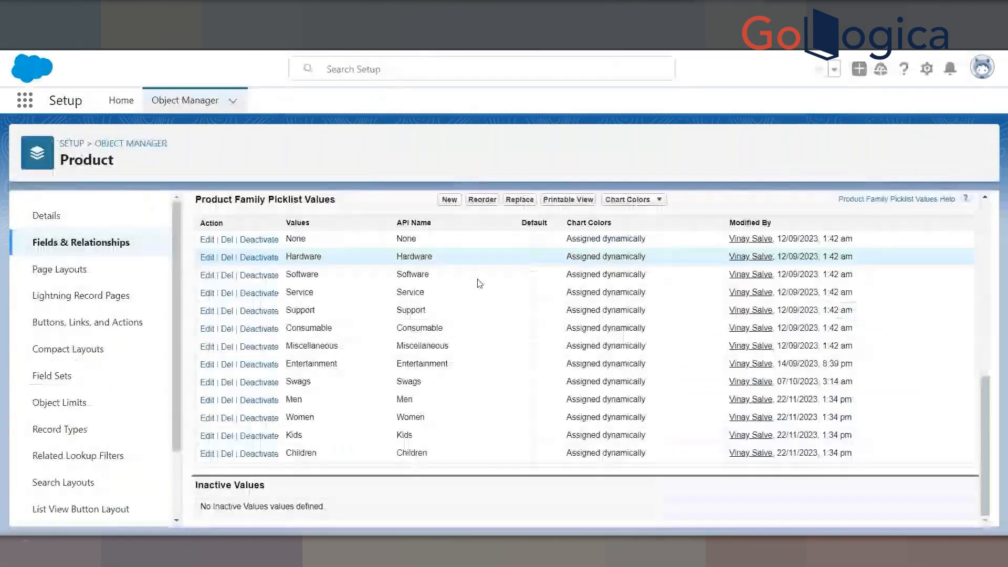
{"action": "key", "text": "ctrl+Tab"}
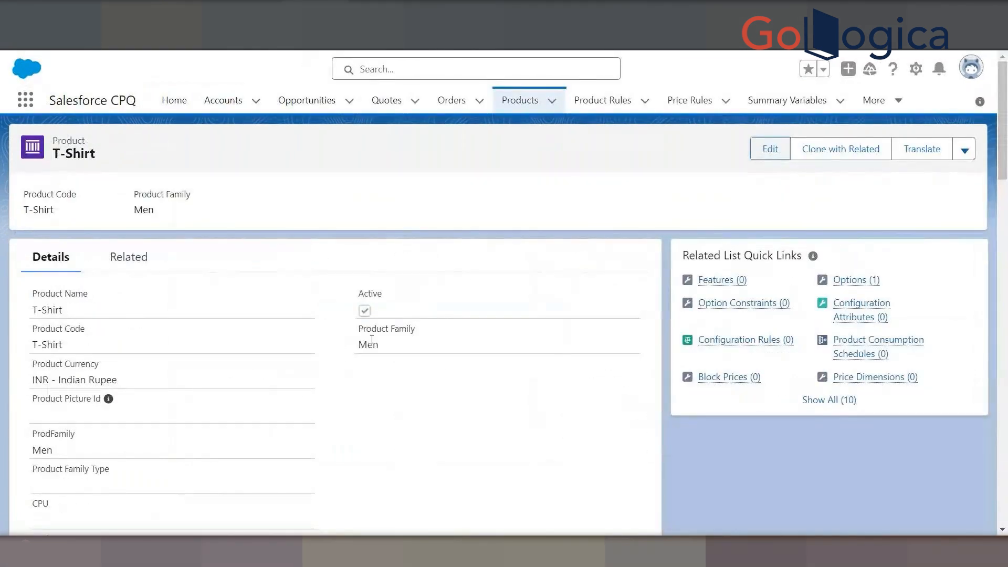
{"action": "scroll", "coordinate": [97, 399], "scroll_direction": "down", "scroll_amount": 3}
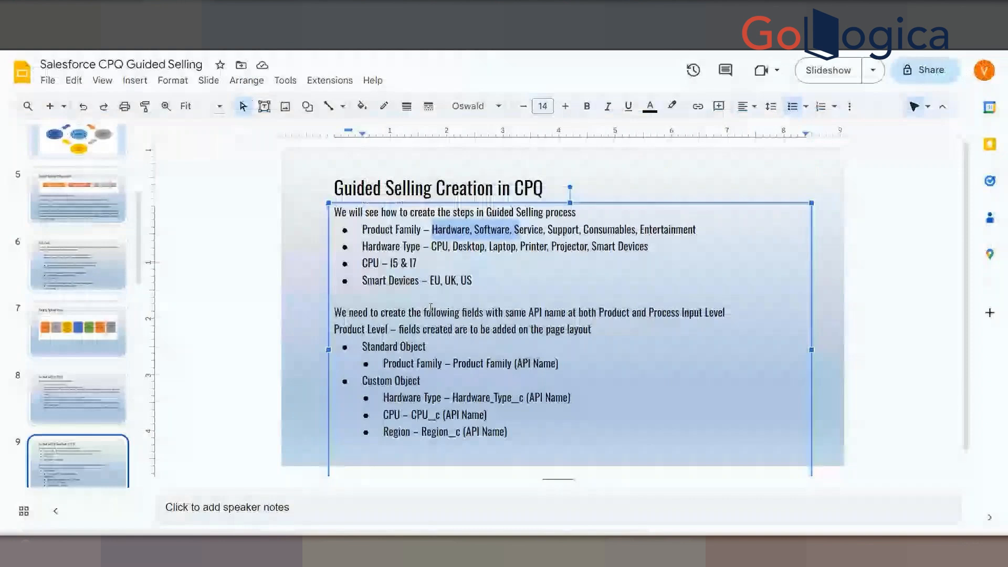
{"action": "left_click", "coordinate": [431, 304]}
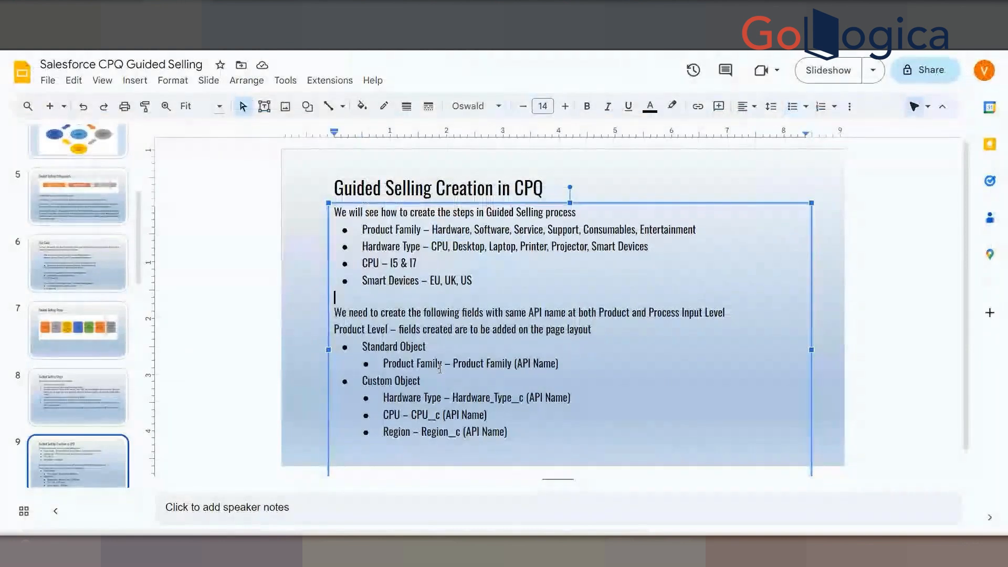
Review the standard and custom object fields and highlight the Product Family values on the Guided Selling Creation in CPQ slide
{"action": "left_click", "coordinate": [367, 346]}
{"action": "left_click_drag", "start_coordinate": [367, 346], "coordinate": [427, 348]}
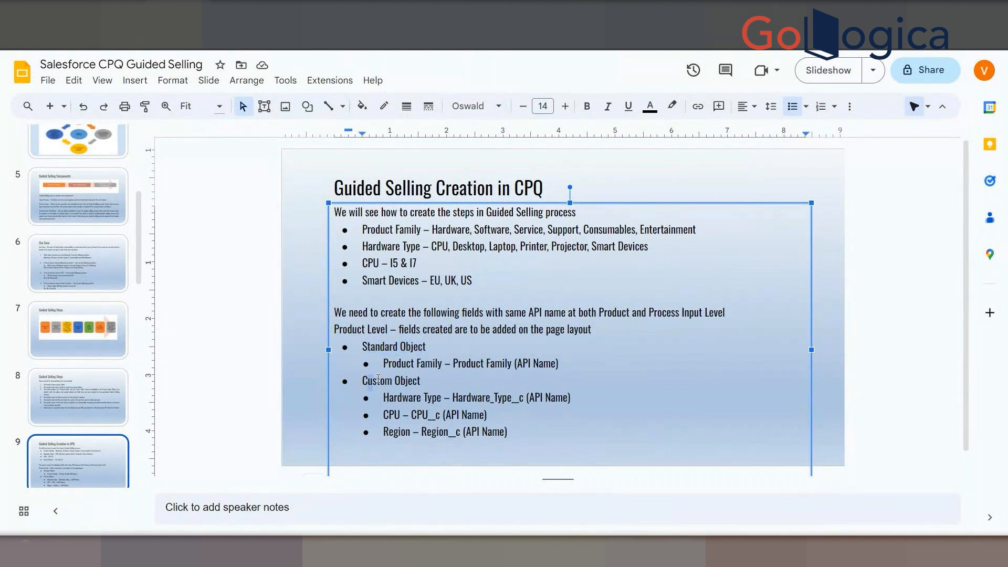
{"action": "left_click_drag", "start_coordinate": [363, 380], "coordinate": [418, 363]}
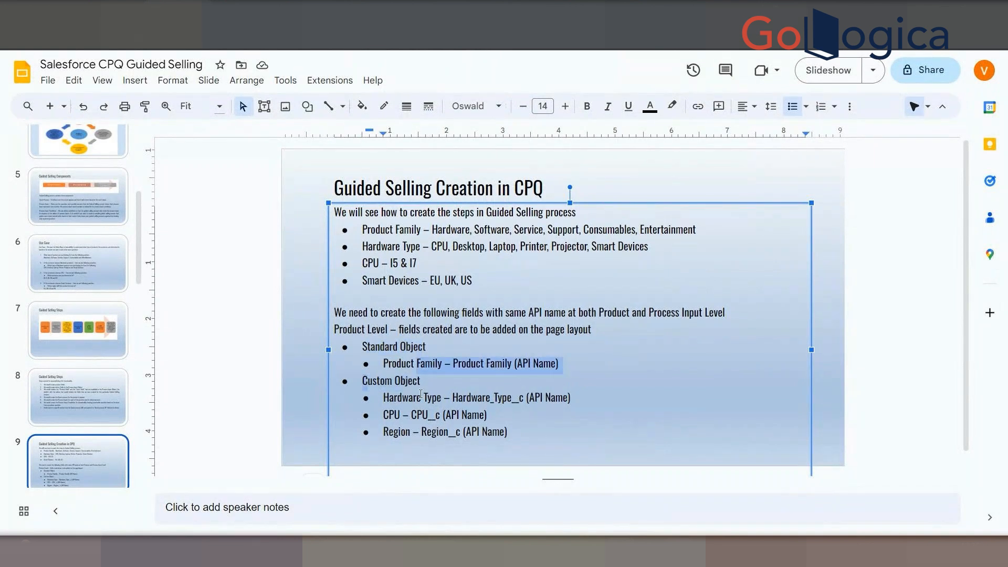
{"action": "left_click", "coordinate": [384, 395]}
{"action": "scroll", "coordinate": [385, 389], "scroll_direction": "down", "scroll_amount": 1}
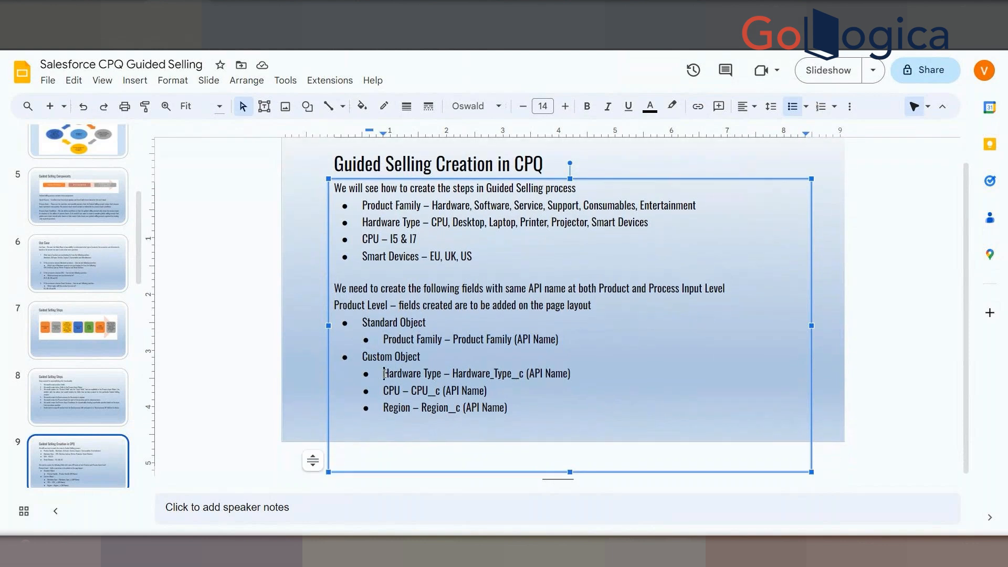
{"action": "left_click_drag", "start_coordinate": [384, 373], "coordinate": [441, 374]}
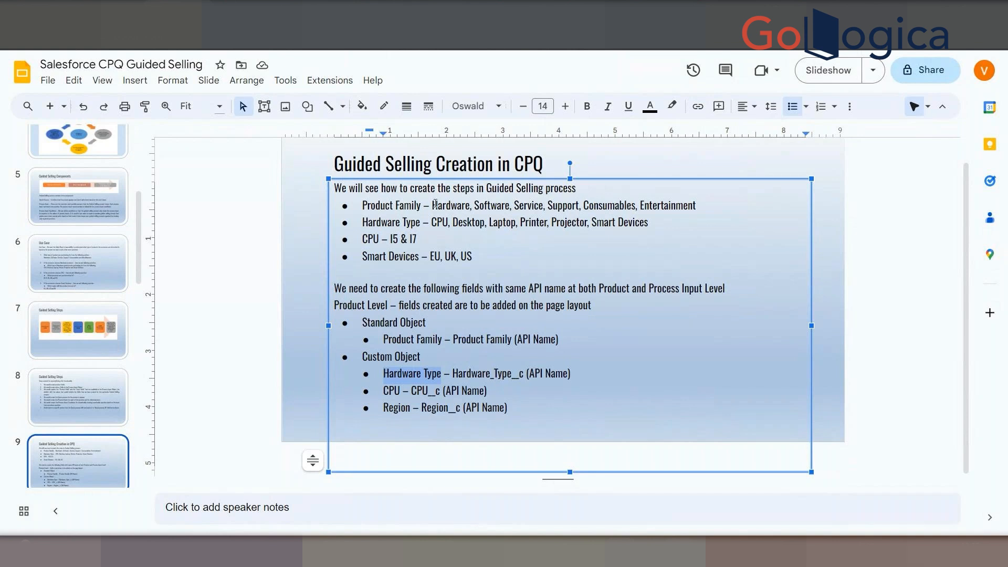
{"action": "left_click_drag", "start_coordinate": [433, 204], "coordinate": [579, 206]}
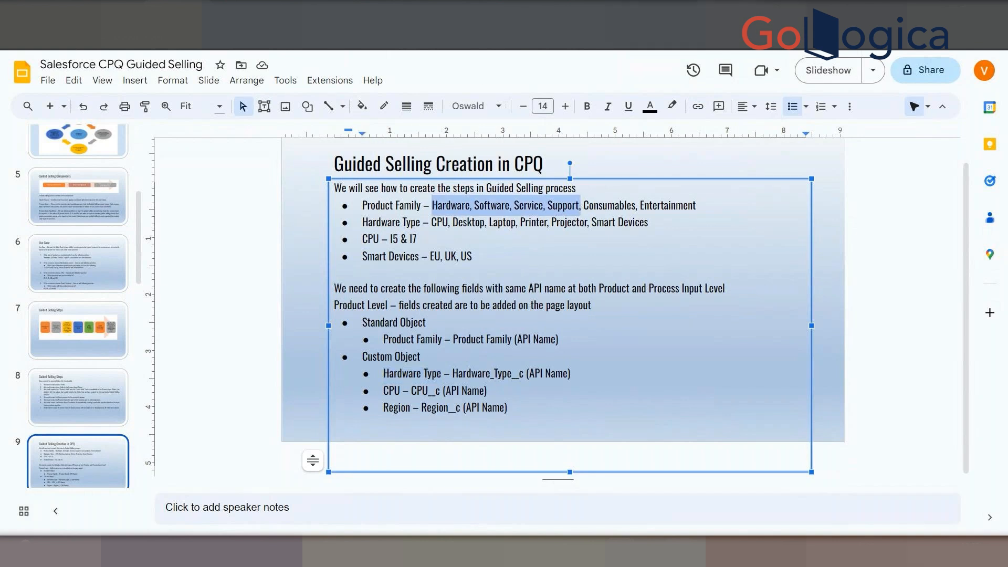
Switch to Salesforce Setup and search the Product object's fields and relationships for "product family"
{"action": "key", "text": "ctrl+Tab"}
{"action": "left_click", "coordinate": [108, 243]}
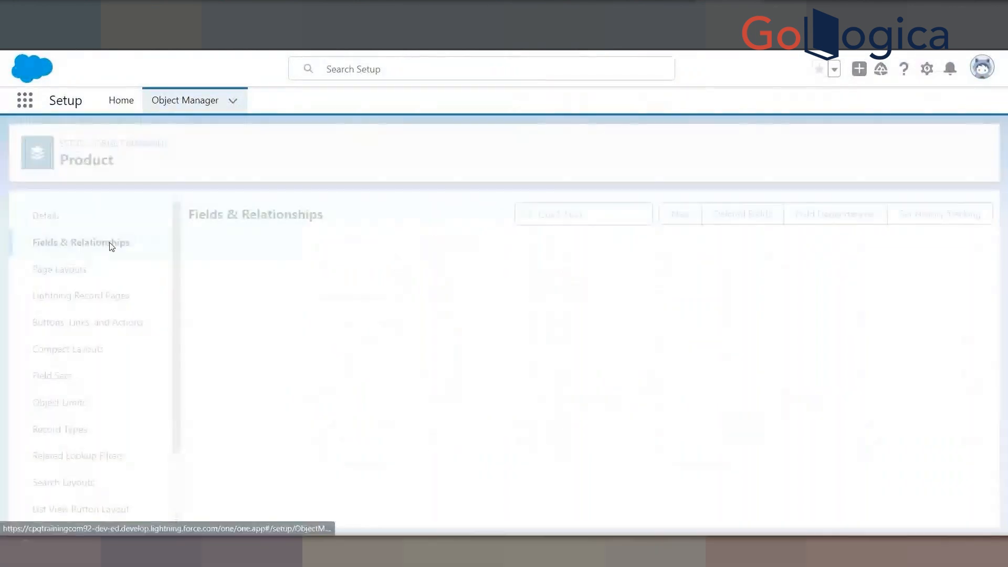
{"action": "left_click", "coordinate": [570, 214]}
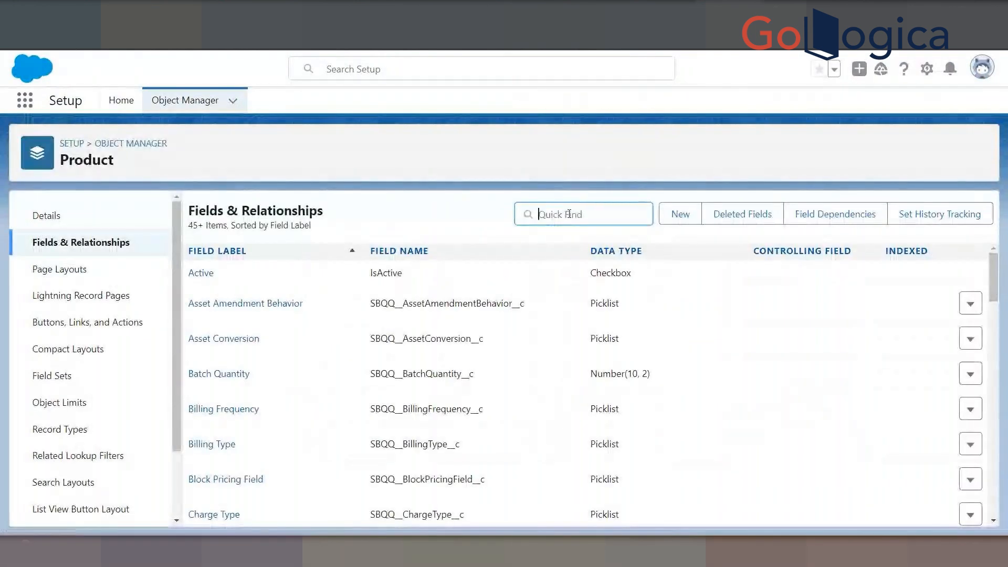
{"action": "type", "text": "pro"}
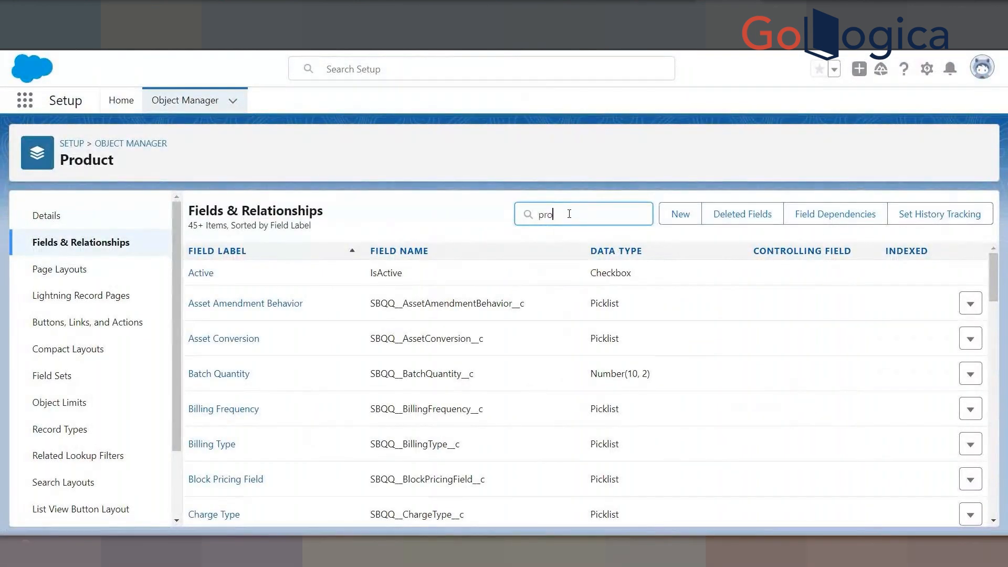
{"action": "type", "text": "duc"}
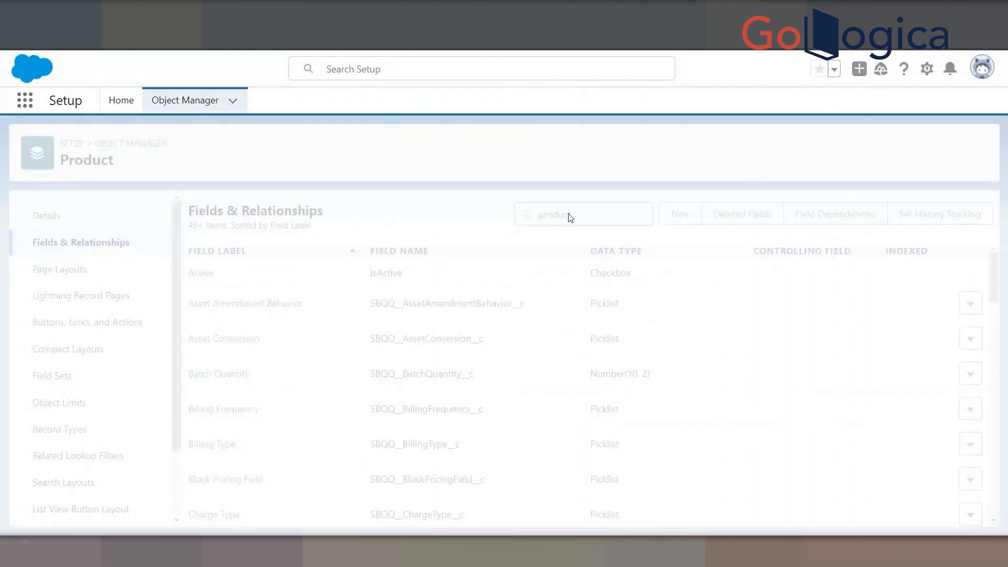
{"action": "type", "text": "t family"}
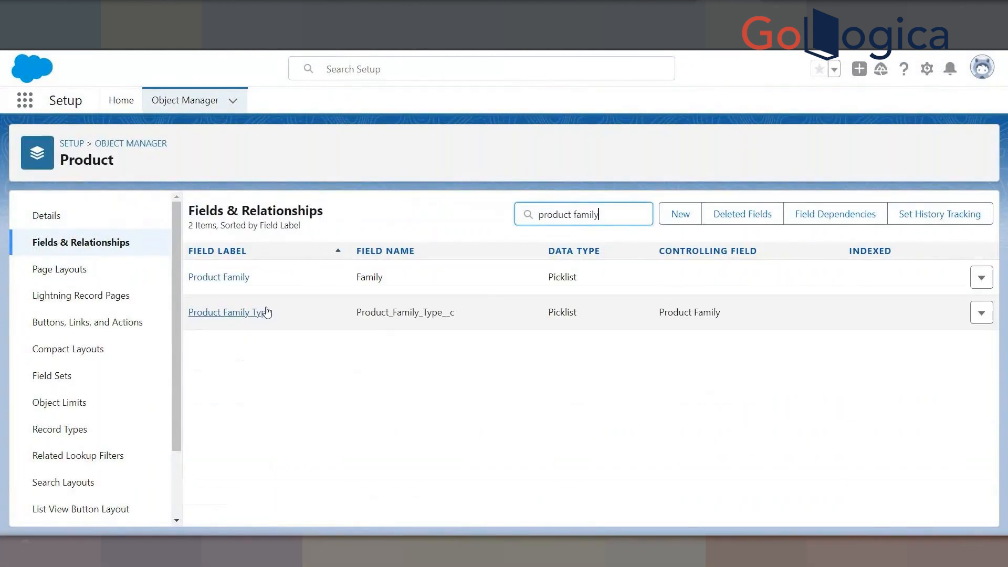
Open the Product Family field and review its picklist values
{"action": "left_click", "coordinate": [243, 277]}
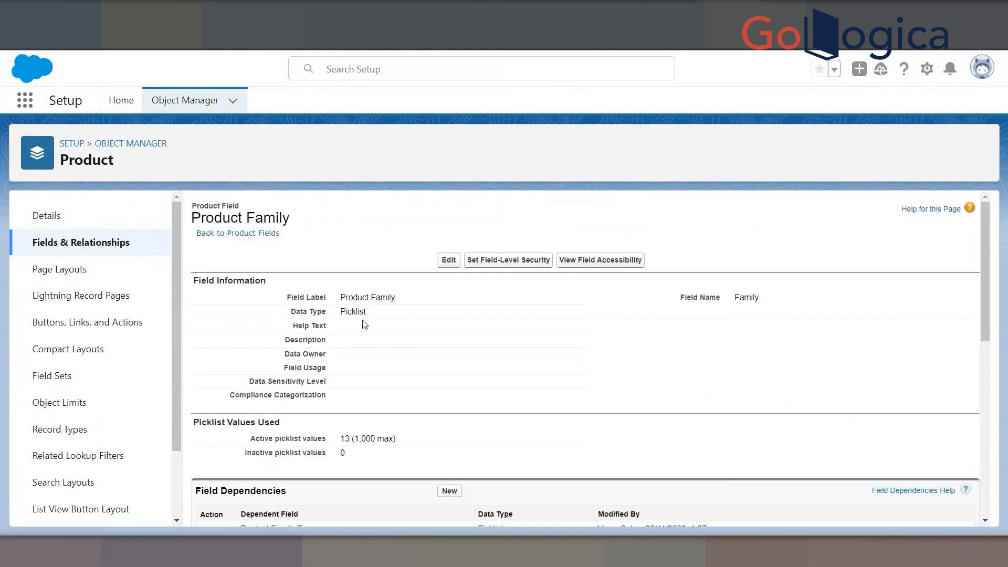
{"action": "scroll", "coordinate": [376, 330], "scroll_direction": "down", "scroll_amount": 1}
{"action": "scroll", "coordinate": [376, 330], "scroll_direction": "down", "scroll_amount": 5}
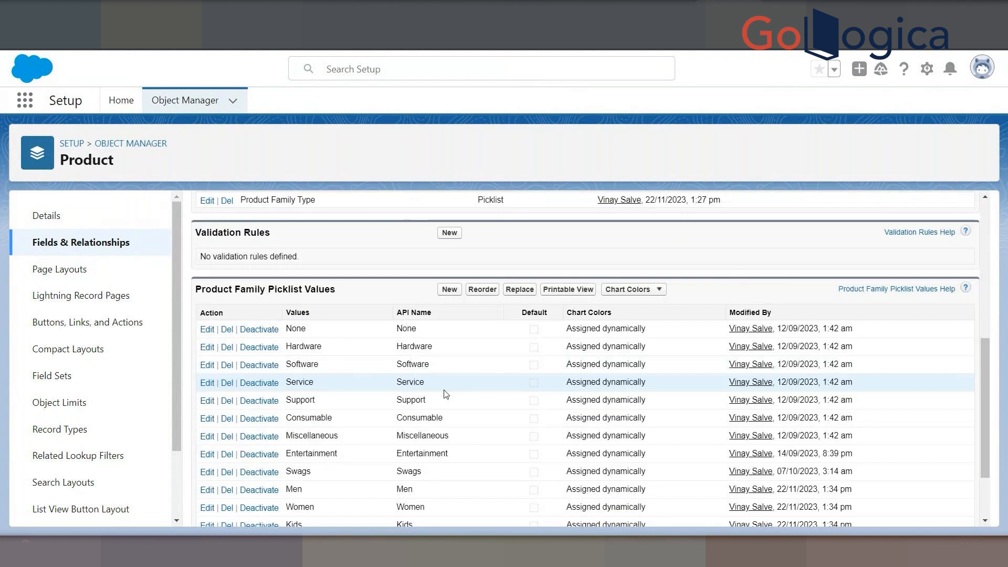
{"action": "scroll", "coordinate": [443, 394], "scroll_direction": "down", "scroll_amount": 2}
{"action": "scroll", "coordinate": [410, 440], "scroll_direction": "up", "scroll_amount": 7}
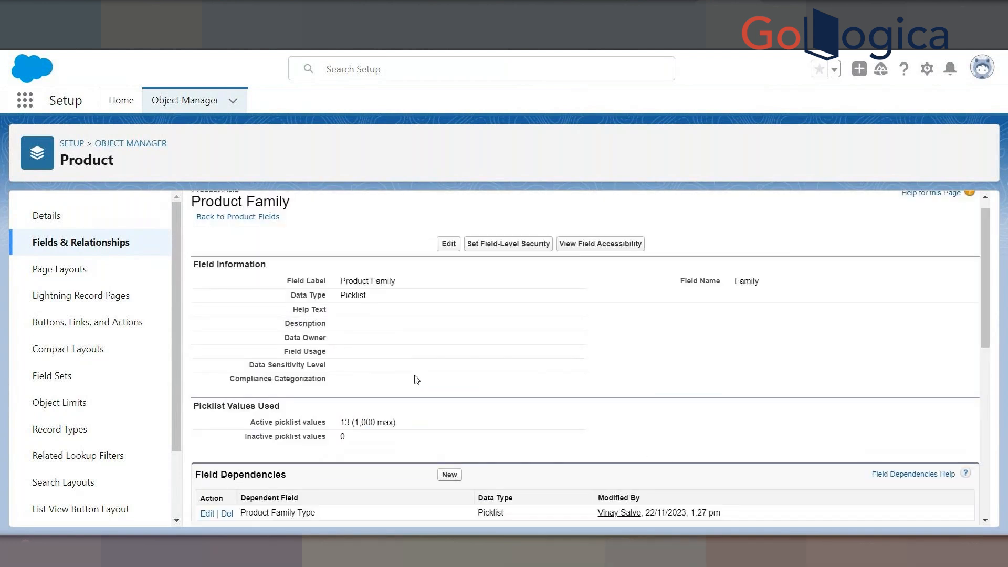
Return to the Product object's field list, search for "hardware type" and clear the search
{"action": "left_click", "coordinate": [81, 243]}
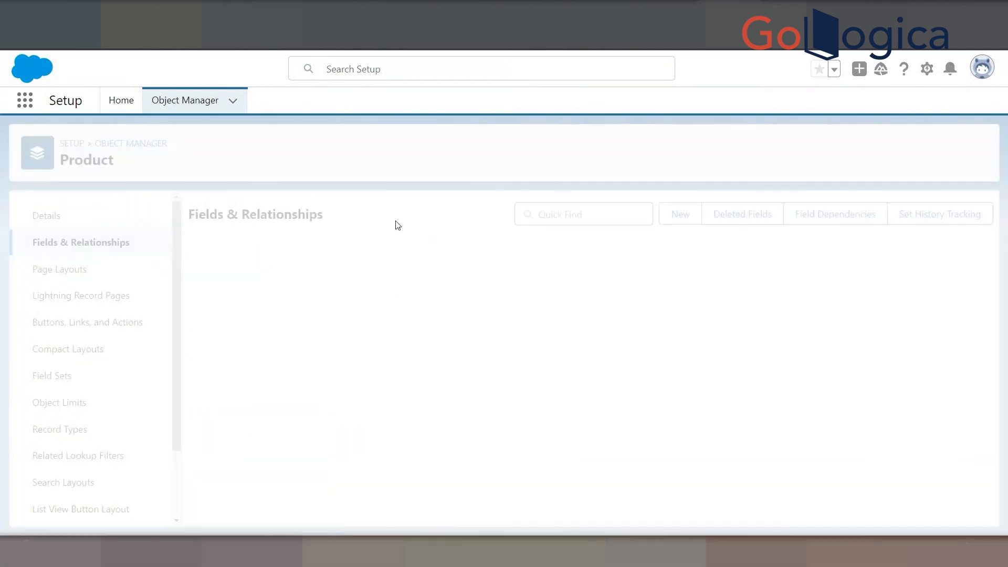
{"action": "left_click", "coordinate": [551, 214]}
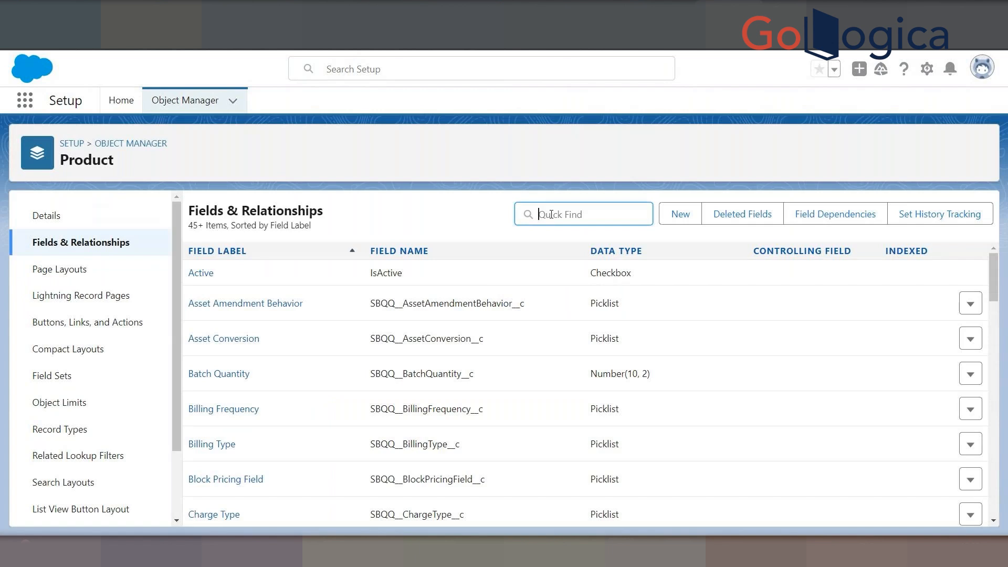
{"action": "type", "text": "hardware type"}
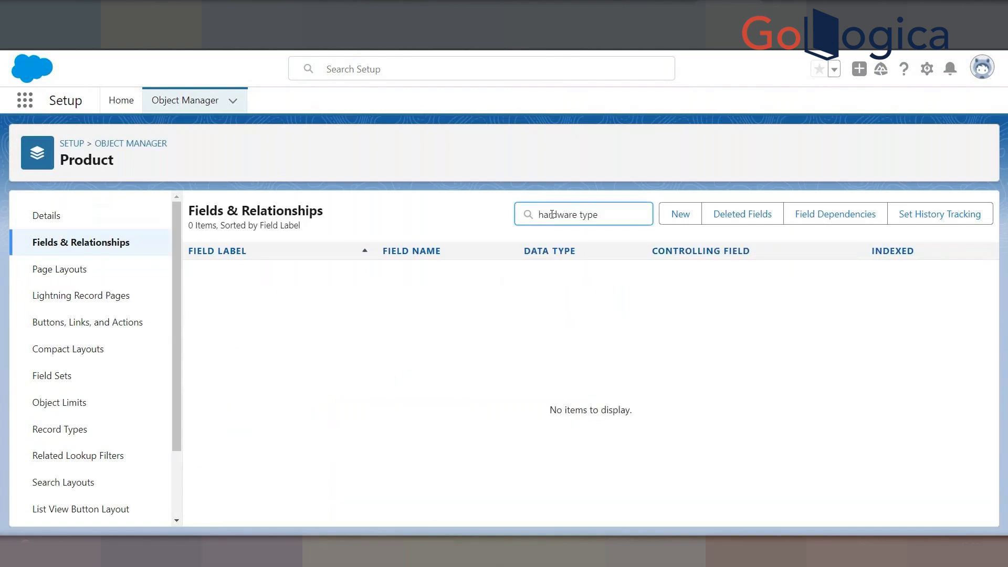
{"action": "key", "text": "BackSpace"}
{"action": "key", "text": "BackSpace"}
{"action": "key", "text": "BackSpace"}
{"action": "key", "text": "BackSpace"}
{"action": "key", "text": "BackSpace"}
{"action": "key", "text": "BackSpace"}
{"action": "key", "text": "BackSpace"}
{"action": "key", "text": "BackSpace"}
{"action": "key", "text": "BackSpace"}
{"action": "key", "text": "BackSpace"}
{"action": "key", "text": "BackSpace"}
{"action": "key", "text": "BackSpace"}
{"action": "key", "text": "BackSpace"}
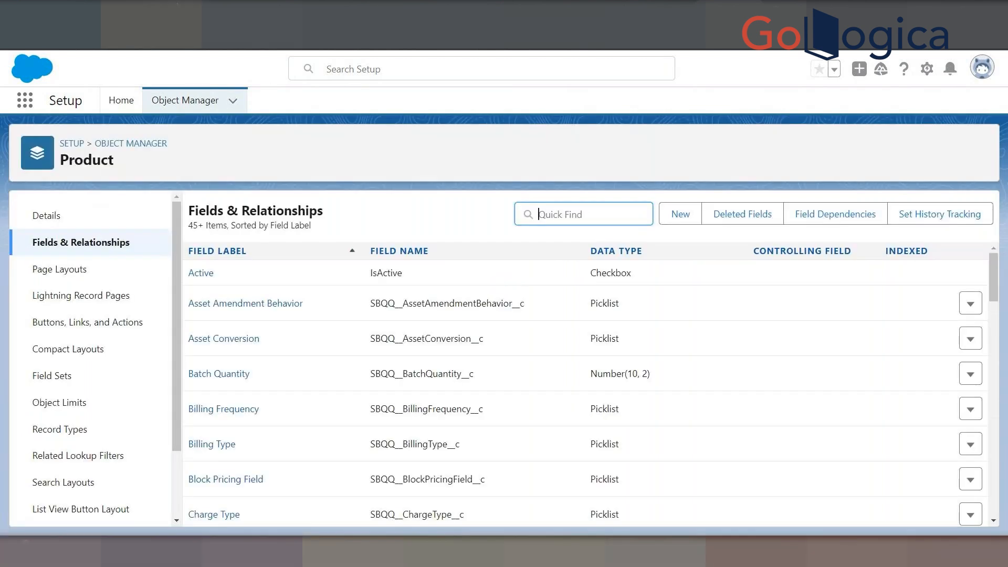
Switch back to the Google Slides presentation and highlight the CPU and Region custom fields with their API names
{"action": "key", "text": "alt+Tab"}
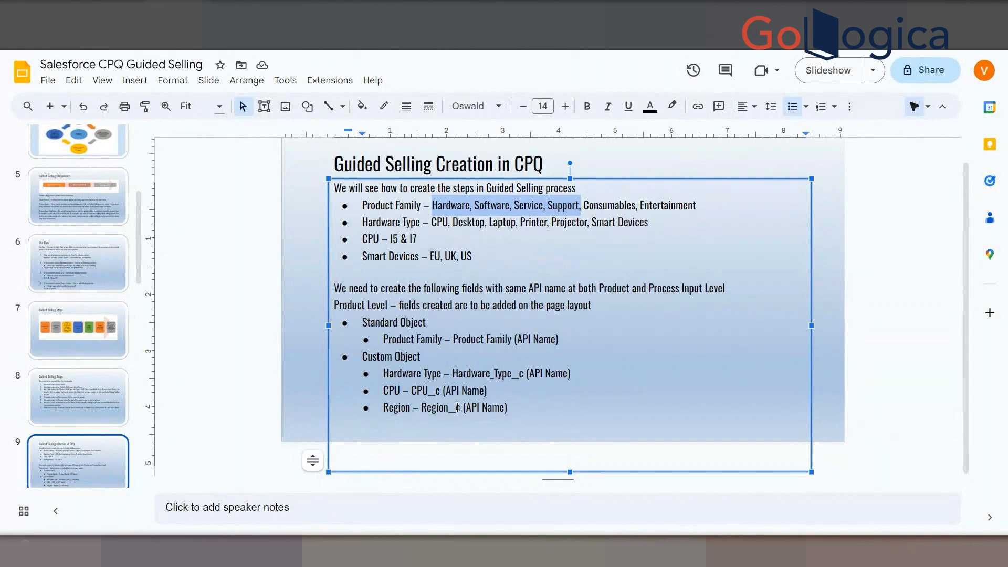
{"action": "left_click_drag", "start_coordinate": [389, 391], "coordinate": [483, 393]}
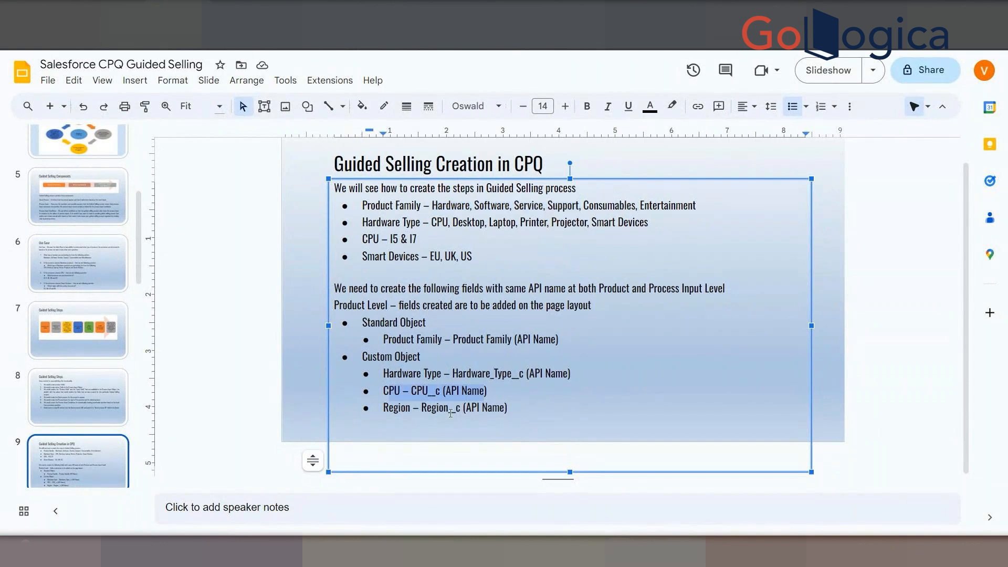
{"action": "left_click_drag", "start_coordinate": [384, 408], "coordinate": [505, 408]}
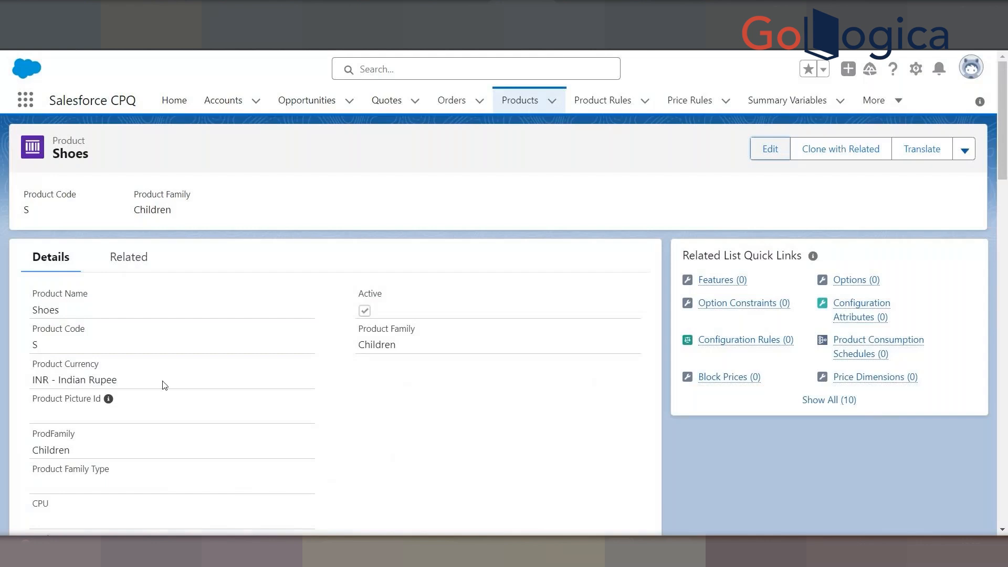
Examine the custom fields on the Shoes product record in Salesforce CPQ, highlighting the Product Family Type label
{"action": "scroll", "coordinate": [57, 343], "scroll_direction": "down", "scroll_amount": 2}
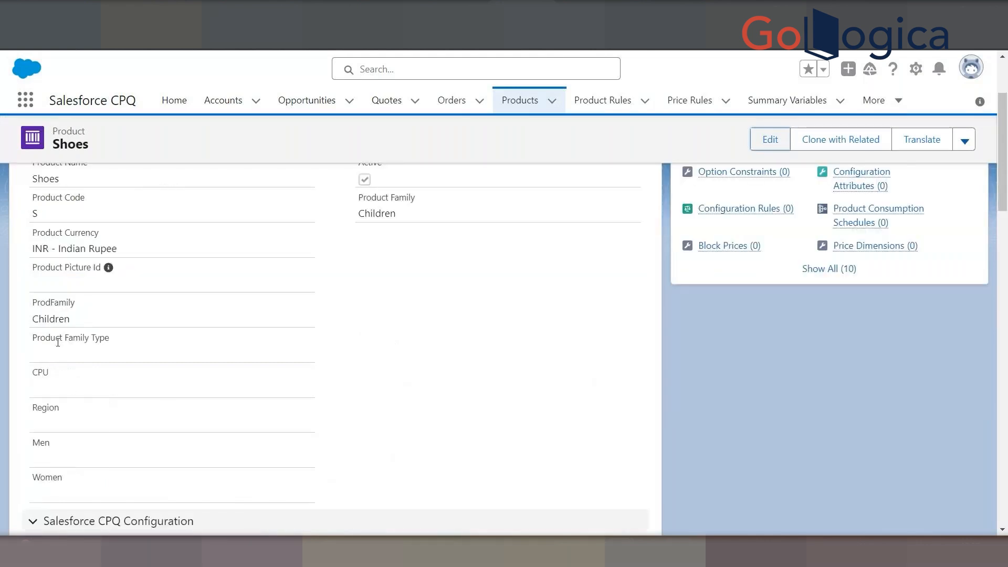
{"action": "left_click_drag", "start_coordinate": [38, 338], "coordinate": [112, 338]}
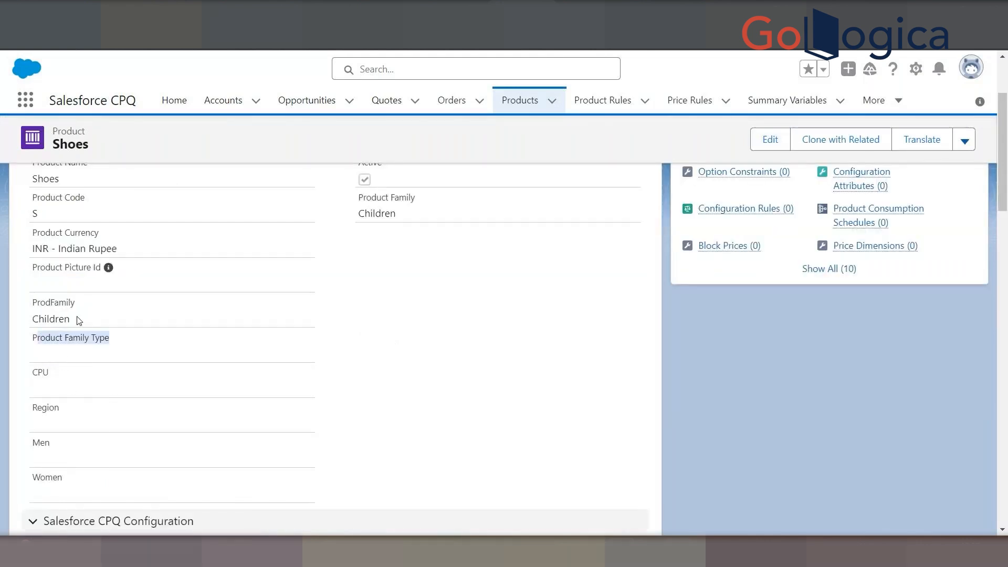
{"action": "left_click", "coordinate": [76, 358]}
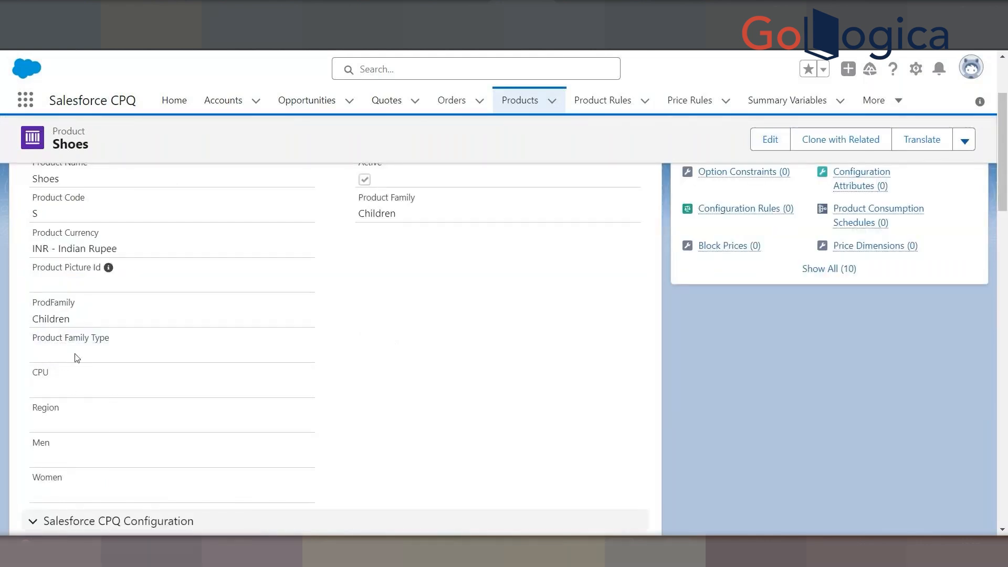
Open the Shoes product for editing and examine its ProdFamily value and the Product Family options
{"action": "left_click", "coordinate": [767, 140]}
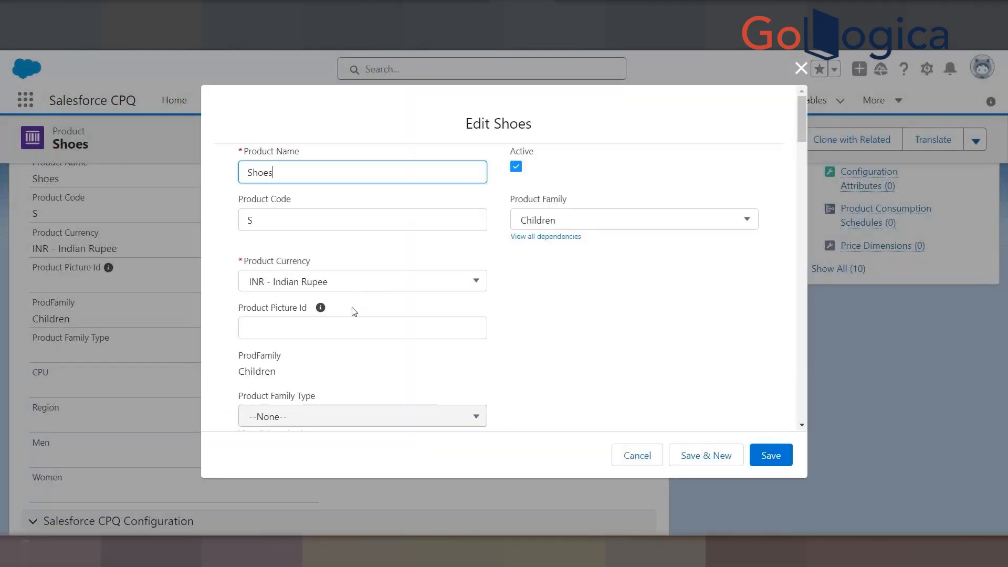
{"action": "scroll", "coordinate": [307, 280], "scroll_direction": "down", "scroll_amount": 1}
{"action": "scroll", "coordinate": [356, 288], "scroll_direction": "down", "scroll_amount": 3}
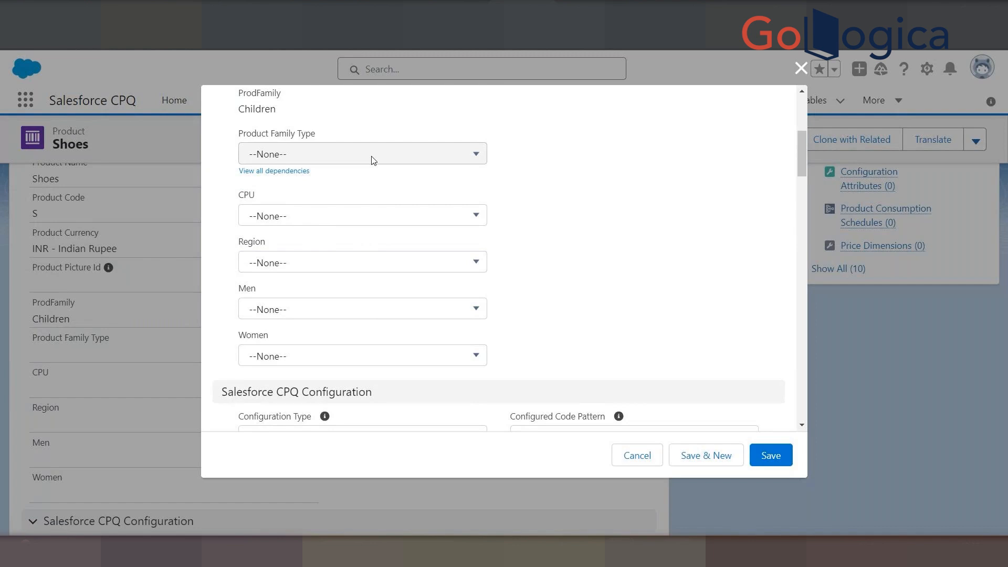
{"action": "scroll", "coordinate": [410, 242], "scroll_direction": "up", "scroll_amount": 3}
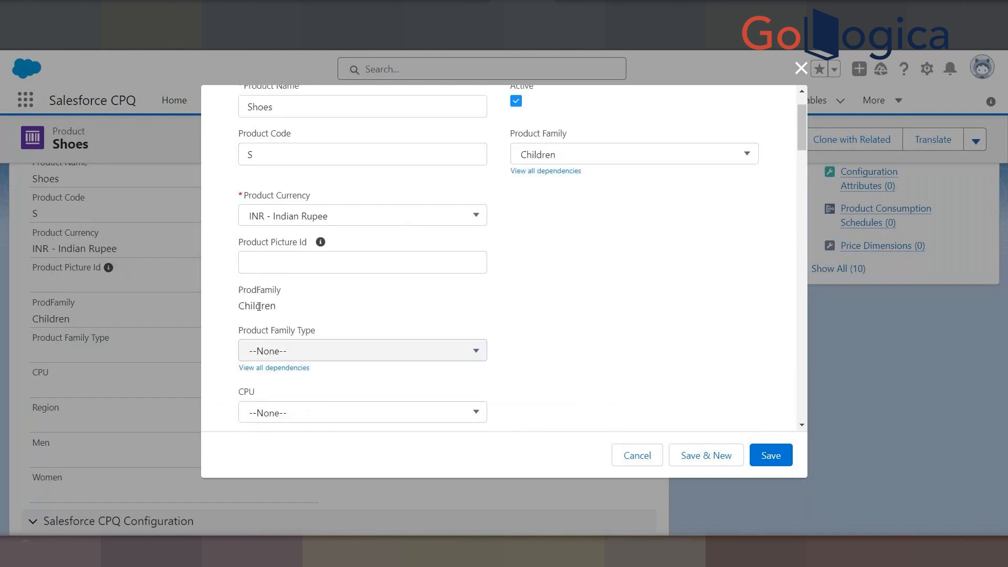
{"action": "left_click_drag", "start_coordinate": [238, 306], "coordinate": [292, 304]}
{"action": "left_click", "coordinate": [295, 305]}
{"action": "left_click", "coordinate": [555, 154]}
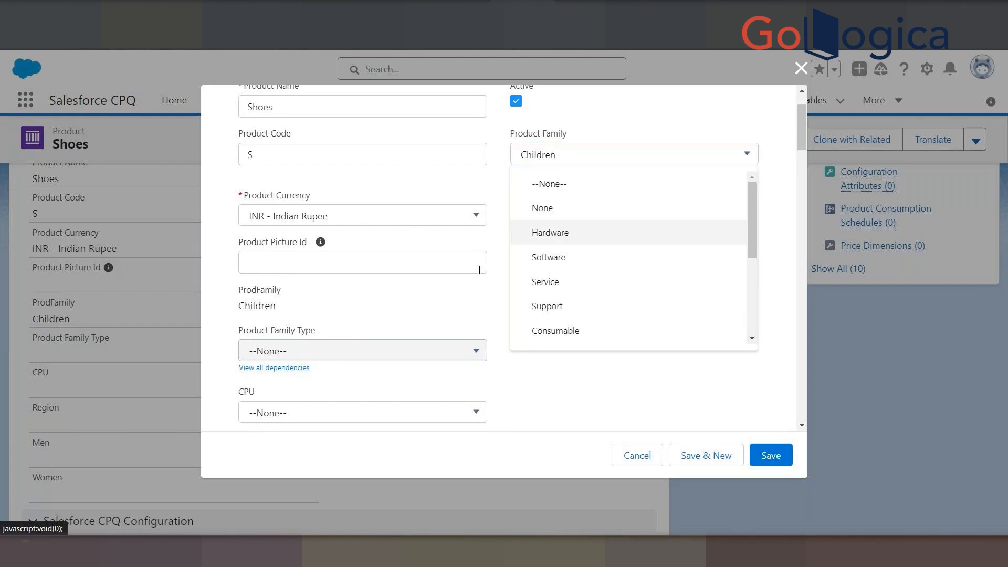
{"action": "left_click", "coordinate": [487, 328]}
{"action": "scroll", "coordinate": [486, 330], "scroll_direction": "down", "scroll_amount": 4}
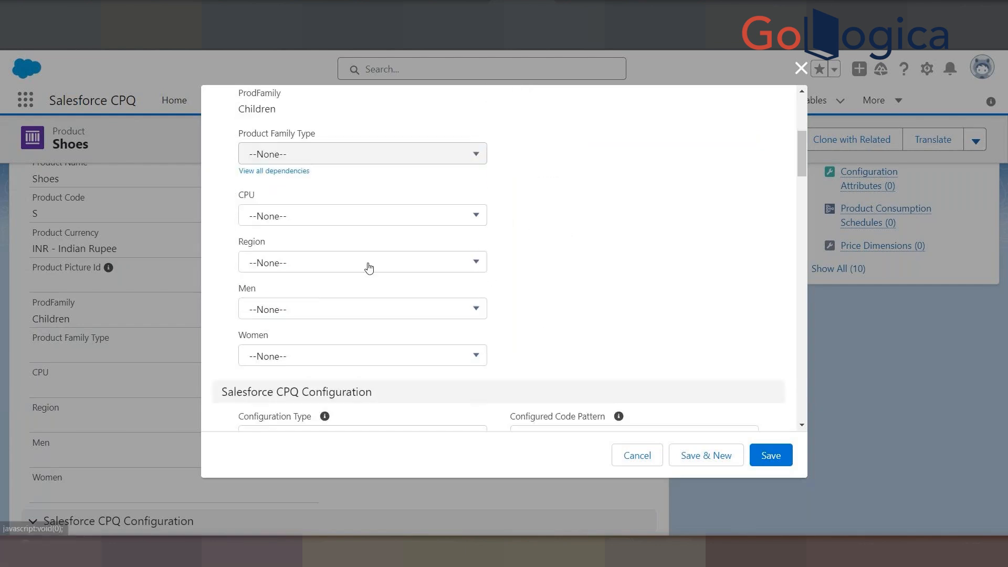
Inspect the CPU and Men picklist options, cancel the product edit and return to the Google Slides presentation
{"action": "left_click", "coordinate": [314, 310]}
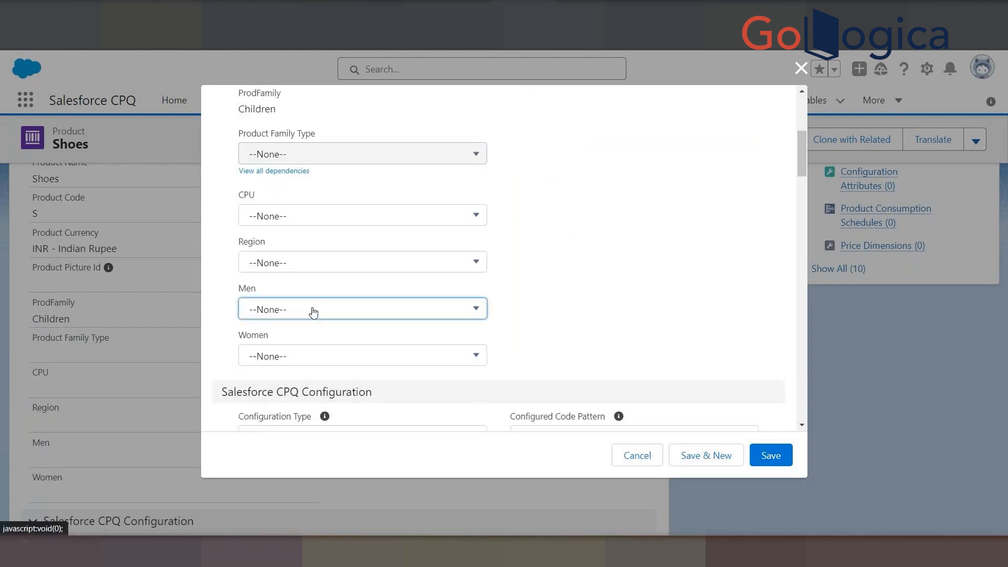
{"action": "left_click", "coordinate": [549, 266]}
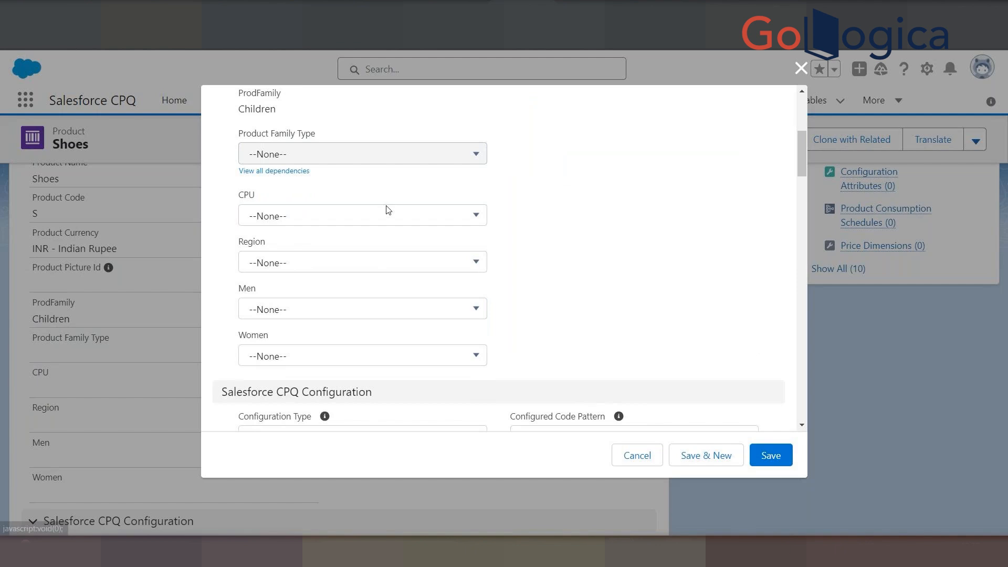
{"action": "left_click", "coordinate": [362, 215]}
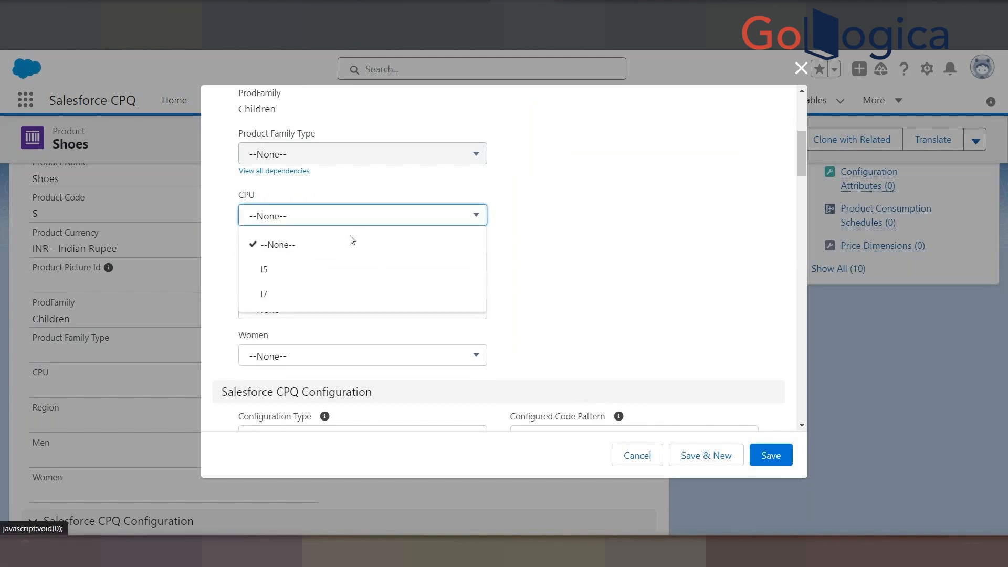
{"action": "left_click", "coordinate": [533, 225]}
{"action": "left_click", "coordinate": [355, 315]}
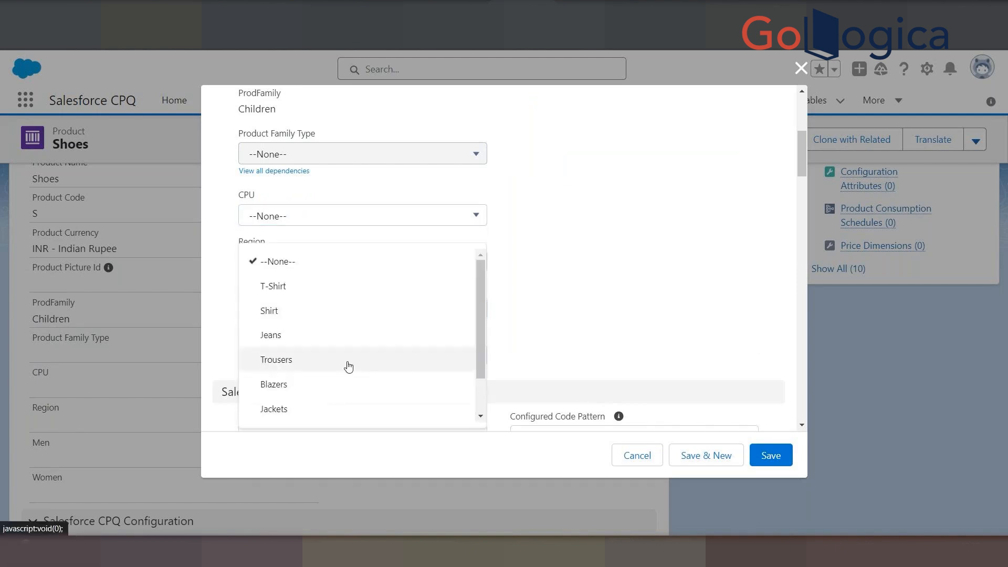
{"action": "left_click_drag", "start_coordinate": [479, 307], "coordinate": [487, 284]}
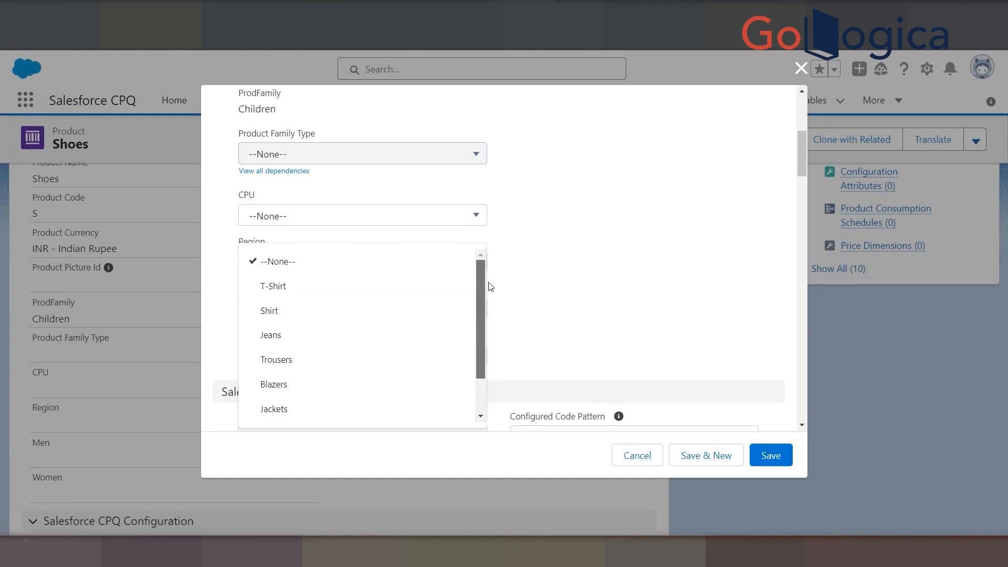
{"action": "left_click", "coordinate": [541, 315]}
{"action": "left_click", "coordinate": [639, 452]}
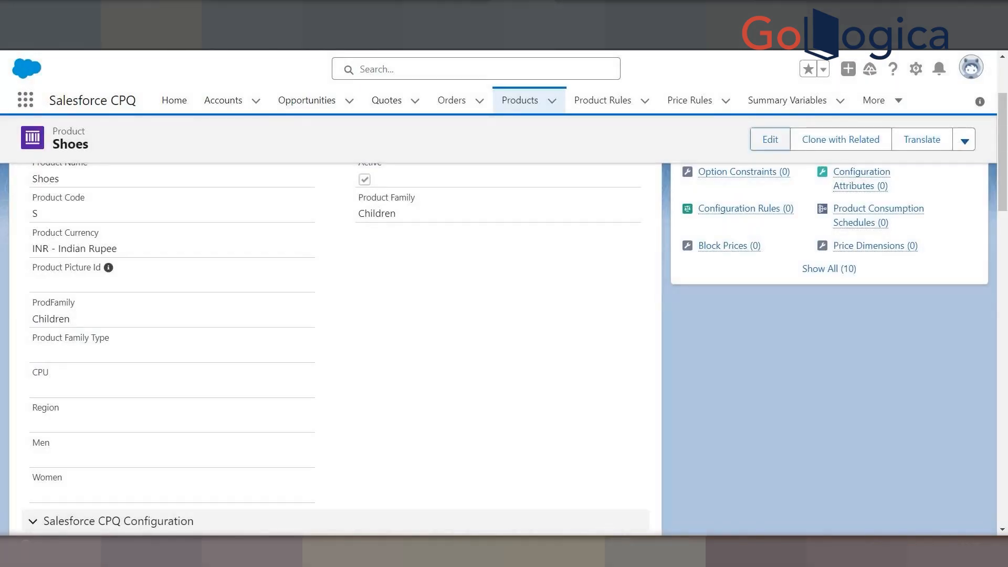
{"action": "left_click", "coordinate": [195, 15]}
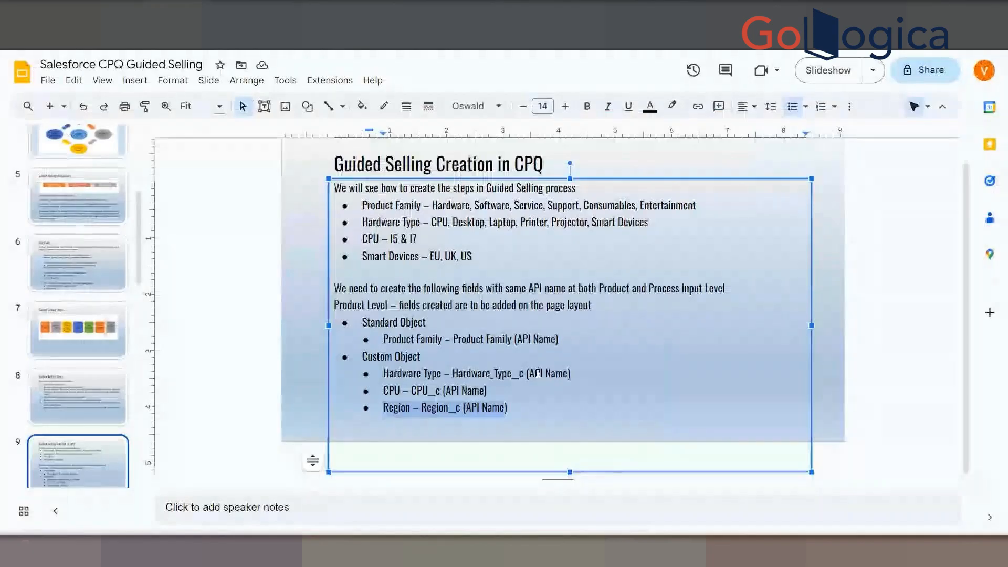
Highlight CPU and Smart Devices among the Hardware Type values on the Guided Selling Creation slide
{"action": "left_click", "coordinate": [534, 406]}
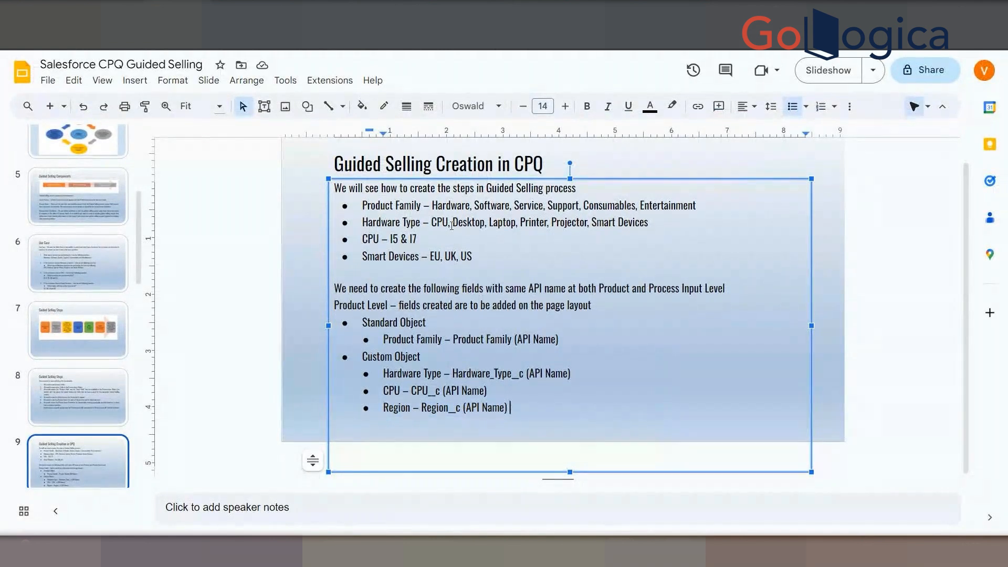
{"action": "left_click_drag", "start_coordinate": [448, 223], "coordinate": [432, 223]}
{"action": "left_click_drag", "start_coordinate": [594, 220], "coordinate": [625, 232]}
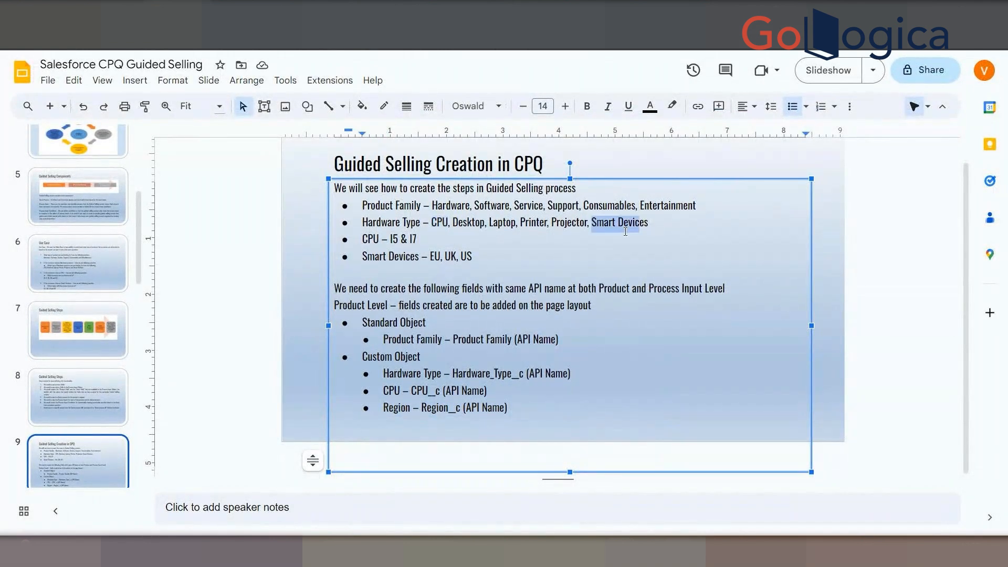
{"action": "left_click", "coordinate": [524, 407]}
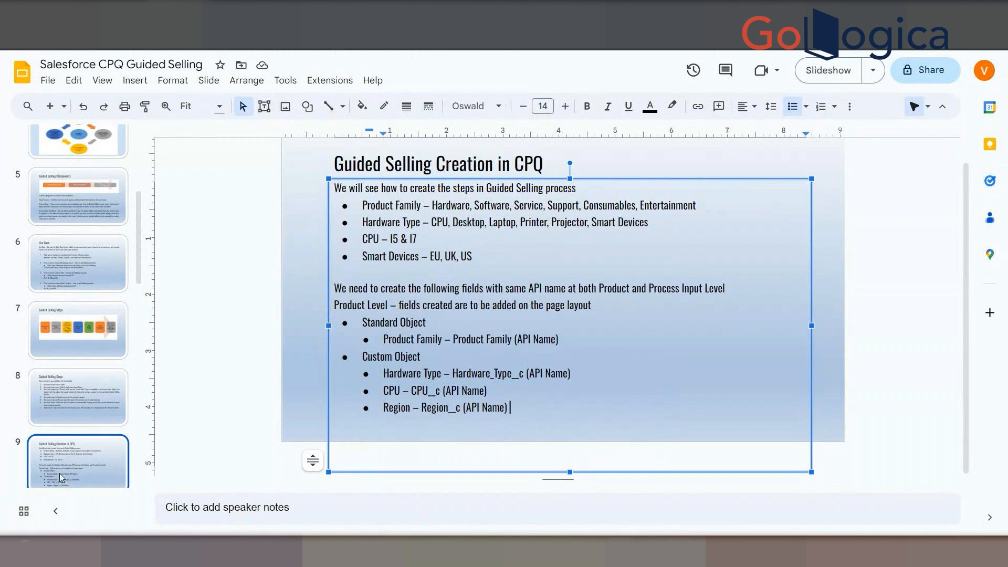
Open slide 10 and highlight the Process Input text above its custom field list
{"action": "scroll", "coordinate": [59, 474], "scroll_direction": "down", "scroll_amount": 3}
{"action": "left_click", "coordinate": [74, 405]}
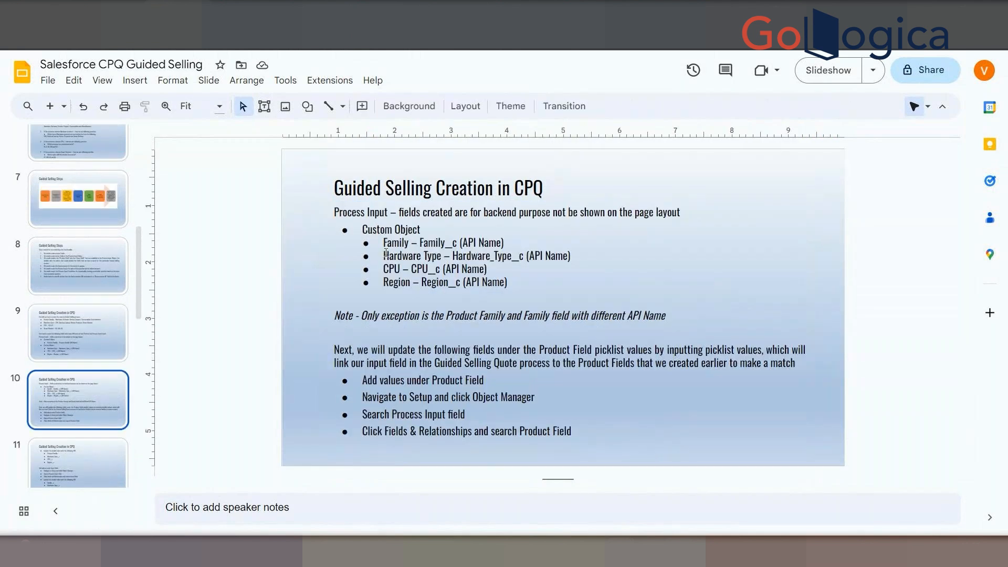
{"action": "left_click", "coordinate": [338, 217]}
{"action": "left_click_drag", "start_coordinate": [337, 217], "coordinate": [386, 221]}
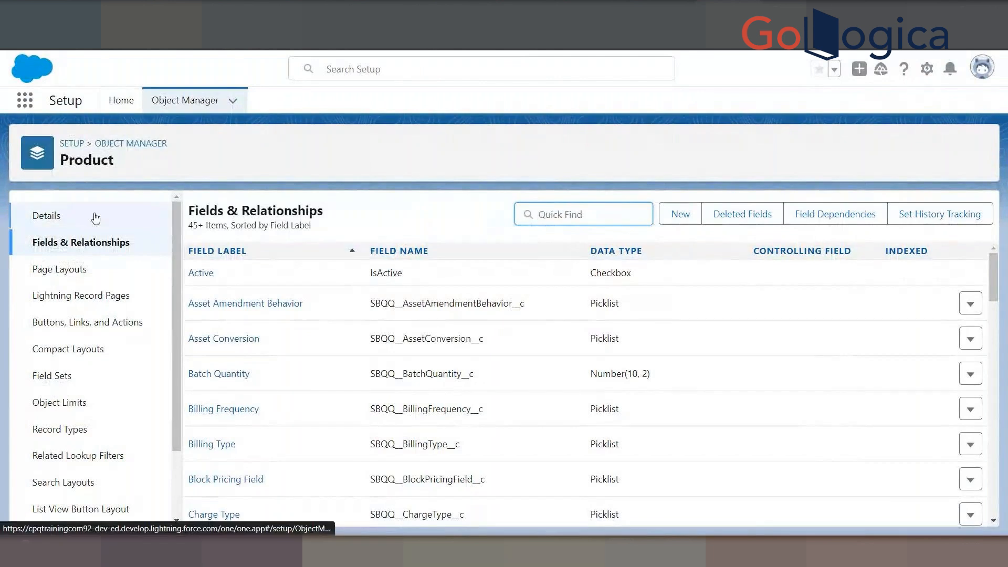
Duplicate the Salesforce Product setup page in a new browser tab and show the full Object Manager list there
{"action": "right_click", "coordinate": [710, 26]}
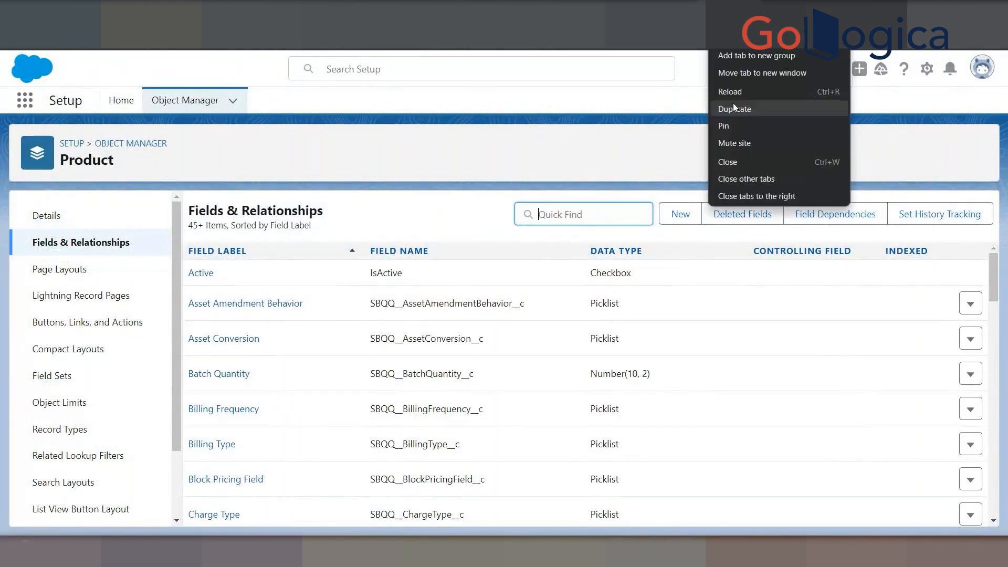
{"action": "left_click", "coordinate": [734, 109]}
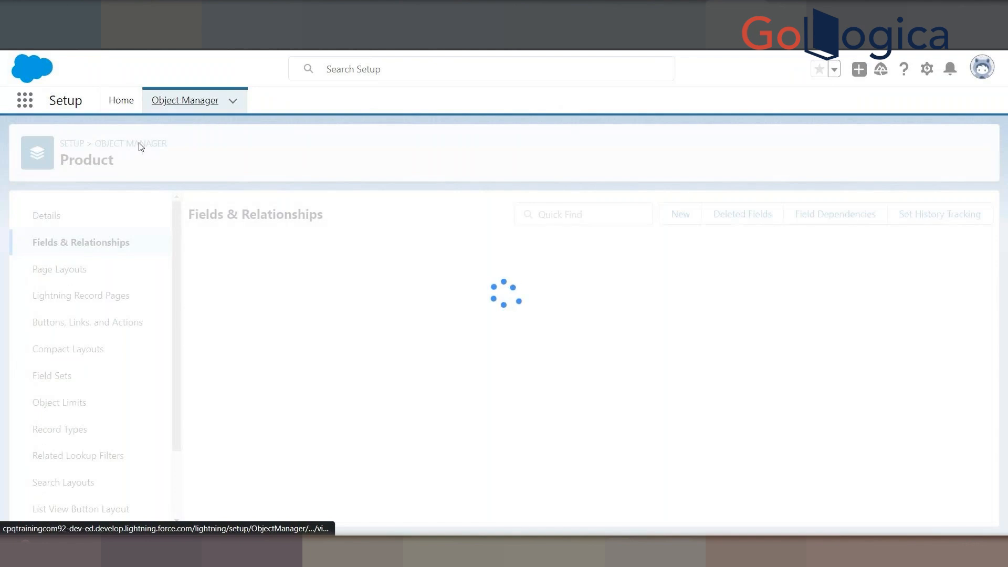
{"action": "left_click", "coordinate": [139, 144]}
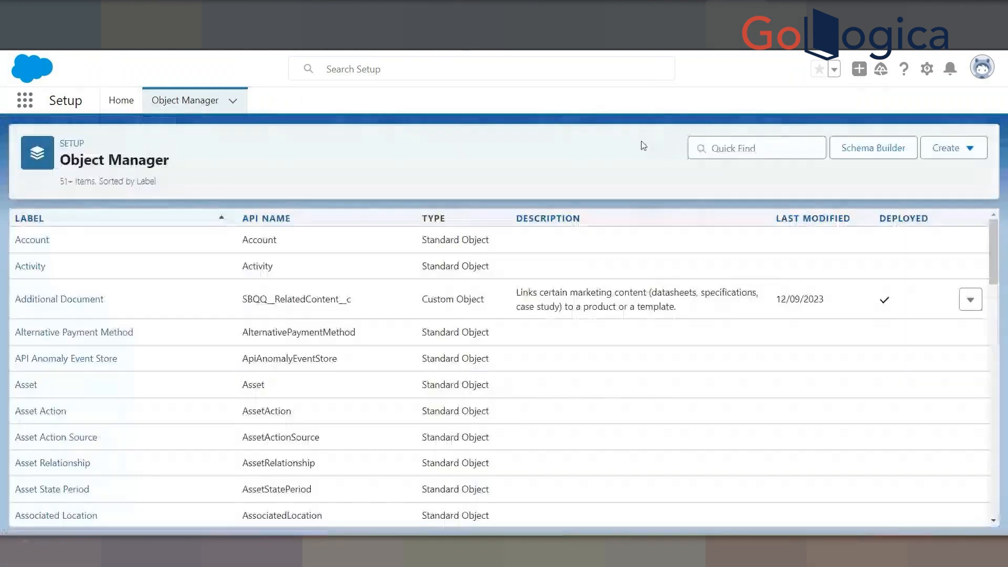
Search the Object Manager for Process Input and open the Process Input object
{"action": "left_click", "coordinate": [734, 154]}
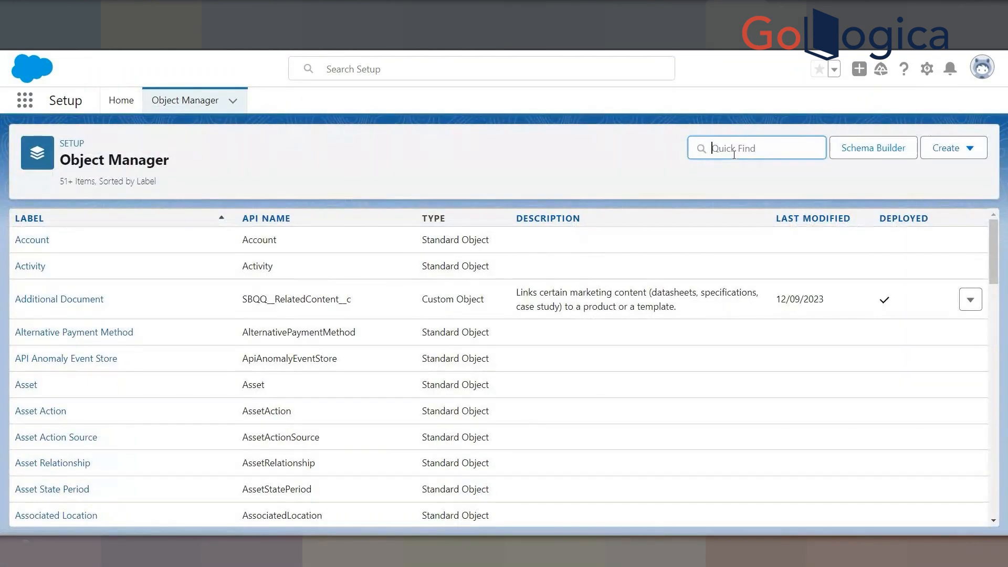
{"action": "type", "text": "P"}
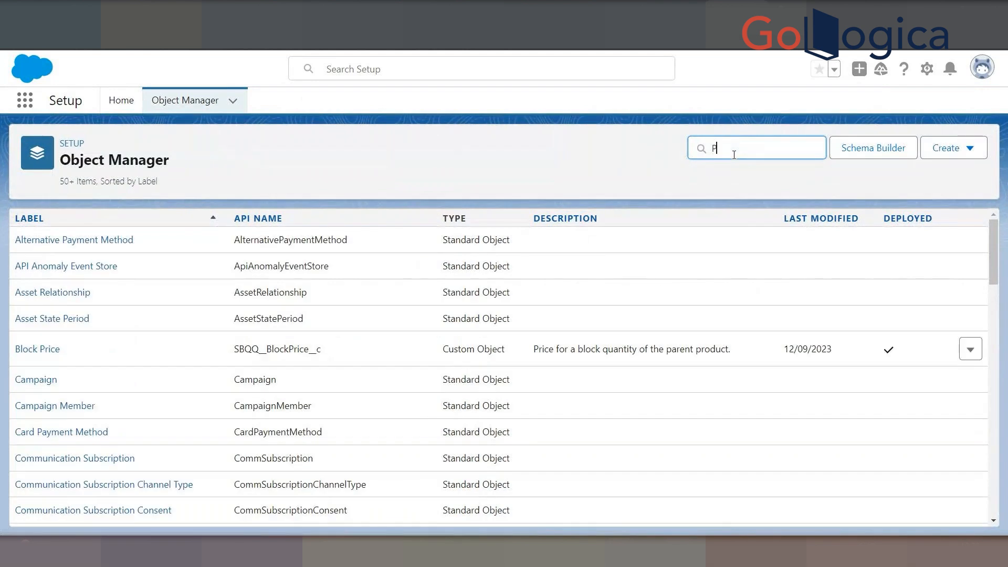
{"action": "type", "text": "rocess"}
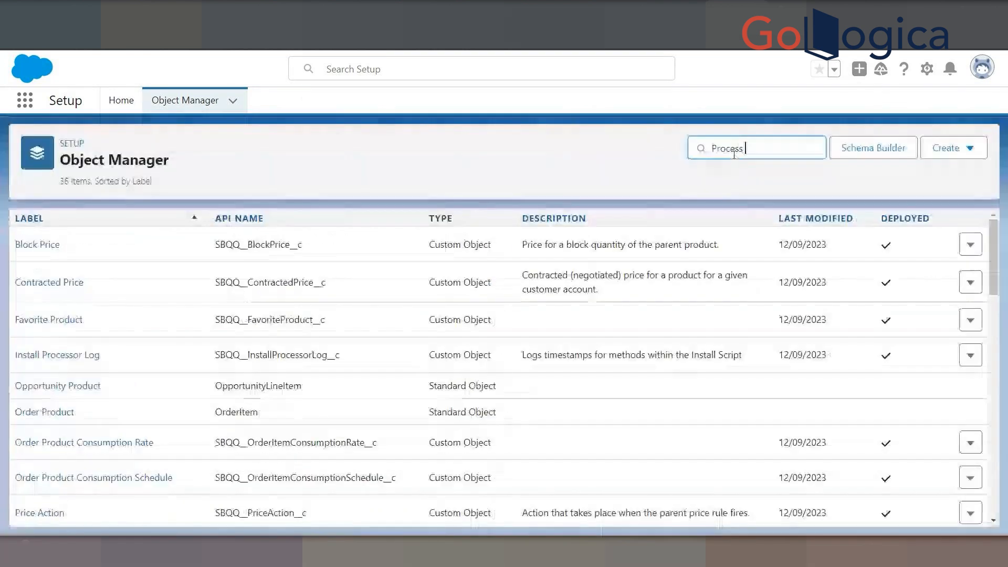
{"action": "type", "text": " Input"}
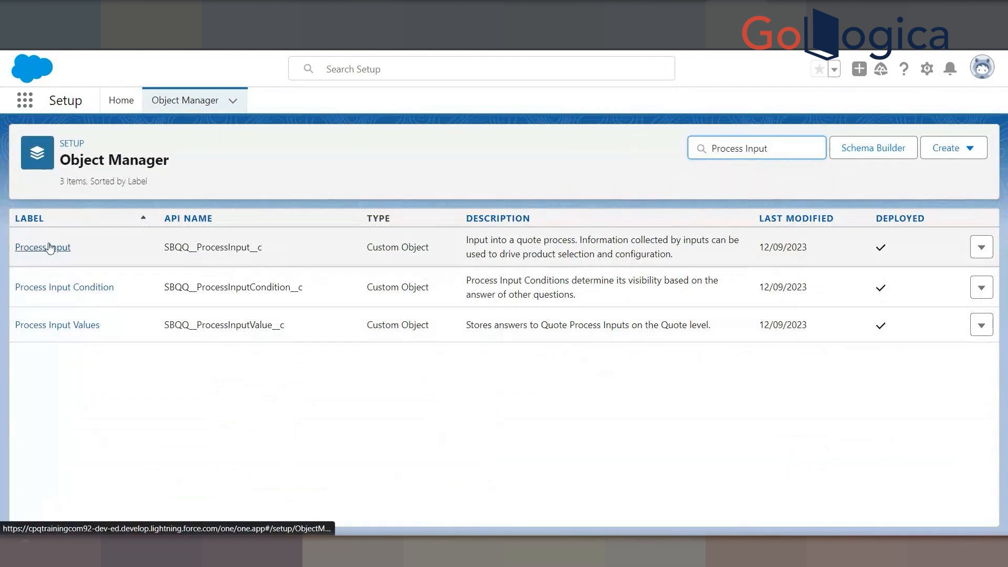
{"action": "left_click", "coordinate": [47, 247]}
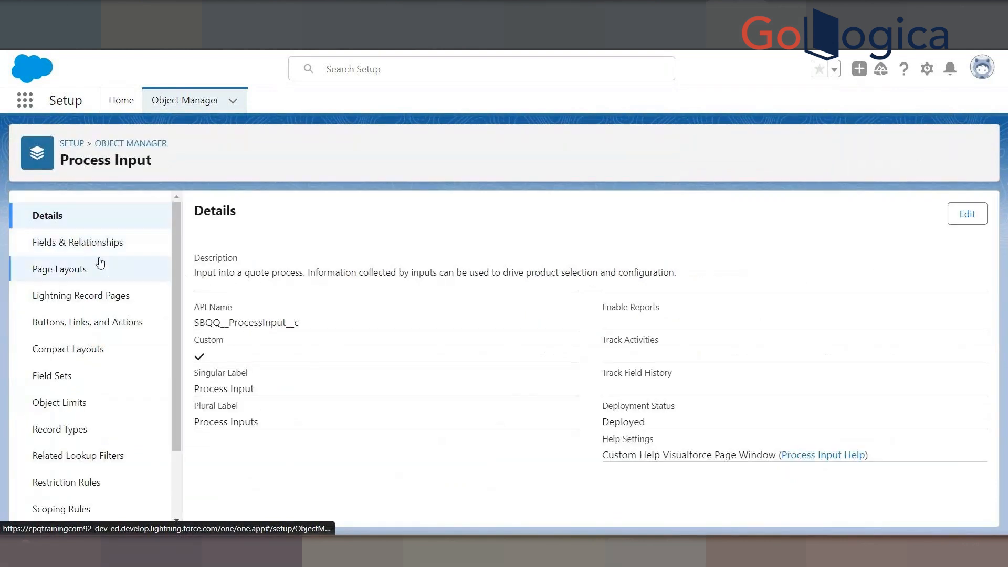
View the Process Input fields, return to the object's details and highlight the SBQQ prefix in its API name
{"action": "left_click", "coordinate": [103, 243]}
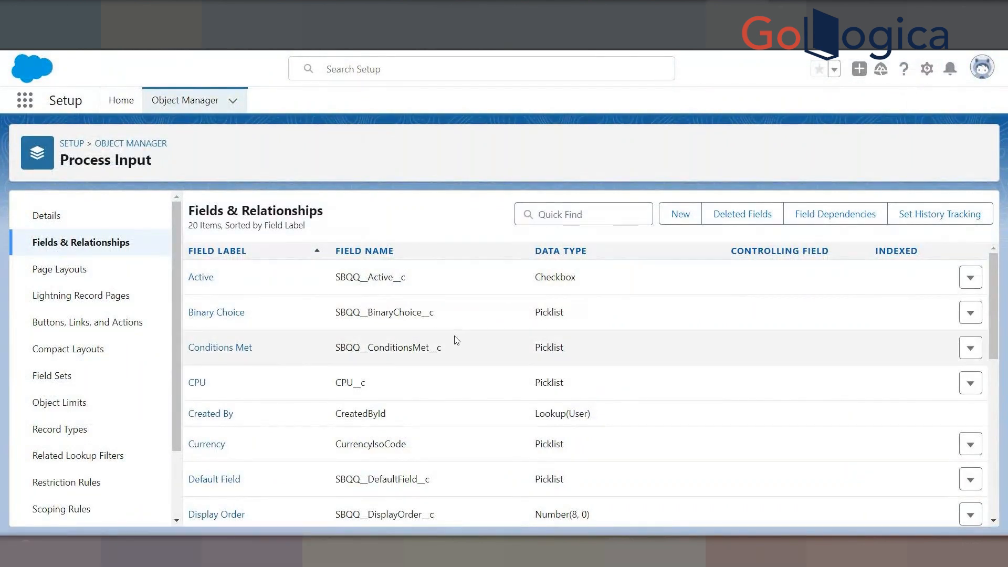
{"action": "left_click", "coordinate": [57, 221]}
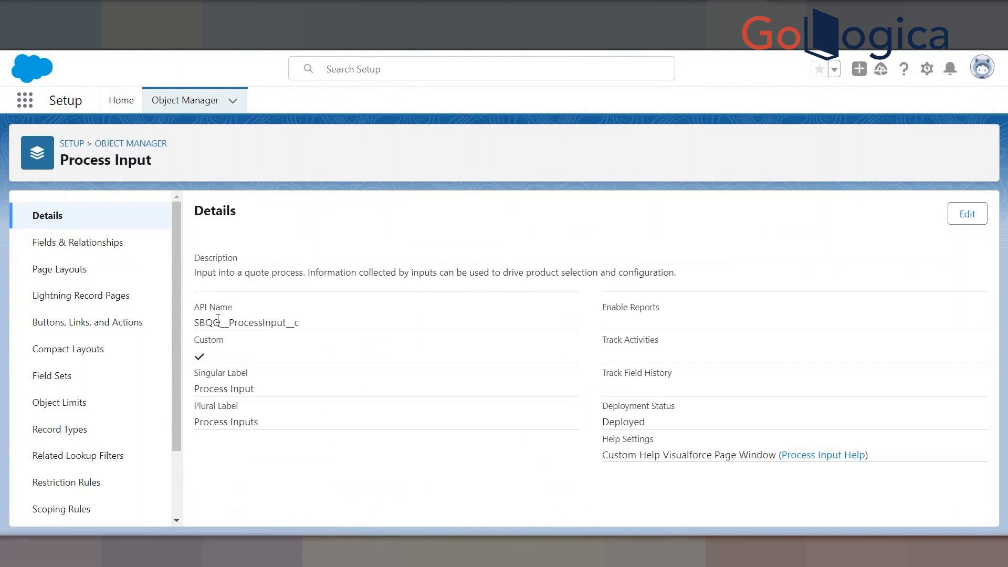
{"action": "left_click_drag", "start_coordinate": [196, 322], "coordinate": [220, 322]}
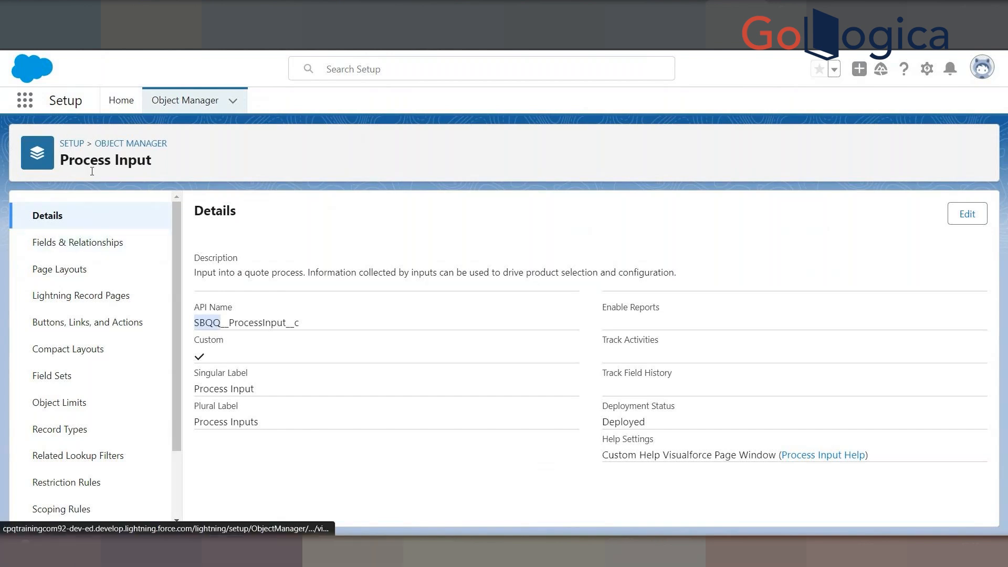
Examine the Process Input fields list, and highlight the Family field and its API name in the Google Slides presentation
{"action": "left_click", "coordinate": [94, 243]}
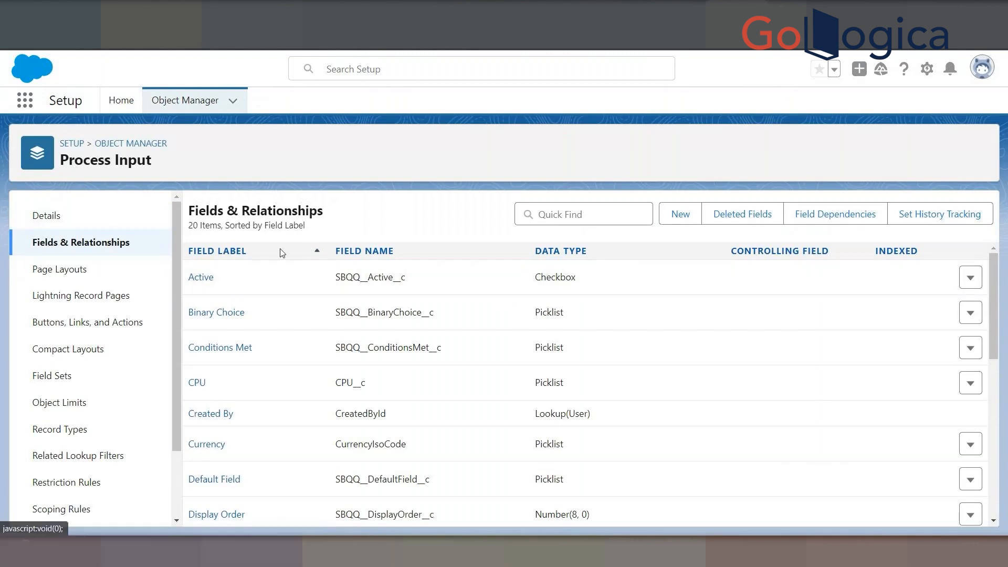
{"action": "scroll", "coordinate": [361, 329], "scroll_direction": "down", "scroll_amount": 8}
{"action": "scroll", "coordinate": [344, 408], "scroll_direction": "up", "scroll_amount": 7}
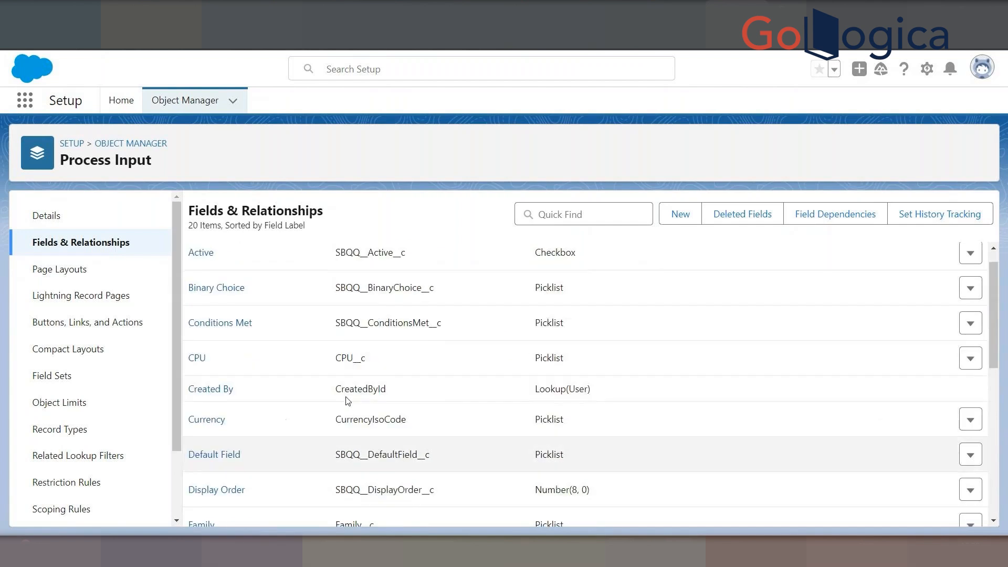
{"action": "scroll", "coordinate": [326, 393], "scroll_direction": "up", "scroll_amount": 1}
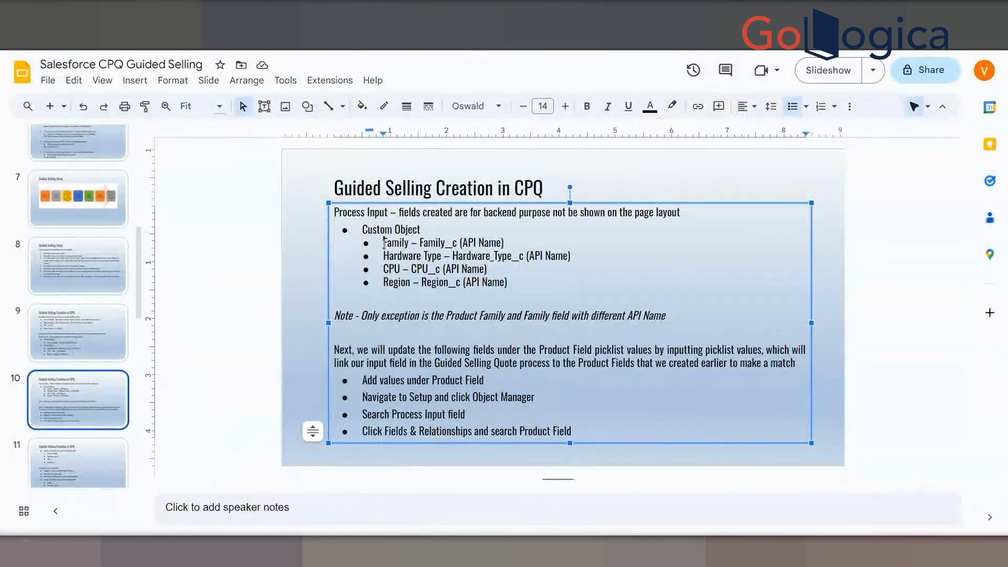
{"action": "left_click_drag", "start_coordinate": [383, 242], "coordinate": [457, 242]}
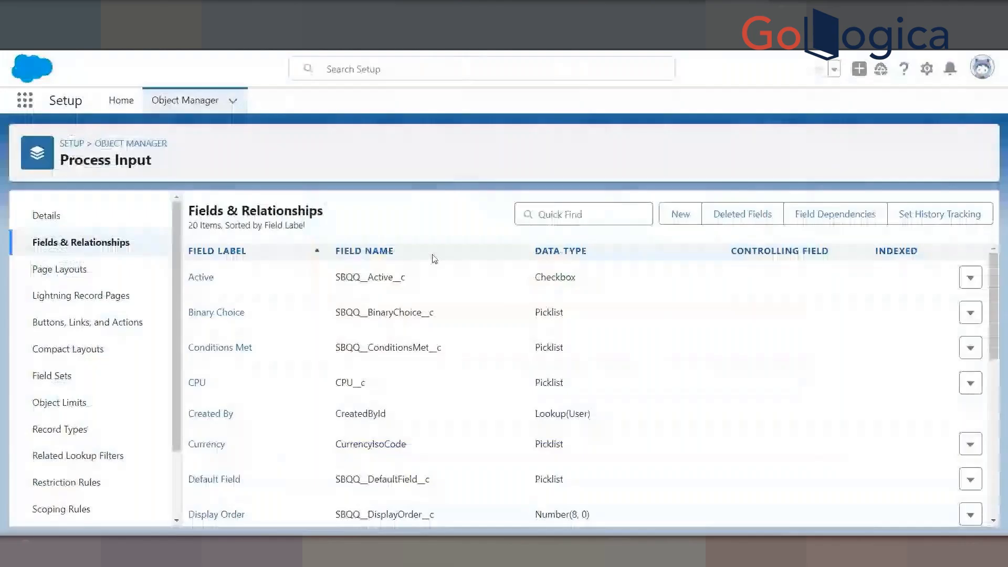
Return to Salesforce, search the Process Input fields for Family, and open that field to examine its picklist values
{"action": "left_click", "coordinate": [560, 215]}
{"action": "type", "text": "Family"}
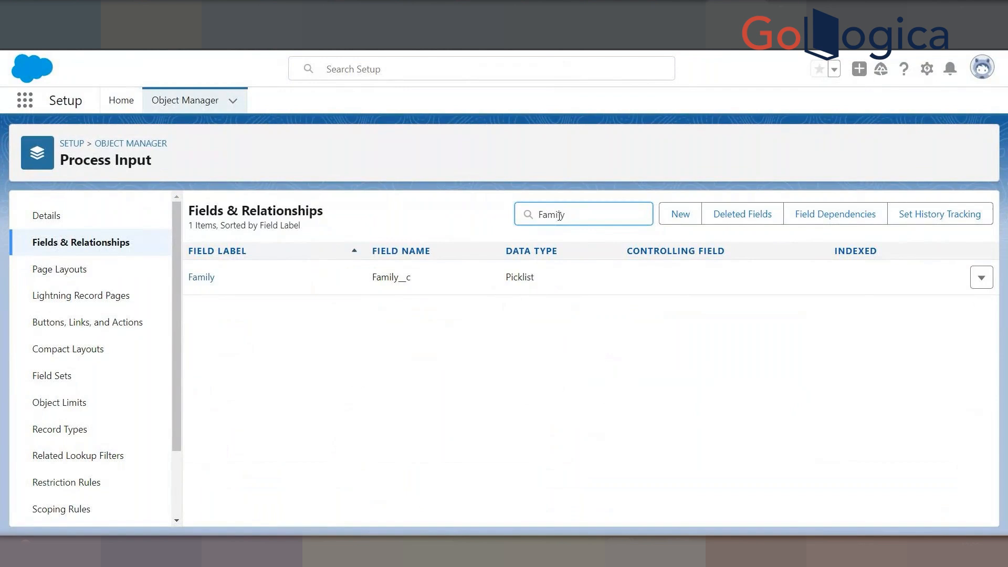
{"action": "left_click", "coordinate": [206, 280]}
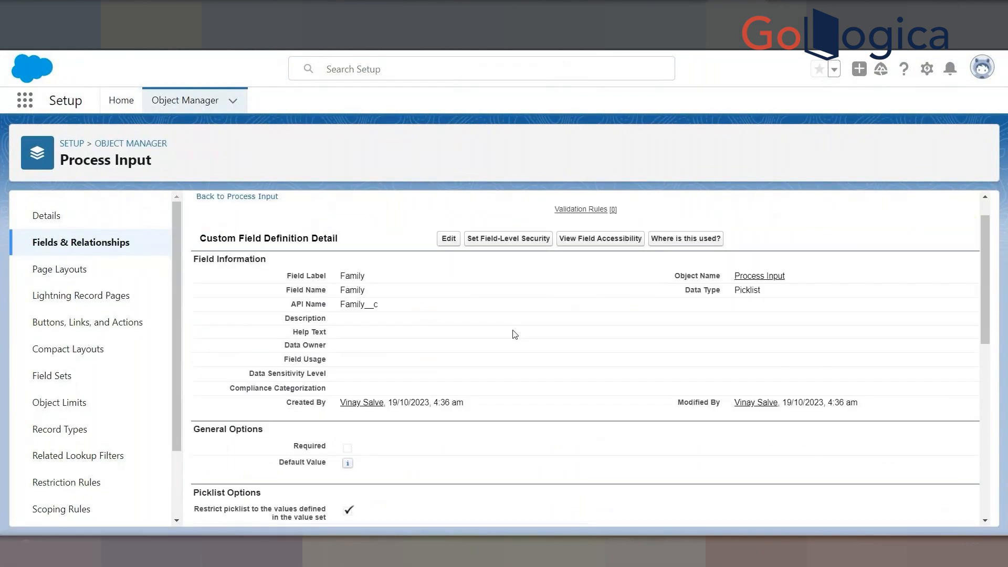
{"action": "scroll", "coordinate": [514, 335], "scroll_direction": "down", "scroll_amount": 10}
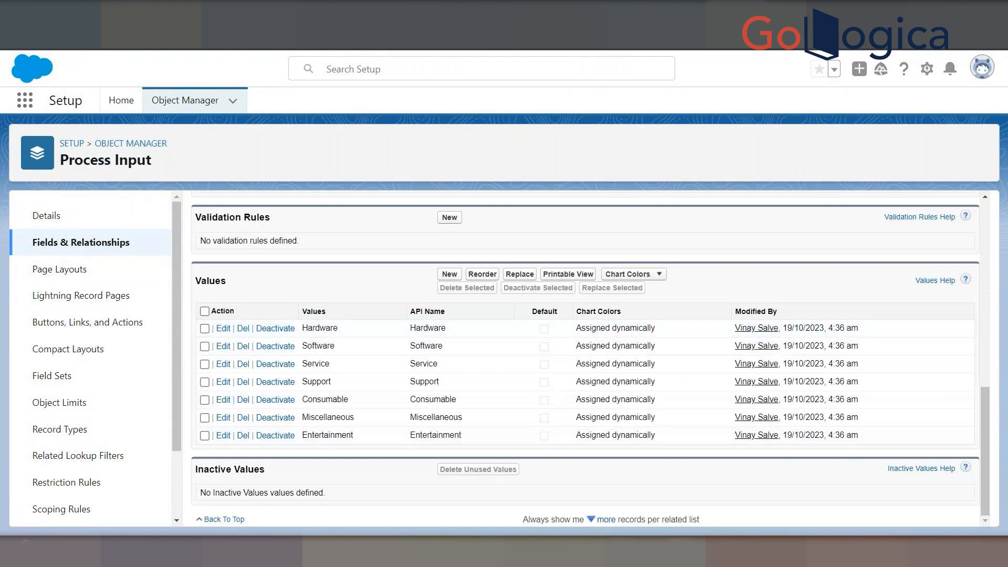
Add Men, Women, Kids and Children as new picklist values of the Family field and save them
{"action": "left_click", "coordinate": [451, 275]}
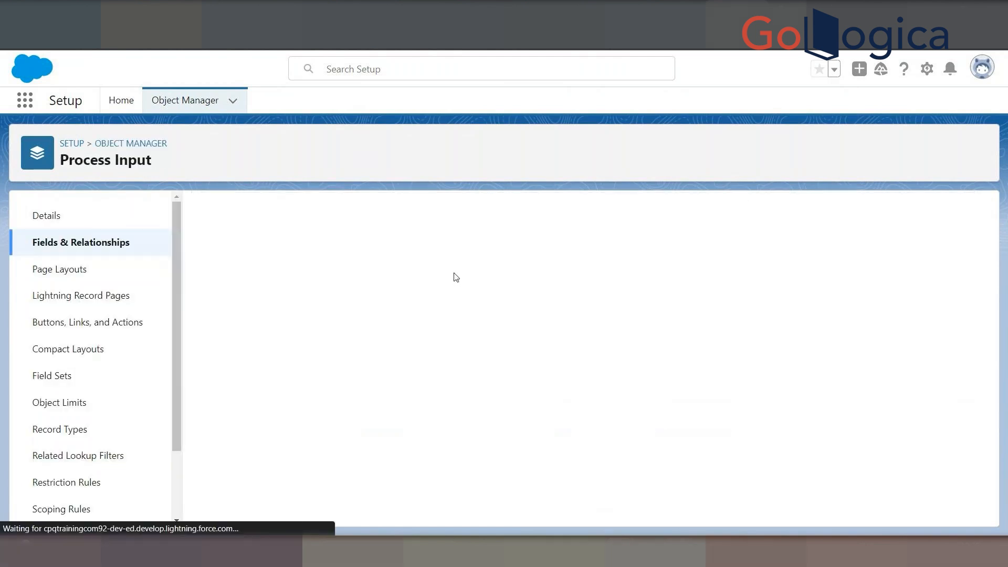
{"action": "type", "text": "Men"}
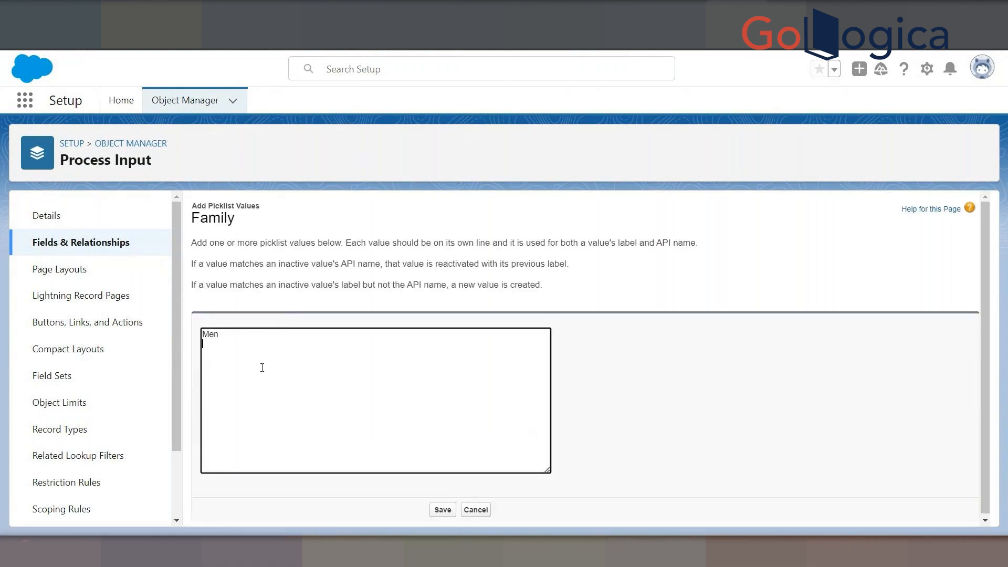
{"action": "key", "text": "Return"}
{"action": "type", "text": "Women "}
{"action": "type", "text": "Kids"}
{"action": "key", "text": "Return"}
{"action": "type", "text": "Children"}
{"action": "left_click", "coordinate": [440, 509]}
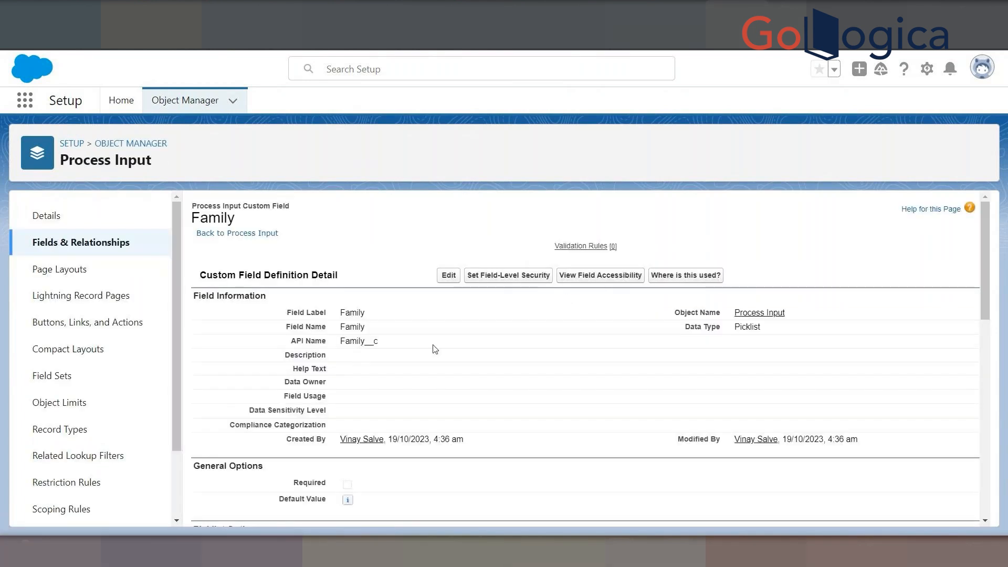
Highlight the Hardware Type field with its API name in the Google Slides presentation and switch back to Salesforce
{"action": "key", "text": "ctrl+Tab"}
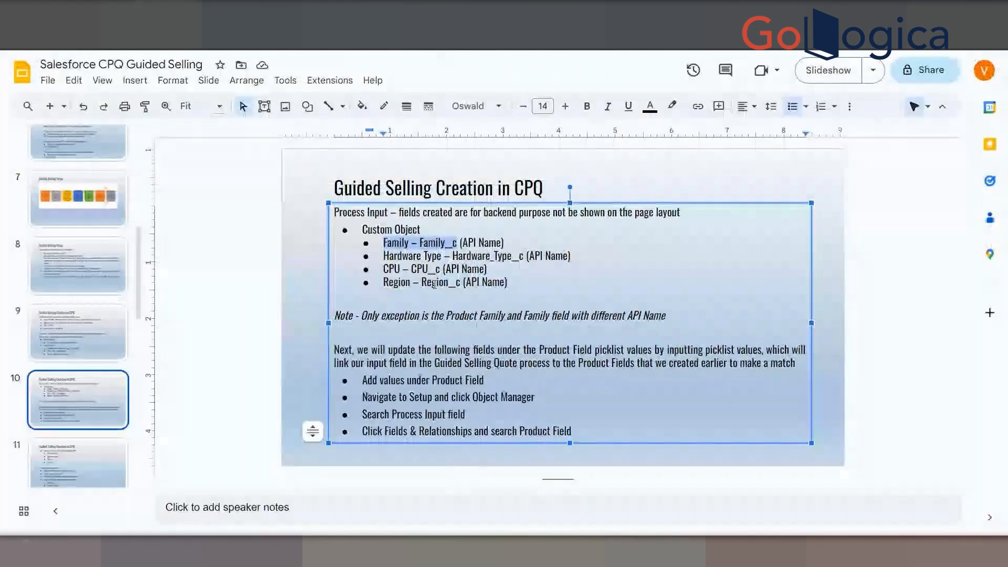
{"action": "left_click_drag", "start_coordinate": [385, 255], "coordinate": [570, 259]}
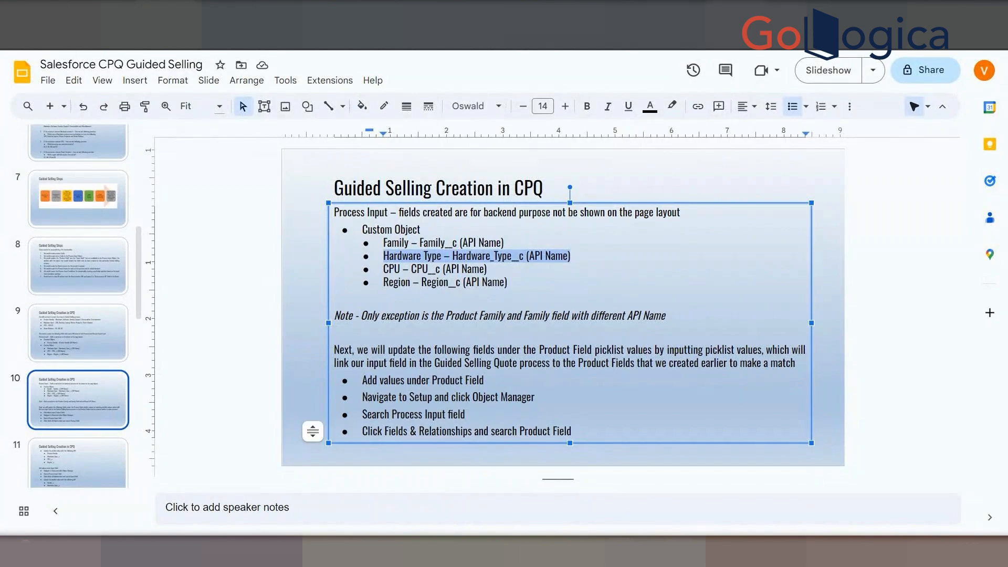
{"action": "key", "text": "ctrl+Tab"}
Find the Hardware Type field on Process Input and examine its definition and picklist values
{"action": "left_click", "coordinate": [91, 249]}
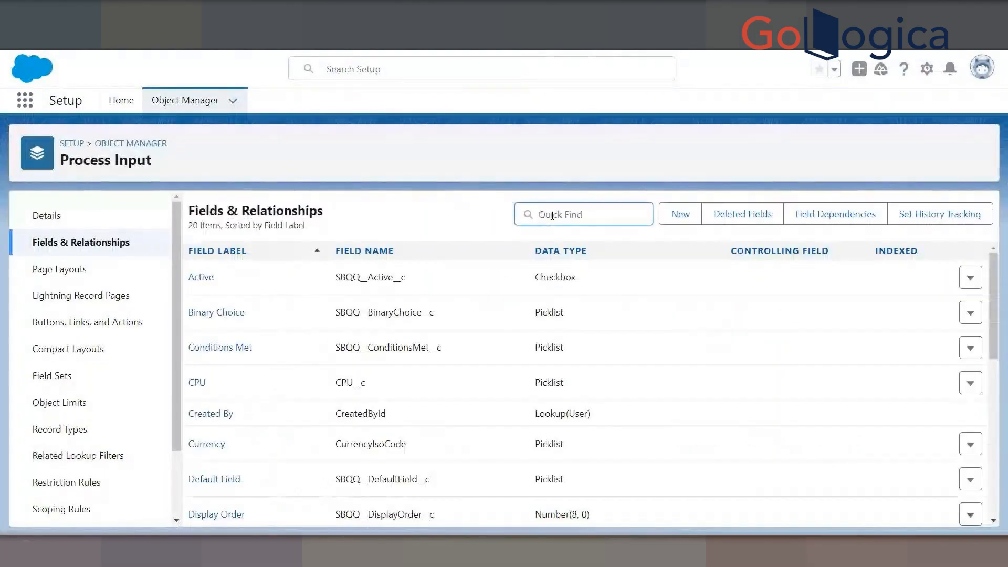
{"action": "type", "text": "Hard"}
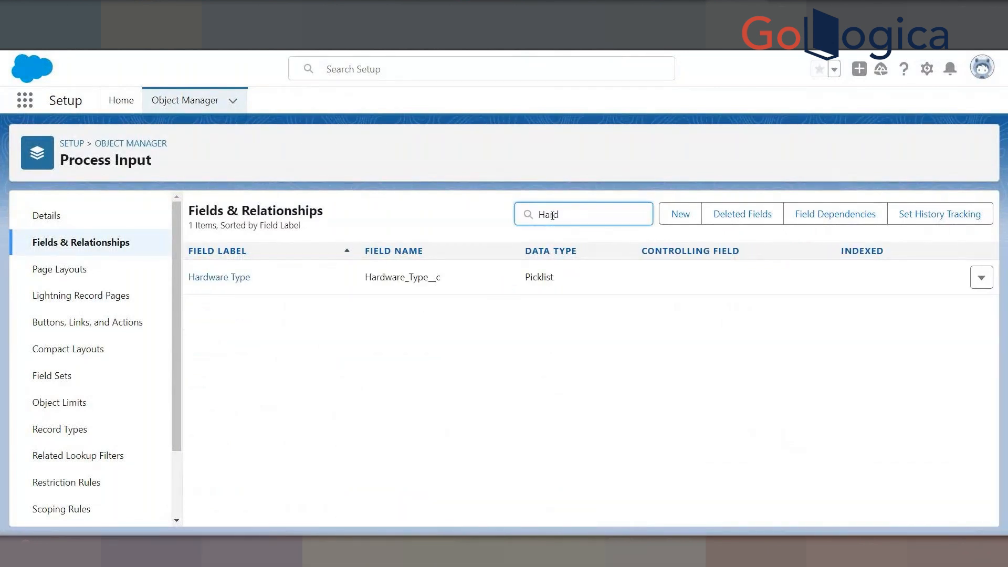
{"action": "left_click", "coordinate": [206, 279]}
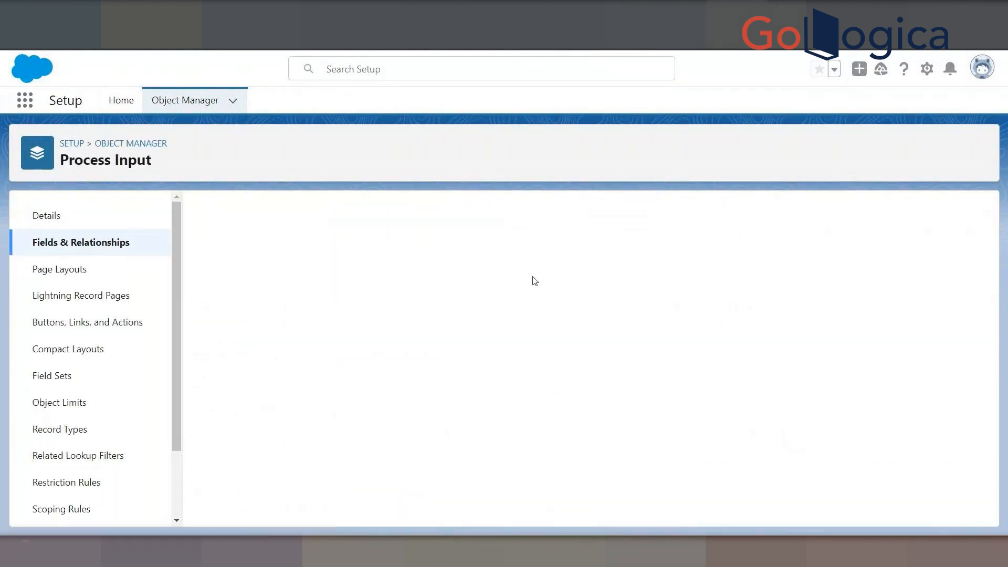
{"action": "scroll", "coordinate": [462, 336], "scroll_direction": "down", "scroll_amount": 10}
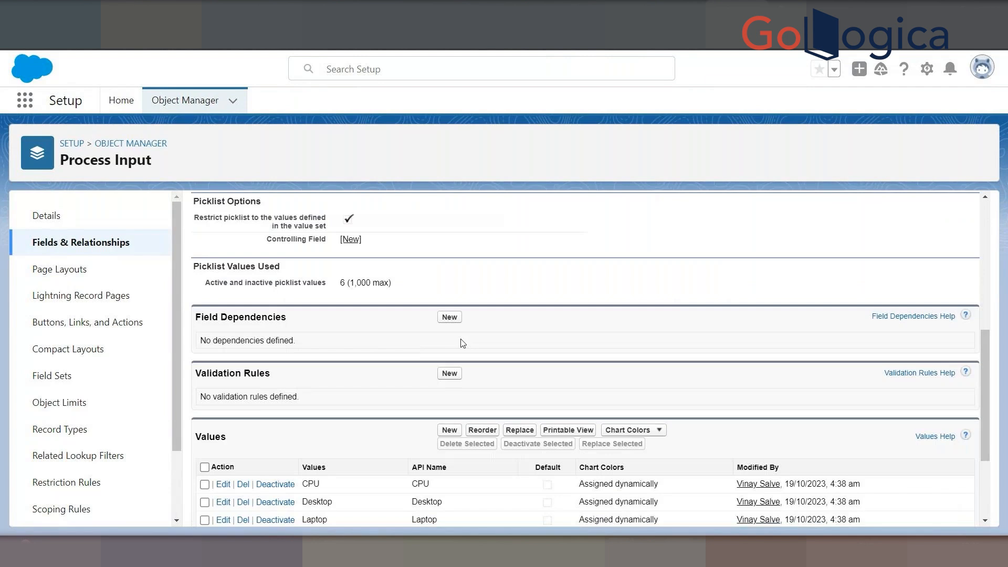
{"action": "scroll", "coordinate": [462, 344], "scroll_direction": "down", "scroll_amount": 1}
{"action": "scroll", "coordinate": [451, 338], "scroll_direction": "up", "scroll_amount": 10}
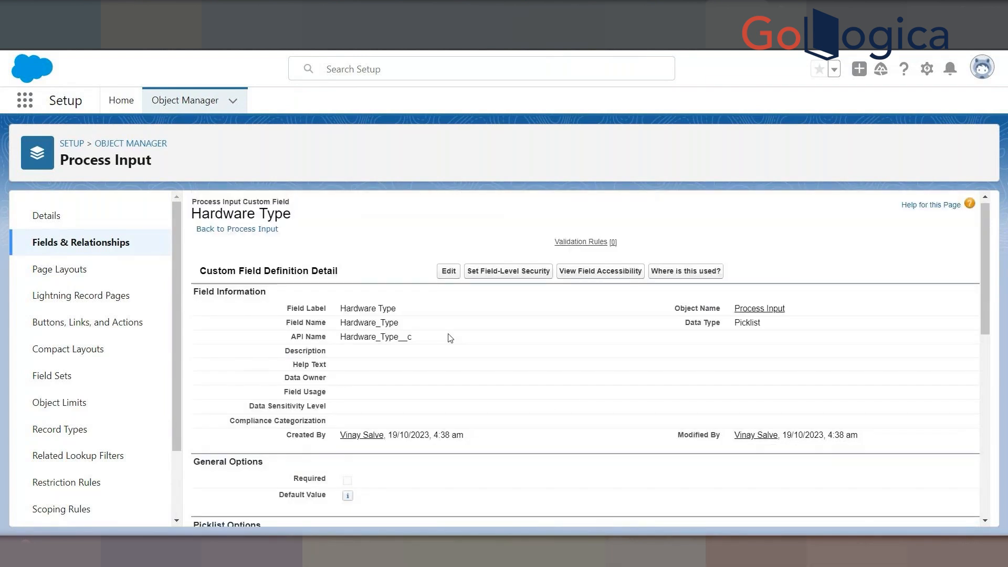
{"action": "scroll", "coordinate": [397, 331], "scroll_direction": "down", "scroll_amount": 5}
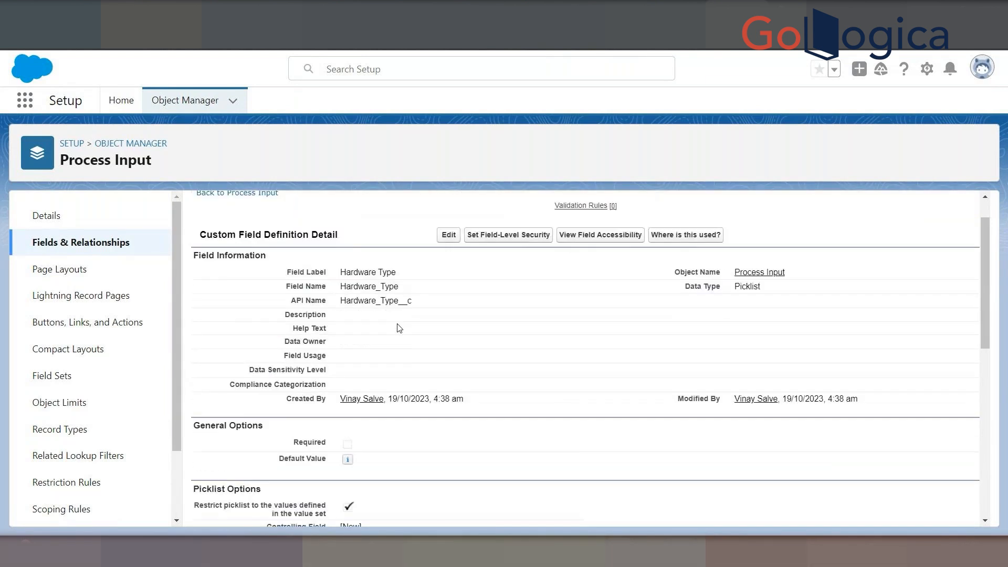
{"action": "scroll", "coordinate": [397, 362], "scroll_direction": "down", "scroll_amount": 3}
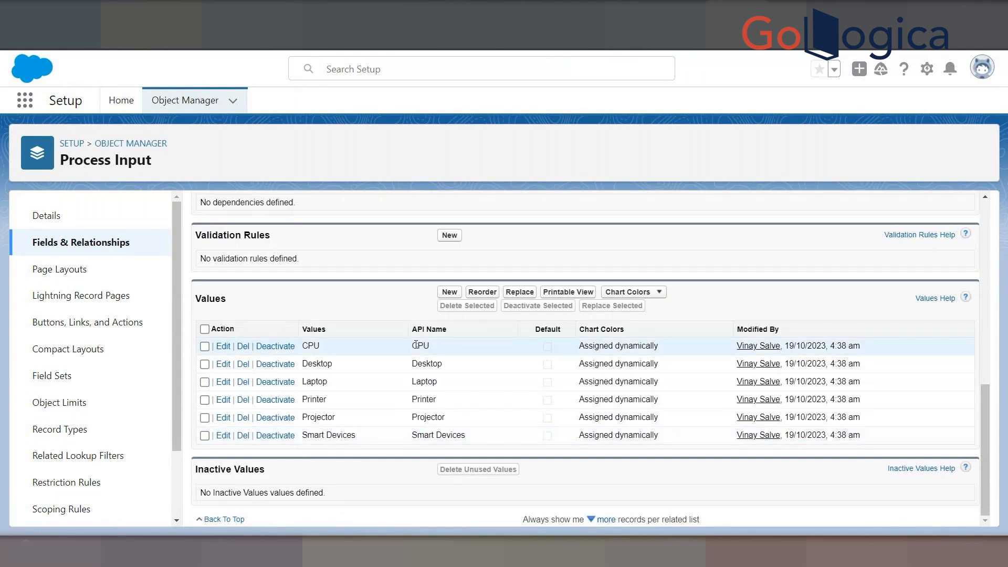
Search the Product object's fields for Men and open that field to examine its API name and picklist values
{"action": "scroll", "coordinate": [282, 310], "scroll_direction": "up", "scroll_amount": 8}
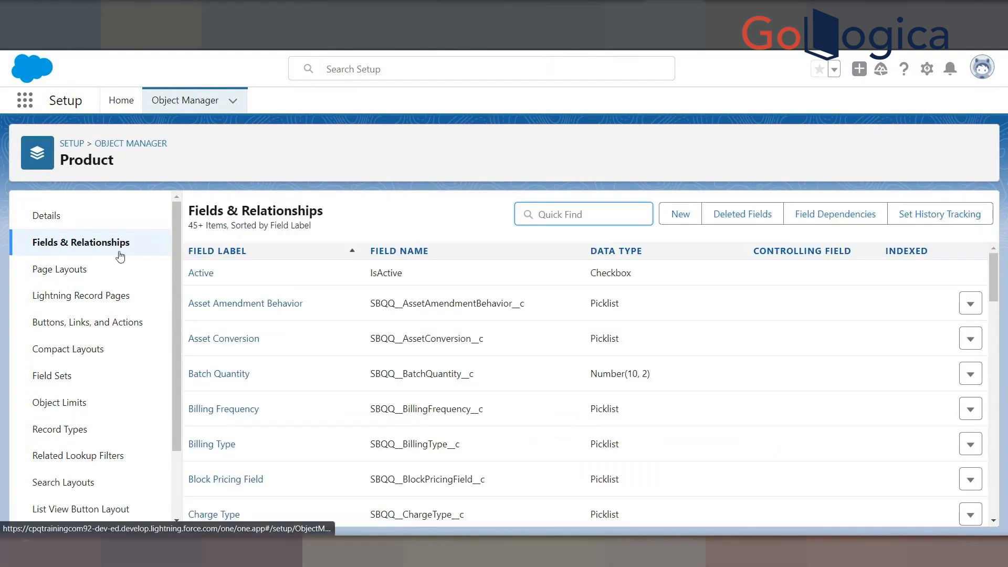
{"action": "left_click", "coordinate": [549, 213]}
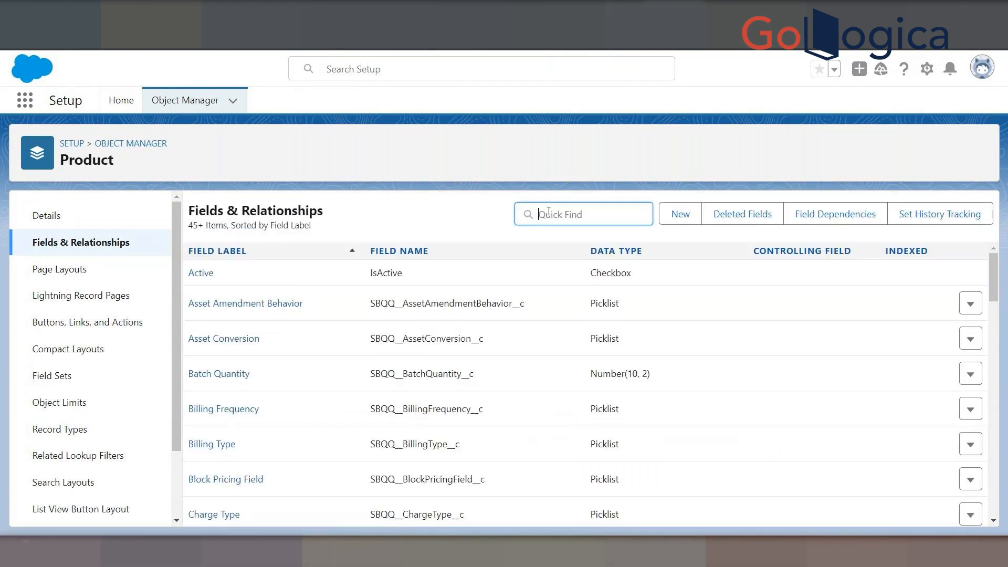
{"action": "type", "text": "Men"}
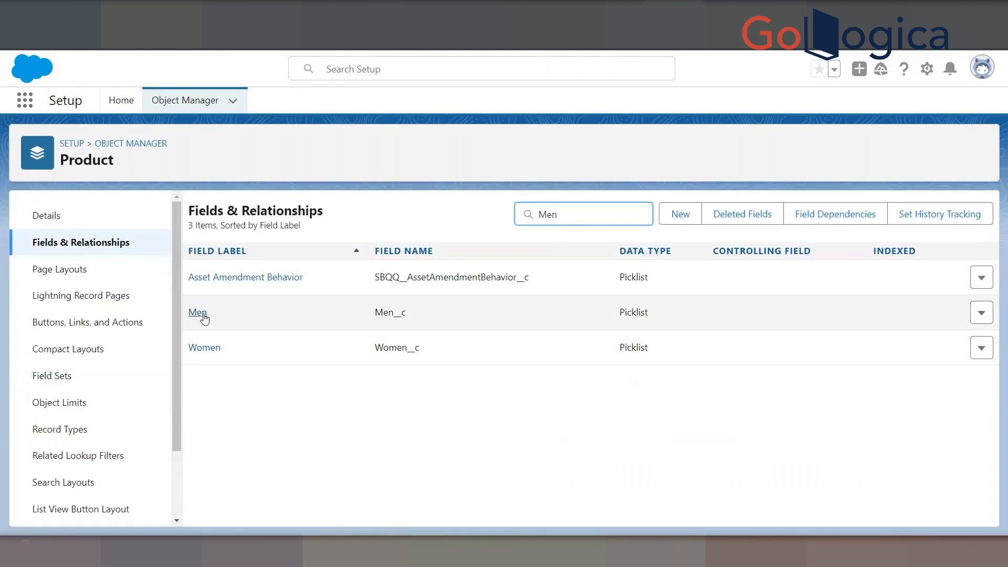
{"action": "left_click", "coordinate": [205, 315]}
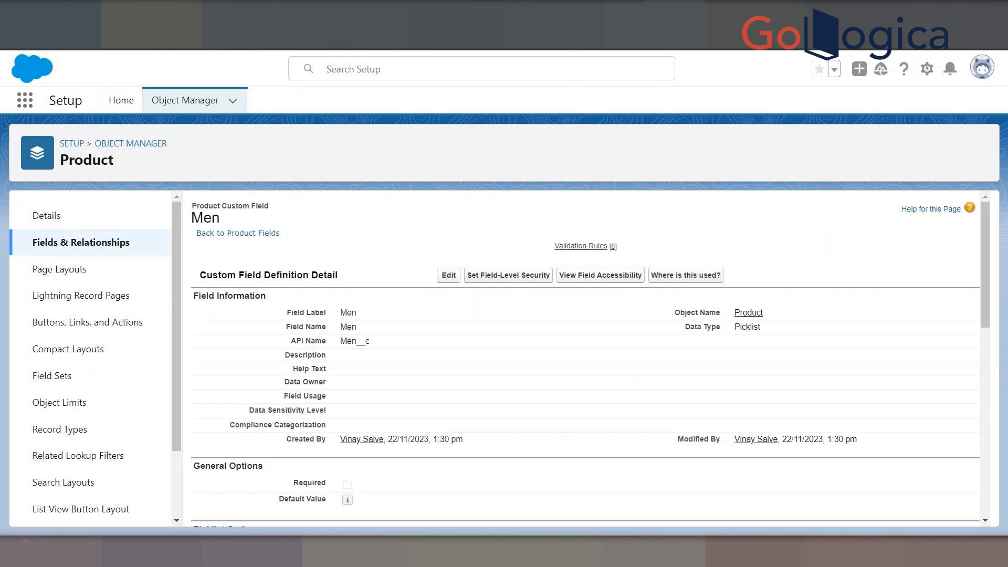
{"action": "key", "text": "ctrl+Tab"}
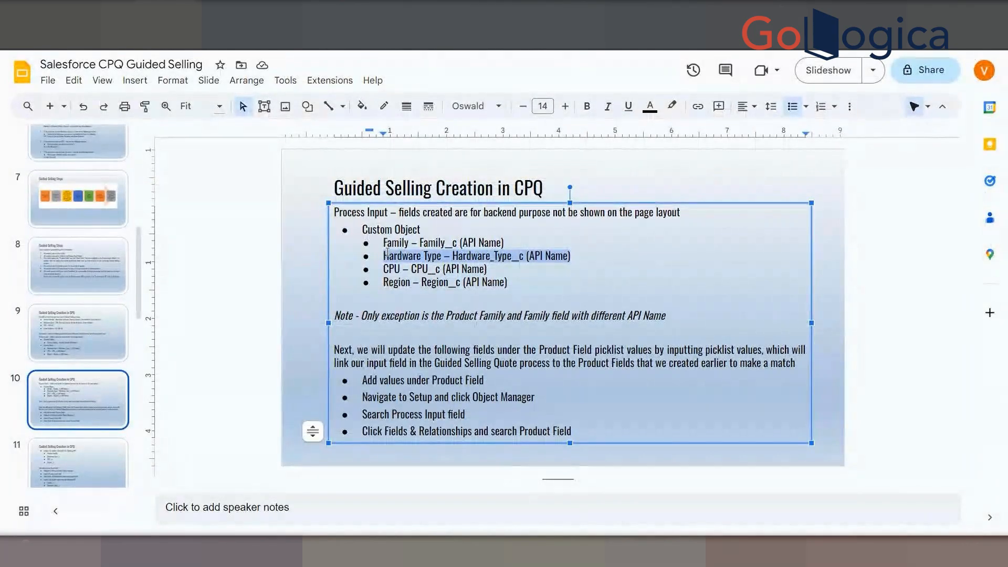
{"action": "key", "text": "ctrl+Tab"}
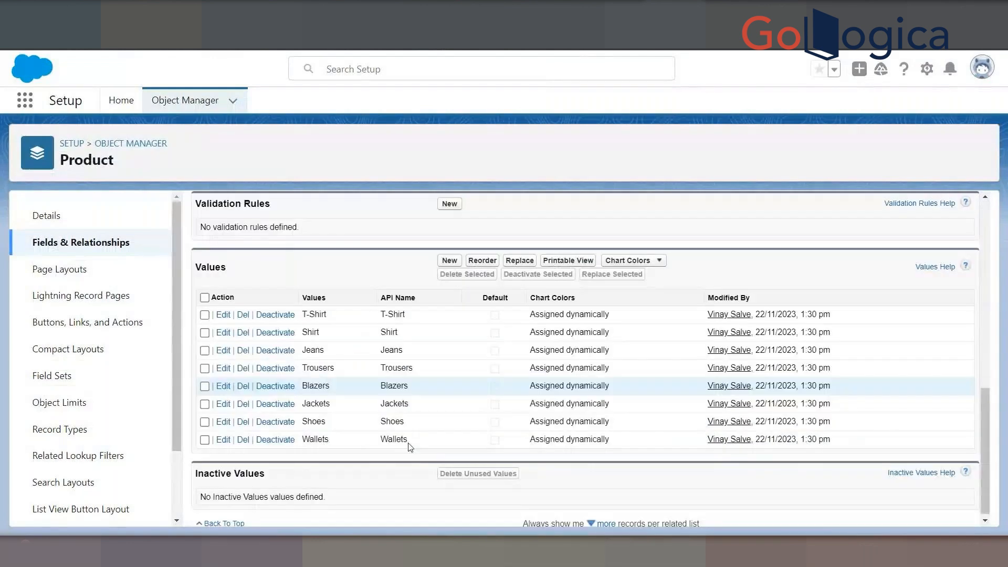
{"action": "scroll", "coordinate": [410, 448], "scroll_direction": "down", "scroll_amount": 1}
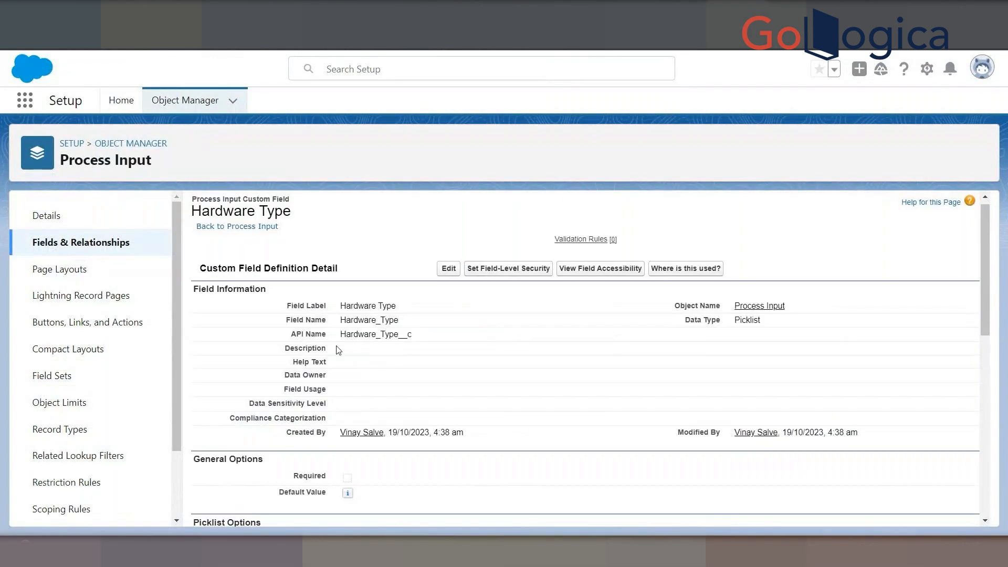
Start a new custom field on the Process Input object with Picklist as its data type
{"action": "left_click", "coordinate": [86, 247]}
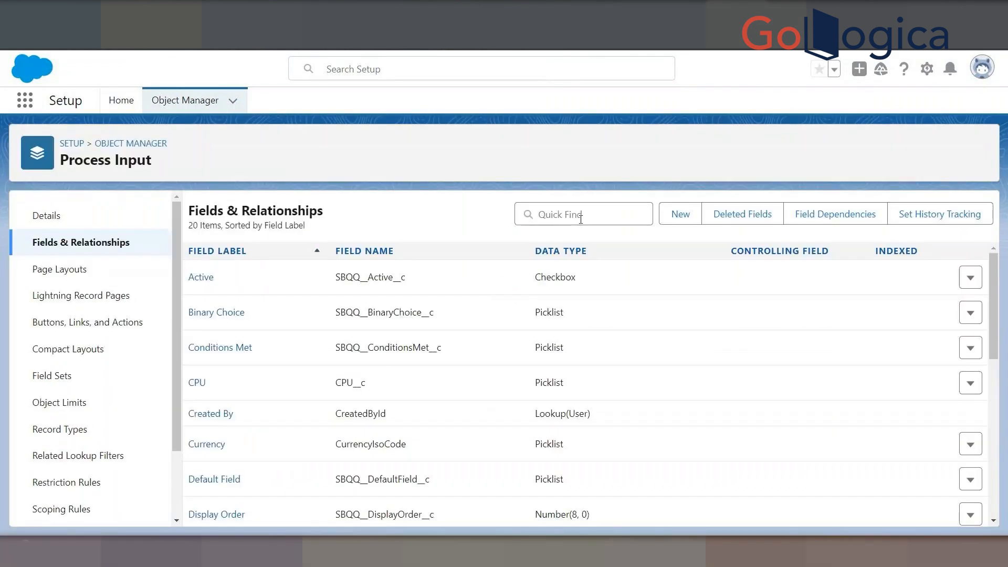
{"action": "left_click", "coordinate": [678, 214]}
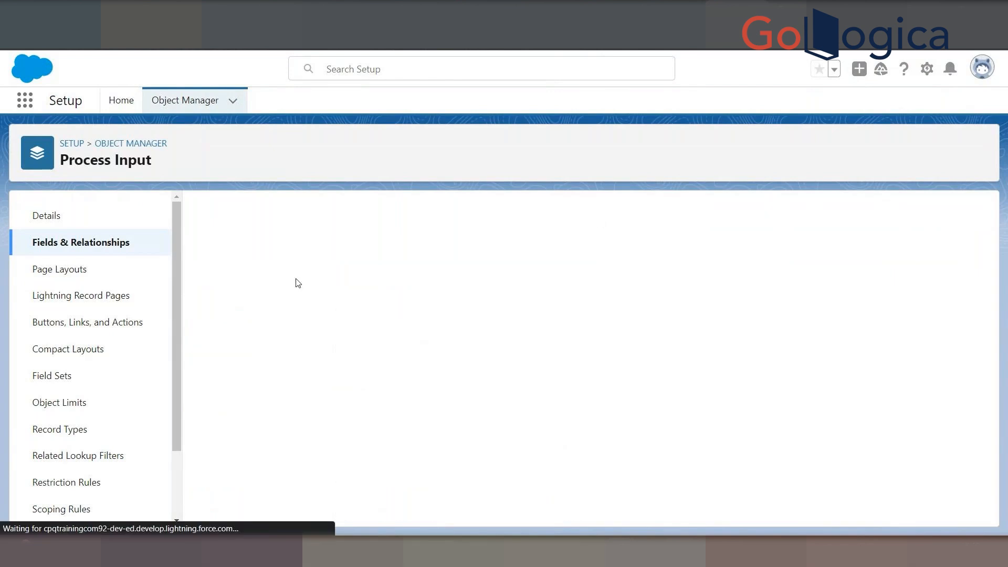
{"action": "scroll", "coordinate": [278, 360], "scroll_direction": "down", "scroll_amount": 8}
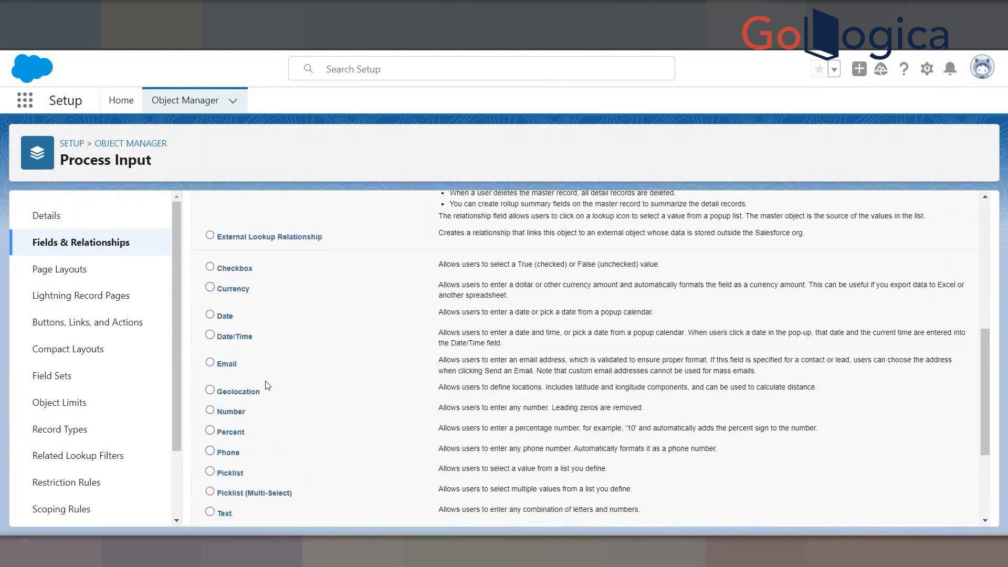
{"action": "left_click", "coordinate": [209, 417]}
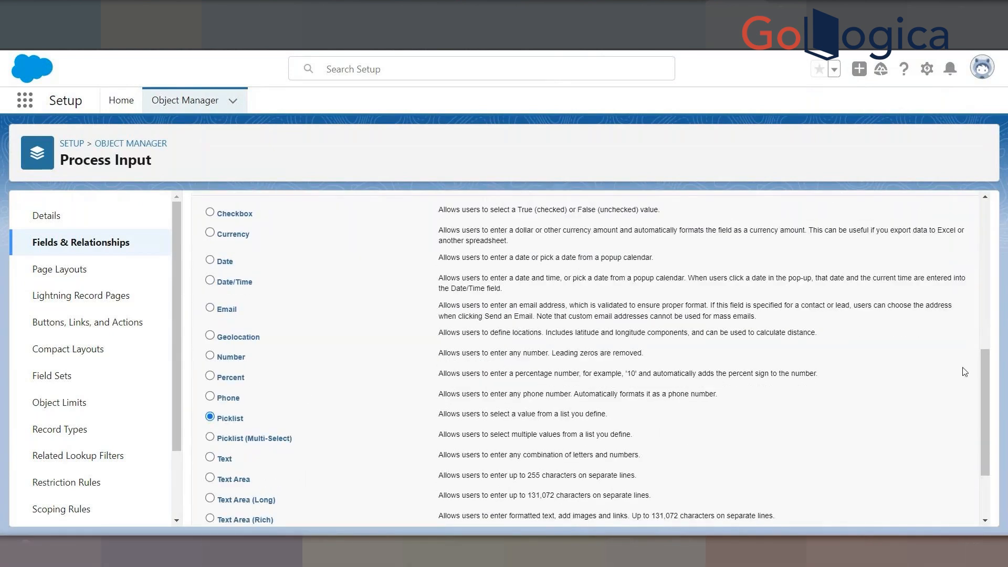
{"action": "left_click_drag", "start_coordinate": [986, 361], "coordinate": [987, 402]}
{"action": "left_click", "coordinate": [928, 510]}
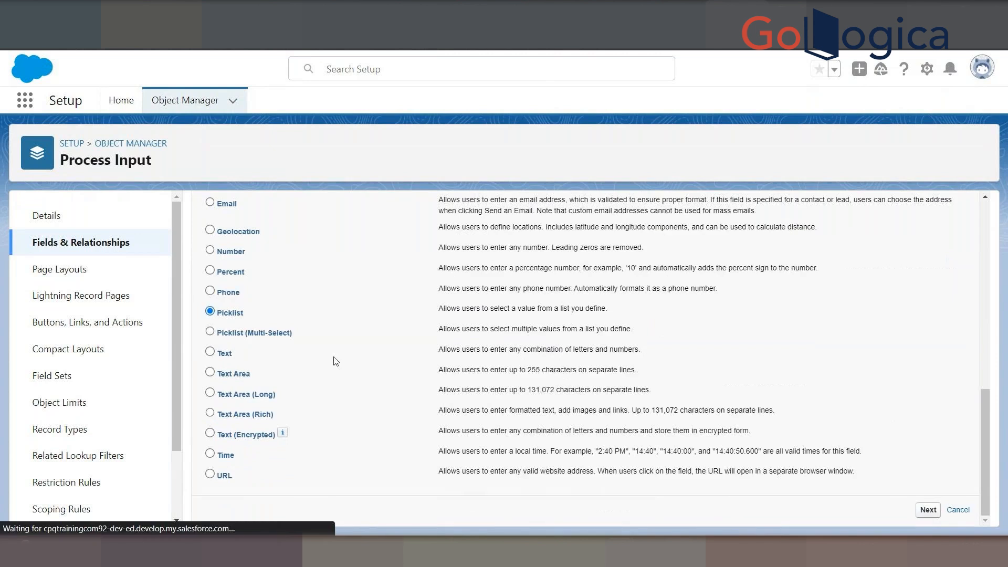
Label the new field Men and choose to enter its own values, each separated by a new line
{"action": "type", "text": "Men"}
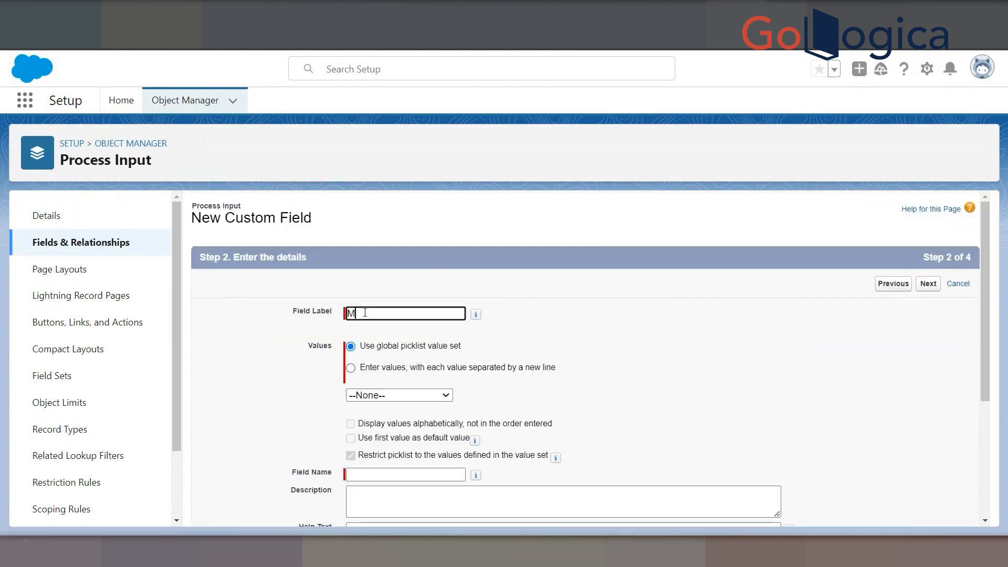
{"action": "key", "text": "Tab"}
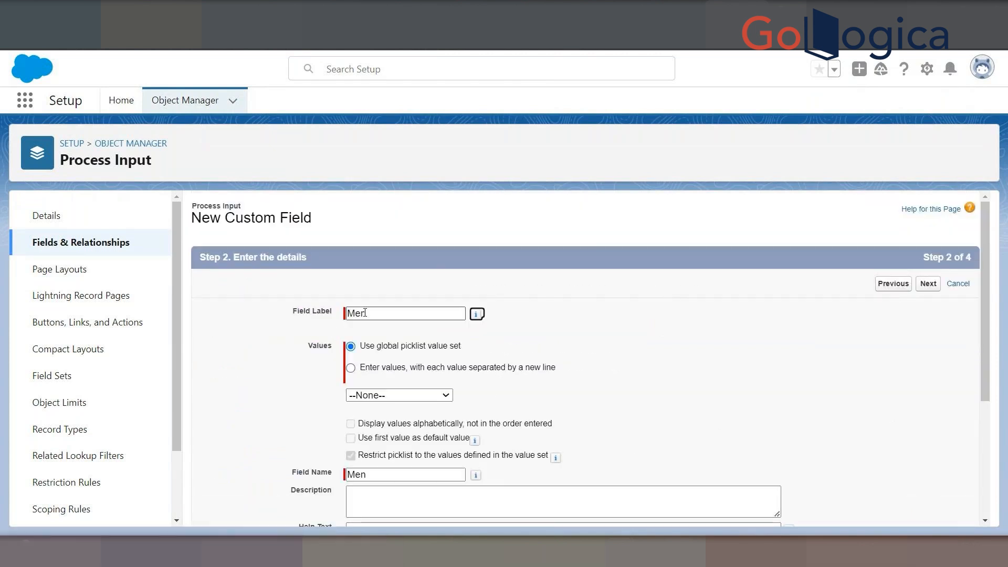
{"action": "left_click", "coordinate": [351, 367]}
{"action": "scroll", "coordinate": [477, 372], "scroll_direction": "down", "scroll_amount": 4}
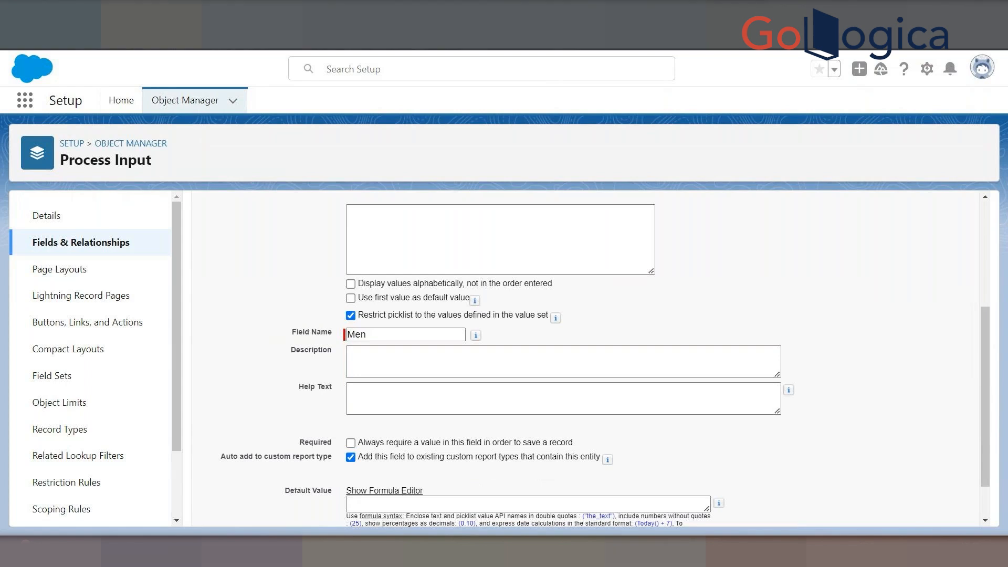
Copy the clothing list from T-Shirt to Wallets in Notepad and paste it as the Men field's picklist values in Salesforce
{"action": "key", "text": "alt+Tab"}
{"action": "left_click_drag", "start_coordinate": [322, 257], "coordinate": [276, 175]}
{"action": "key", "text": "ctrl+a"}
{"action": "key", "text": "ctrl+c"}
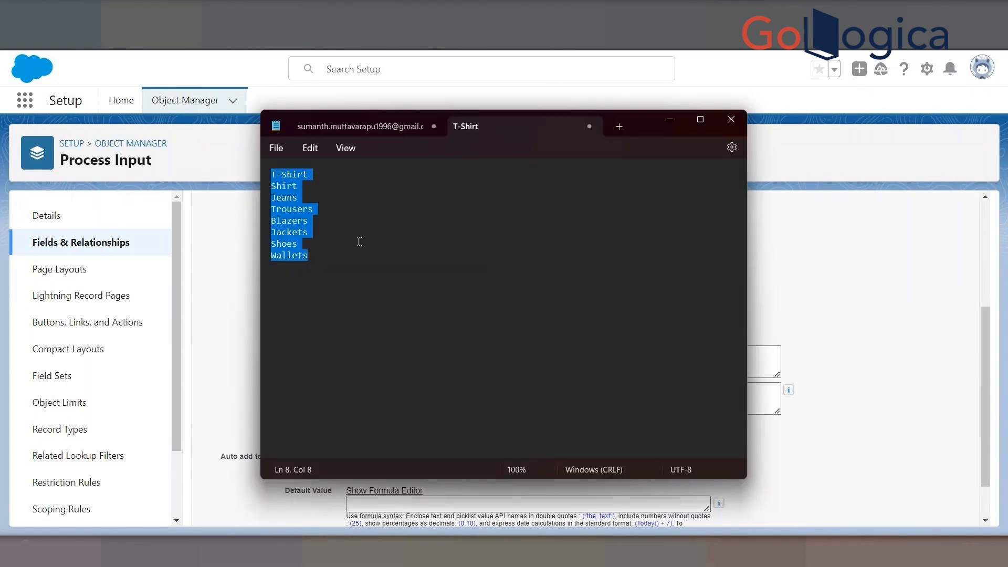
{"action": "left_click", "coordinate": [849, 315]}
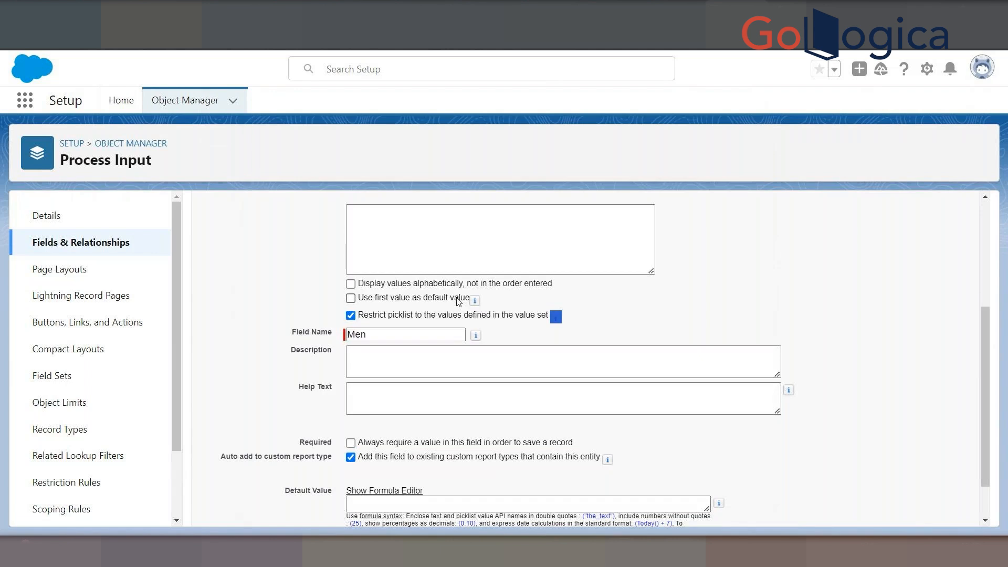
{"action": "left_click", "coordinate": [410, 218]}
{"action": "key", "text": "ctrl+v"}
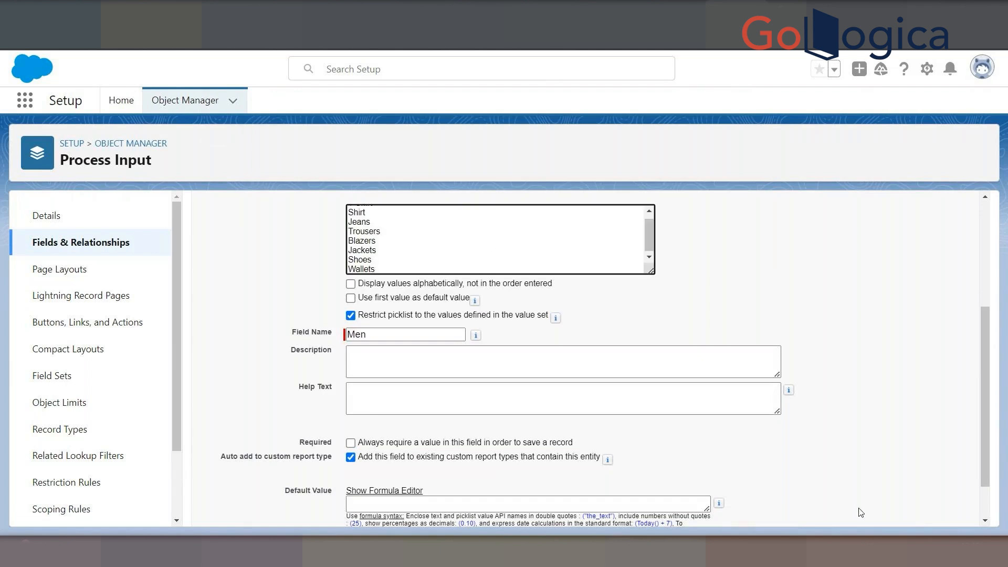
Accept the default field-level security and page layout for Men, save it and start another new custom field
{"action": "scroll", "coordinate": [860, 512], "scroll_direction": "down", "scroll_amount": 1}
{"action": "left_click", "coordinate": [928, 510]}
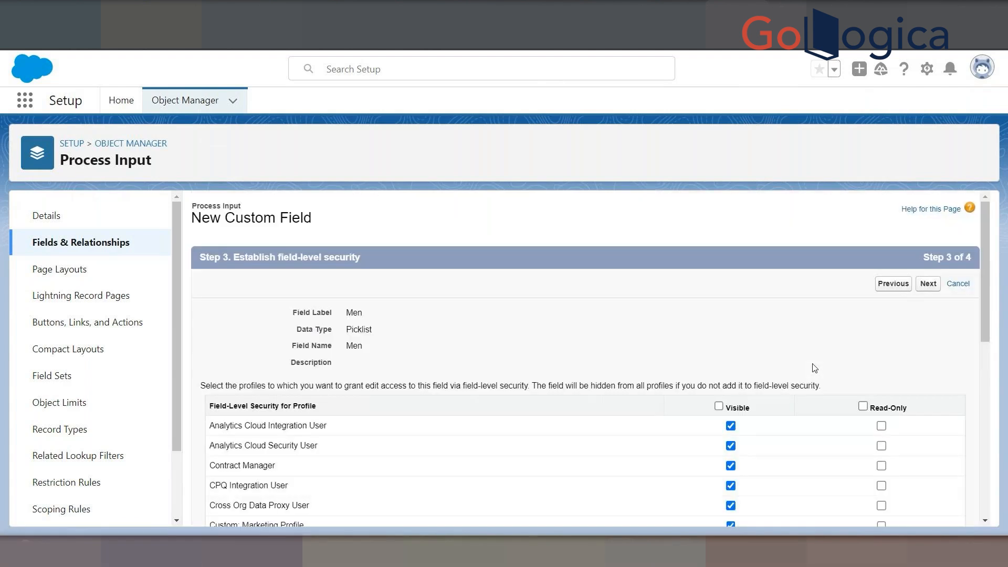
{"action": "left_click", "coordinate": [927, 286]}
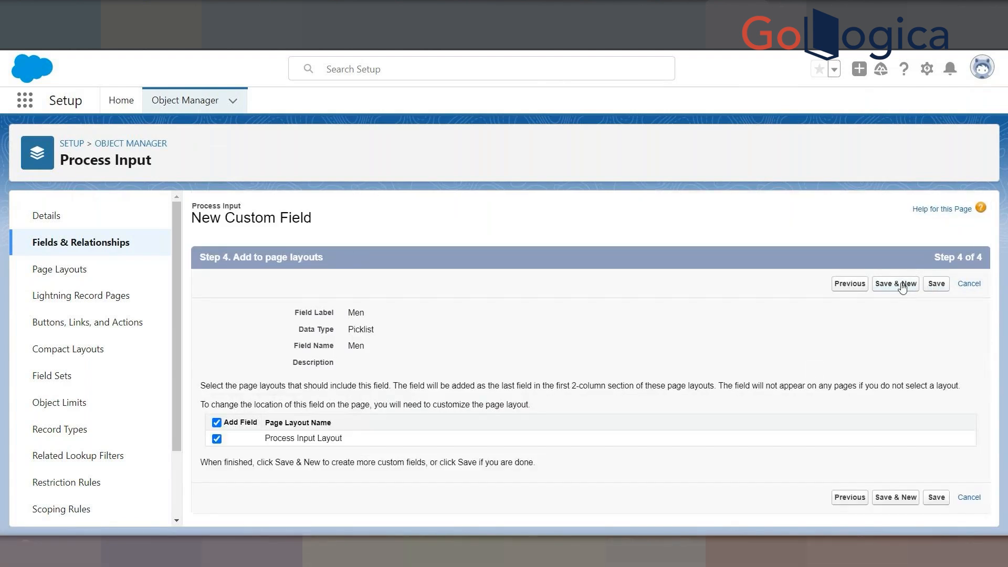
{"action": "left_click", "coordinate": [901, 286]}
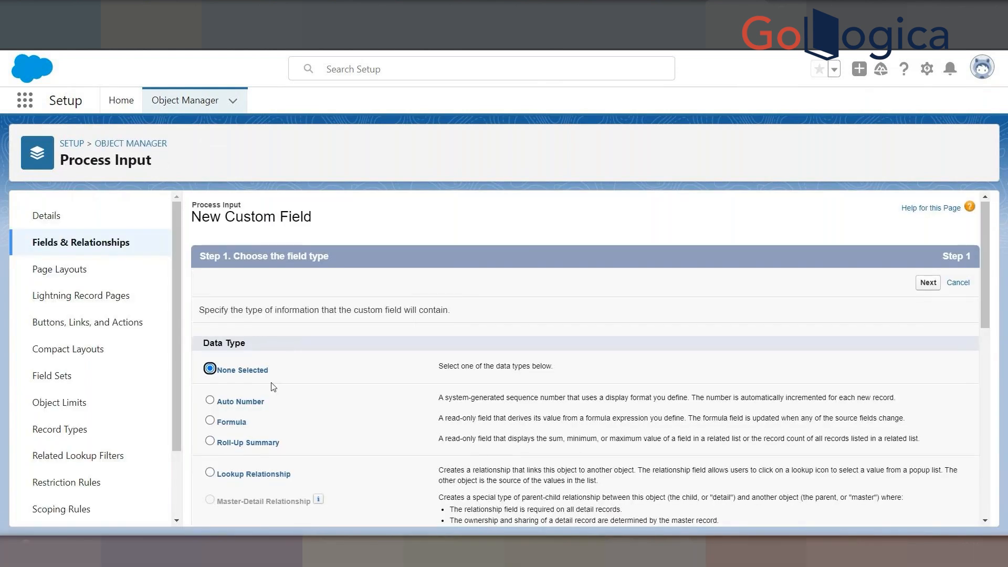
Choose Picklist as the data type of the next Process Input field and continue to its details
{"action": "scroll", "coordinate": [273, 387], "scroll_direction": "down", "scroll_amount": 10}
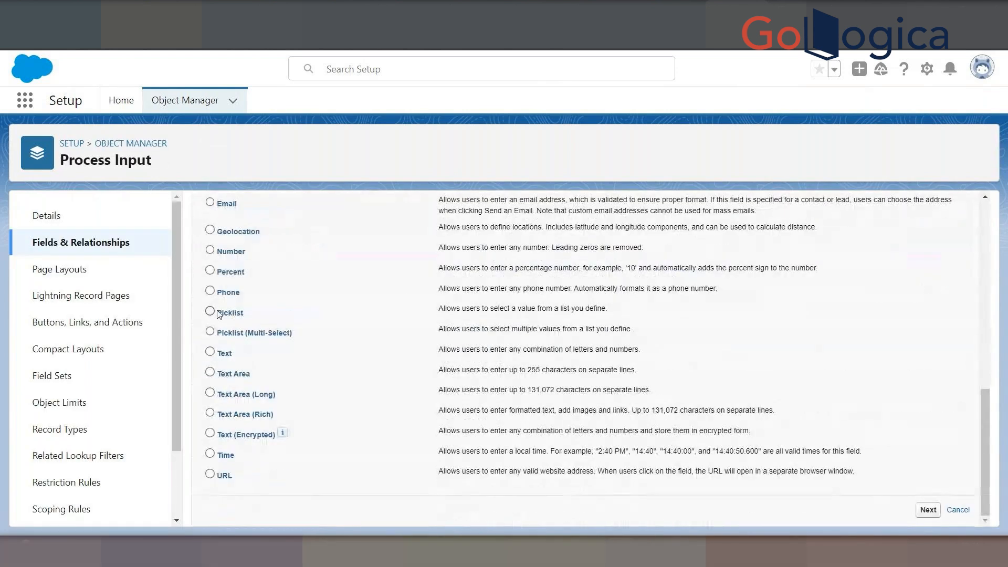
{"action": "left_click", "coordinate": [217, 311]}
{"action": "left_click", "coordinate": [928, 510]}
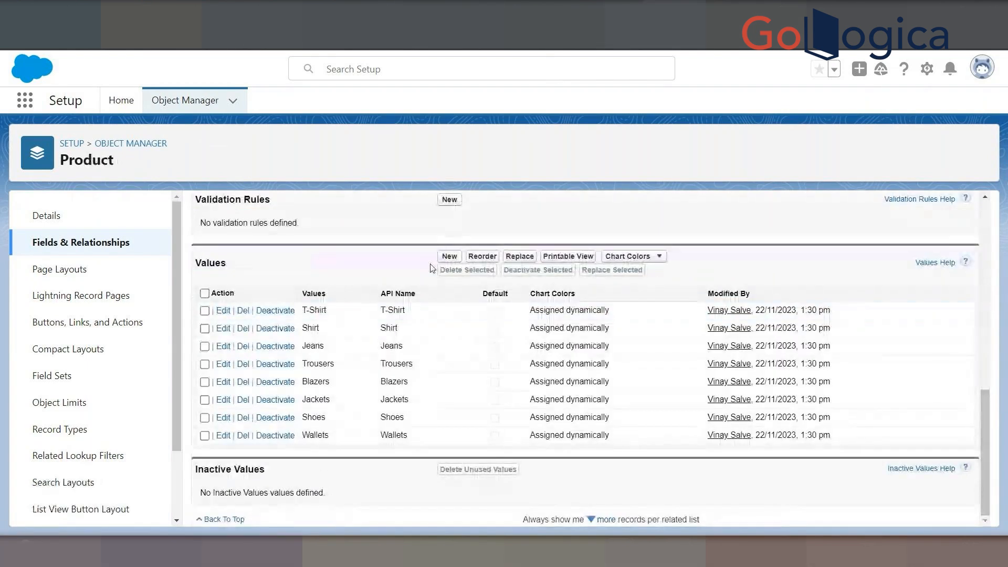
Return to the Product object's fields, search for women, and open the Women field to examine its picklist values
{"action": "scroll", "coordinate": [351, 284], "scroll_direction": "up", "scroll_amount": 5}
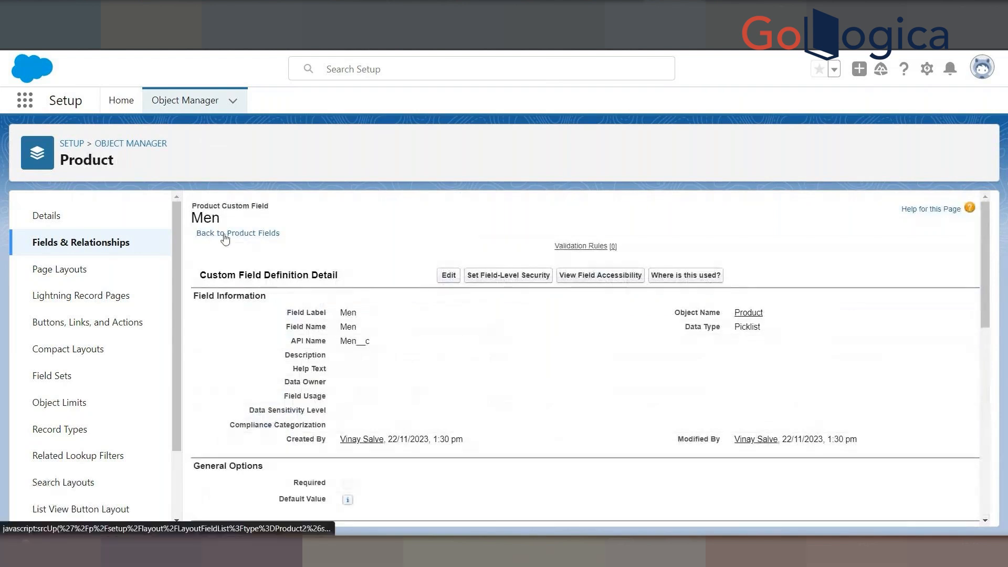
{"action": "left_click", "coordinate": [200, 234]}
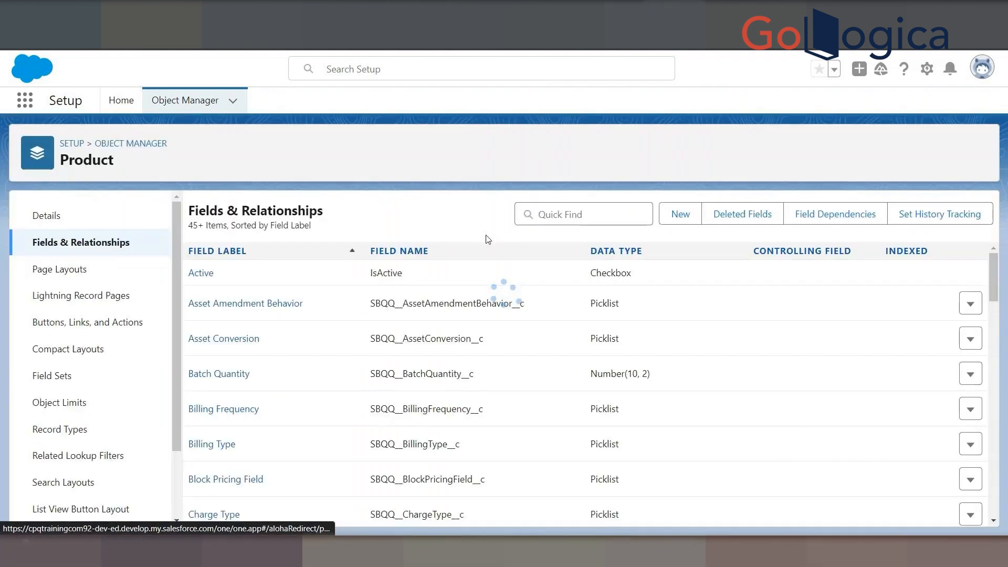
{"action": "left_click", "coordinate": [547, 217]}
{"action": "type", "text": "women"}
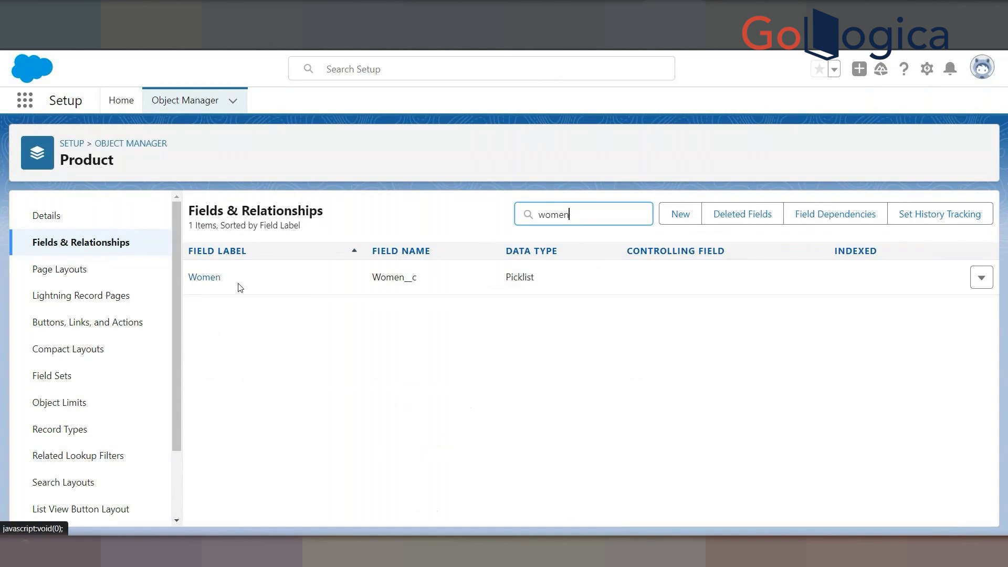
{"action": "left_click", "coordinate": [204, 278]}
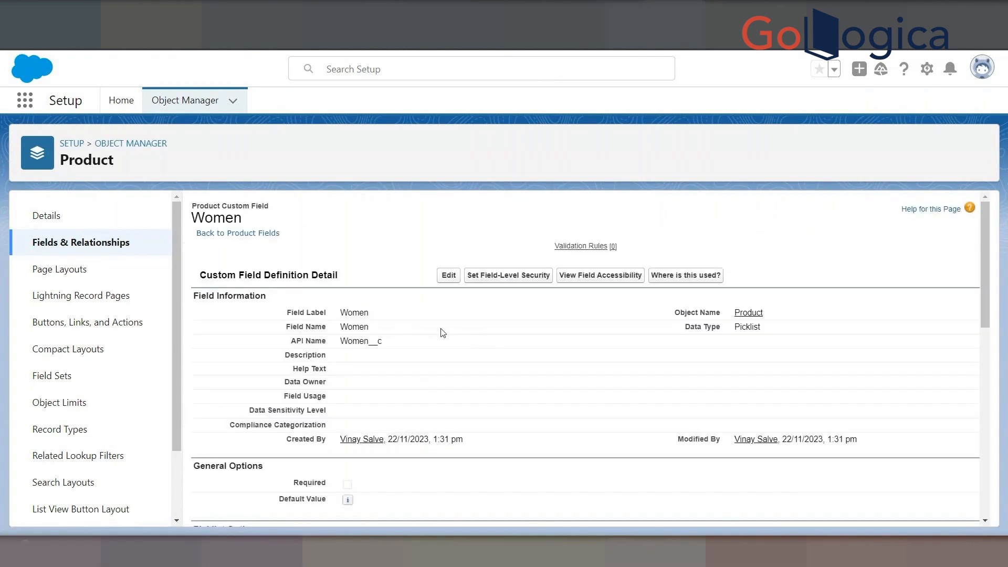
{"action": "scroll", "coordinate": [451, 341], "scroll_direction": "down", "scroll_amount": 10}
{"action": "scroll", "coordinate": [450, 368], "scroll_direction": "down", "scroll_amount": 3}
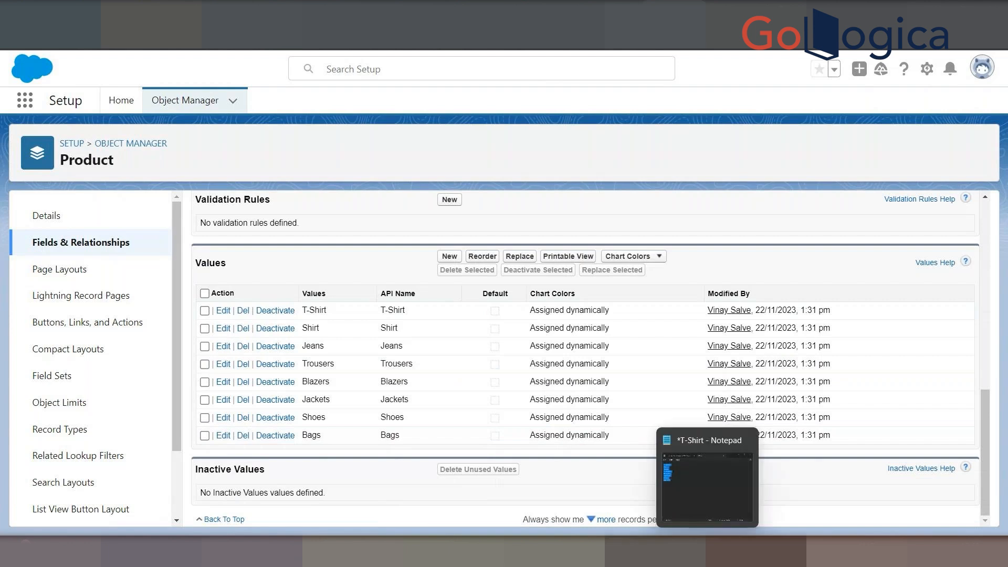
Bring up the Notepad value list beside the Women field's values and replace its last entry, Wallets, with Bags
{"action": "left_click", "coordinate": [698, 444]}
{"action": "left_click_drag", "start_coordinate": [547, 121], "coordinate": [672, 131]}
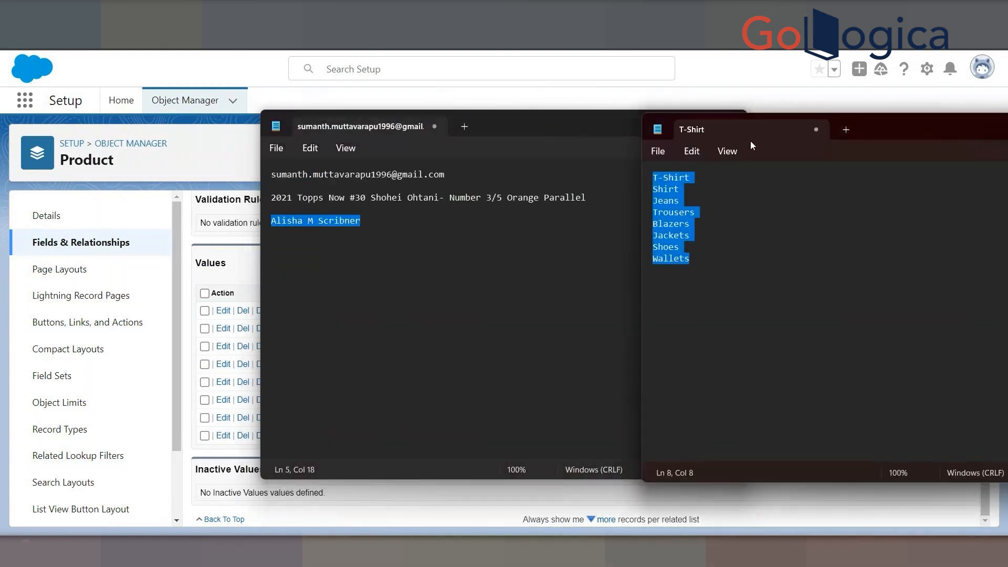
{"action": "left_click_drag", "start_coordinate": [751, 140], "coordinate": [524, 131]}
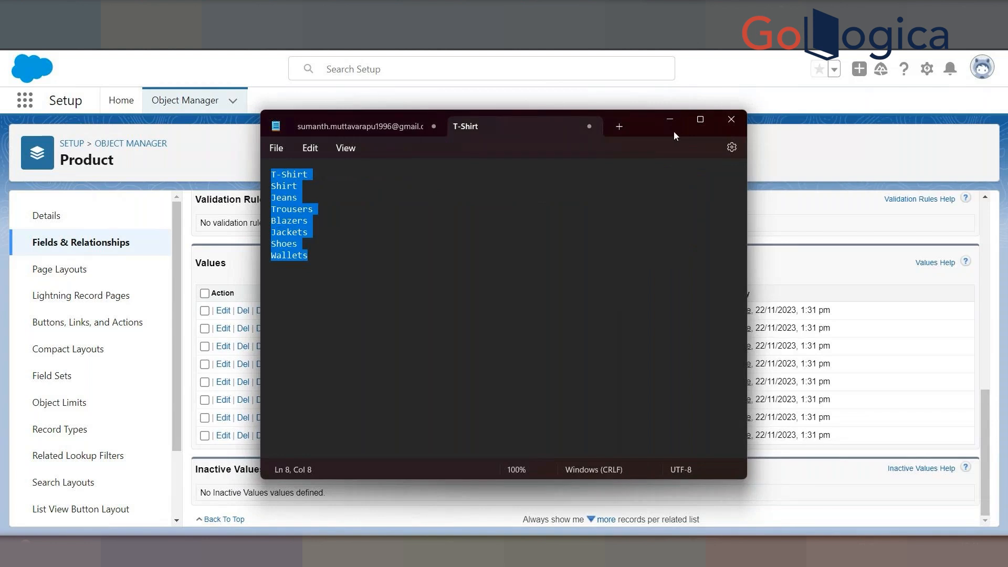
{"action": "left_click_drag", "start_coordinate": [674, 136], "coordinate": [848, 135]}
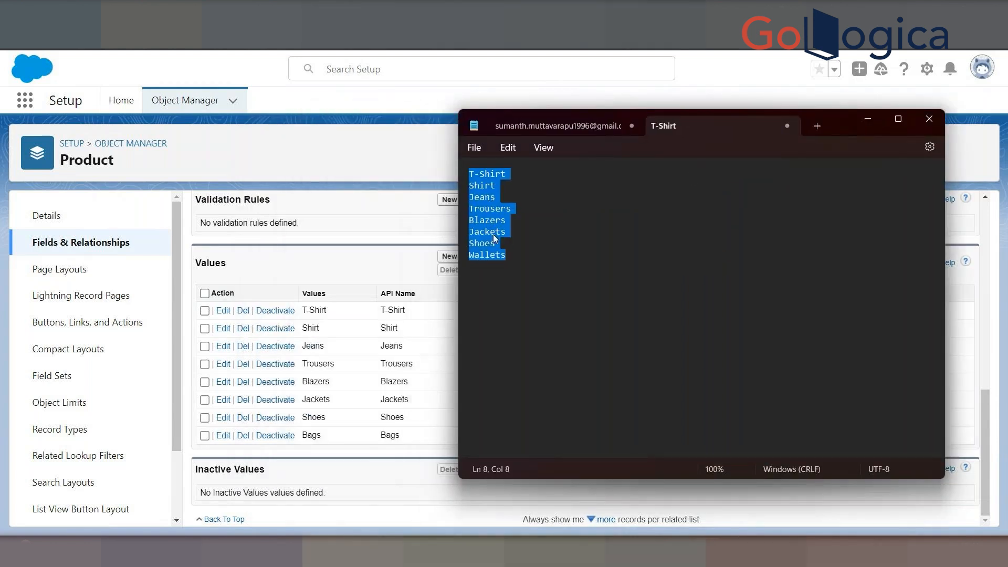
{"action": "left_click", "coordinate": [507, 256]}
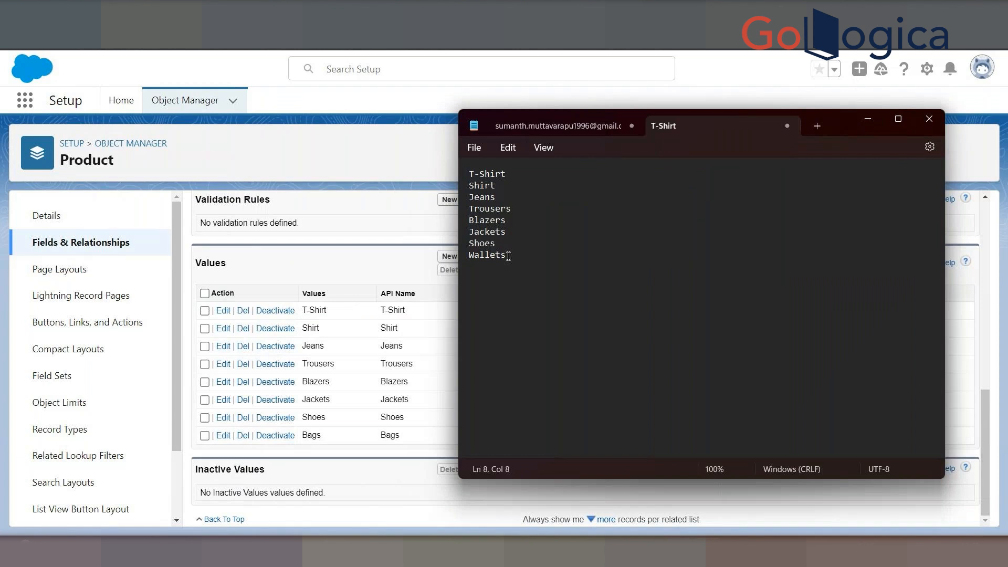
{"action": "key", "text": "BackSpace"}
{"action": "key", "text": "BackSpace"}
{"action": "key", "text": "BackSpace"}
{"action": "type", "text": "B"}
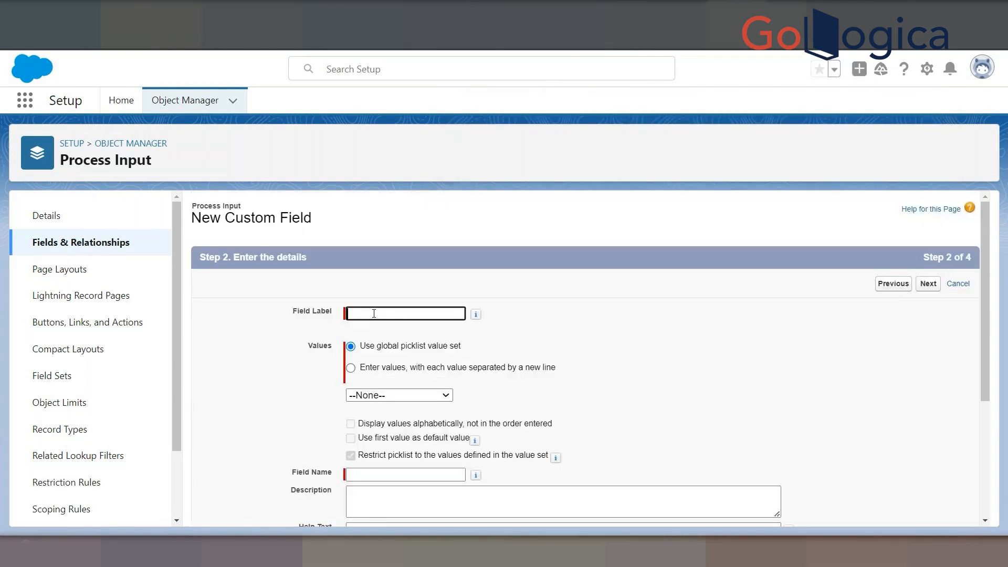
Label the new Process Input field Women and choose to enter its picklist values directly, one per line
{"action": "type", "text": "Women"}
{"action": "key", "text": "Tab"}
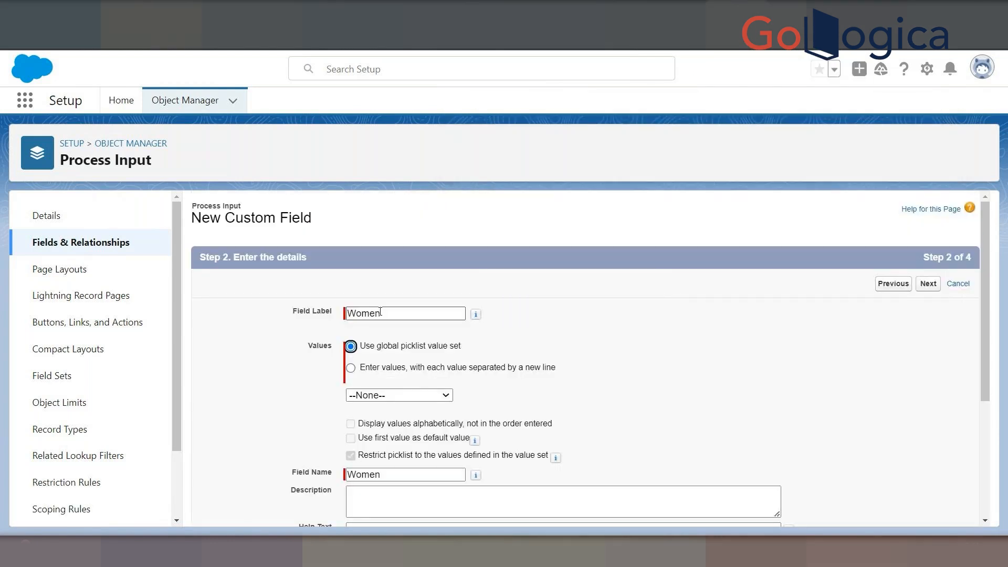
{"action": "left_click", "coordinate": [352, 369]}
{"action": "left_click", "coordinate": [367, 427]}
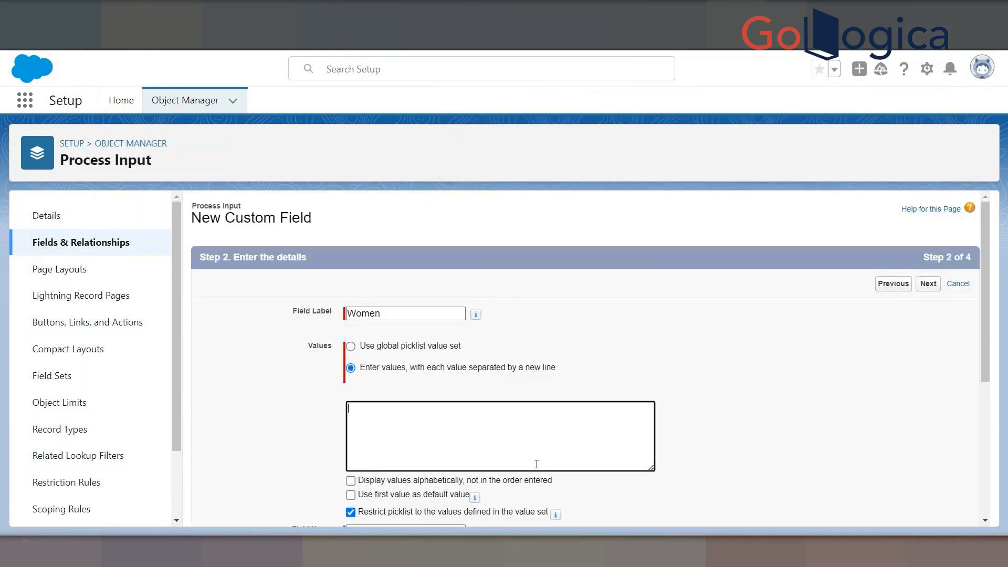
Copy the full value list from T-Shirt to Bags in Notepad and paste it as the Women field's picklist values
{"action": "key", "text": "alt+Tab"}
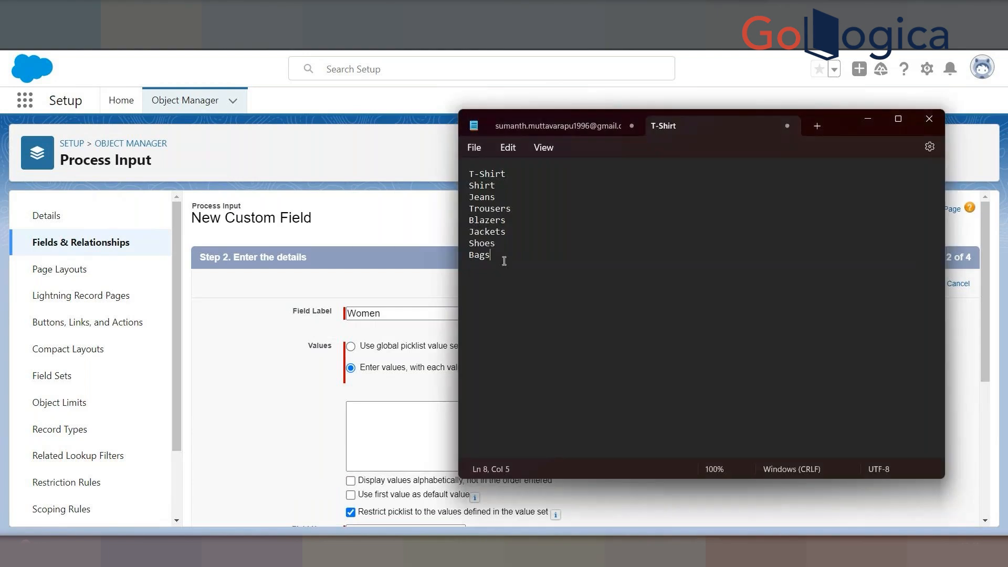
{"action": "left_click_drag", "start_coordinate": [504, 261], "coordinate": [468, 174]}
{"action": "key", "text": "ctrl+c"}
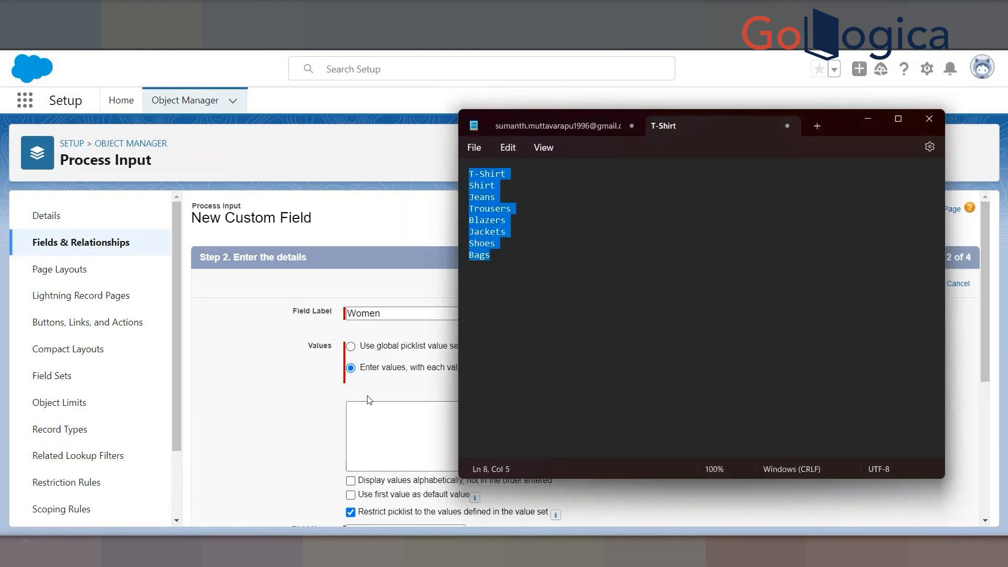
{"action": "left_click", "coordinate": [358, 425]}
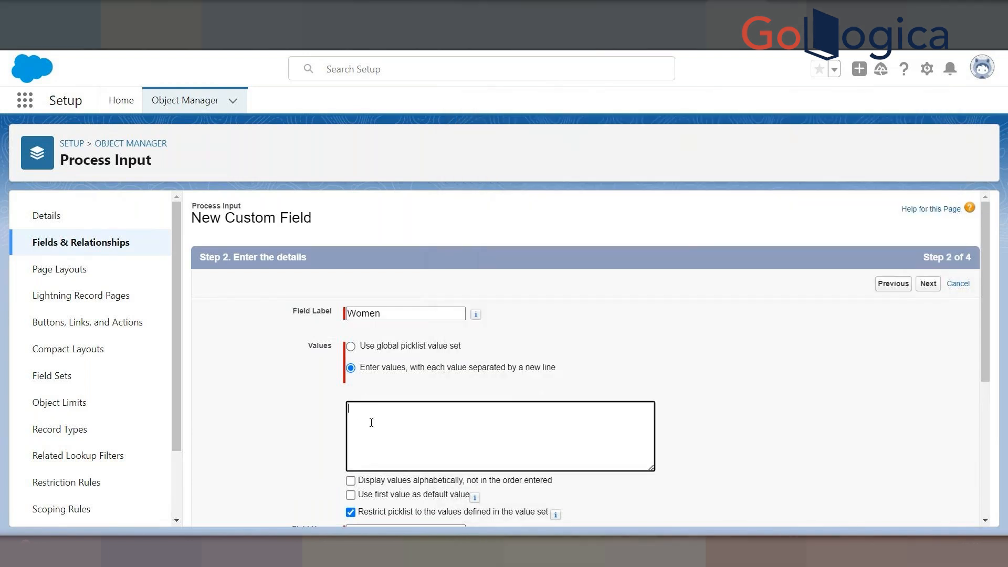
{"action": "key", "text": "ctrl+v"}
Accept the remaining details, default field-level security and Process Input Layout for Women, and save the field
{"action": "scroll", "coordinate": [806, 387], "scroll_direction": "down", "scroll_amount": 5}
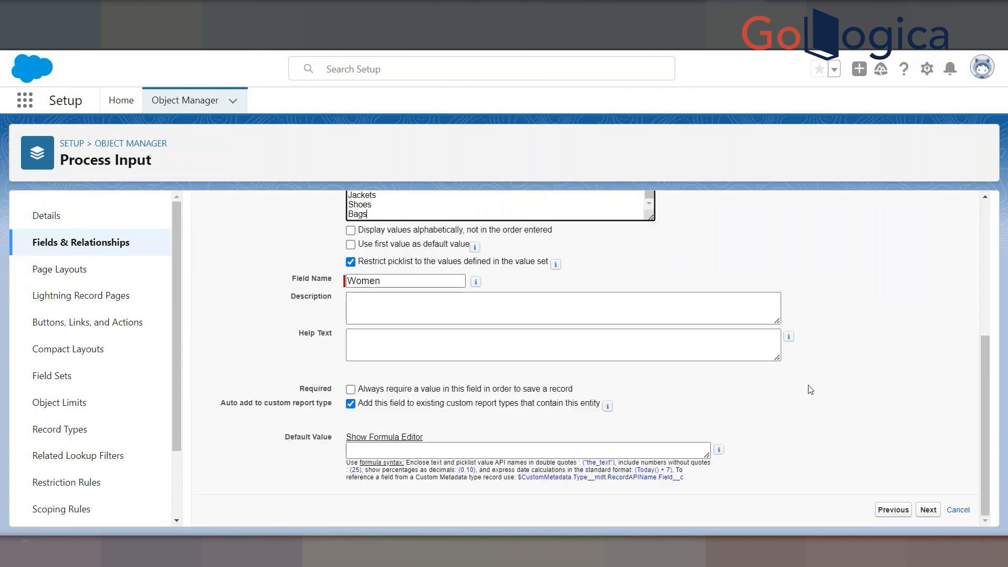
{"action": "left_click", "coordinate": [927, 509]}
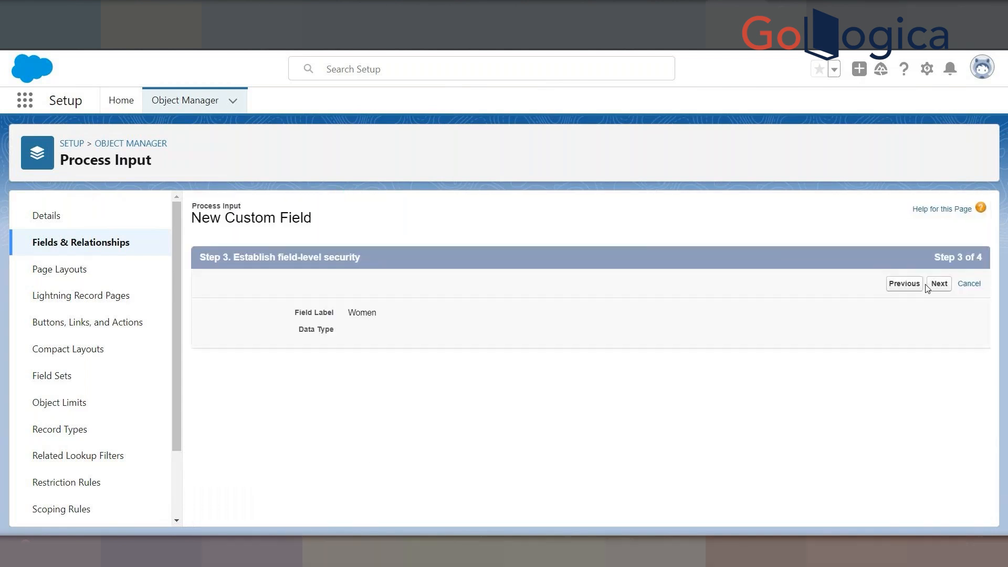
{"action": "left_click", "coordinate": [927, 285]}
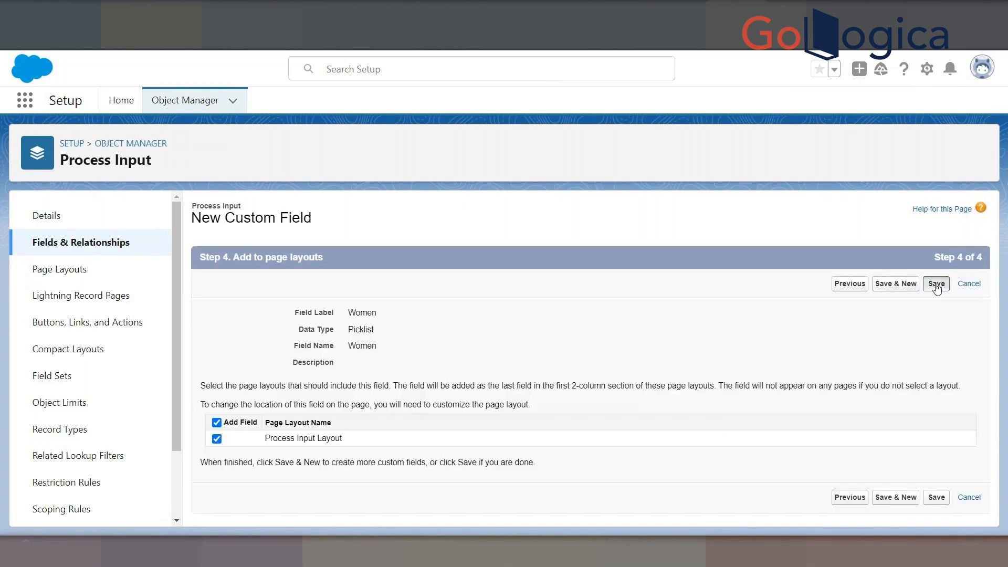
{"action": "left_click", "coordinate": [930, 285]}
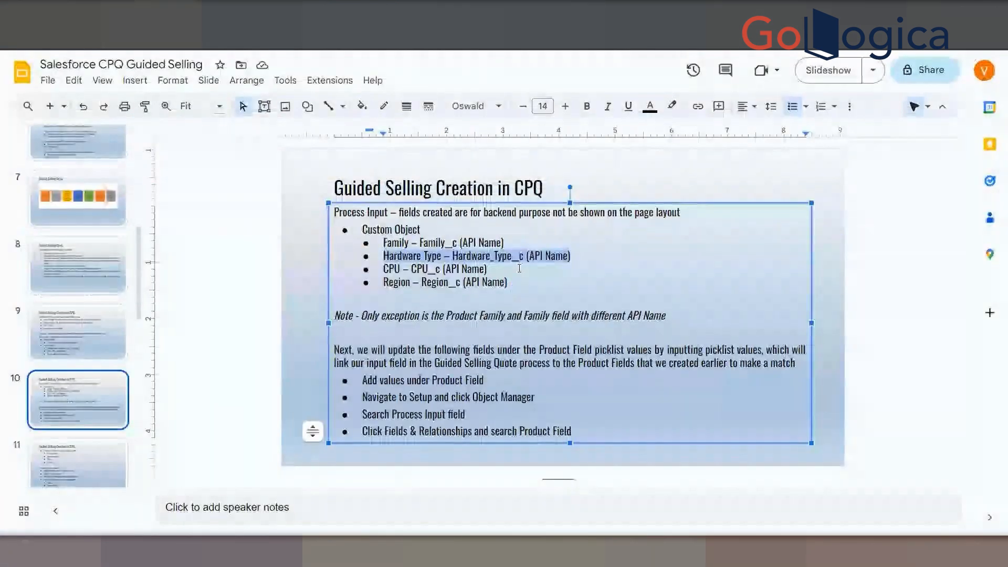
Examine the Process Input custom fields and their API names on the Guided Selling Creation in CPQ slide
{"action": "left_click", "coordinate": [379, 254]}
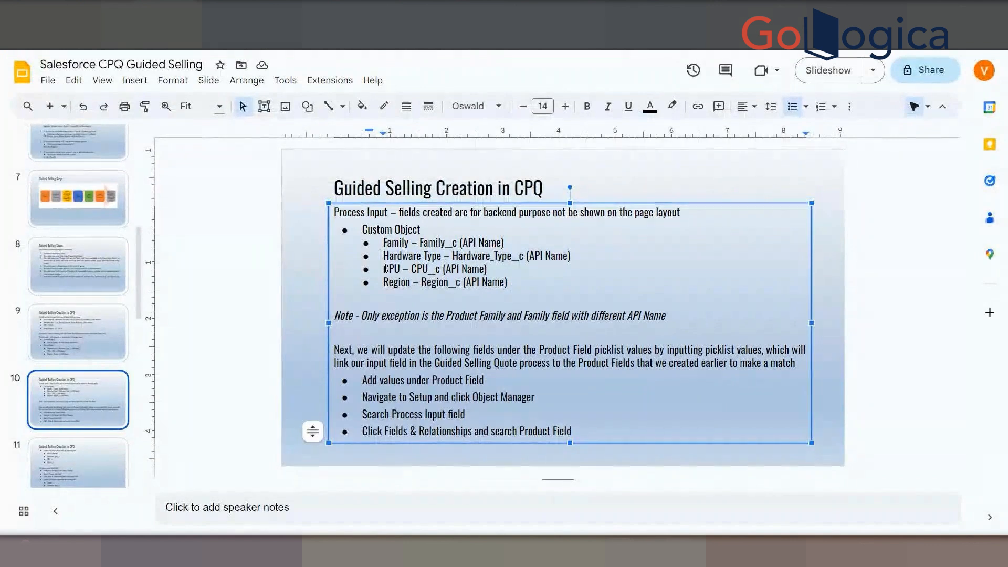
{"action": "left_click", "coordinate": [514, 274]}
{"action": "left_click_drag", "start_coordinate": [515, 274], "coordinate": [534, 280]}
{"action": "left_click_drag", "start_coordinate": [386, 255], "coordinate": [514, 254]}
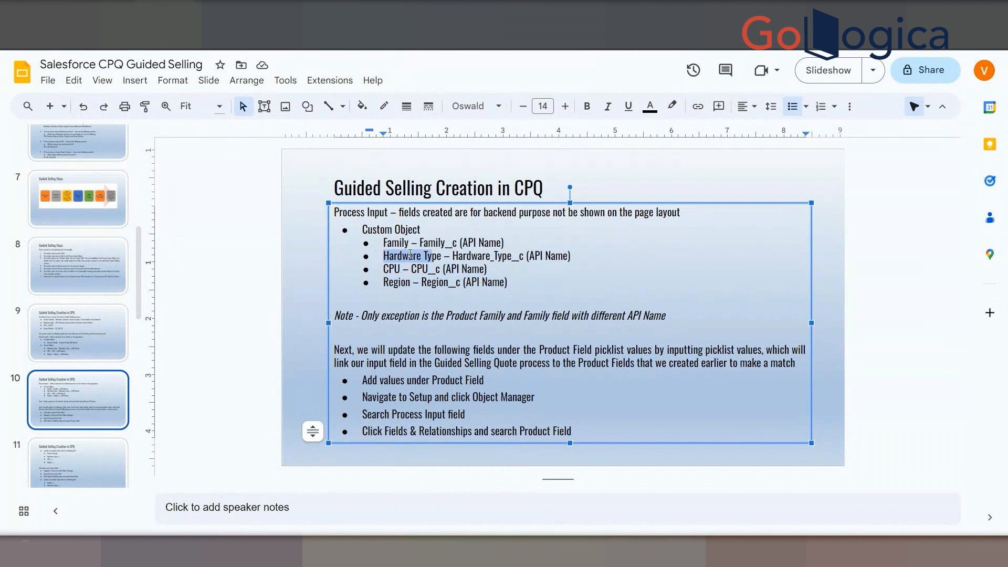
{"action": "left_click", "coordinate": [386, 268]}
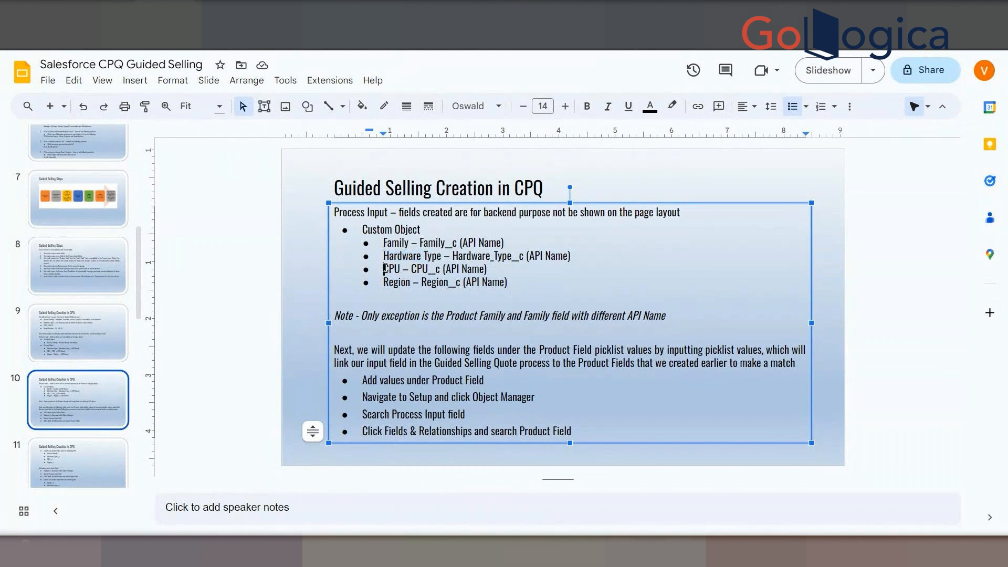
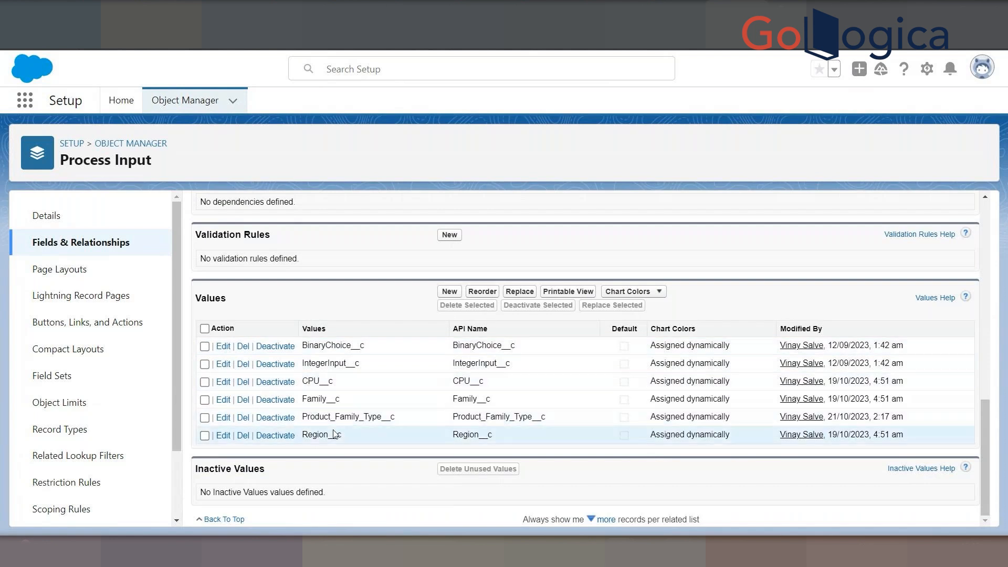
Examine the existing picklist values of the Process Input object's Input Field, including the family, CPU and region entries
{"action": "left_click_drag", "start_coordinate": [302, 416], "coordinate": [395, 418]}
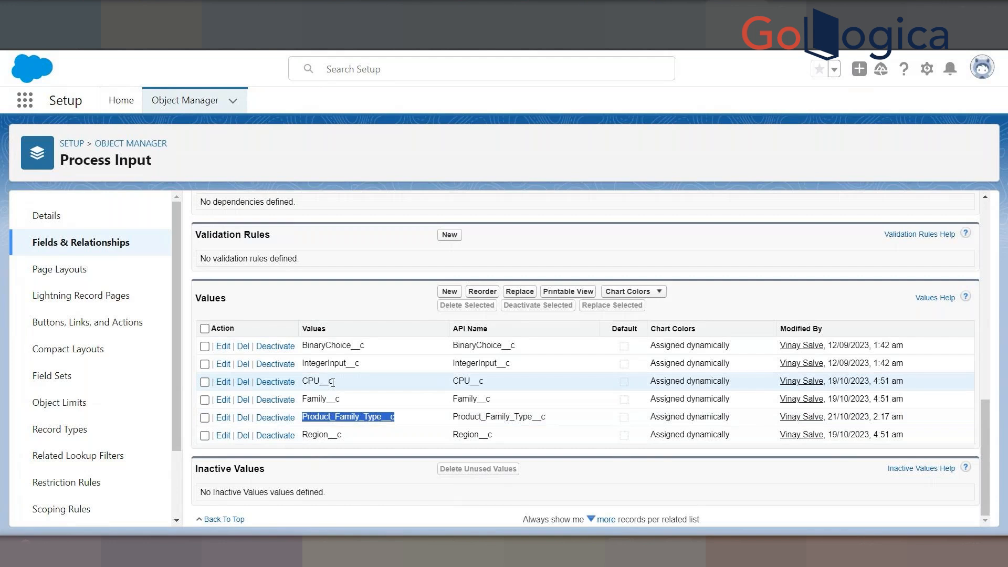
{"action": "left_click_drag", "start_coordinate": [303, 399], "coordinate": [385, 399]}
{"action": "left_click", "coordinate": [305, 379]}
{"action": "left_click_drag", "start_coordinate": [305, 380], "coordinate": [331, 381]}
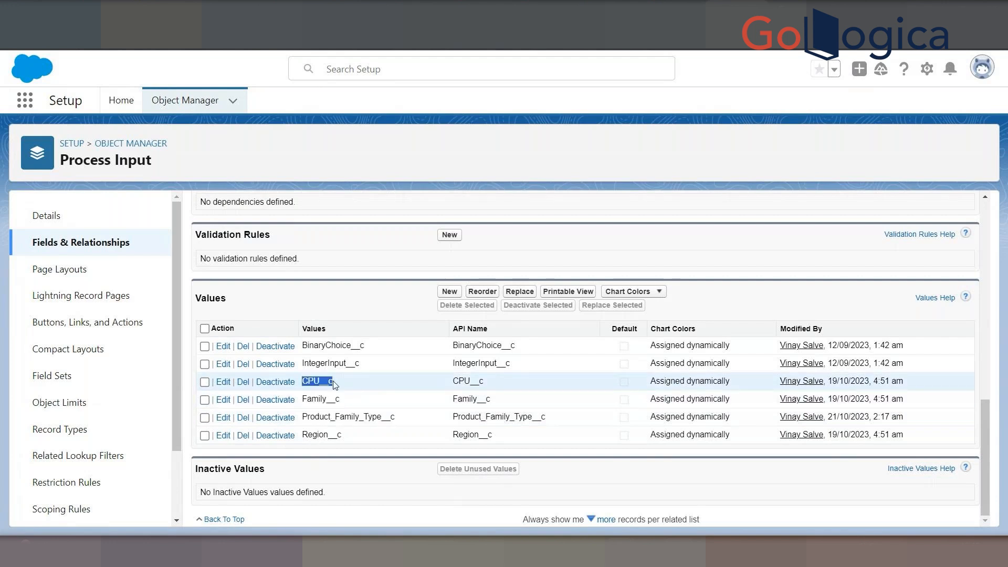
{"action": "left_click_drag", "start_coordinate": [303, 434], "coordinate": [341, 434]}
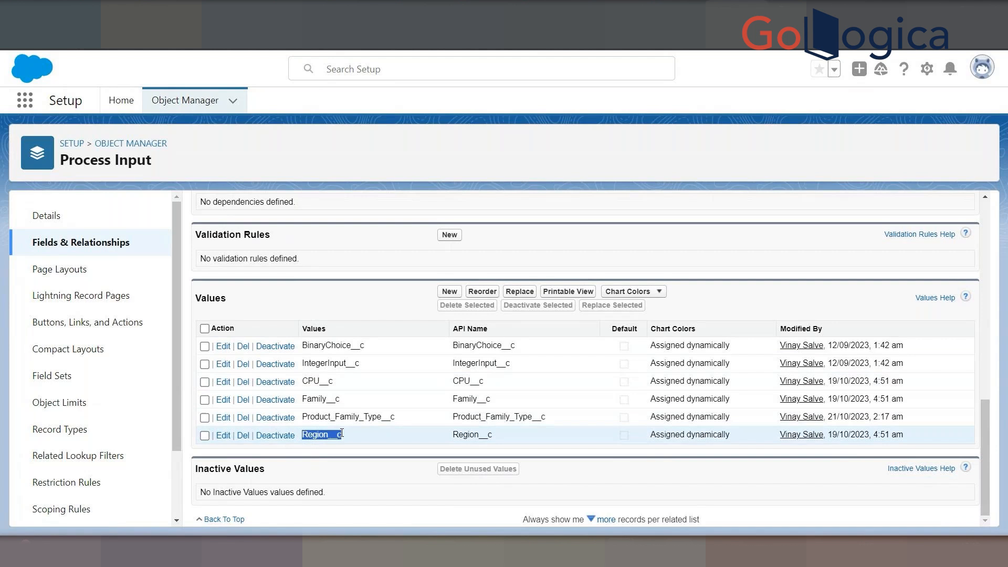
Start adding picklist values to Input Field with the text Men, and search the Product fields for Men to check its API name
{"action": "left_click", "coordinate": [450, 292]}
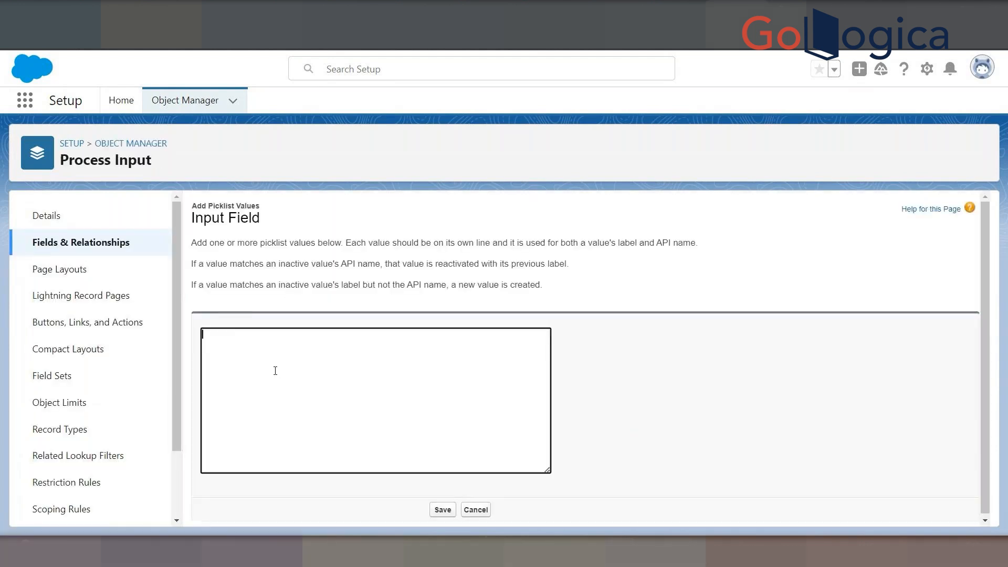
{"action": "type", "text": "Men"}
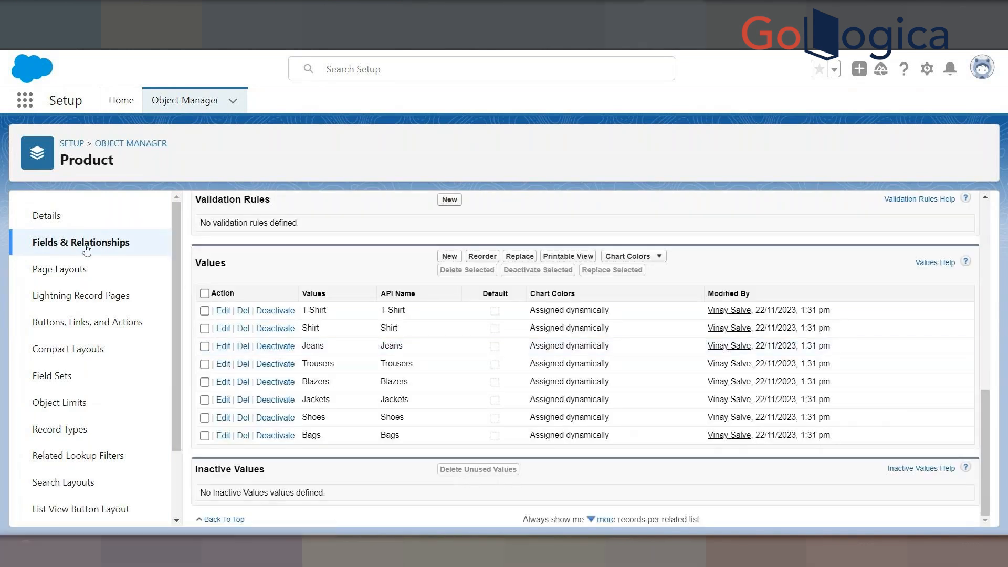
{"action": "scroll", "coordinate": [826, 250], "scroll_direction": "up", "scroll_amount": 15}
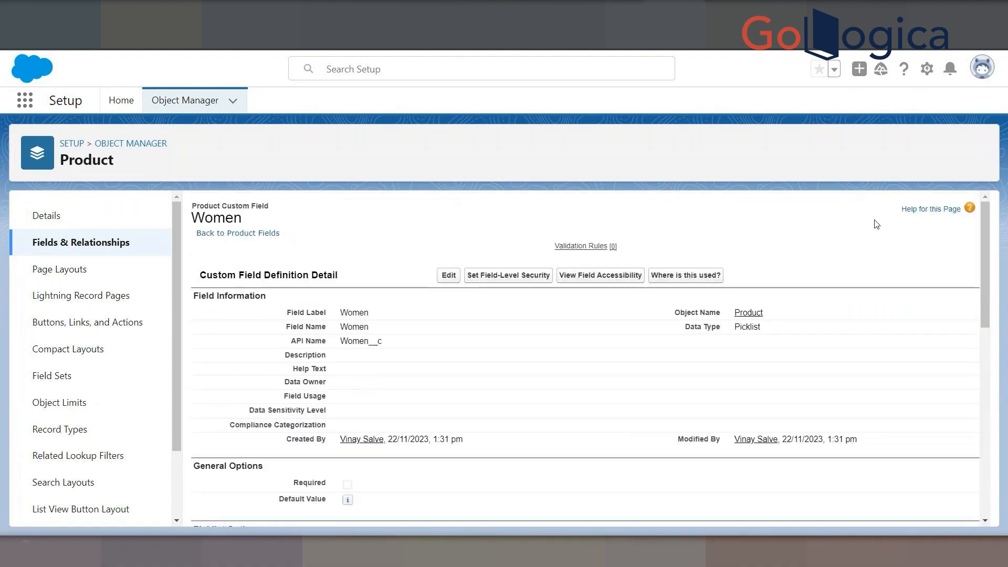
{"action": "left_click", "coordinate": [215, 234]}
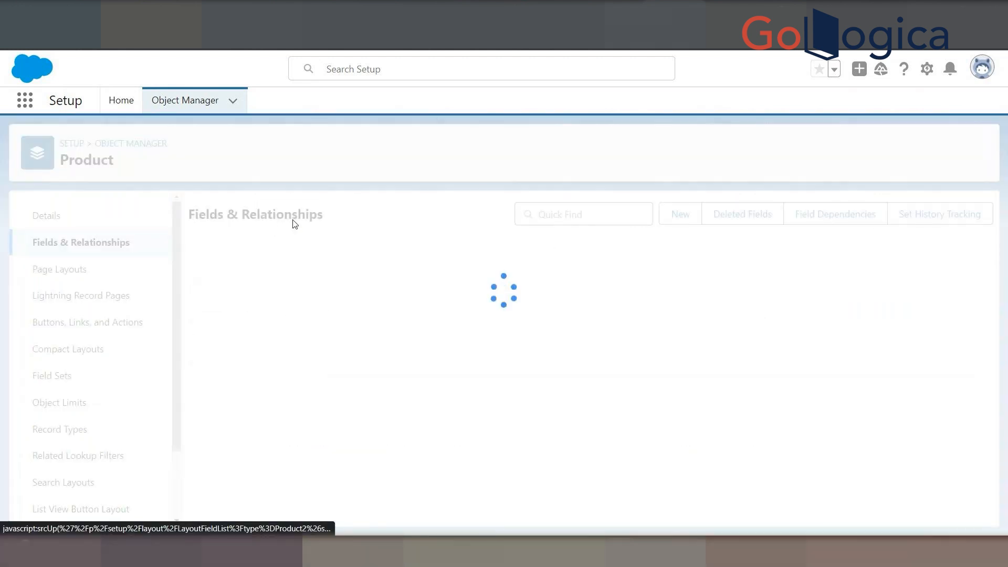
{"action": "left_click", "coordinate": [537, 213]}
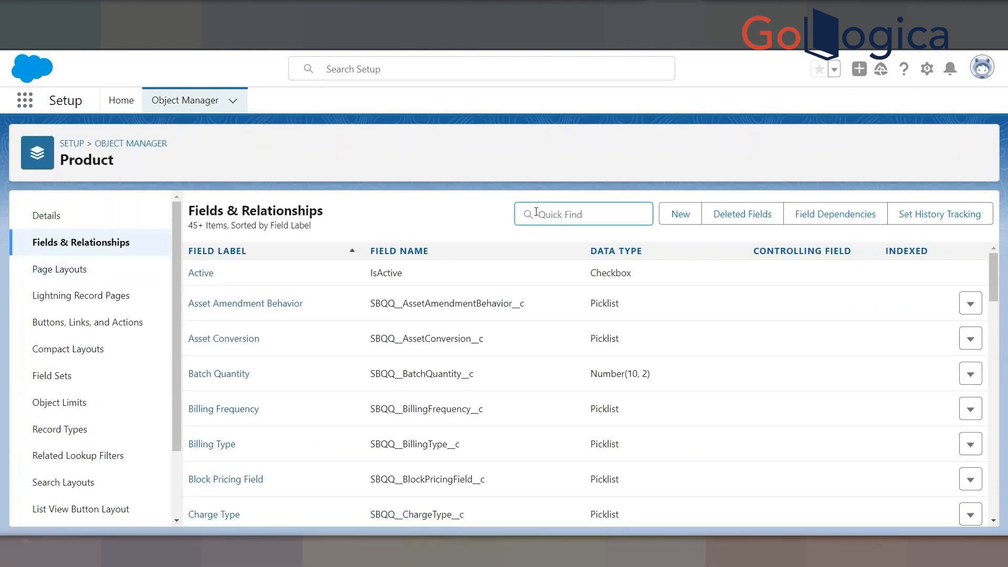
{"action": "type", "text": "Men"}
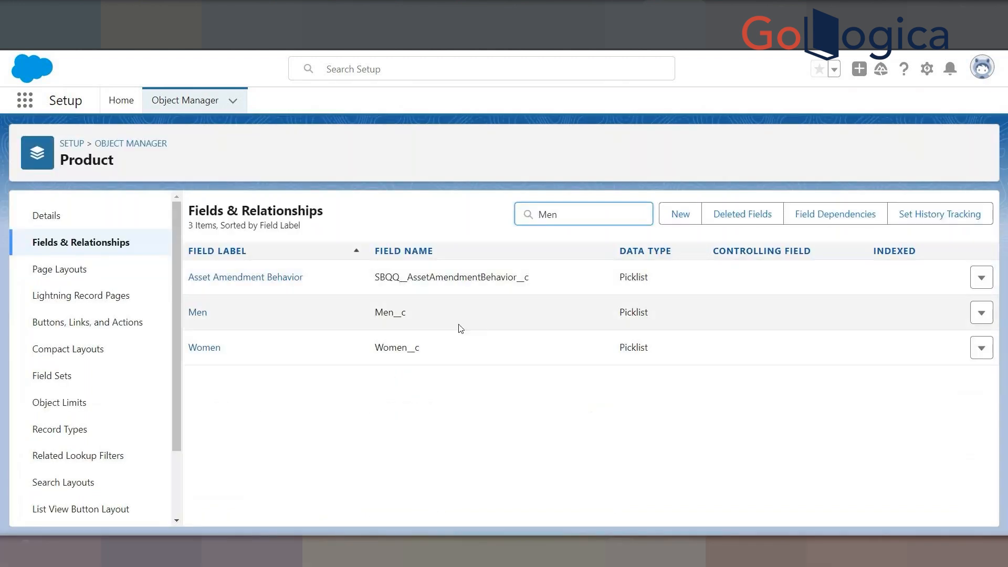
{"action": "double_click", "coordinate": [390, 316]}
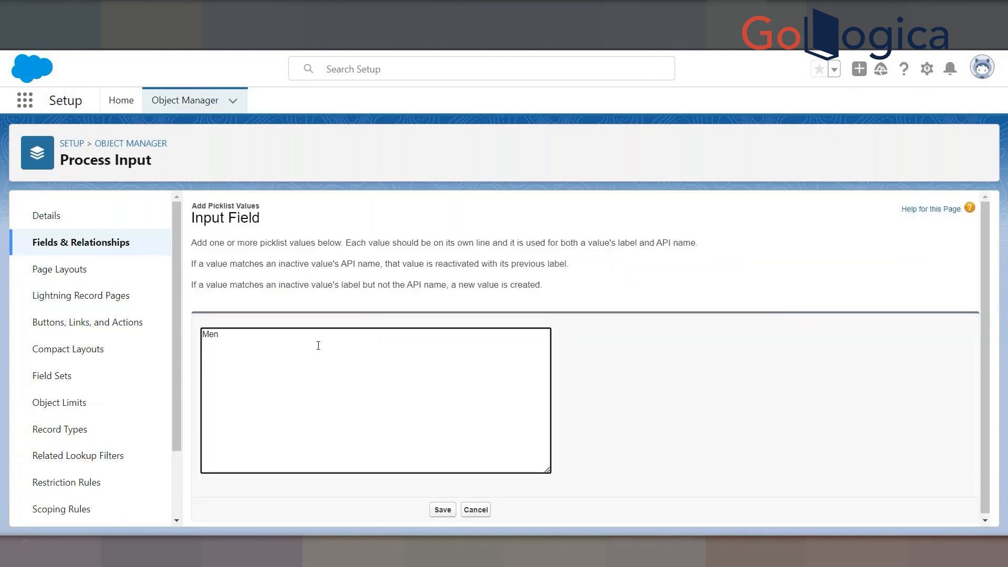
Complete the new Input Field values as Men__c and Women__c on separate lines, matching the Product API names, and save them
{"action": "type", "text": "_d"}
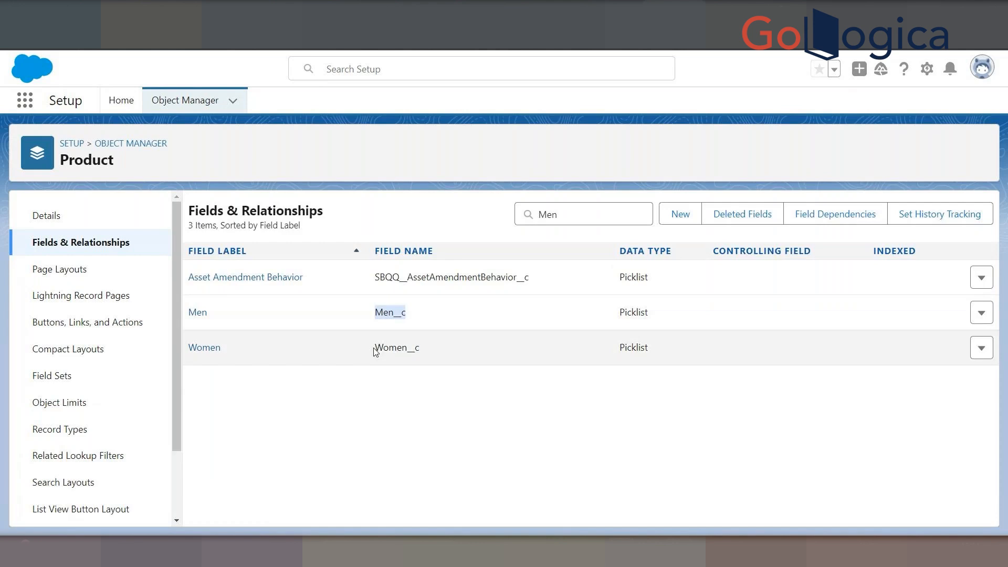
{"action": "left_click_drag", "start_coordinate": [373, 349], "coordinate": [426, 351]}
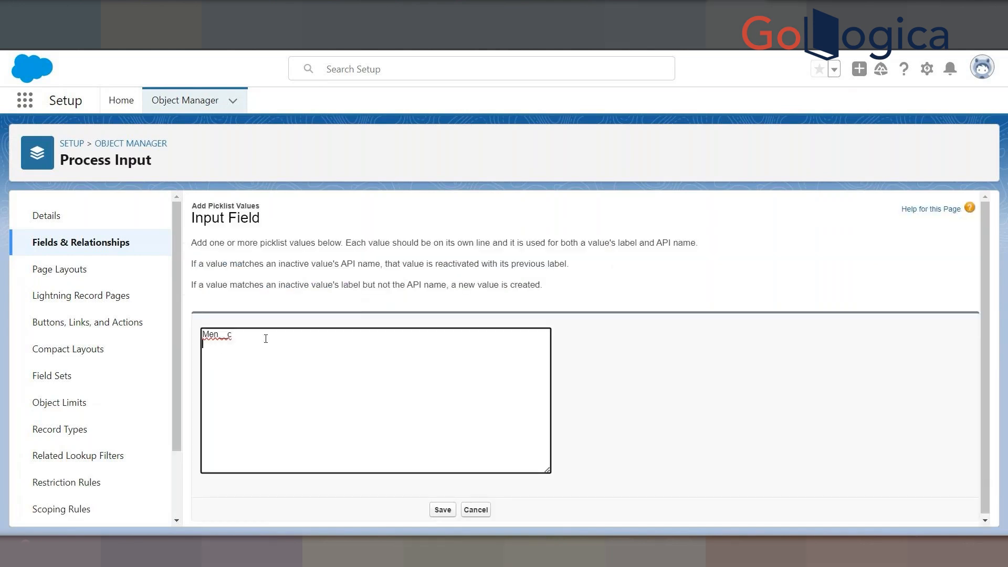
{"action": "type", "text": "Women__c"}
{"action": "left_click", "coordinate": [442, 509]}
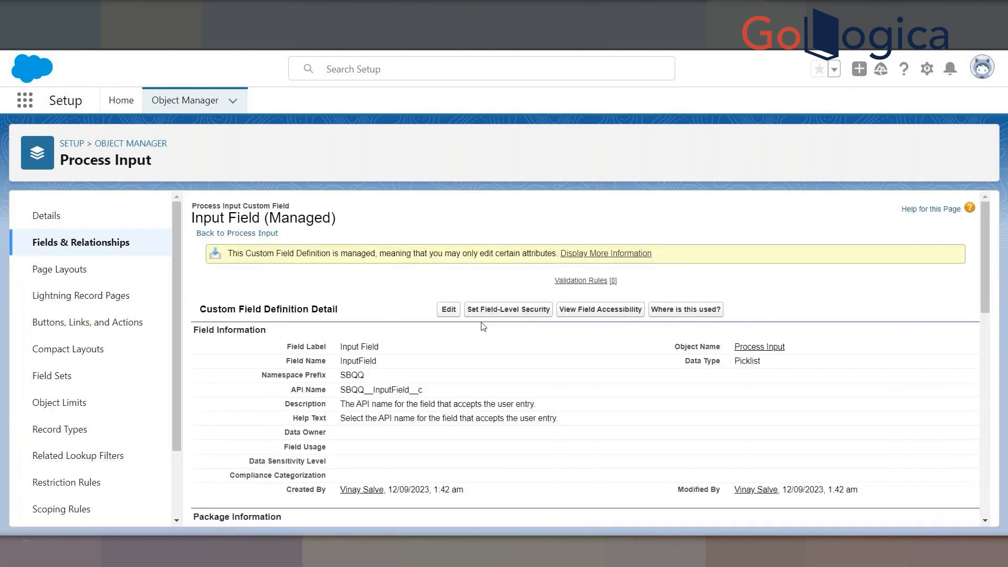
Review the Input Field's value list and compare the Family__c and Product_Family_Type__c entries
{"action": "scroll", "coordinate": [494, 367], "scroll_direction": "down", "scroll_amount": 5}
{"action": "scroll", "coordinate": [493, 367], "scroll_direction": "down", "scroll_amount": 10}
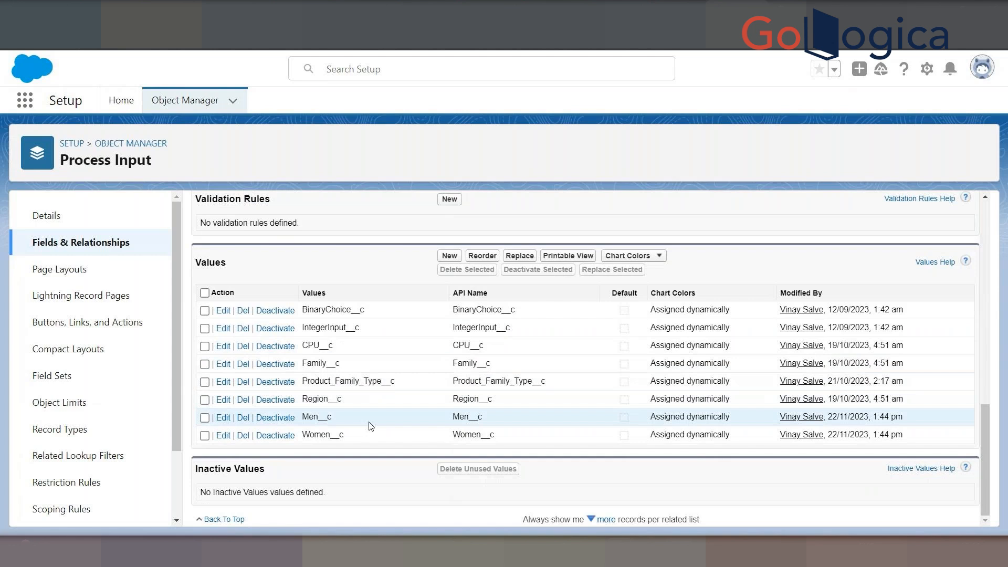
{"action": "double_click", "coordinate": [331, 365]}
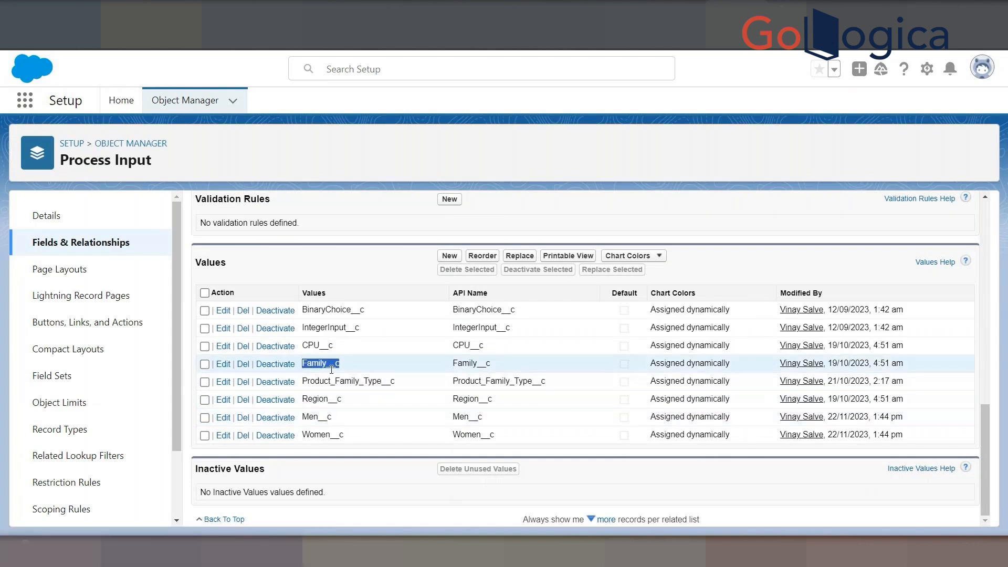
{"action": "left_click_drag", "start_coordinate": [302, 381], "coordinate": [391, 382]}
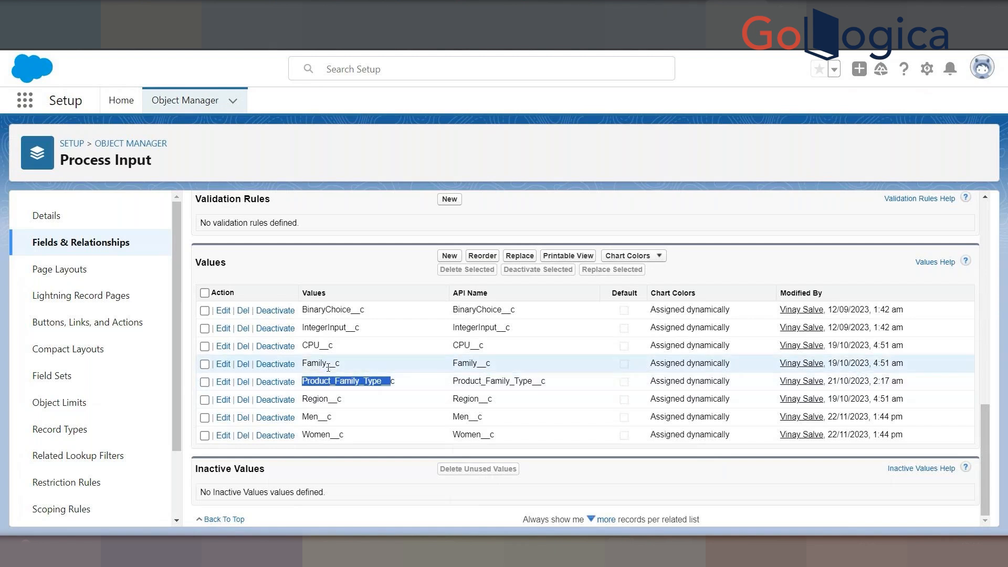
{"action": "left_click", "coordinate": [304, 363]}
{"action": "left_click_drag", "start_coordinate": [304, 363], "coordinate": [341, 363]}
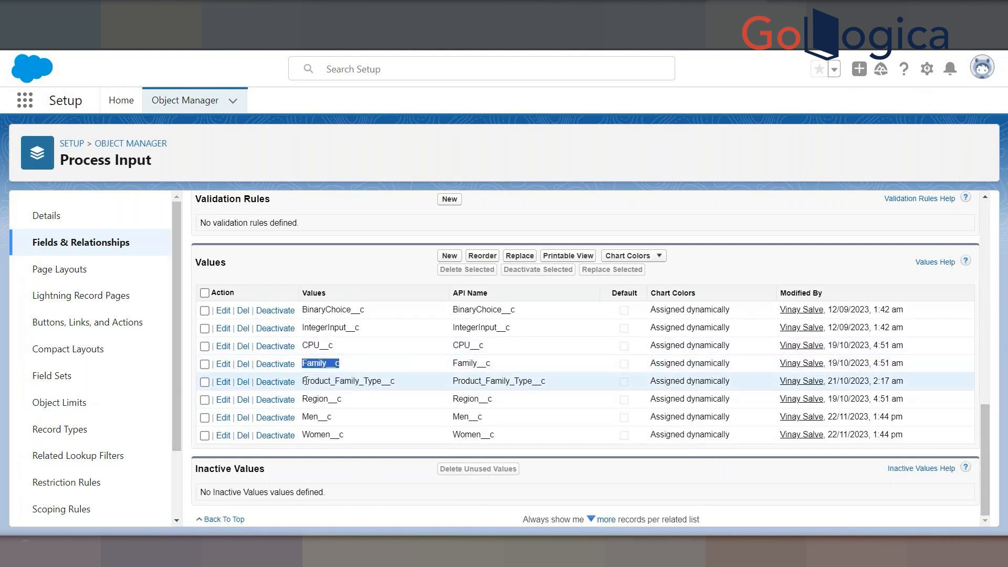
{"action": "left_click_drag", "start_coordinate": [305, 381], "coordinate": [392, 381]}
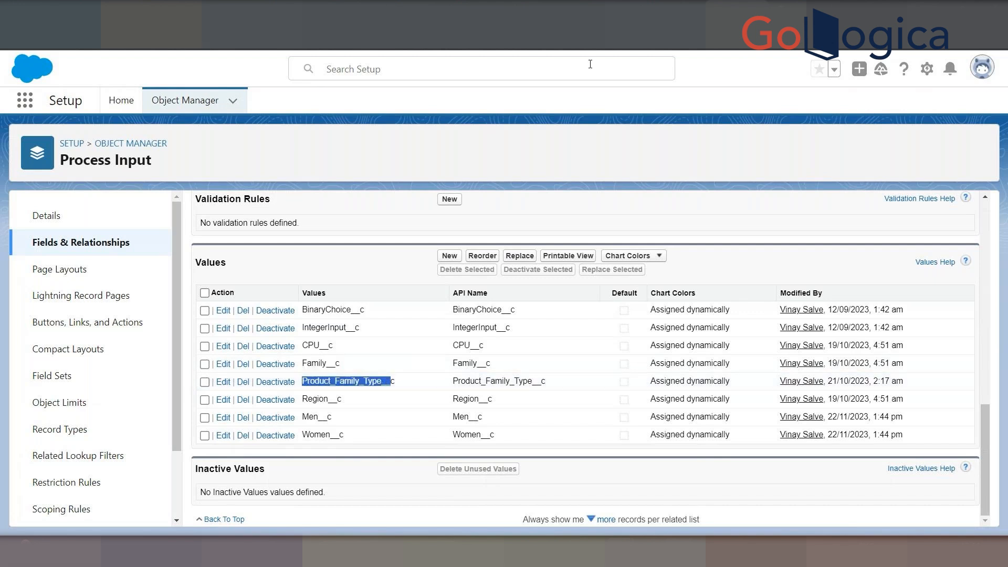
Return to the Product object's fields and search for Family to check the family fields' API names
{"action": "key", "text": "ctrl+shift+Tab"}
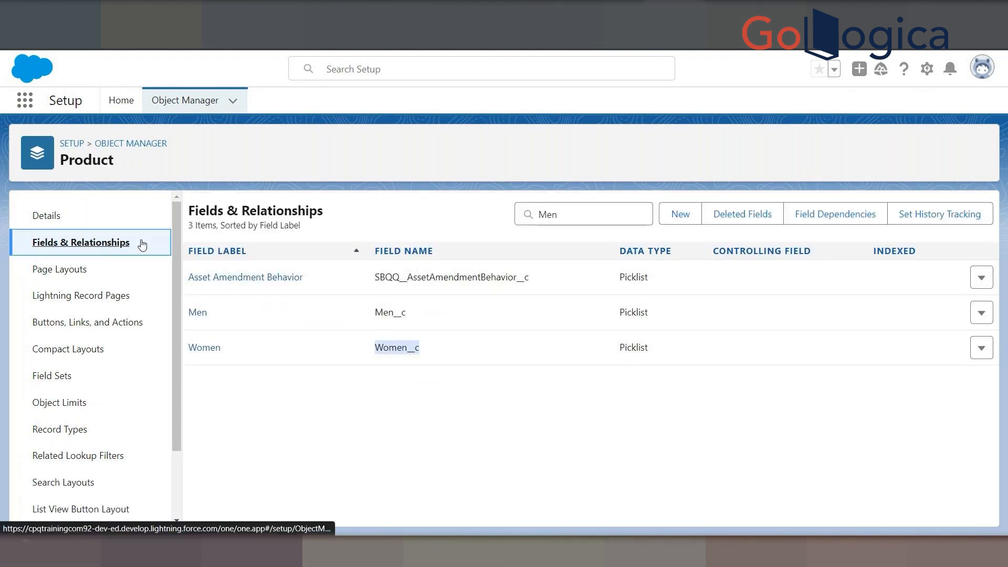
{"action": "left_click", "coordinate": [589, 213]}
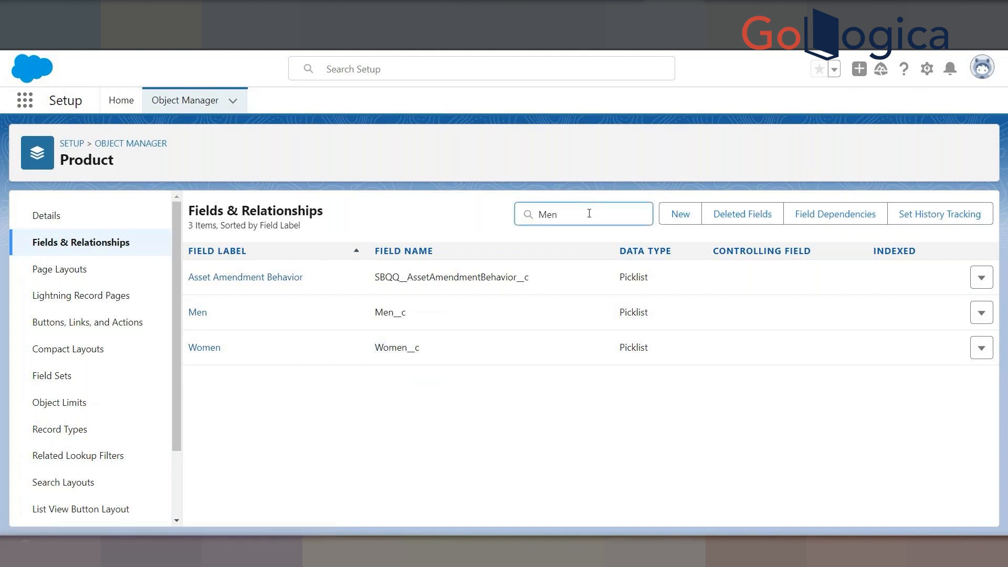
{"action": "key", "text": "BackSpace"}
{"action": "key", "text": "BackSpace"}
{"action": "key", "text": "BackSpace"}
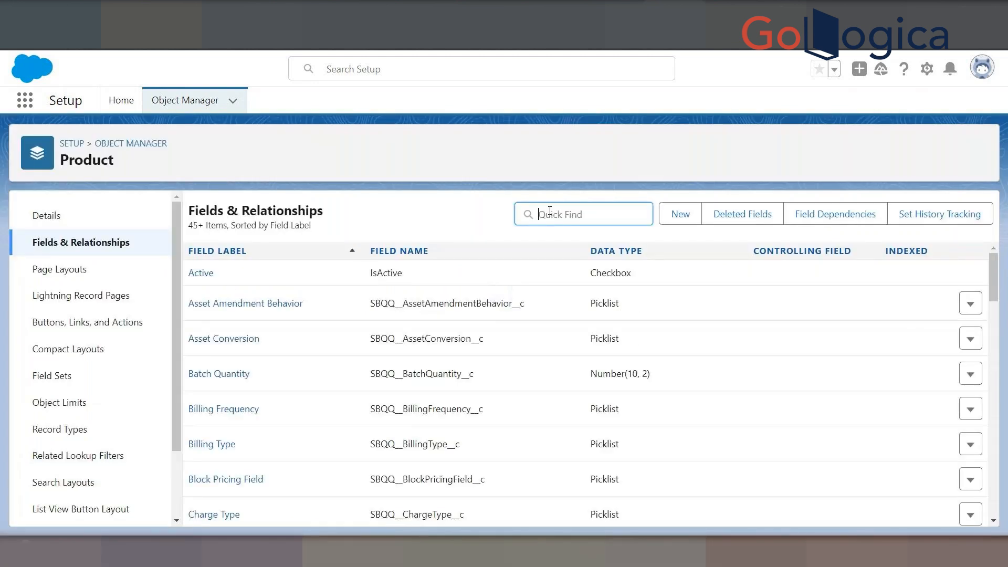
{"action": "type", "text": "Family"}
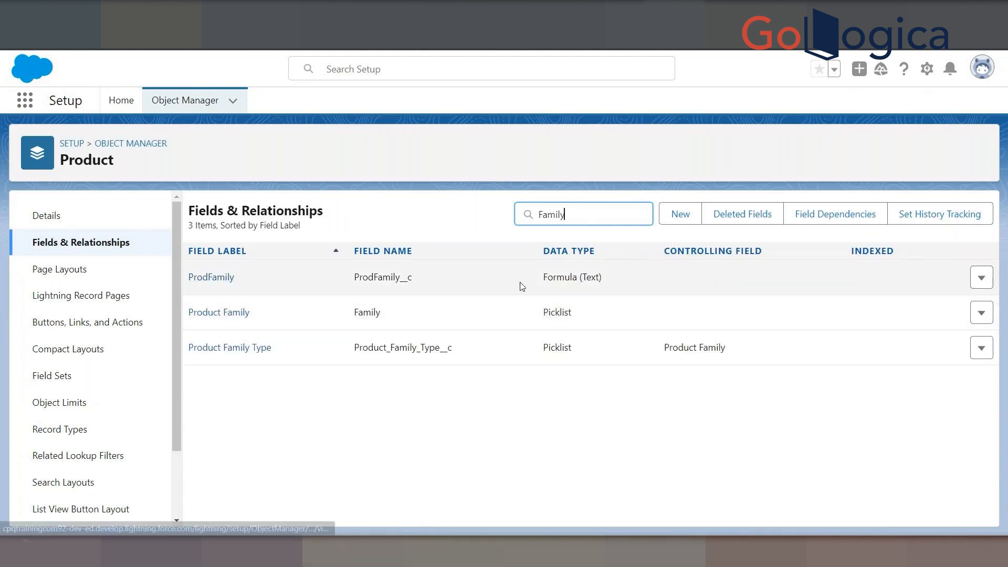
Open the Product object's Product Family field, examine its definition and picklist values, and return to the field list
{"action": "left_click", "coordinate": [228, 314]}
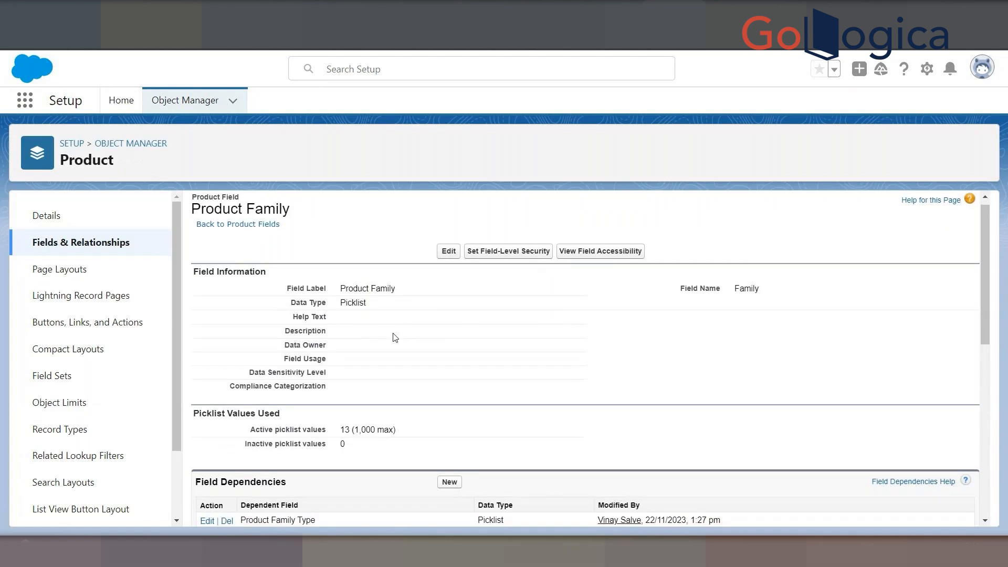
{"action": "scroll", "coordinate": [396, 368], "scroll_direction": "down", "scroll_amount": 10}
{"action": "scroll", "coordinate": [400, 411], "scroll_direction": "up", "scroll_amount": 10}
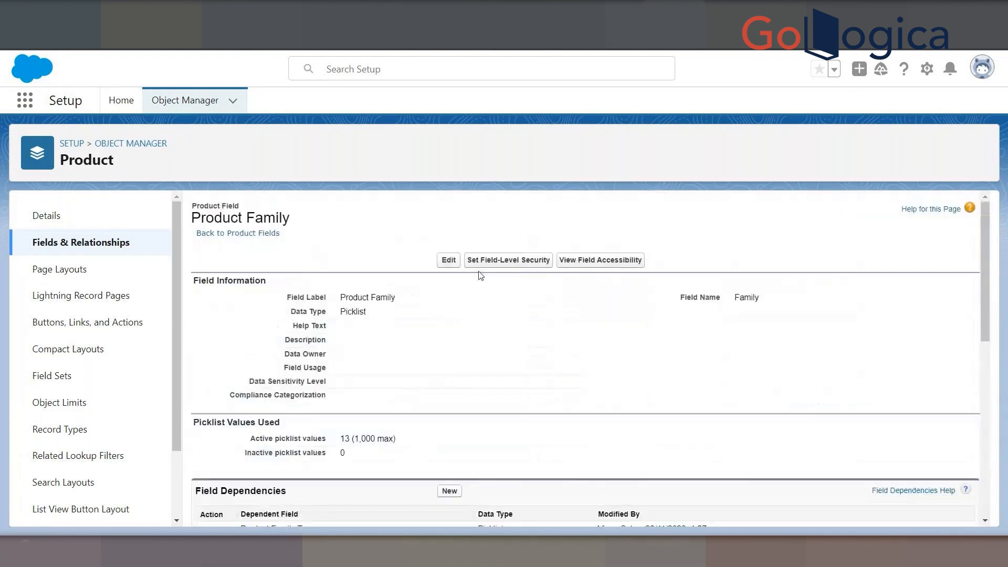
{"action": "left_click", "coordinate": [262, 234]}
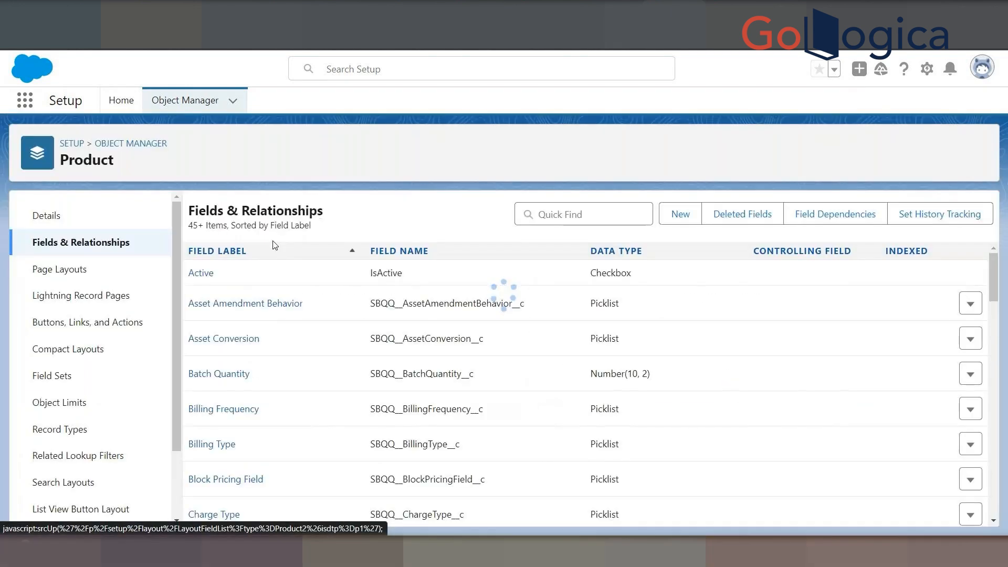
Search the Product fields for family, open Product Family Type and review its picklist values
{"action": "left_click", "coordinate": [561, 215]}
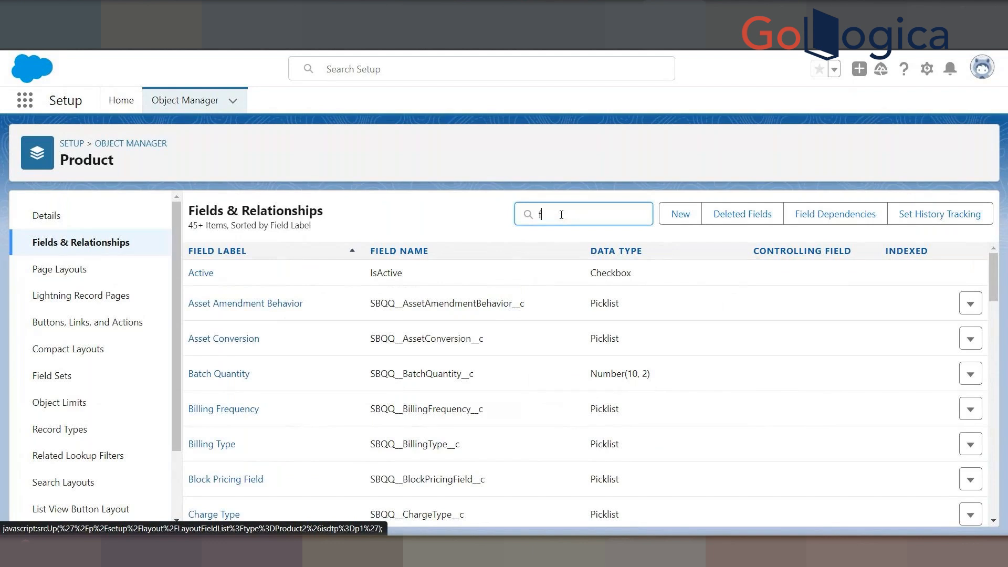
{"action": "type", "text": "family"}
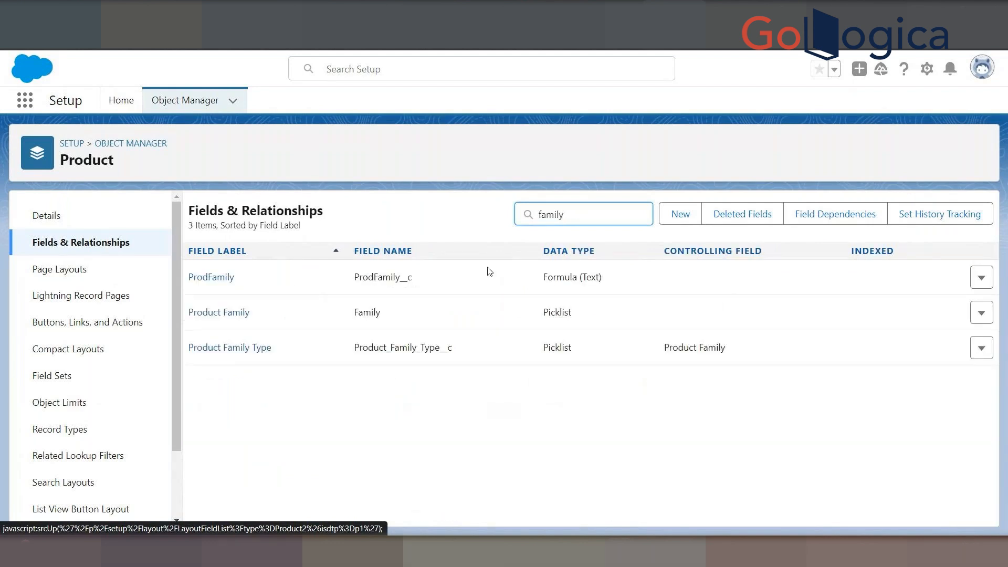
{"action": "left_click", "coordinate": [225, 349]}
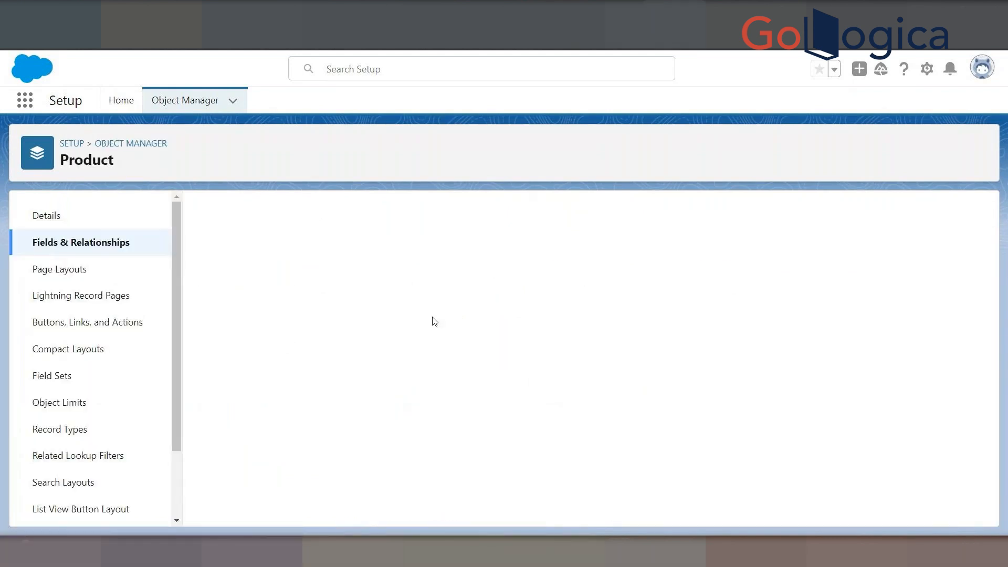
{"action": "scroll", "coordinate": [426, 370], "scroll_direction": "down", "scroll_amount": 5}
{"action": "scroll", "coordinate": [426, 369], "scroll_direction": "down", "scroll_amount": 6}
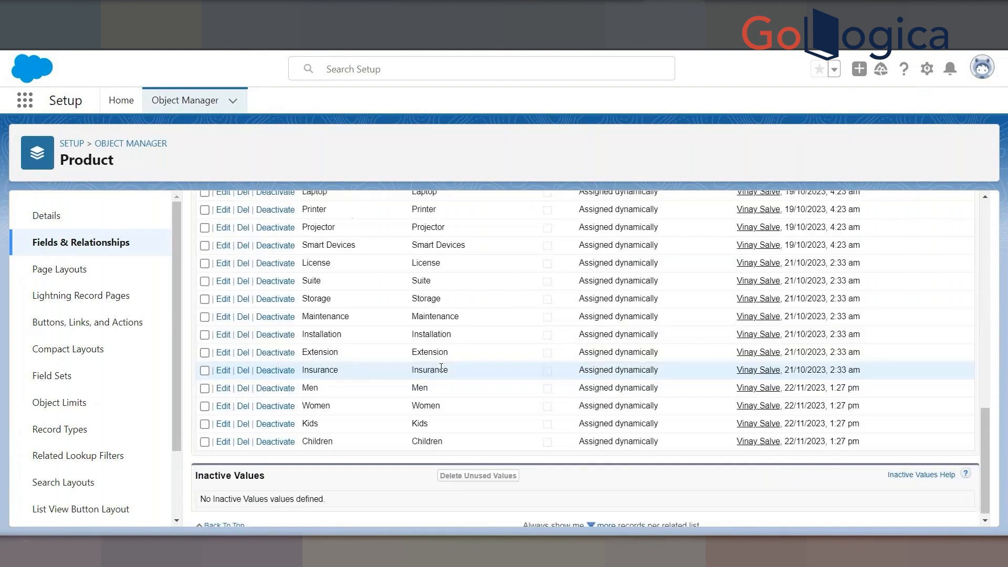
{"action": "scroll", "coordinate": [444, 366], "scroll_direction": "up", "scroll_amount": 12}
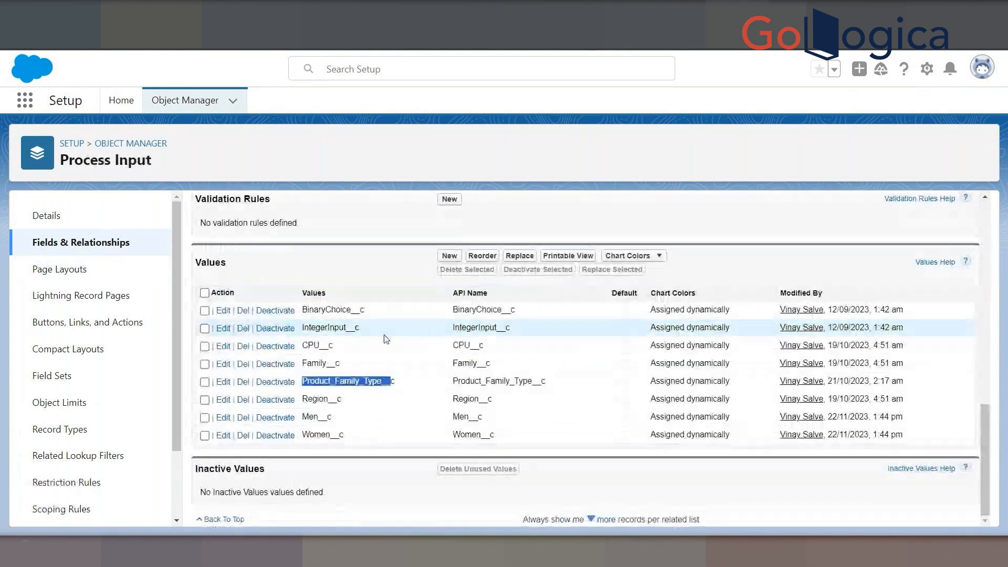
Search the Process Input fields for family, open the Family field and review its picklist values
{"action": "scroll", "coordinate": [383, 341], "scroll_direction": "up", "scroll_amount": 12}
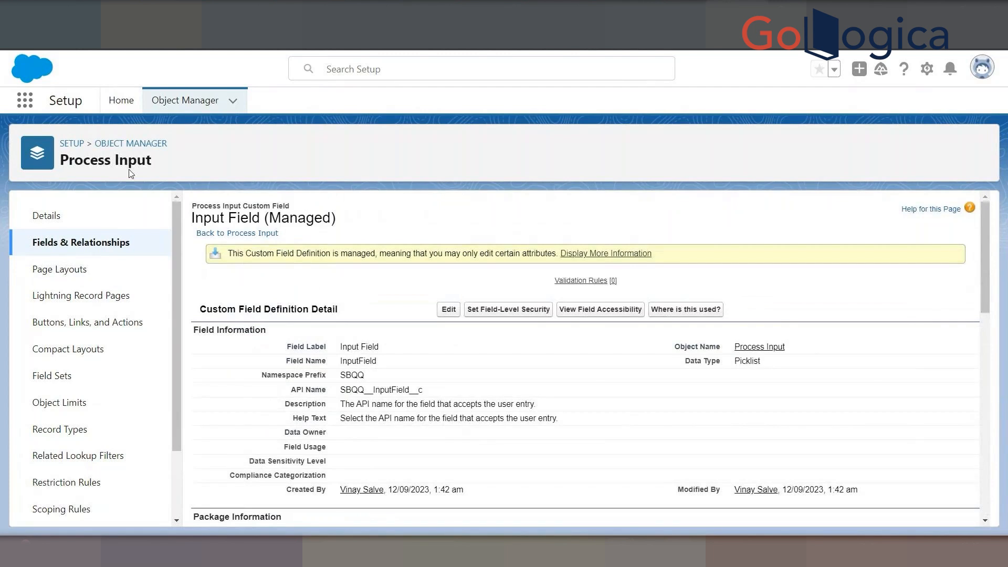
{"action": "left_click", "coordinate": [57, 251]}
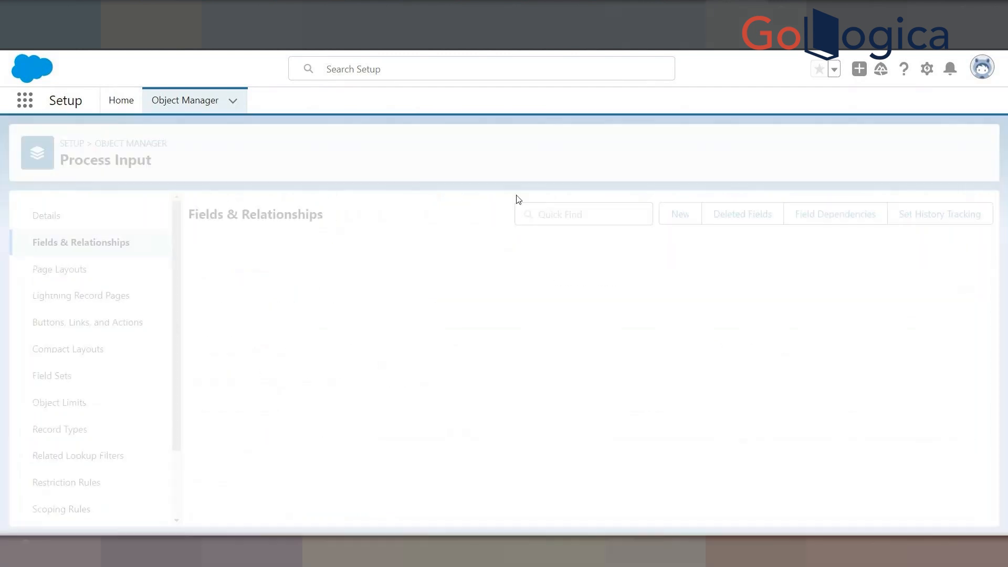
{"action": "left_click", "coordinate": [573, 219]}
{"action": "type", "text": "famil"}
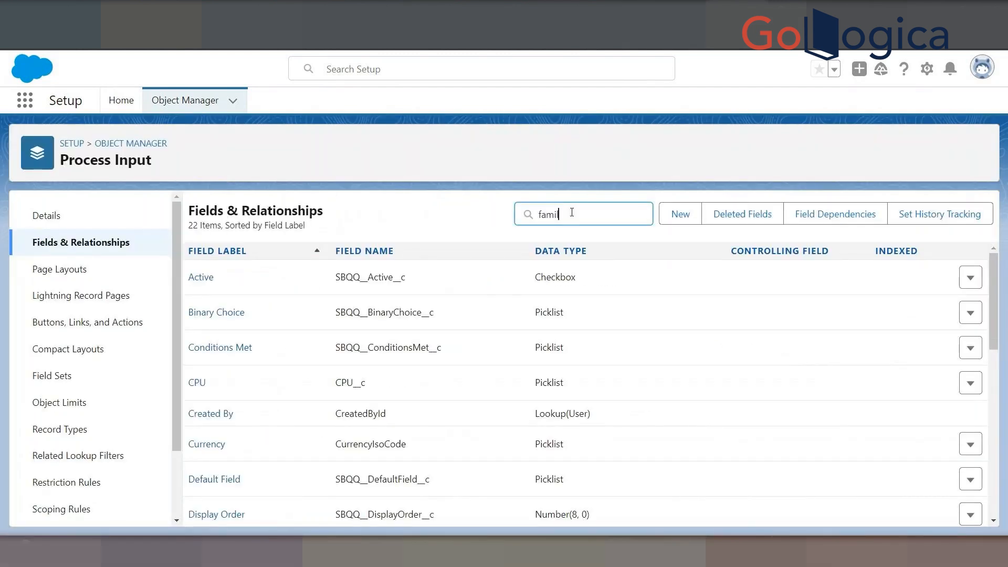
{"action": "type", "text": "y"}
{"action": "left_click", "coordinate": [199, 279]}
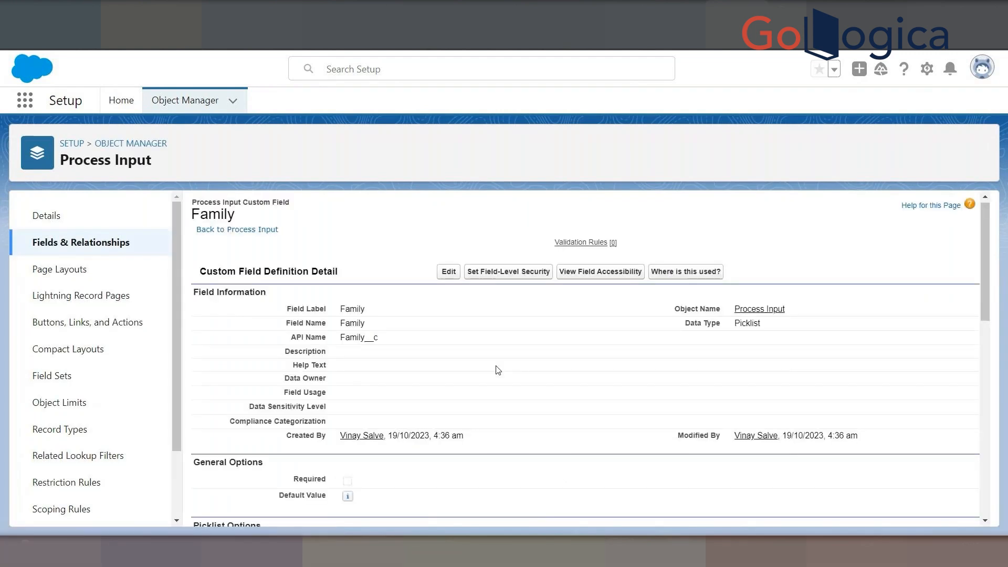
{"action": "scroll", "coordinate": [498, 370], "scroll_direction": "down", "scroll_amount": 10}
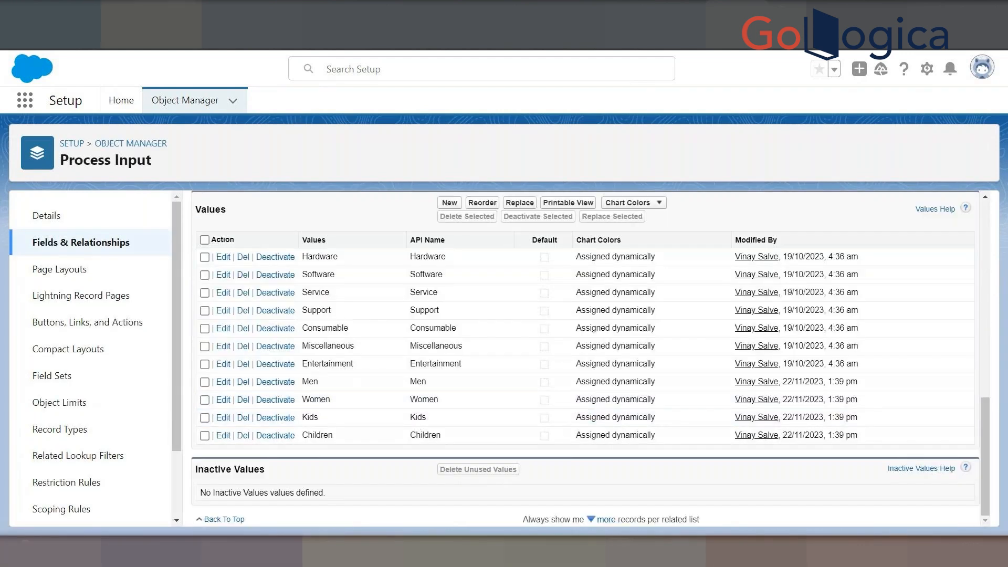
Switch to the Google Slides deck, review the API names listed for Input Field, and go to slide 12 on creating the quote process
{"action": "left_click", "coordinate": [284, 10]}
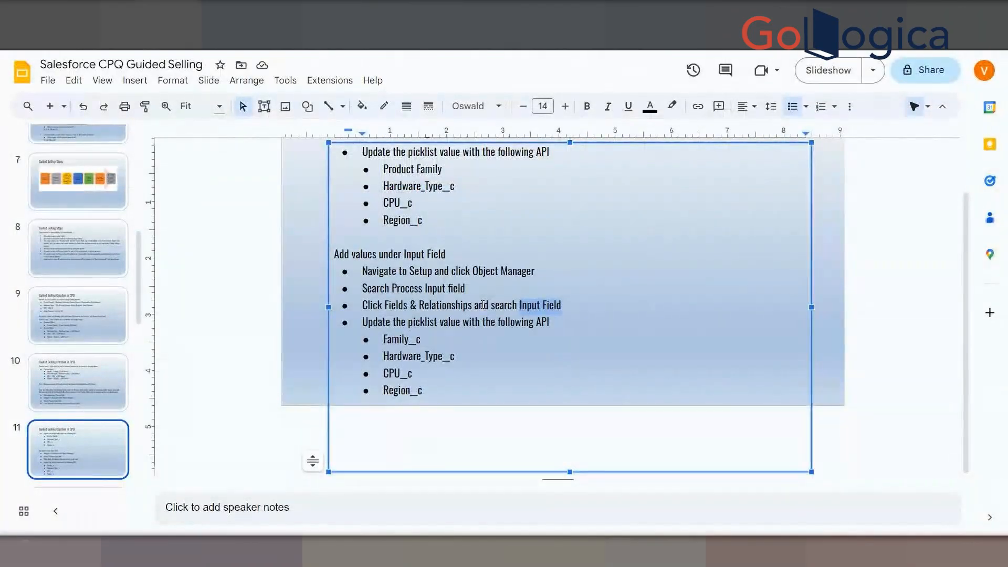
{"action": "double_click", "coordinate": [388, 361]}
{"action": "left_click", "coordinate": [385, 373]}
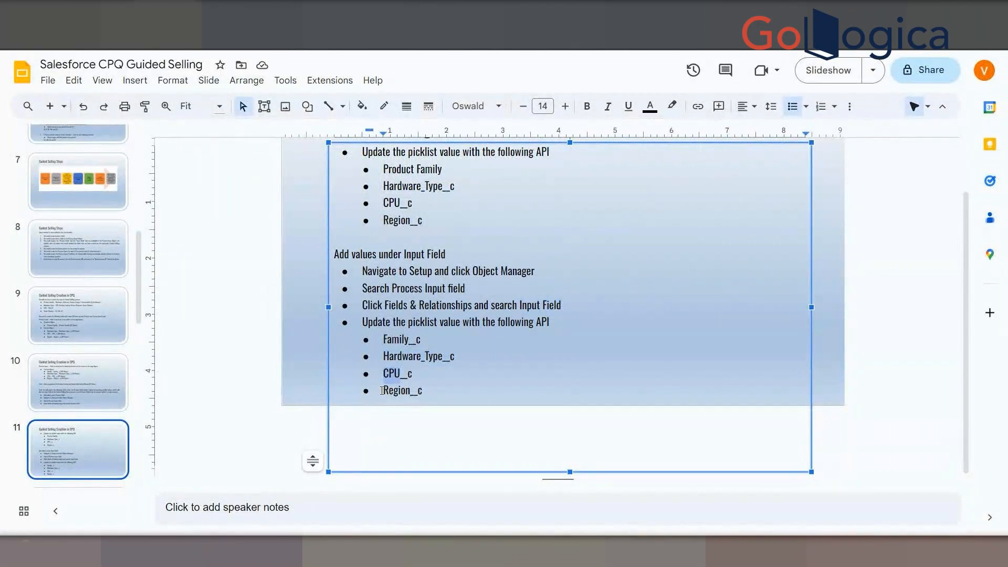
{"action": "left_click_drag", "start_coordinate": [383, 390], "coordinate": [410, 391]}
{"action": "scroll", "coordinate": [465, 374], "scroll_direction": "up", "scroll_amount": 2}
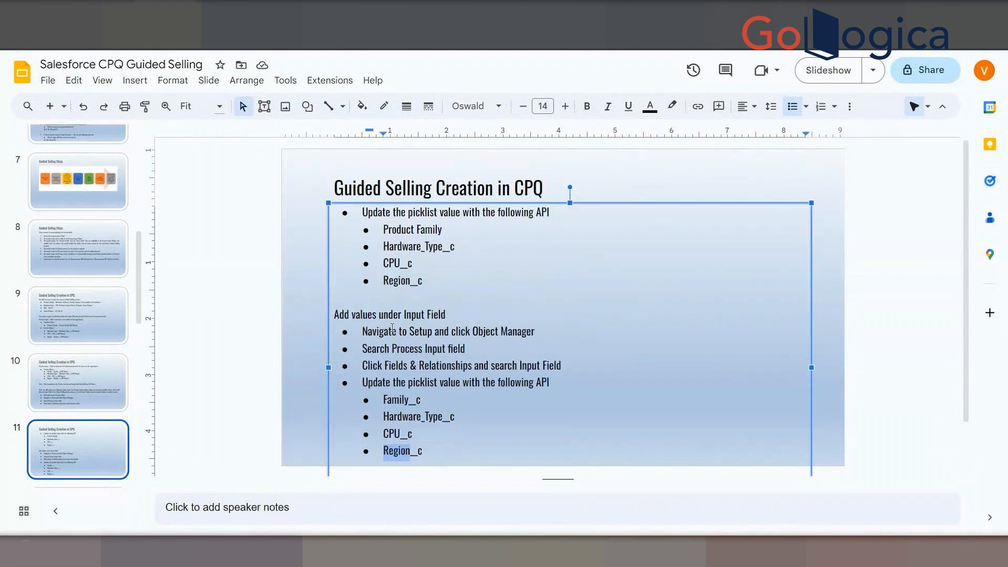
{"action": "scroll", "coordinate": [393, 328], "scroll_direction": "up", "scroll_amount": 1}
{"action": "scroll", "coordinate": [392, 294], "scroll_direction": "down", "scroll_amount": 1}
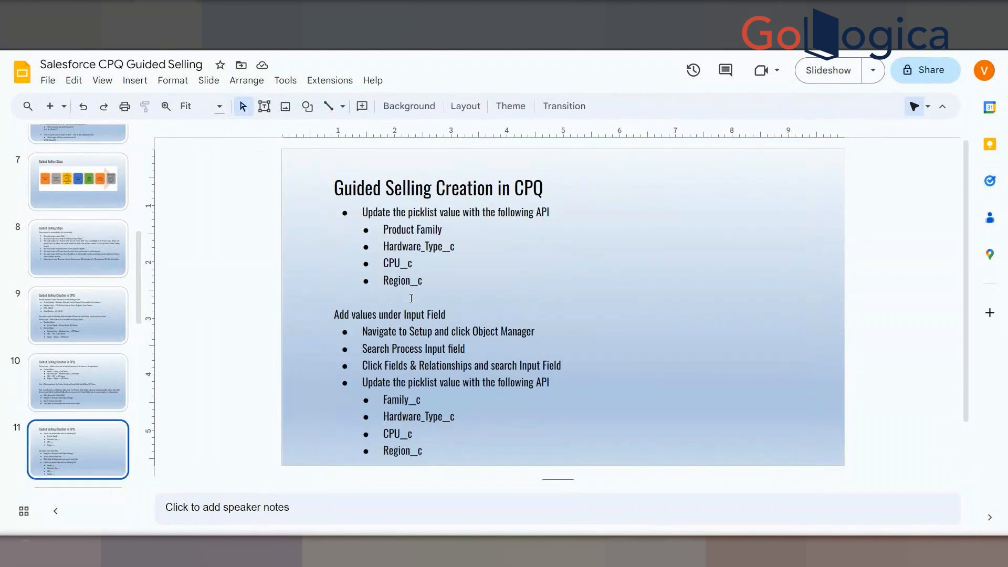
{"action": "scroll", "coordinate": [120, 447], "scroll_direction": "down", "scroll_amount": 3}
{"action": "left_click", "coordinate": [82, 385]}
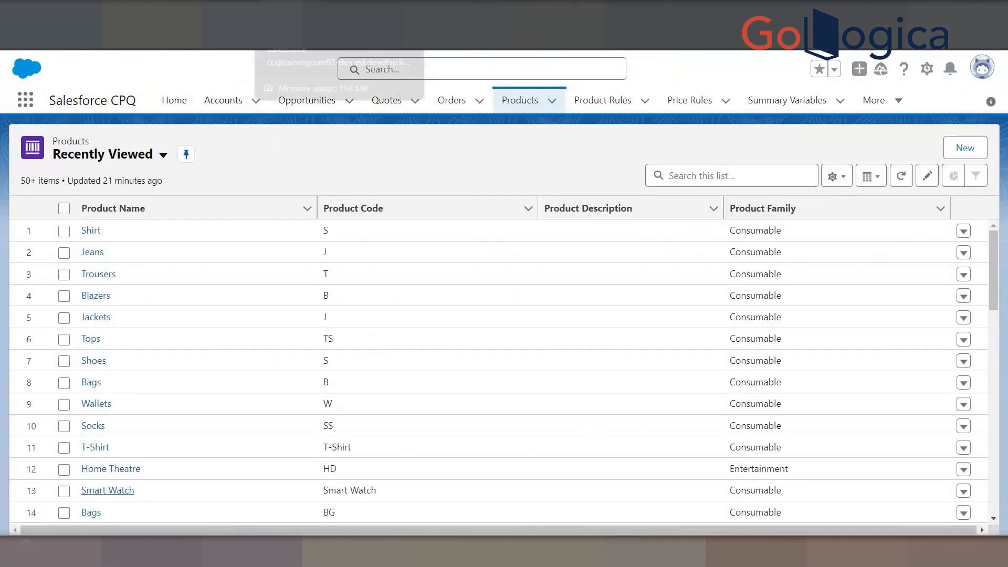
Switch to Salesforce CPQ and show the All list of Quote Processes
{"action": "left_click", "coordinate": [288, 6]}
{"action": "left_click", "coordinate": [351, 6]}
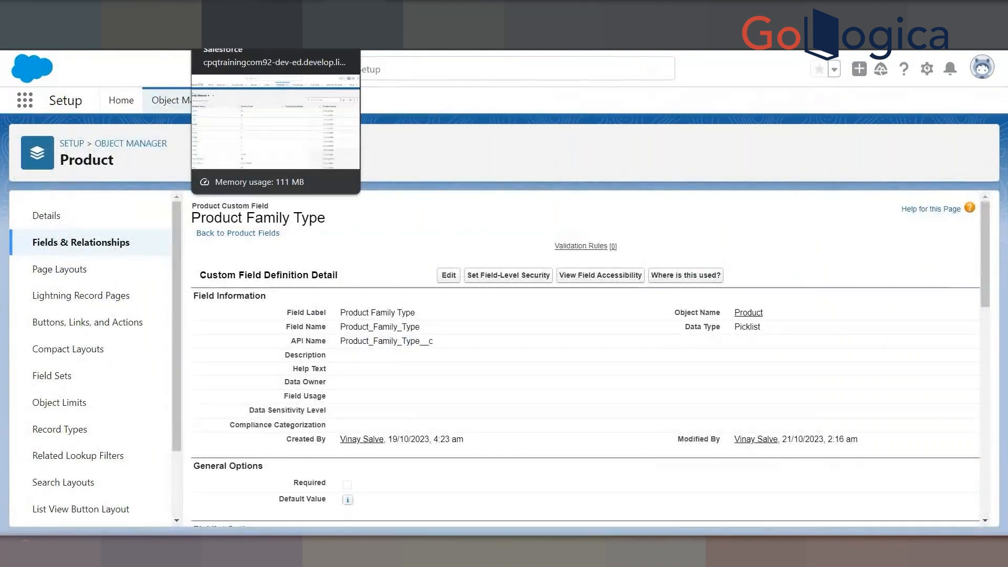
{"action": "left_click", "coordinate": [224, 6]}
{"action": "left_click", "coordinate": [288, 6]}
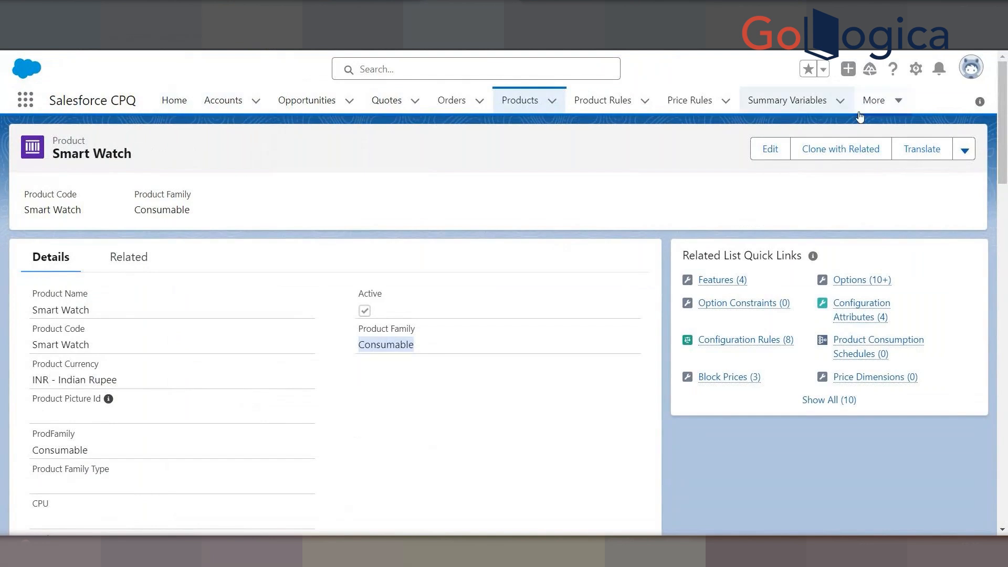
{"action": "left_click", "coordinate": [898, 100]}
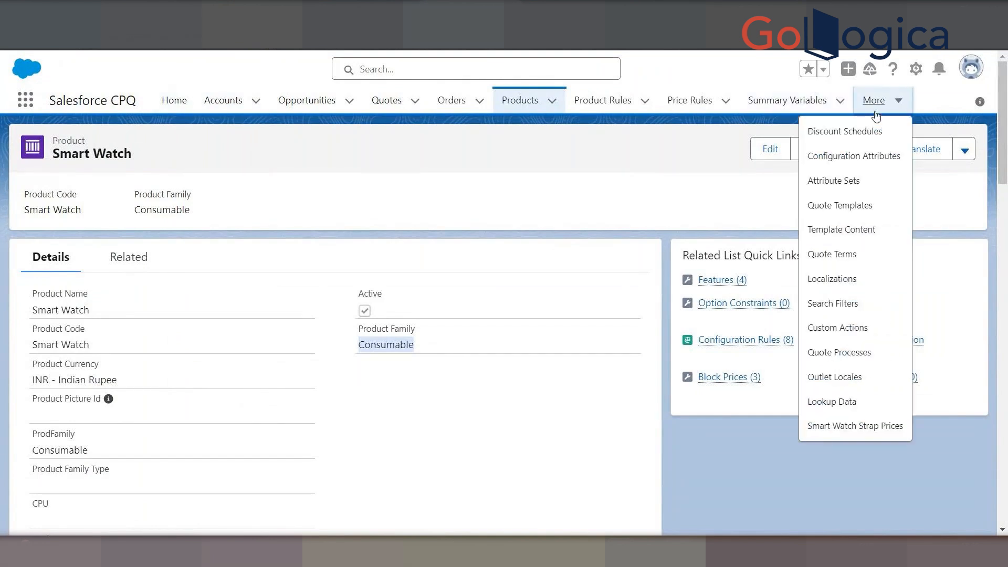
{"action": "left_click", "coordinate": [843, 353]}
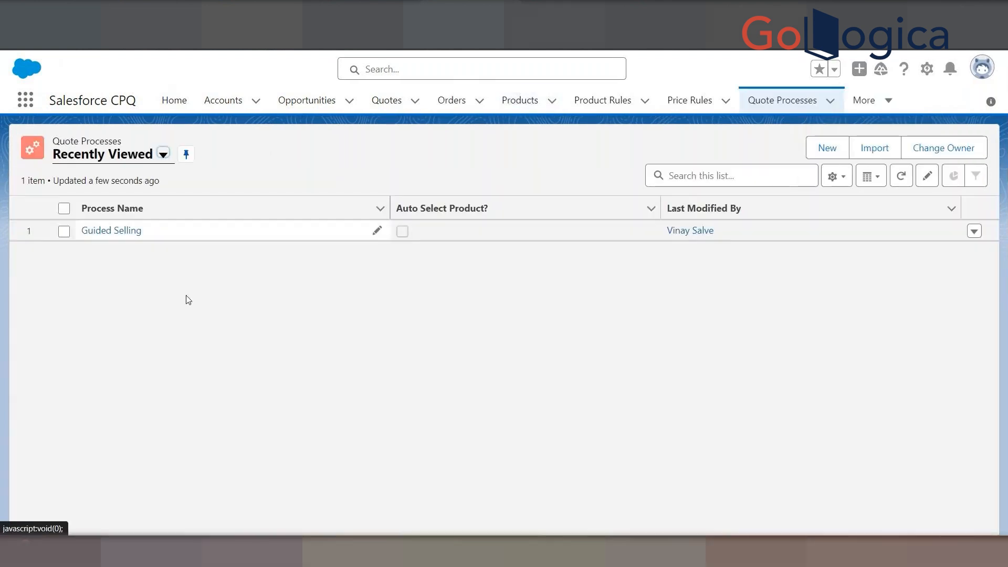
{"action": "left_click", "coordinate": [164, 154]}
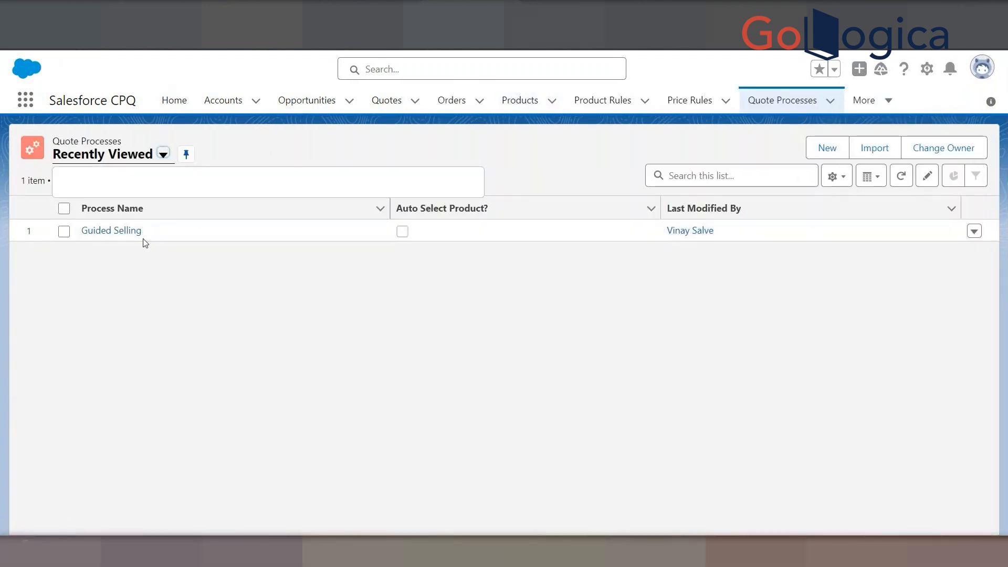
{"action": "left_click", "coordinate": [90, 205]}
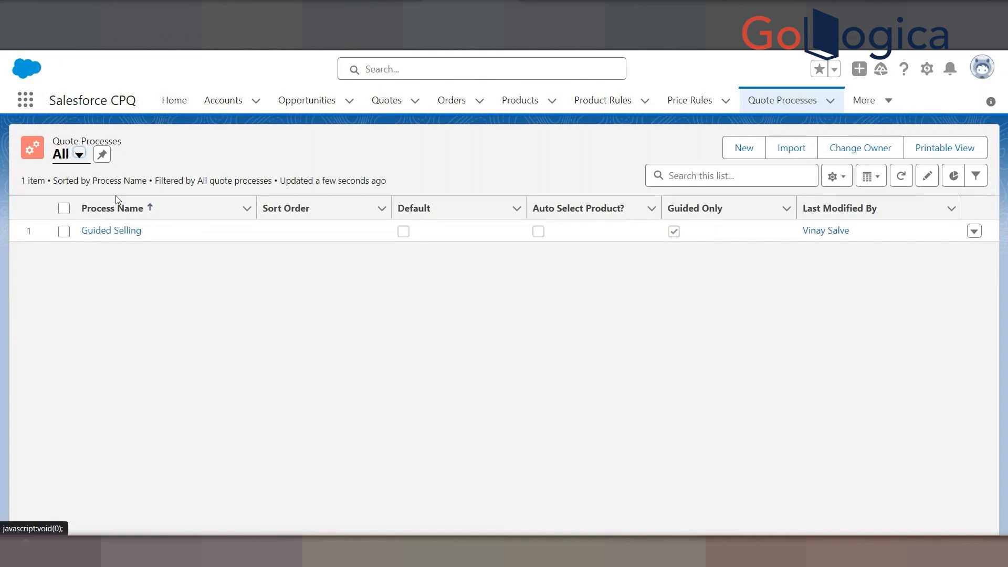
Start a new quote process with the name Clothing Guided Selling and enable Guided Only
{"action": "left_click", "coordinate": [744, 152]}
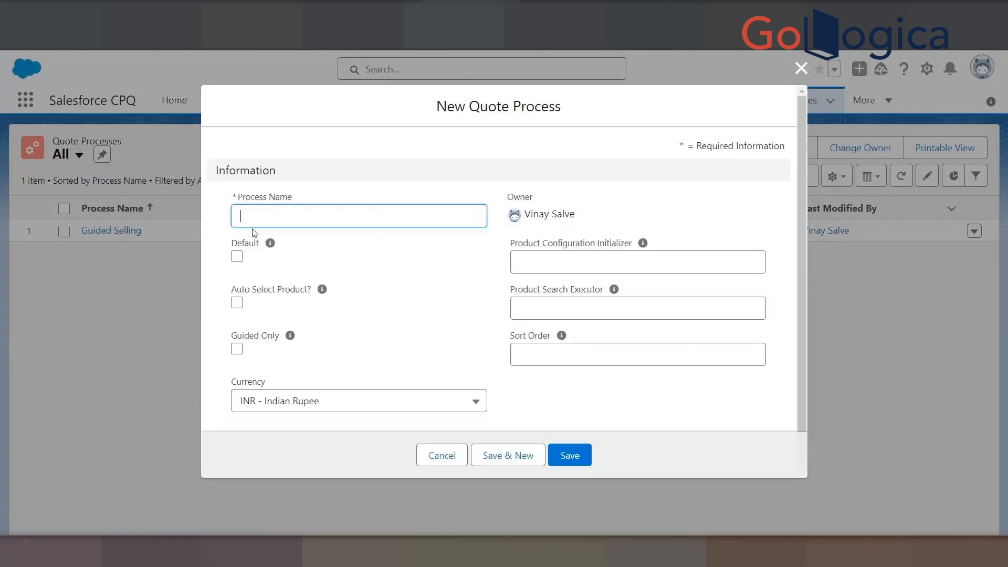
{"action": "type", "text": "Clothing "}
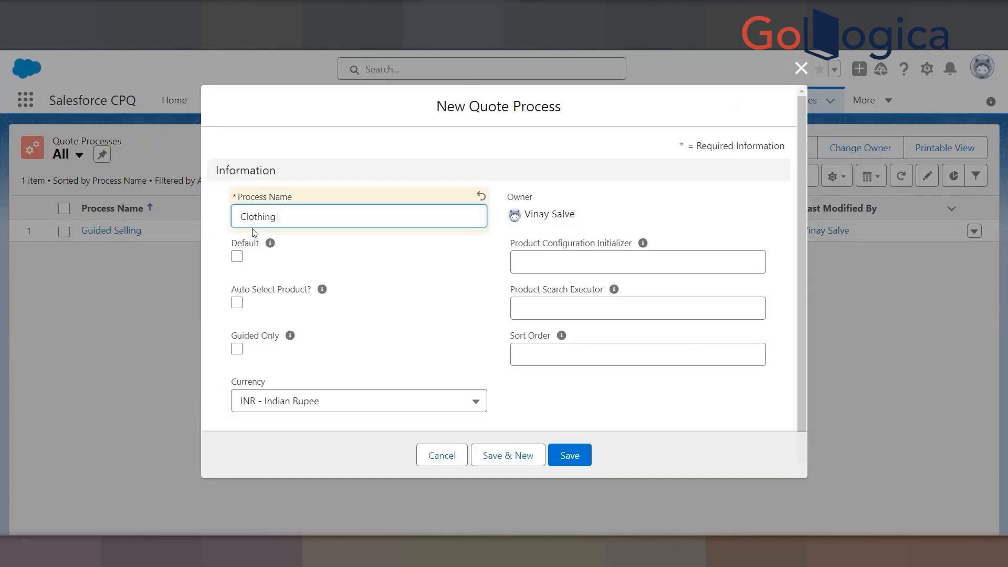
{"action": "type", "text": "Guided Selling"}
{"action": "left_click", "coordinate": [237, 349]}
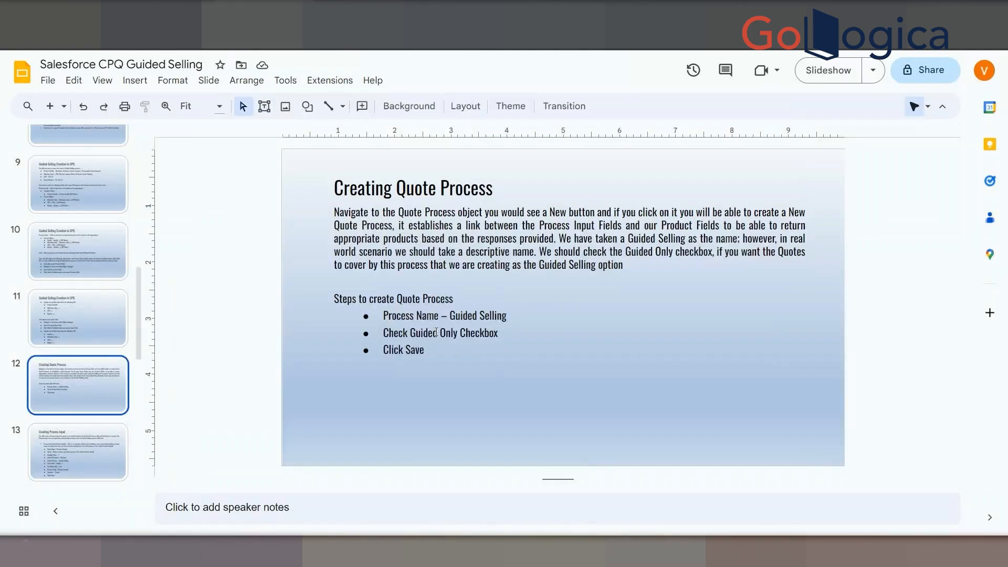
Check the Creating Quote Process slide in Google Slides for the required process name and Guided Only setting
{"action": "key", "text": "Down"}
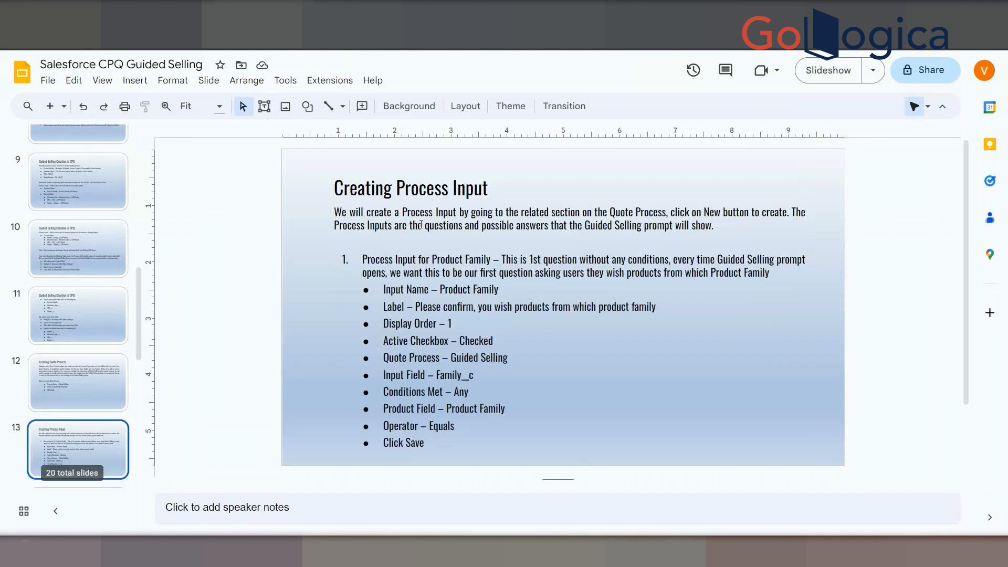
{"action": "left_click", "coordinate": [79, 394]}
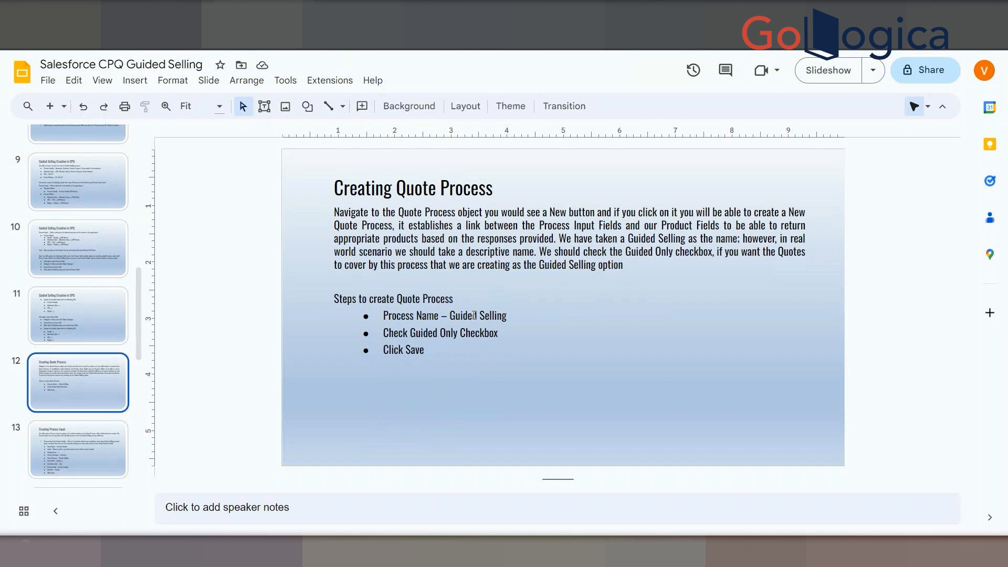
{"action": "left_click_drag", "start_coordinate": [450, 316], "coordinate": [501, 307]}
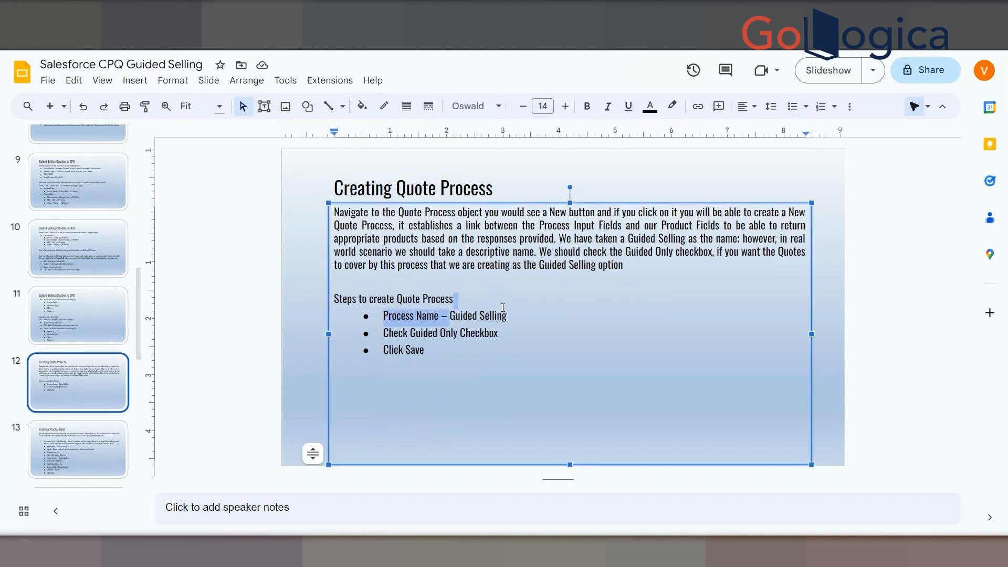
{"action": "left_click", "coordinate": [455, 332]}
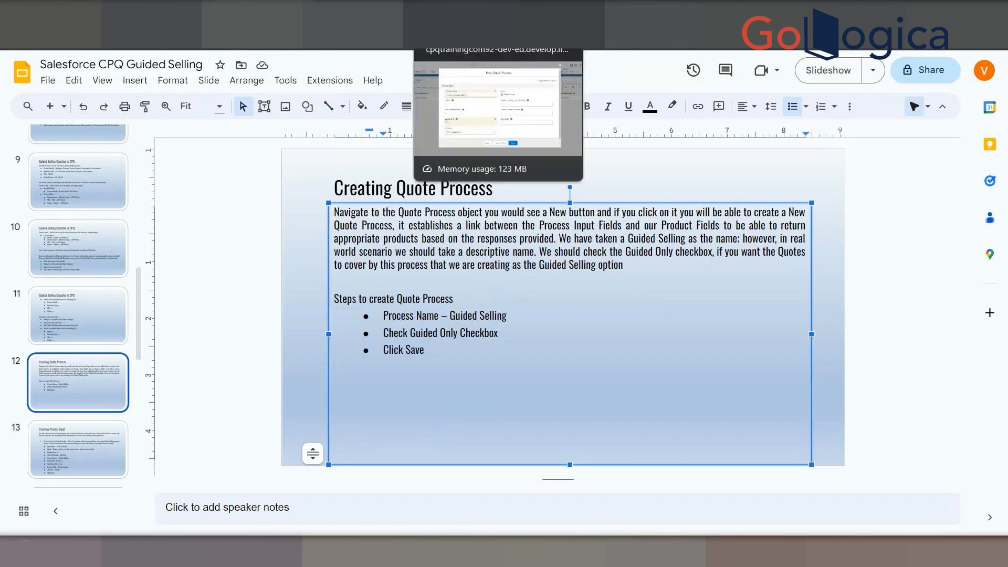
Save the Clothing Guided Selling quote process in Salesforce and start a new process input from its related records
{"action": "left_click", "coordinate": [463, 12]}
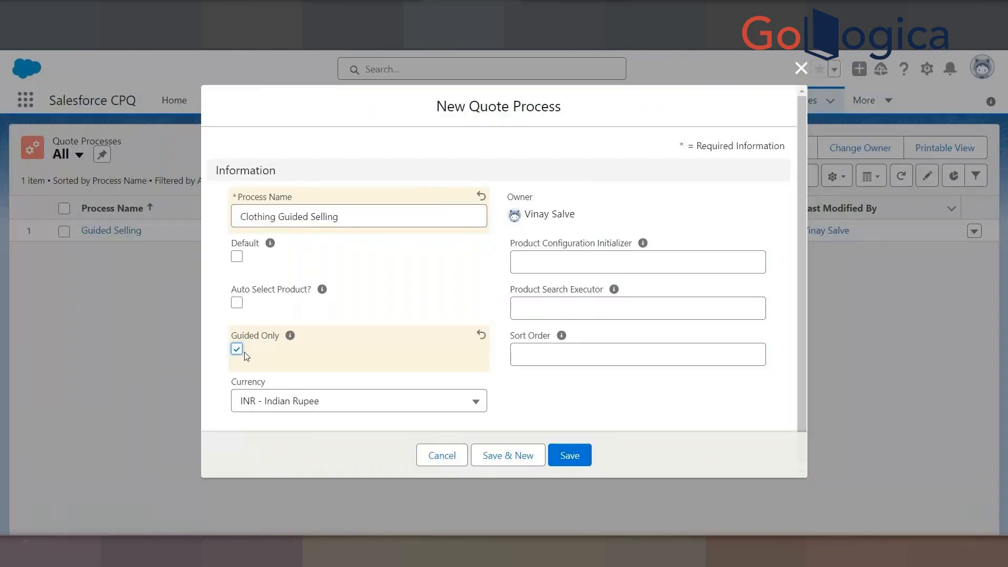
{"action": "left_click", "coordinate": [571, 457]}
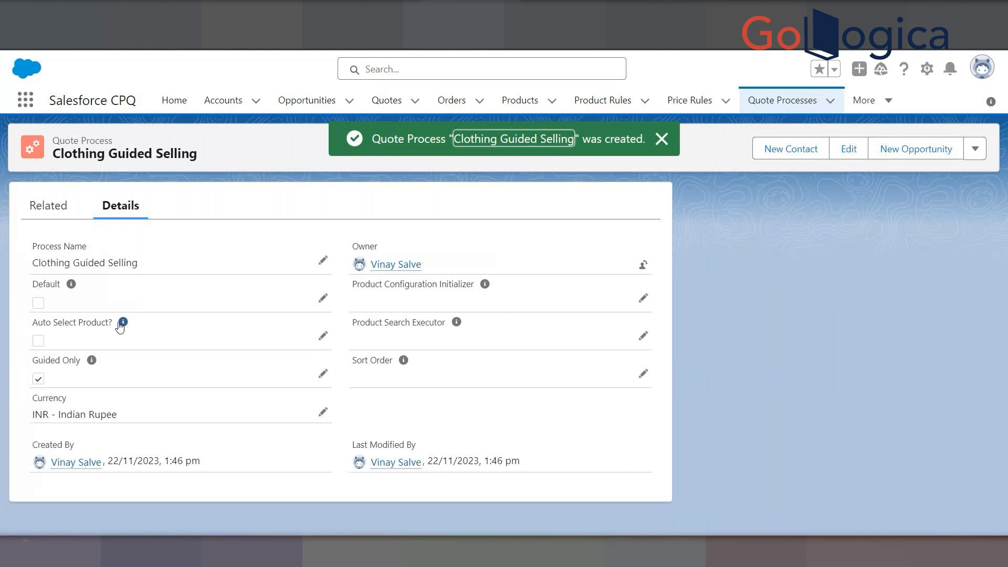
{"action": "left_click", "coordinate": [38, 212]}
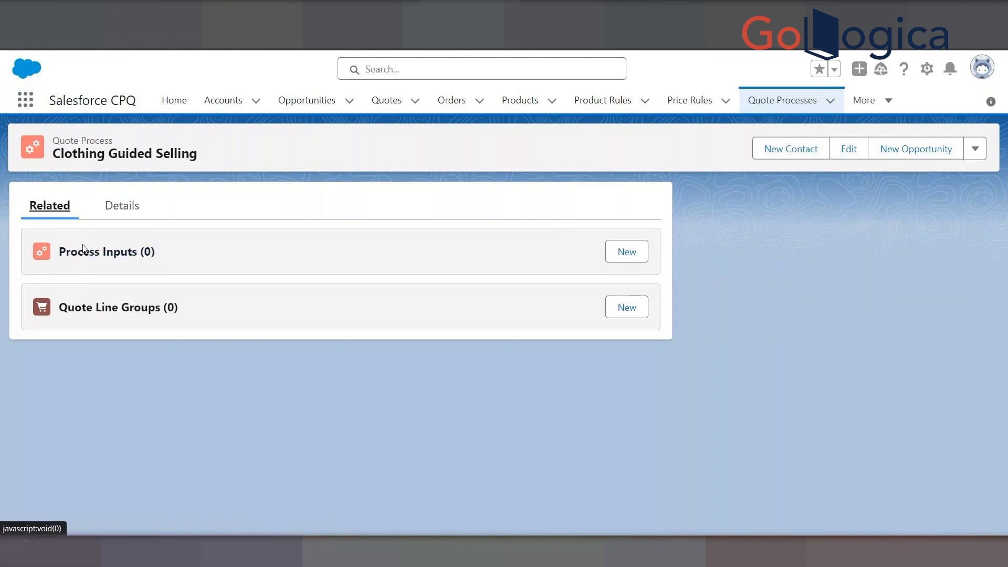
{"action": "left_click", "coordinate": [625, 254]}
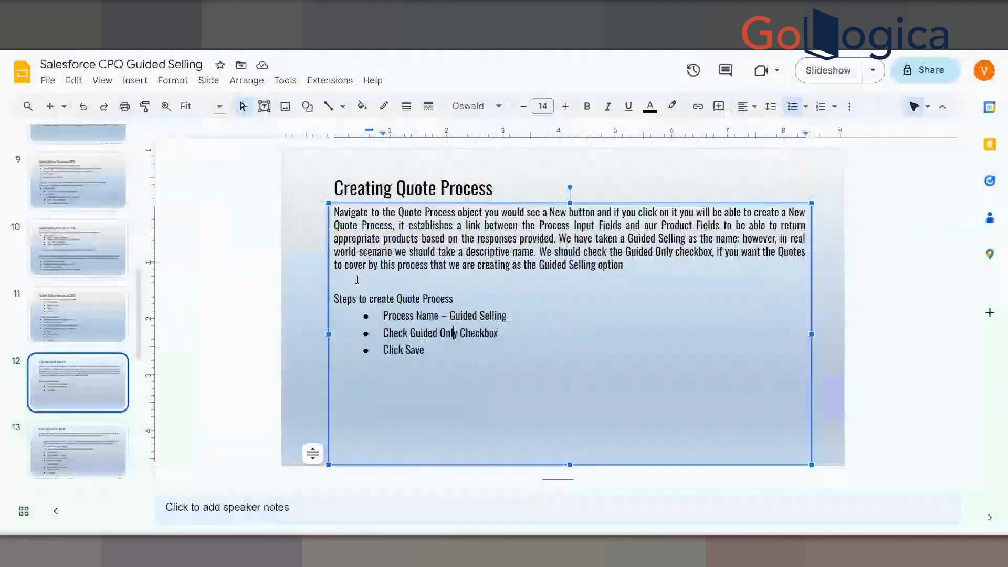
Consult the Creating Process Input slide in Google Slides, and name the new process input Product Family in Salesforce
{"action": "left_click", "coordinate": [69, 439]}
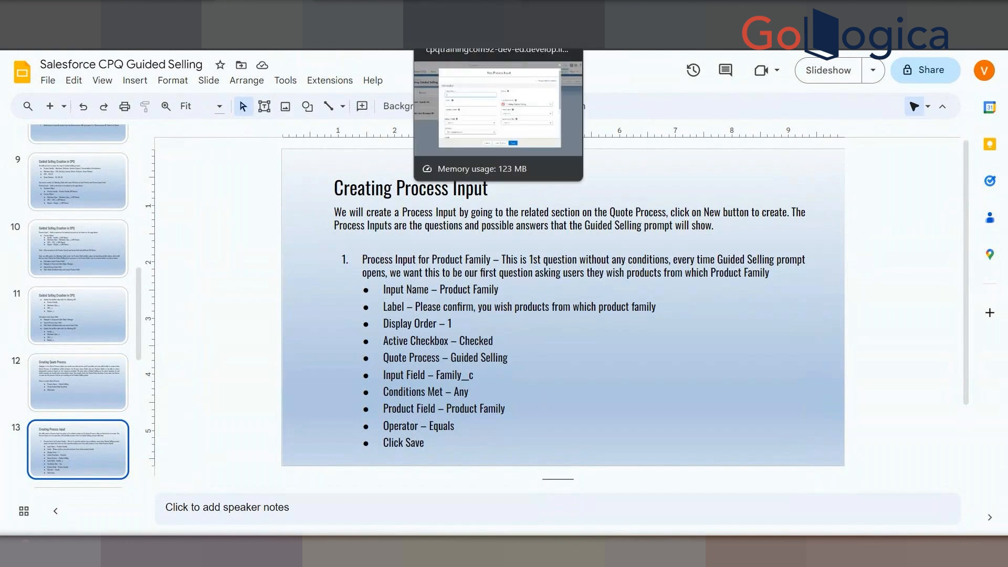
{"action": "left_click", "coordinate": [353, 12]}
{"action": "left_click", "coordinate": [456, 12]}
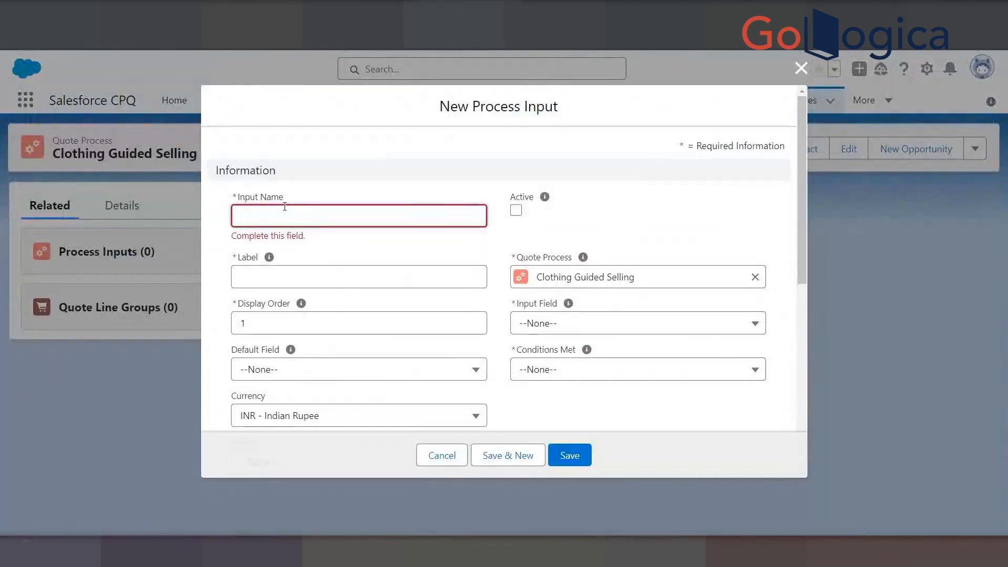
{"action": "type", "text": "Pro"}
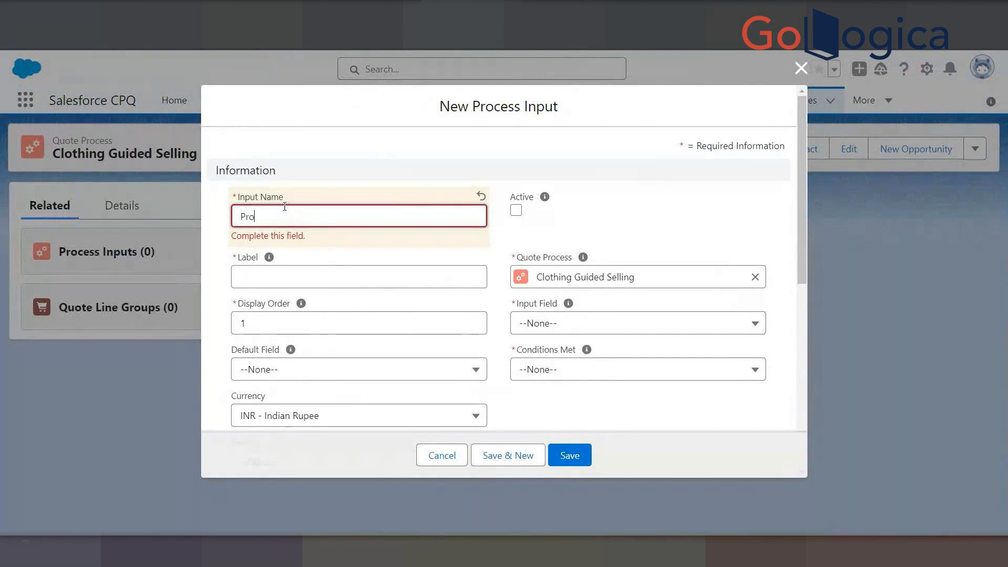
{"action": "type", "text": "duct Family"}
Copy the label "Please confirm, you wish products from which product family" from the slide into the Salesforce process input's Label
{"action": "left_click", "coordinate": [259, 279]}
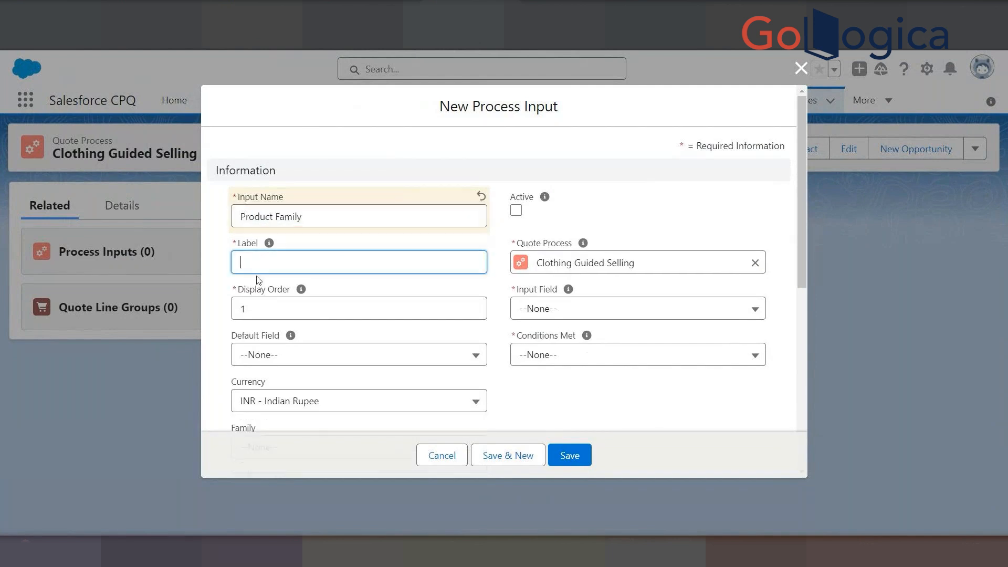
{"action": "key", "text": "alt+Tab"}
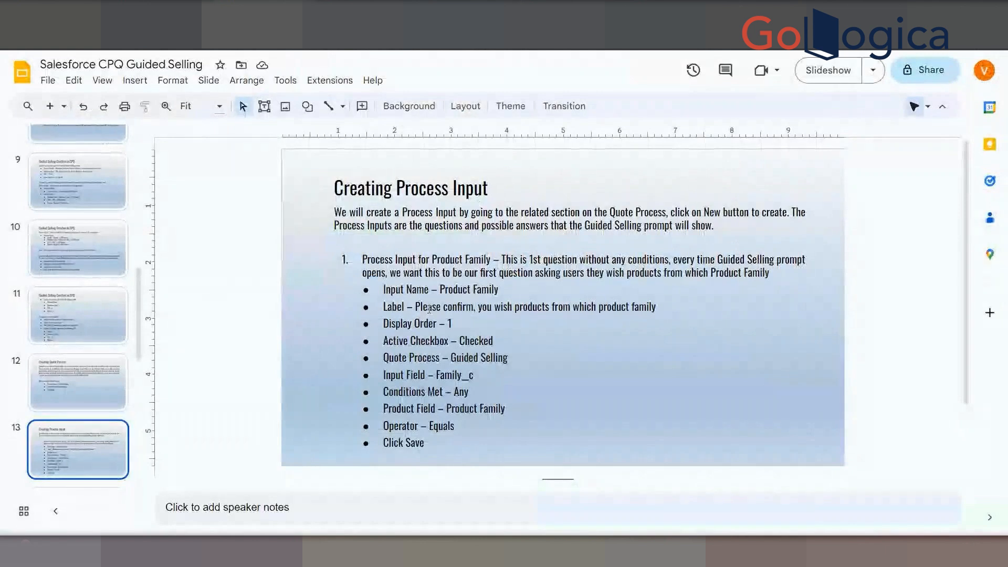
{"action": "left_click_drag", "start_coordinate": [415, 306], "coordinate": [656, 303]}
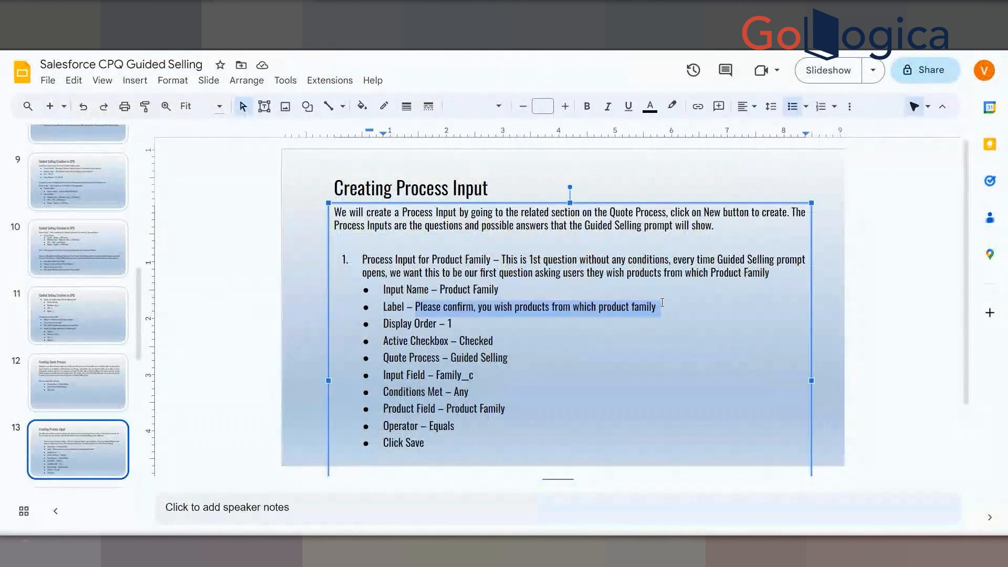
{"action": "key", "text": "ctrl+c"}
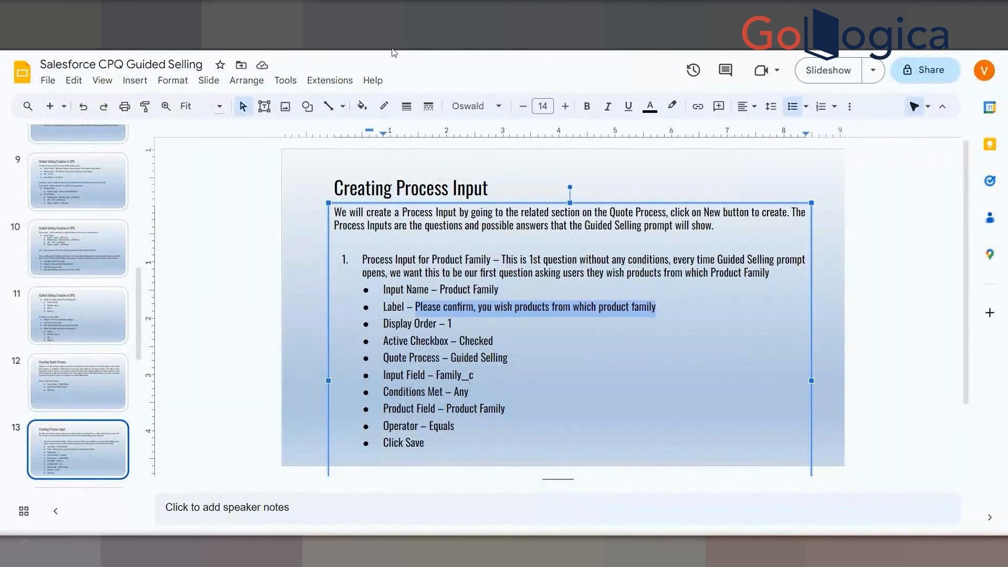
{"action": "key", "text": "alt+Tab"}
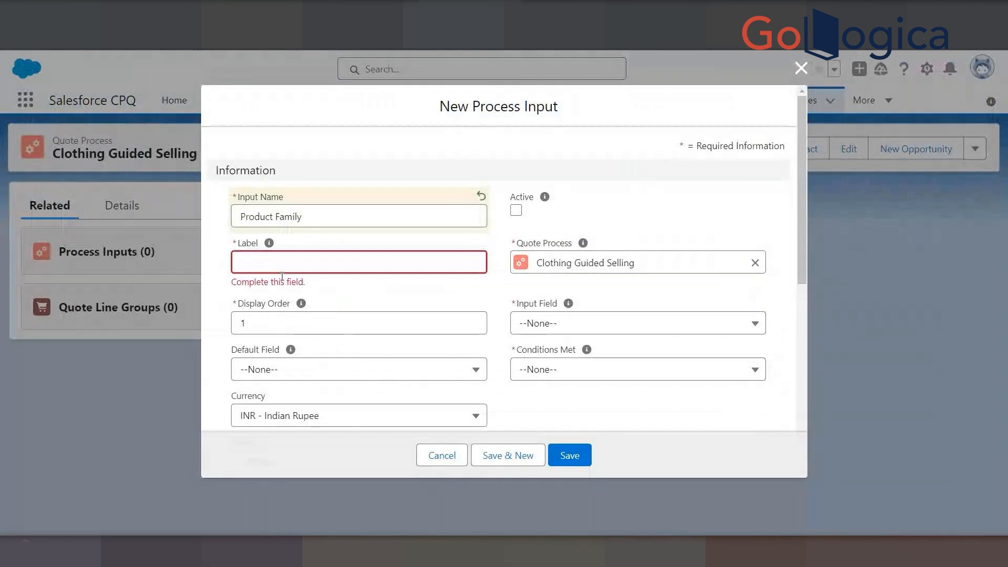
{"action": "key", "text": "ctrl+v"}
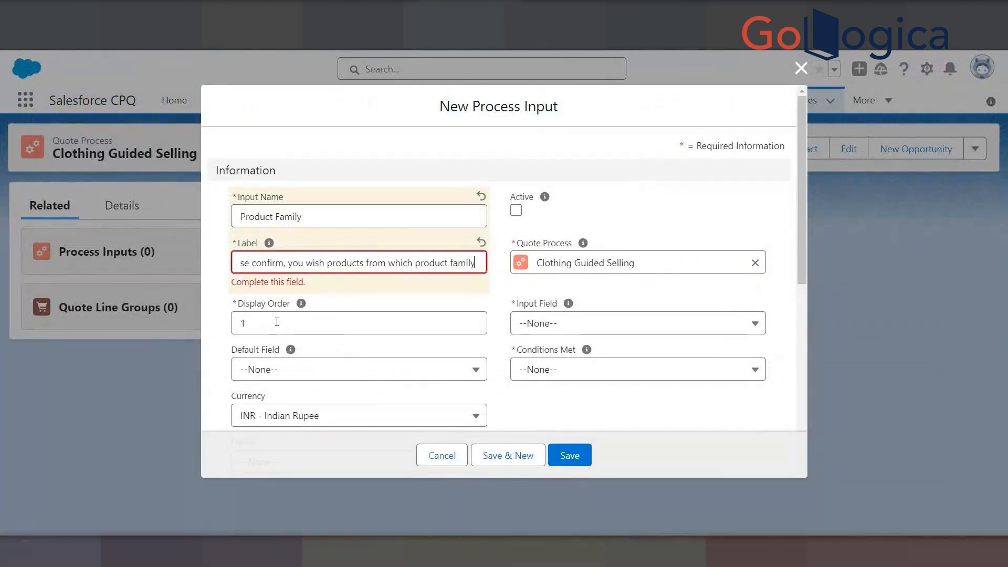
Mark the Product Family process input as Active, and compare the form with the Creating Process Input slide in Google Slides
{"action": "left_click", "coordinate": [277, 322]}
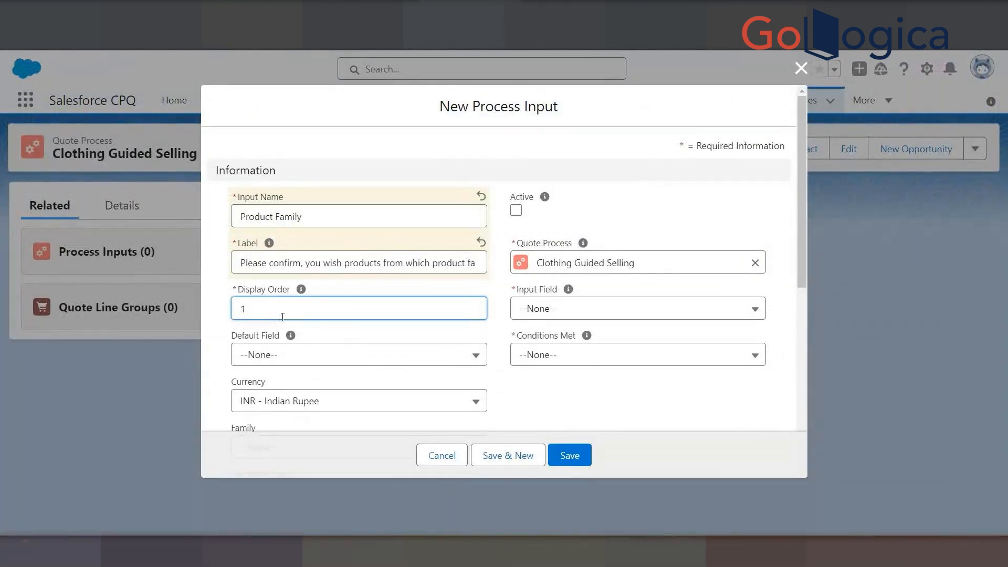
{"action": "left_click", "coordinate": [516, 212]}
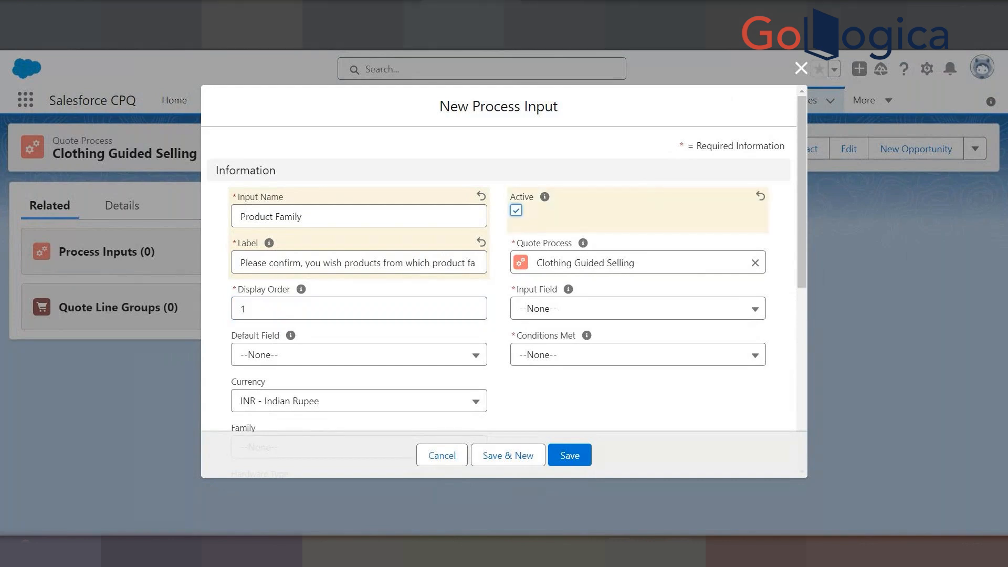
{"action": "key", "text": "alt+Tab"}
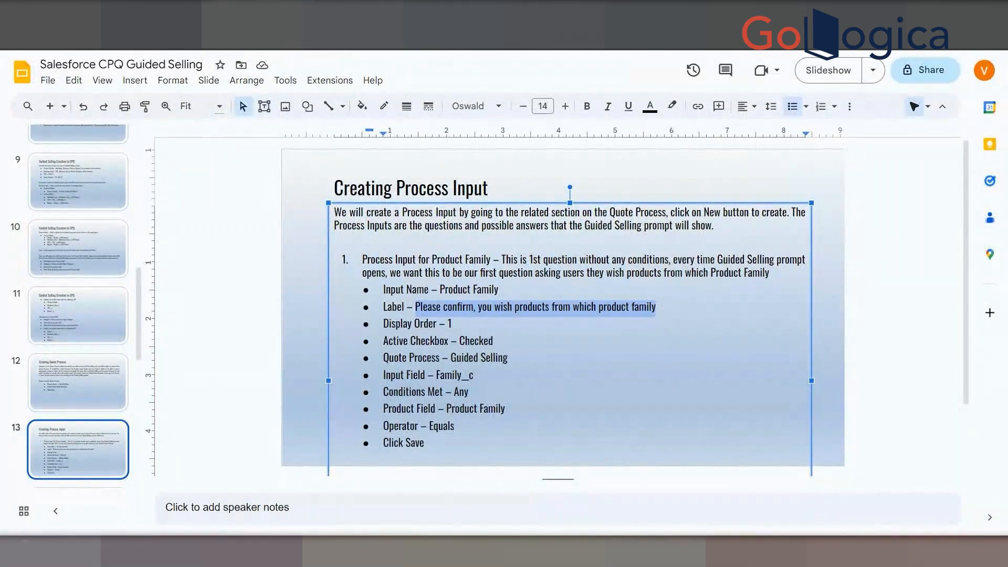
{"action": "key", "text": "alt+Tab"}
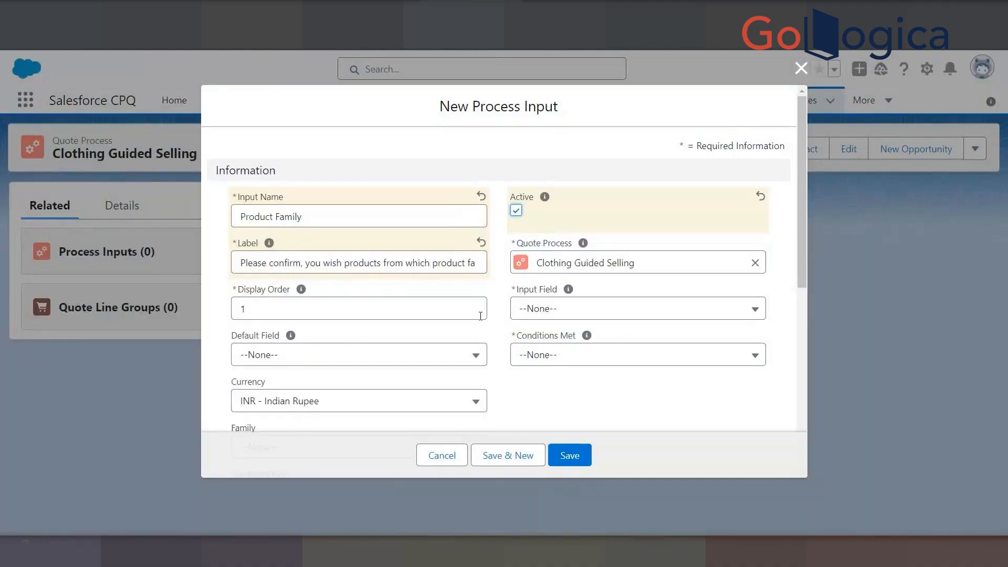
{"action": "scroll", "coordinate": [476, 327], "scroll_direction": "down", "scroll_amount": 4}
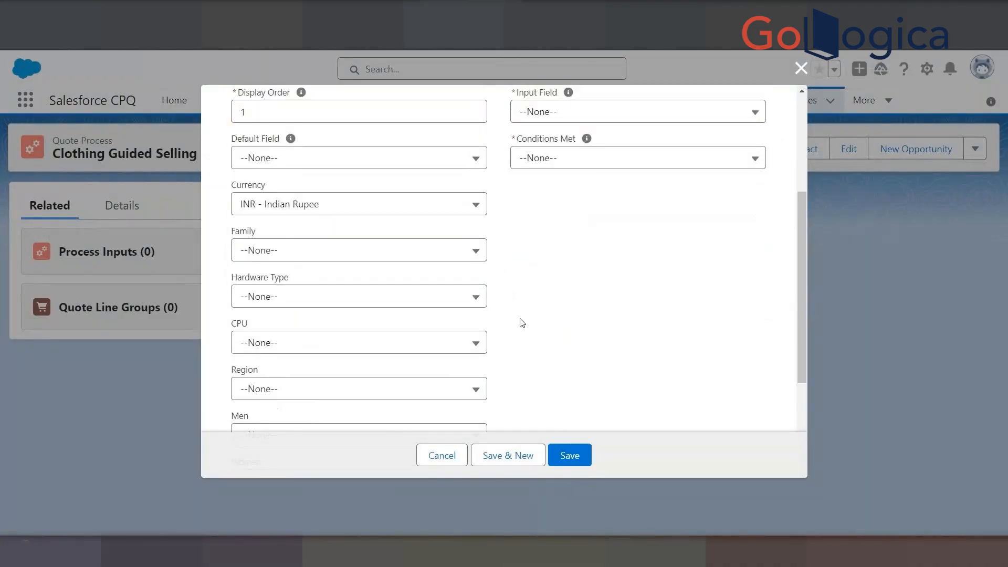
{"action": "scroll", "coordinate": [523, 323], "scroll_direction": "up", "scroll_amount": 4}
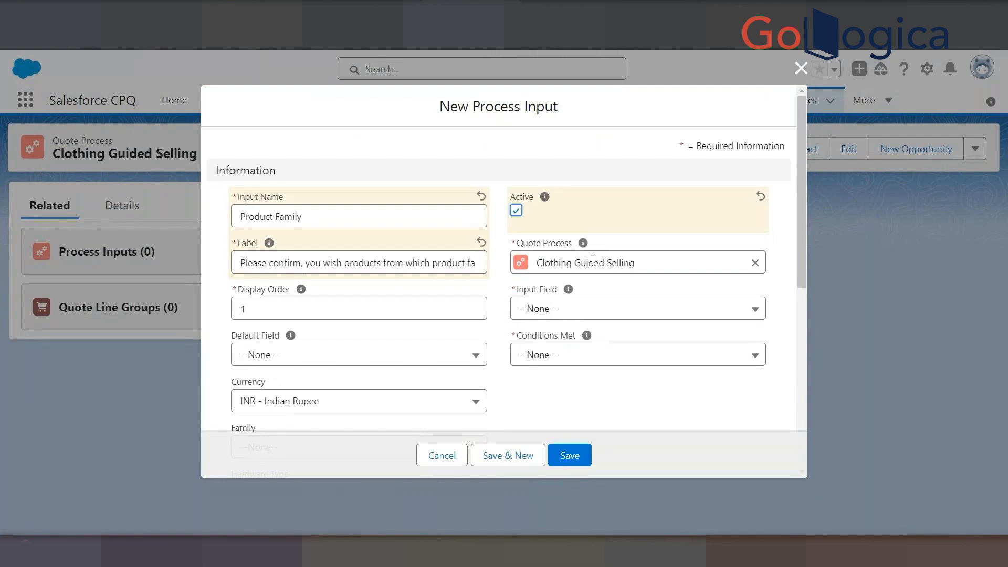
Check the required input field on the slide in Google Slides, and set the Salesforce process input's Input Field to Family__c
{"action": "scroll", "coordinate": [593, 261], "scroll_direction": "down", "scroll_amount": 2}
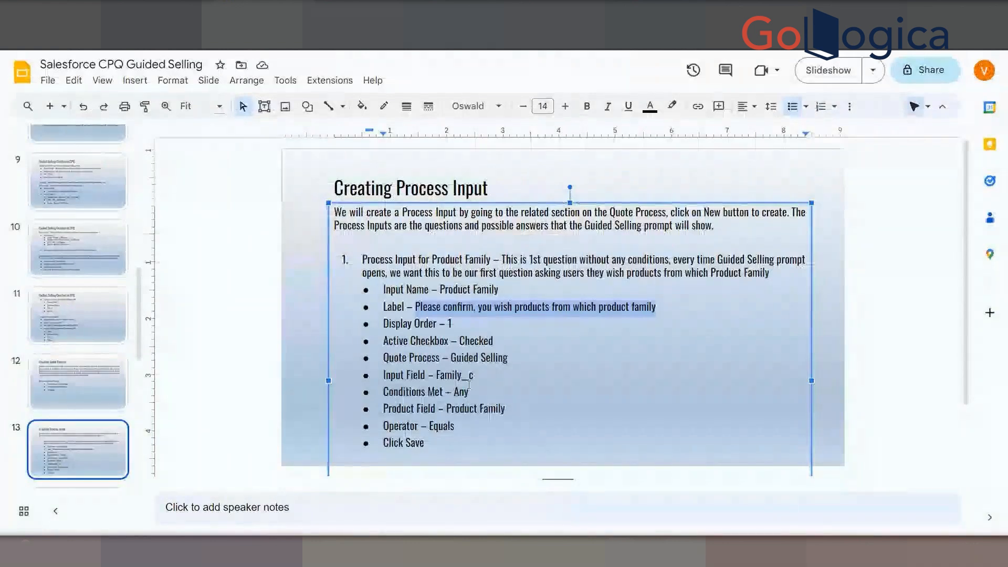
{"action": "left_click_drag", "start_coordinate": [435, 376], "coordinate": [478, 374]}
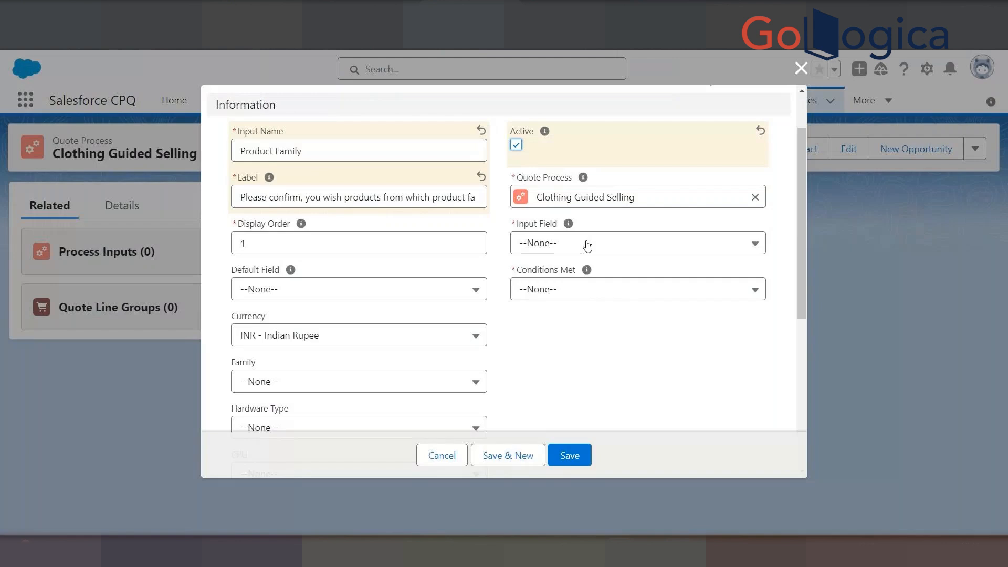
{"action": "left_click", "coordinate": [590, 243]}
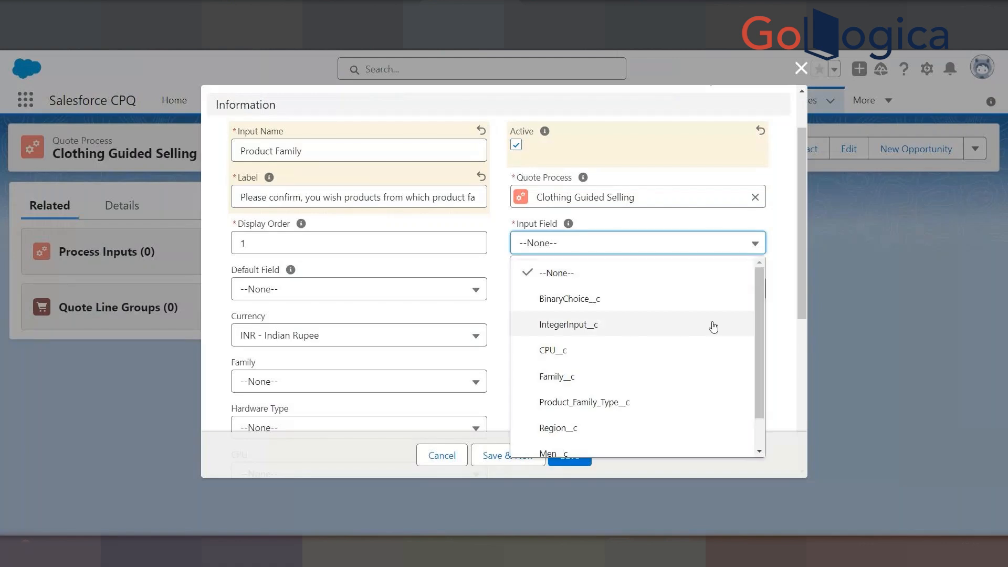
{"action": "left_click_drag", "start_coordinate": [760, 304], "coordinate": [770, 351]}
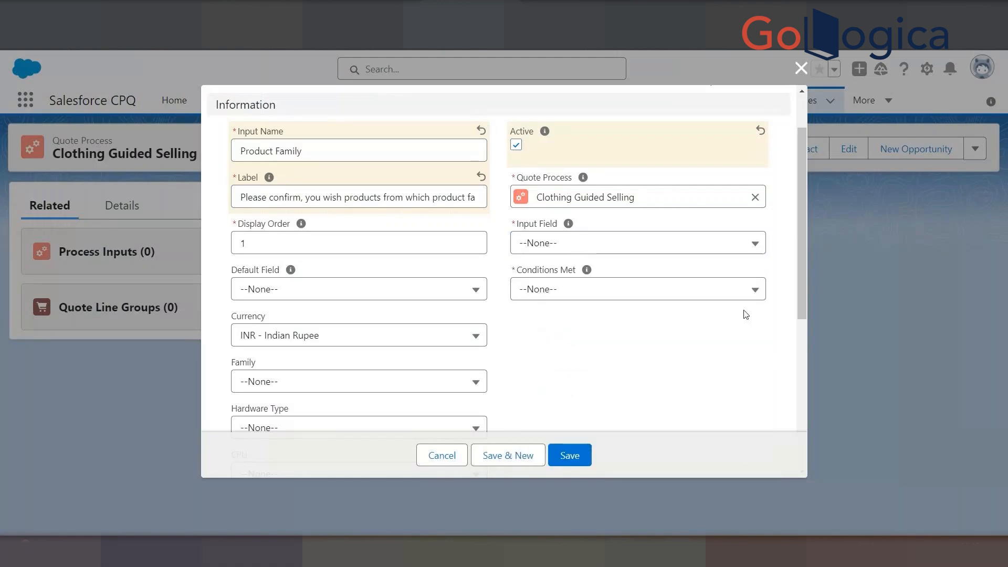
{"action": "left_click", "coordinate": [659, 289]}
{"action": "left_click", "coordinate": [590, 245]}
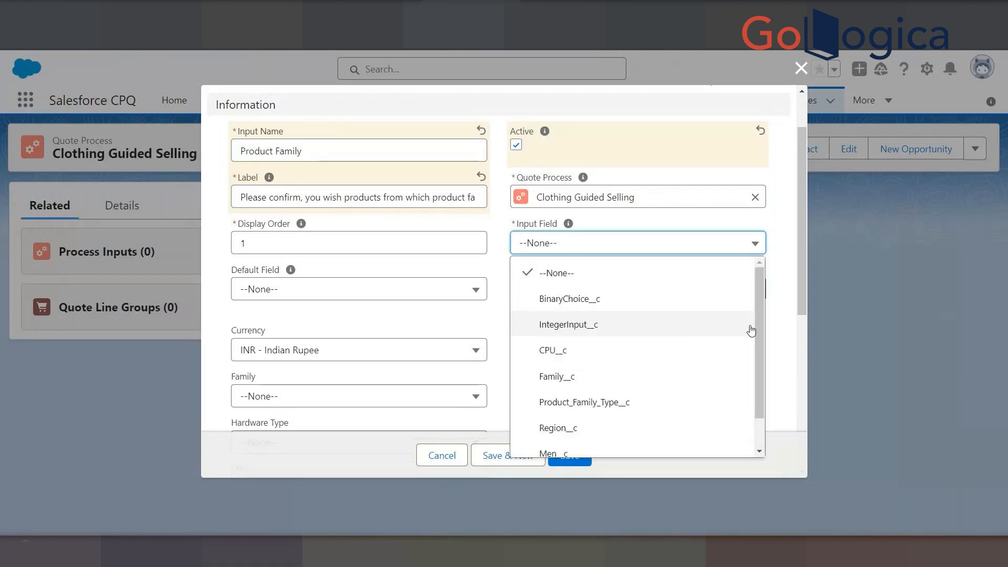
{"action": "mouse_move", "coordinate": [758, 303]}
{"action": "left_mouse_down"}
{"action": "mouse_move", "coordinate": [762, 359]}
{"action": "mouse_move", "coordinate": [773, 310]}
{"action": "left_mouse_up"}
{"action": "left_click_drag", "start_coordinate": [799, 269], "coordinate": [660, 254]}
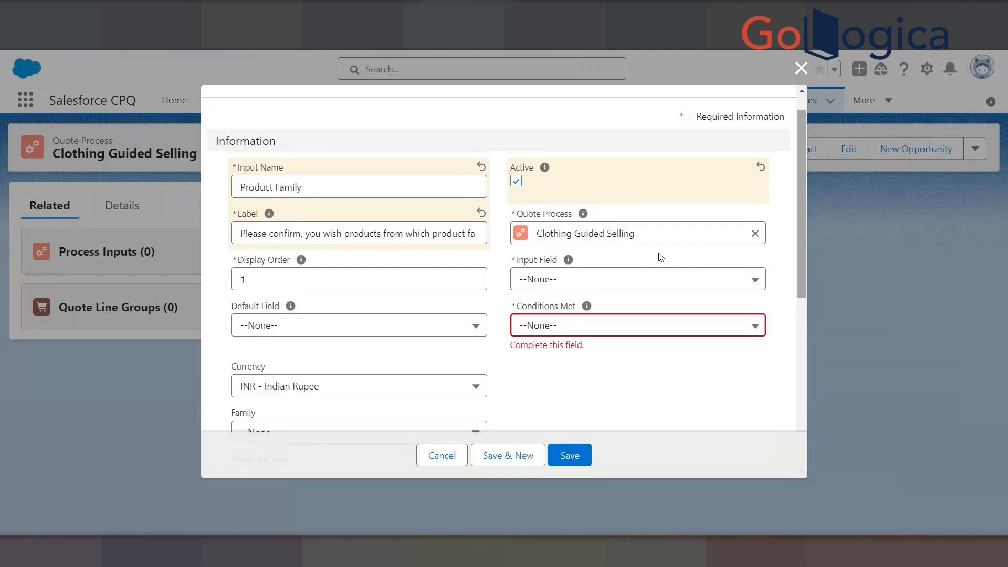
{"action": "left_click", "coordinate": [659, 284]}
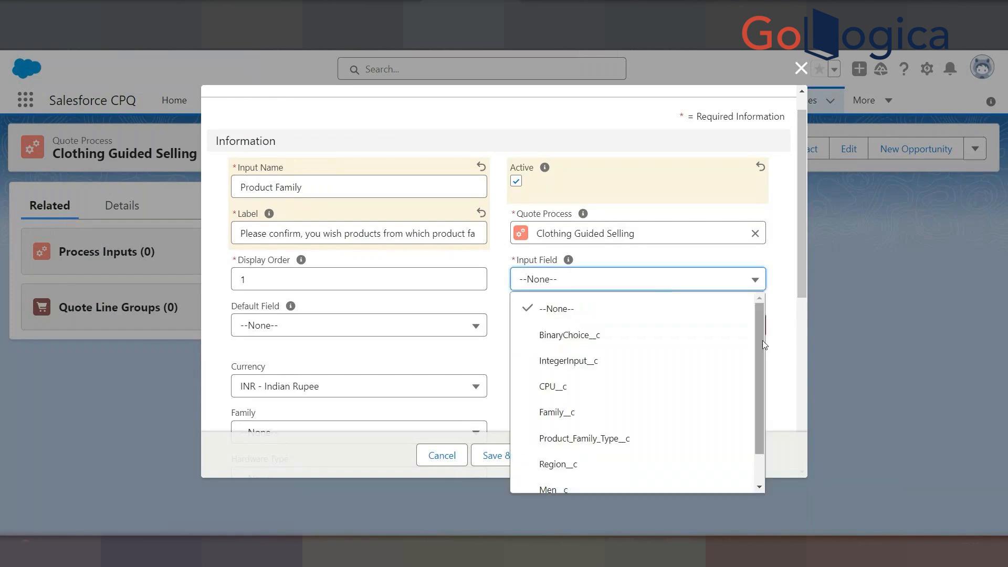
{"action": "left_click_drag", "start_coordinate": [762, 340], "coordinate": [754, 380]}
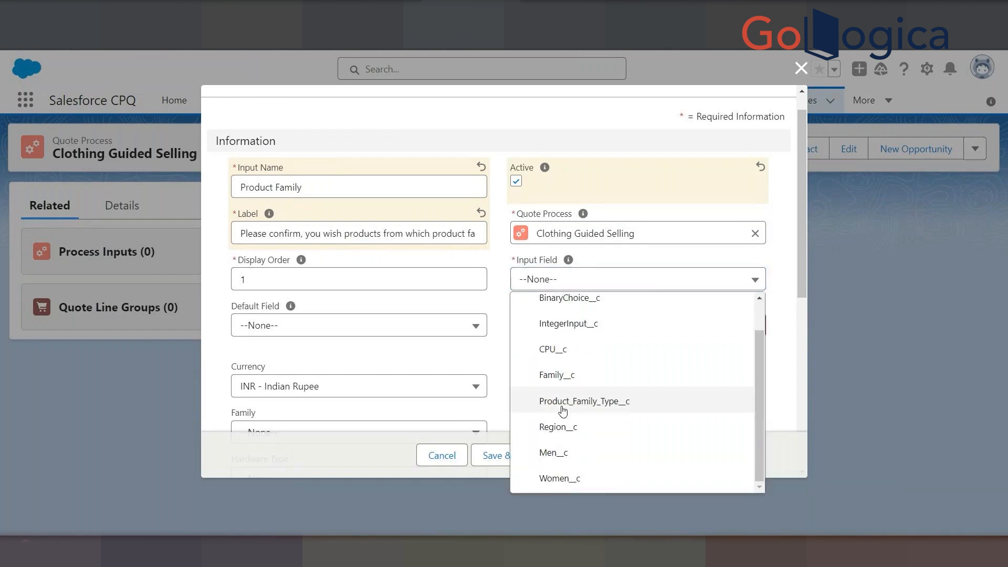
{"action": "left_click", "coordinate": [572, 375]}
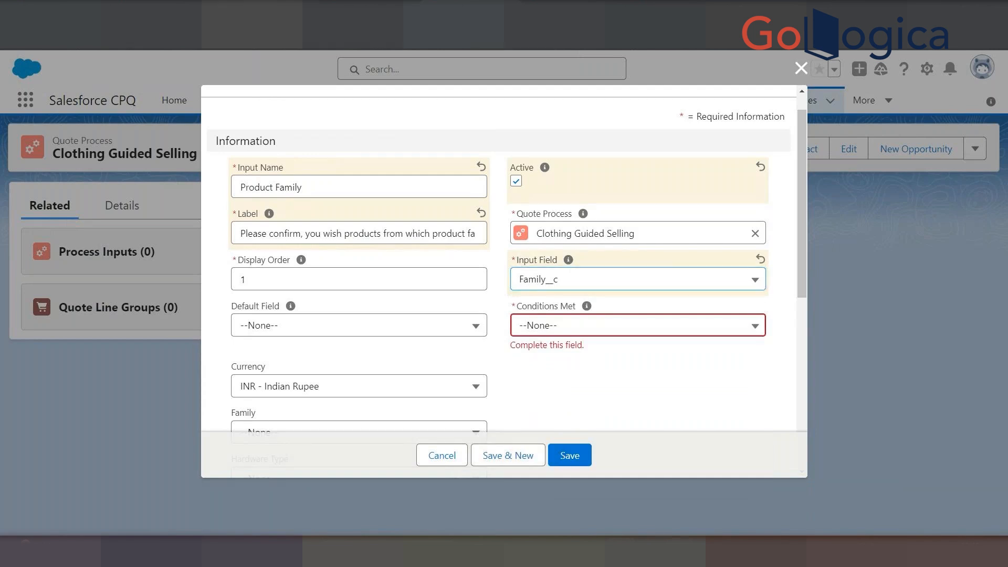
Check the required condition on the slide in Google Slides, and set Conditions Met to Any in the Salesforce process input
{"action": "key", "text": "alt+Tab"}
{"action": "scroll", "coordinate": [562, 307], "scroll_direction": "down", "scroll_amount": 2}
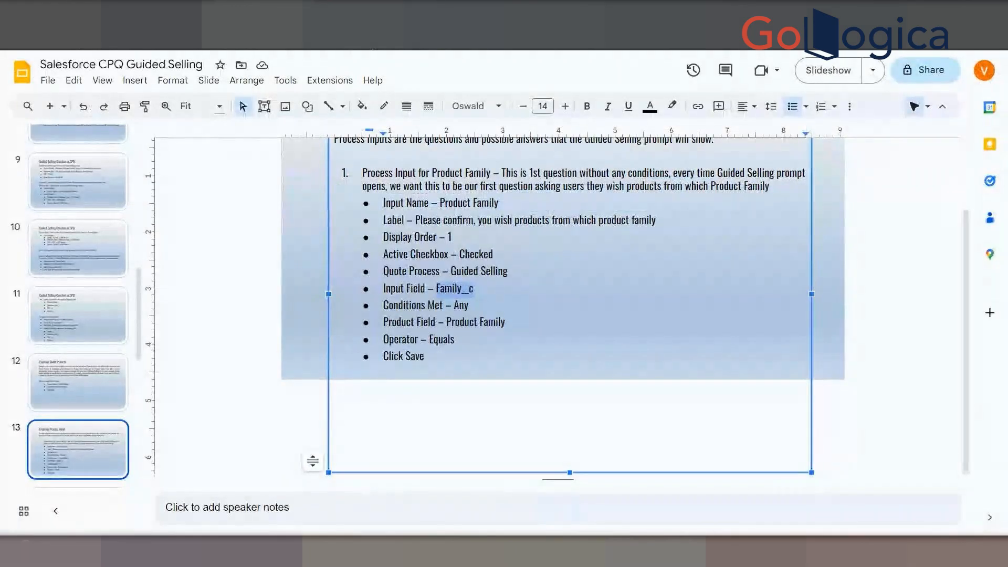
{"action": "key", "text": "alt+Tab"}
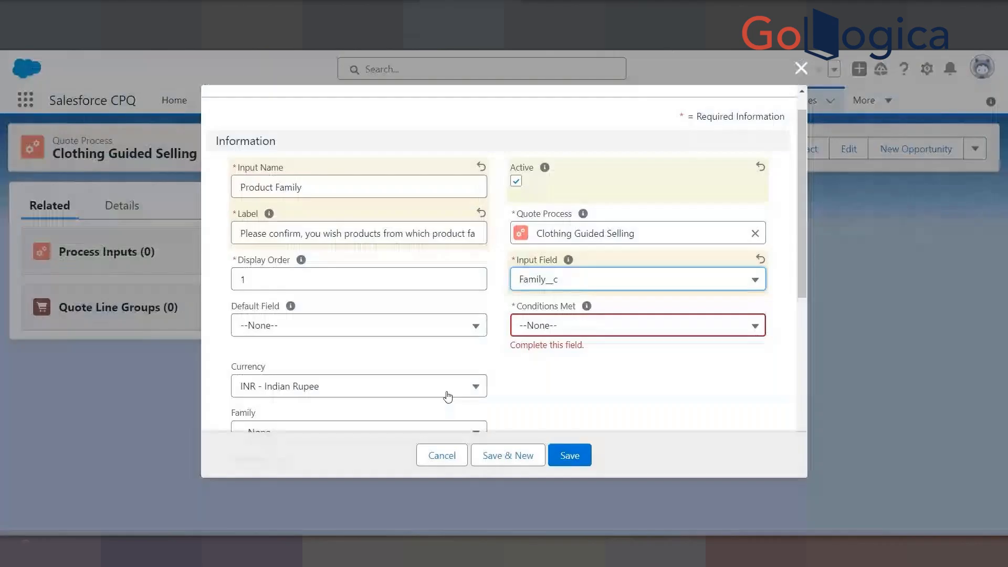
{"action": "left_click", "coordinate": [552, 327]}
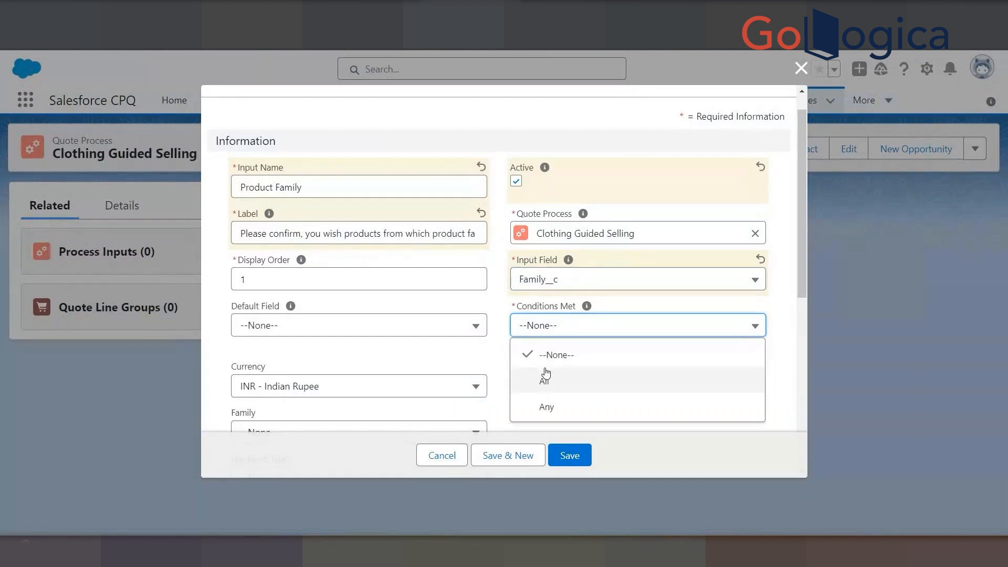
{"action": "left_click", "coordinate": [546, 407]}
Check the required product field on the slide in Google Slides, and set the Product Filter's Product Field to Product Family in Salesforce
{"action": "key", "text": "alt+Tab"}
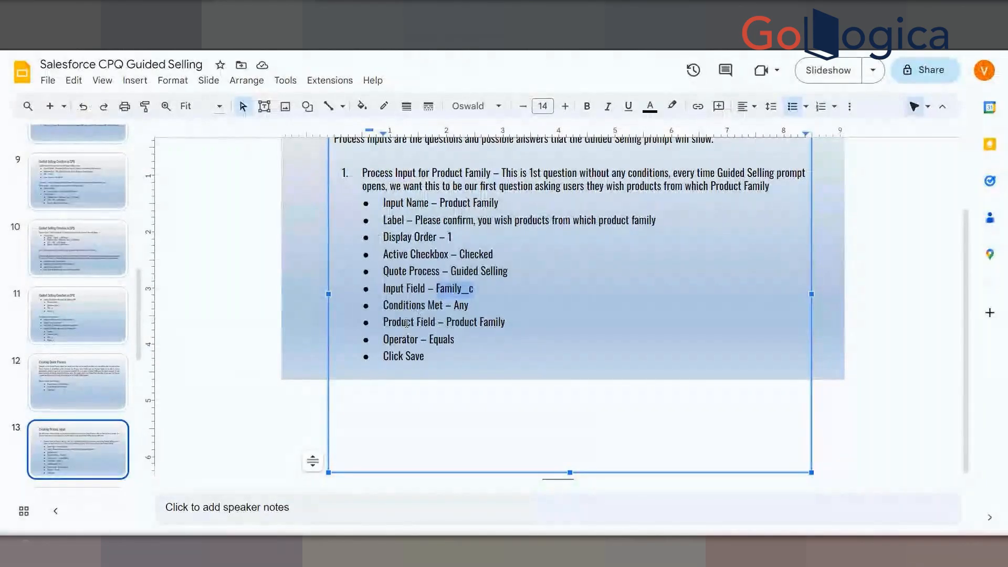
{"action": "key", "text": "alt+Tab"}
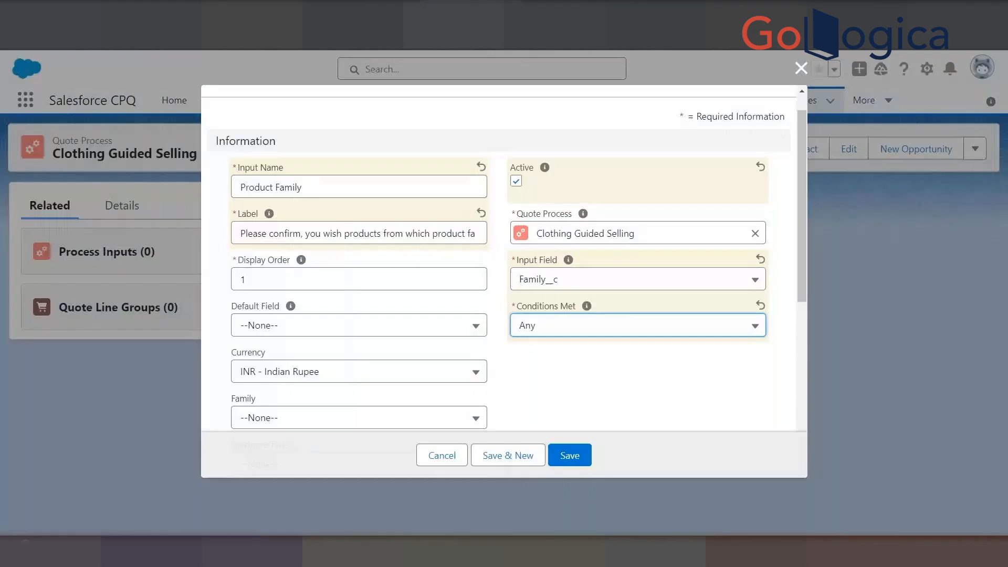
{"action": "scroll", "coordinate": [391, 320], "scroll_direction": "down", "scroll_amount": 3}
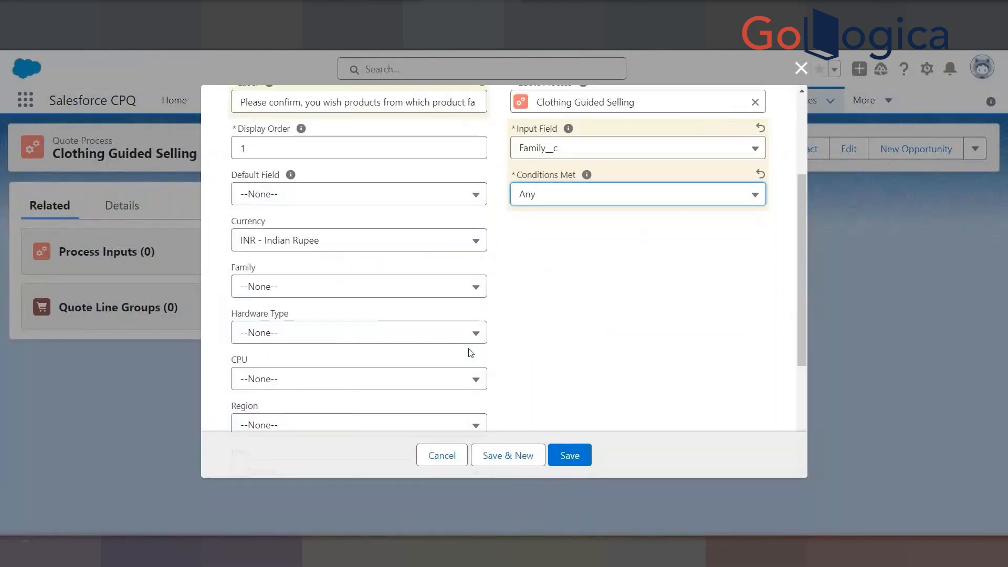
{"action": "scroll", "coordinate": [397, 348], "scroll_direction": "down", "scroll_amount": 4}
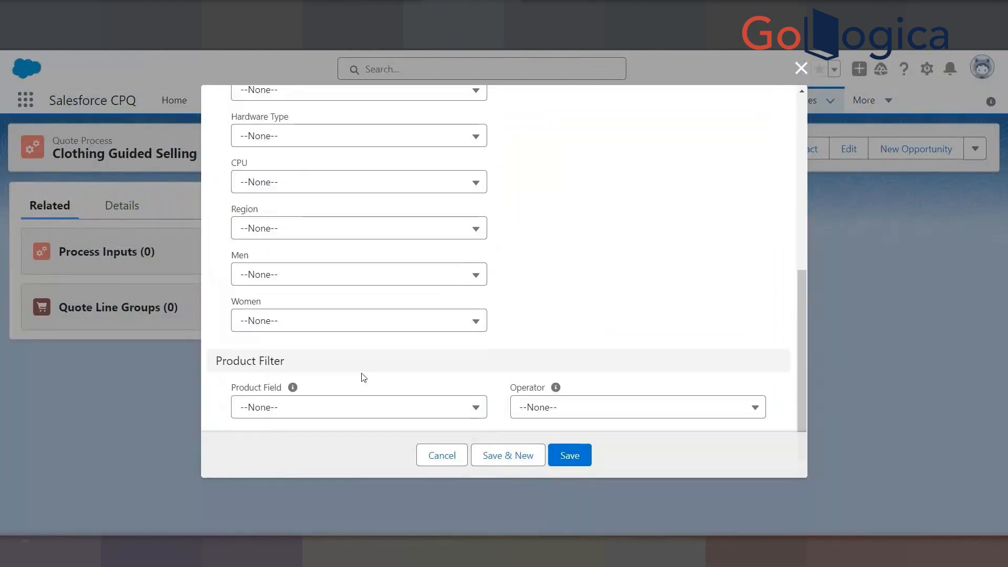
{"action": "left_click", "coordinate": [280, 397]}
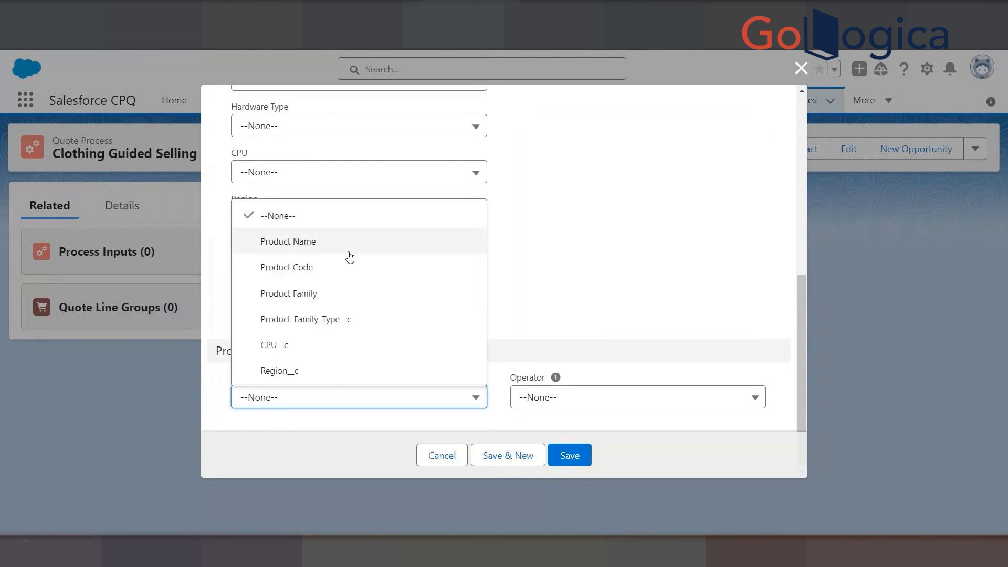
{"action": "left_click", "coordinate": [301, 295]}
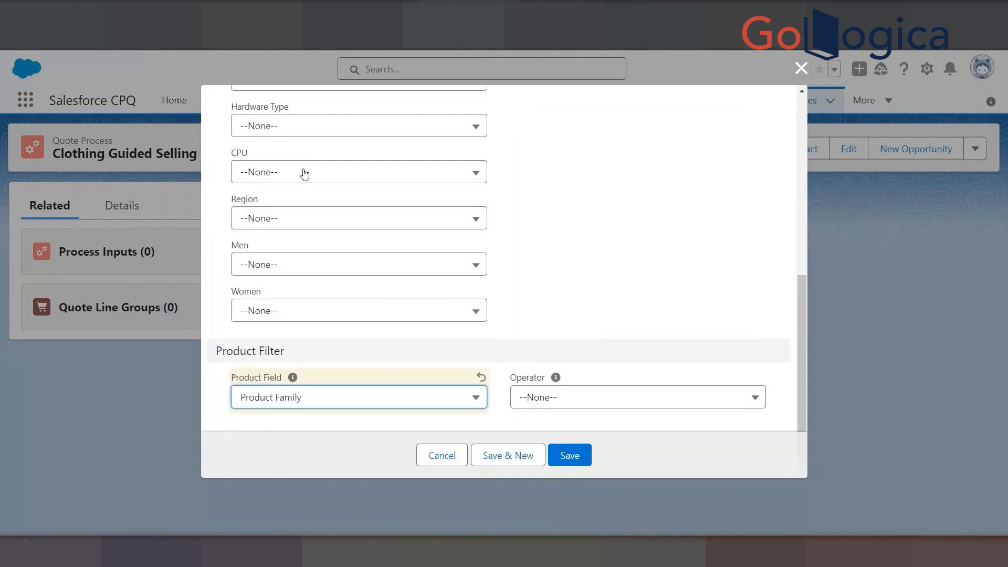
Check the required operator on the slide in Google Slides, set the Product Filter's Operator to equals in Salesforce, and save the process input
{"action": "left_click", "coordinate": [252, 11]}
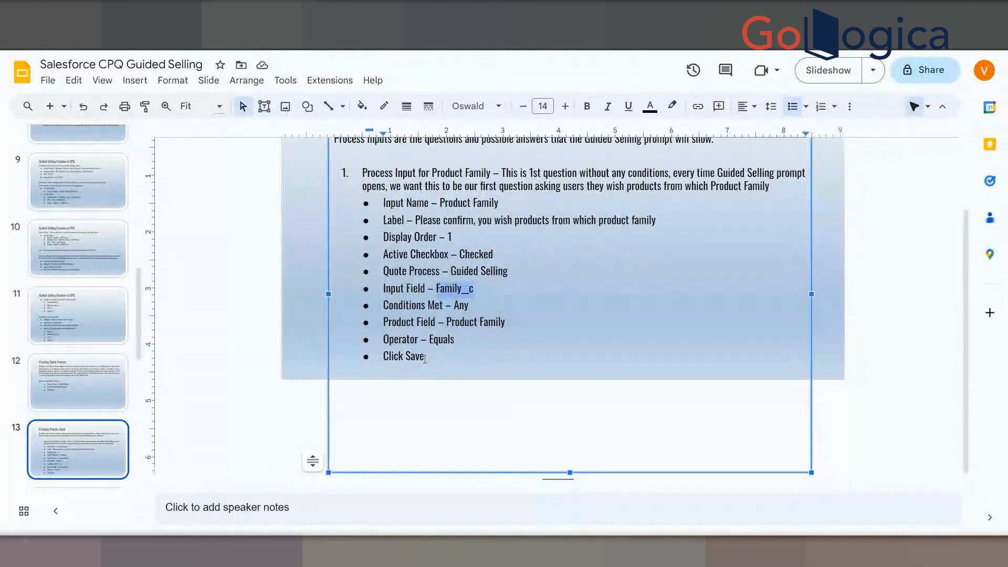
{"action": "left_click", "coordinate": [431, 10]}
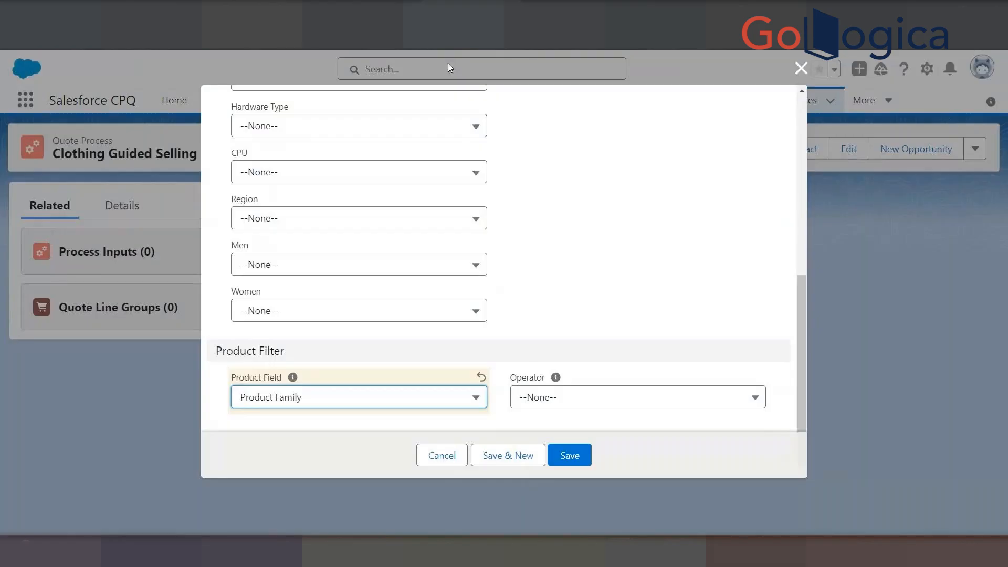
{"action": "left_click", "coordinate": [562, 398]}
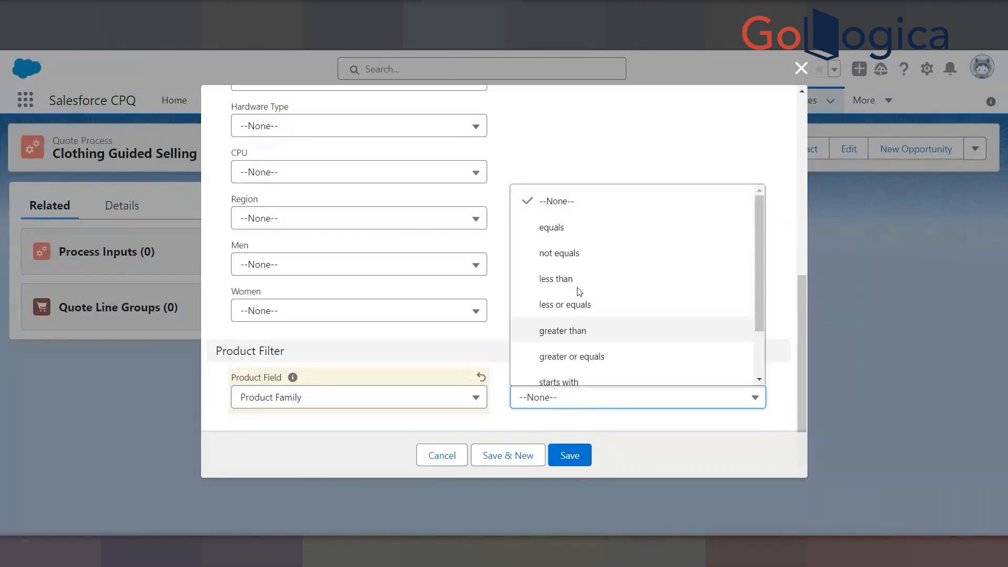
{"action": "left_click", "coordinate": [552, 226]}
{"action": "scroll", "coordinate": [734, 326], "scroll_direction": "up", "scroll_amount": 7}
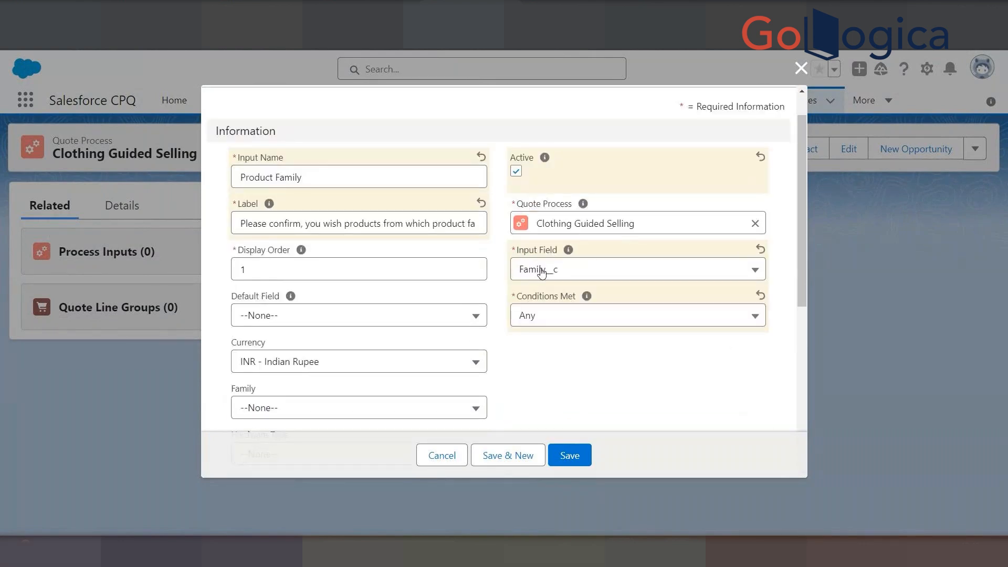
{"action": "scroll", "coordinate": [537, 294], "scroll_direction": "down", "scroll_amount": 7}
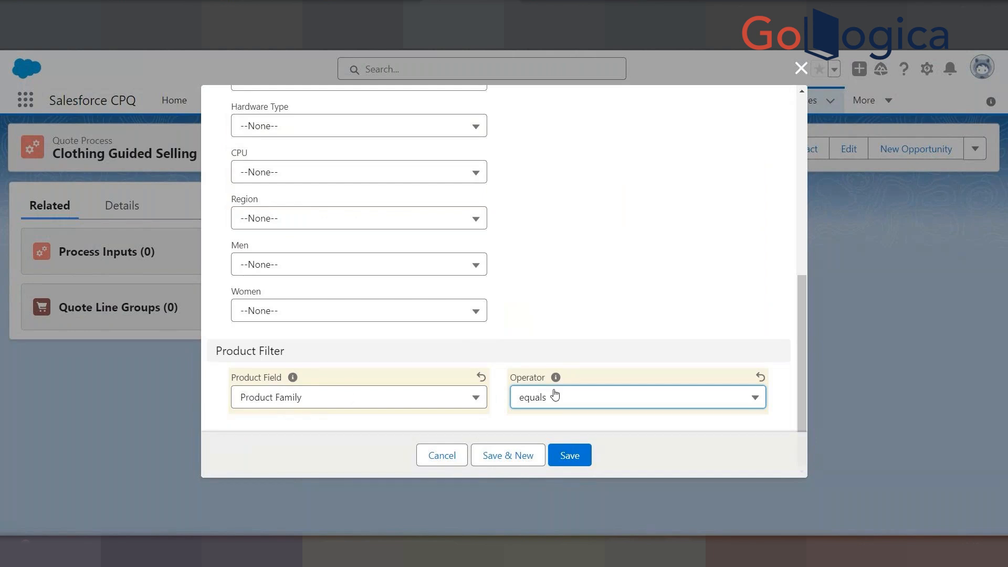
{"action": "left_click", "coordinate": [571, 457]}
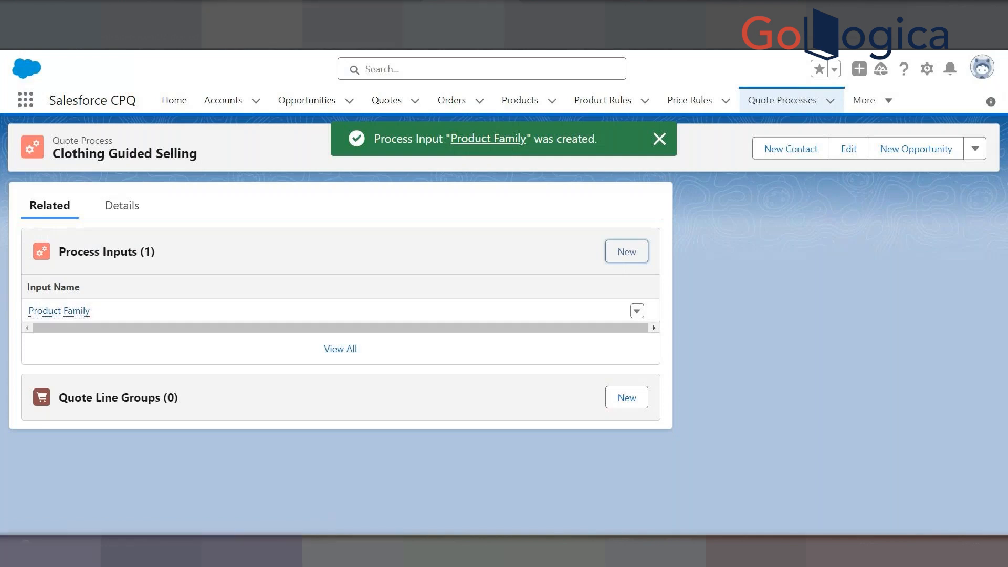
Switch to Google Slides and examine the slide with the steps for the Hardware Type process input
{"action": "key", "text": "alt+Tab"}
{"action": "scroll", "coordinate": [81, 437], "scroll_direction": "down", "scroll_amount": 3}
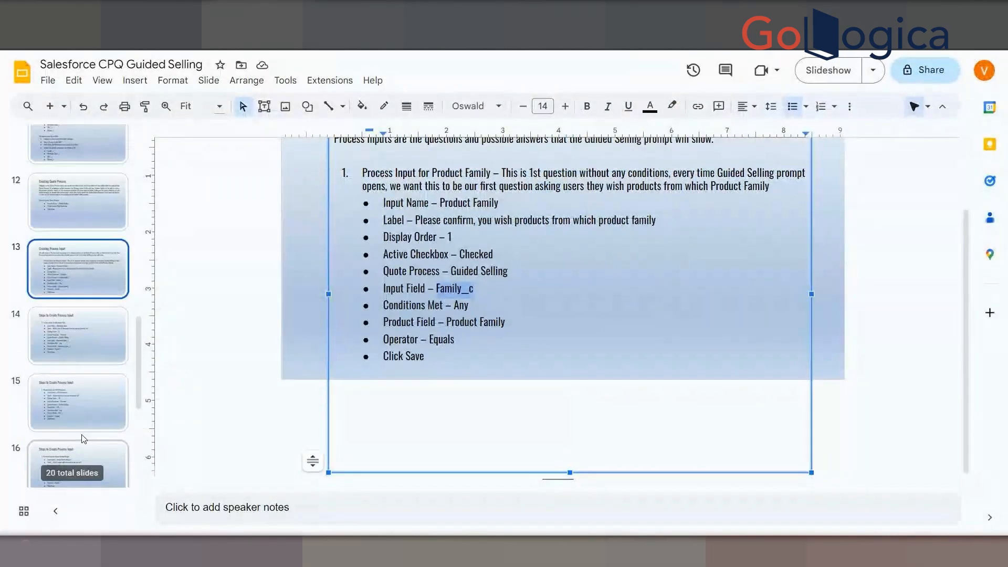
{"action": "scroll", "coordinate": [76, 399], "scroll_direction": "up", "scroll_amount": 1}
{"action": "left_click", "coordinate": [74, 372]}
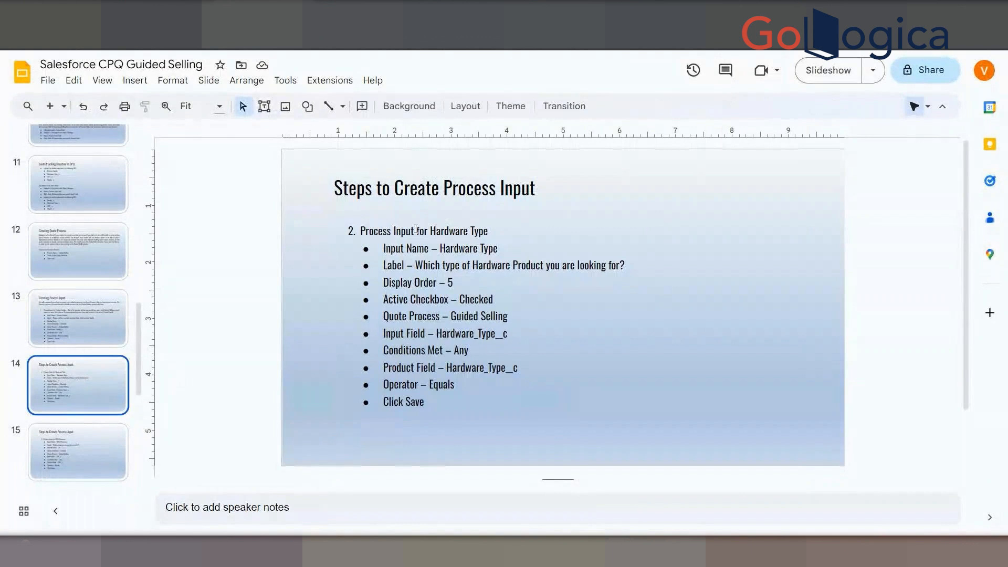
{"action": "left_click_drag", "start_coordinate": [383, 249], "coordinate": [497, 248]}
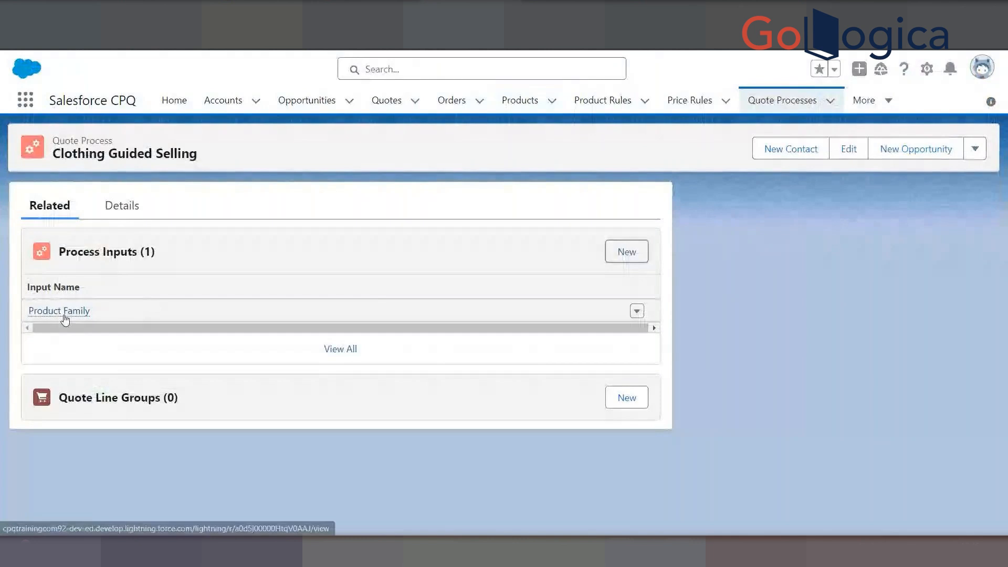
In Salesforce, start a new process input for the Clothing Guided Selling quote process with the input name Men Clothing
{"action": "mouse_move", "coordinate": [73, 317]}
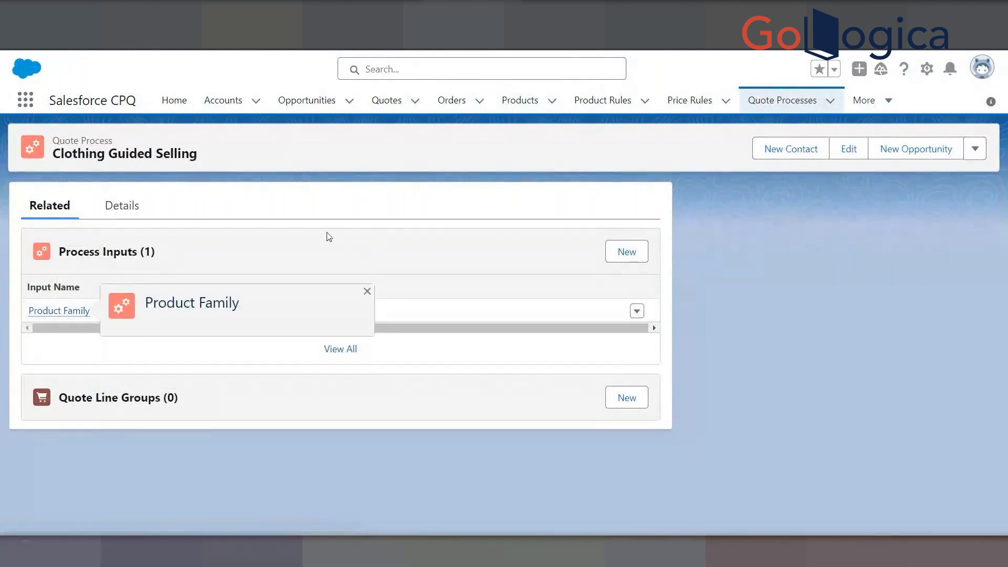
{"action": "left_click", "coordinate": [622, 252]}
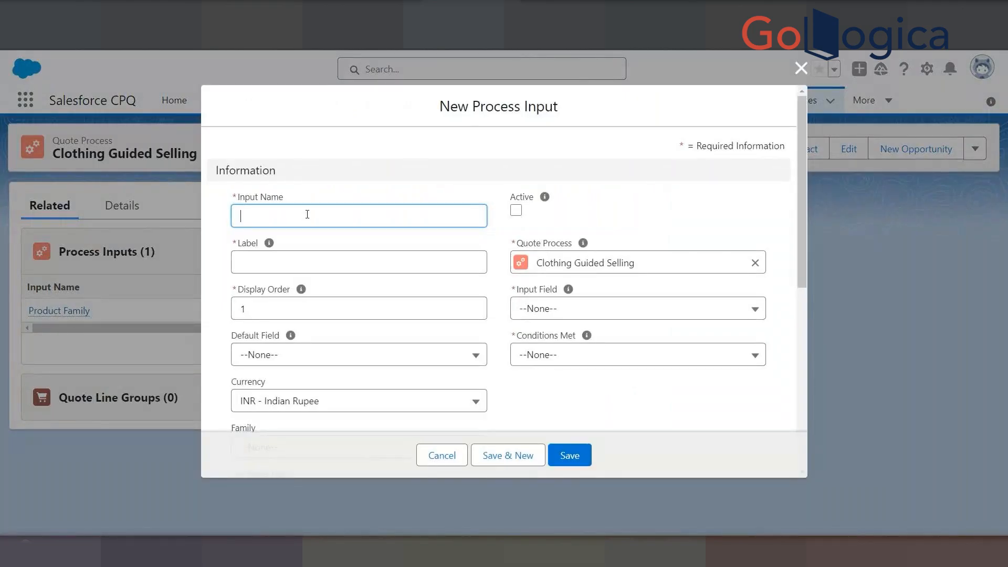
{"action": "type", "text": "Men"}
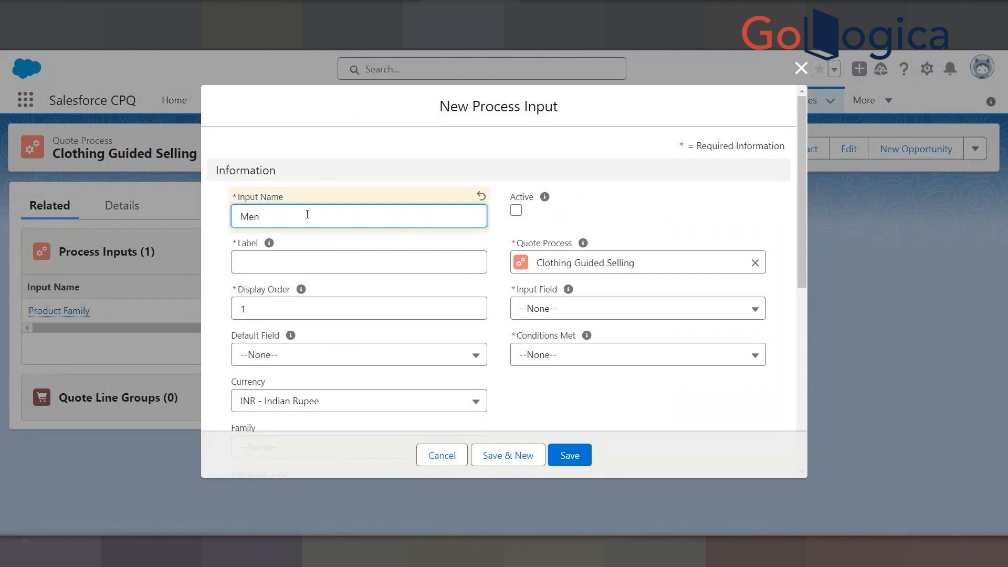
{"action": "type", "text": " Clothing"}
{"action": "left_click", "coordinate": [272, 267]}
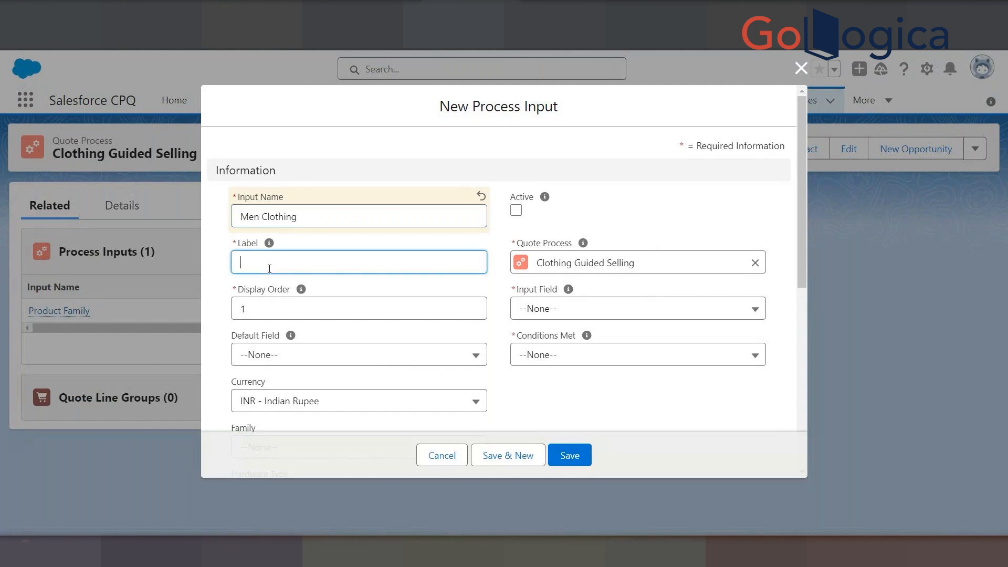
{"action": "type", "text": "20"}
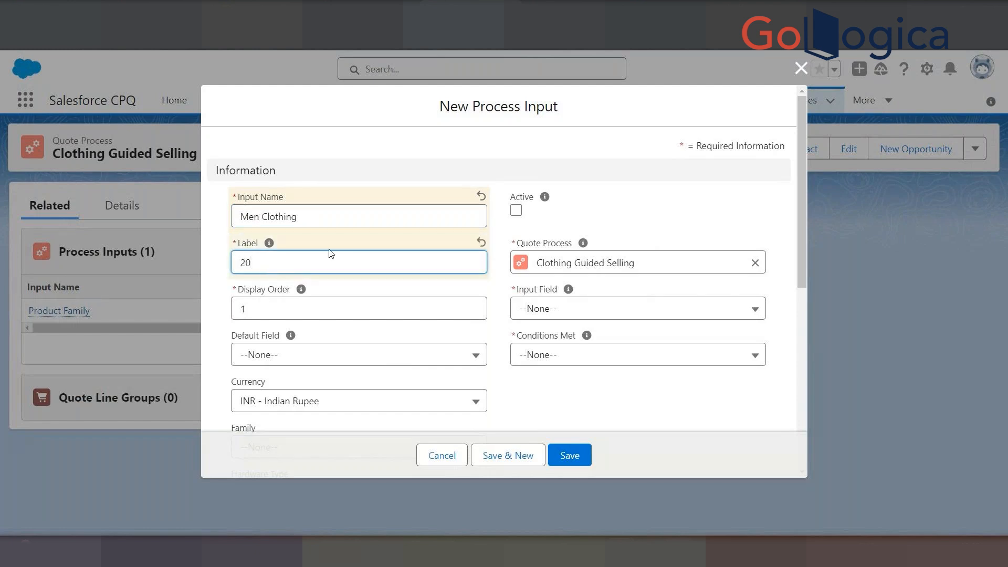
{"action": "key", "text": "BackSpace"}
{"action": "key", "text": "BackSpace"}
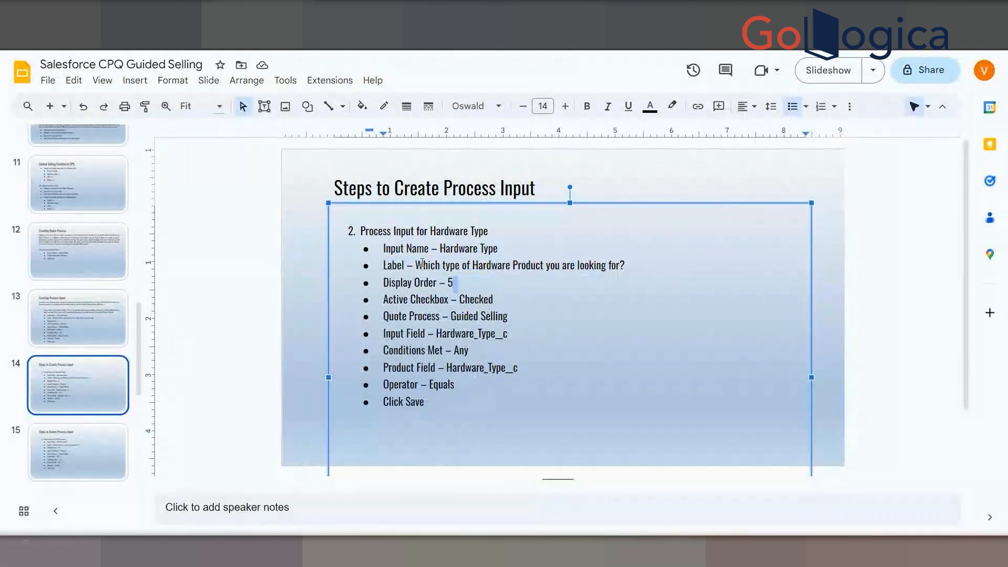
Check the label wording on the slide in Google Slides, and set the Salesforce process input's Label to "Which clothes you are looking for"
{"action": "left_click_drag", "start_coordinate": [417, 266], "coordinate": [626, 265]}
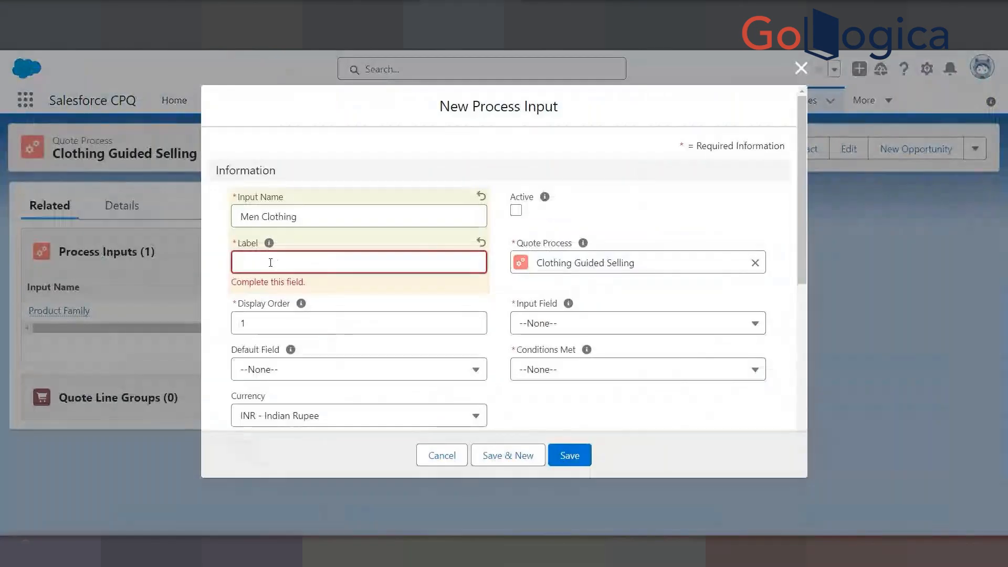
{"action": "type", "text": "W"}
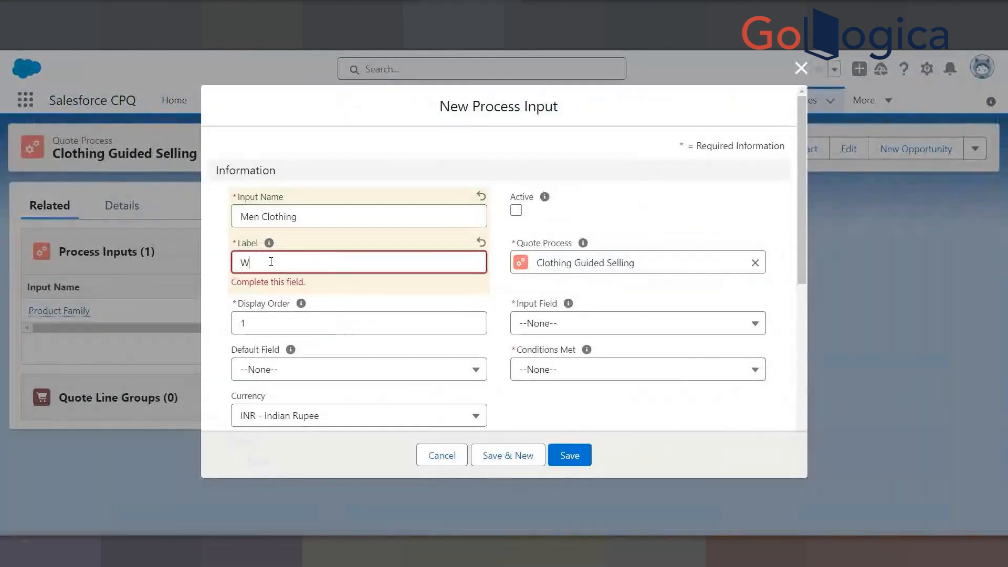
{"action": "type", "text": "hich "}
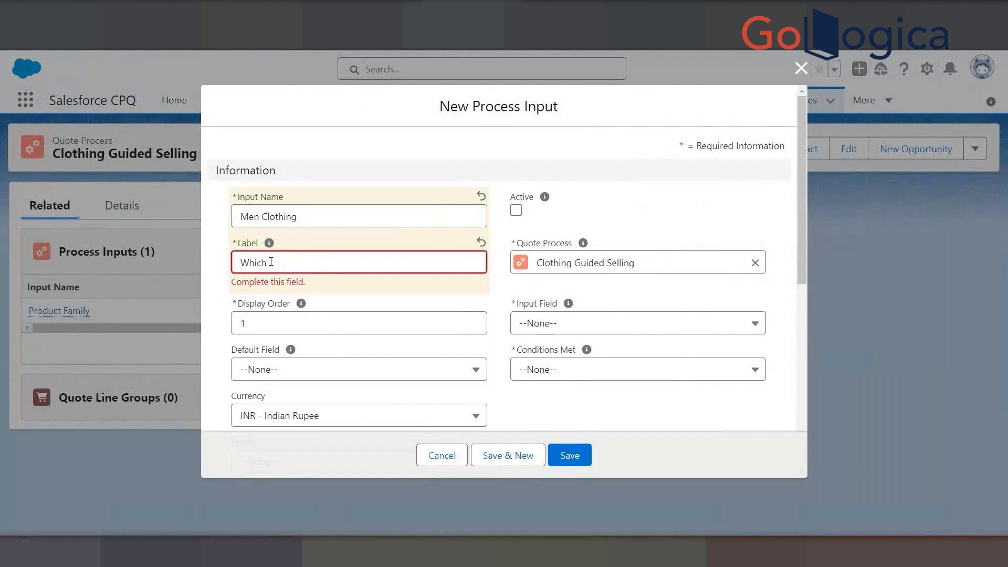
{"action": "type", "text": "clo"}
{"action": "key", "text": "BackSpace"}
{"action": "key", "text": "BackSpace"}
{"action": "key", "text": "BackSpace"}
{"action": "type", "text": "clot"}
{"action": "type", "text": "hes"}
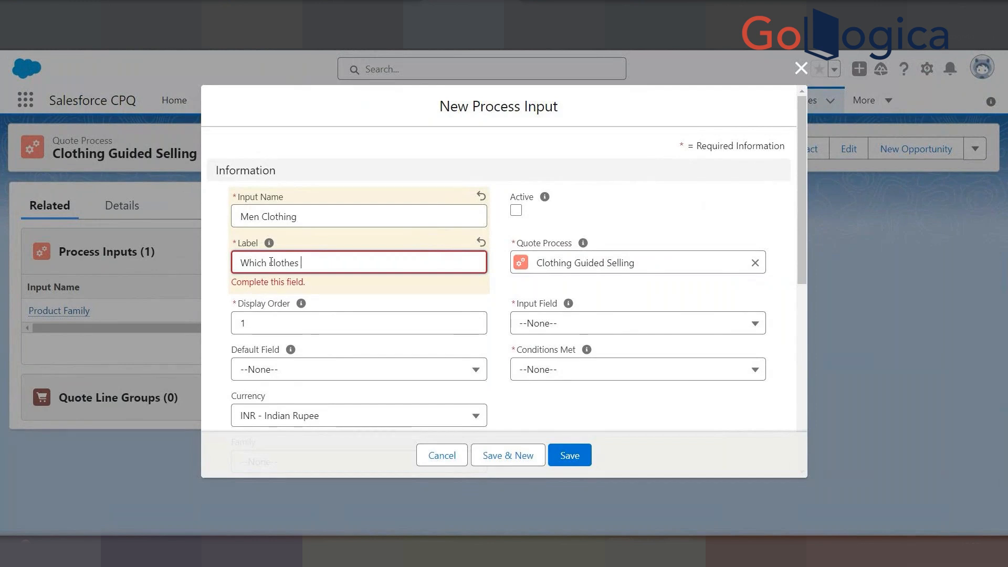
{"action": "type", "text": " you are looking for"}
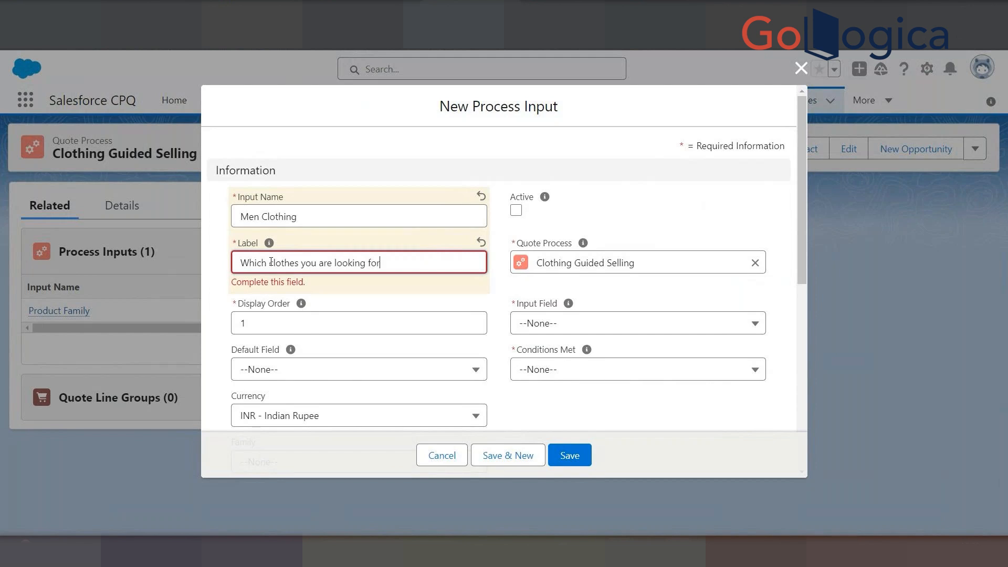
Set the Men Clothing process input's Display Order to 20 and mark it as Active
{"action": "left_click", "coordinate": [263, 327]}
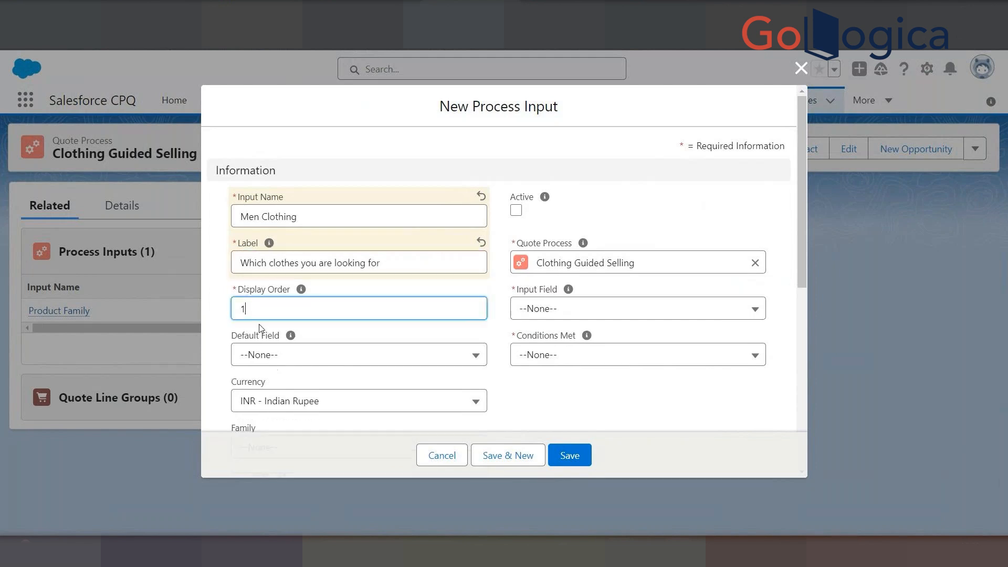
{"action": "key", "text": "BackSpace"}
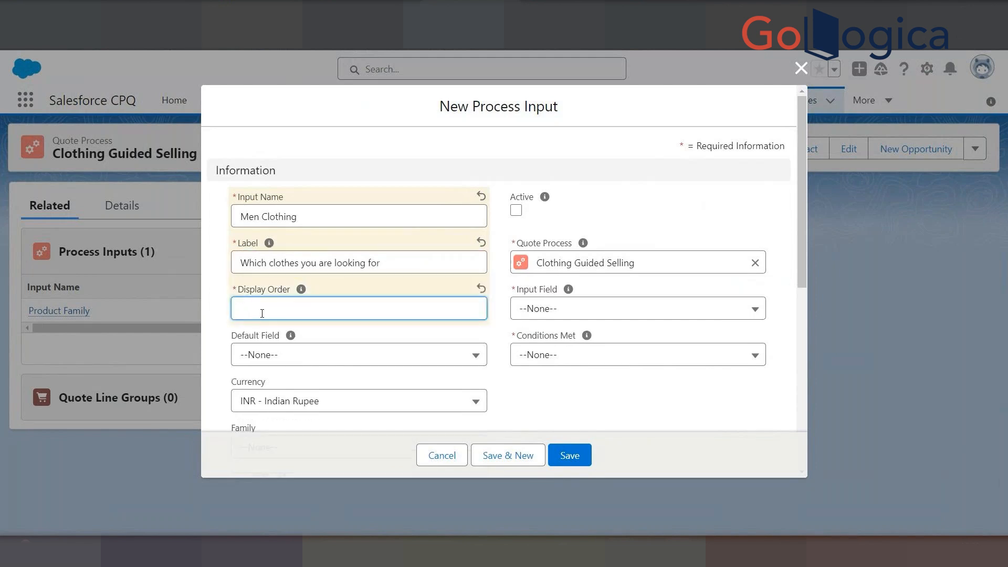
{"action": "type", "text": "20"}
{"action": "left_click", "coordinate": [516, 210]}
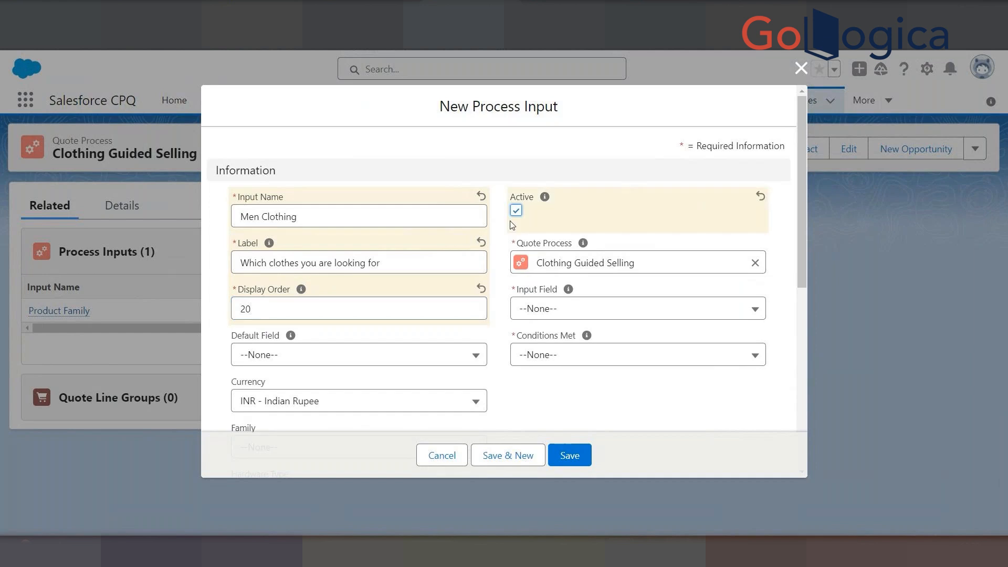
{"action": "left_click", "coordinate": [241, 309]}
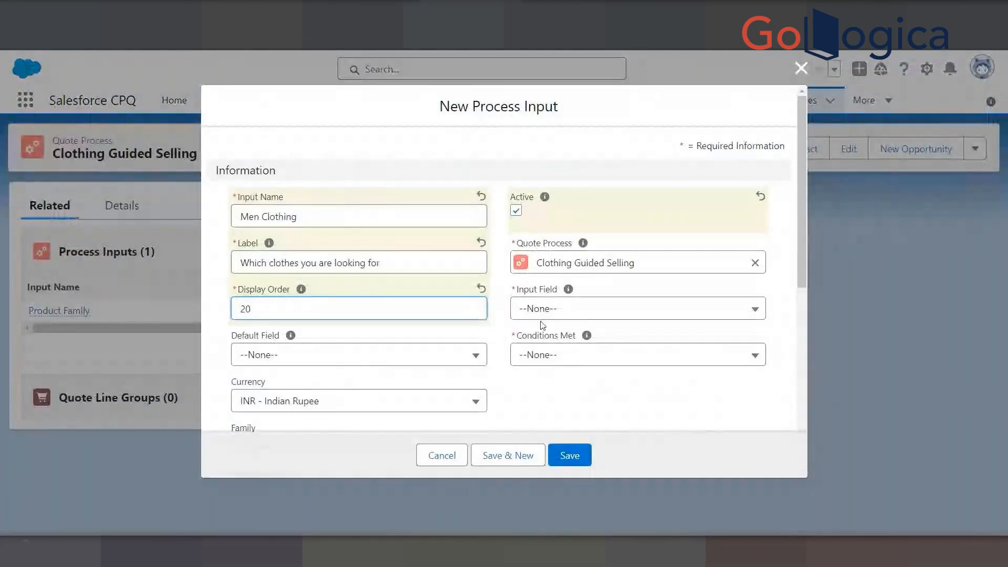
{"action": "left_click", "coordinate": [541, 310]}
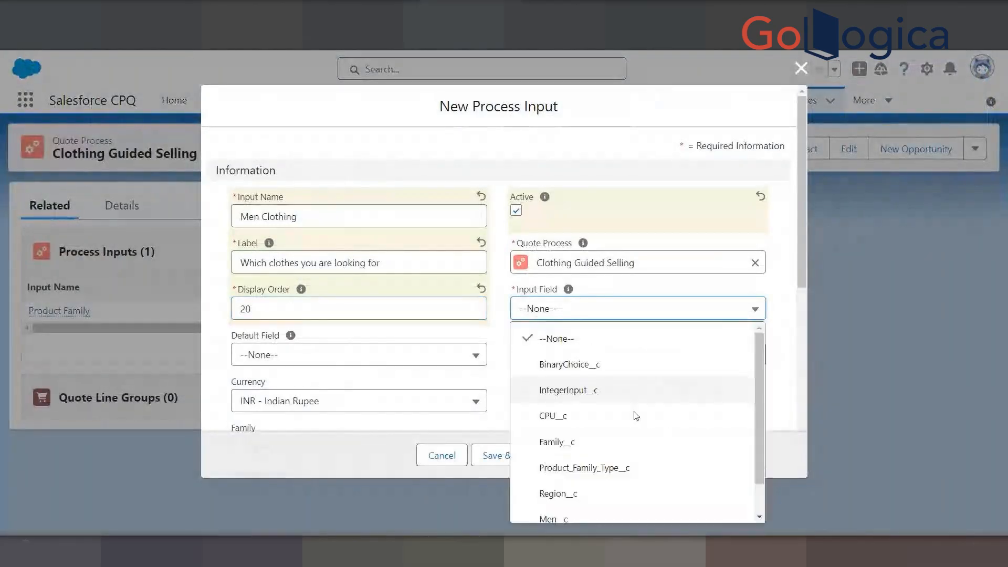
{"action": "scroll", "coordinate": [735, 409], "scroll_direction": "down", "scroll_amount": 1}
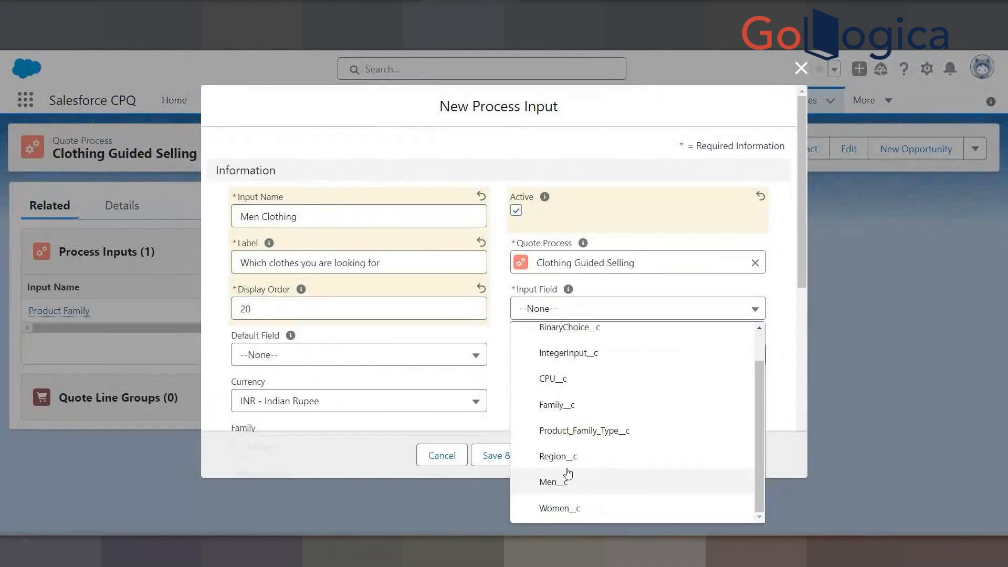
{"action": "left_click", "coordinate": [562, 431]}
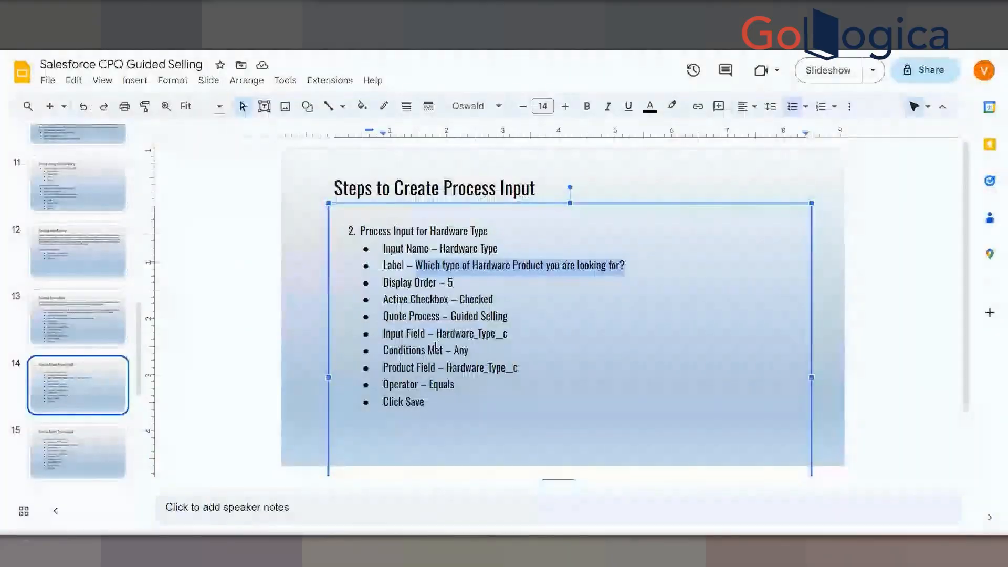
Check the required input field on the slide in Google Slides, and set Input Field to Men__c and Conditions Met to Any in Salesforce
{"action": "left_click", "coordinate": [436, 334]}
{"action": "left_click_drag", "start_coordinate": [437, 334], "coordinate": [508, 334]}
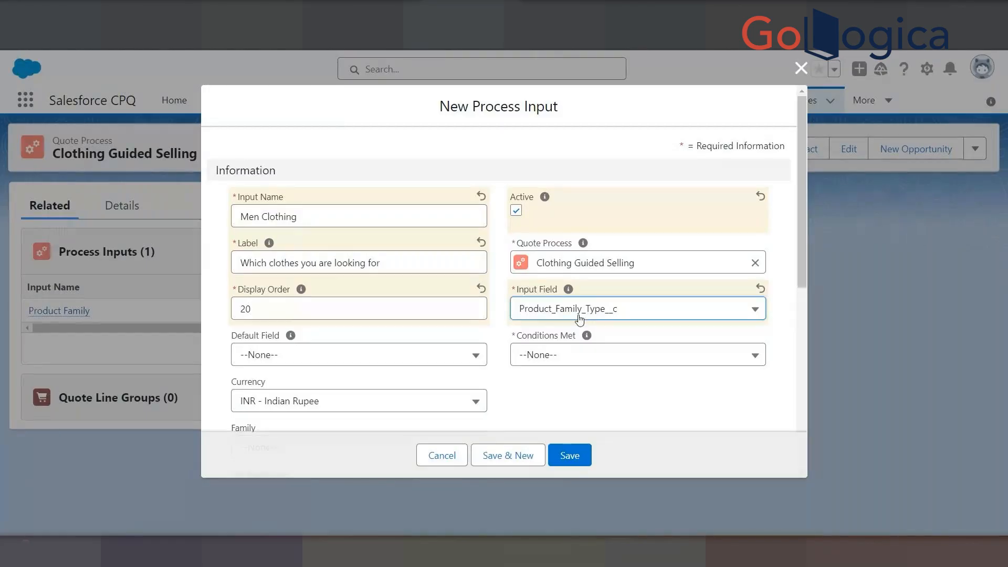
{"action": "left_click", "coordinate": [579, 318]}
{"action": "left_click", "coordinate": [557, 488]}
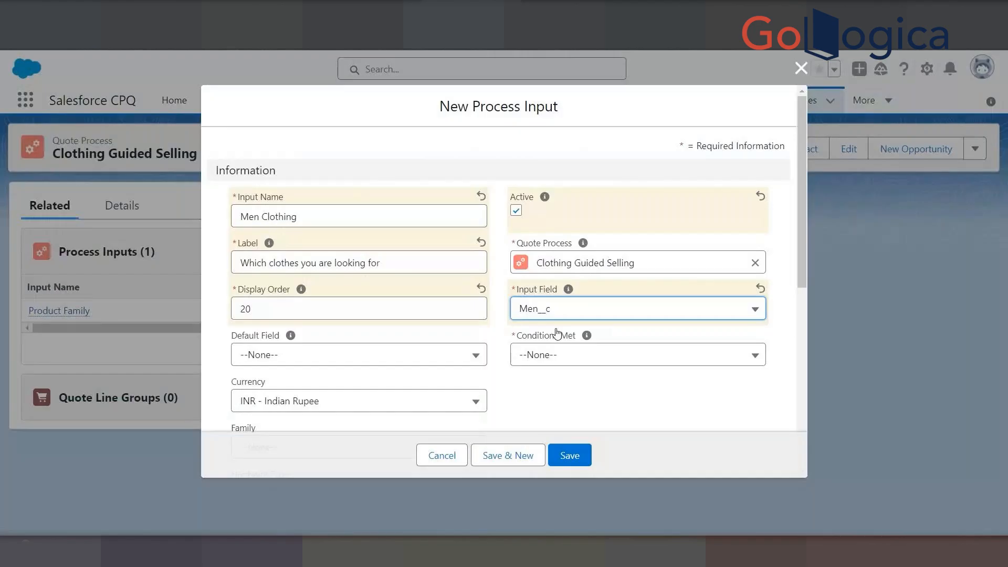
{"action": "left_click", "coordinate": [555, 356]}
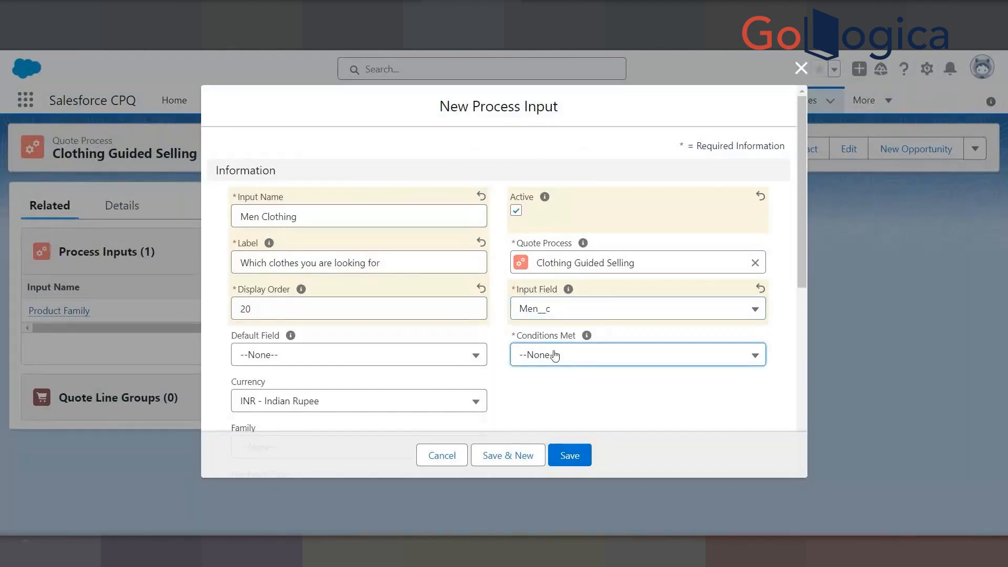
{"action": "left_click", "coordinate": [576, 439]}
Review the Product Field options for the Men Clothing process input, and check the Product Field value on the slide in Google Slides
{"action": "scroll", "coordinate": [439, 353], "scroll_direction": "down", "scroll_amount": 5}
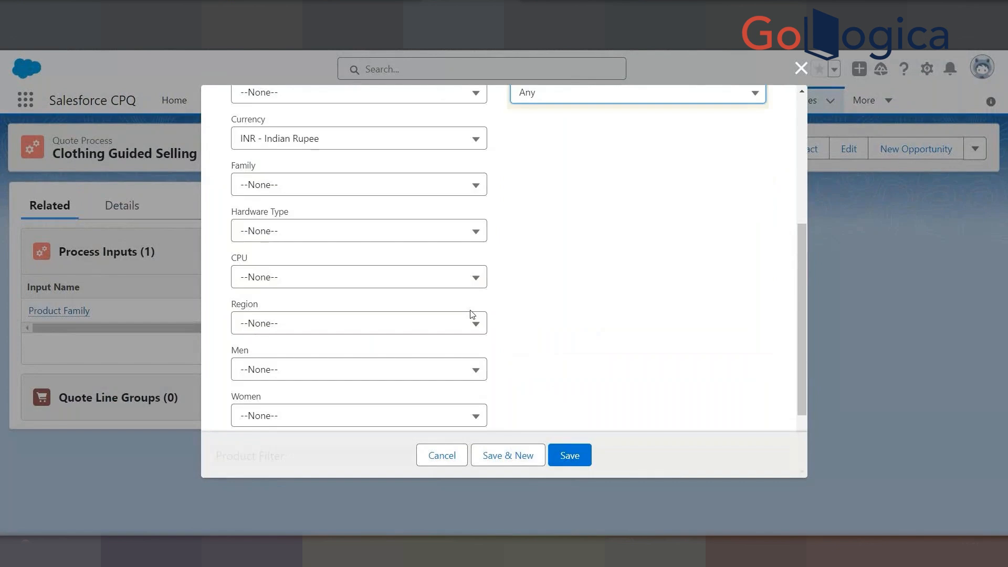
{"action": "scroll", "coordinate": [472, 314], "scroll_direction": "up", "scroll_amount": 5}
{"action": "scroll", "coordinate": [441, 355], "scroll_direction": "down", "scroll_amount": 10}
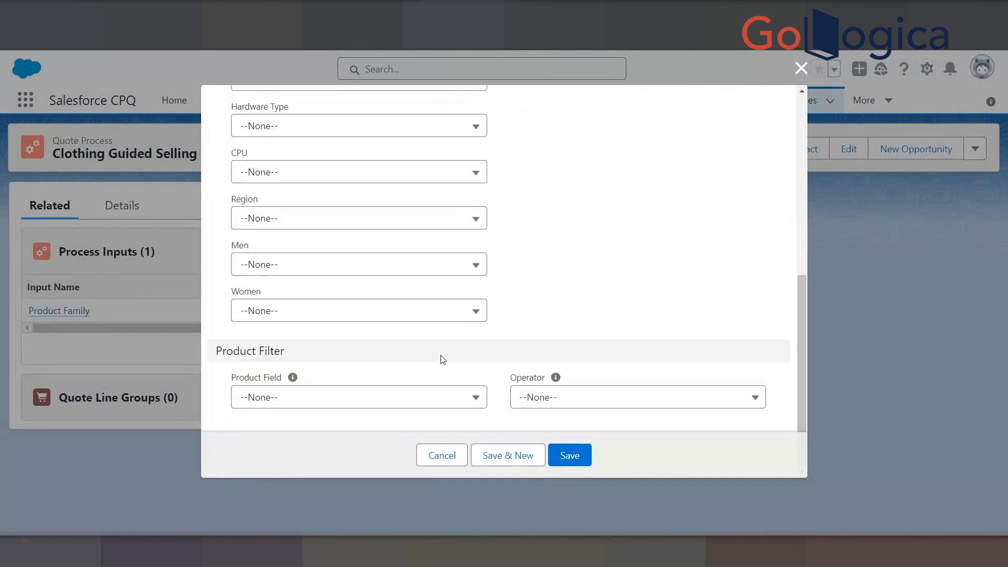
{"action": "left_click", "coordinate": [373, 397]}
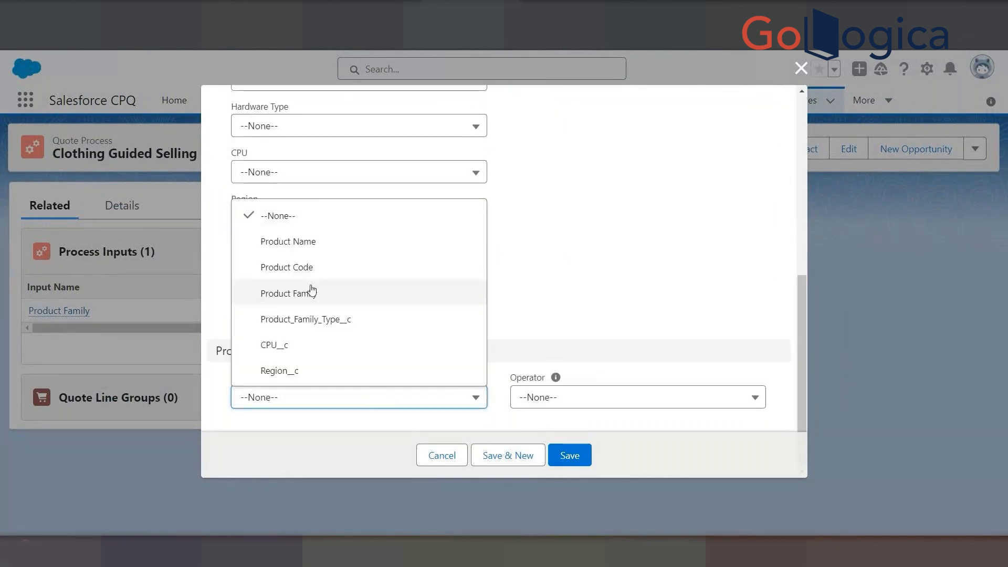
{"action": "left_click", "coordinate": [319, 67]}
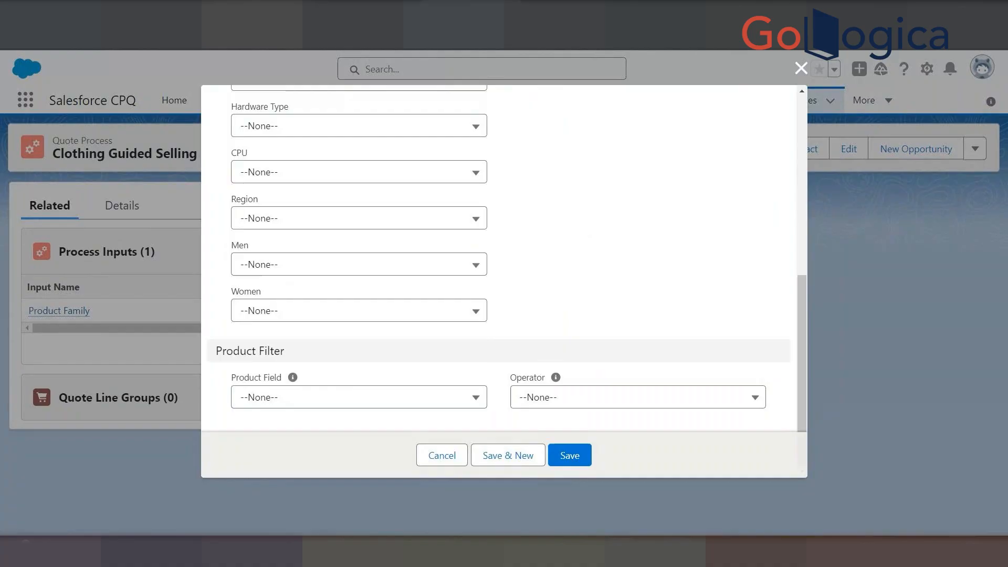
{"action": "left_click", "coordinate": [309, 23]}
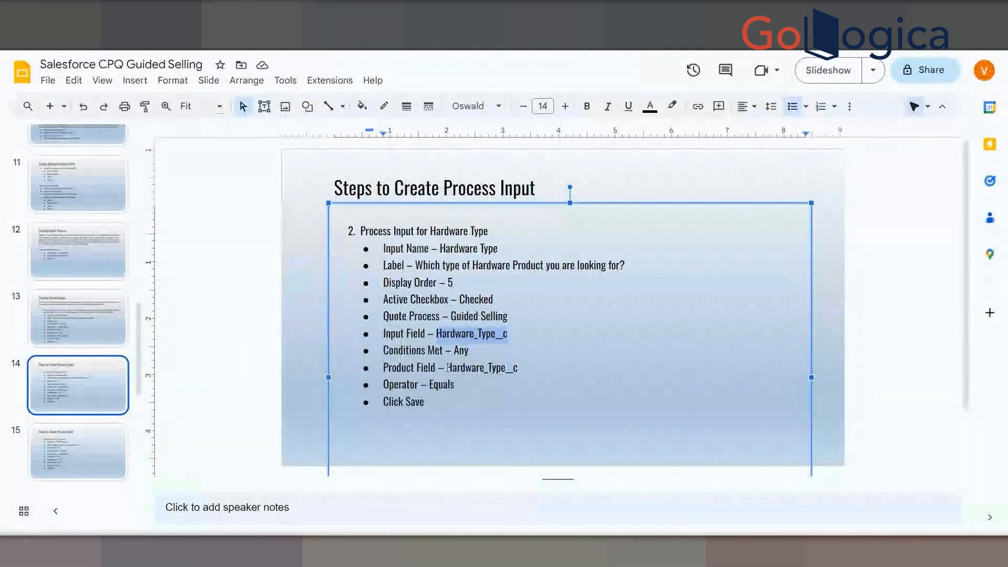
{"action": "left_click_drag", "start_coordinate": [448, 368], "coordinate": [519, 369]}
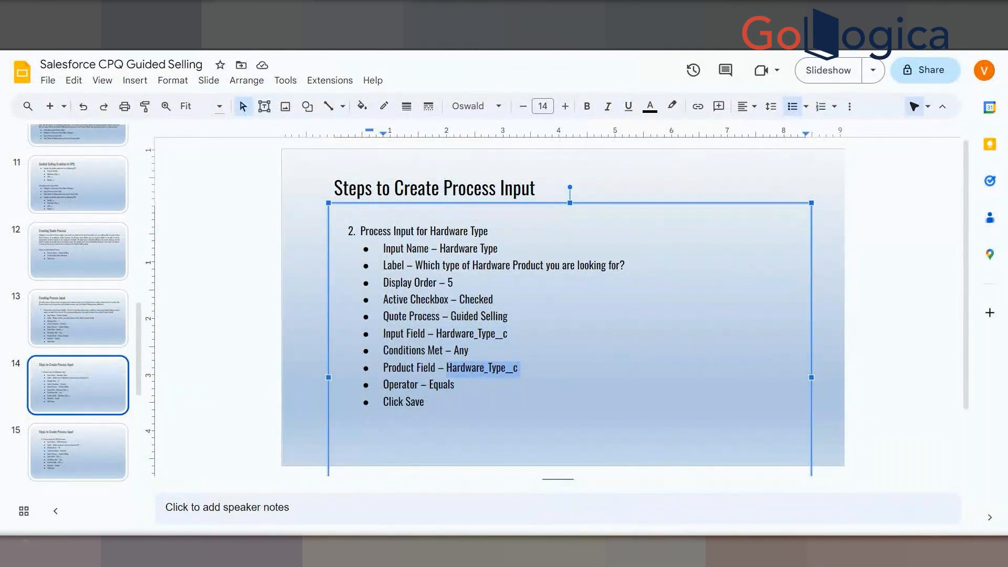
{"action": "left_click", "coordinate": [462, 11]}
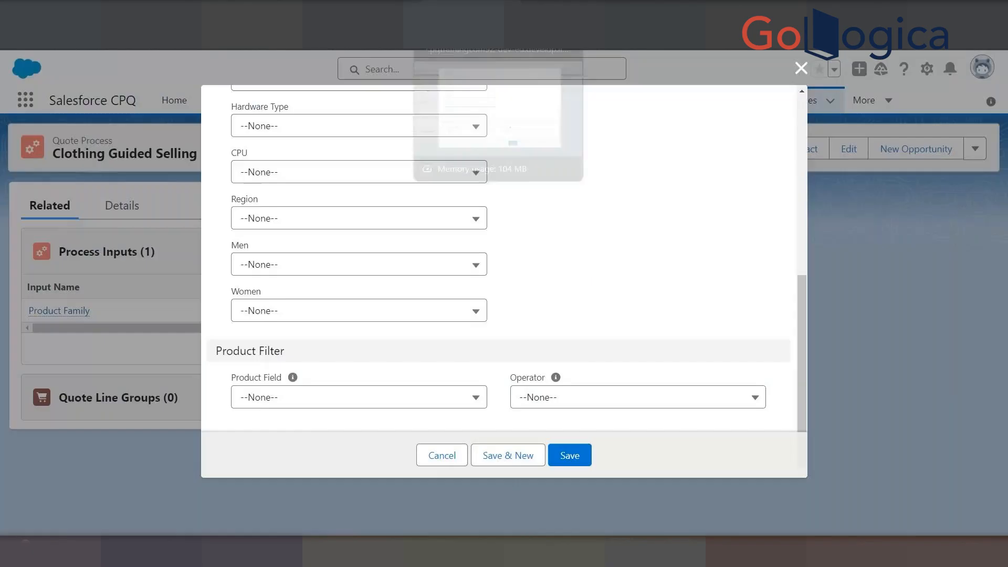
Recheck the process input's Product Field options in Salesforce, and search the Product object's fields in Setup for "product"
{"action": "left_click", "coordinate": [378, 397]}
{"action": "left_click", "coordinate": [554, 277]}
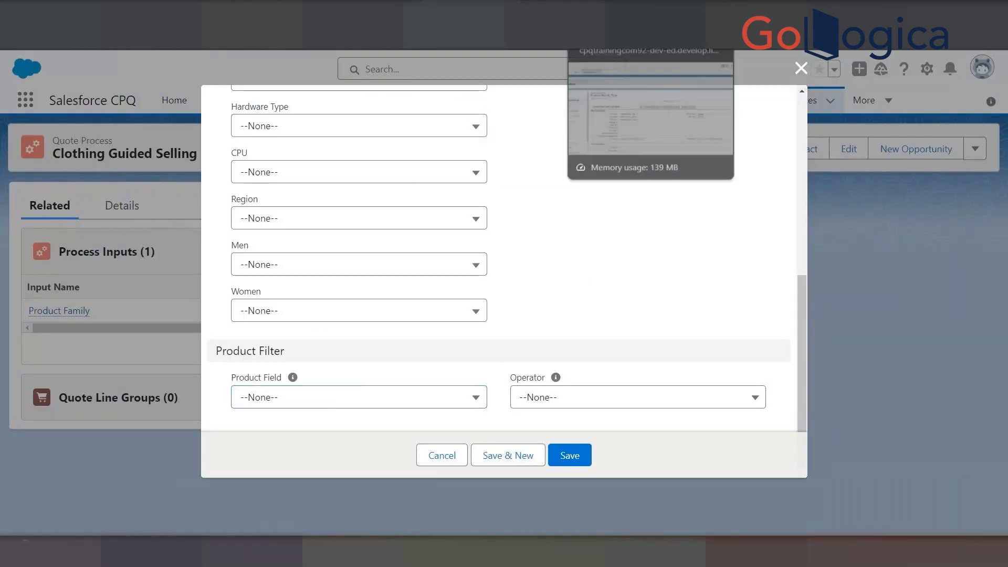
{"action": "left_click", "coordinate": [540, 11]}
{"action": "left_click", "coordinate": [105, 244]}
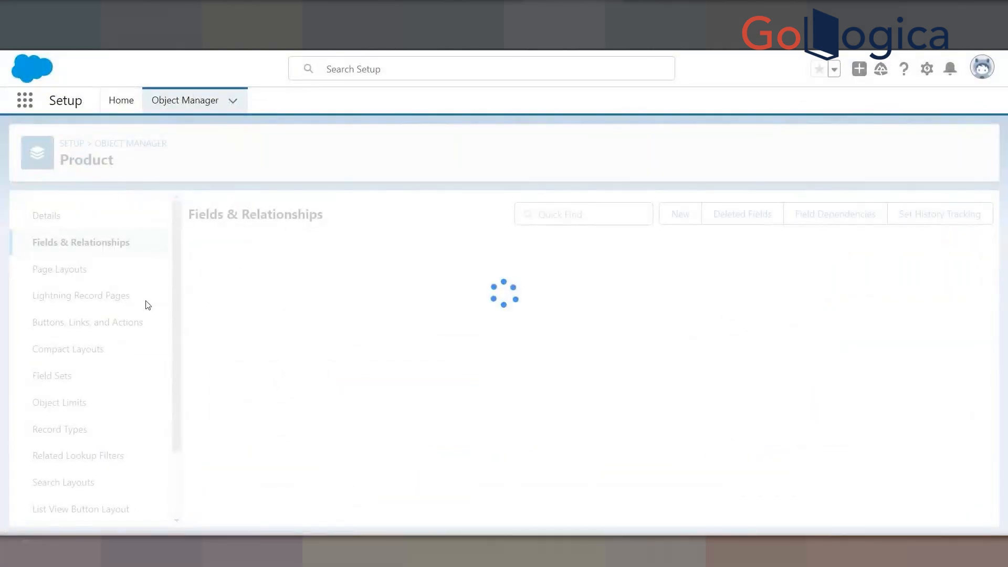
{"action": "left_click", "coordinate": [576, 215]}
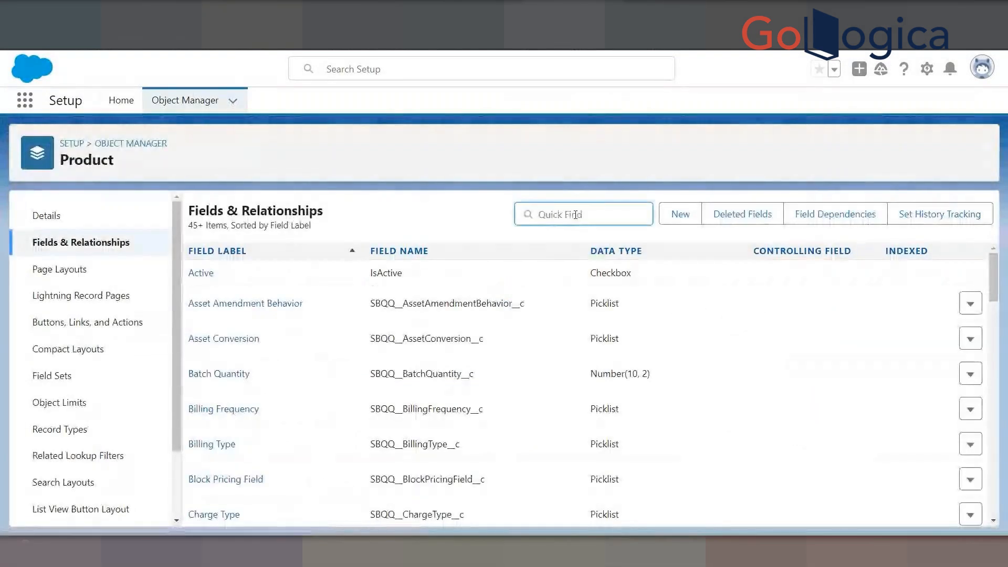
{"action": "type", "text": "product"}
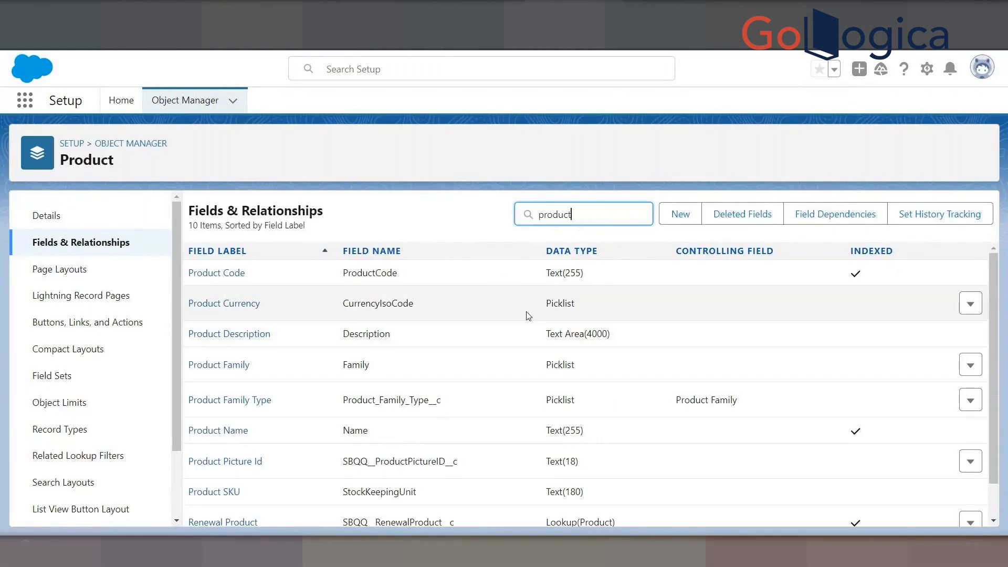
{"action": "scroll", "coordinate": [531, 325], "scroll_direction": "down", "scroll_amount": 1}
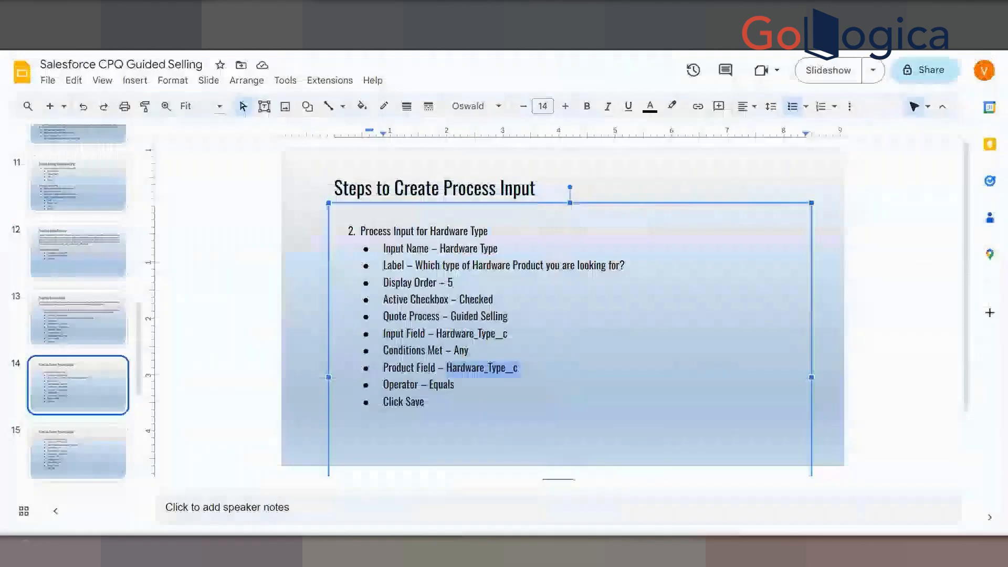
Check the Hardware Type slide in Google Slides again, and search the Product object's fields in Salesforce Setup for "men"
{"action": "left_click", "coordinate": [573, 330]}
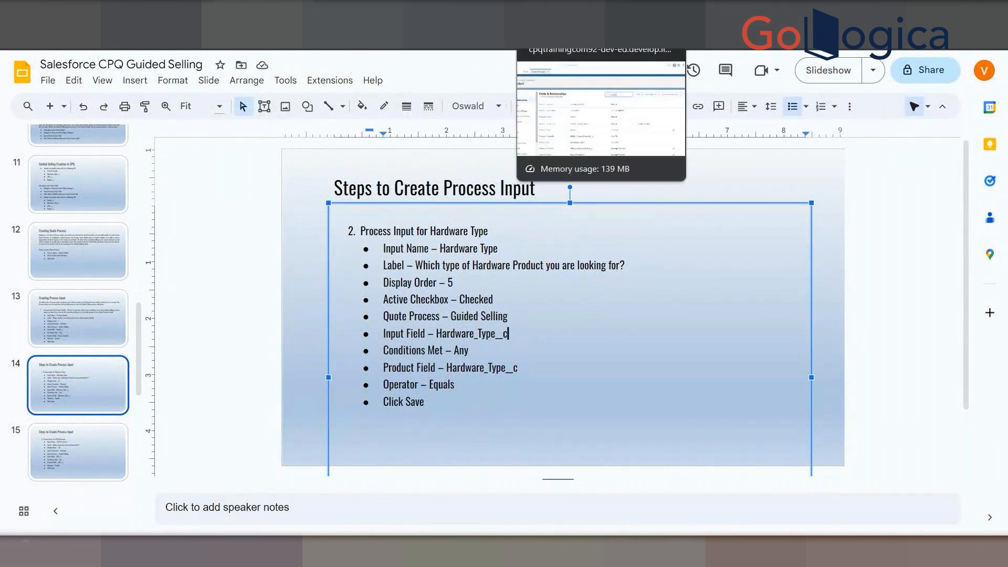
{"action": "left_click", "coordinate": [561, 10]}
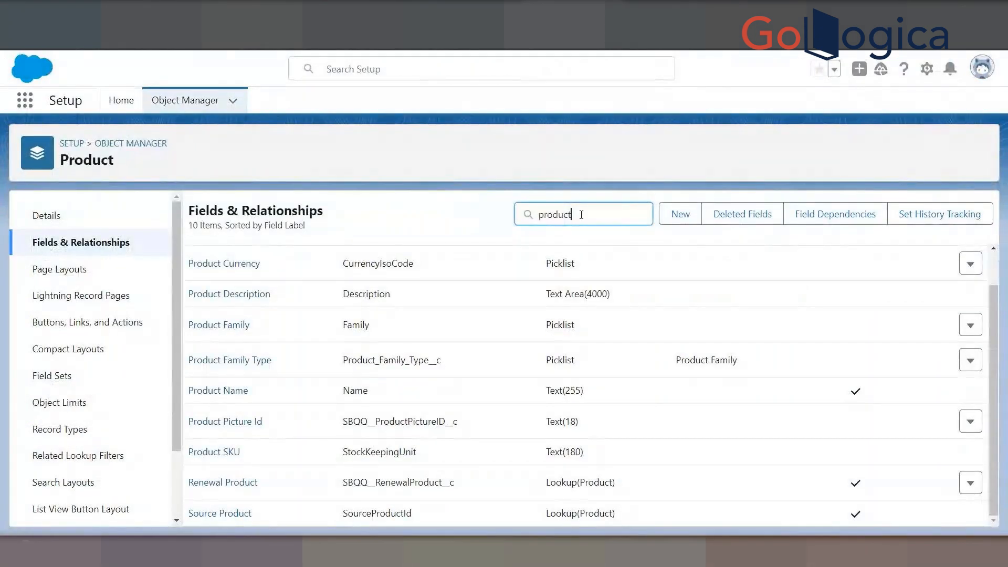
{"action": "key", "text": "BackSpace"}
{"action": "key", "text": "BackSpace"}
{"action": "key", "text": "BackSpace"}
{"action": "key", "text": "BackSpace"}
{"action": "key", "text": "BackSpace"}
{"action": "key", "text": "BackSpace"}
{"action": "key", "text": "BackSpace"}
{"action": "type", "text": "men"}
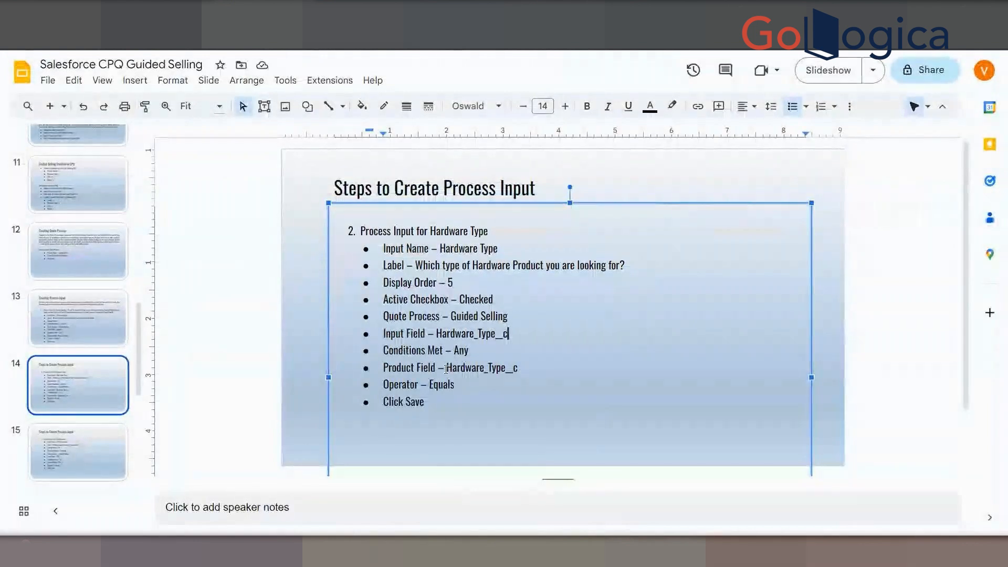
Compare the Product Field value on the Google Slides slide with the Product Field options of the Men Clothing process input in Salesforce
{"action": "left_click_drag", "start_coordinate": [446, 369], "coordinate": [526, 366]}
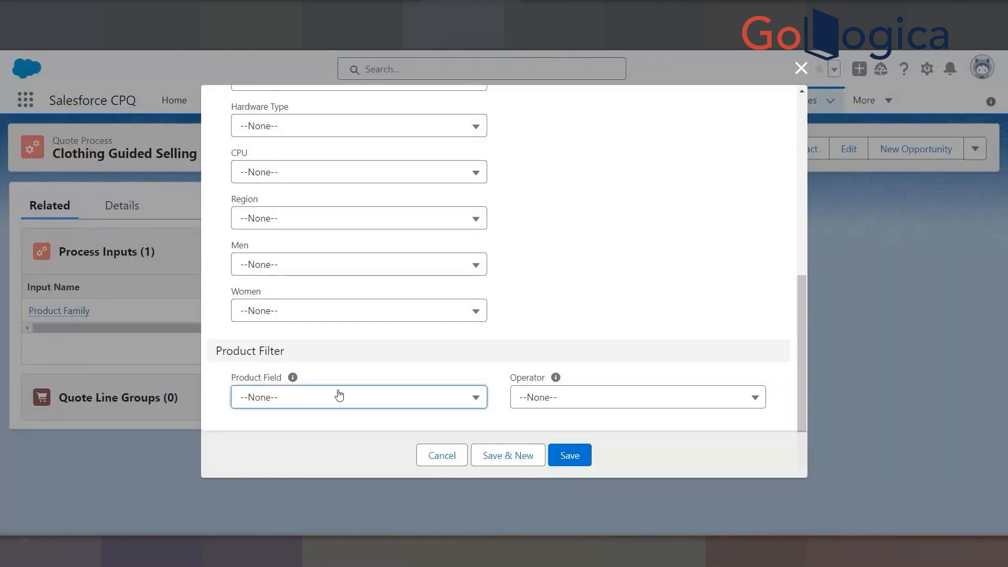
{"action": "left_click", "coordinate": [336, 397]}
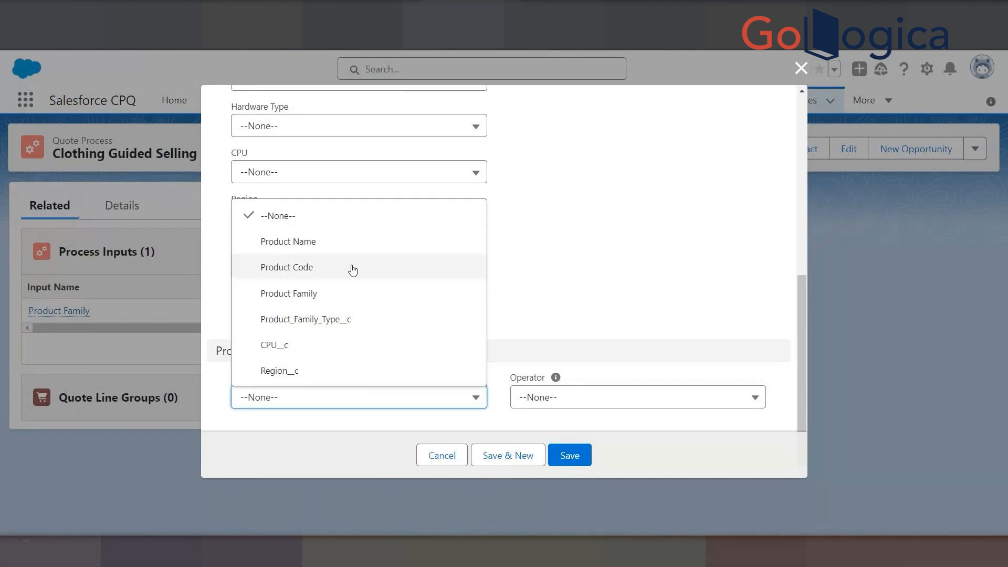
{"action": "left_click", "coordinate": [572, 265]}
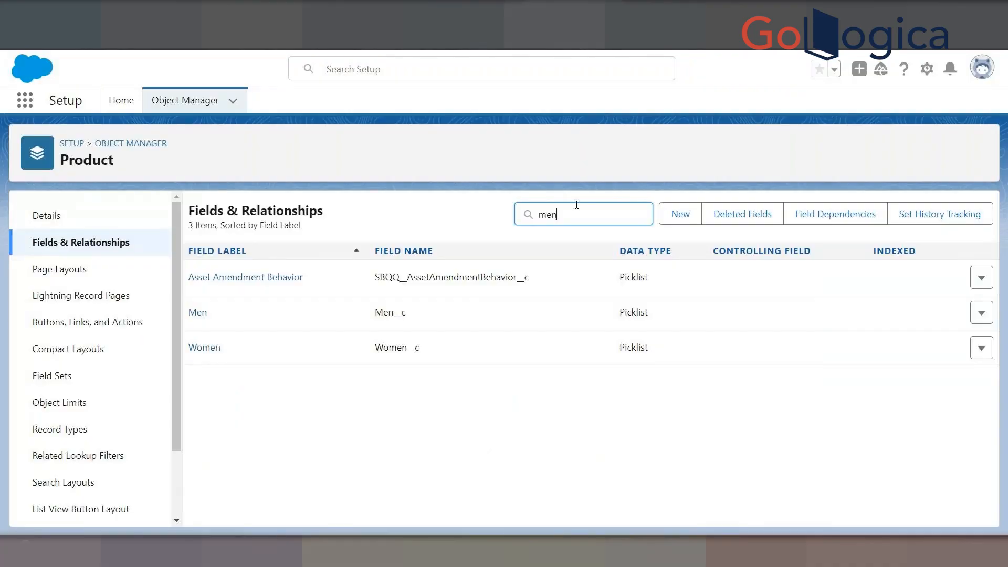
Search the Product object's fields for "product" and examine the Product Family Type field's definition and picklist values
{"action": "key", "text": "BackSpace"}
{"action": "key", "text": "BackSpace"}
{"action": "key", "text": "BackSpace"}
{"action": "type", "text": "pr"}
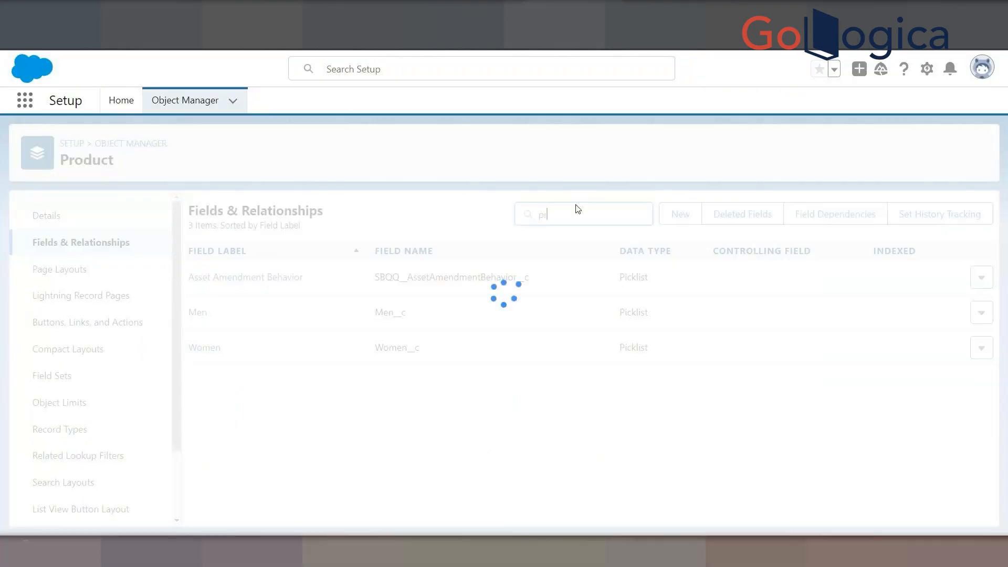
{"action": "type", "text": "oduct"}
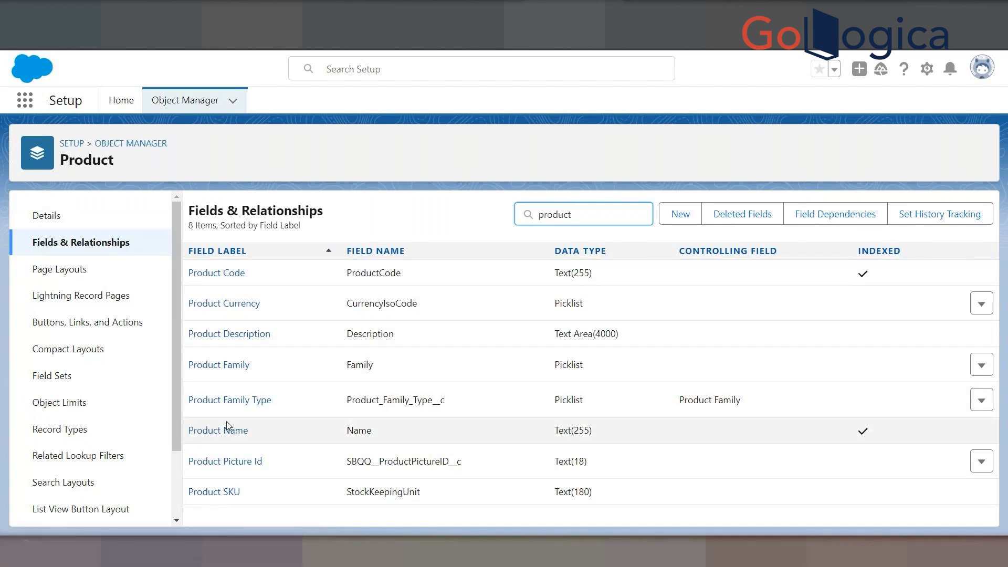
{"action": "left_click", "coordinate": [226, 400]}
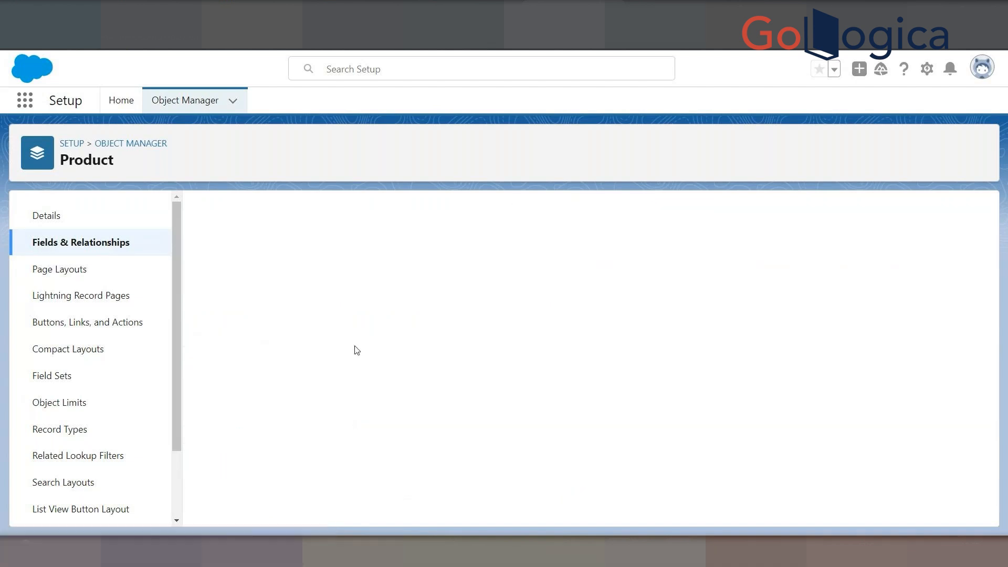
{"action": "scroll", "coordinate": [441, 378], "scroll_direction": "down", "scroll_amount": 1}
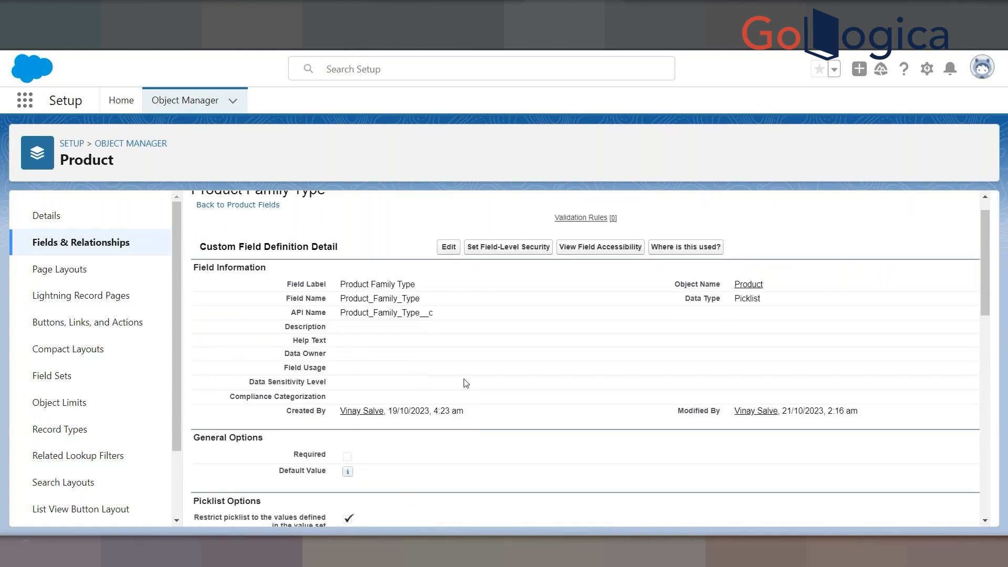
{"action": "scroll", "coordinate": [464, 383], "scroll_direction": "down", "scroll_amount": 15}
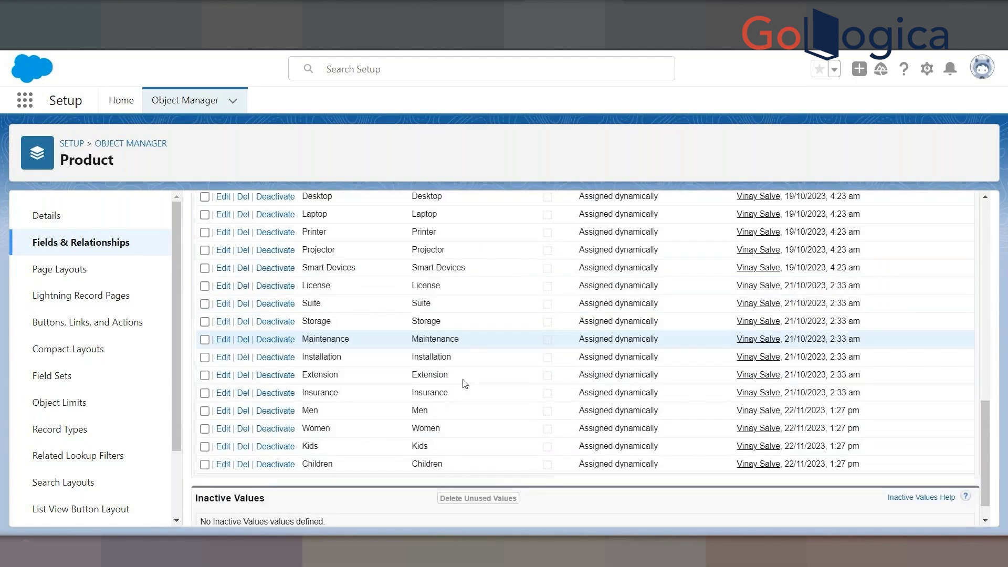
{"action": "scroll", "coordinate": [465, 375], "scroll_direction": "up", "scroll_amount": 16}
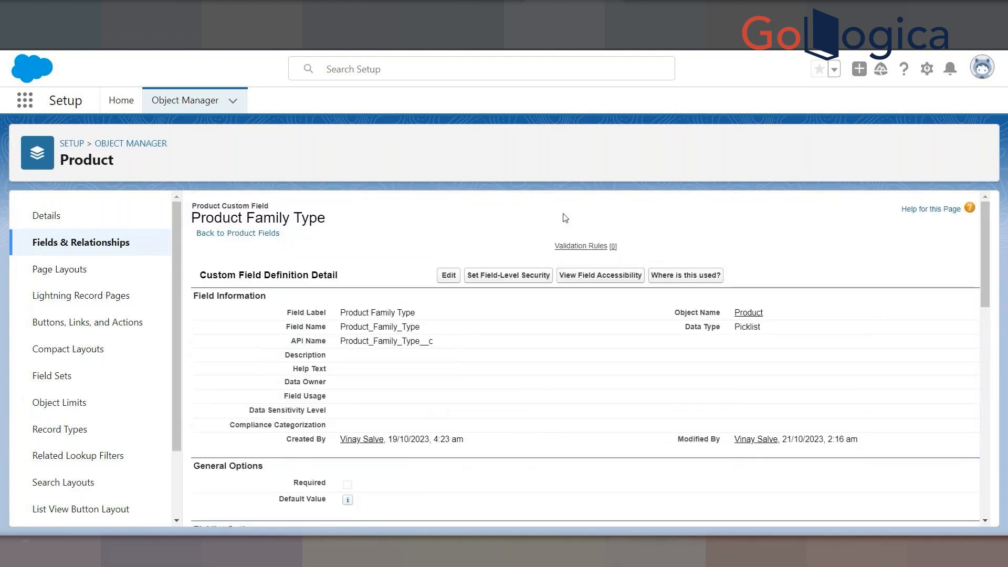
Return to the Product object's field list, search for "product" again and reopen the Product Family Type field
{"action": "left_click", "coordinate": [267, 235]}
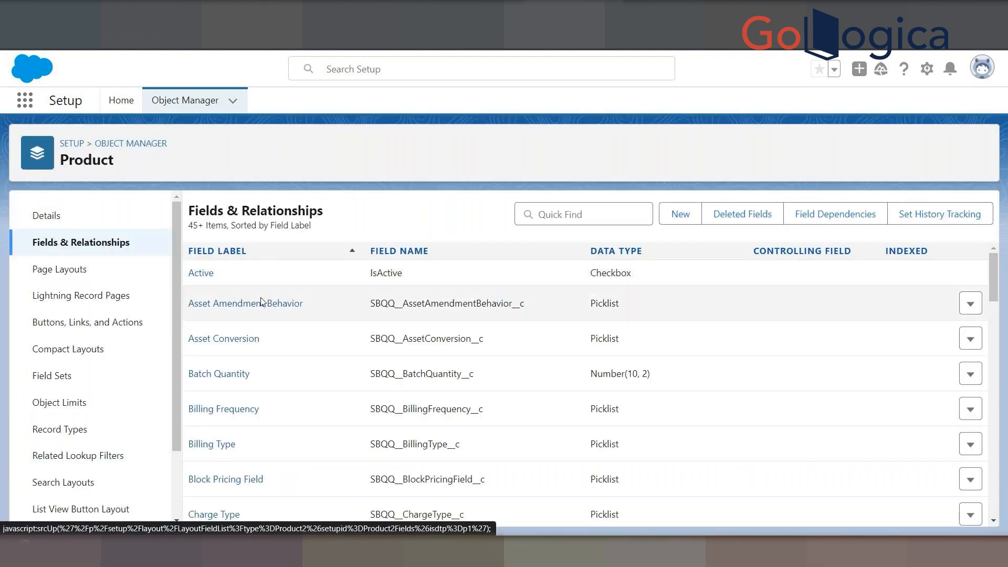
{"action": "scroll", "coordinate": [257, 360], "scroll_direction": "down", "scroll_amount": 5}
{"action": "scroll", "coordinate": [270, 355], "scroll_direction": "up", "scroll_amount": 5}
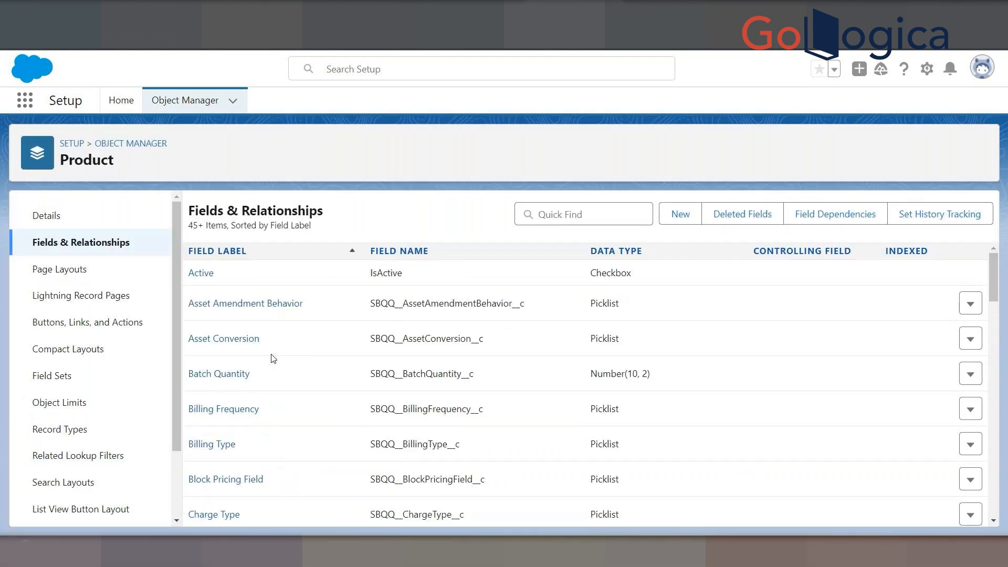
{"action": "left_click", "coordinate": [533, 214]}
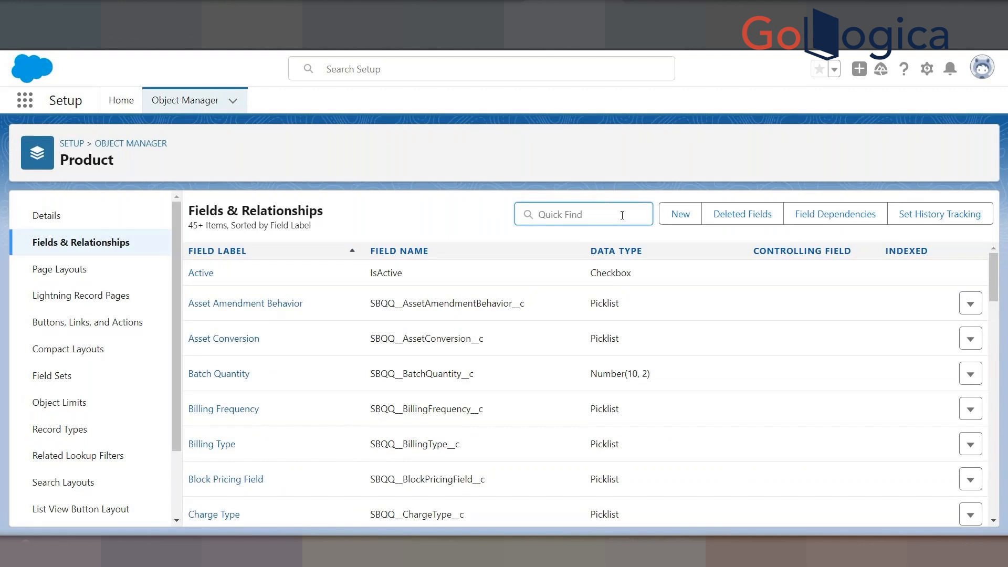
{"action": "type", "text": "produc"}
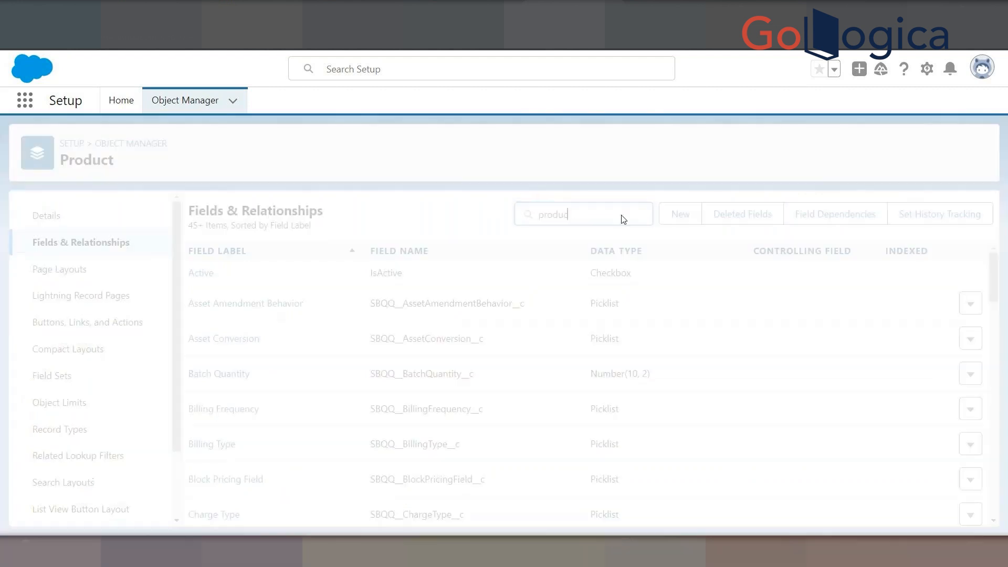
{"action": "type", "text": "t"}
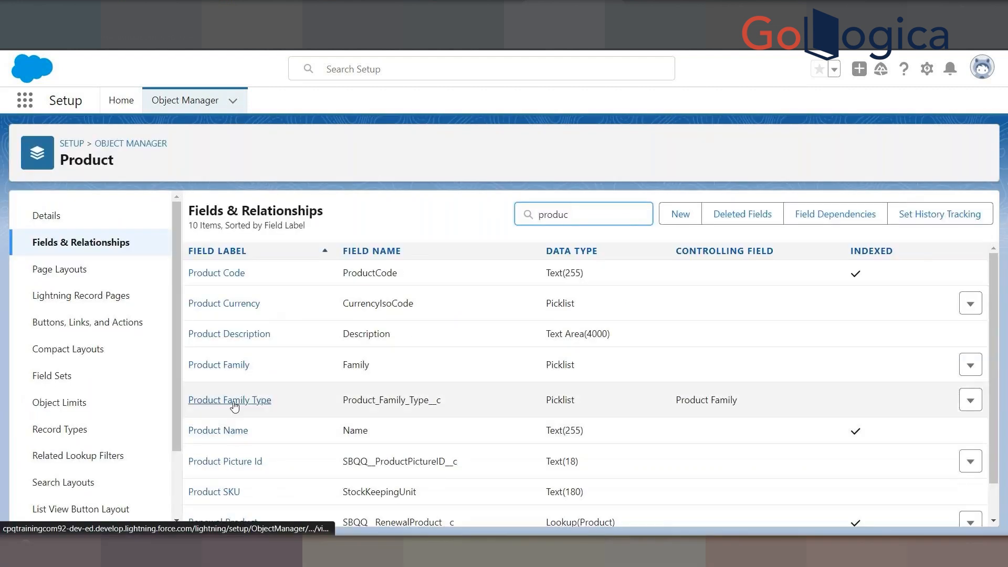
{"action": "left_click", "coordinate": [237, 402]}
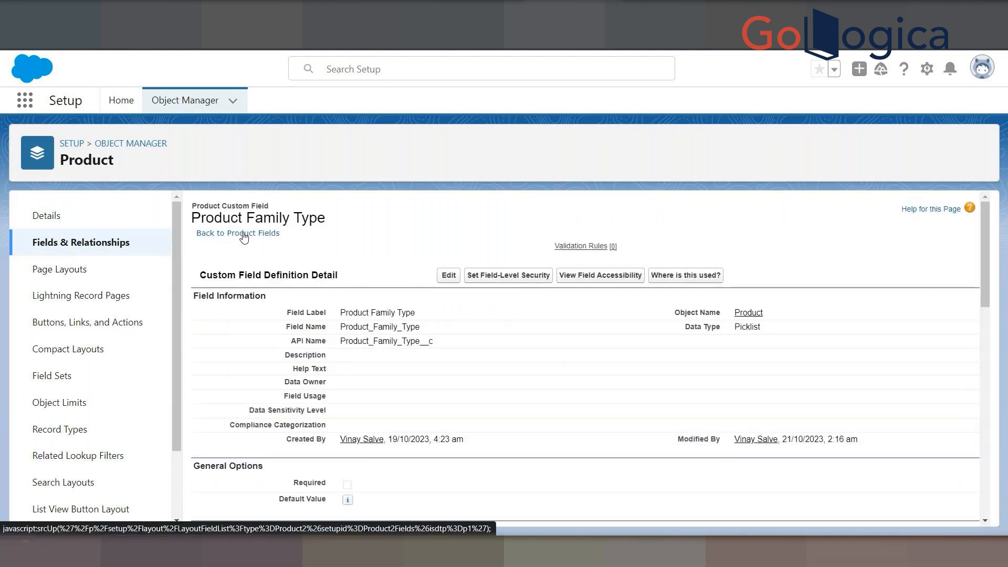
Go back to the Product object's field list and search it for "men" and "hard"
{"action": "left_click", "coordinate": [244, 237]}
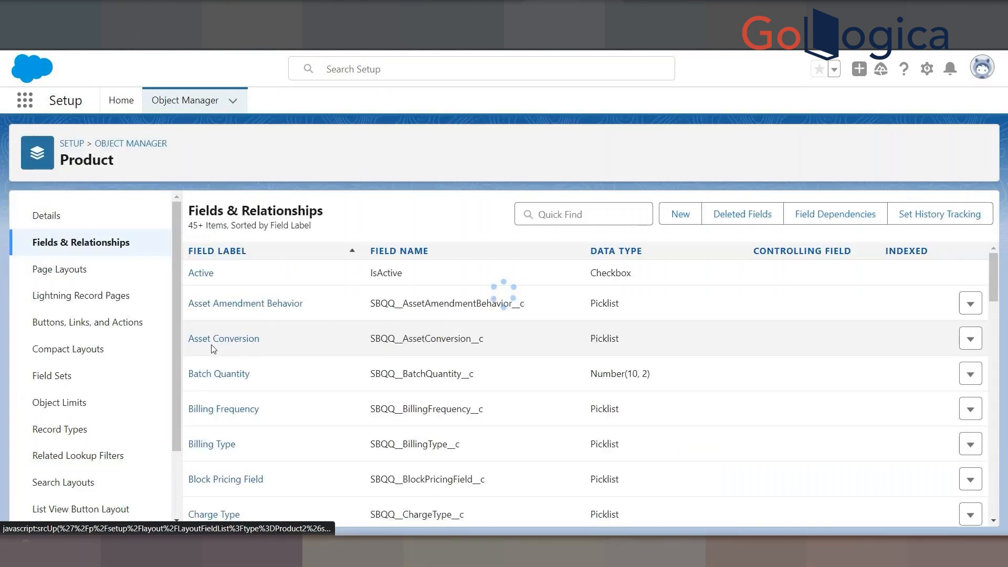
{"action": "left_click", "coordinate": [560, 216]}
{"action": "type", "text": "men"}
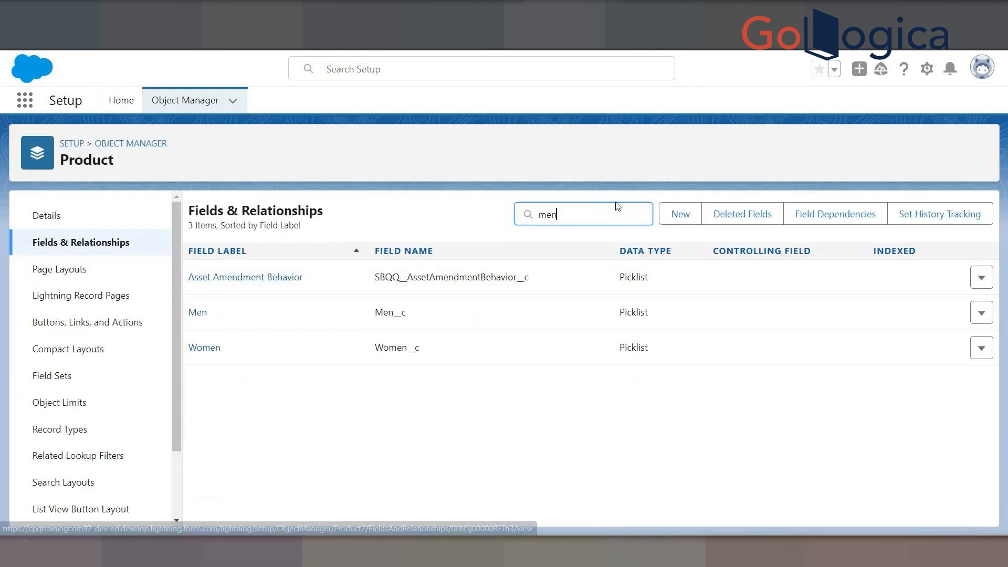
{"action": "key", "text": "BackSpace"}
{"action": "key", "text": "BackSpace"}
{"action": "key", "text": "BackSpace"}
{"action": "type", "text": "hard"}
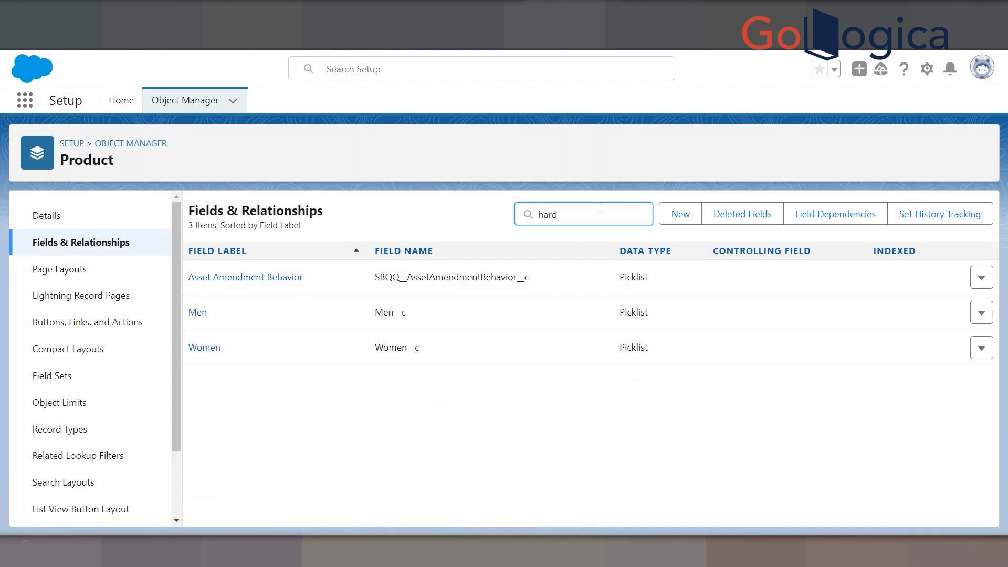
Clear the "hard" search and look through the Product object's full field list
{"action": "key", "text": "BackSpace"}
{"action": "key", "text": "BackSpace"}
{"action": "key", "text": "BackSpace"}
{"action": "key", "text": "BackSpace"}
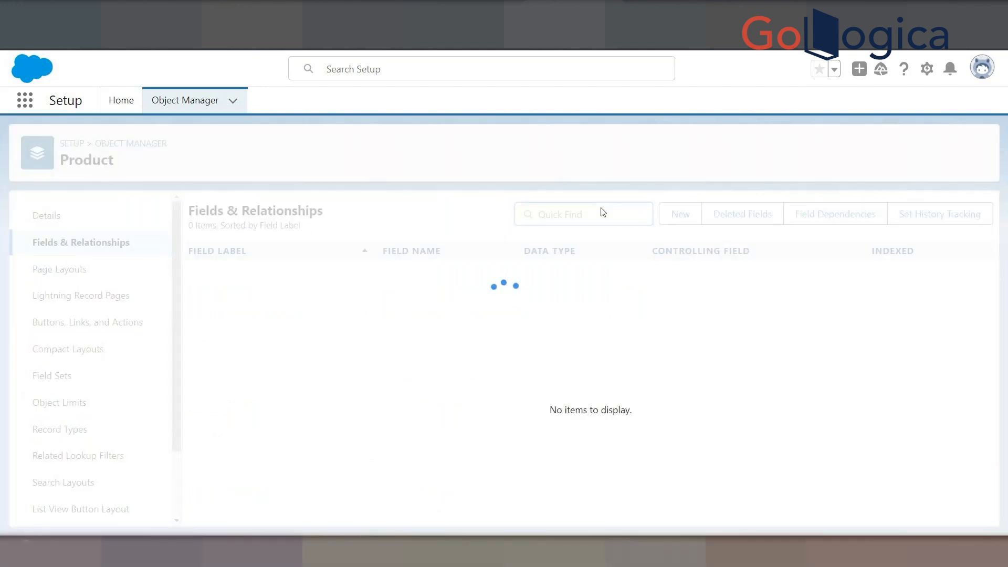
{"action": "scroll", "coordinate": [275, 382], "scroll_direction": "down", "scroll_amount": 1}
{"action": "scroll", "coordinate": [274, 381], "scroll_direction": "down", "scroll_amount": 5}
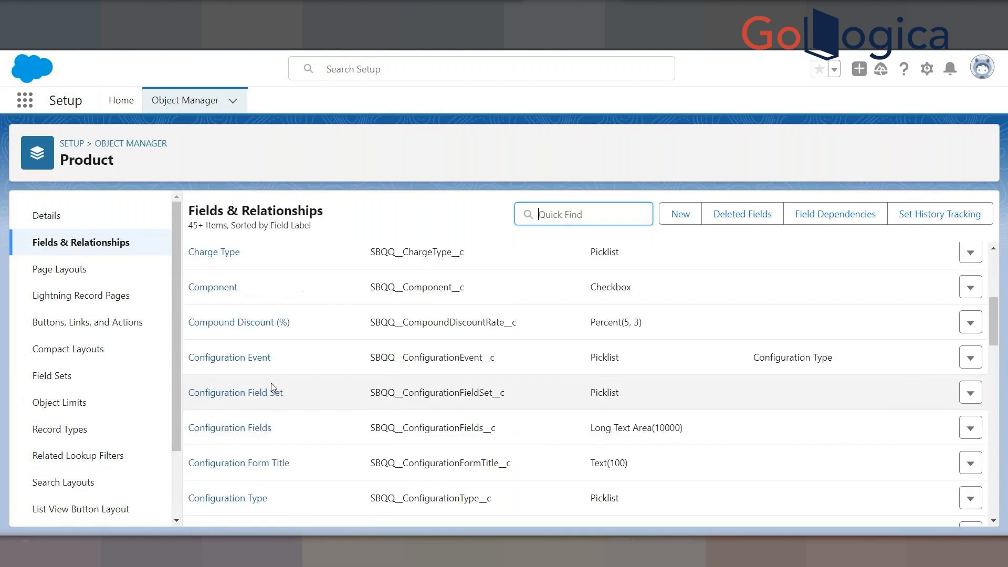
{"action": "scroll", "coordinate": [270, 383], "scroll_direction": "up", "scroll_amount": 5}
Return to the Men Clothing process input and check its available Product Field options
{"action": "key", "text": "ctrl+Tab"}
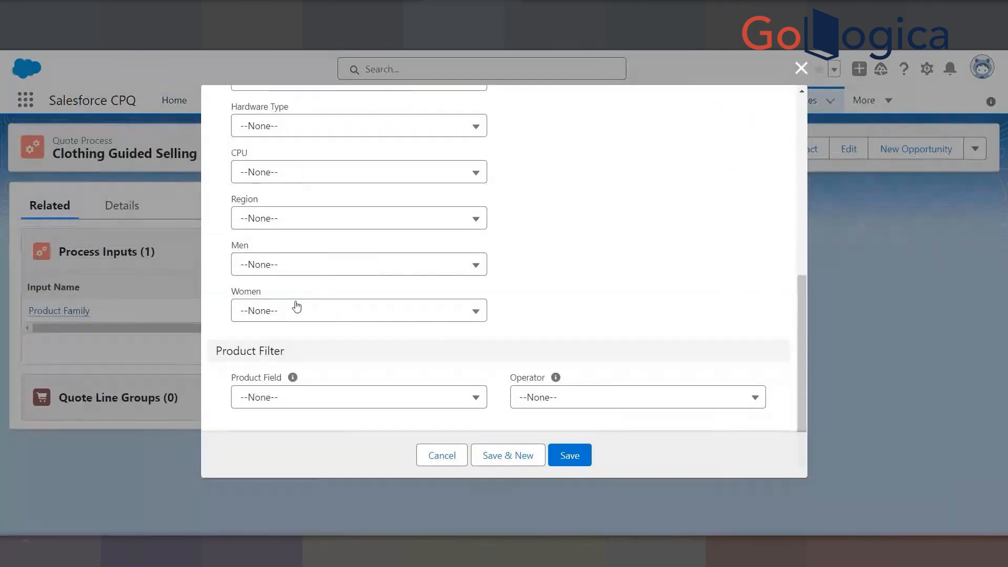
{"action": "left_click", "coordinate": [284, 398]}
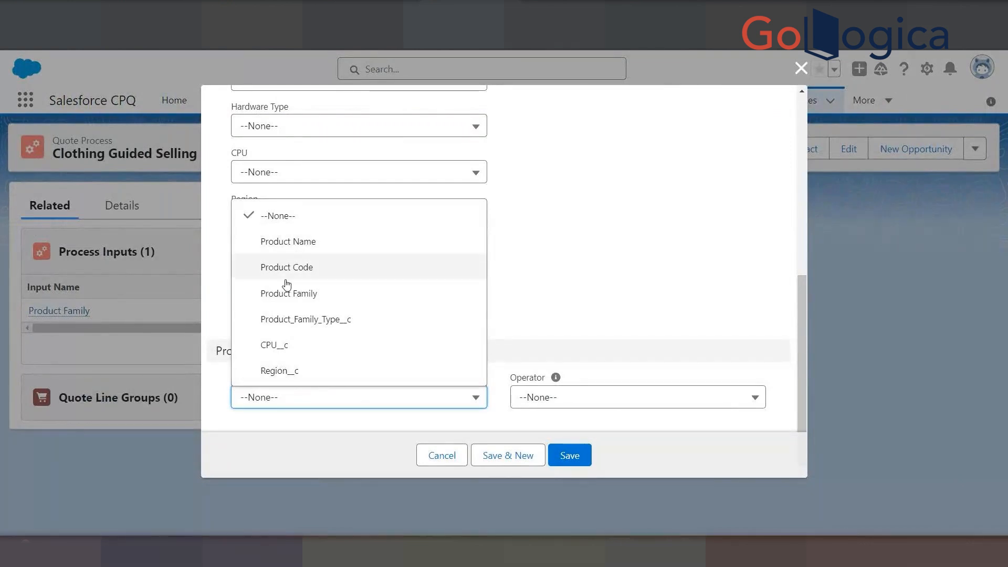
{"action": "left_click", "coordinate": [556, 239]}
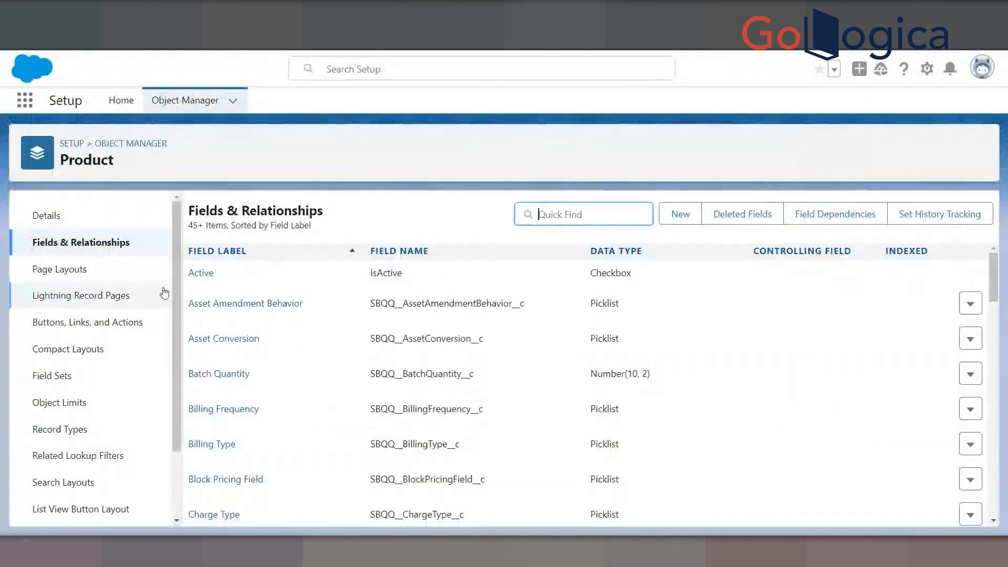
Open the Product object's CPQ Product Layout, examine which fields its sections contain, and return to the page layout list
{"action": "left_click", "coordinate": [50, 271]}
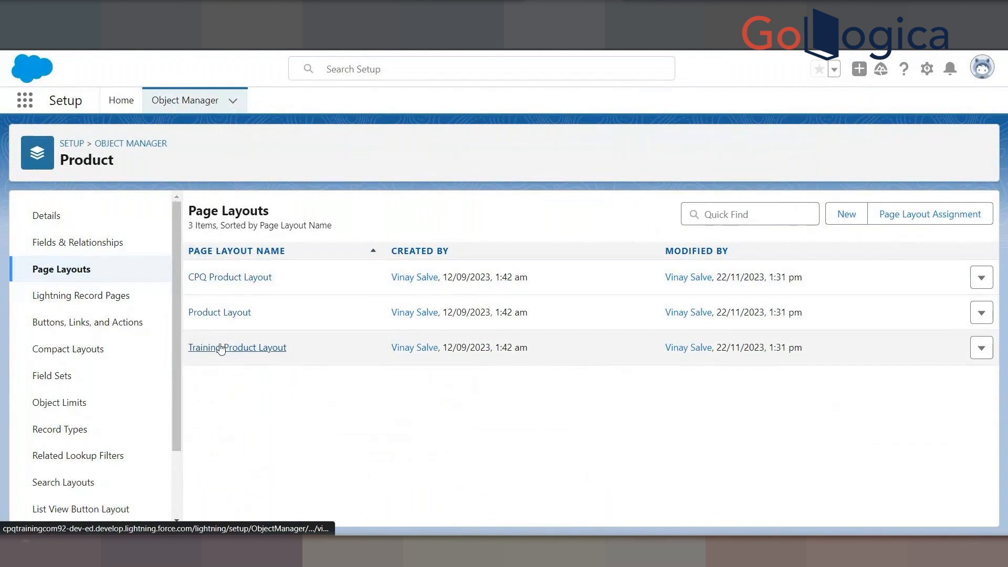
{"action": "left_click", "coordinate": [230, 277]}
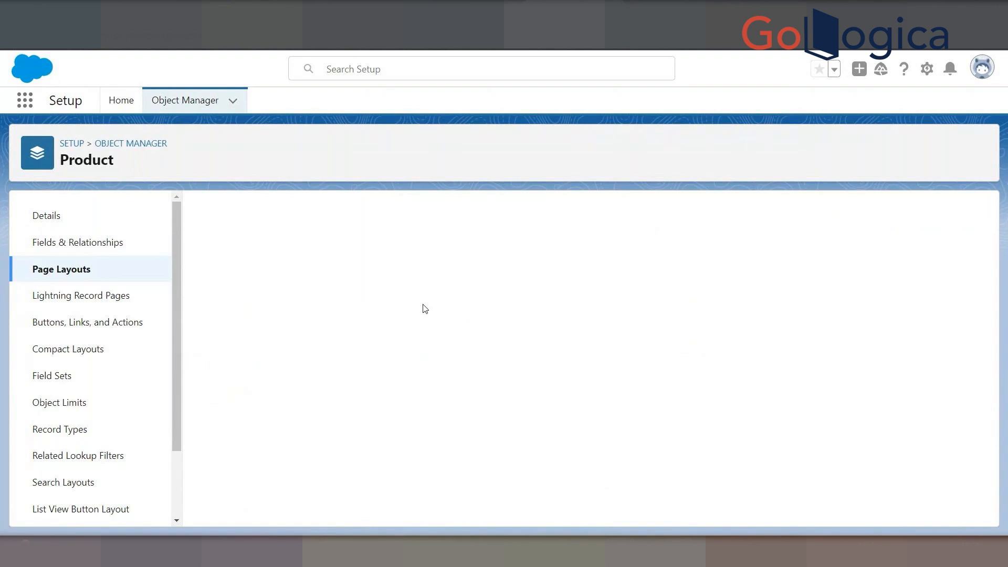
{"action": "scroll", "coordinate": [461, 341], "scroll_direction": "down", "scroll_amount": 10}
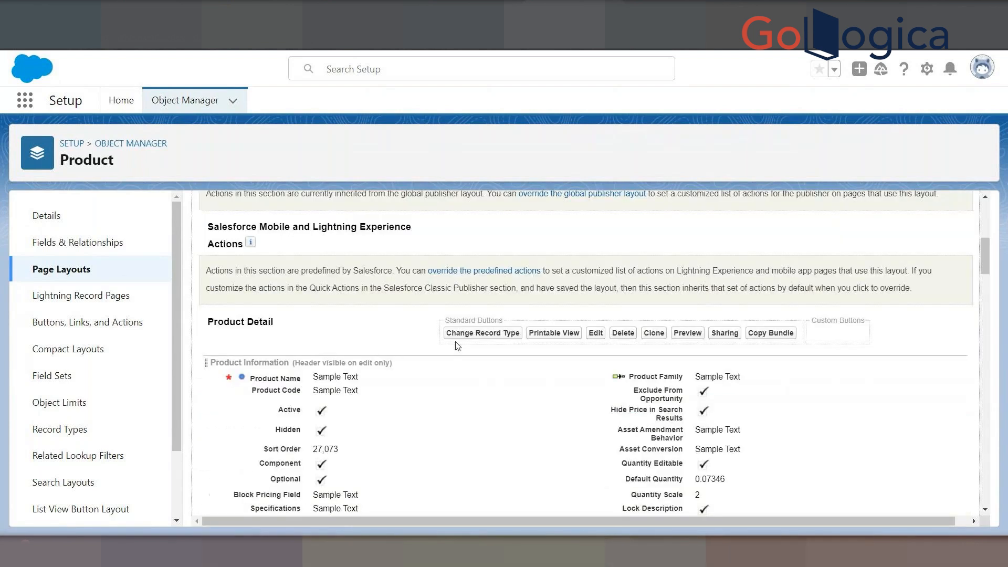
{"action": "scroll", "coordinate": [461, 341], "scroll_direction": "down", "scroll_amount": 3}
{"action": "scroll", "coordinate": [462, 342], "scroll_direction": "up", "scroll_amount": 2}
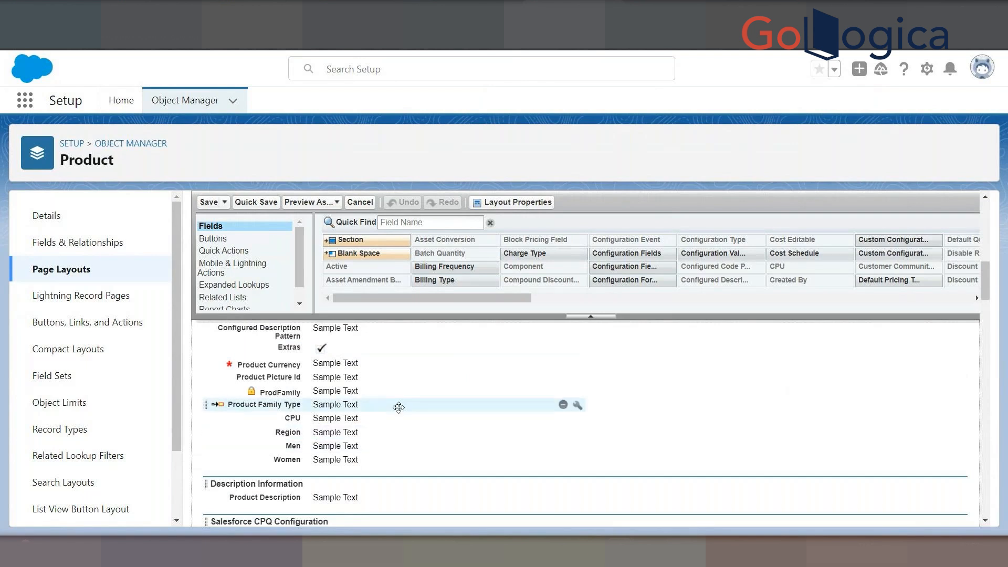
{"action": "scroll", "coordinate": [399, 407], "scroll_direction": "down", "scroll_amount": 5}
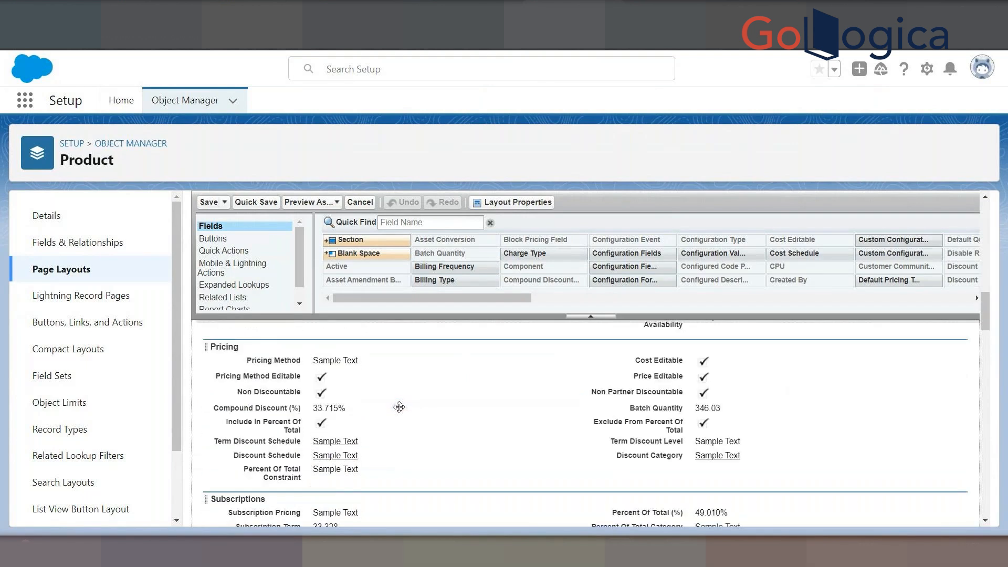
{"action": "scroll", "coordinate": [399, 408], "scroll_direction": "down", "scroll_amount": 5}
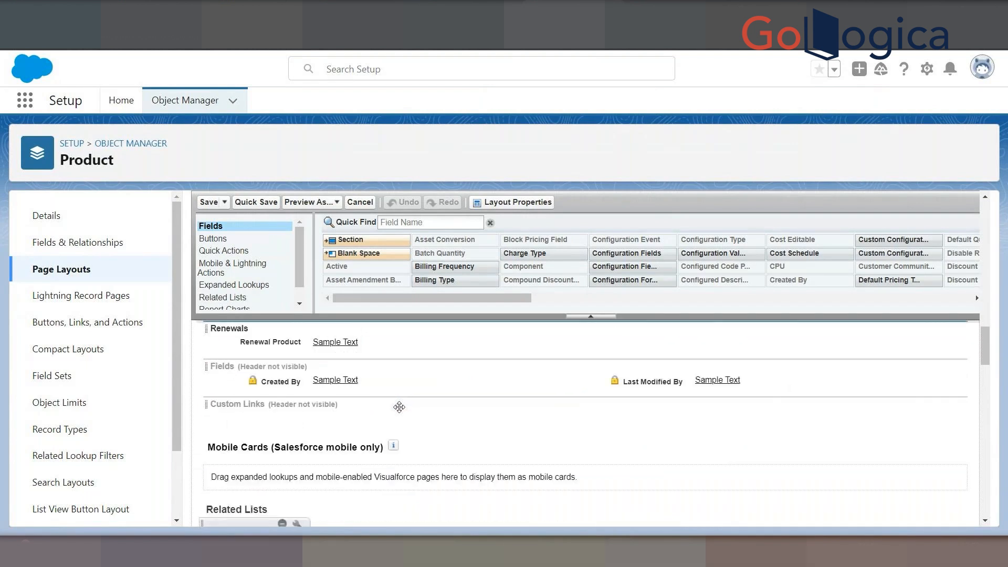
{"action": "left_click", "coordinate": [86, 273]}
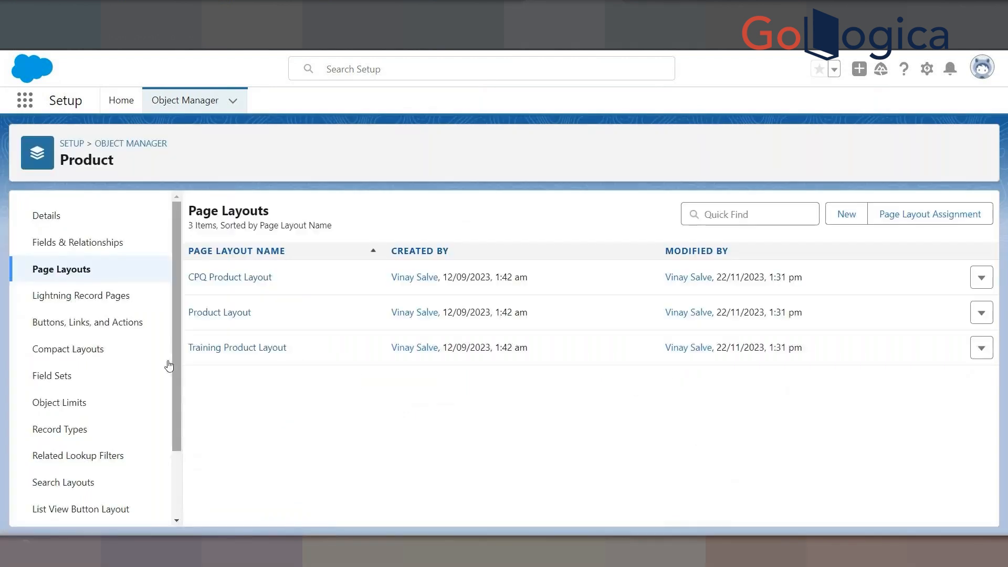
Check the Product object's field sets, then return to its field list
{"action": "left_click", "coordinate": [63, 376]}
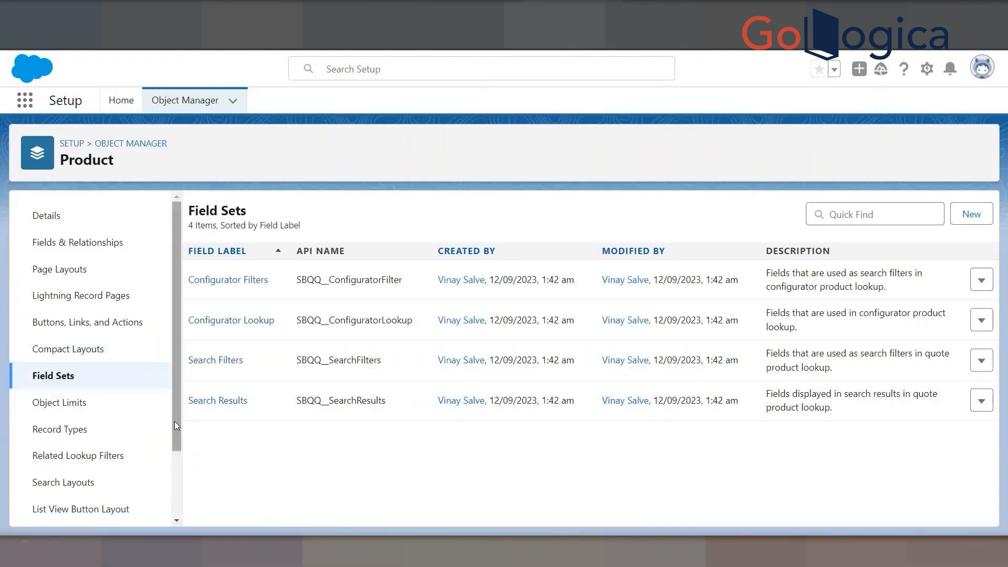
{"action": "left_click_drag", "start_coordinate": [176, 421], "coordinate": [160, 467]}
{"action": "scroll", "coordinate": [160, 467], "scroll_direction": "up", "scroll_amount": 2}
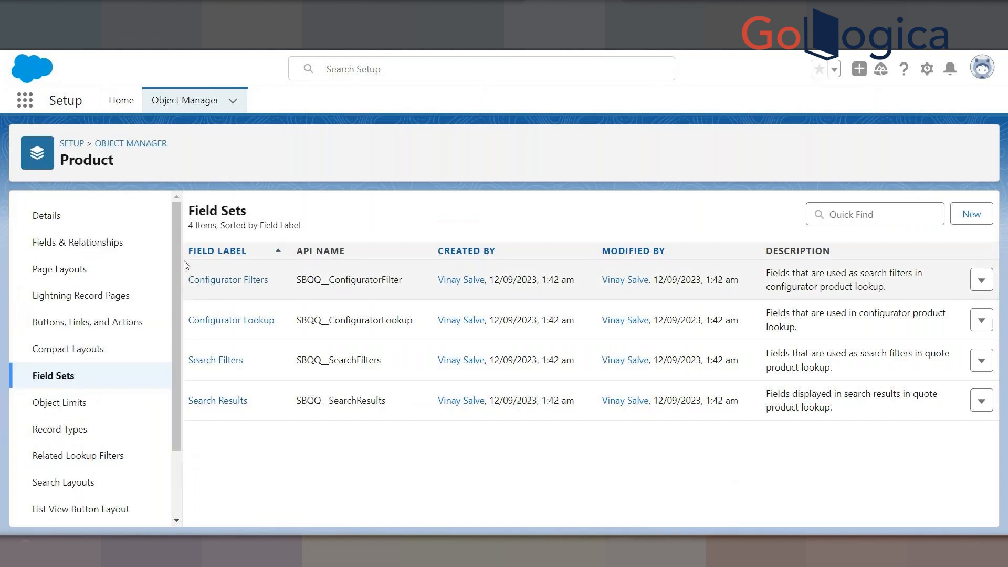
{"action": "left_click", "coordinate": [84, 243]}
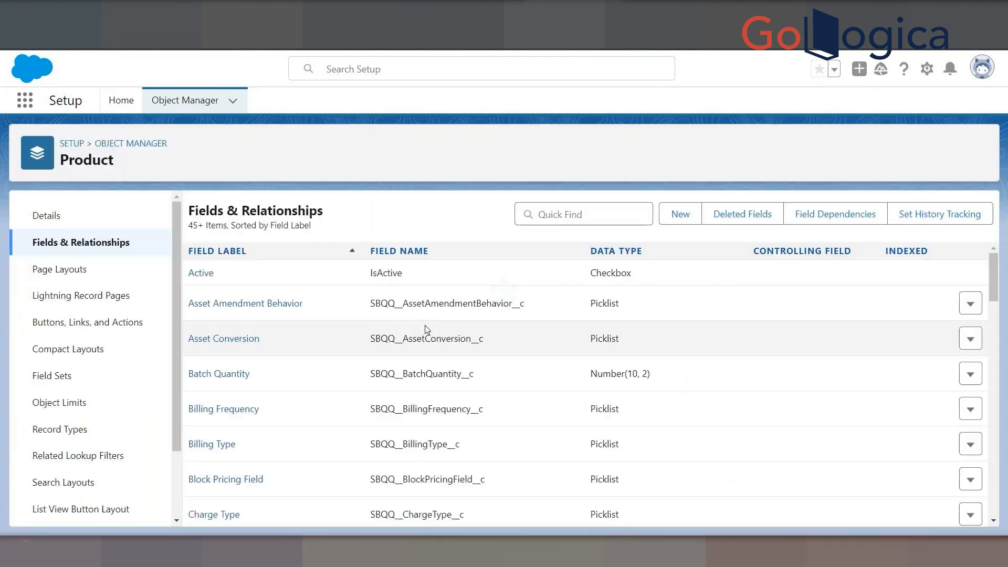
{"action": "scroll", "coordinate": [415, 370], "scroll_direction": "down", "scroll_amount": 5}
{"action": "scroll", "coordinate": [473, 315], "scroll_direction": "up", "scroll_amount": 1}
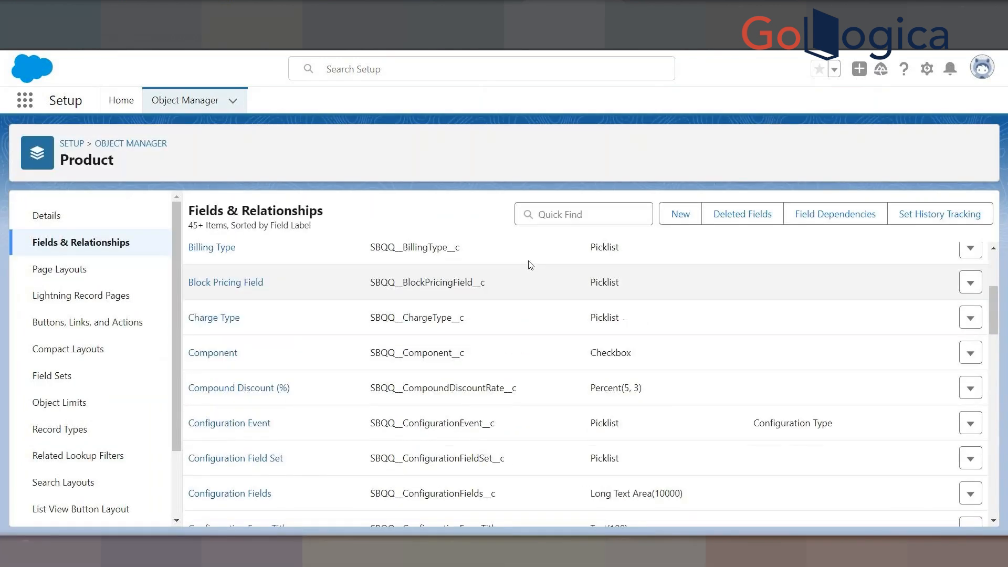
Search the Product object's fields for "field", then clear the search
{"action": "left_click", "coordinate": [572, 220]}
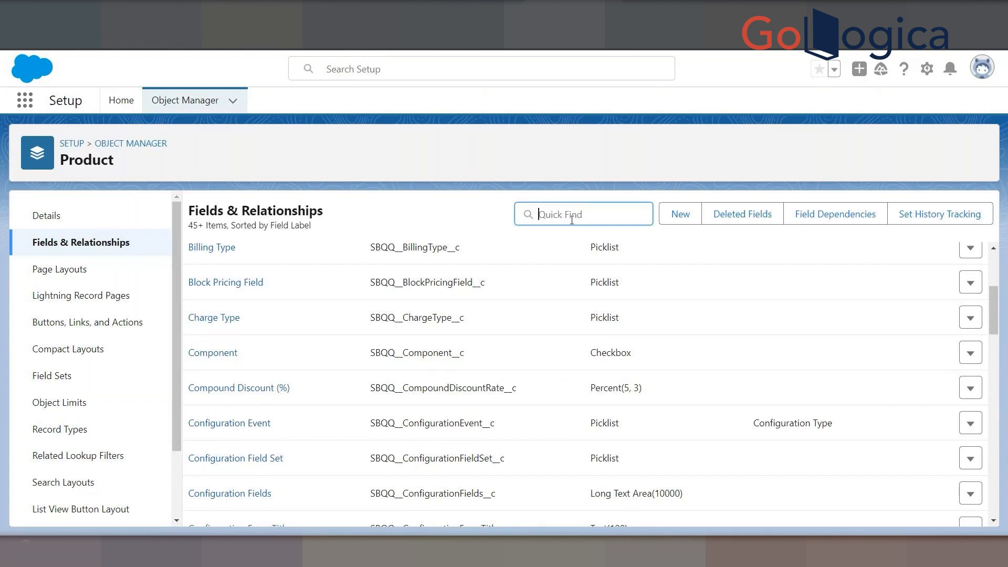
{"action": "type", "text": "p"}
{"action": "key", "text": "BackSpace"}
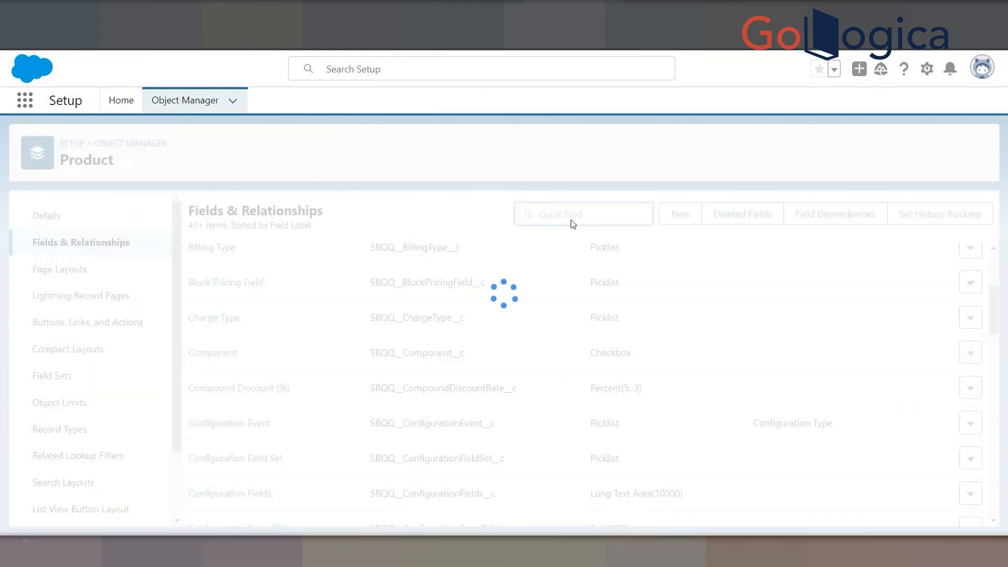
{"action": "type", "text": "field"}
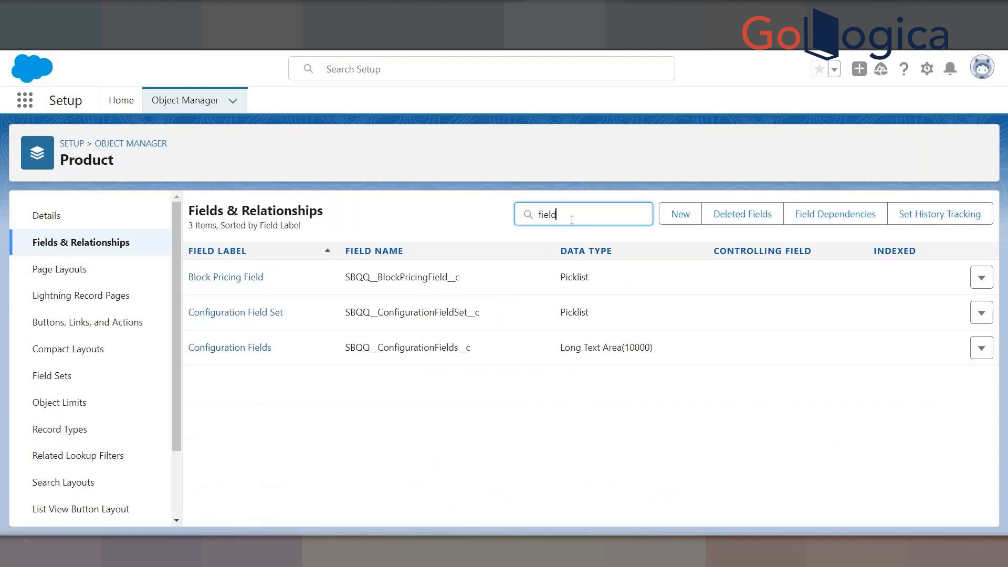
{"action": "key", "text": "BackSpace"}
{"action": "key", "text": "BackSpace"}
{"action": "key", "text": "BackSpace"}
{"action": "key", "text": "BackSpace"}
{"action": "key", "text": "BackSpace"}
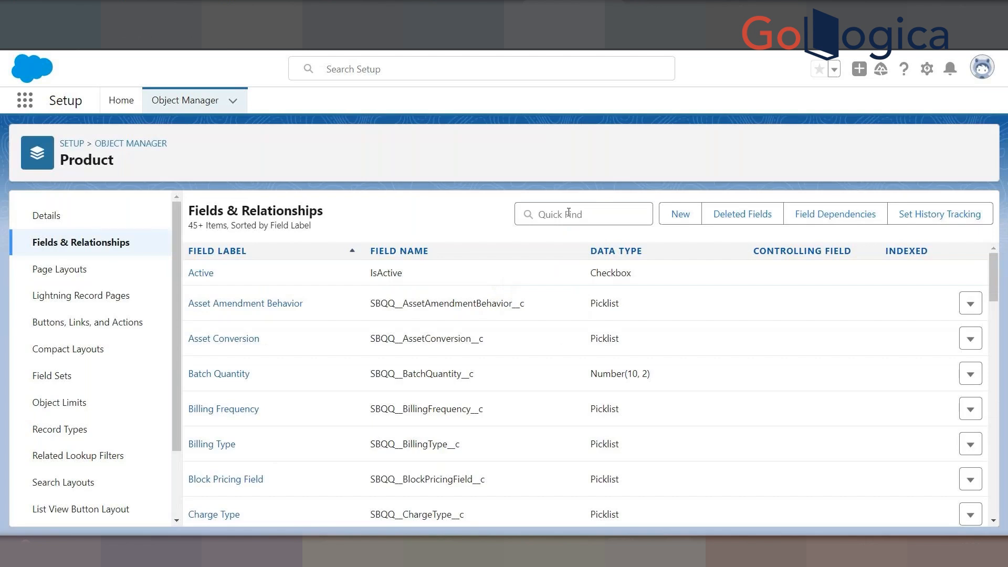
Search the Product object's fields for "product", review the Product Family Type field's definition and picklist values, and leave the field
{"action": "left_click", "coordinate": [625, 215]}
{"action": "type", "text": "product"}
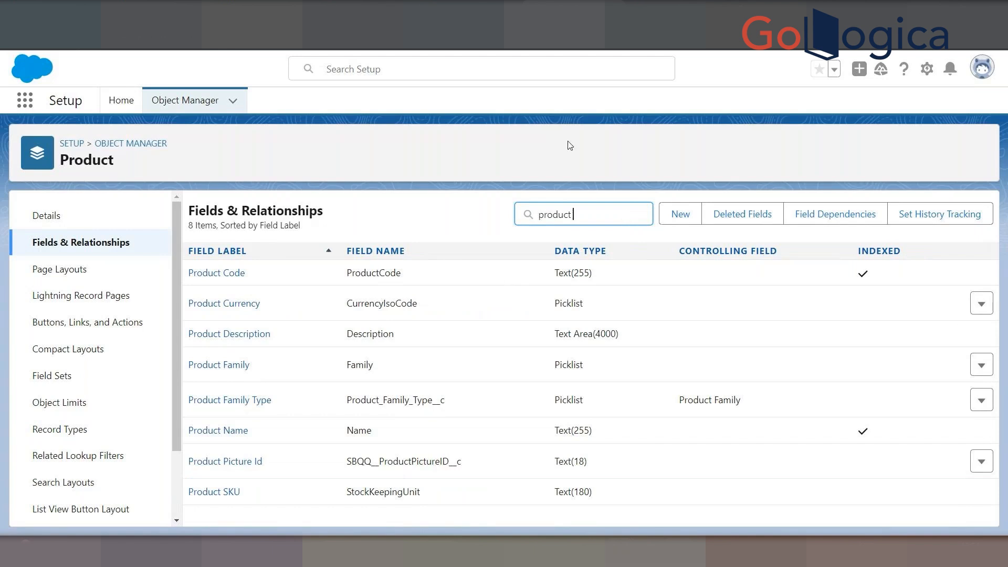
{"action": "left_click", "coordinate": [235, 401]}
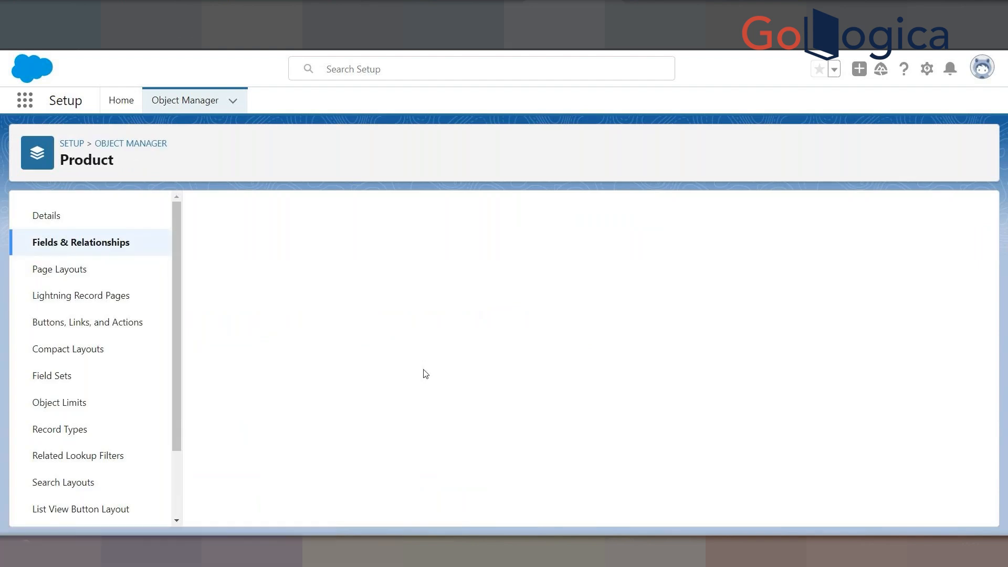
{"action": "scroll", "coordinate": [405, 394], "scroll_direction": "down", "scroll_amount": 15}
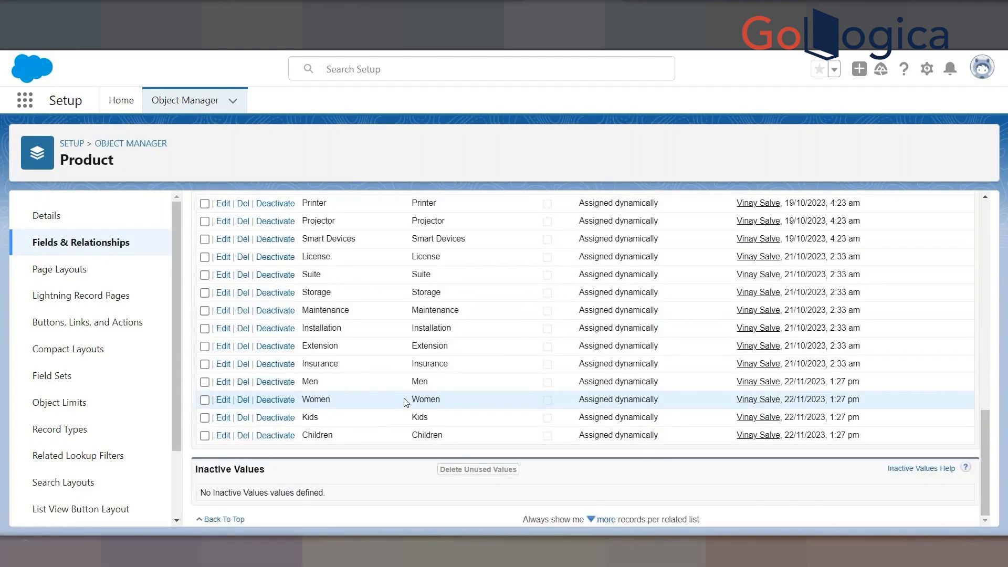
{"action": "scroll", "coordinate": [409, 389], "scroll_direction": "up", "scroll_amount": 6}
{"action": "scroll", "coordinate": [413, 377], "scroll_direction": "up", "scroll_amount": 8}
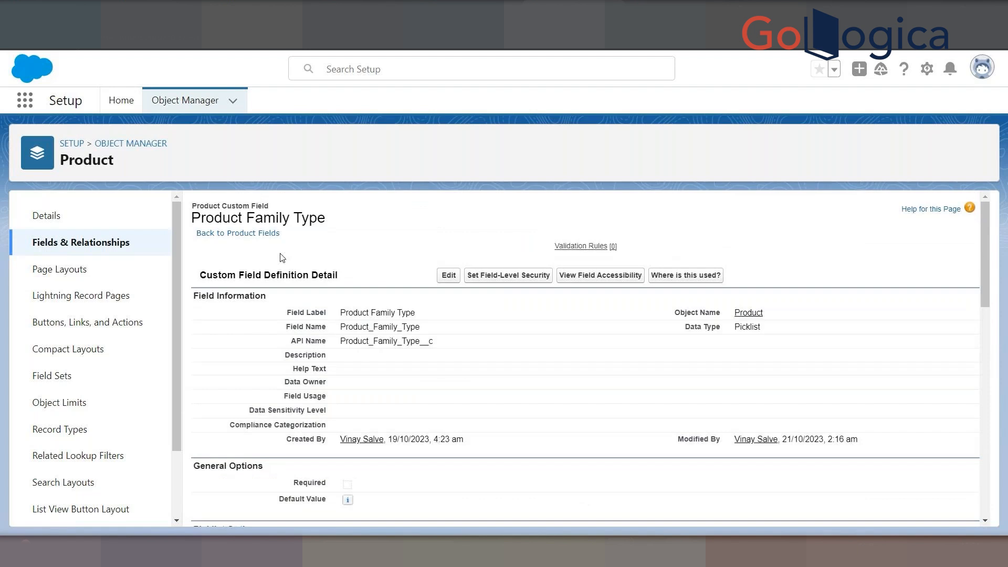
{"action": "left_click", "coordinate": [254, 231]}
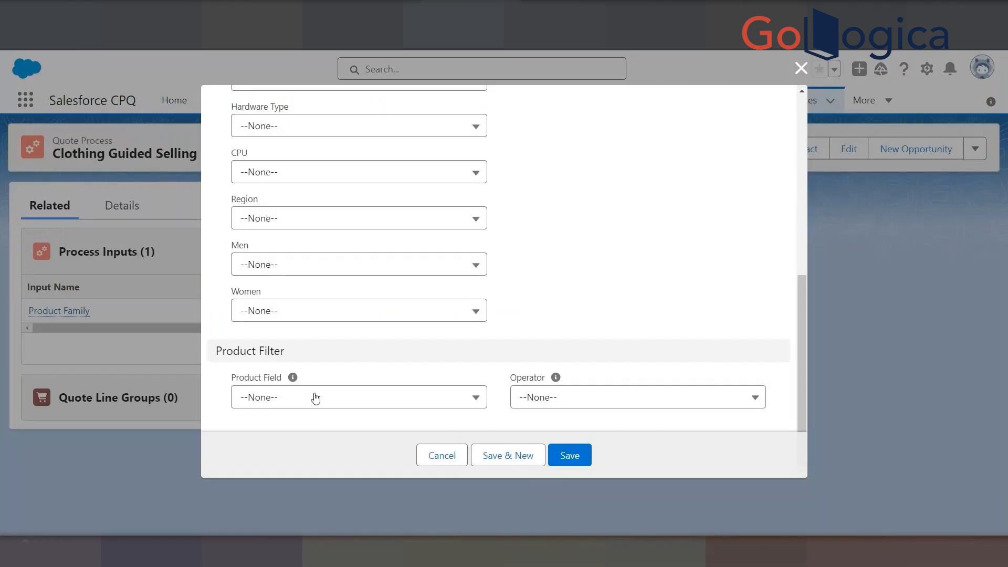
Read the Product Field help text in the Men Clothing process input and review its Product Field options and Input Field selection
{"action": "mouse_move", "coordinate": [293, 380]}
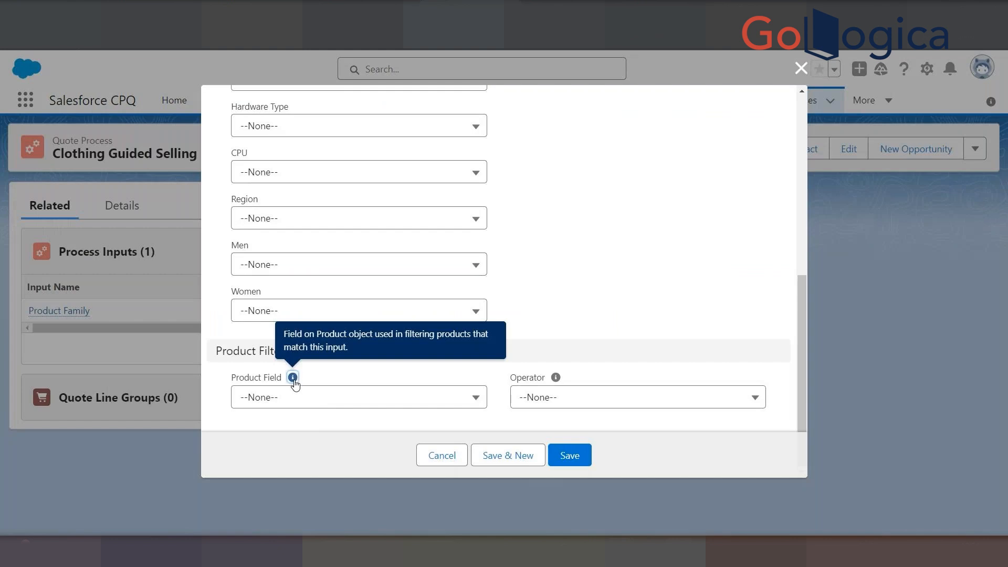
{"action": "left_click", "coordinate": [292, 400]}
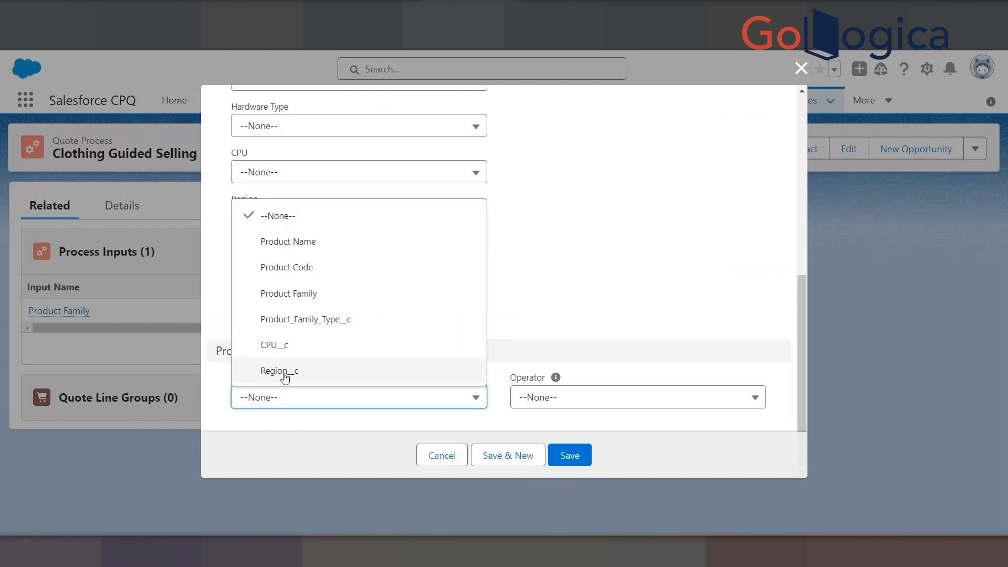
{"action": "left_click", "coordinate": [557, 259]}
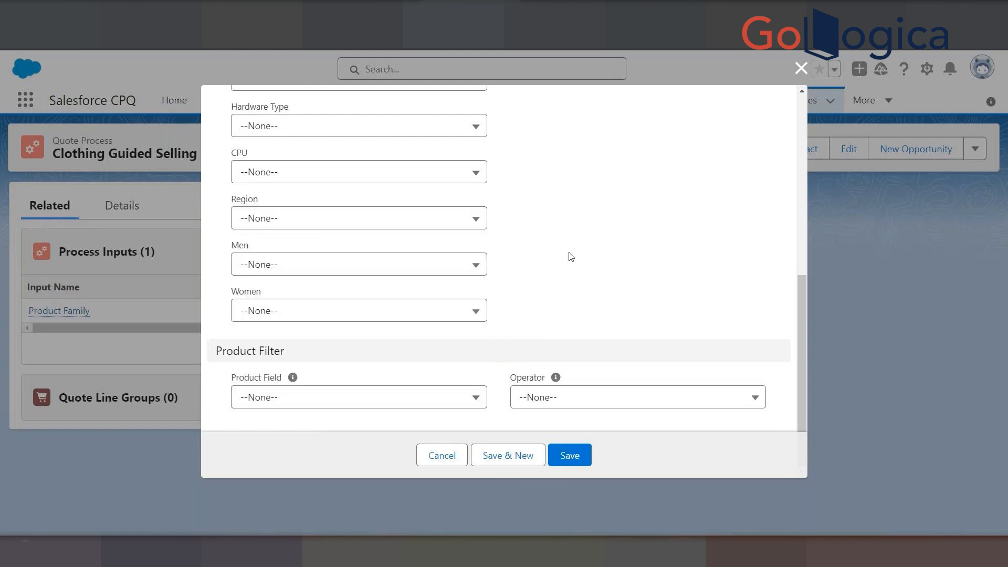
{"action": "scroll", "coordinate": [564, 257], "scroll_direction": "up", "scroll_amount": 6}
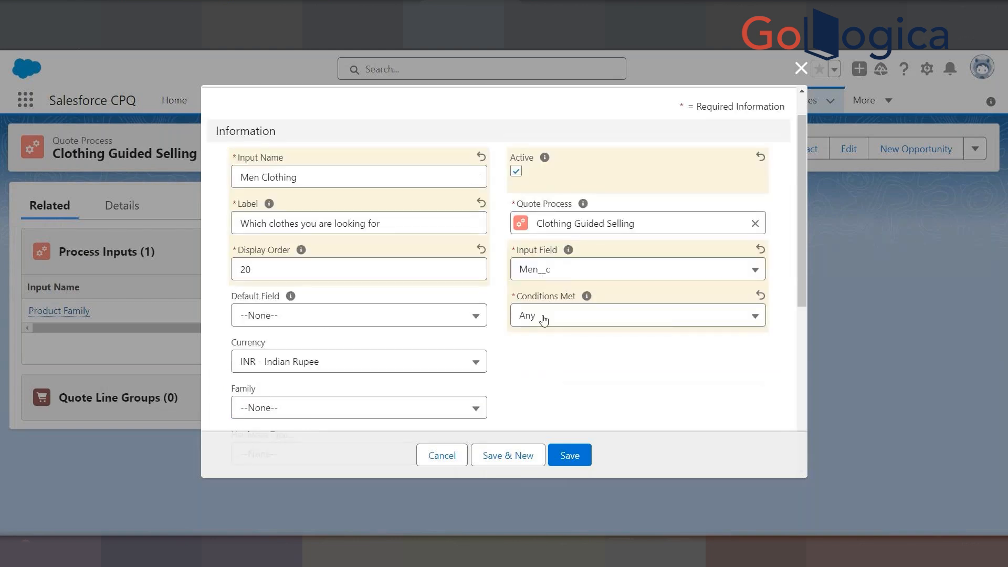
{"action": "left_click", "coordinate": [560, 268]}
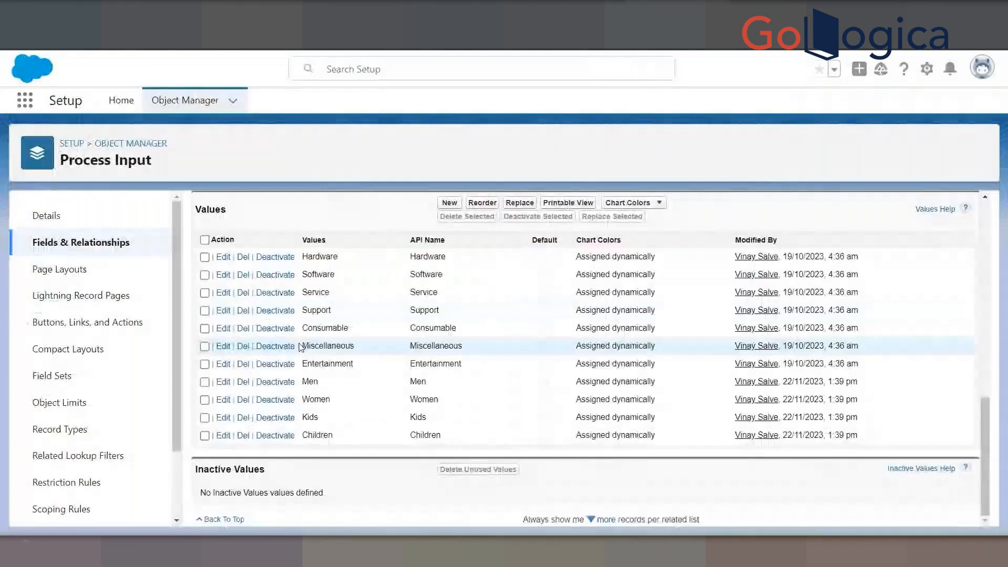
Examine the definition of the Process Input object's Family field in Setup
{"action": "scroll", "coordinate": [344, 310], "scroll_direction": "up", "scroll_amount": 10}
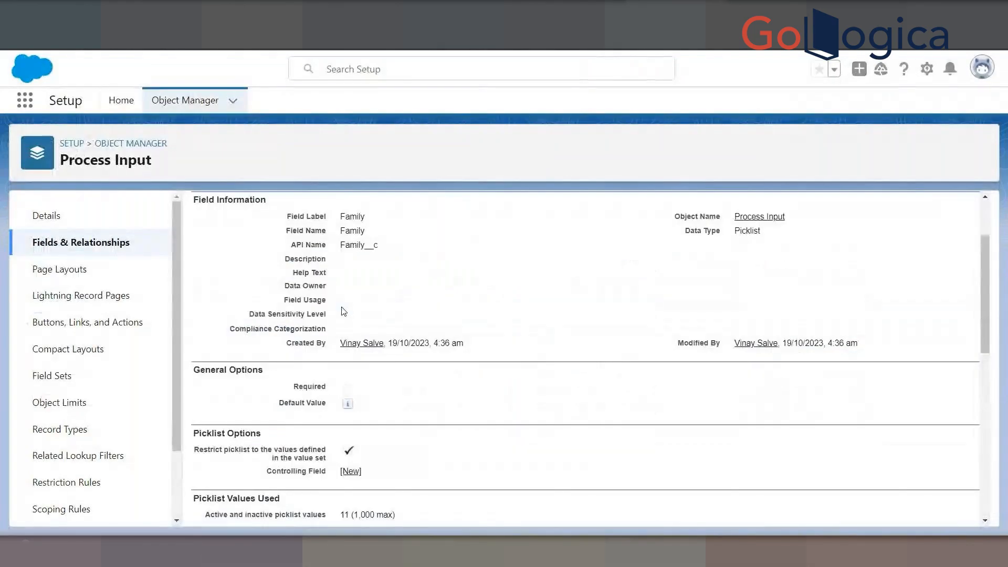
{"action": "scroll", "coordinate": [344, 311], "scroll_direction": "down", "scroll_amount": 2}
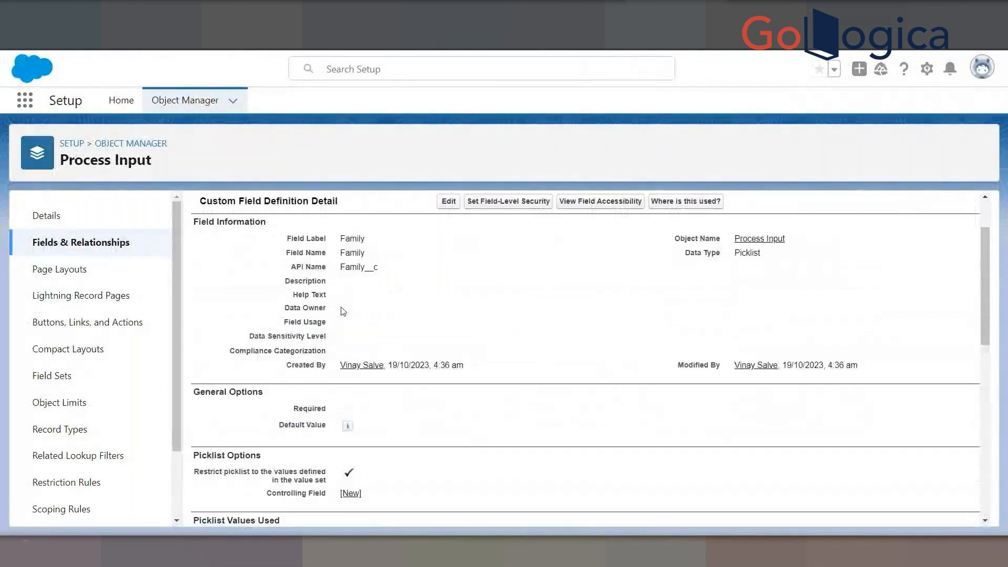
{"action": "scroll", "coordinate": [273, 273], "scroll_direction": "up", "scroll_amount": 2}
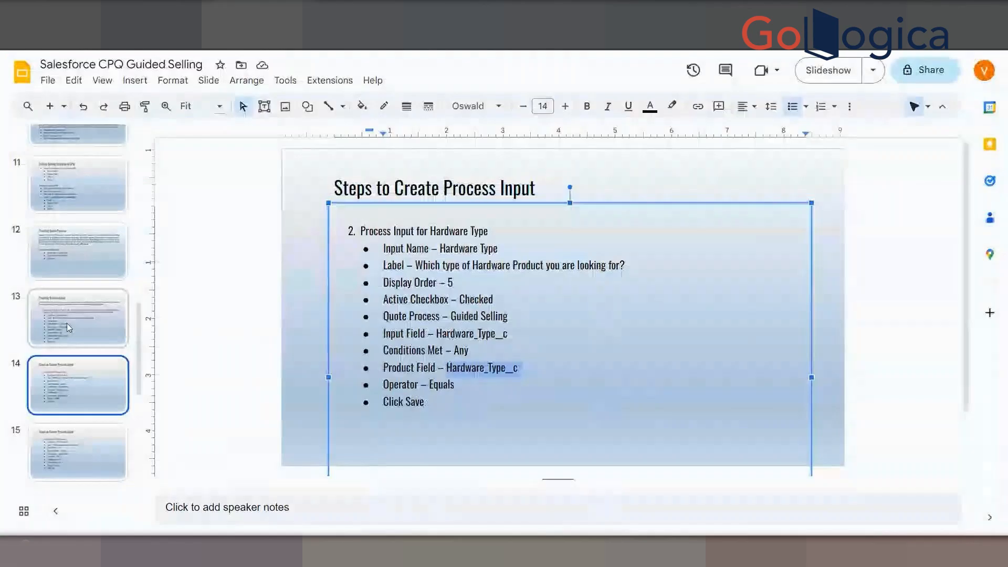
Review slides 9 to 13 of the Google Slides guide on guided selling setup, then return to the Men Clothing input's Product Filter section in Salesforce
{"action": "left_click", "coordinate": [68, 322]}
{"action": "left_click", "coordinate": [85, 255]}
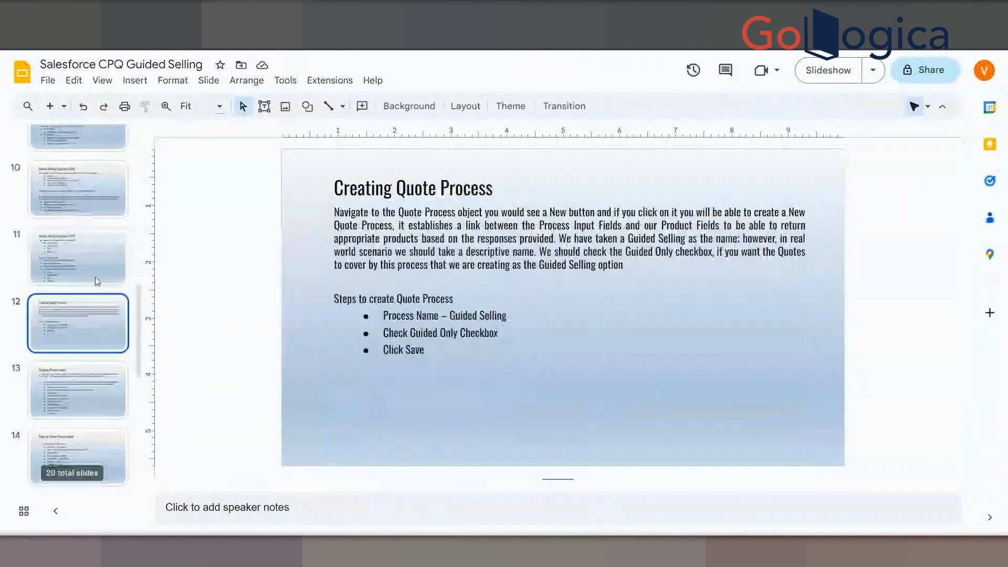
{"action": "left_click", "coordinate": [97, 281]}
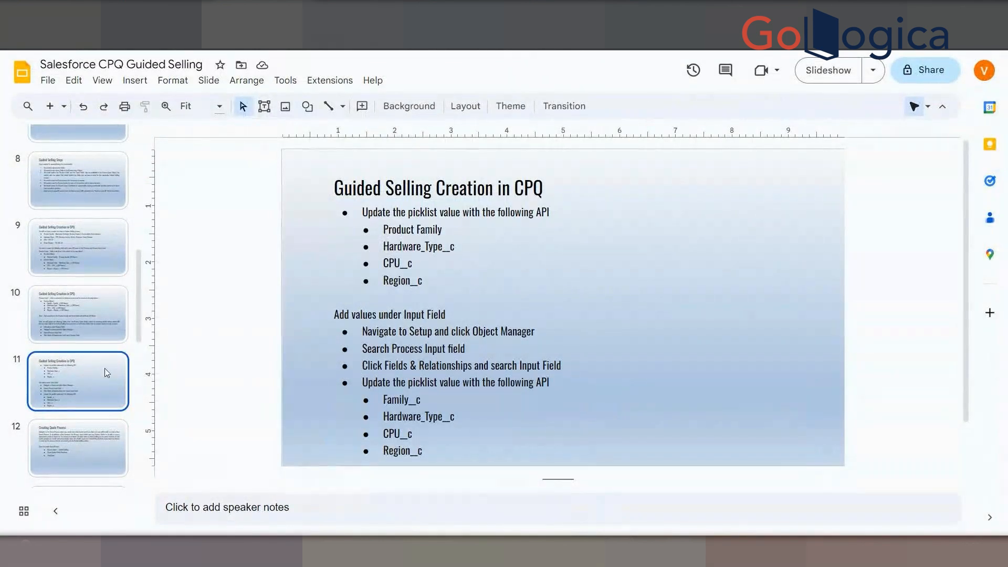
{"action": "left_click", "coordinate": [83, 313]}
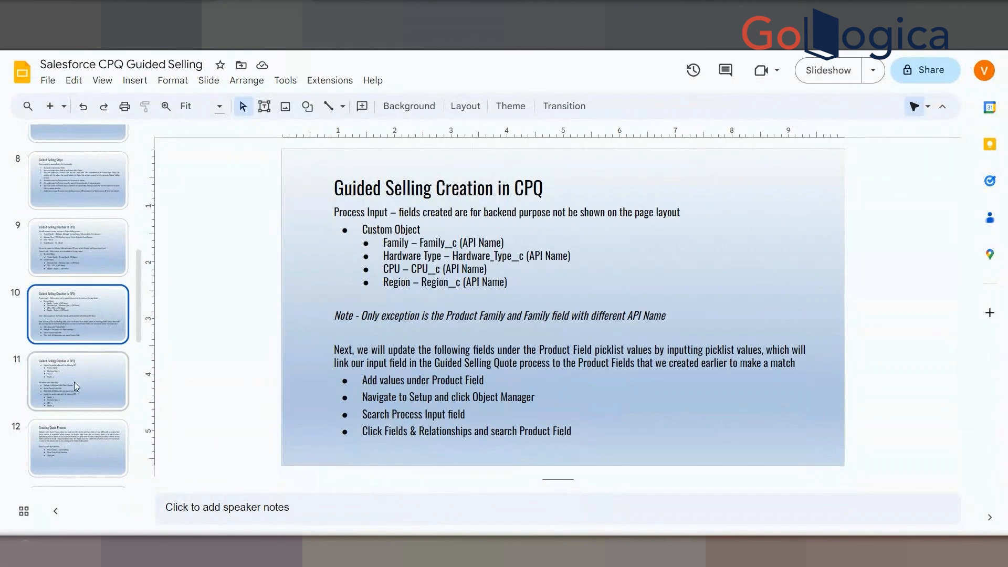
{"action": "left_click", "coordinate": [94, 247]}
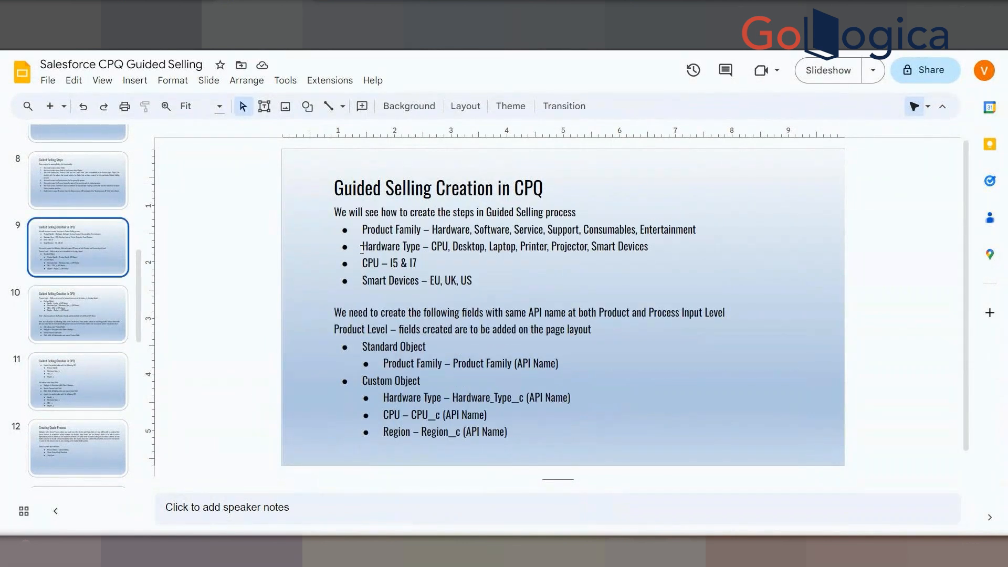
{"action": "left_click", "coordinate": [60, 390]}
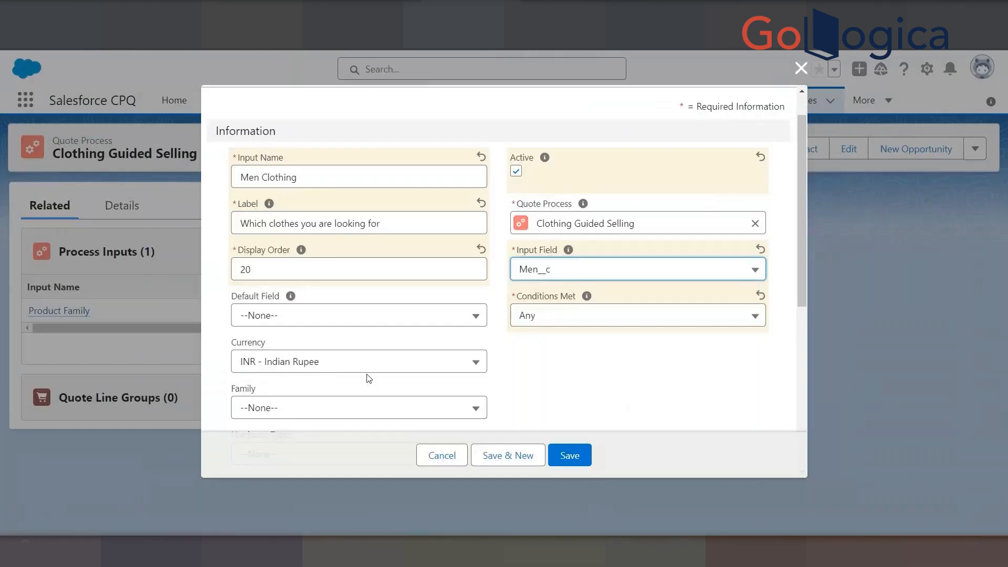
{"action": "scroll", "coordinate": [341, 384], "scroll_direction": "down", "scroll_amount": 6}
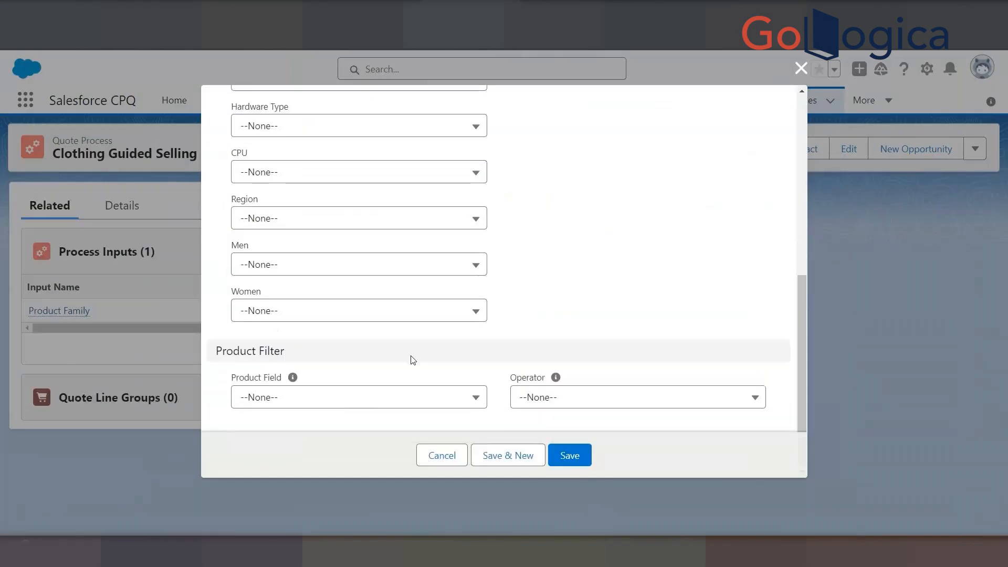
Set the Men Clothing input's product filter to Product_Family_Type__c with the equals operator and save the process input
{"action": "left_click", "coordinate": [383, 397]}
{"action": "left_click", "coordinate": [292, 320]}
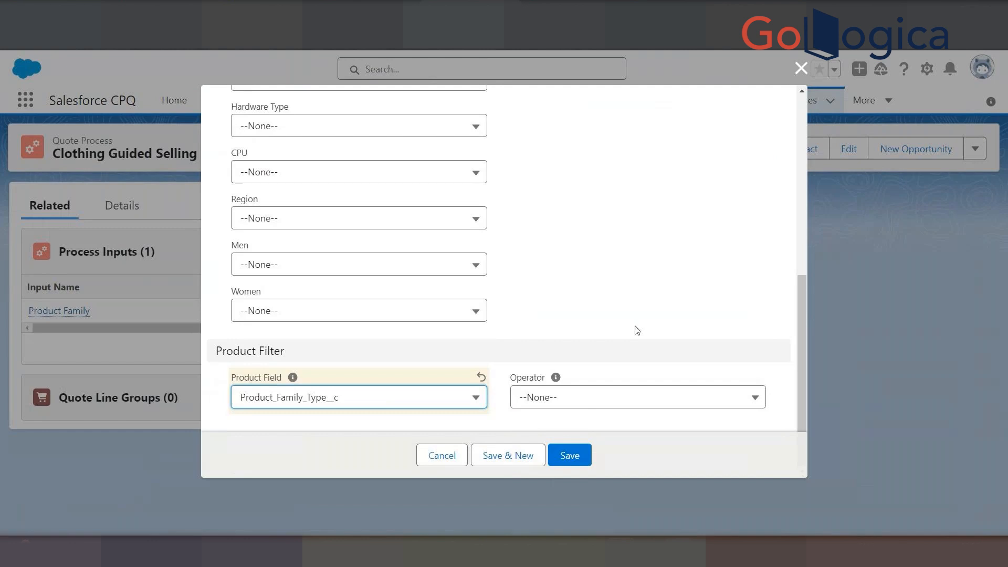
{"action": "left_click", "coordinate": [580, 403]}
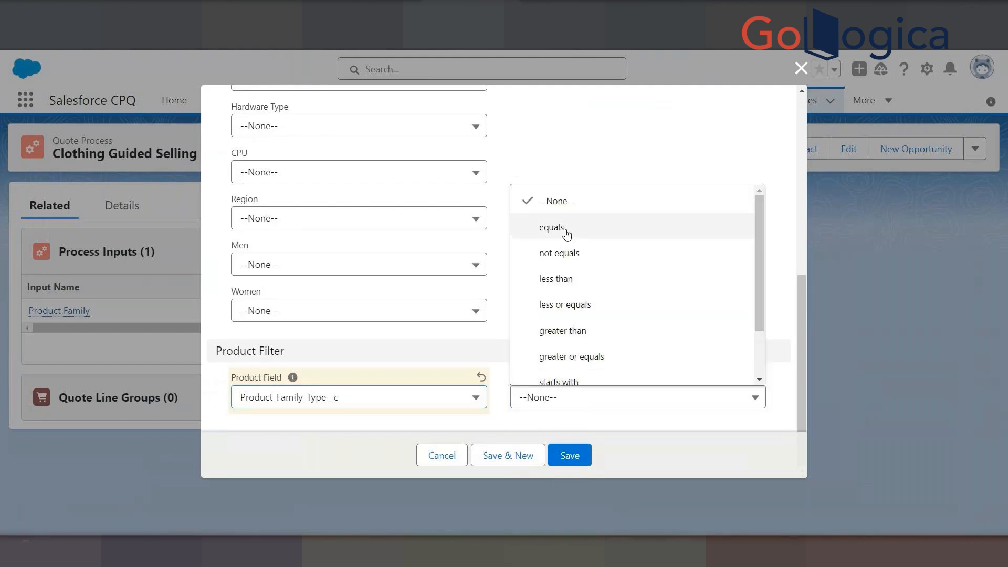
{"action": "left_click", "coordinate": [566, 230]}
{"action": "left_click", "coordinate": [569, 454]}
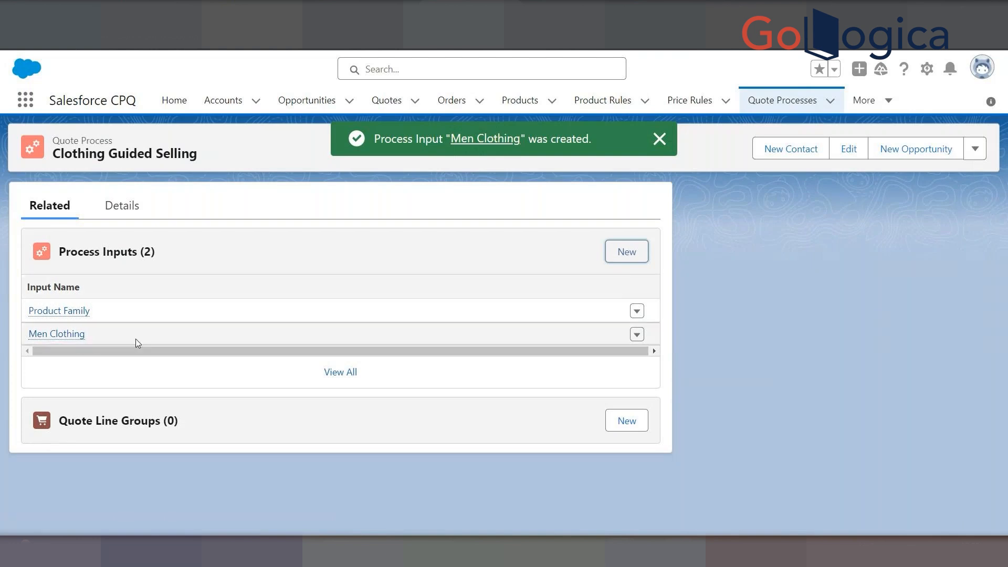
Open the Product Family process input for editing, examine its product filter field options, and close it without saving
{"action": "mouse_move", "coordinate": [78, 312]}
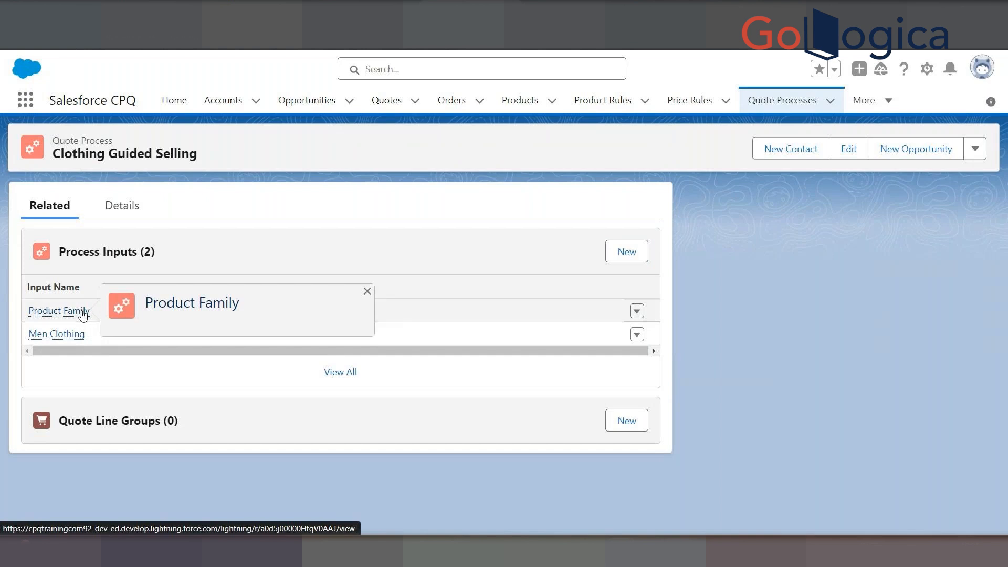
{"action": "right_click", "coordinate": [83, 314]}
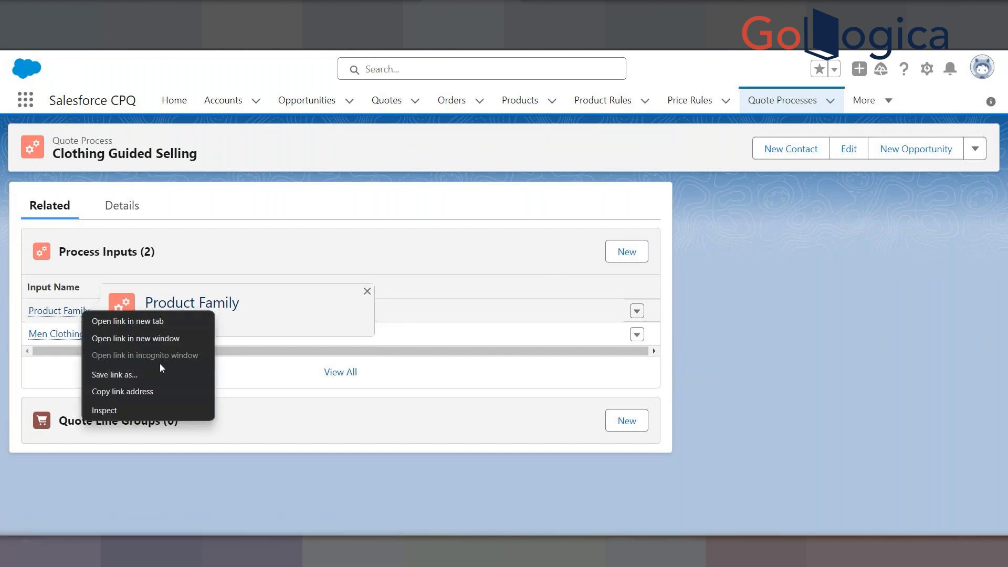
{"action": "left_click", "coordinate": [637, 311]}
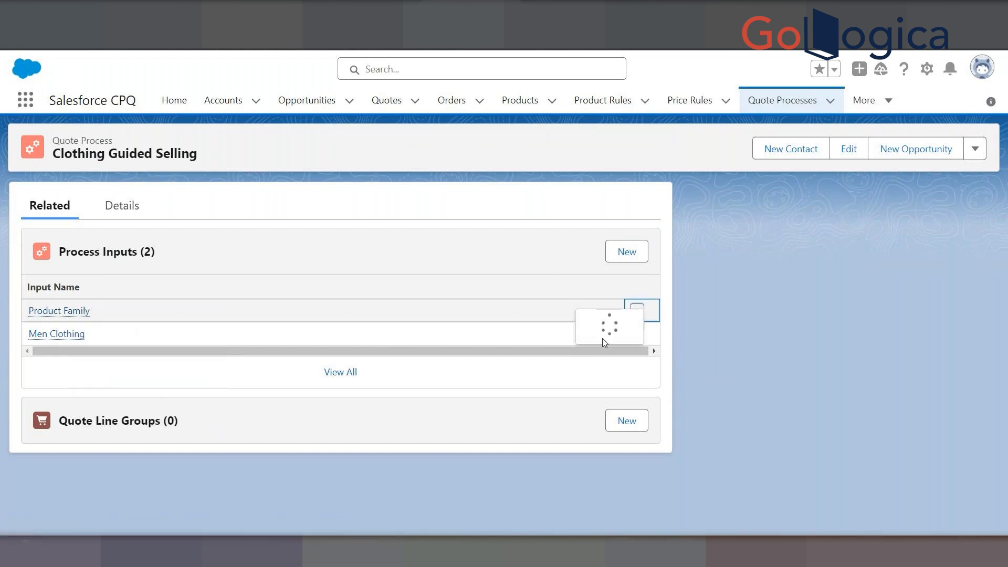
{"action": "left_click", "coordinate": [609, 300]}
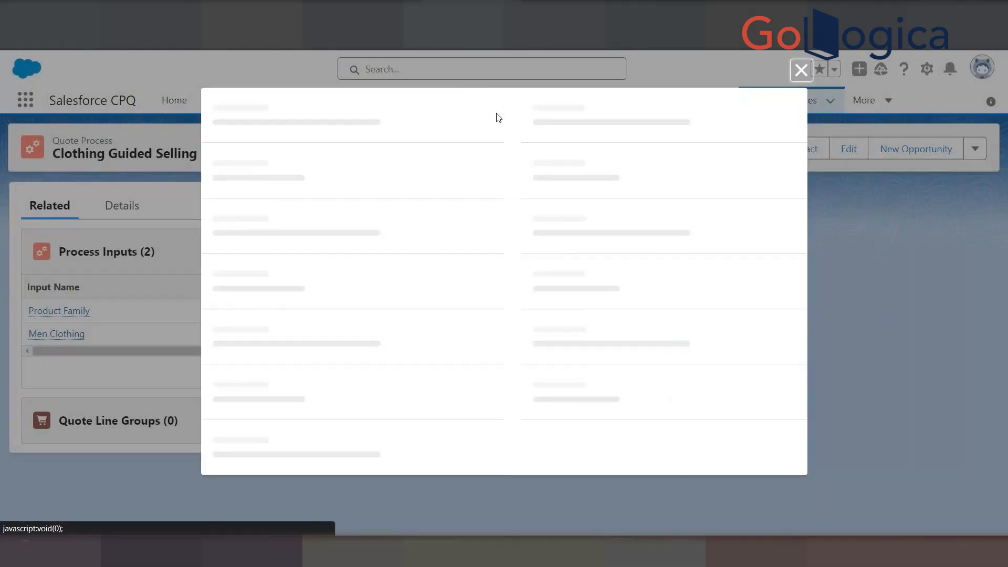
{"action": "scroll", "coordinate": [514, 351], "scroll_direction": "down", "scroll_amount": 5}
{"action": "scroll", "coordinate": [513, 352], "scroll_direction": "down", "scroll_amount": 3}
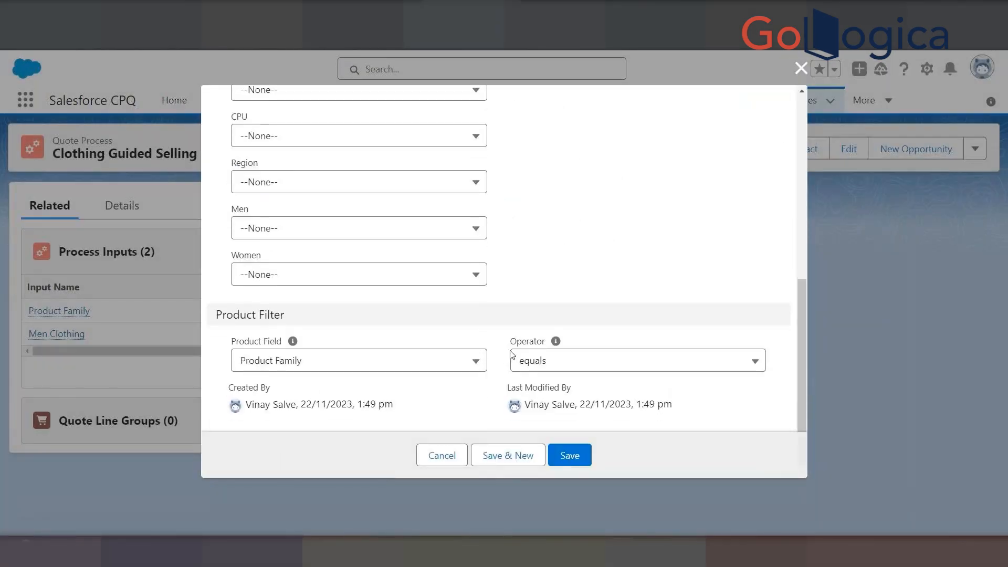
{"action": "left_click", "coordinate": [412, 363]}
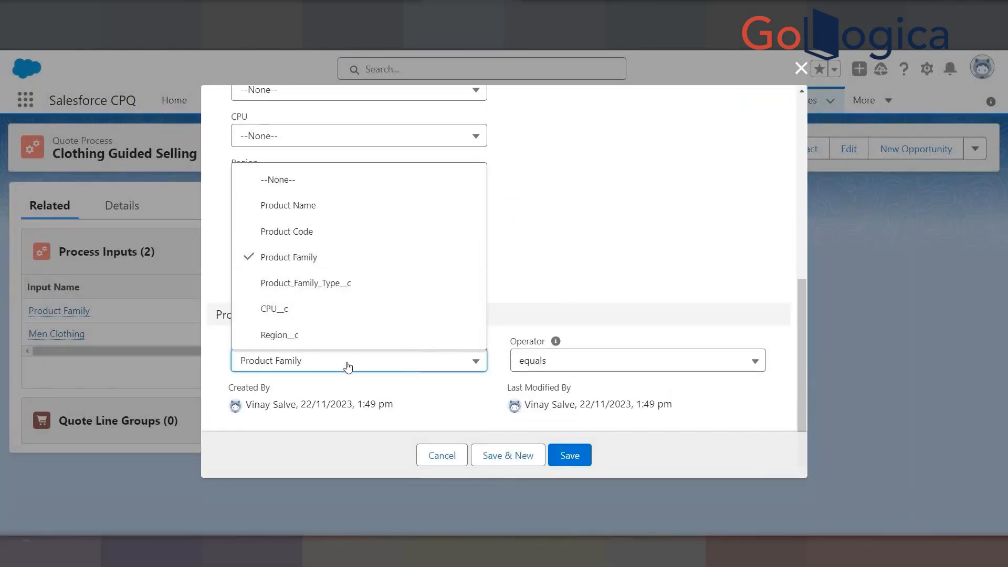
{"action": "left_click", "coordinate": [581, 229]}
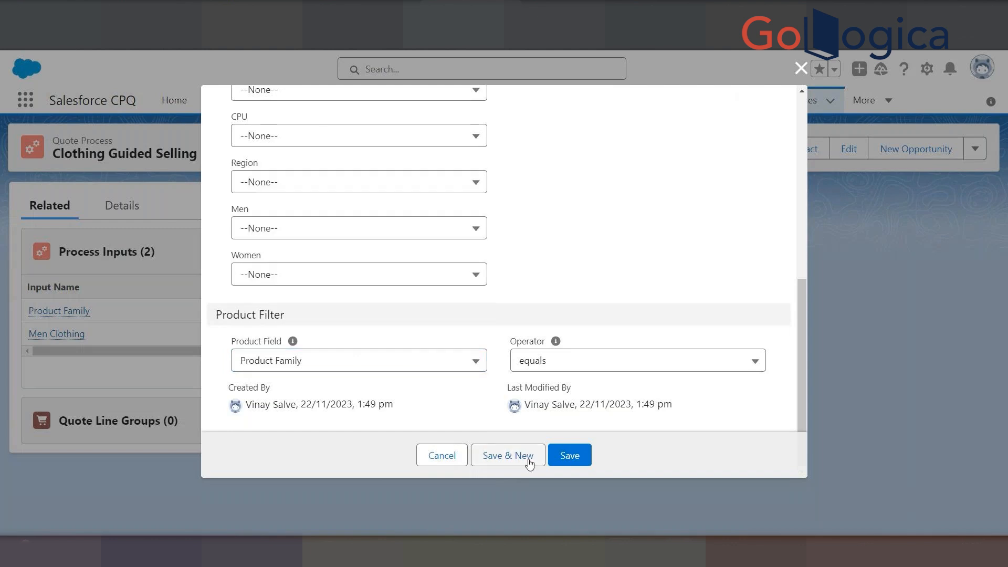
{"action": "left_click", "coordinate": [462, 457]}
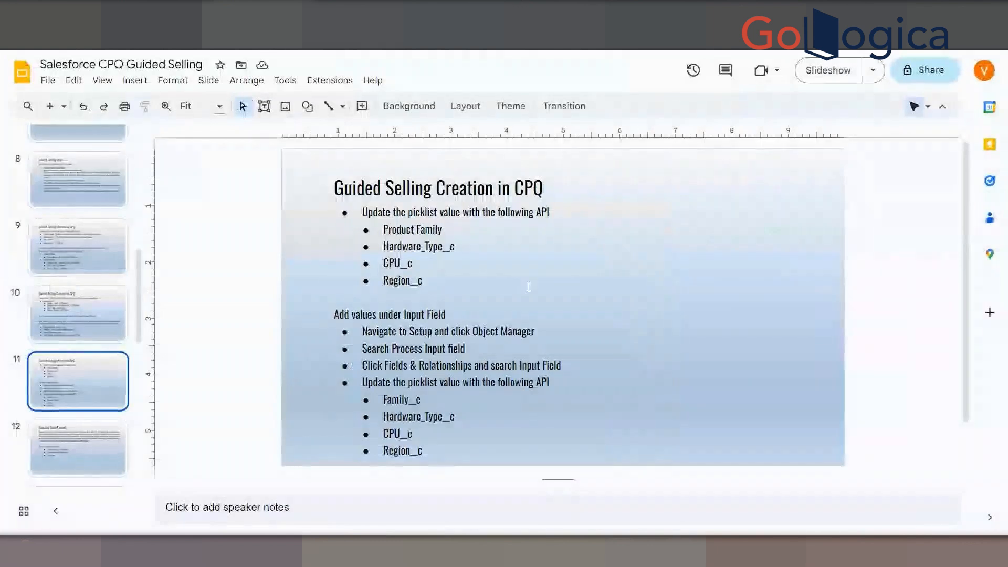
Review the API names for the product field and input field picklists in the Salesforce CPQ Guided Selling slides
{"action": "left_click", "coordinate": [529, 287]}
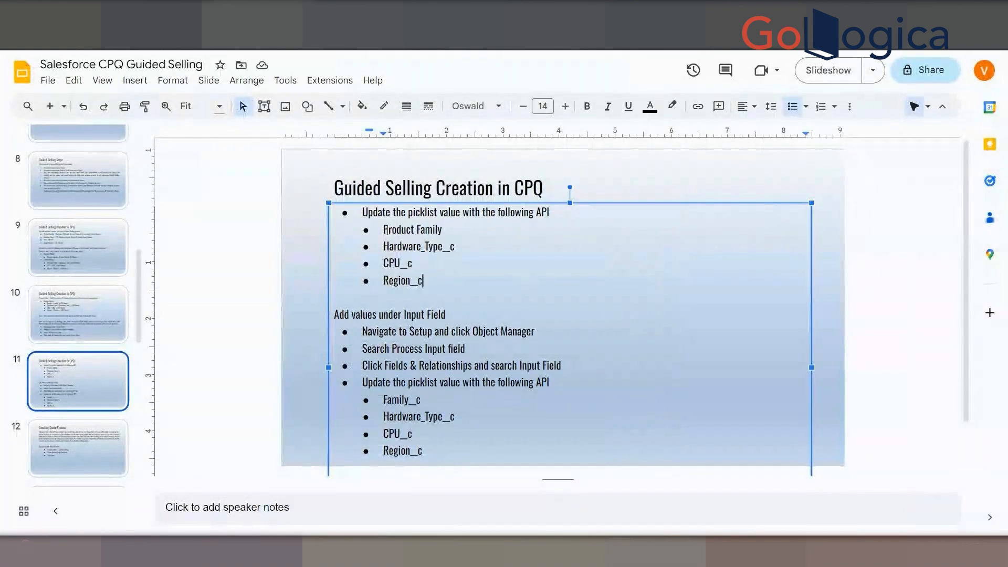
{"action": "left_click_drag", "start_coordinate": [387, 231], "coordinate": [444, 231]}
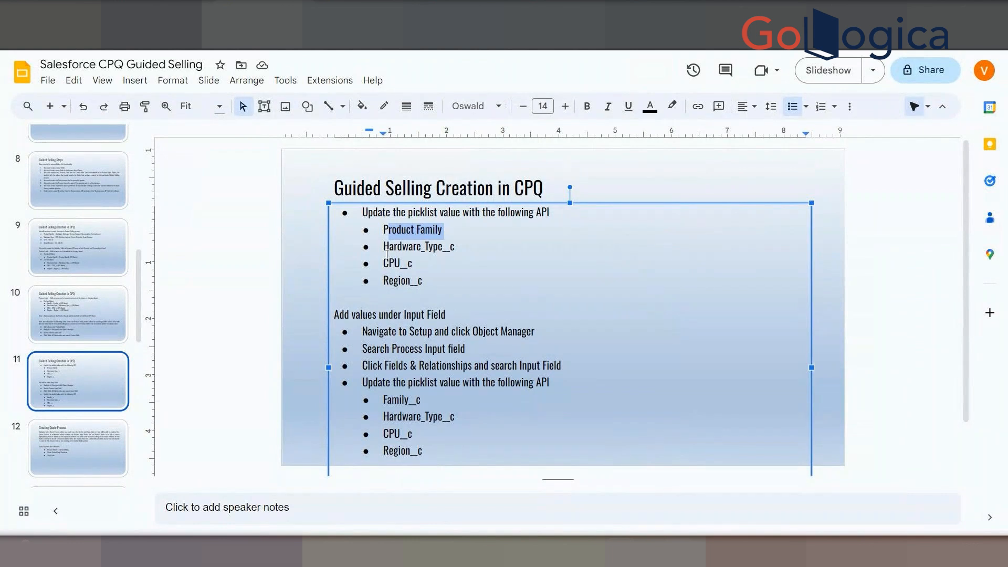
{"action": "double_click", "coordinate": [447, 230]}
{"action": "double_click", "coordinate": [457, 247]}
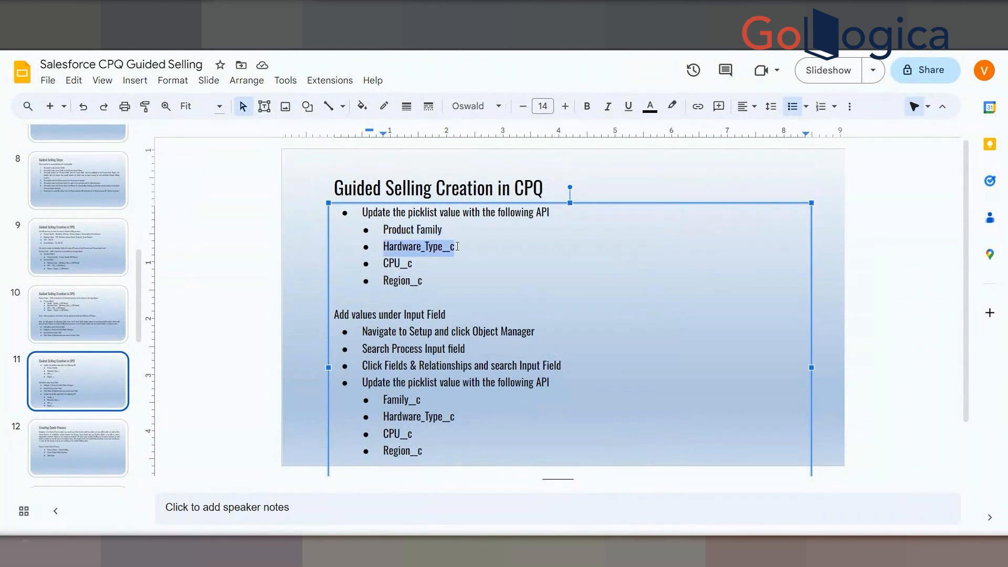
{"action": "left_click_drag", "start_coordinate": [387, 416], "coordinate": [464, 412]}
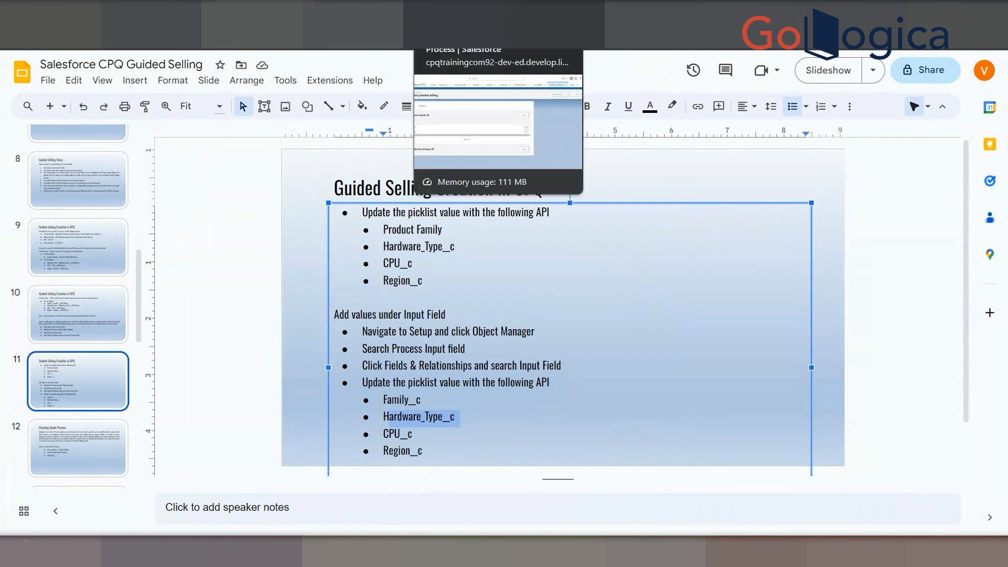
Return to Salesforce and start a new active process input named Women Clothing for the Clothing Guided Selling quote process
{"action": "left_click", "coordinate": [456, 12]}
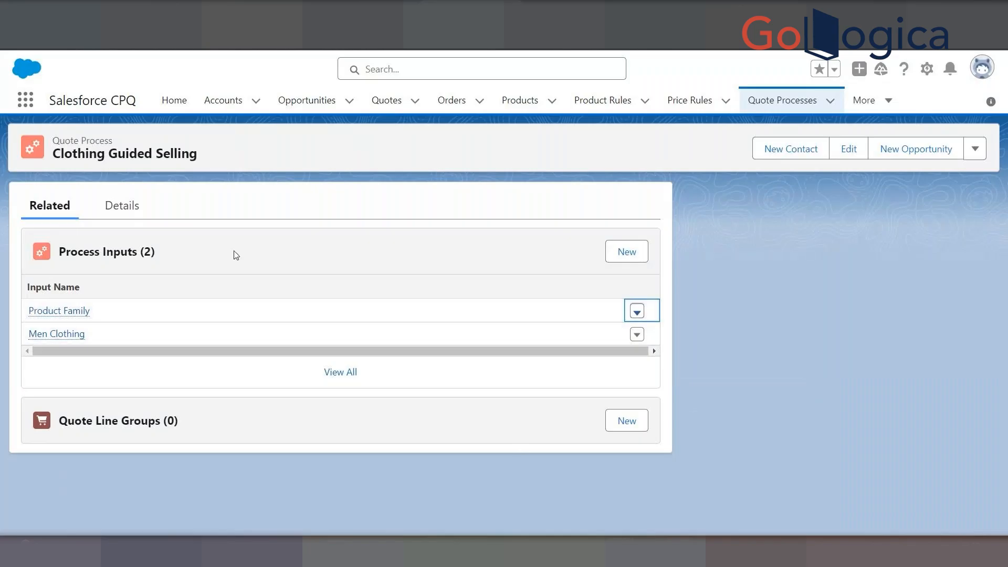
{"action": "left_click", "coordinate": [626, 257]}
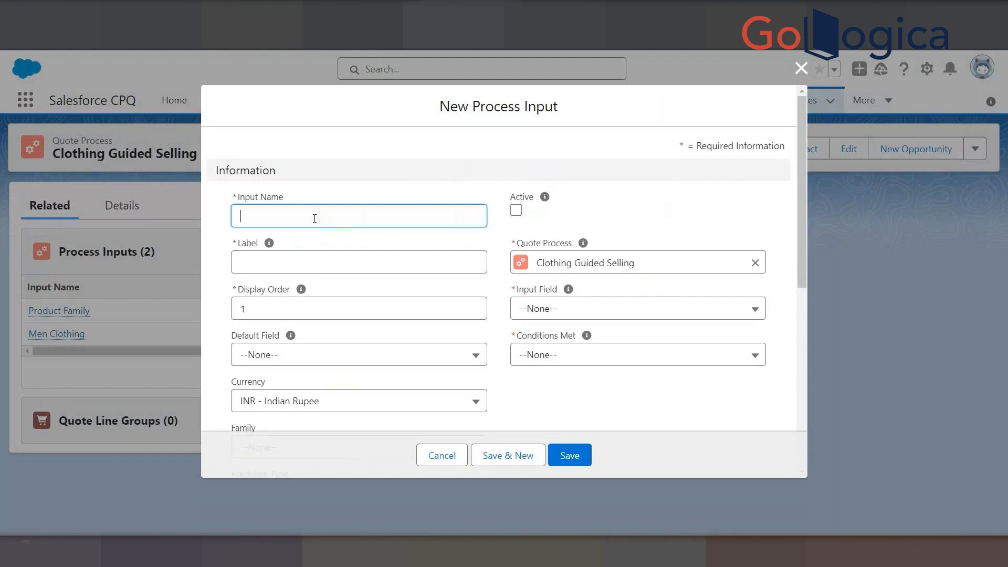
{"action": "type", "text": "Wom"}
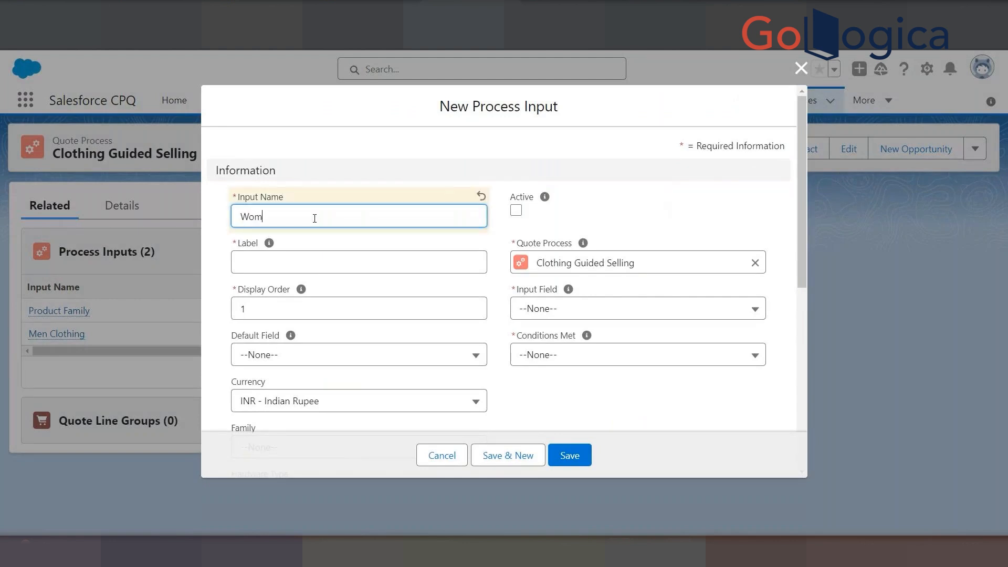
{"action": "type", "text": "en Clothing"}
{"action": "left_click", "coordinate": [516, 210]}
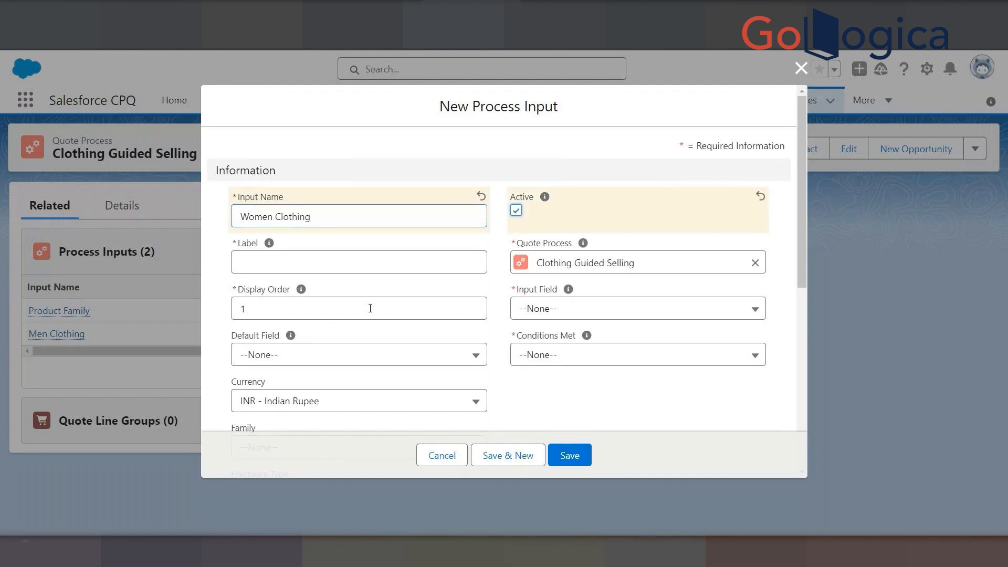
Label the process input "What type of clothes you are looking for?" and set its display order to 30
{"action": "left_click", "coordinate": [367, 261]}
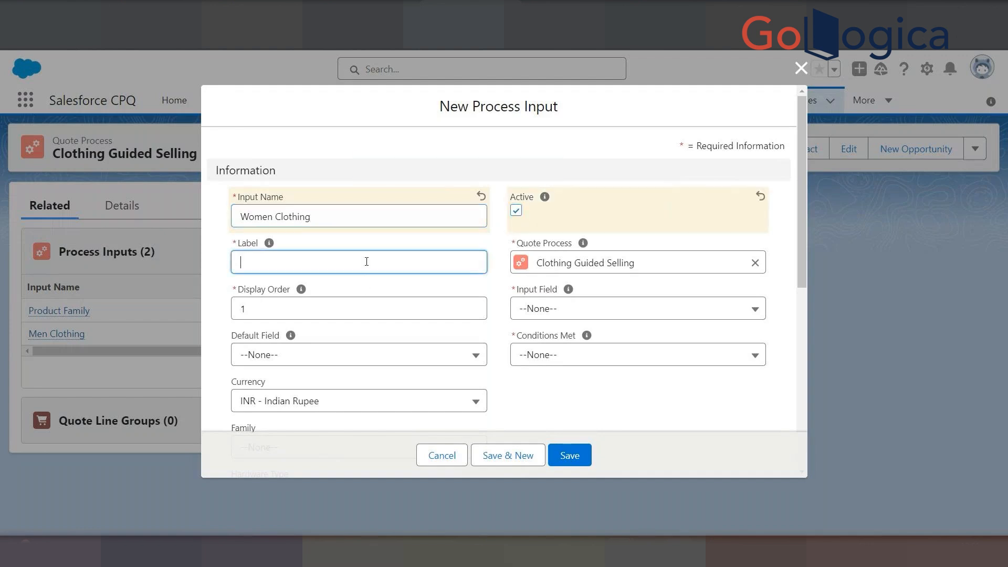
{"action": "type", "text": "What"}
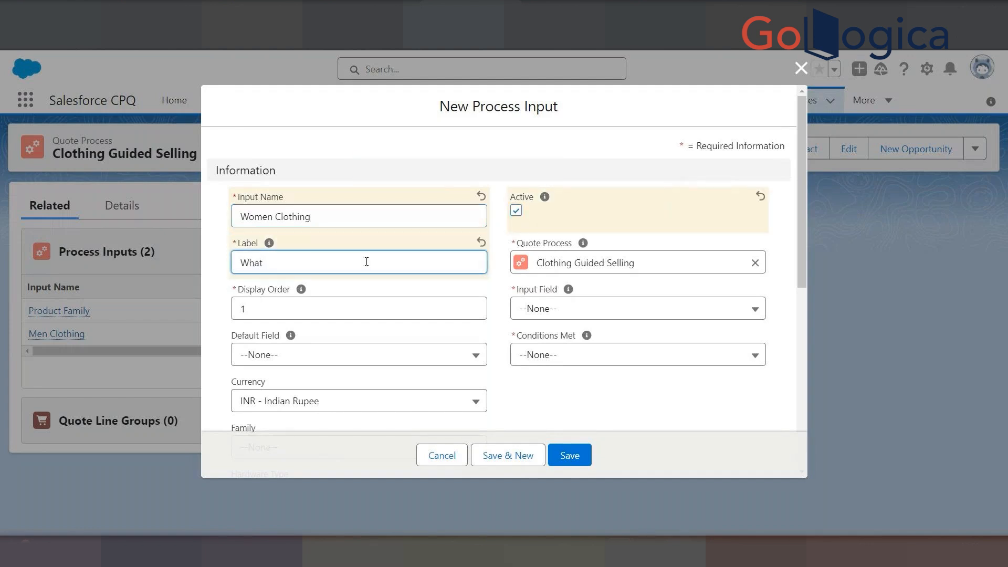
{"action": "type", "text": " type of clothes you are looking for?"}
{"action": "left_click", "coordinate": [312, 312]}
{"action": "key", "text": "BackSpace"}
{"action": "type", "text": "30"}
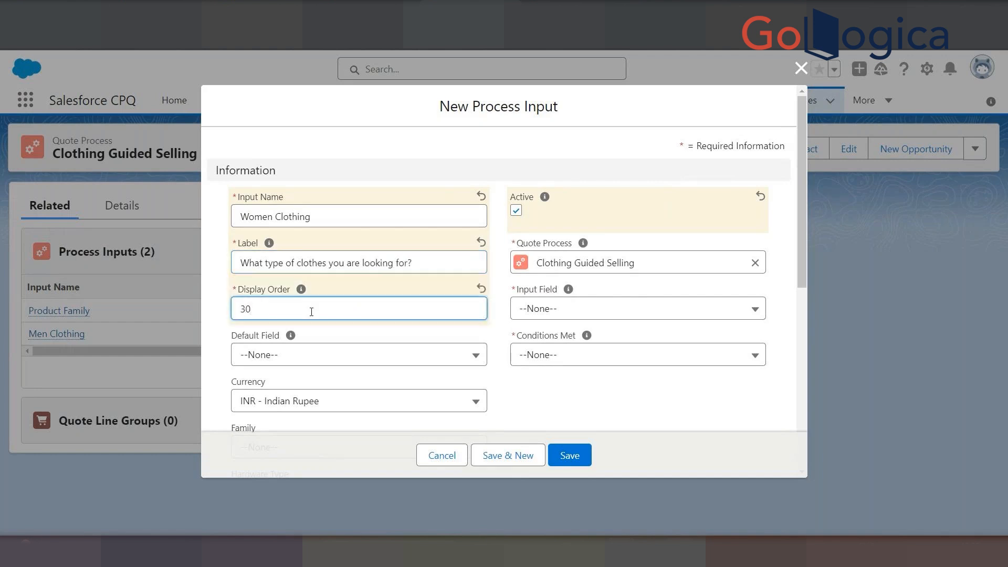
Set the input field to Women__c and the product filter to Product_Family_Type__c with the equals operator
{"action": "left_click", "coordinate": [563, 313]}
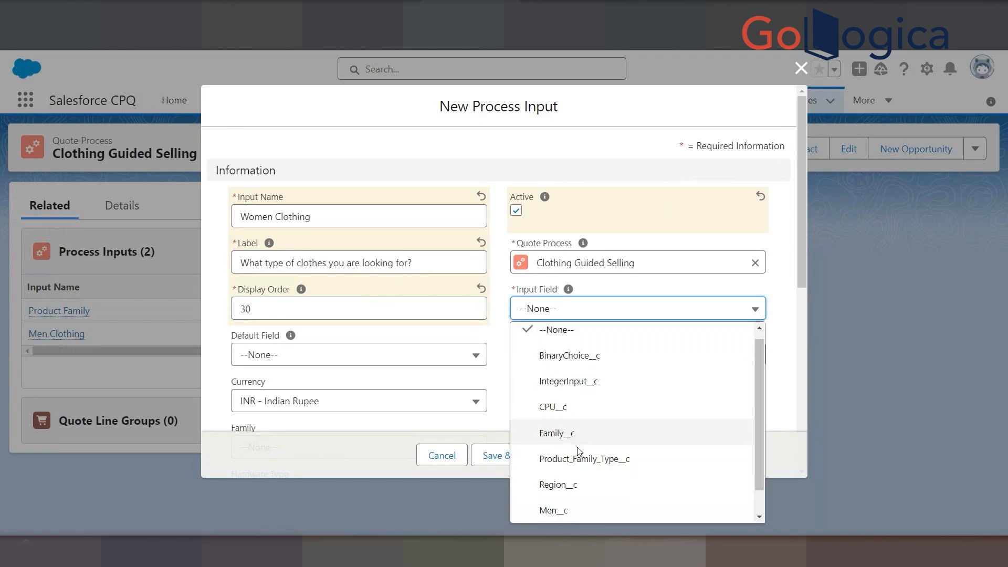
{"action": "scroll", "coordinate": [567, 498], "scroll_direction": "down", "scroll_amount": 1}
{"action": "left_click", "coordinate": [557, 508]}
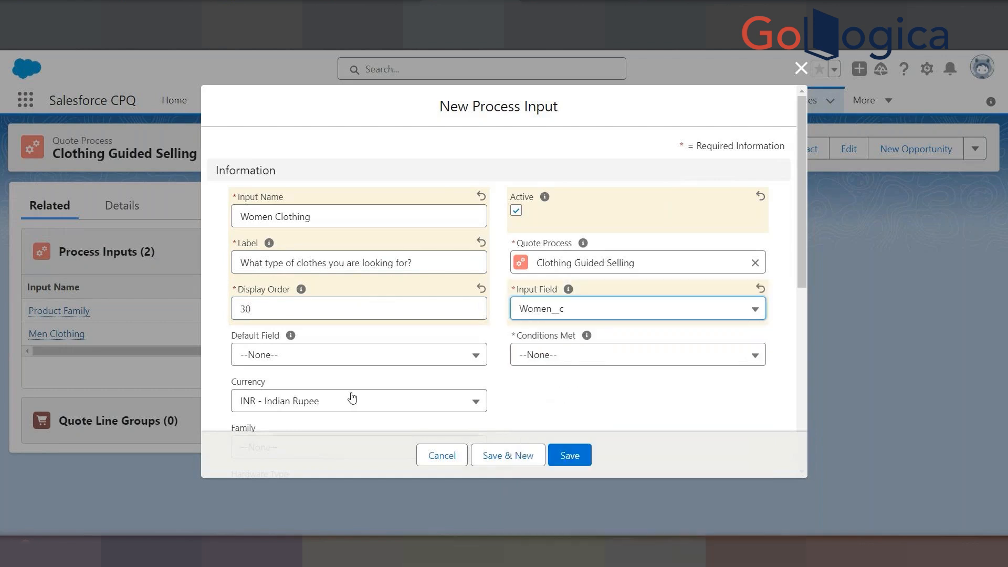
{"action": "scroll", "coordinate": [349, 397], "scroll_direction": "down", "scroll_amount": 7}
{"action": "left_click", "coordinate": [337, 400]}
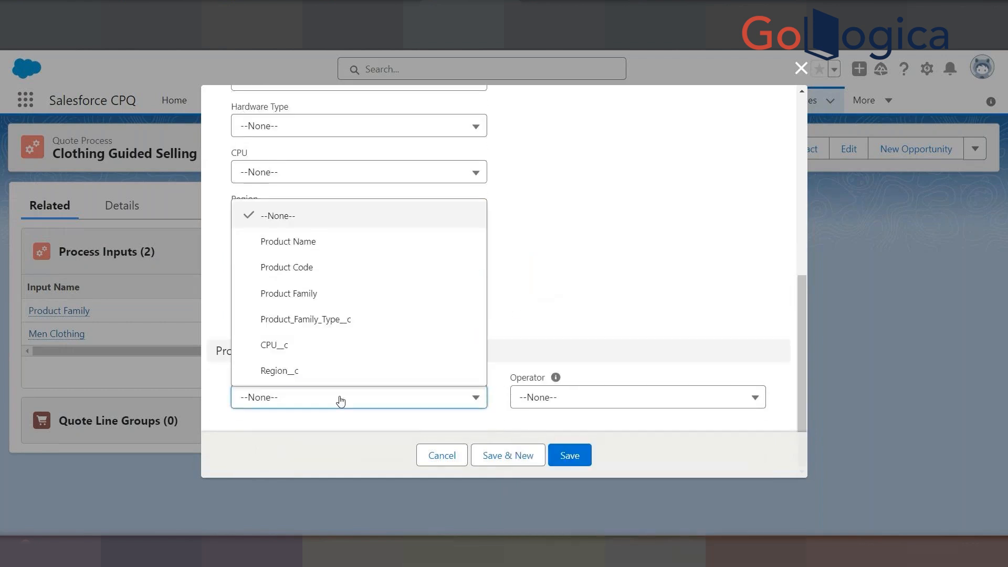
{"action": "left_click", "coordinate": [309, 320]}
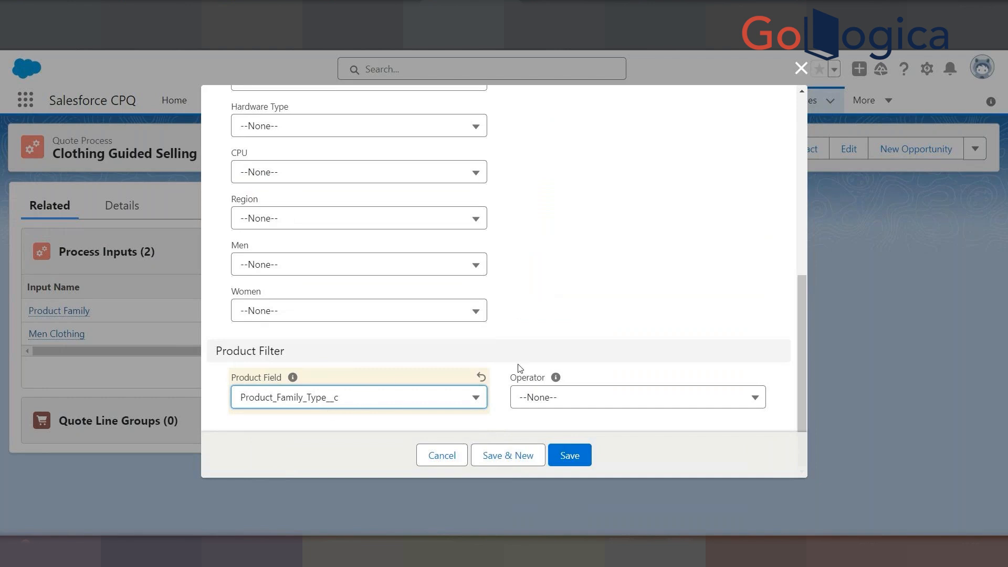
{"action": "left_click", "coordinate": [542, 395]}
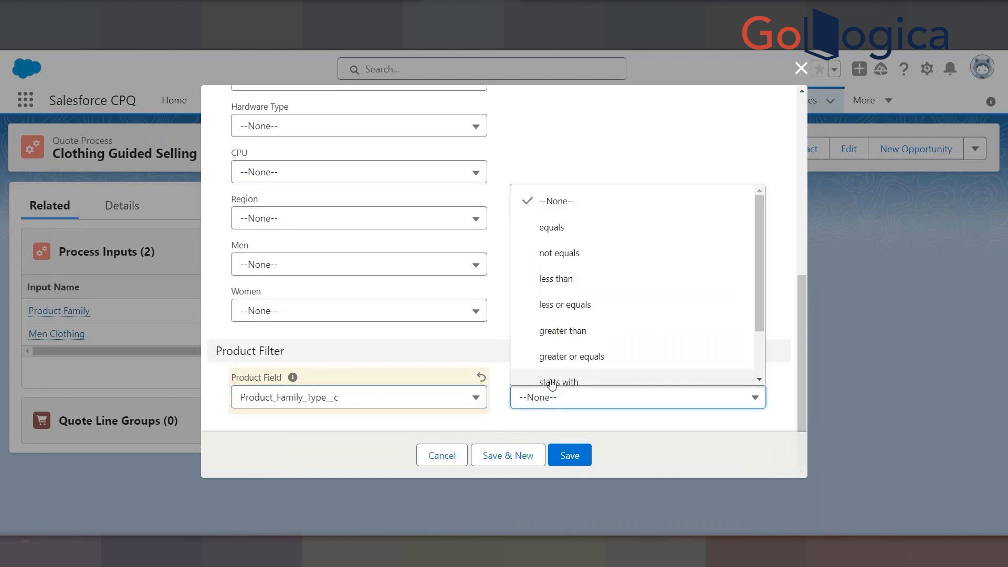
{"action": "left_click", "coordinate": [580, 227]}
Set the required Conditions Met field to Any and save the Women Clothing process input
{"action": "left_click", "coordinate": [571, 456]}
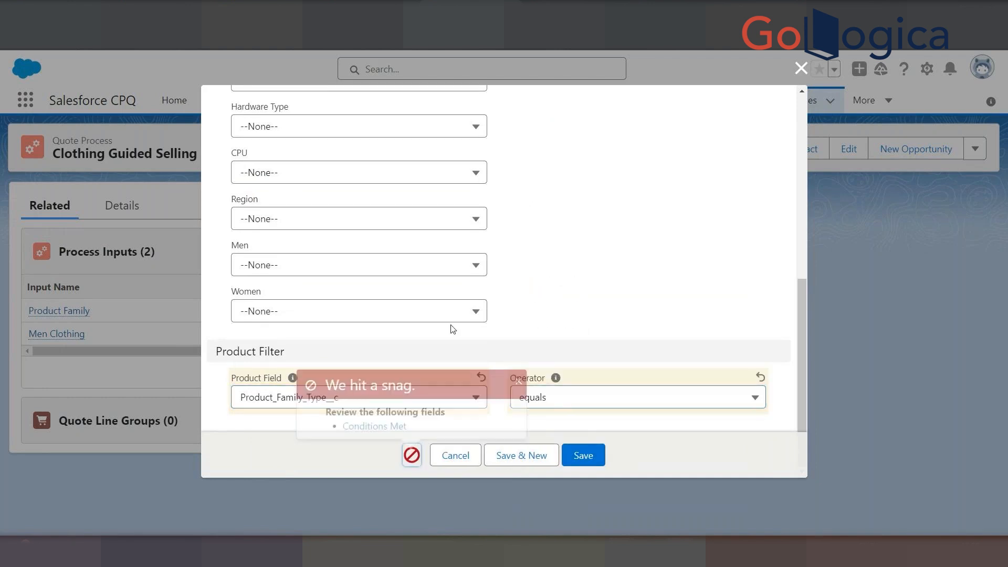
{"action": "left_click", "coordinate": [387, 420]}
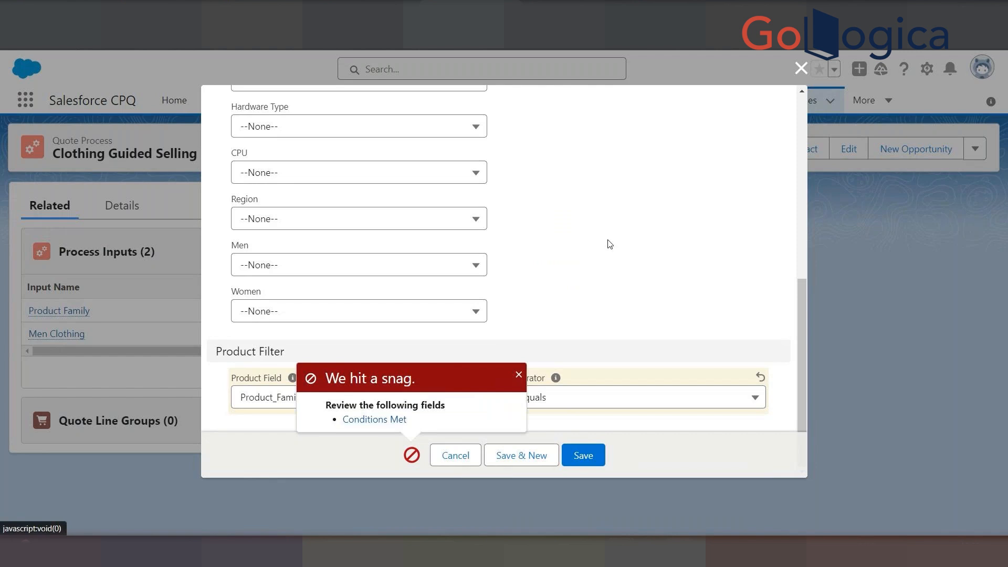
{"action": "left_click", "coordinate": [604, 235]}
{"action": "left_click", "coordinate": [558, 319]}
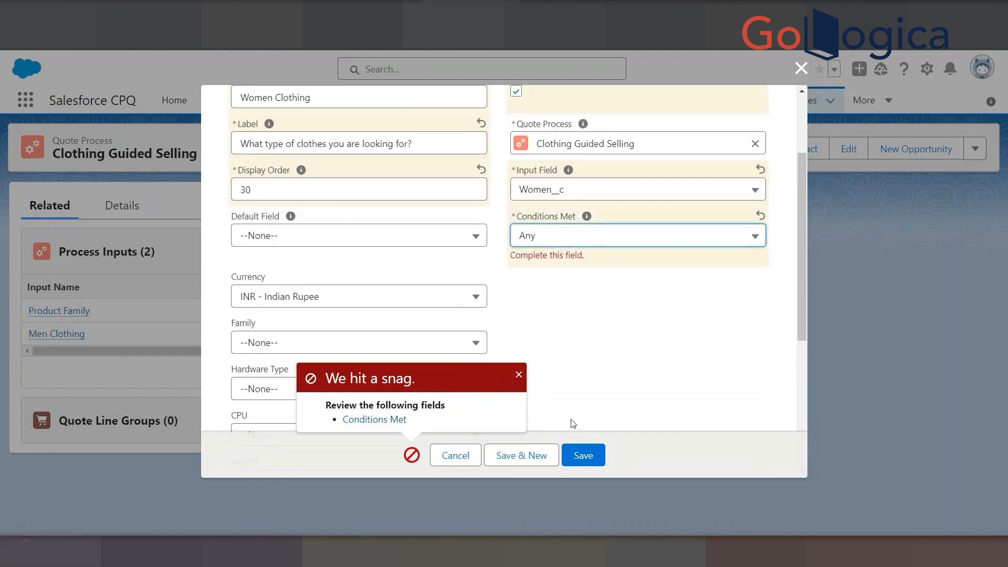
{"action": "left_click", "coordinate": [578, 447]}
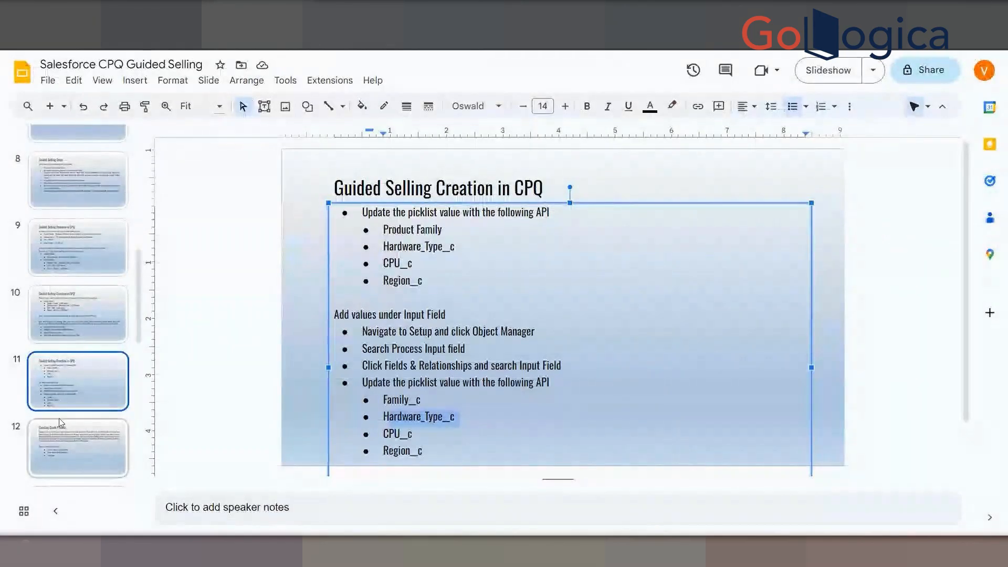
Look through the guided selling slides on creating process inputs, up to the slide on process input conditions
{"action": "left_click", "coordinate": [58, 418]}
{"action": "scroll", "coordinate": [79, 388], "scroll_direction": "down", "scroll_amount": 3}
{"action": "key", "text": "Down"}
{"action": "left_click", "coordinate": [85, 362]}
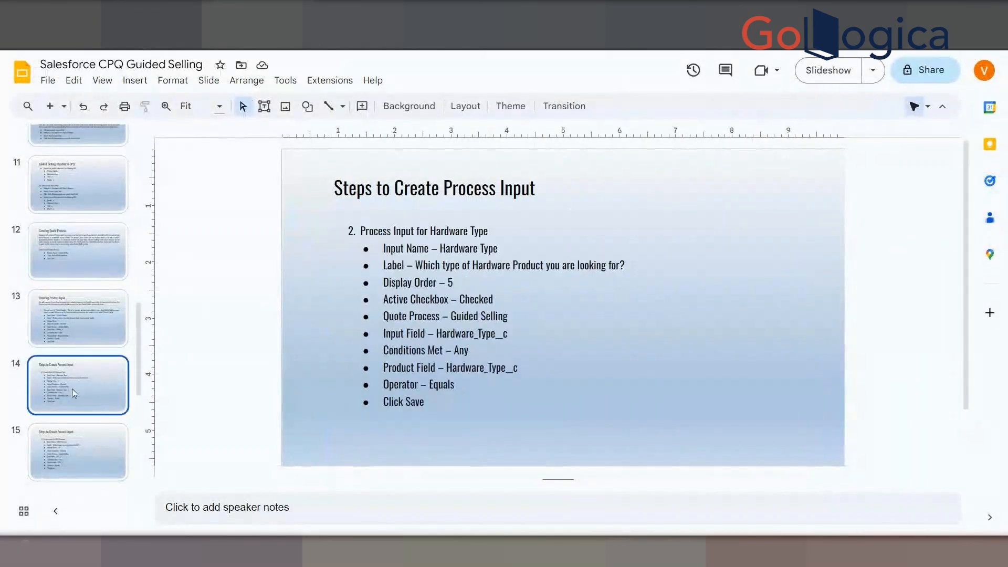
{"action": "left_click", "coordinate": [68, 453]}
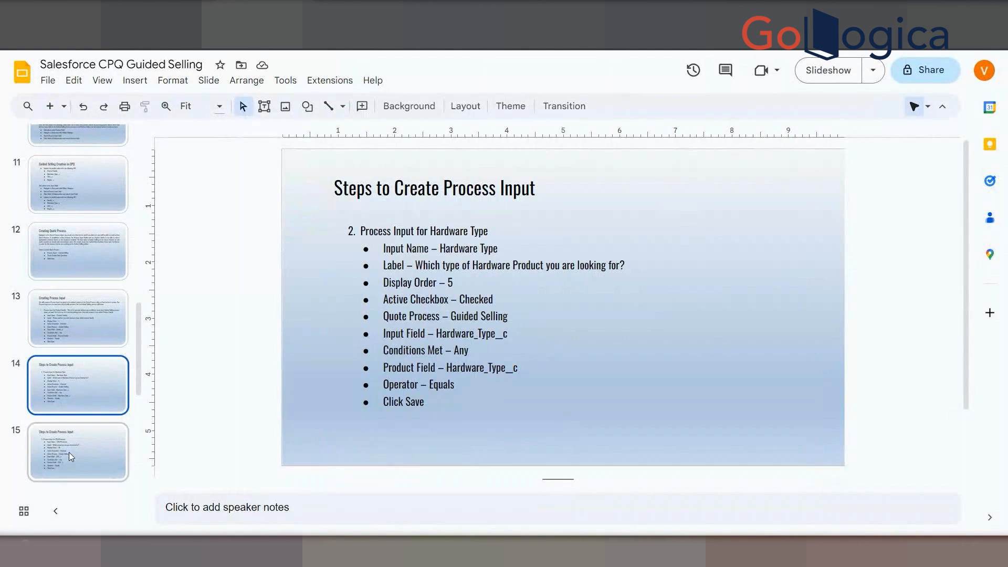
{"action": "scroll", "coordinate": [100, 394], "scroll_direction": "down", "scroll_amount": 5}
{"action": "left_click", "coordinate": [104, 279]}
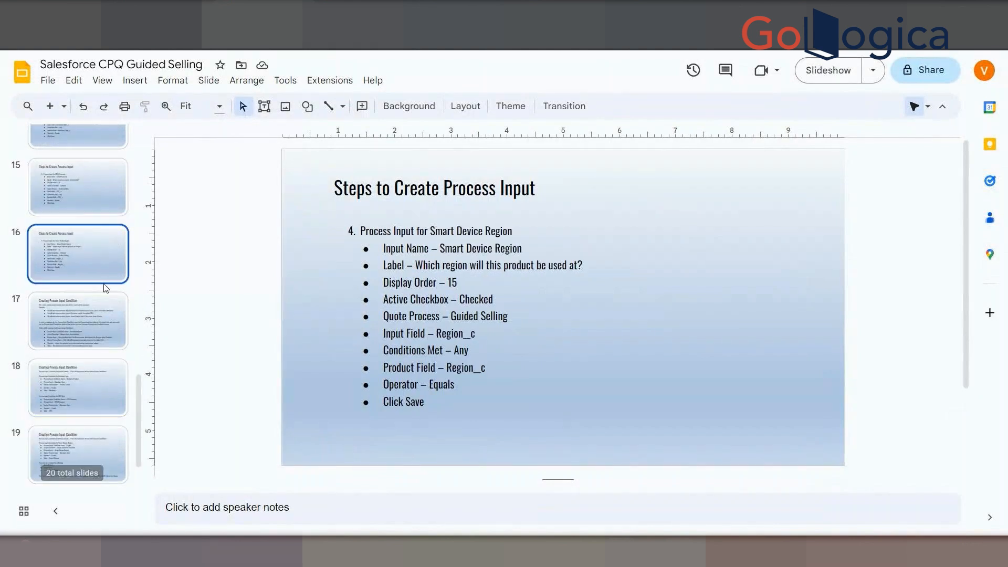
{"action": "left_click", "coordinate": [87, 320]}
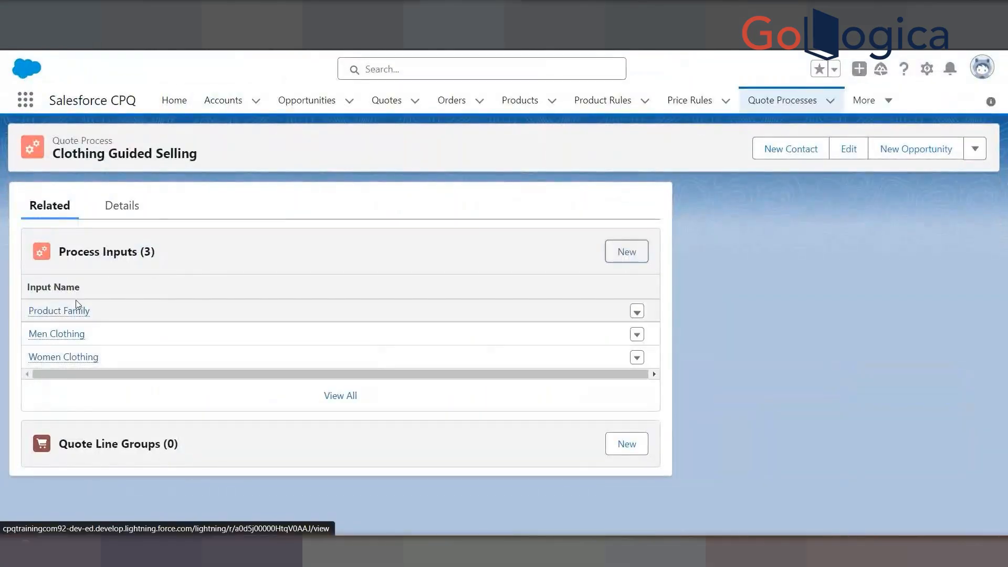
Open the Product Family process input and check its process input conditions and details against the guided selling slide
{"action": "right_click", "coordinate": [75, 315]}
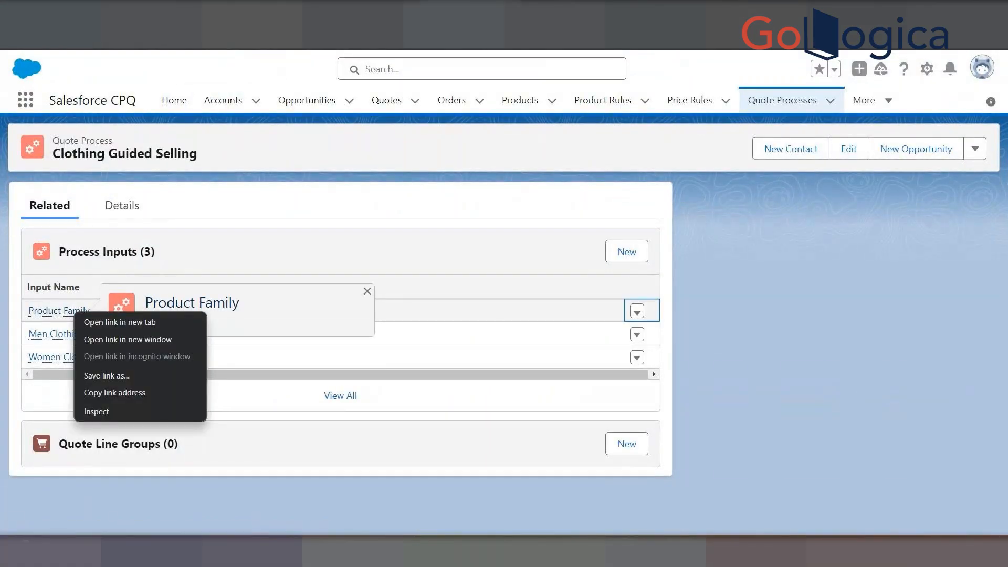
{"action": "key", "text": "Escape"}
{"action": "left_click", "coordinate": [517, 7]}
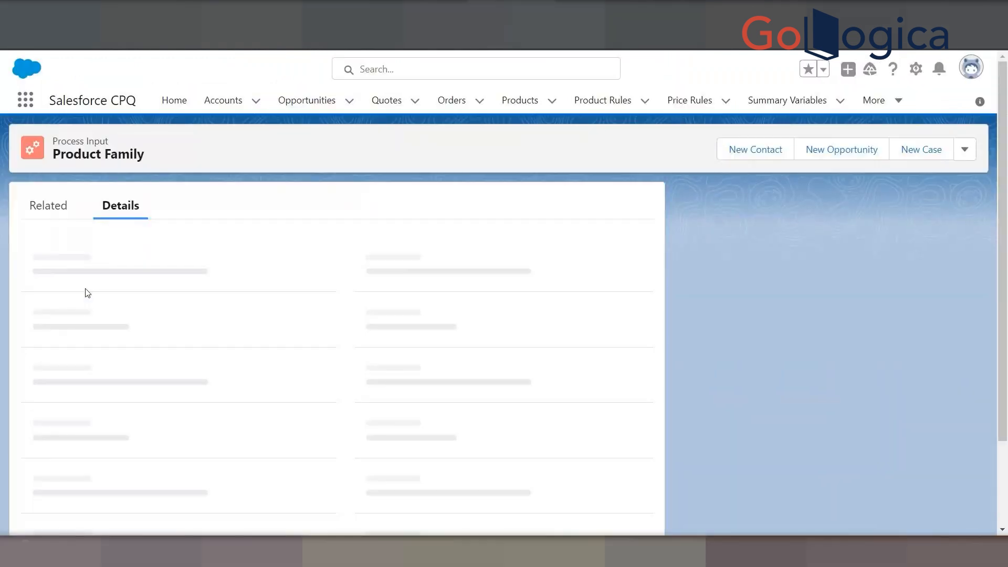
{"action": "left_click", "coordinate": [58, 213]}
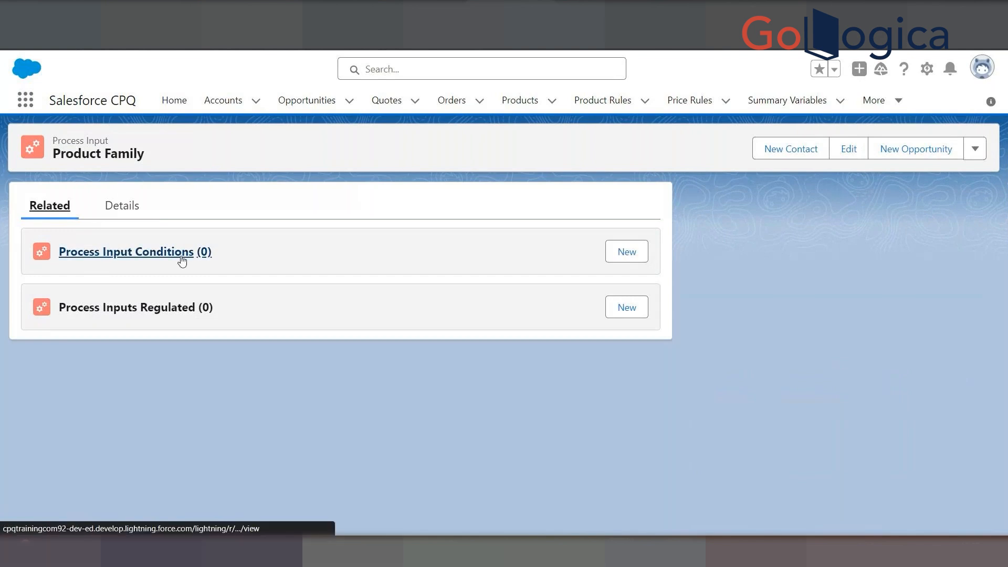
{"action": "left_click", "coordinate": [129, 212]}
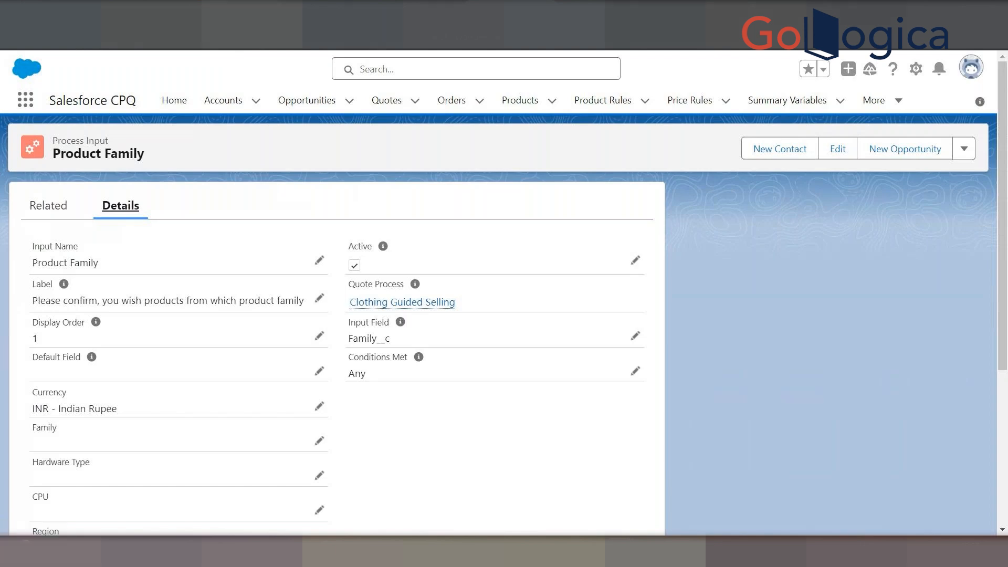
{"action": "key", "text": "ctrl+Tab"}
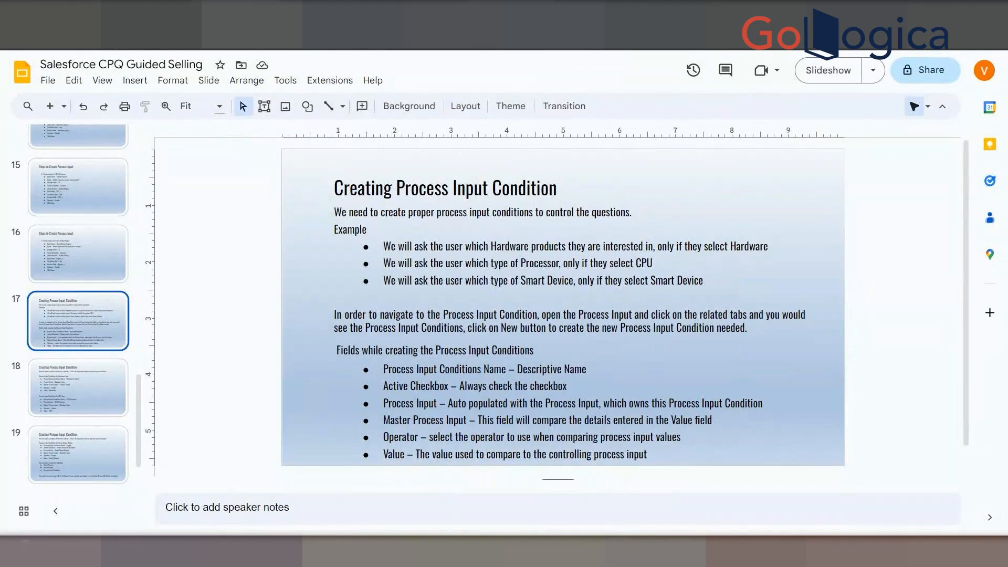
{"action": "key", "text": "ctrl+Tab"}
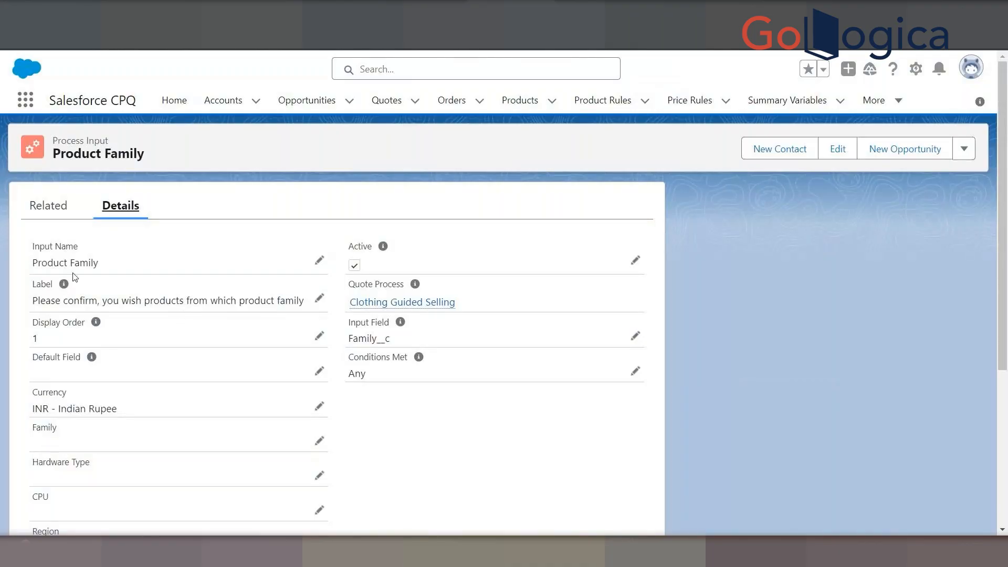
Open the Men Clothing process input from the Clothing Guided Selling quote process and start a new process input condition for it
{"action": "key", "text": "alt+Left"}
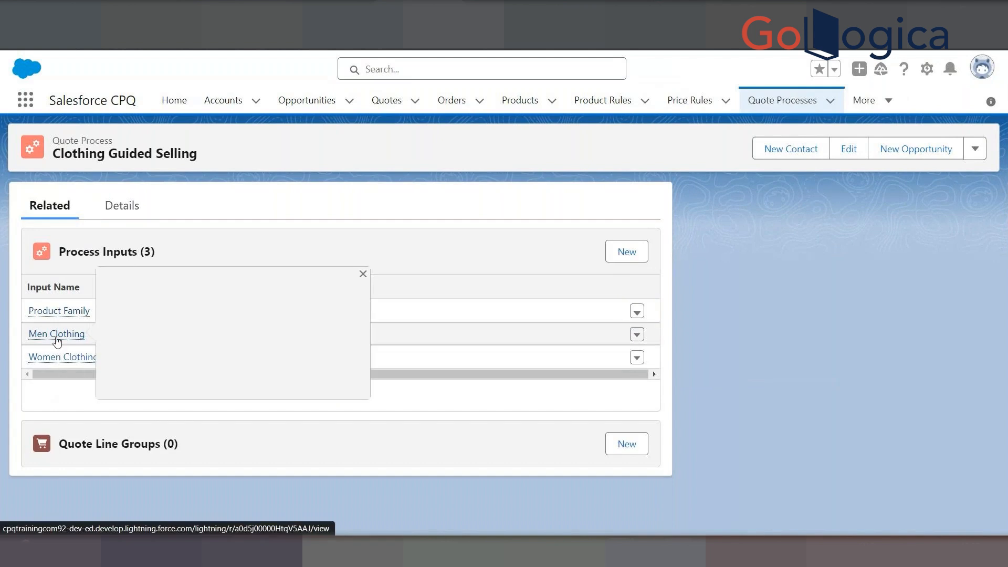
{"action": "right_click", "coordinate": [57, 341]}
{"action": "left_click", "coordinate": [124, 345]}
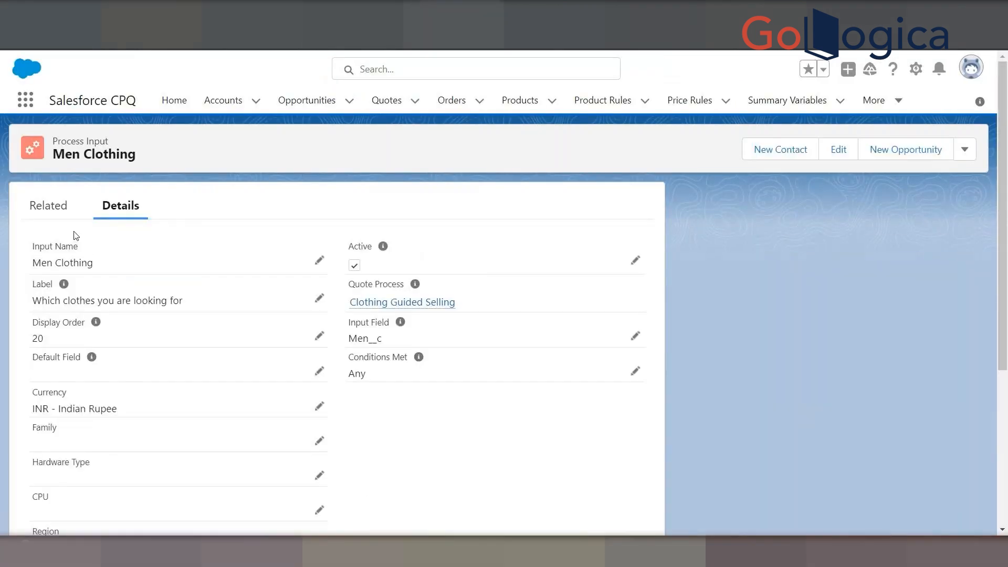
{"action": "left_click", "coordinate": [59, 209]}
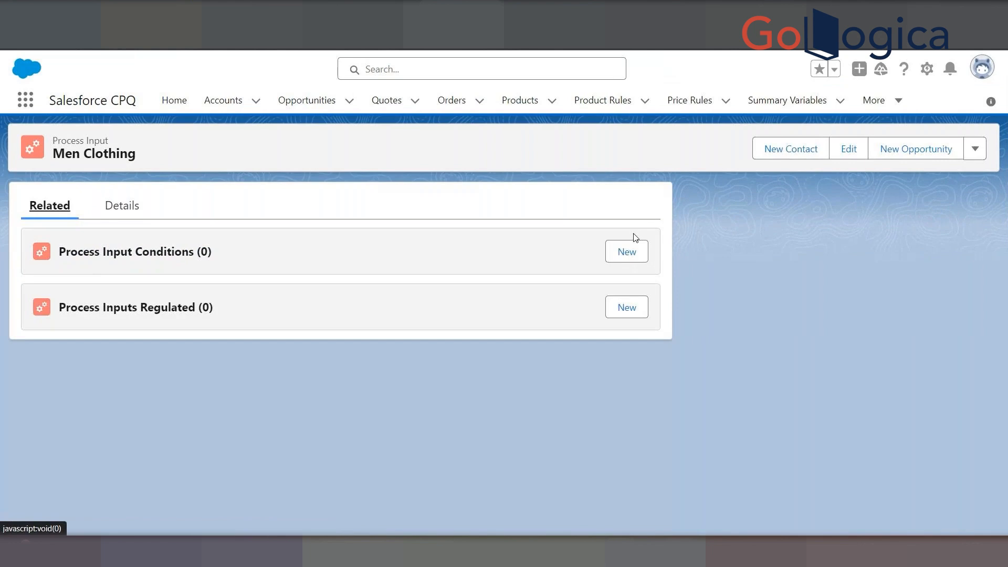
{"action": "left_click", "coordinate": [626, 252]}
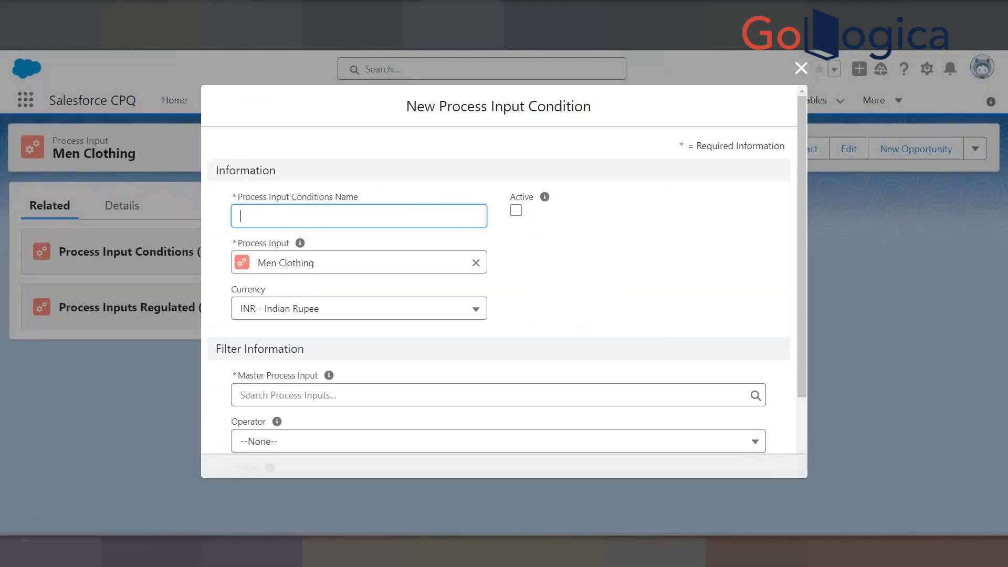
Review the Google Slides page on process input conditions for Product Family and Hardware Type as a model for the new condition
{"action": "key", "text": "ctrl+Tab"}
{"action": "left_click", "coordinate": [93, 390]}
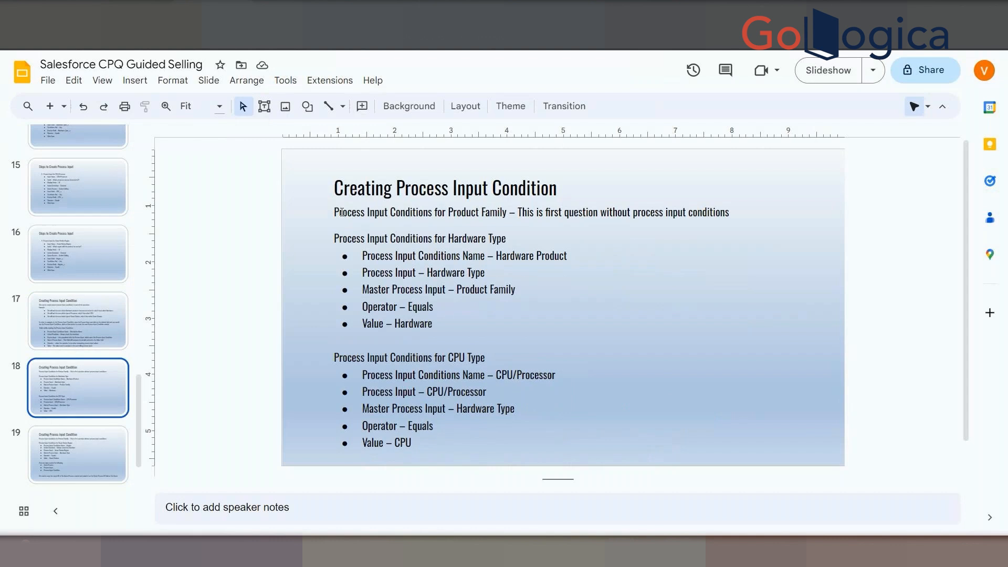
{"action": "left_click_drag", "start_coordinate": [449, 211], "coordinate": [734, 219]}
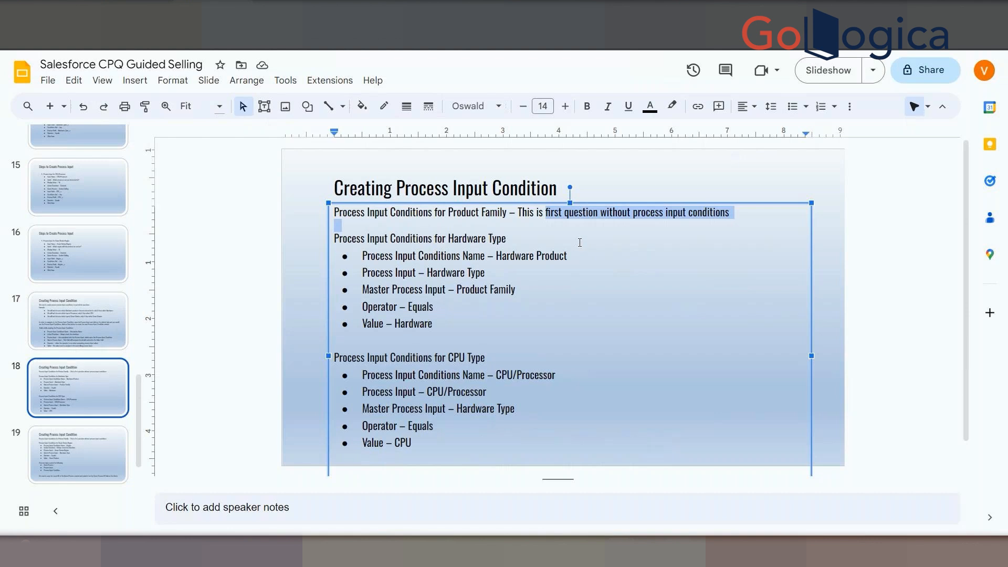
{"action": "left_click_drag", "start_coordinate": [336, 239], "coordinate": [488, 239]}
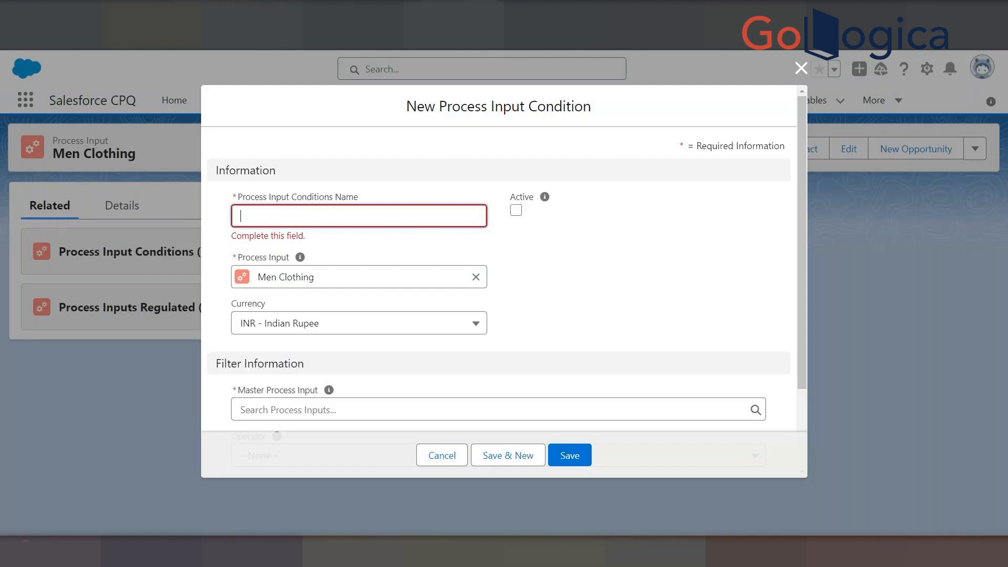
{"action": "key", "text": "alt+Tab"}
{"action": "left_click", "coordinate": [564, 309]}
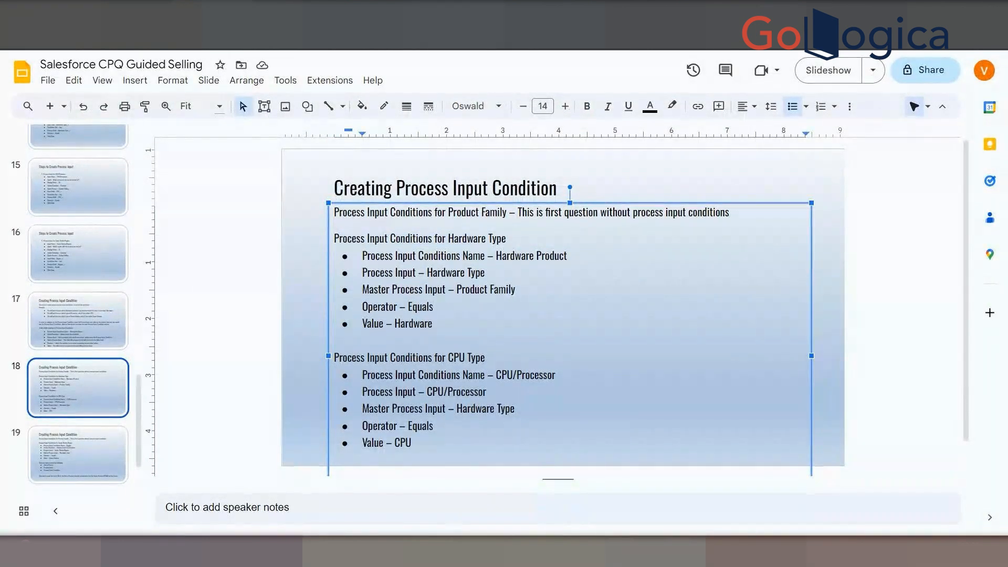
{"action": "key", "text": "alt+Tab"}
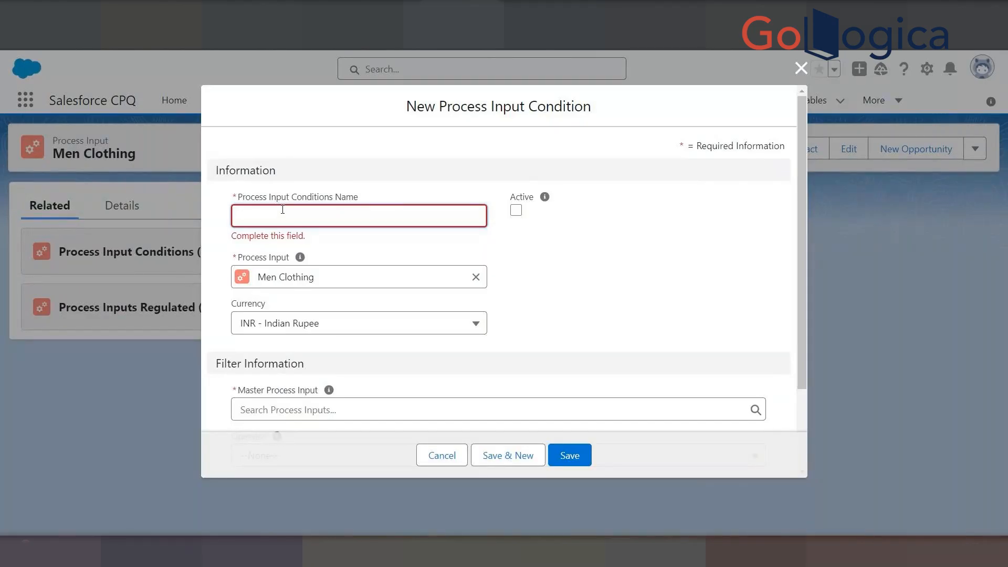
Name the process input condition "Men Product" and make it active
{"action": "type", "text": "Men P"}
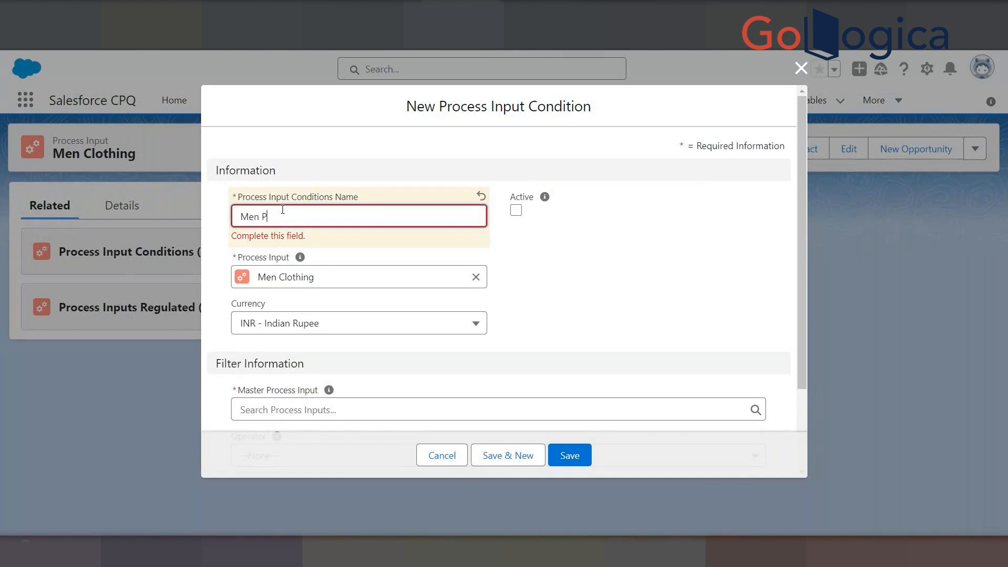
{"action": "type", "text": "roduct"}
{"action": "left_click", "coordinate": [516, 211]}
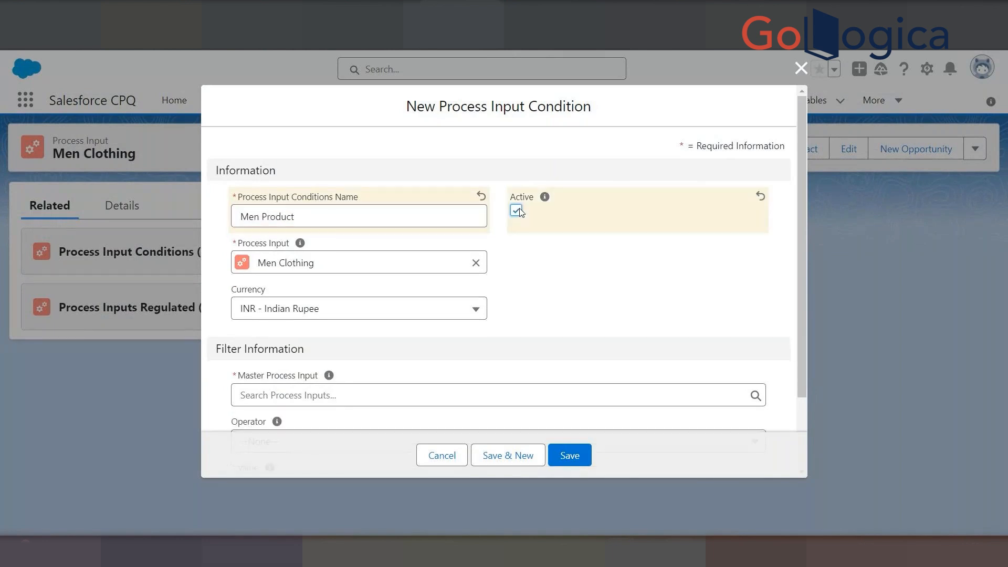
{"action": "scroll", "coordinate": [598, 262], "scroll_direction": "down", "scroll_amount": 2}
{"action": "left_click", "coordinate": [266, 305]}
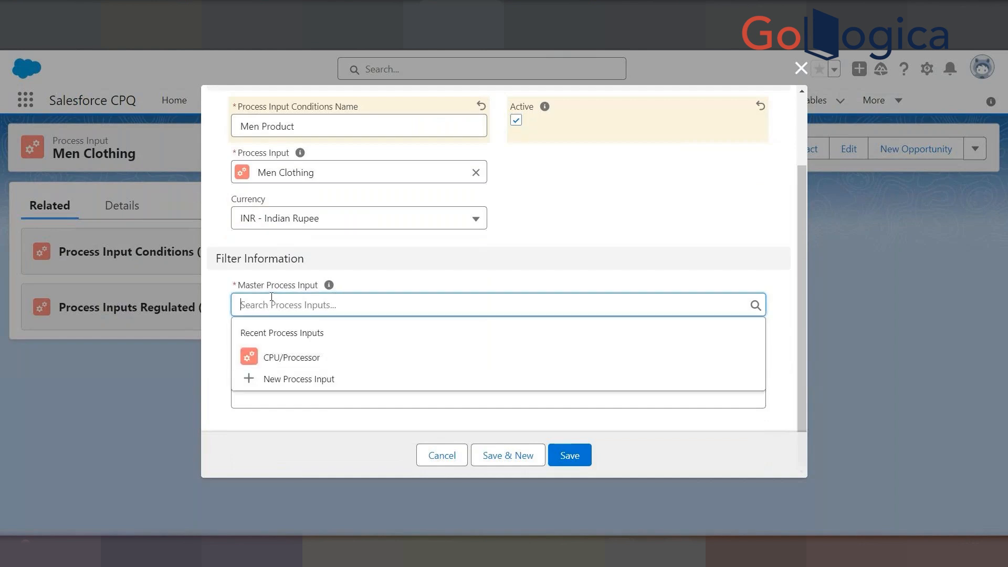
{"action": "left_click", "coordinate": [286, 381]}
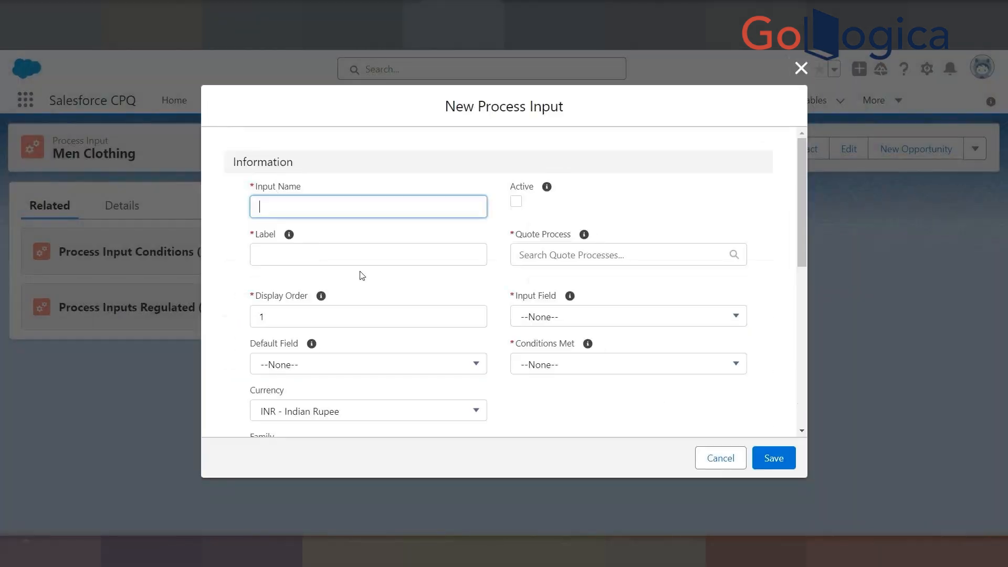
{"action": "left_click", "coordinate": [724, 459]}
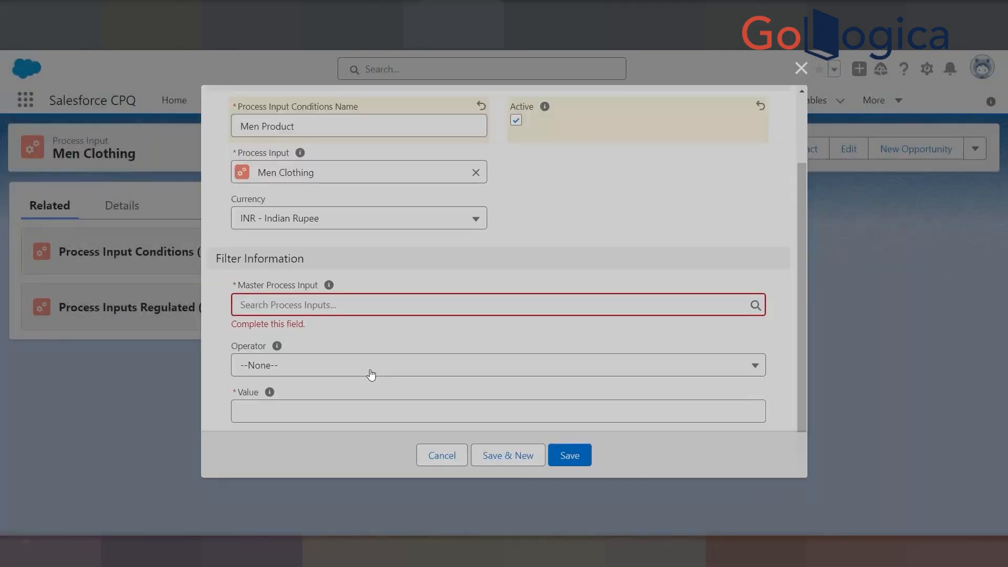
Compare the Hardware Type condition's process input on the slide with the fields of the new Men Product condition
{"action": "left_click", "coordinate": [337, 305]}
{"action": "key", "text": "alt+Tab"}
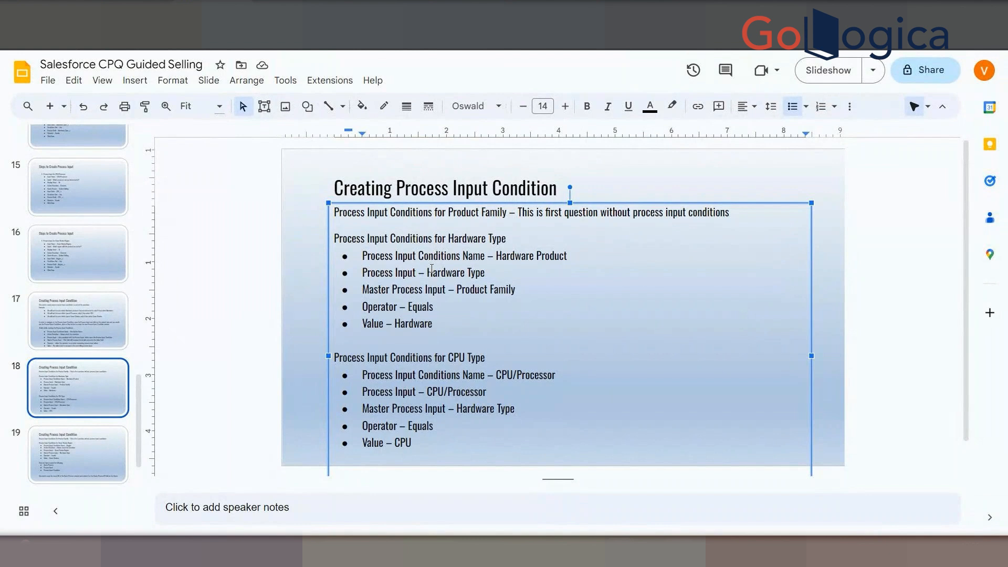
{"action": "left_click_drag", "start_coordinate": [427, 272], "coordinate": [489, 273]}
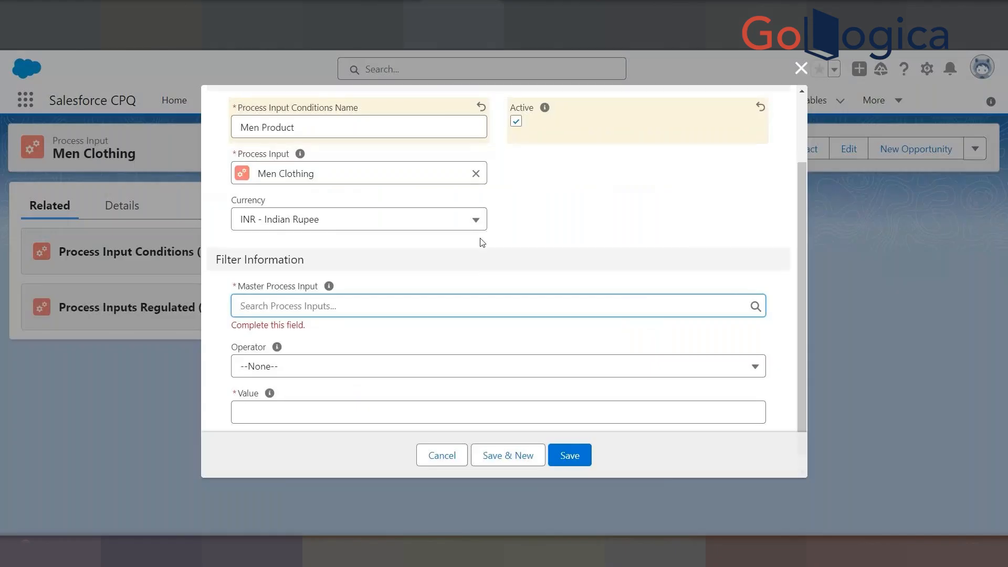
{"action": "scroll", "coordinate": [271, 265], "scroll_direction": "up", "scroll_amount": 2}
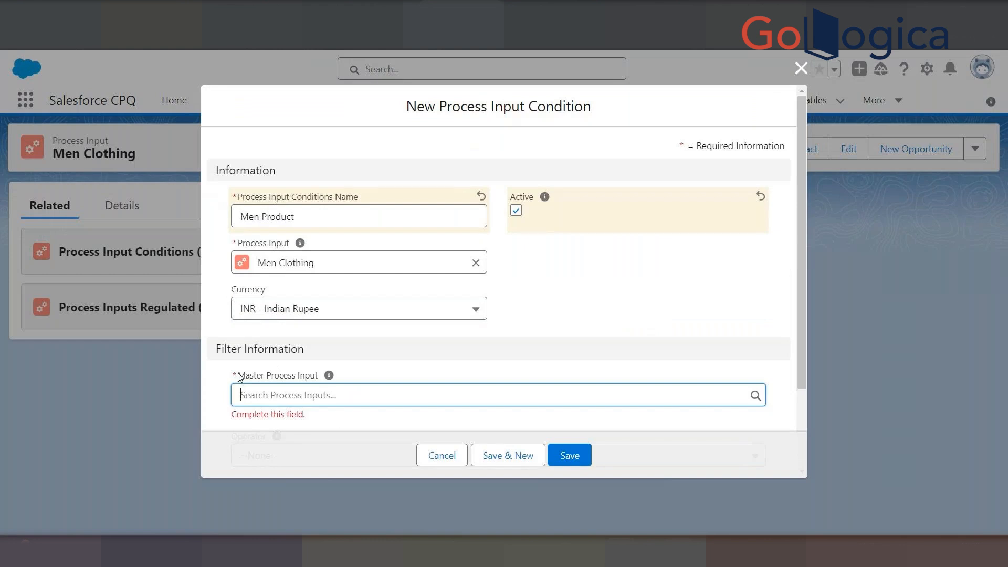
{"action": "key", "text": "alt+Tab"}
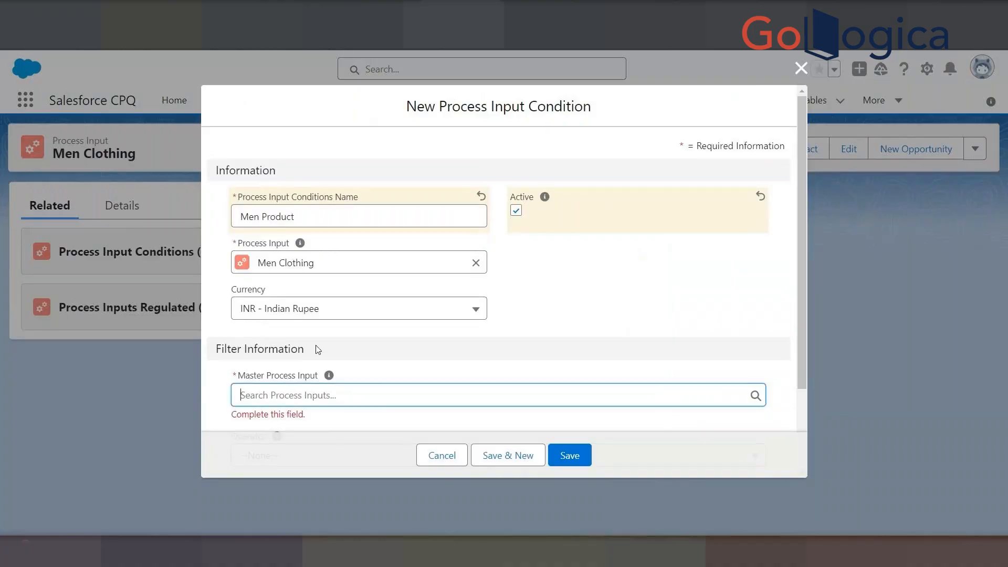
{"action": "scroll", "coordinate": [317, 349], "scroll_direction": "down", "scroll_amount": 3}
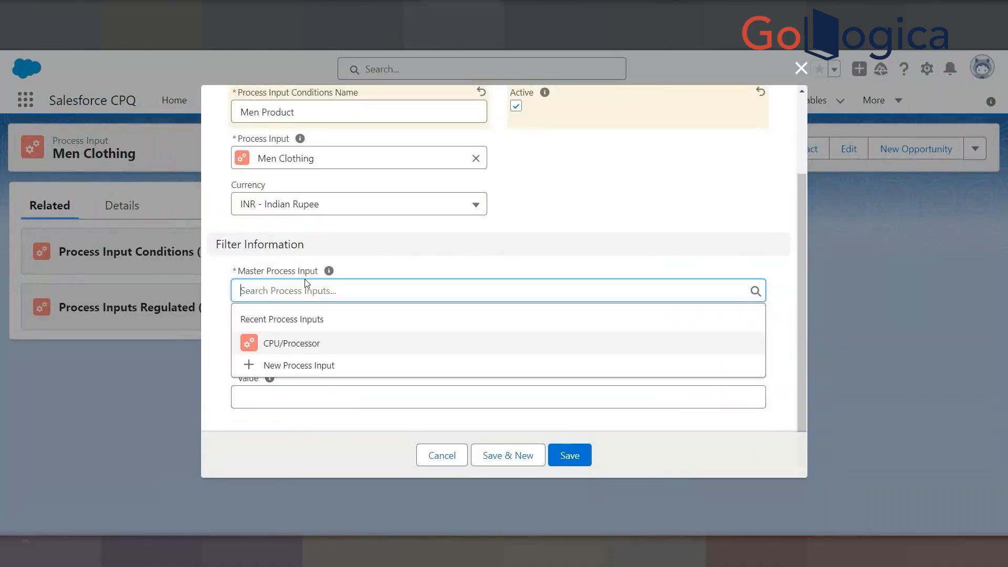
{"action": "left_click", "coordinate": [289, 371]}
{"action": "left_click", "coordinate": [289, 366]}
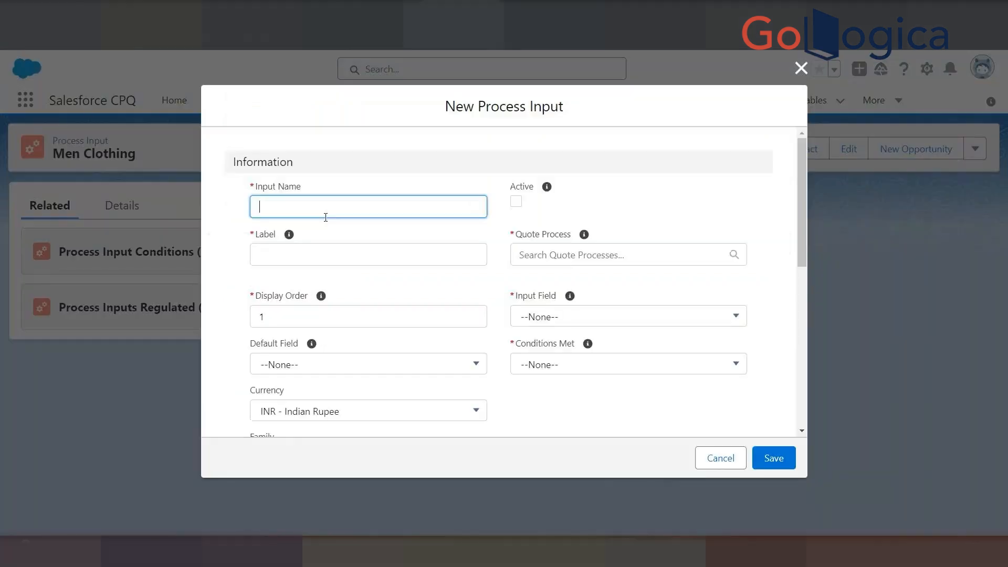
{"action": "left_click", "coordinate": [721, 460]}
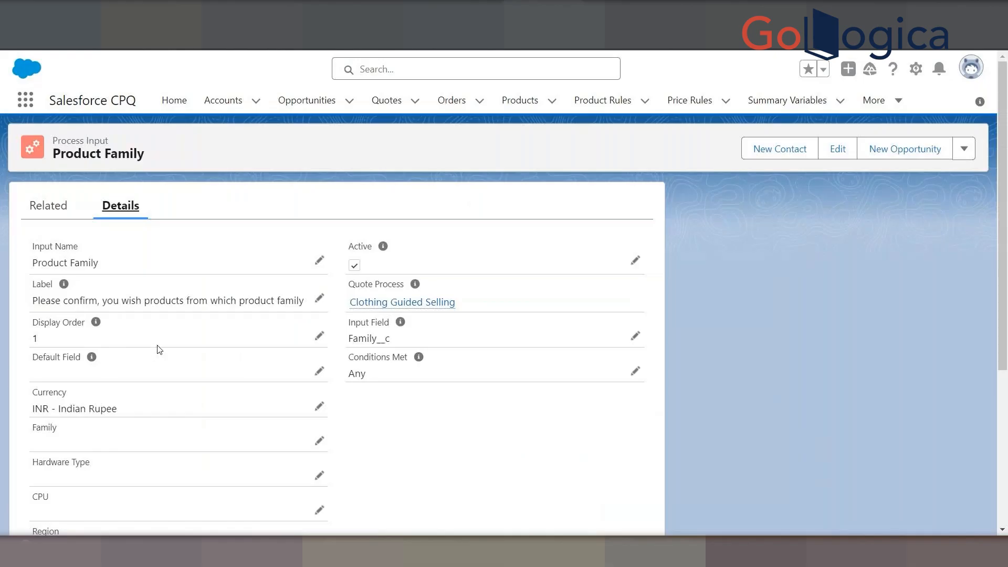
Examine the Product Family process input's details, including its input name and product filter, and return to the condition form
{"action": "scroll", "coordinate": [163, 347], "scroll_direction": "down", "scroll_amount": 4}
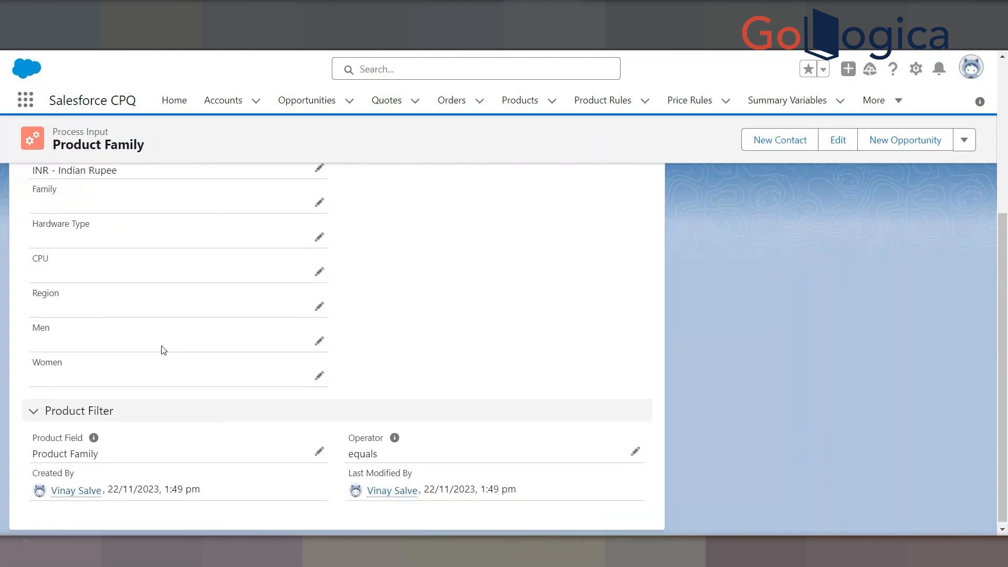
{"action": "scroll", "coordinate": [164, 350], "scroll_direction": "up", "scroll_amount": 4}
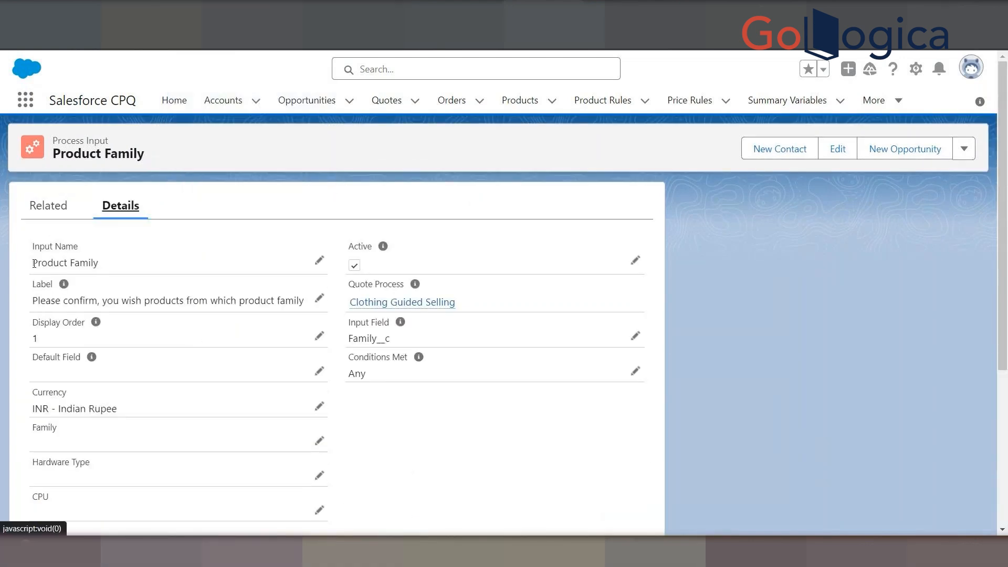
{"action": "left_click_drag", "start_coordinate": [33, 263], "coordinate": [99, 262]}
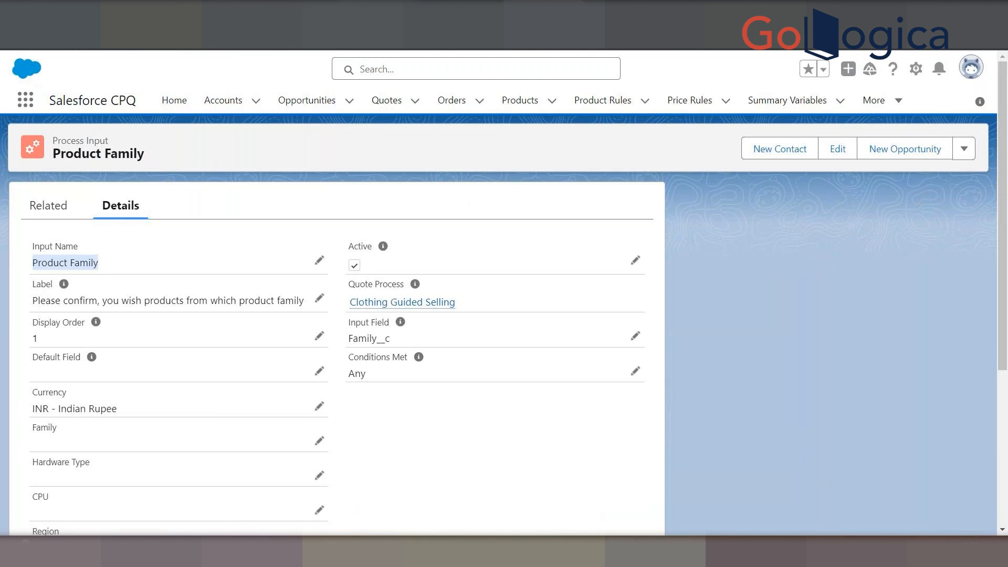
{"action": "left_click", "coordinate": [410, 13]}
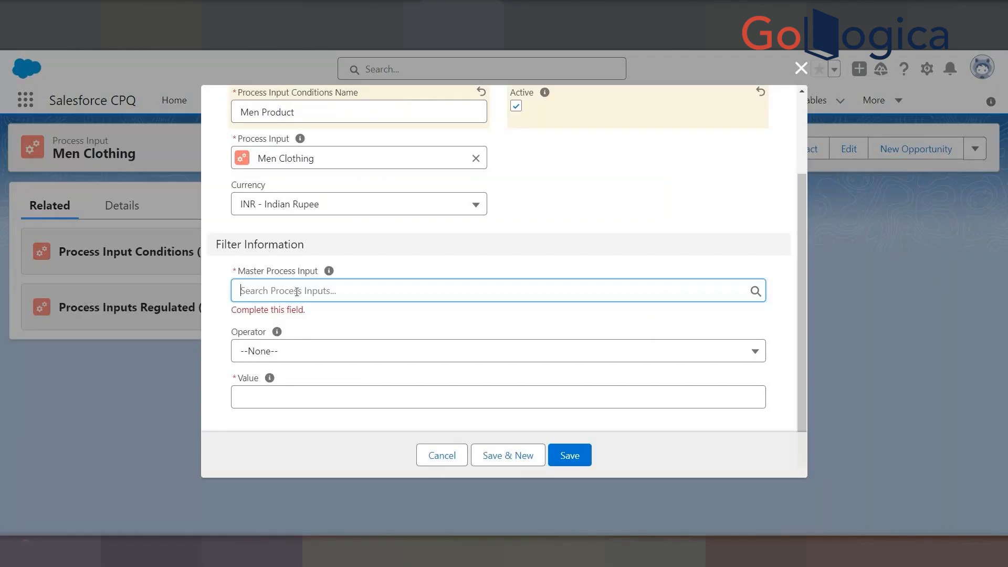
Search all process inputs for "Product Family" to fill the Men Product condition's master process input
{"action": "left_click", "coordinate": [297, 292]}
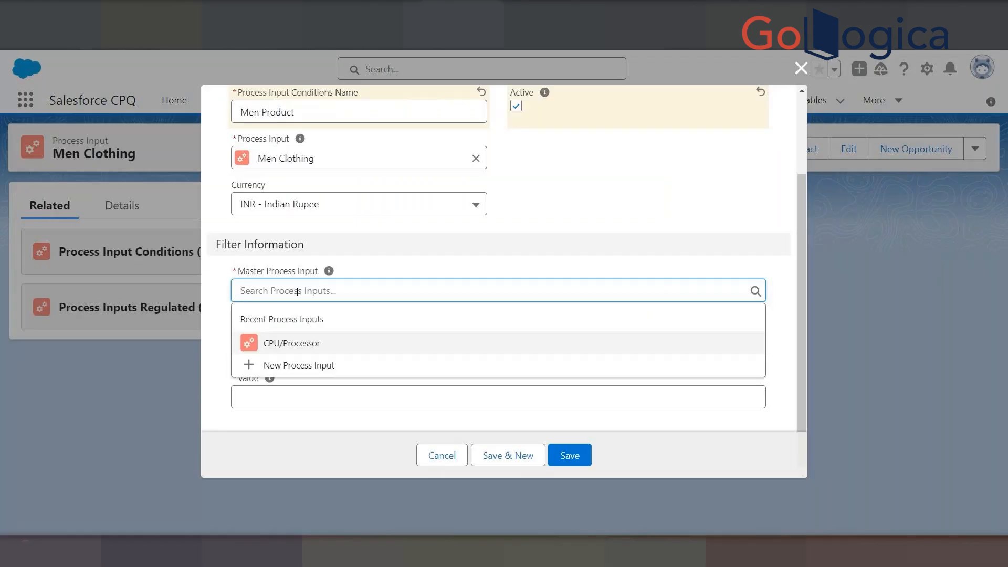
{"action": "type", "text": "Produc t"}
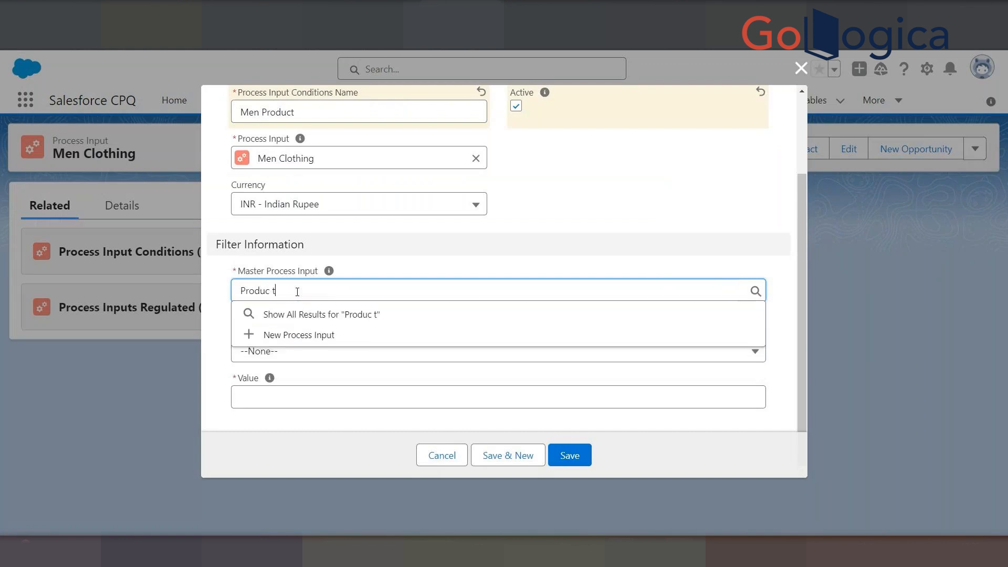
{"action": "key", "text": "BackSpace"}
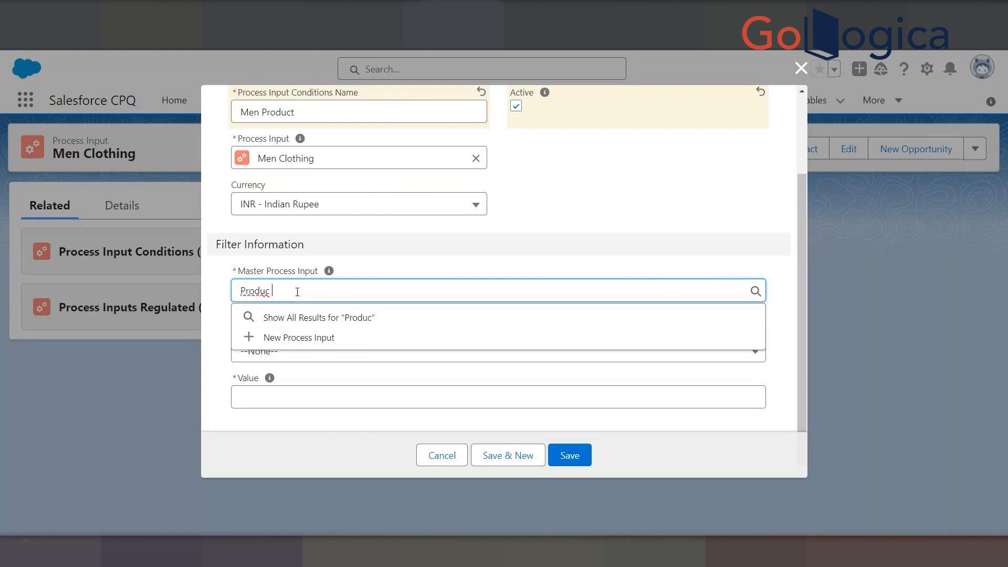
{"action": "type", "text": "t"}
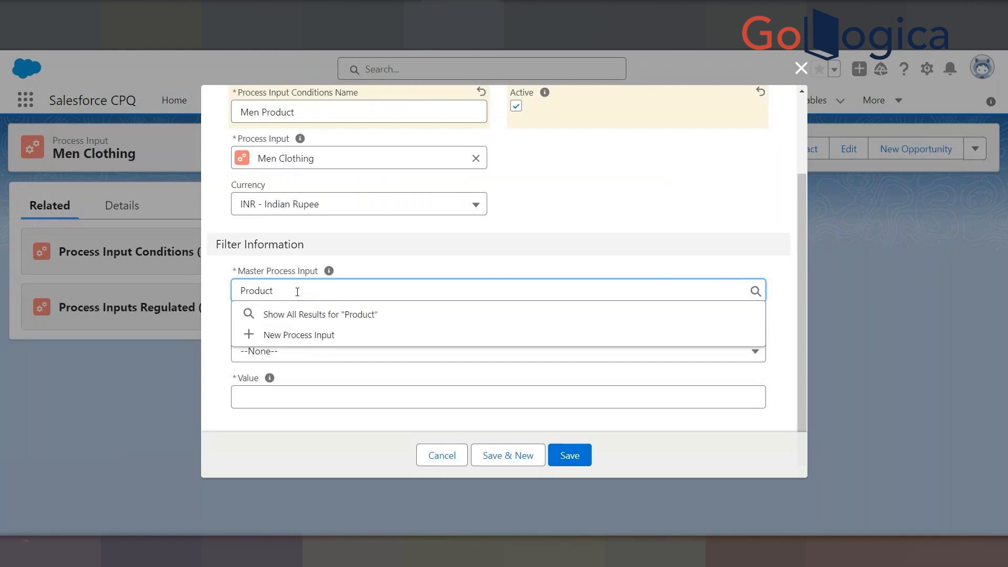
{"action": "type", "text": " Family"}
{"action": "left_click", "coordinate": [348, 317]}
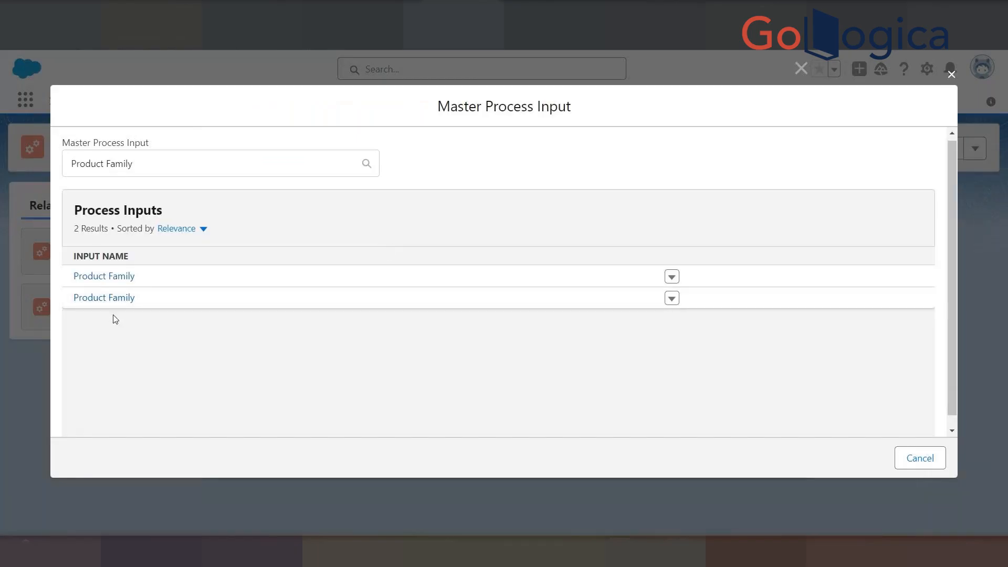
Check which quote process the first Product Family search result belongs to, and return to the results
{"action": "left_click", "coordinate": [673, 278]}
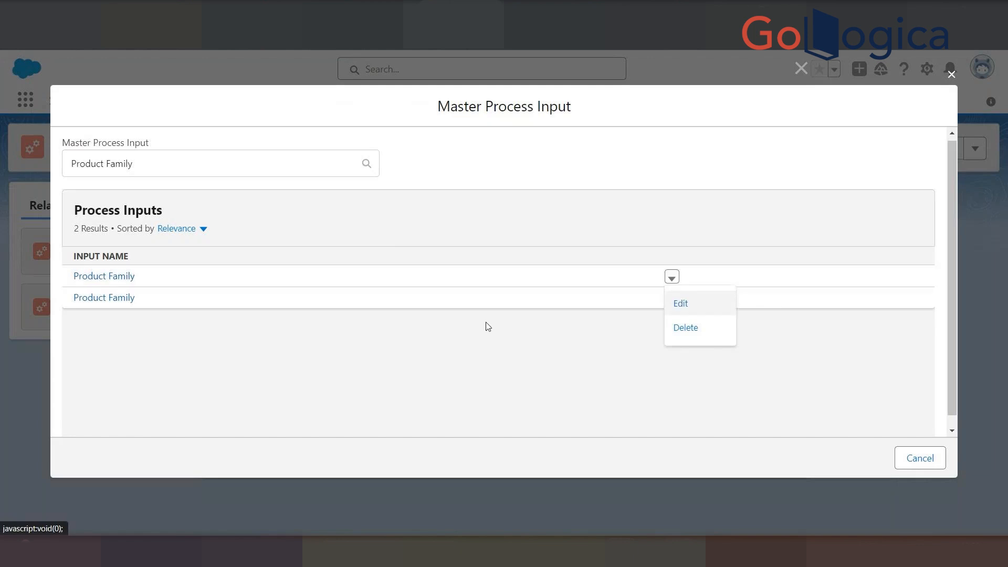
{"action": "right_click", "coordinate": [128, 277]}
{"action": "left_click", "coordinate": [139, 290]}
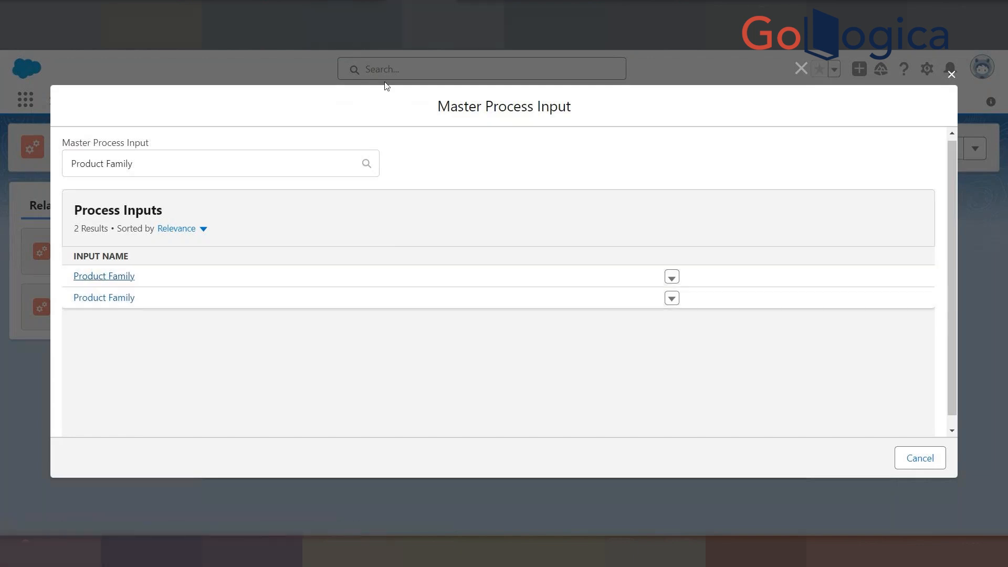
{"action": "left_click", "coordinate": [493, 9]}
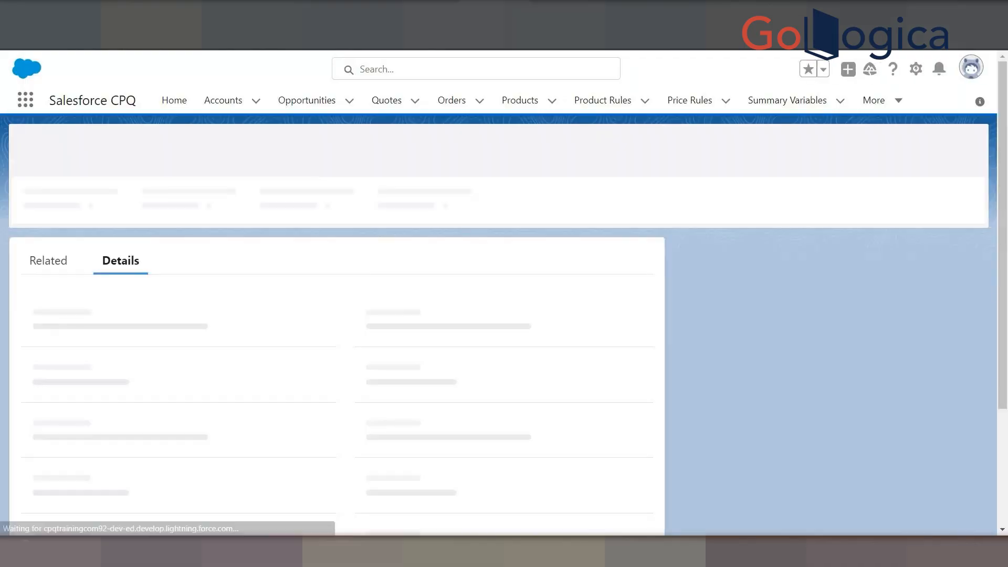
{"action": "scroll", "coordinate": [231, 364], "scroll_direction": "down", "scroll_amount": 4}
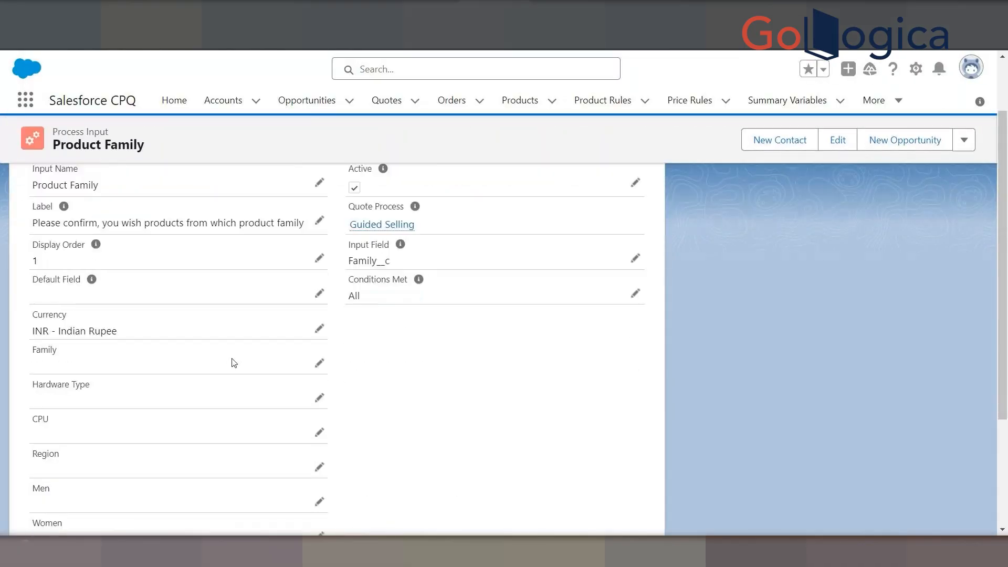
{"action": "scroll", "coordinate": [234, 363], "scroll_direction": "up", "scroll_amount": 4}
{"action": "left_click", "coordinate": [420, 9]}
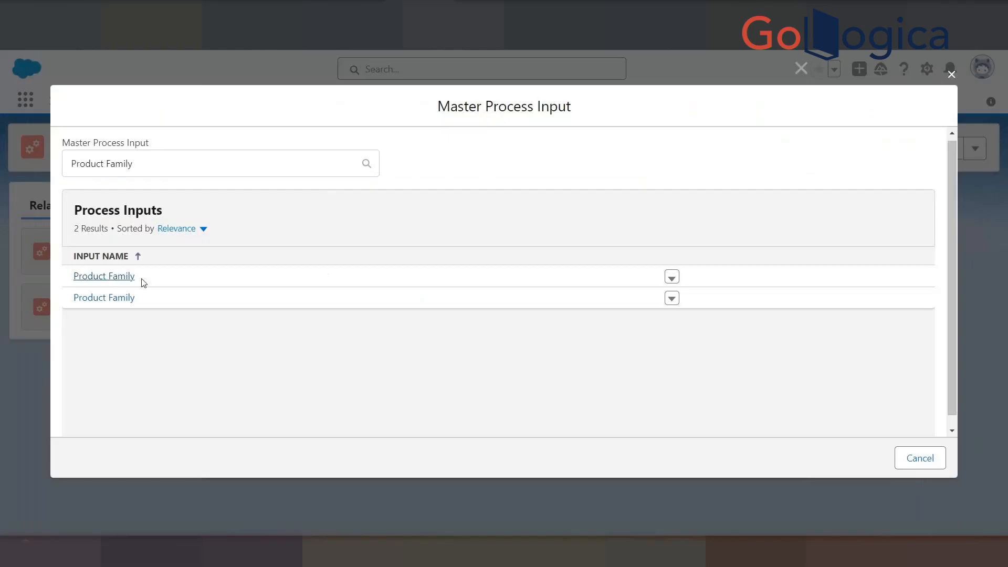
Check the second Product Family result's quote process and choose that Clothing Guided Selling record as the master process input
{"action": "right_click", "coordinate": [112, 300]}
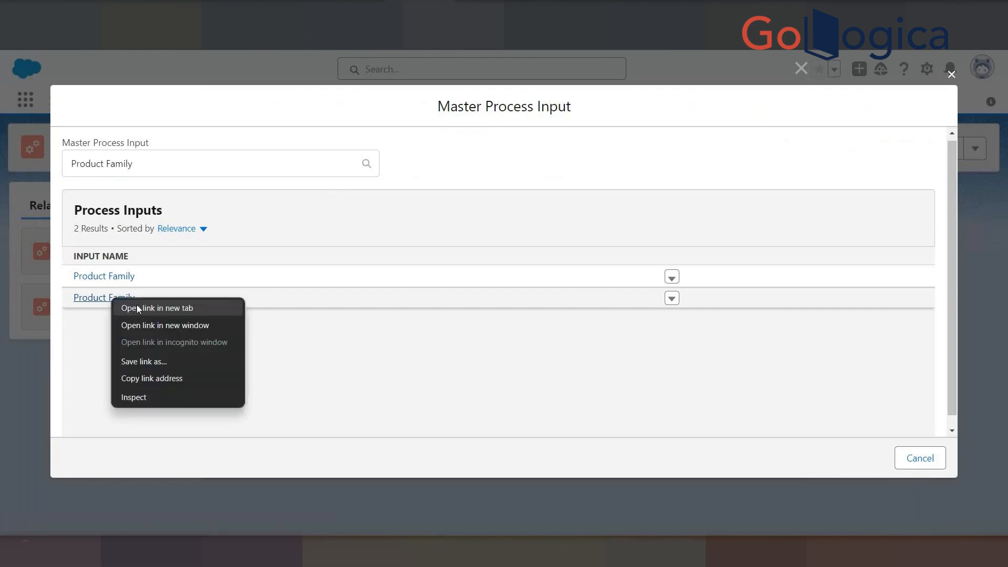
{"action": "left_click", "coordinate": [138, 308]}
{"action": "left_click", "coordinate": [520, 8]}
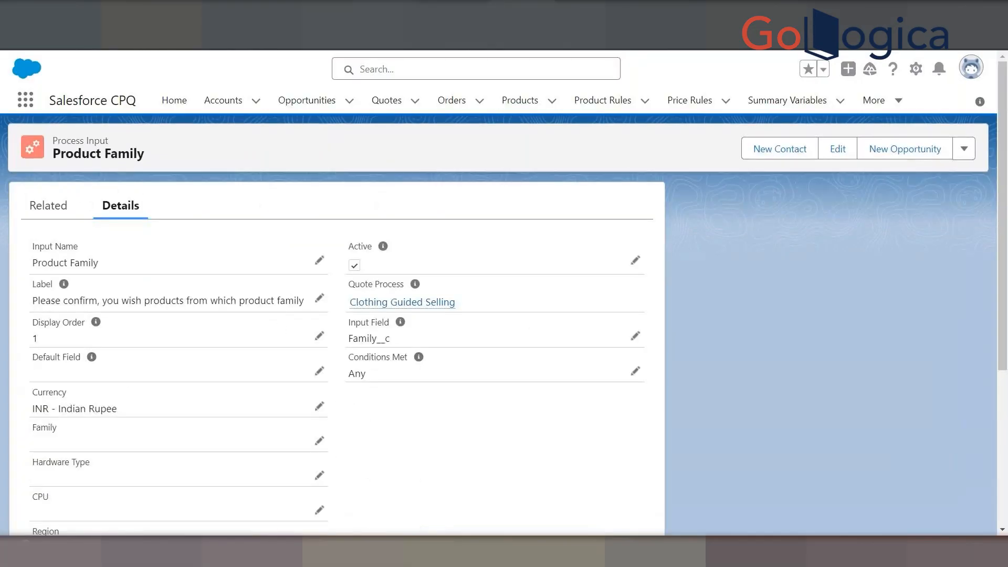
{"action": "left_click", "coordinate": [420, 8]}
{"action": "left_click", "coordinate": [93, 298]}
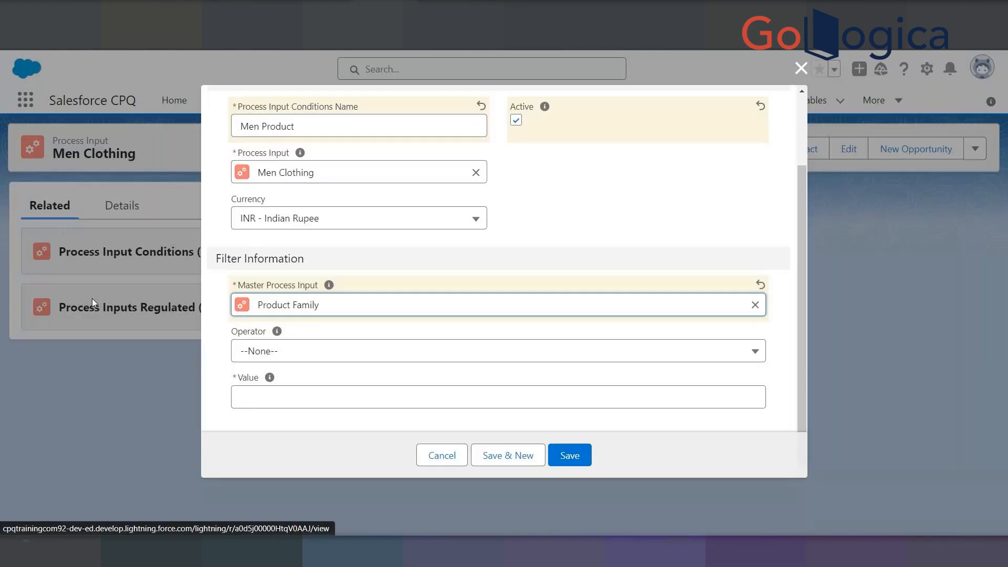
Set the Men Product condition's operator to equals and its value to Men, and save the condition
{"action": "left_click", "coordinate": [325, 351]}
{"action": "left_click", "coordinate": [317, 184]}
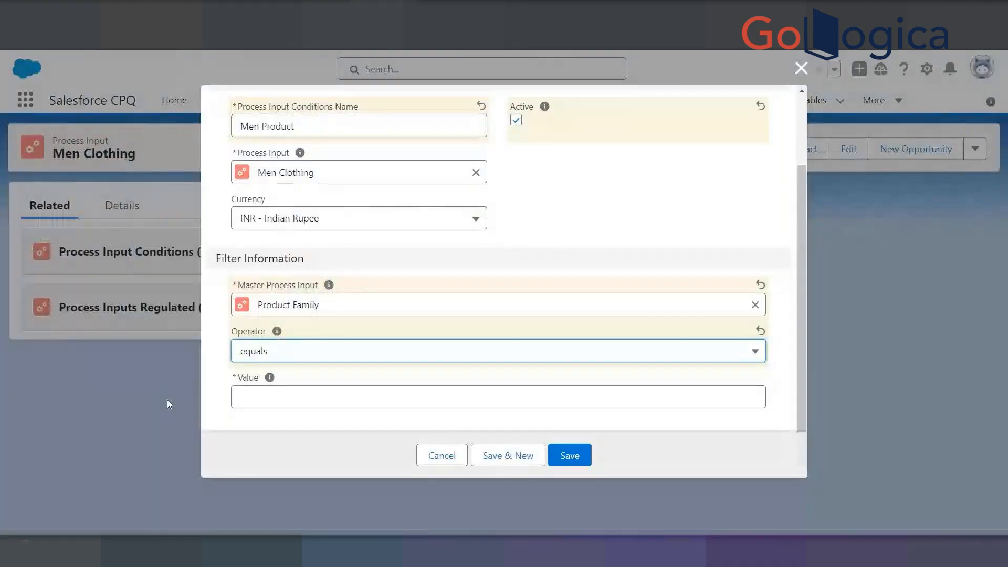
{"action": "left_click", "coordinate": [268, 396]}
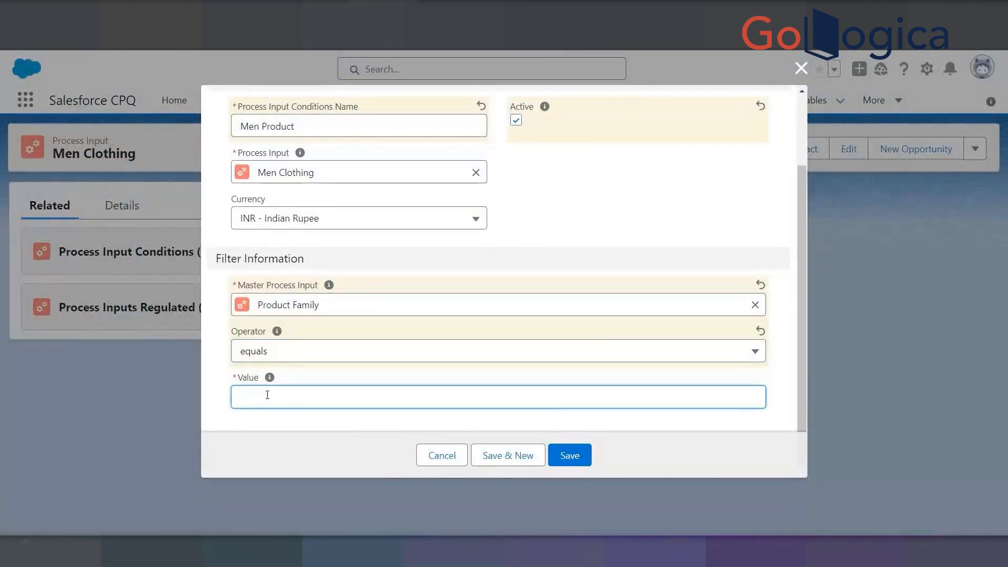
{"action": "type", "text": "Men"}
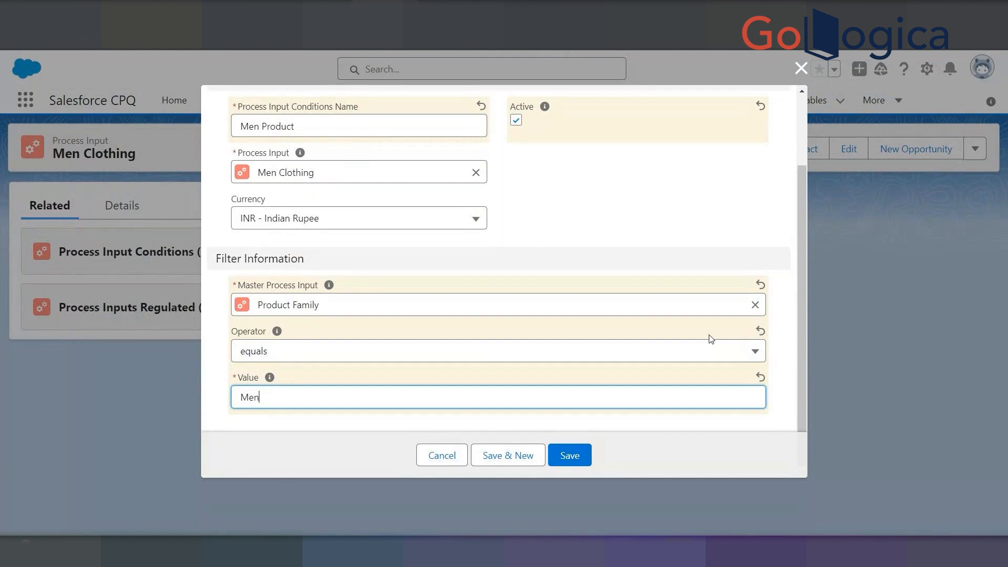
{"action": "left_click", "coordinate": [575, 457]}
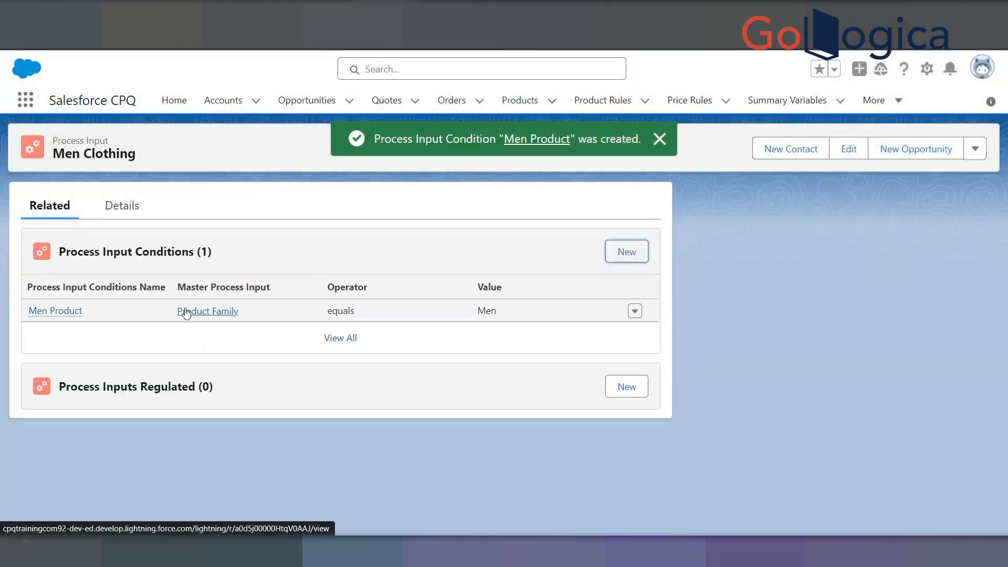
Review the Google Slides page on creating process input conditions as a reference for the remaining condition
{"action": "left_click", "coordinate": [208, 310]}
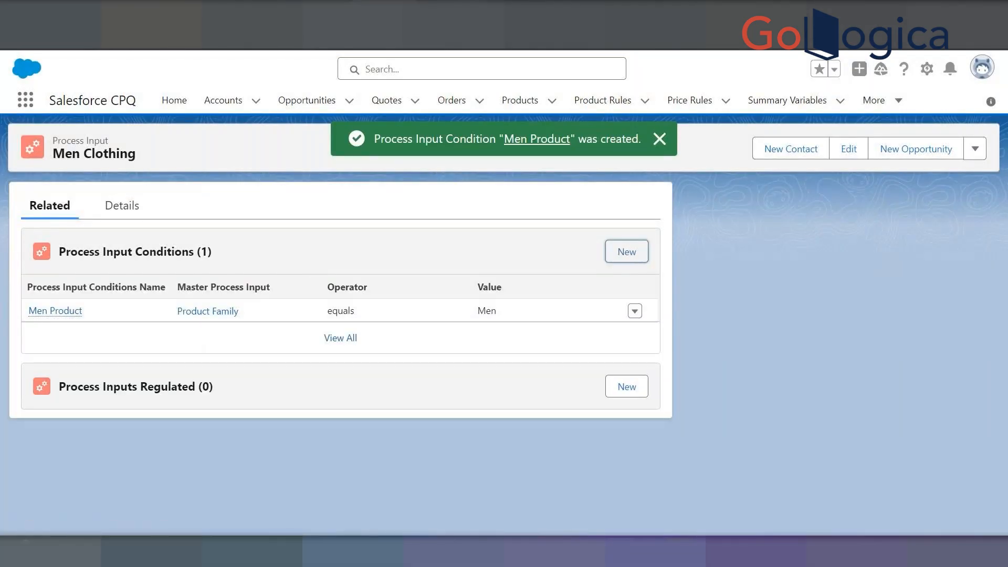
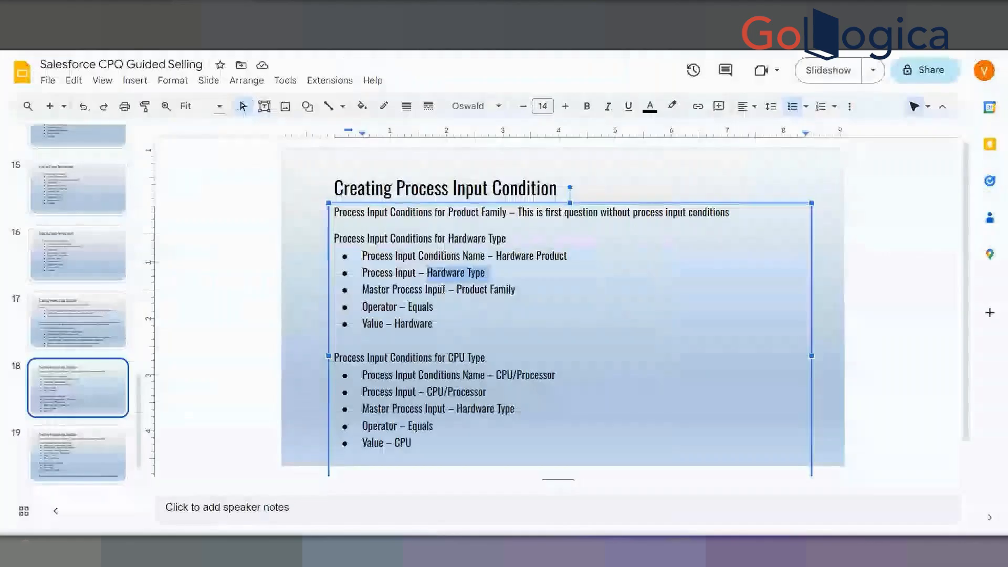
{"action": "scroll", "coordinate": [346, 321], "scroll_direction": "down", "scroll_amount": 1}
{"action": "left_click_drag", "start_coordinate": [346, 321], "coordinate": [486, 318]}
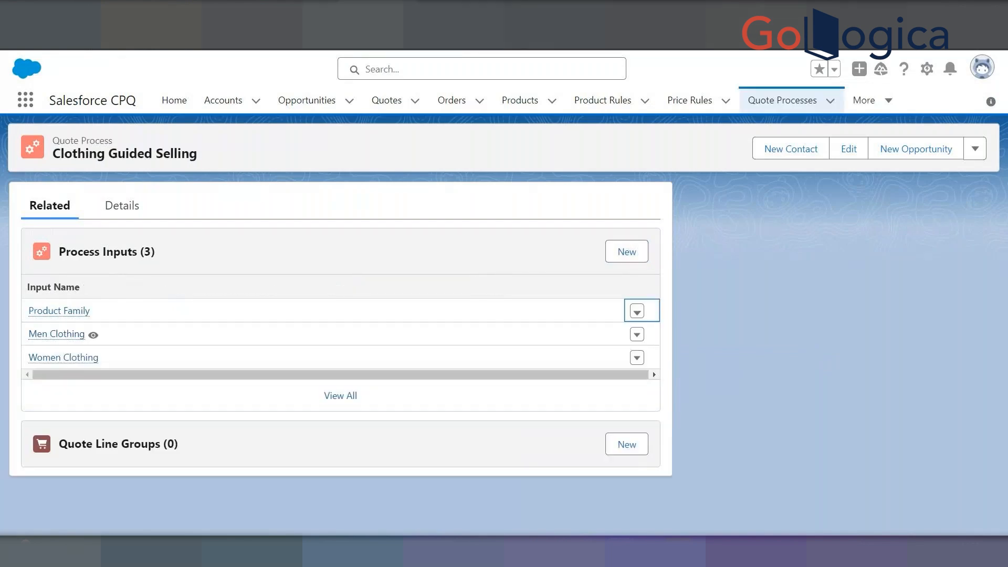
Open the Women Clothing process input from the Clothing Guided Selling quote process in a separate tab, and return to Men Clothing
{"action": "right_click", "coordinate": [56, 360]}
{"action": "left_click", "coordinate": [99, 371]}
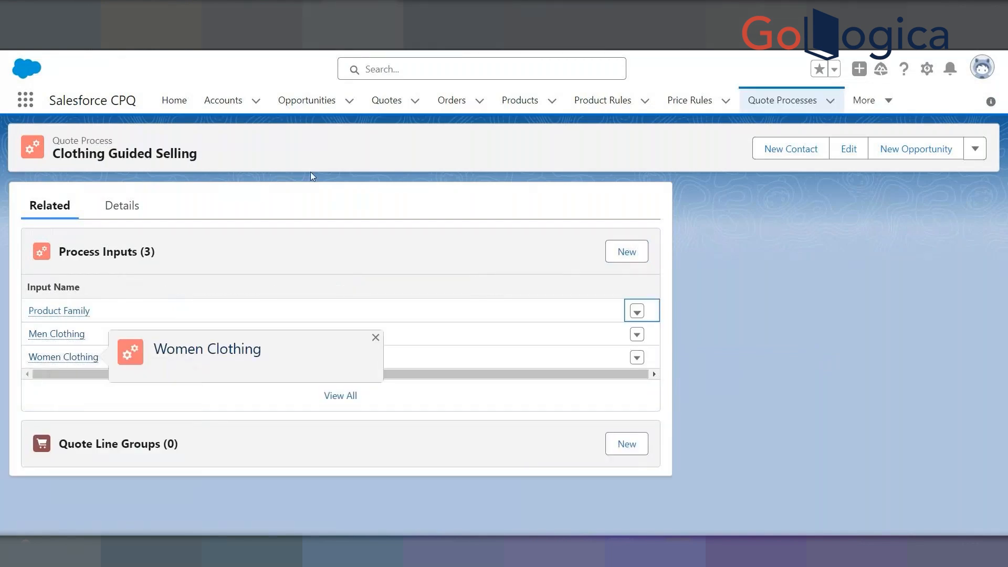
{"action": "key", "text": "ctrl+Tab"}
{"action": "key", "text": "ctrl+Tab"}
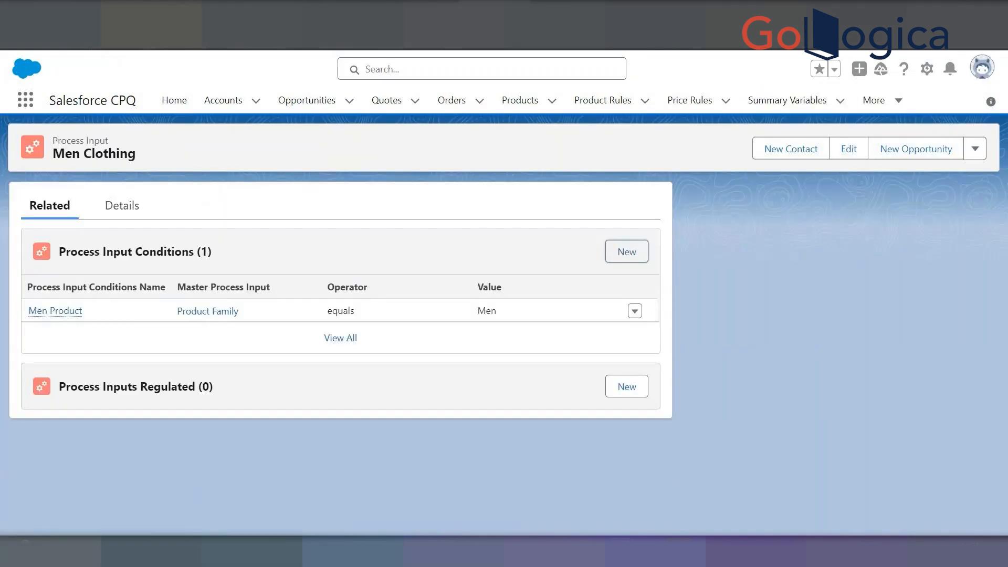
Open the Men Product condition in a separate tab for reference
{"action": "left_click", "coordinate": [635, 312]}
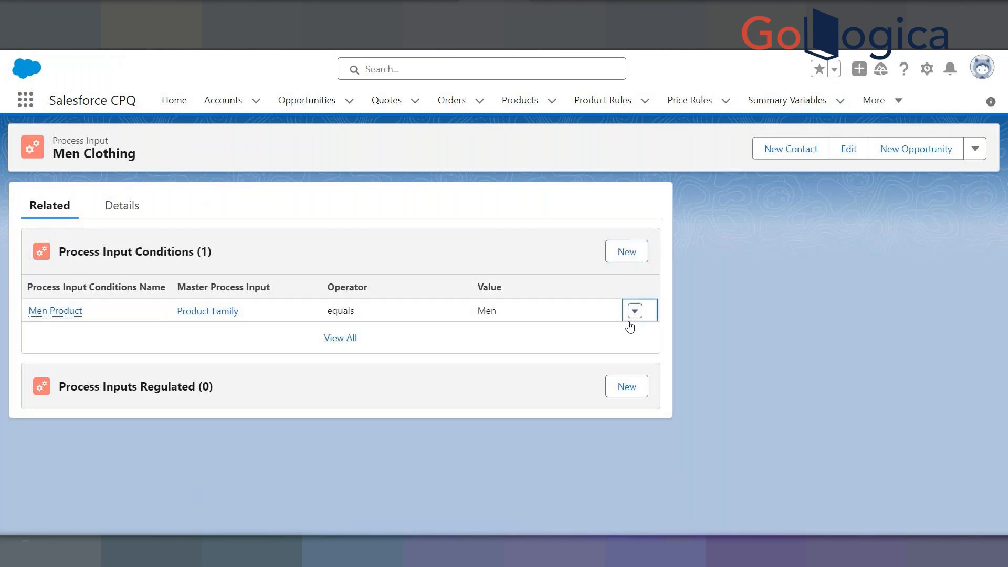
{"action": "right_click", "coordinate": [70, 312]}
{"action": "left_click", "coordinate": [115, 322]}
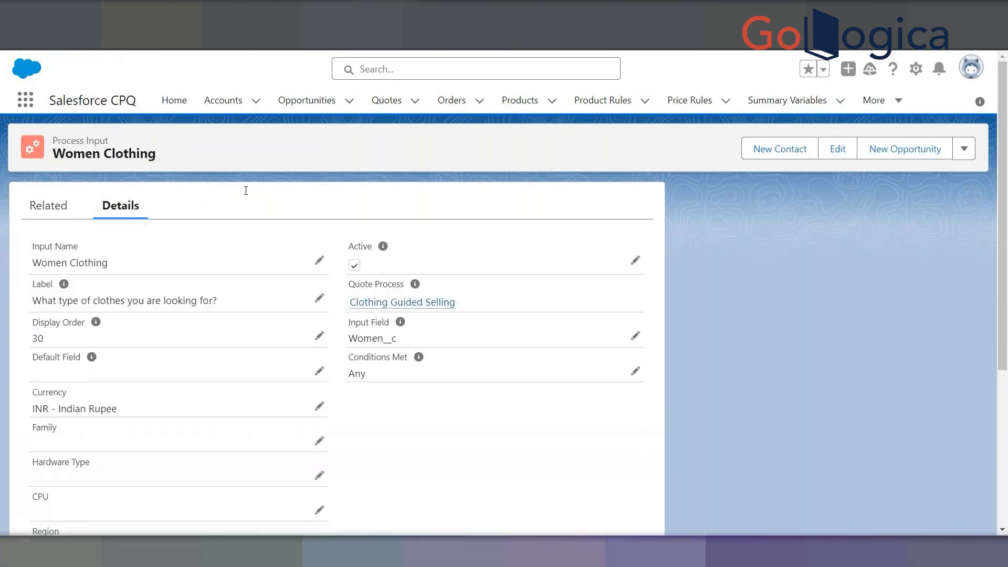
Create a process input condition for Women Clothing, name it "Women Product" and make it active
{"action": "left_click", "coordinate": [50, 206]}
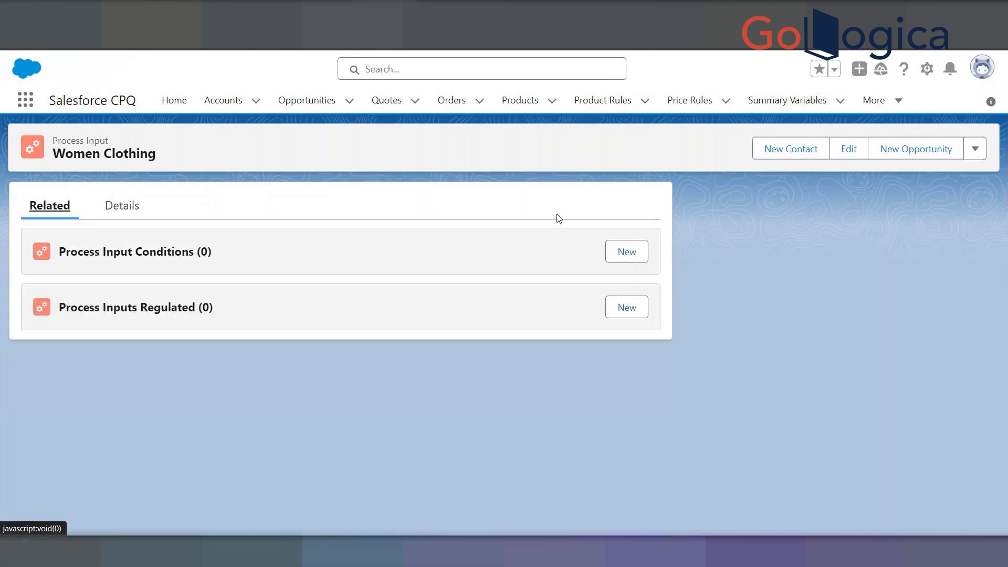
{"action": "left_click", "coordinate": [625, 253]}
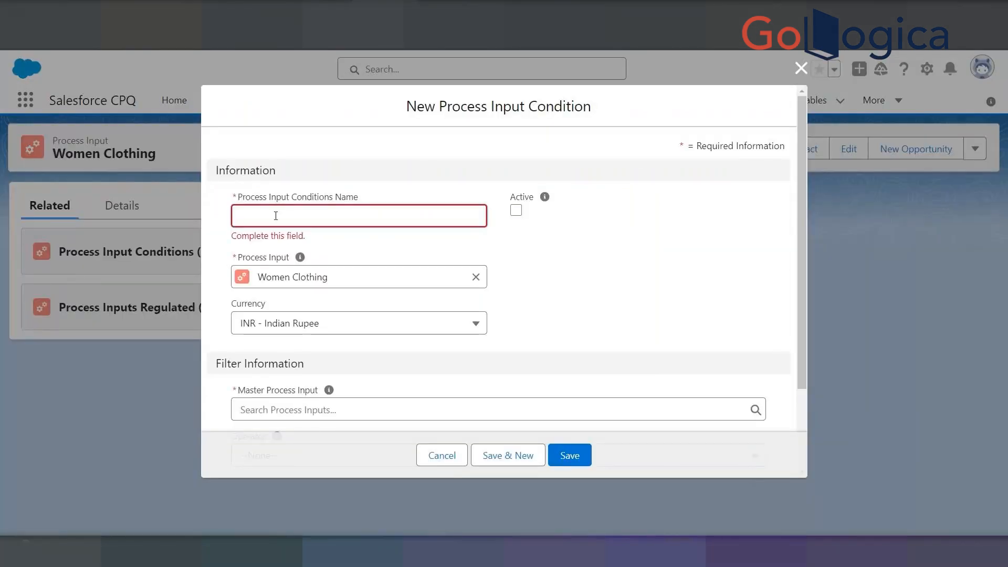
{"action": "type", "text": "W"}
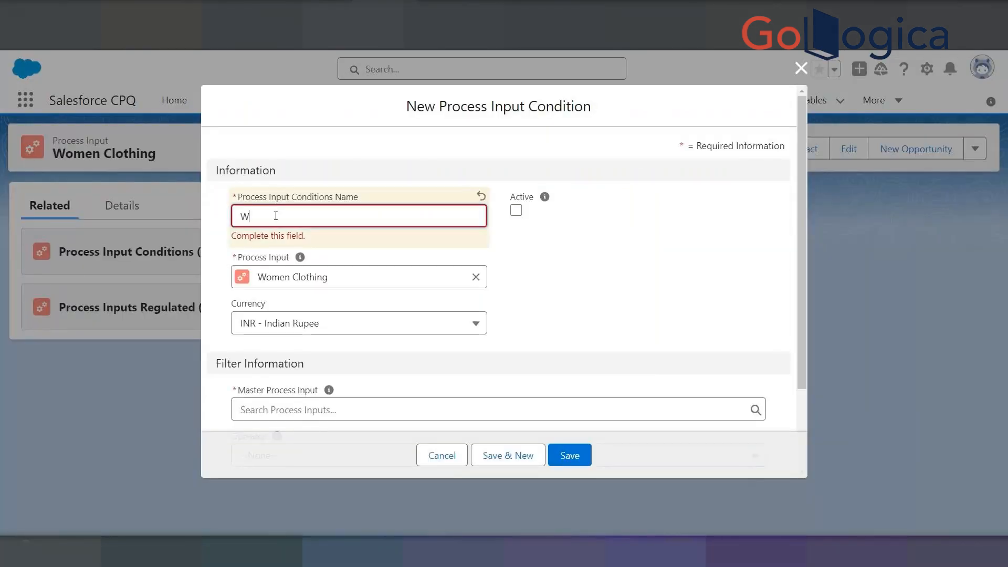
{"action": "type", "text": "omen Product"}
{"action": "left_click", "coordinate": [516, 211]}
{"action": "scroll", "coordinate": [311, 365], "scroll_direction": "down", "scroll_amount": 2}
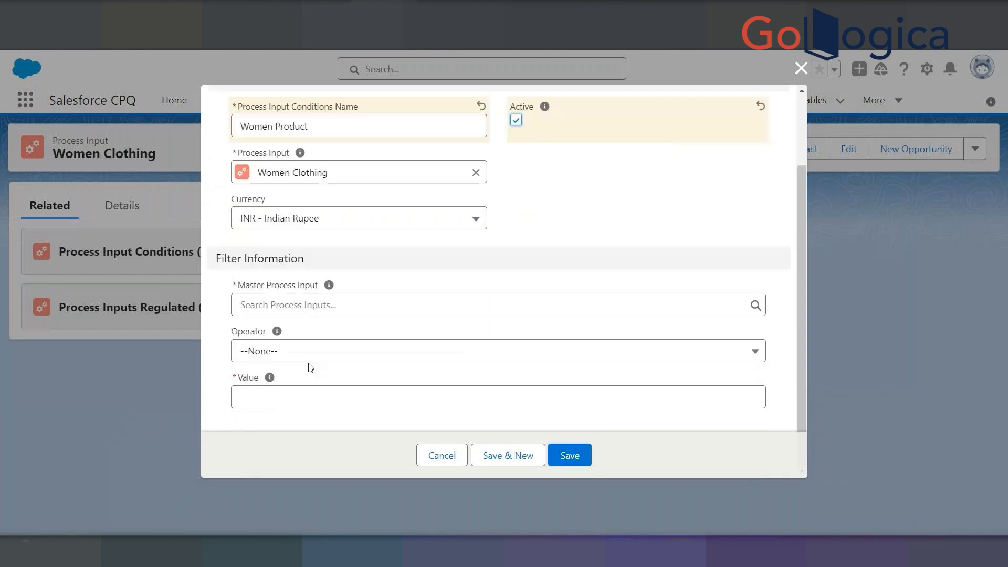
Search for "Product Family" and set the Clothing Guided Selling one as Women Product's master process input, checking its quote process first
{"action": "left_click", "coordinate": [311, 307]}
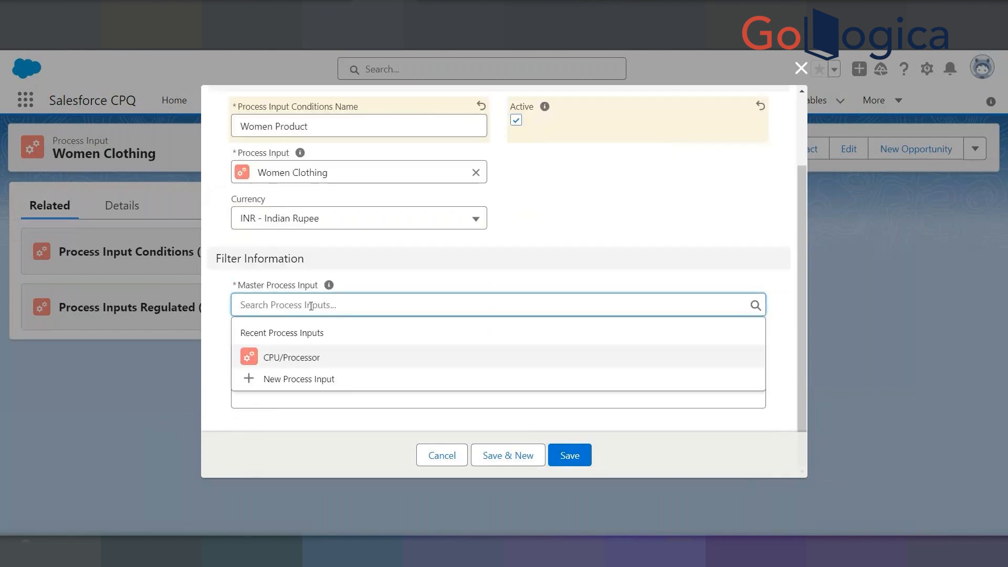
{"action": "type", "text": "Product"}
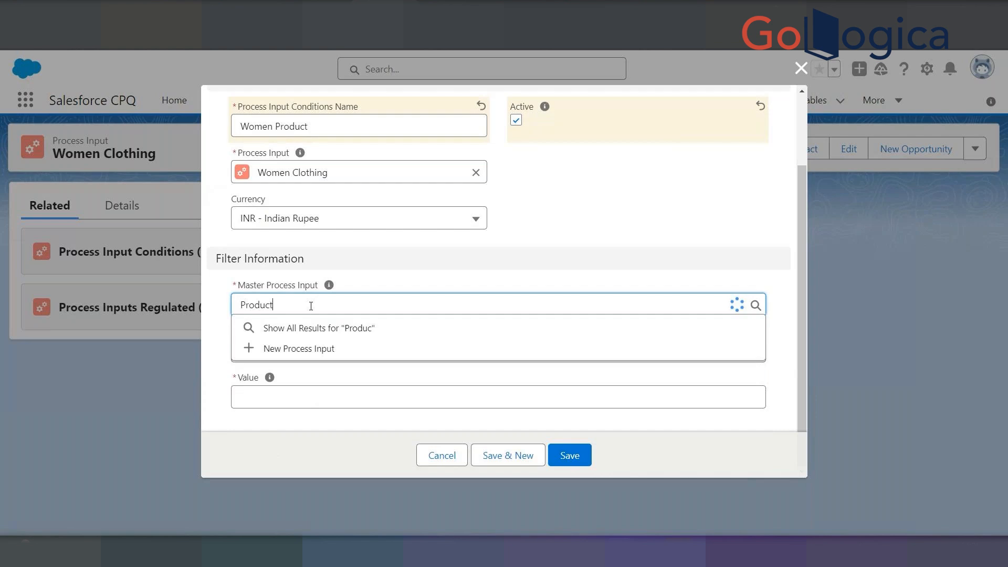
{"action": "type", "text": " Family"}
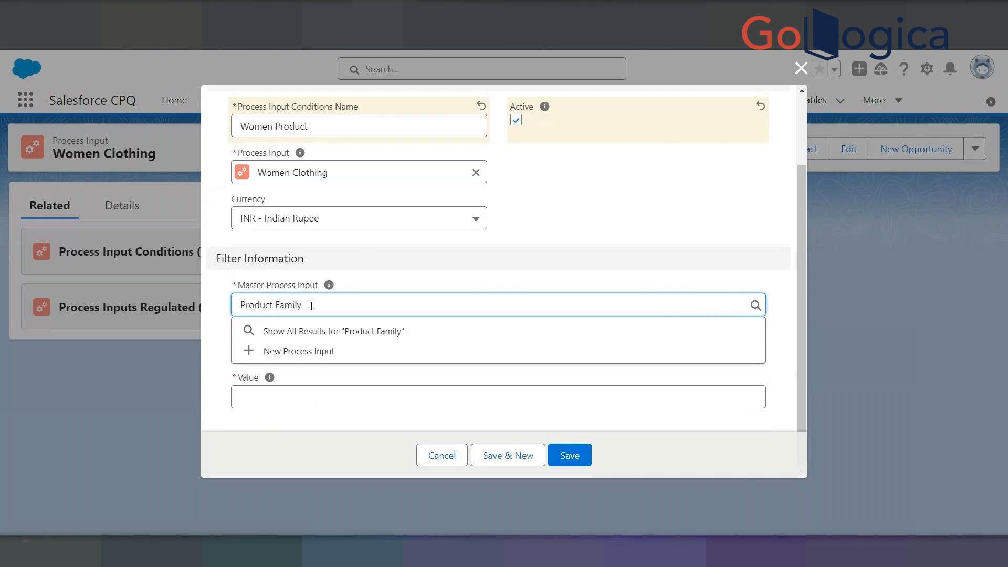
{"action": "left_click", "coordinate": [296, 331]}
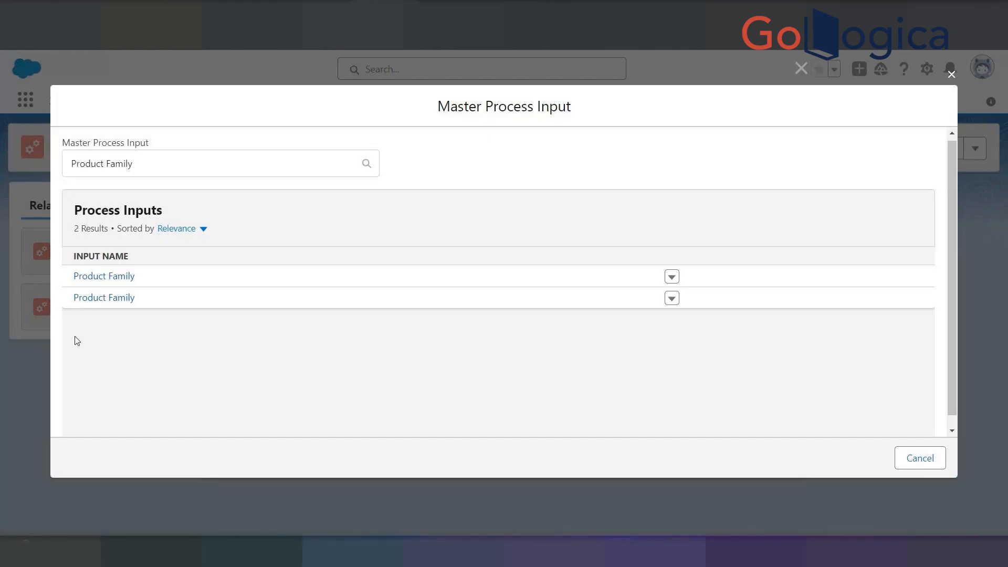
{"action": "right_click", "coordinate": [127, 299]}
{"action": "left_click", "coordinate": [140, 307]}
{"action": "left_click", "coordinate": [420, 7]}
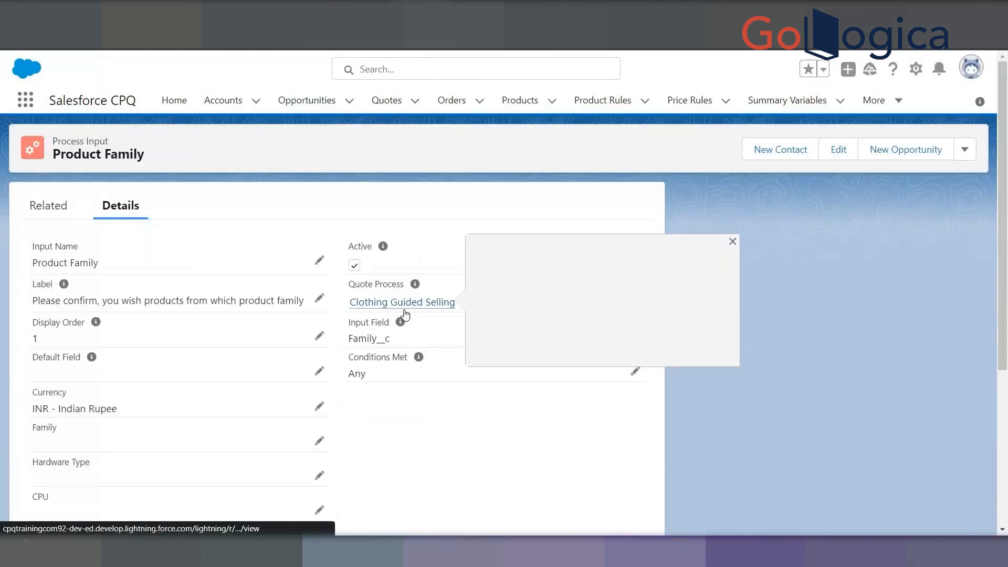
{"action": "left_click", "coordinate": [448, 8]}
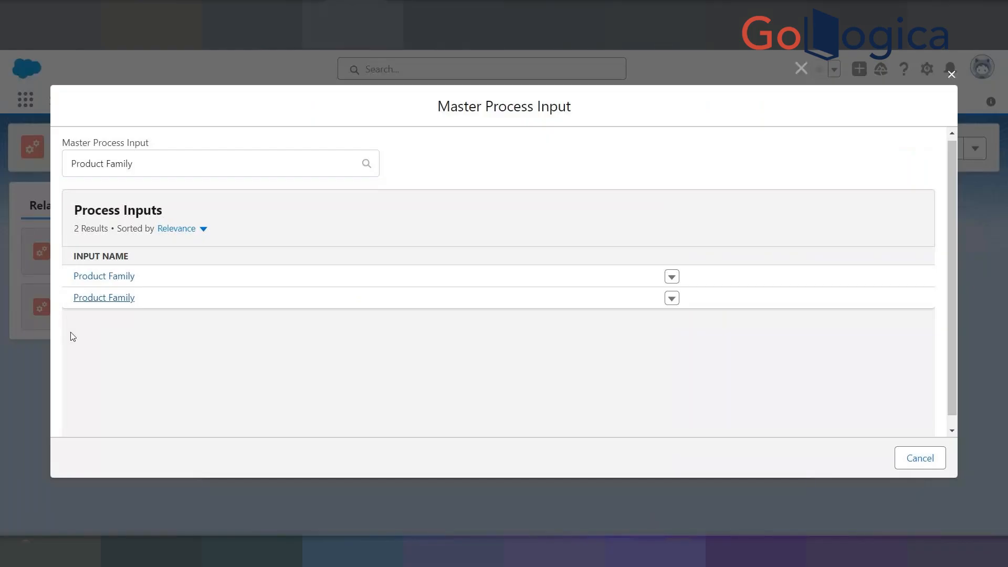
{"action": "left_click", "coordinate": [100, 300]}
Set Women Product's operator to equals and its value to Women, and save the condition
{"action": "left_click", "coordinate": [315, 351]}
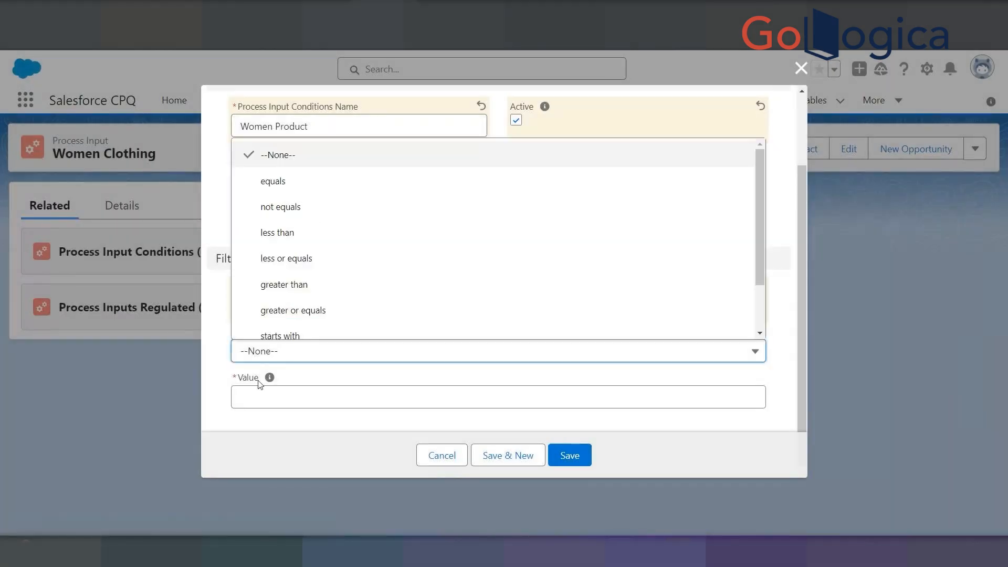
{"action": "left_click", "coordinate": [299, 184]}
{"action": "left_click", "coordinate": [253, 398]}
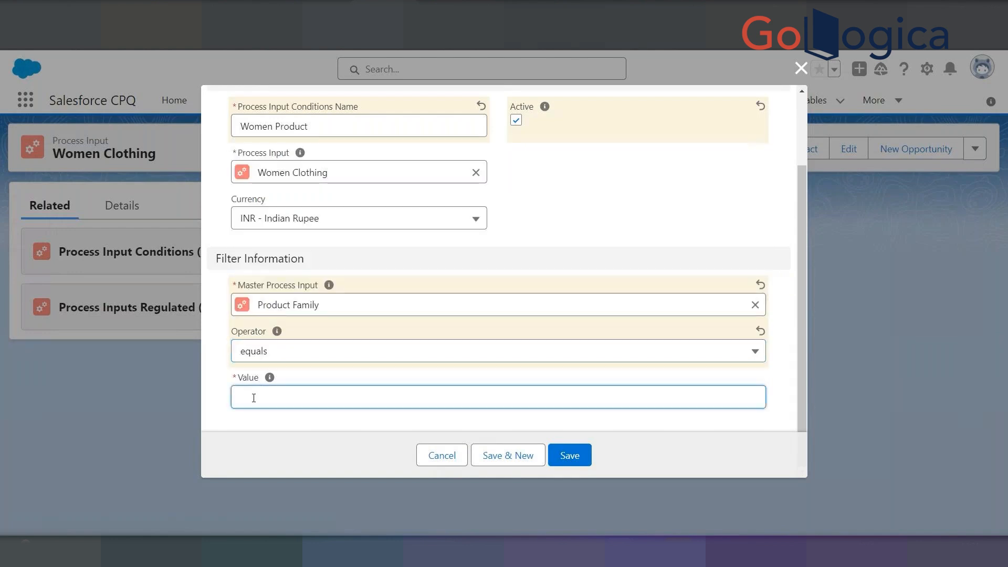
{"action": "type", "text": "Women"}
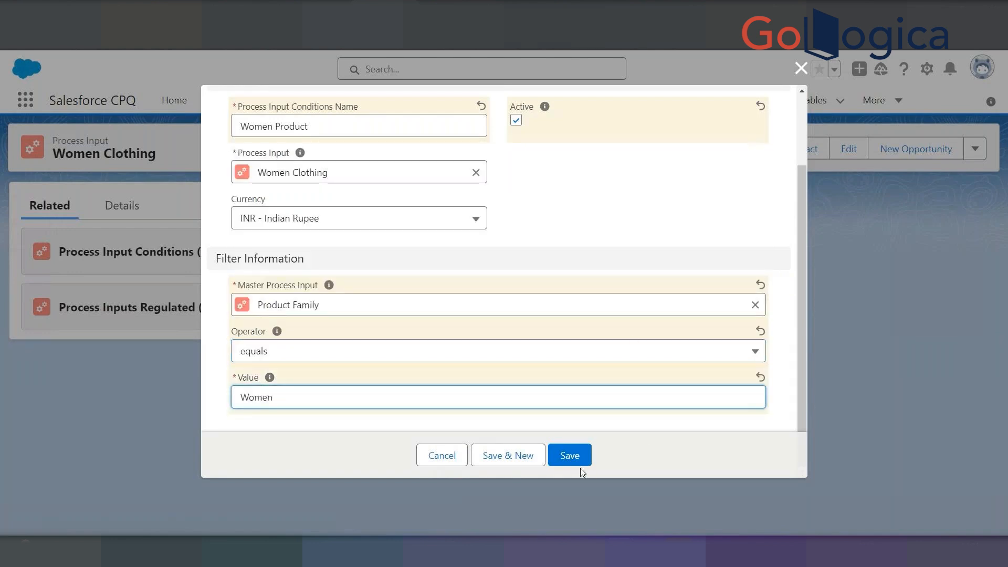
{"action": "left_click", "coordinate": [567, 456]}
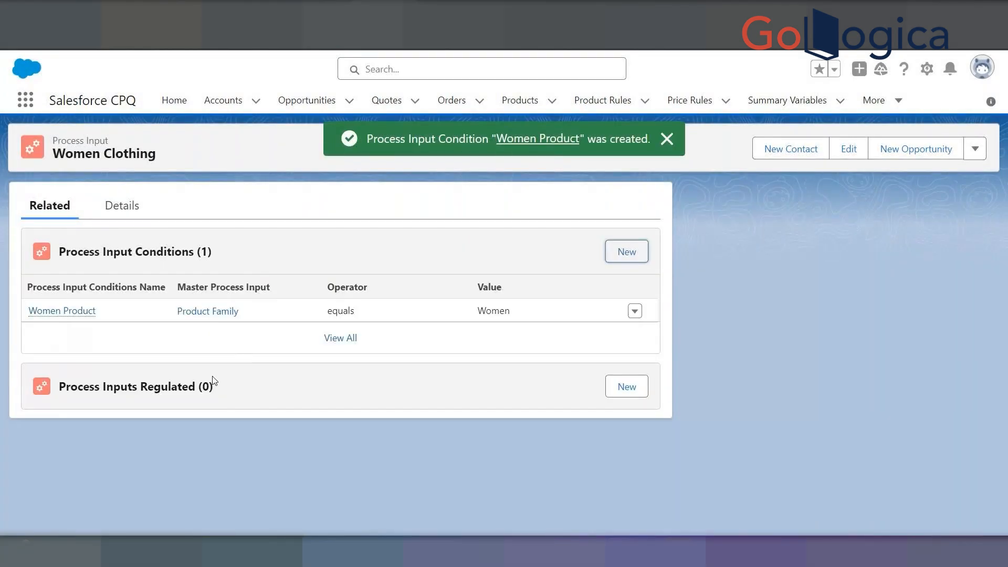
Examine the Creating Process Input Condition slides in the Salesforce CPQ Guided Selling presentation, including how the quote process links to a quote
{"action": "key", "text": "alt+Tab"}
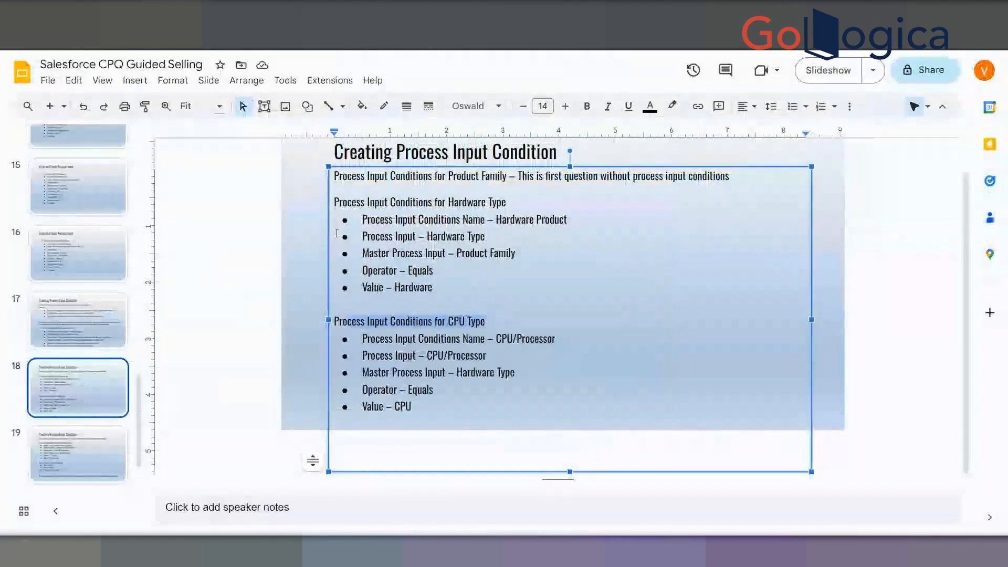
{"action": "left_click", "coordinate": [93, 451]}
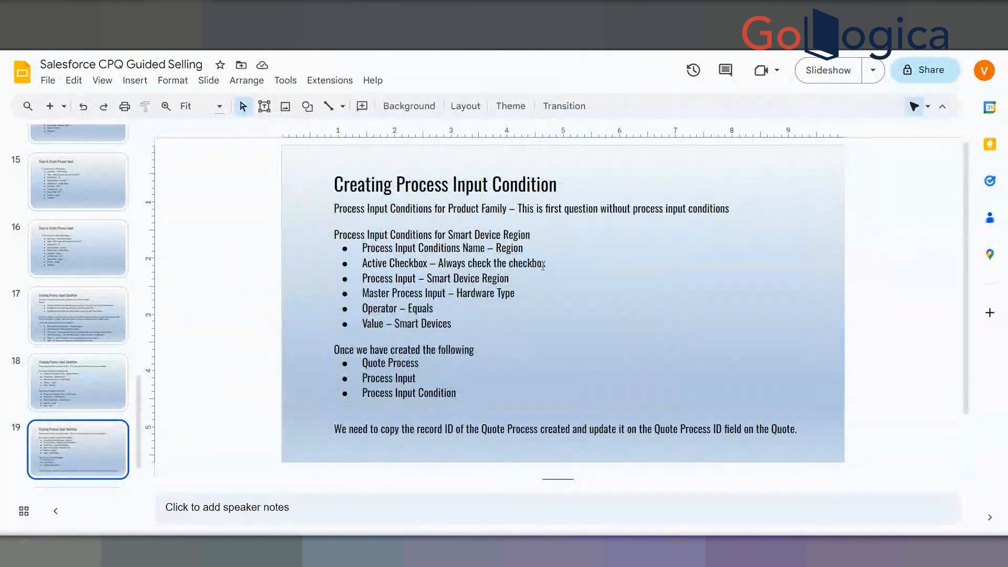
{"action": "scroll", "coordinate": [533, 262], "scroll_direction": "down", "scroll_amount": 1}
{"action": "scroll", "coordinate": [482, 248], "scroll_direction": "up", "scroll_amount": 1}
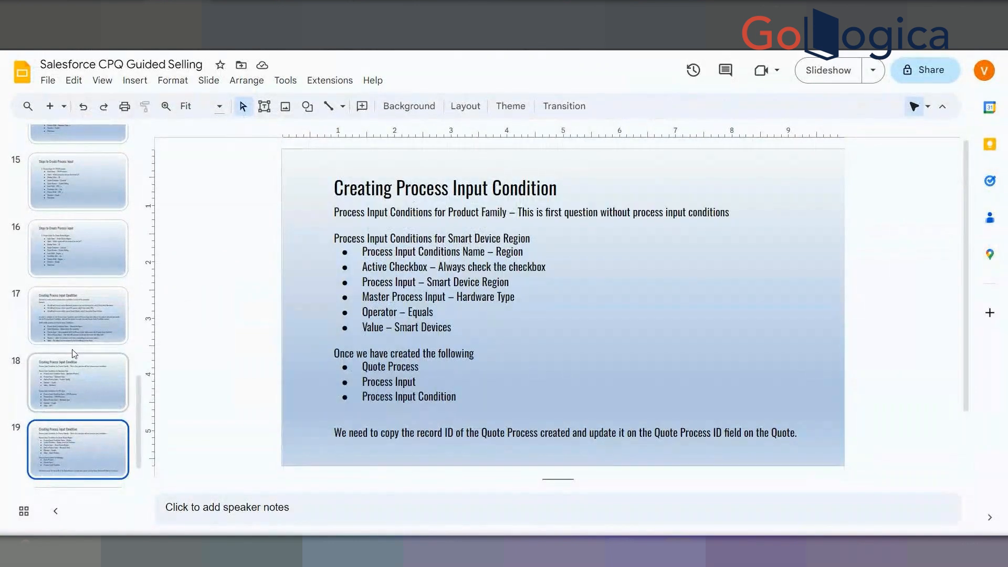
{"action": "left_click", "coordinate": [88, 326]}
{"action": "left_click", "coordinate": [79, 382]}
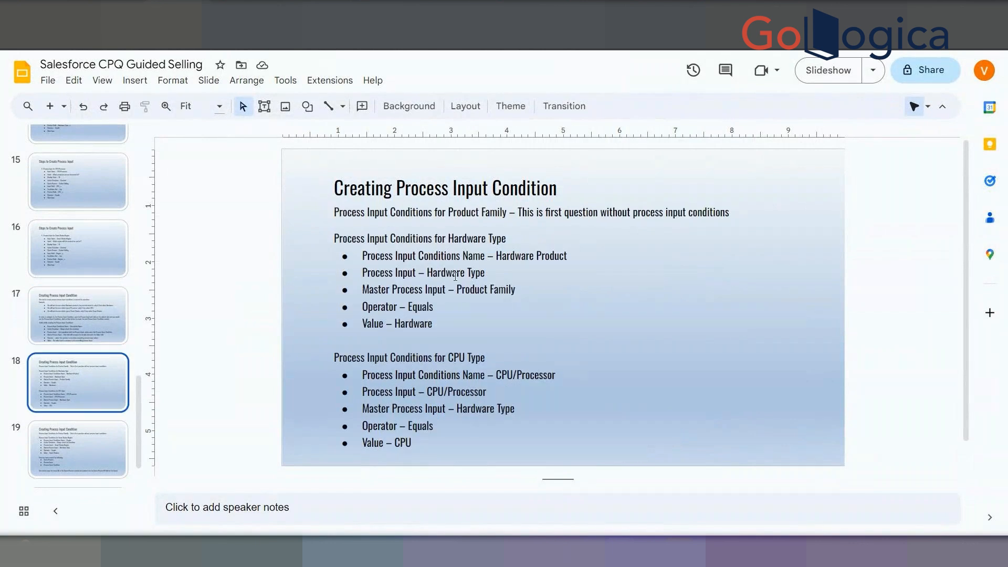
{"action": "left_click", "coordinate": [74, 472]}
{"action": "scroll", "coordinate": [495, 337], "scroll_direction": "down", "scroll_amount": 1}
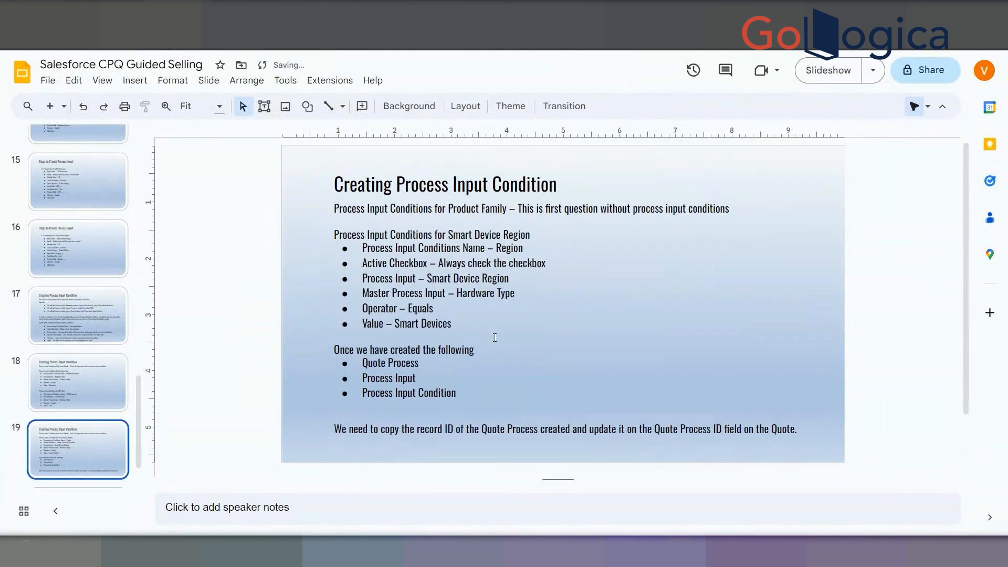
{"action": "scroll", "coordinate": [494, 338], "scroll_direction": "down", "scroll_amount": 2}
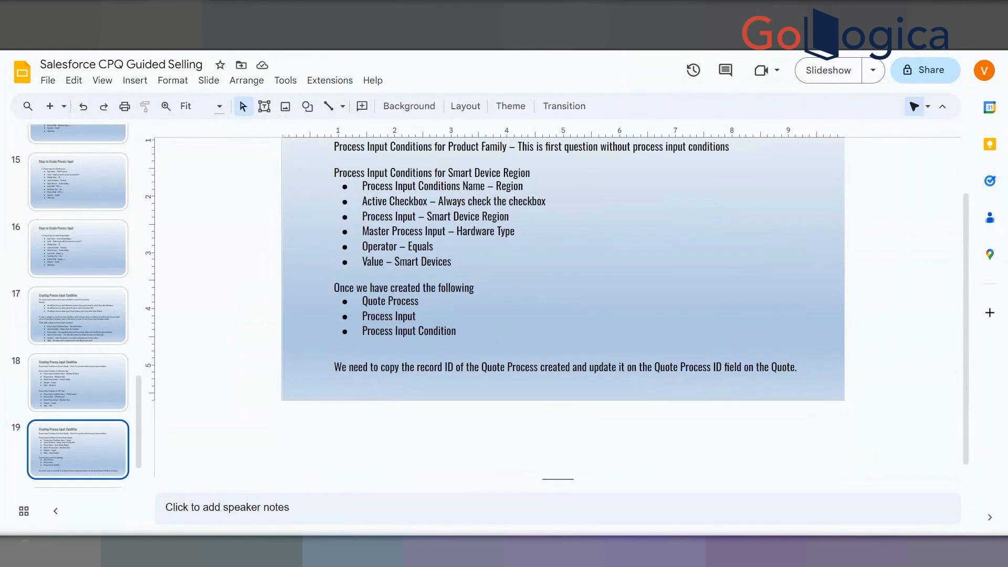
Review the Clothing Guided Selling quote process's details and related process inputs, comparing them with the slide's list of required records
{"action": "key", "text": "ctrl+Tab"}
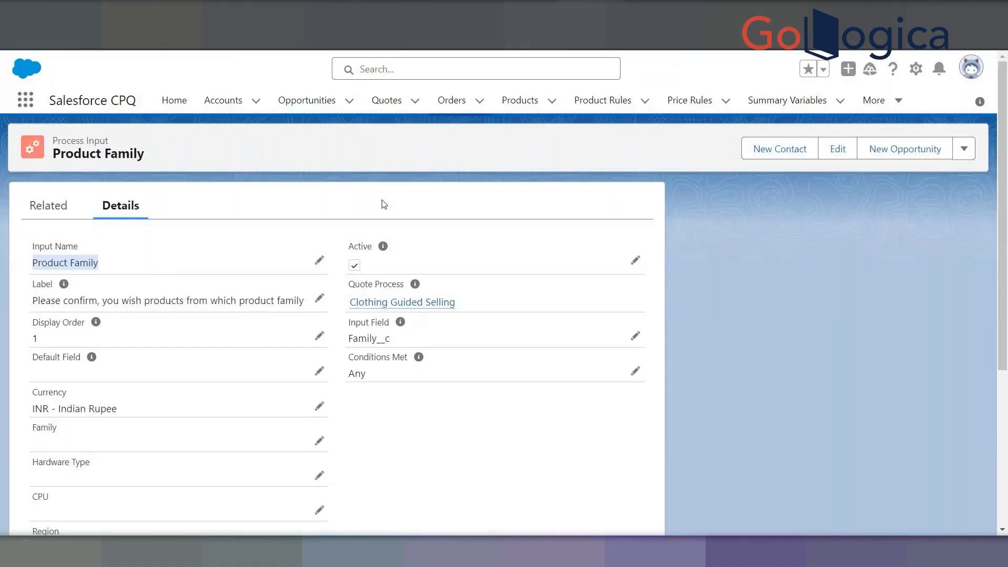
{"action": "key", "text": "ctrl+Tab"}
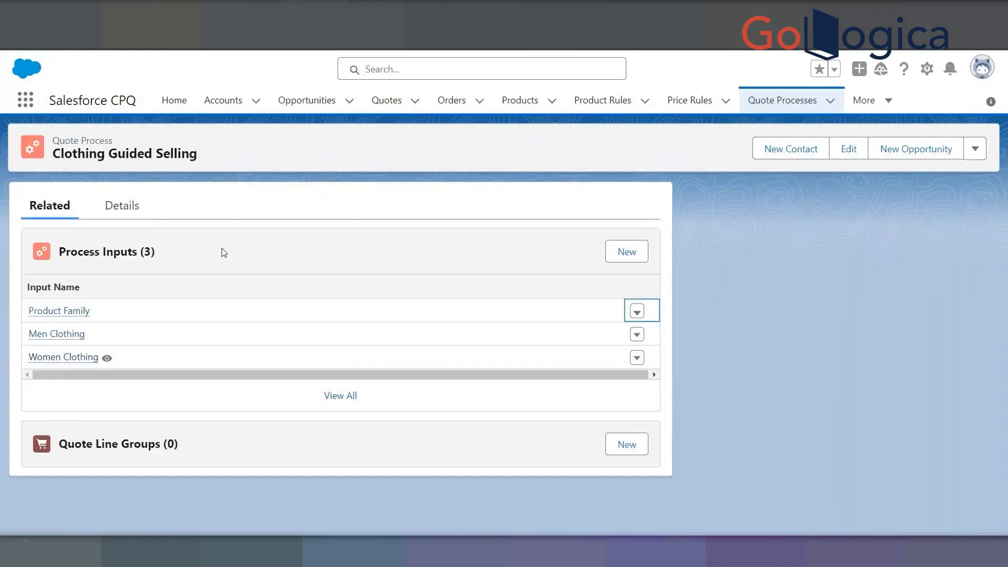
{"action": "left_click", "coordinate": [118, 208]}
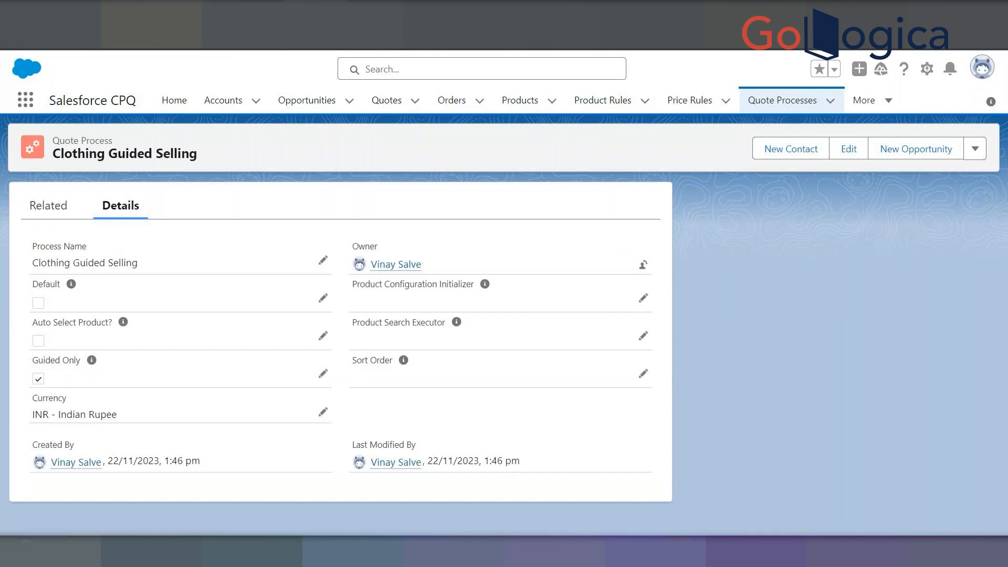
{"action": "key", "text": "ctrl+Tab"}
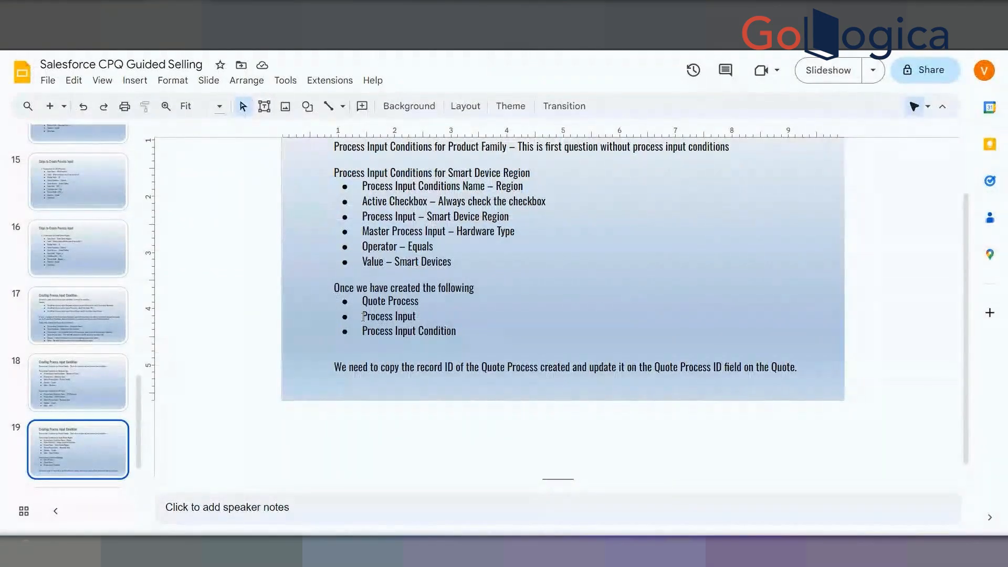
{"action": "key", "text": "ctrl+shift+Tab"}
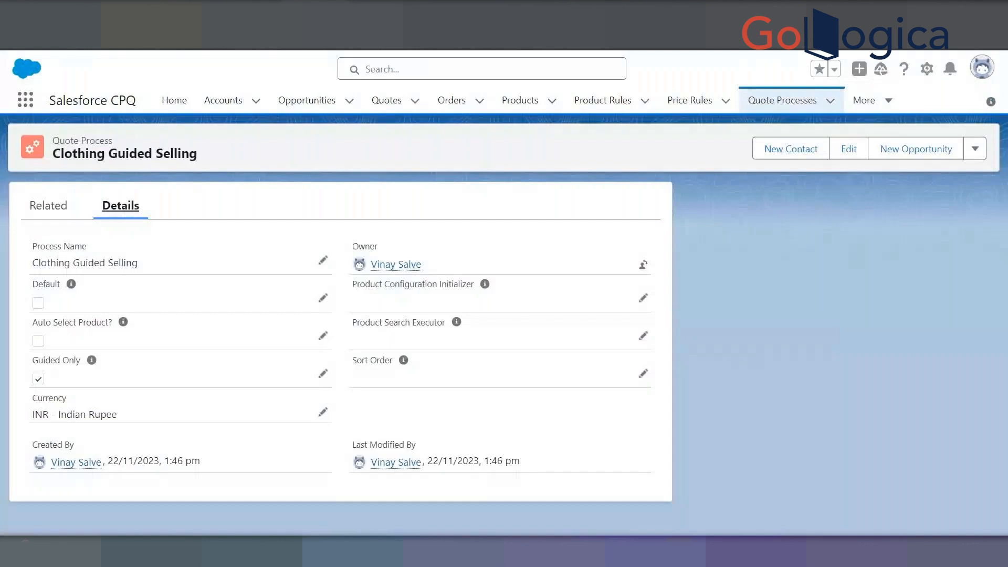
{"action": "left_click", "coordinate": [55, 213]}
{"action": "mouse_move", "coordinate": [75, 323]}
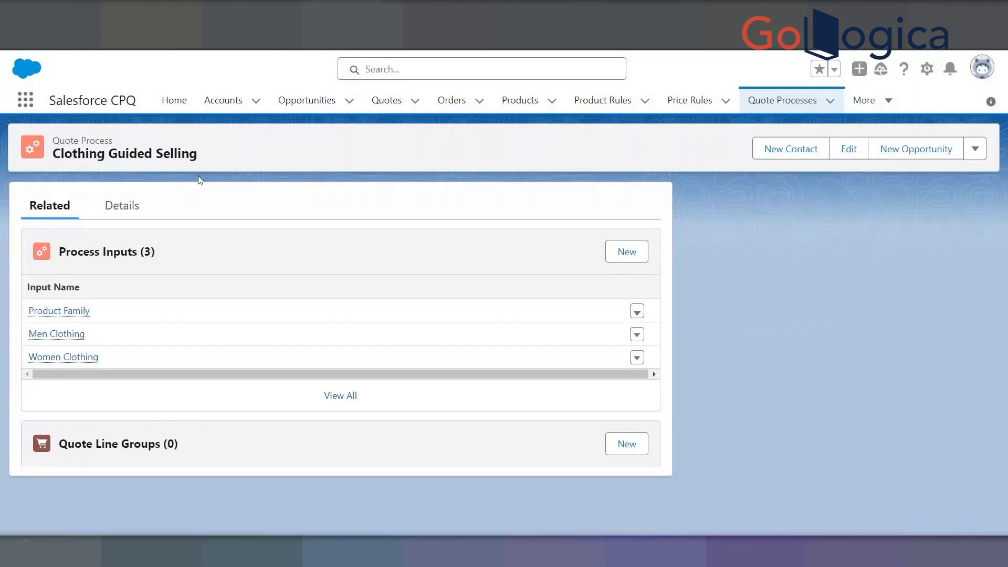
Copy the Clothing Guided Selling record ID and paste a0n5j000006OUTTAA4 below the product list in the Notepad note
{"action": "left_click", "coordinate": [117, 212]}
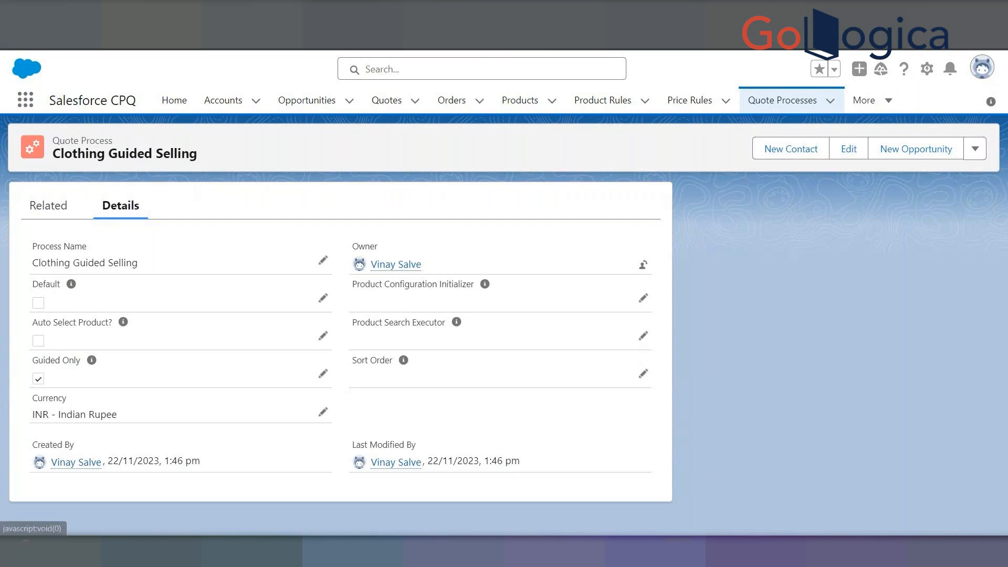
{"action": "key", "text": "alt+Tab"}
{"action": "left_click", "coordinate": [547, 305]}
{"action": "key", "text": "Return"}
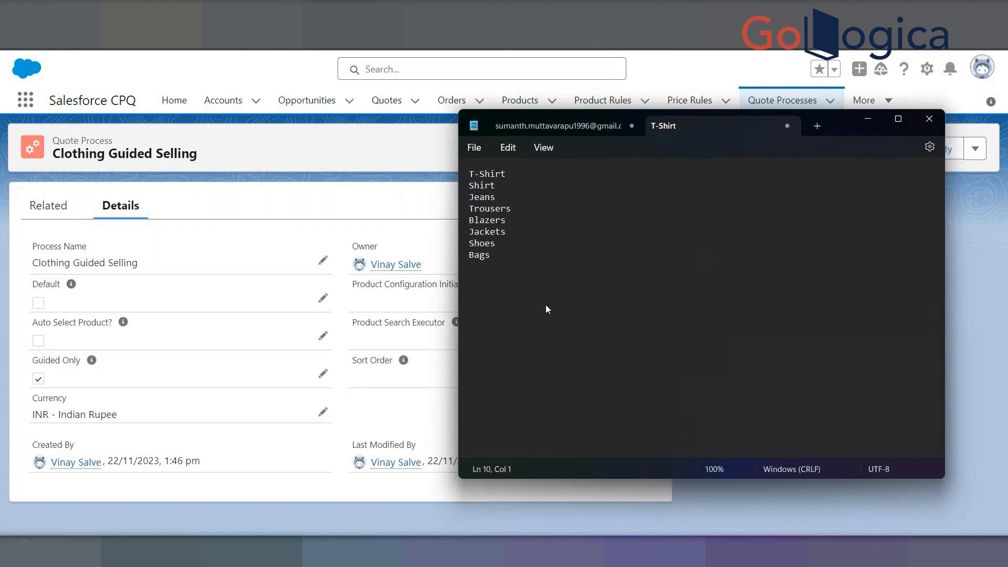
{"action": "type", "text": "a0n5j000006OUTTAA4"}
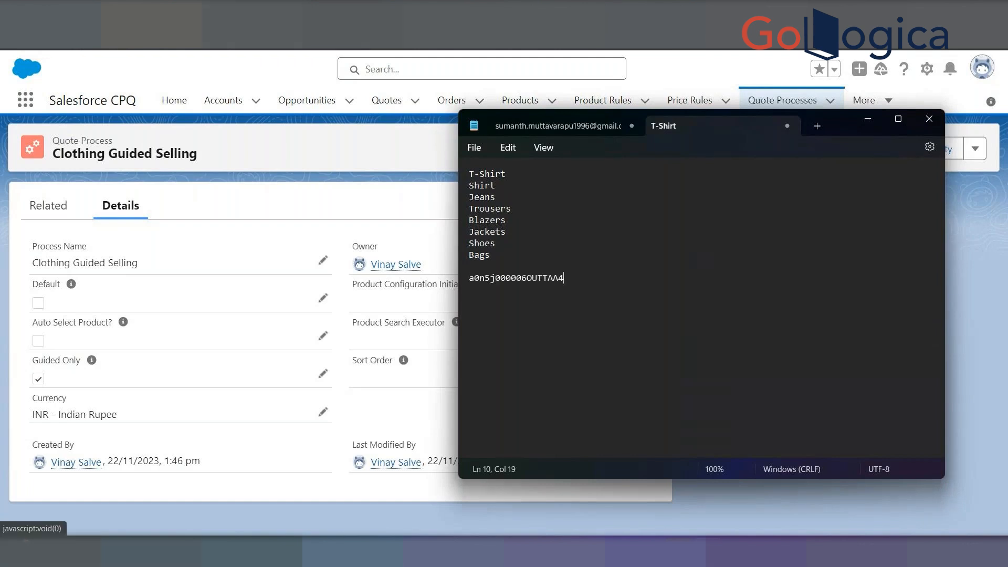
Switch back to Salesforce CPQ and open quote Q-00051 from the recently viewed quotes
{"action": "key", "text": "alt+Tab"}
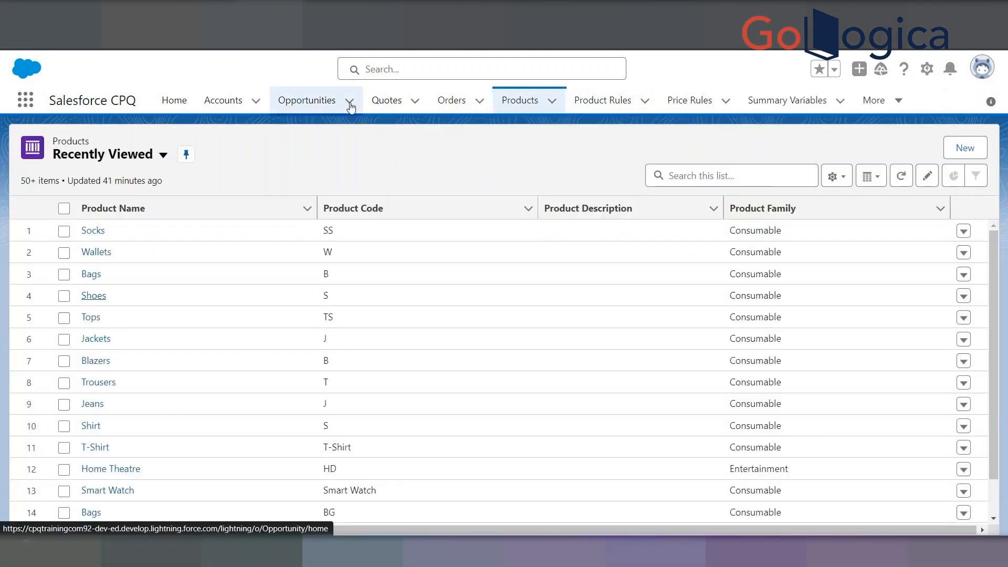
{"action": "right_click", "coordinate": [395, 100]}
{"action": "left_click", "coordinate": [420, 108]}
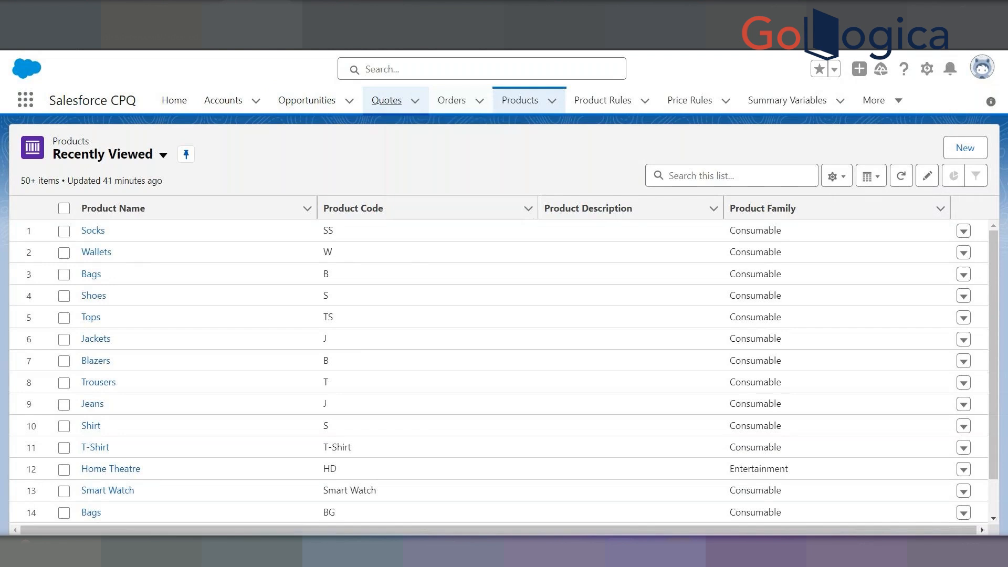
{"action": "left_click", "coordinate": [387, 100]}
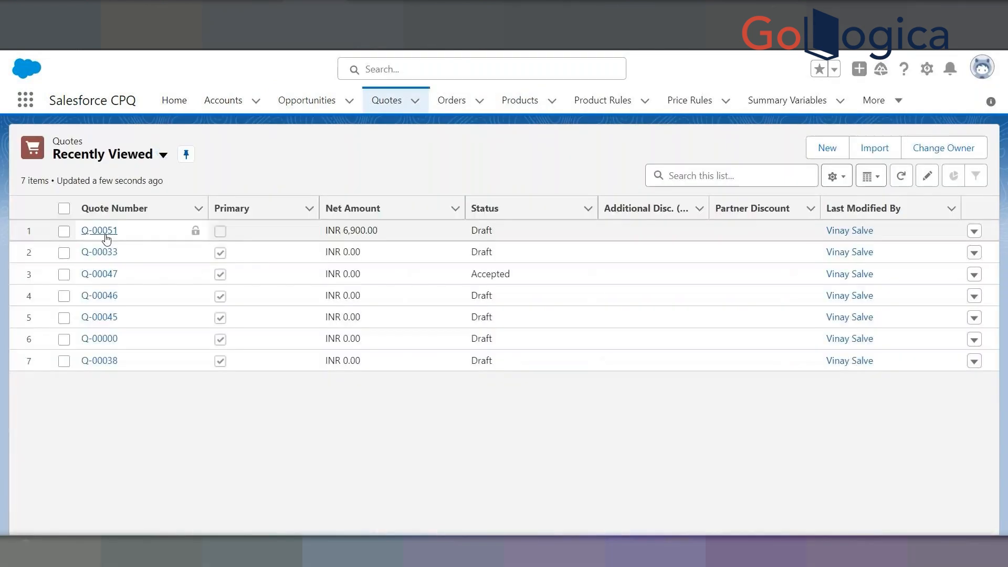
{"action": "left_click", "coordinate": [109, 232]}
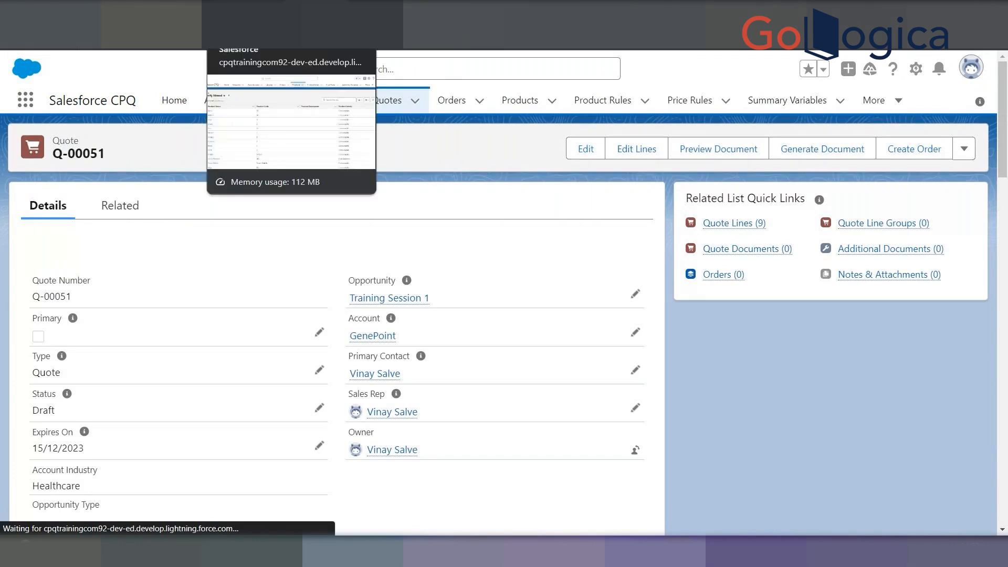
Duplicate the browser tab and open quote Q-00033 from the recently viewed quotes
{"action": "right_click", "coordinate": [300, 47]}
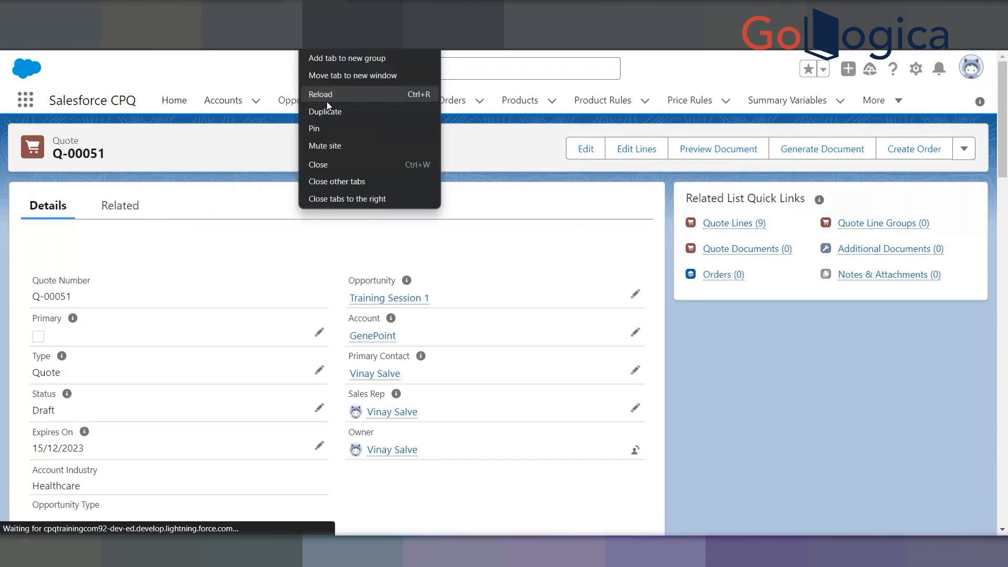
{"action": "left_click", "coordinate": [320, 112]}
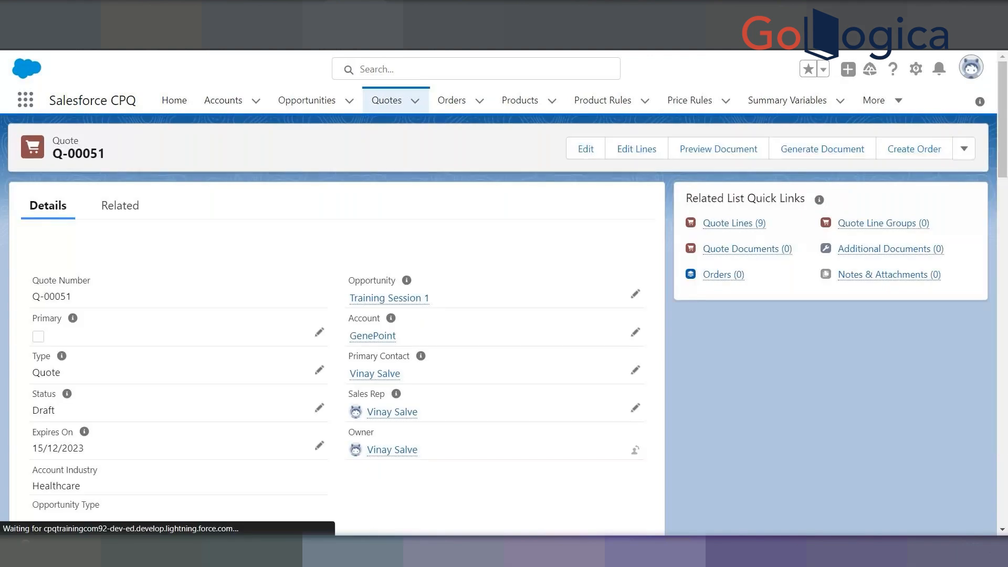
{"action": "left_click", "coordinate": [394, 103]}
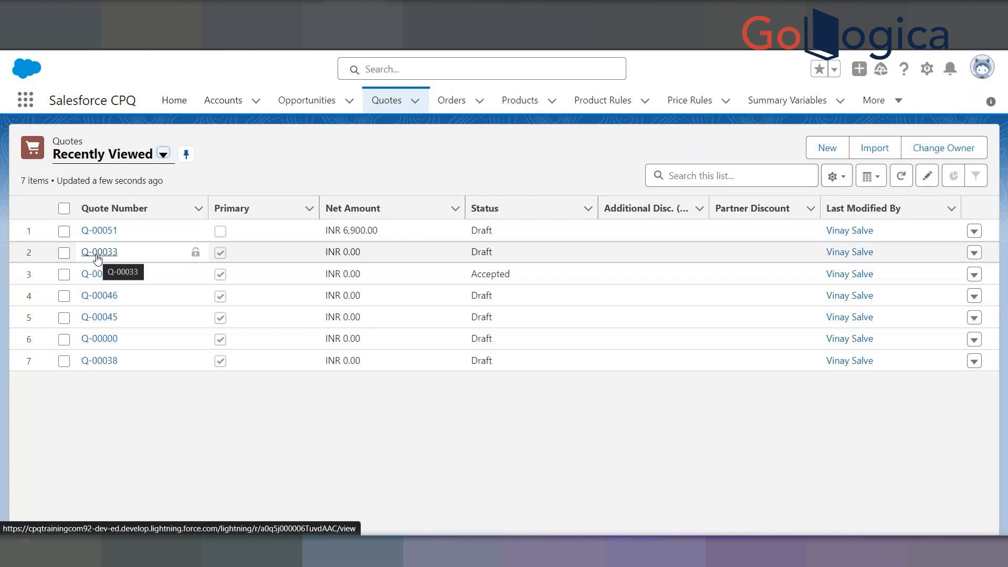
{"action": "left_click", "coordinate": [99, 253]}
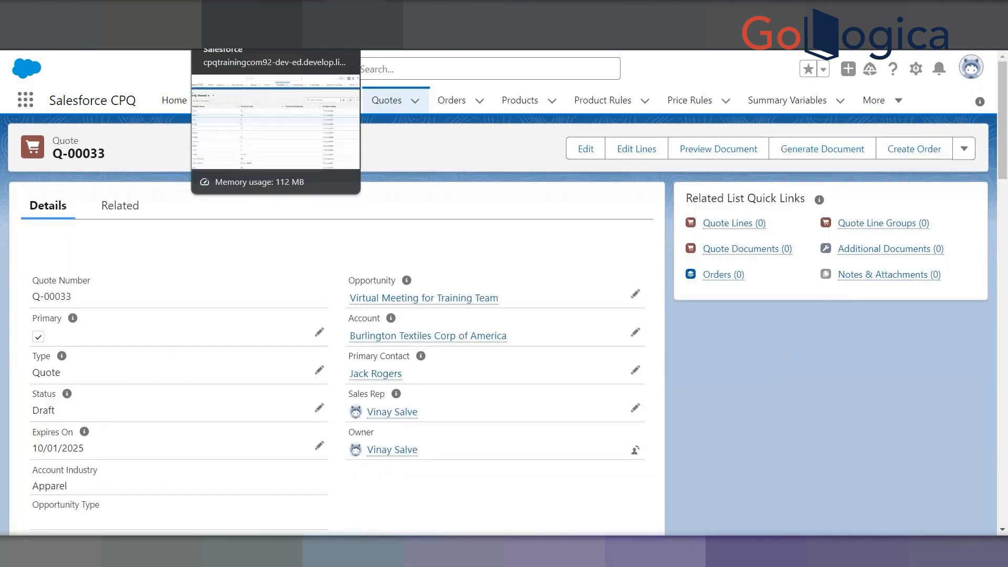
Return to quote Q-00051, set its Quote Process Id to a0n5j000006OUTTAA4 and save the record
{"action": "left_click", "coordinate": [239, 10]}
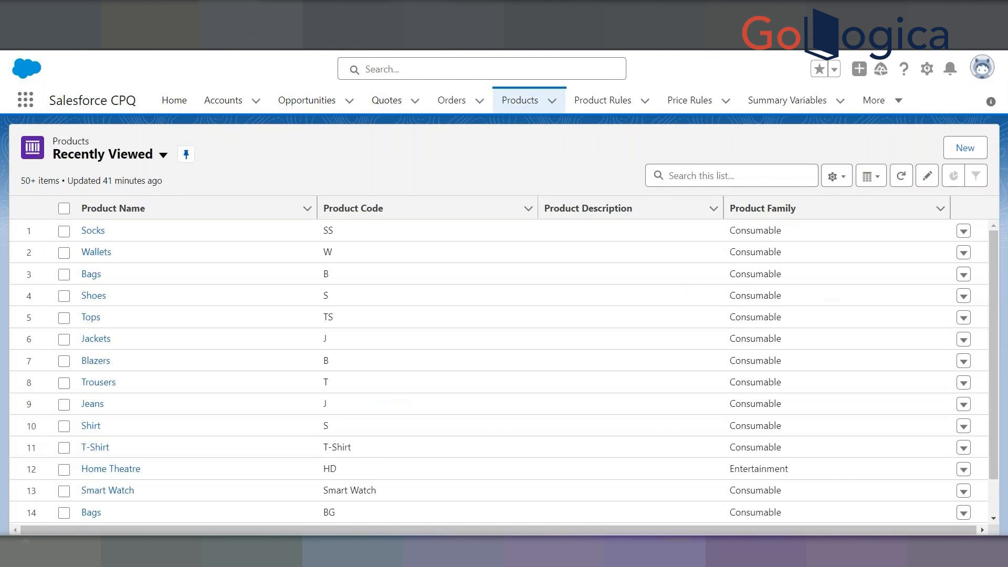
{"action": "left_click", "coordinate": [499, 11]}
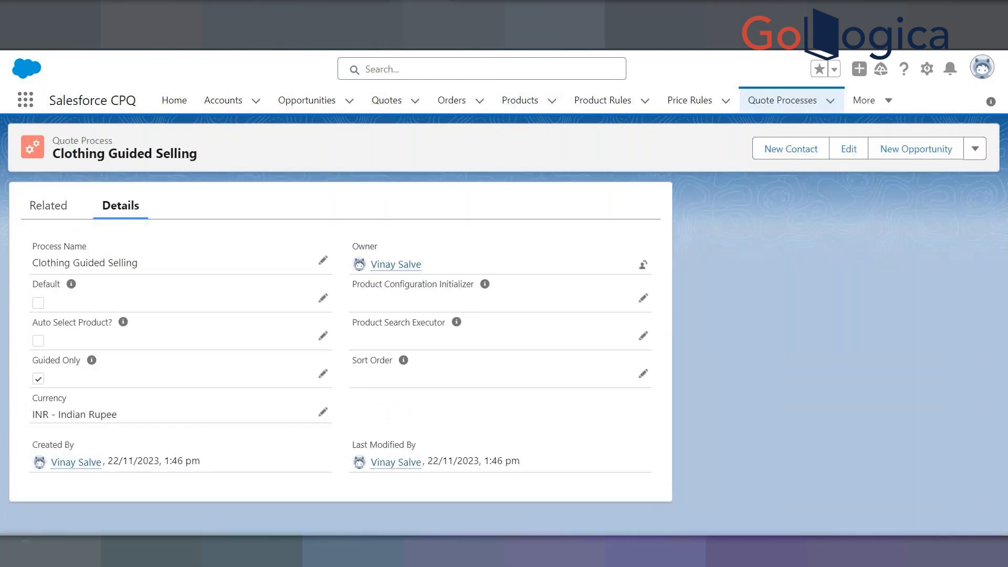
{"action": "left_click", "coordinate": [292, 11]}
{"action": "scroll", "coordinate": [231, 309], "scroll_direction": "down", "scroll_amount": 10}
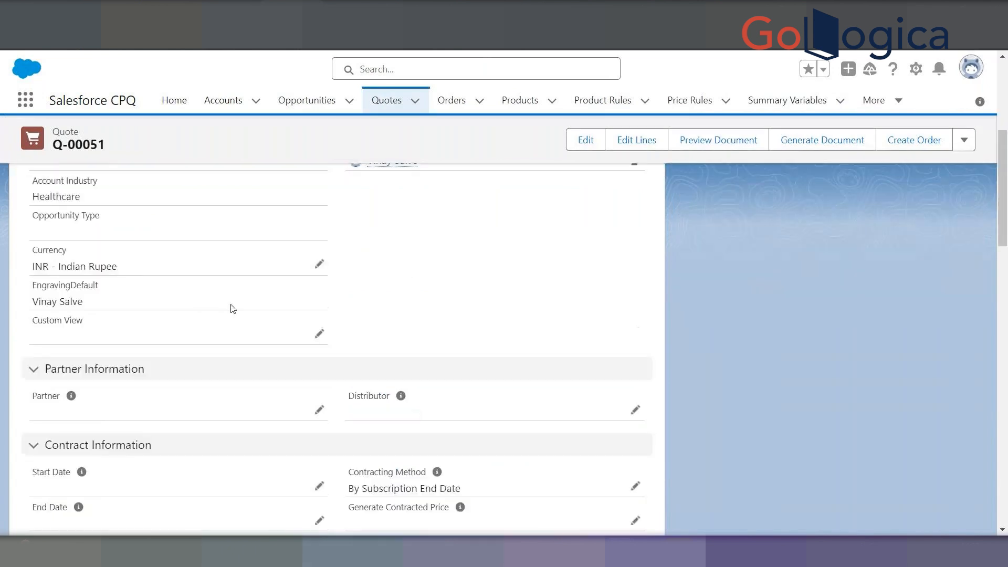
{"action": "scroll", "coordinate": [232, 333], "scroll_direction": "down", "scroll_amount": 15}
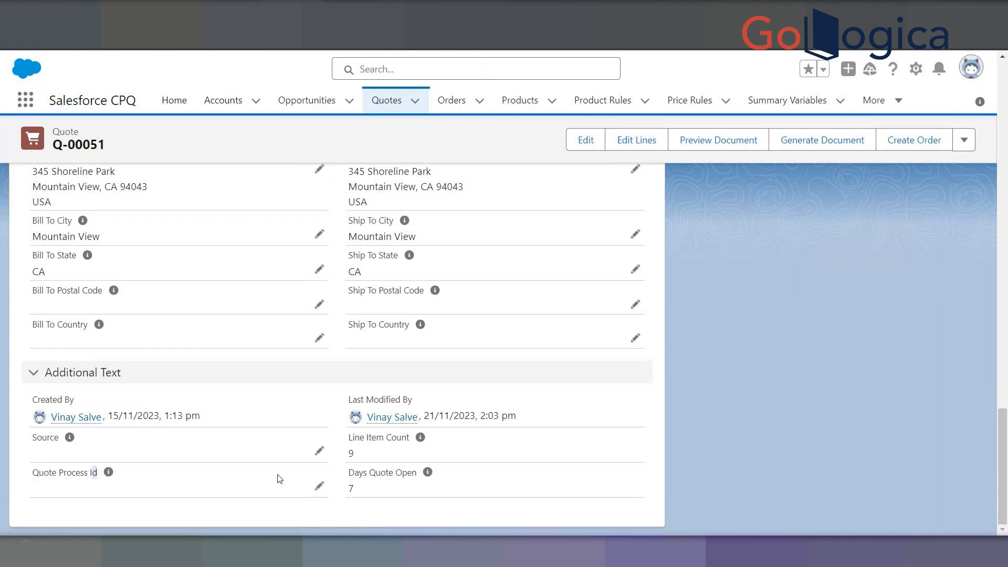
{"action": "left_click", "coordinate": [320, 488]}
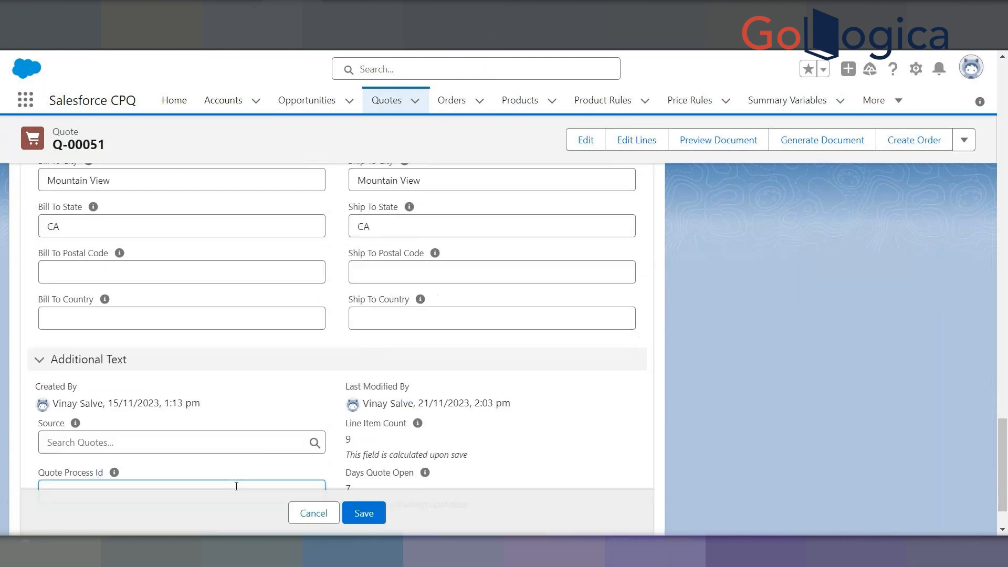
{"action": "scroll", "coordinate": [255, 449], "scroll_direction": "down", "scroll_amount": 1}
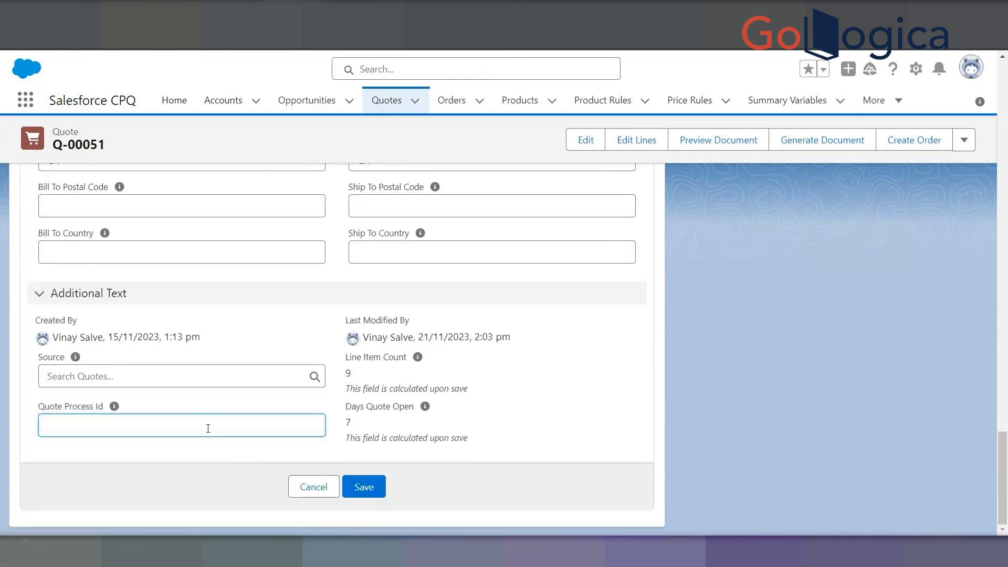
{"action": "type", "text": "a0n5j000006OUTTAA4"}
{"action": "left_click", "coordinate": [364, 487]}
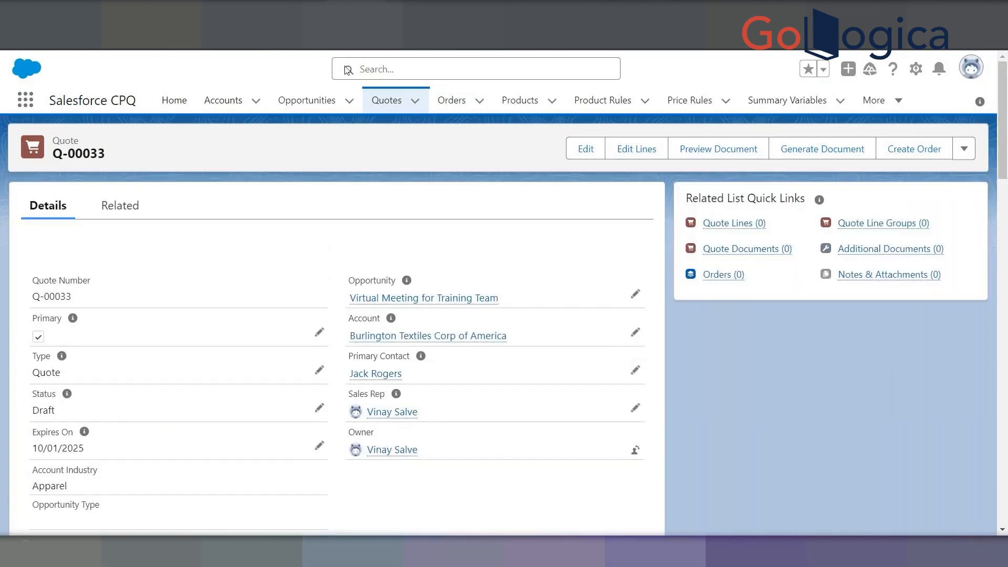
Open the Guided Selling quote process record in a duplicate of the Clothing Guided Selling tab to obtain its record ID
{"action": "scroll", "coordinate": [286, 335], "scroll_direction": "down", "scroll_amount": 10}
{"action": "scroll", "coordinate": [287, 335], "scroll_direction": "down", "scroll_amount": 15}
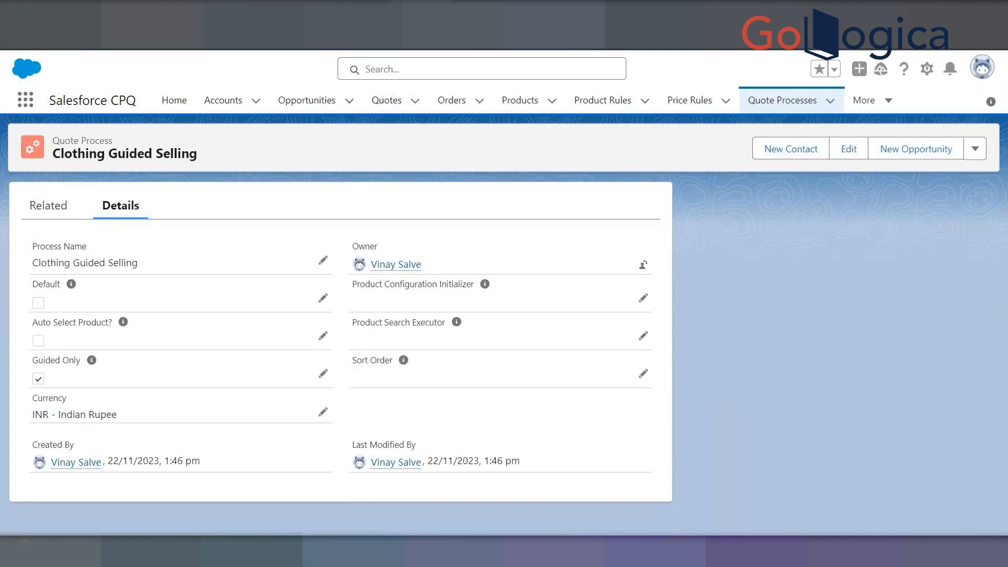
{"action": "right_click", "coordinate": [423, 49]}
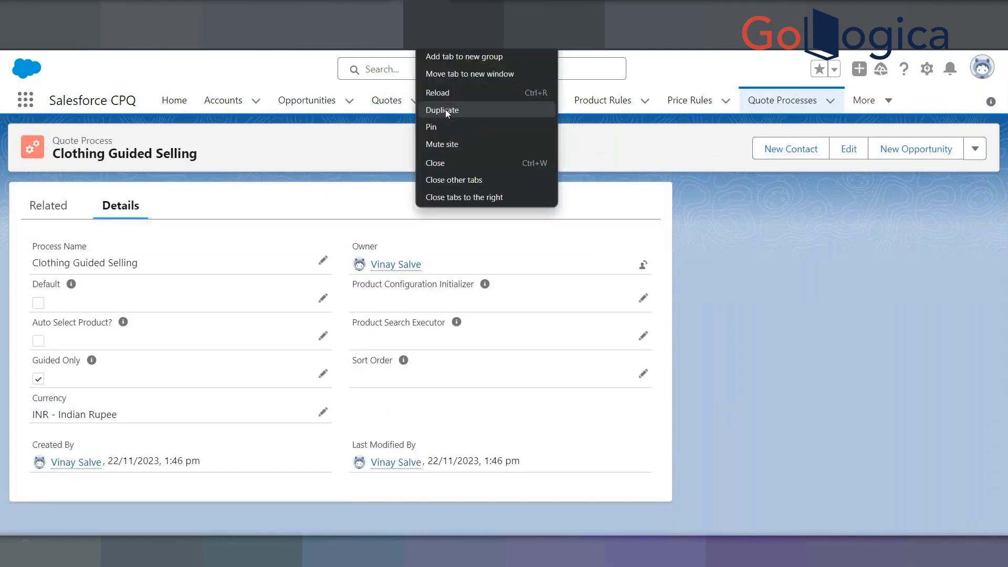
{"action": "left_click", "coordinate": [445, 108]}
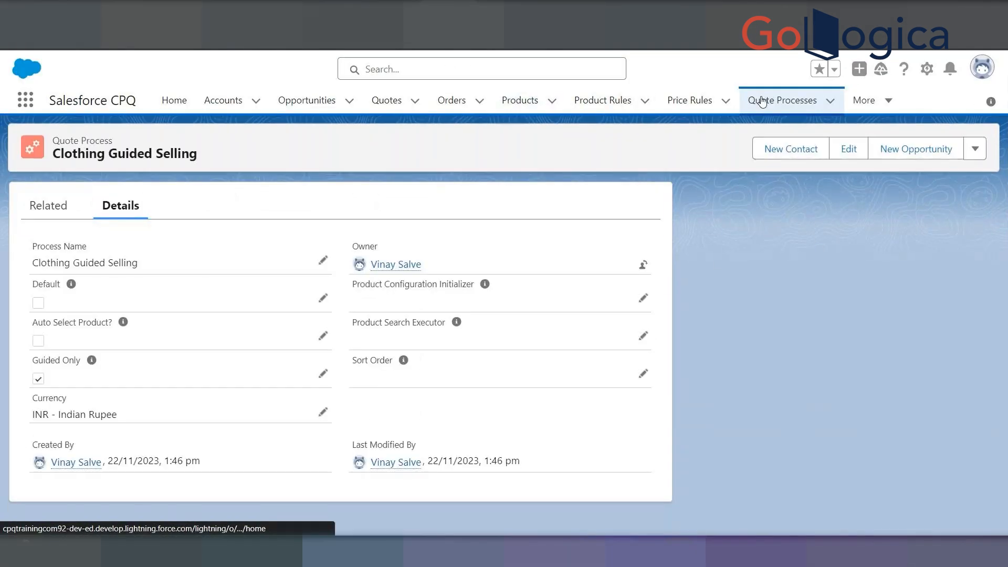
{"action": "left_click", "coordinate": [761, 100]}
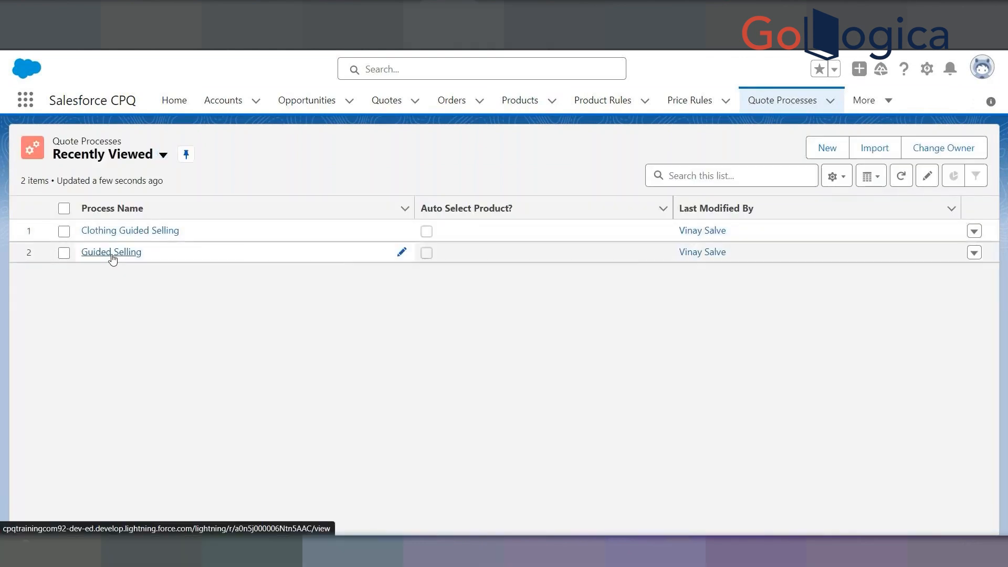
{"action": "left_click", "coordinate": [112, 253]}
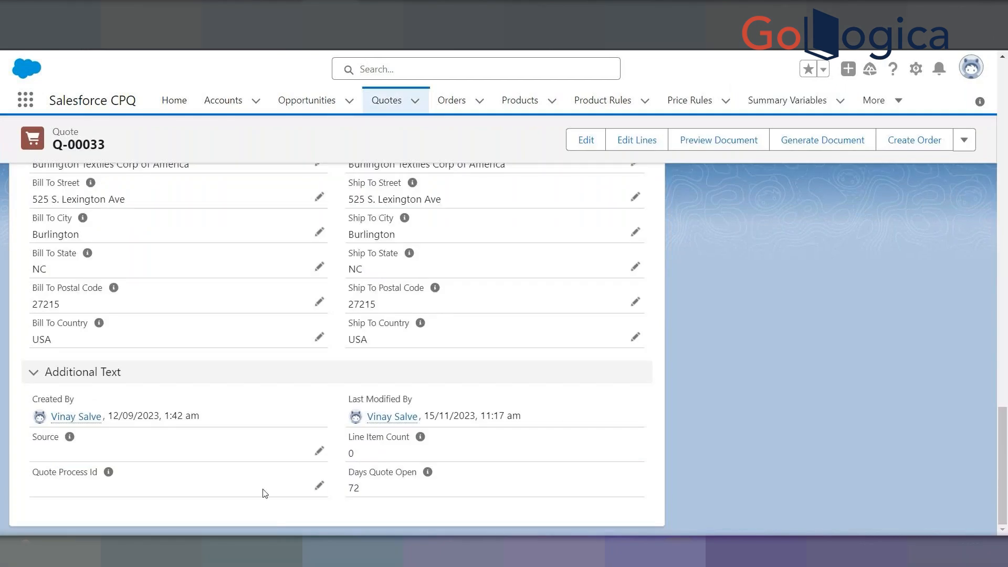
Set the Quote Process Id of quote Q-00033 to a0n5j000006Ntn5AAC and save the record
{"action": "left_click", "coordinate": [319, 485]}
{"action": "scroll", "coordinate": [169, 434], "scroll_direction": "down", "scroll_amount": 1}
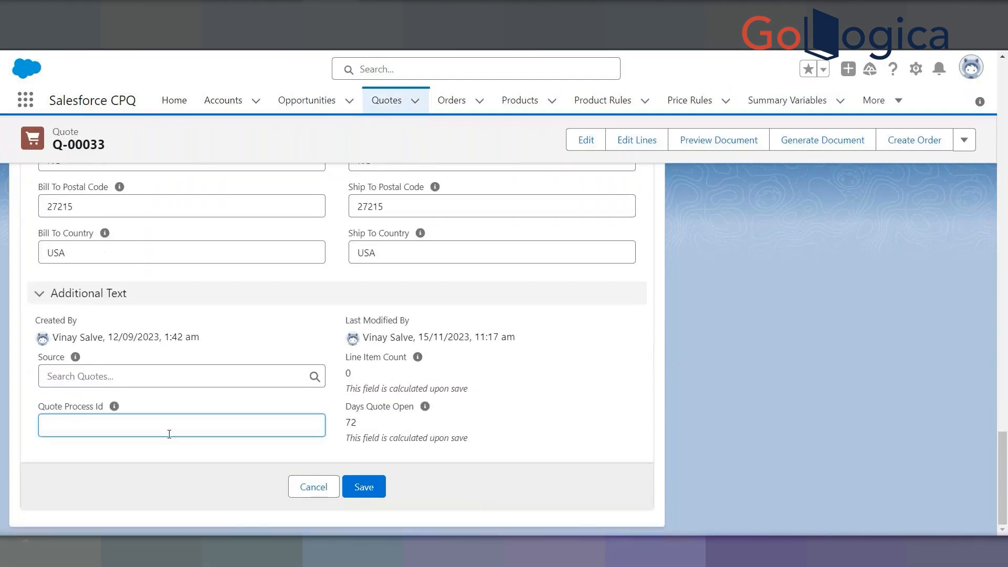
{"action": "type", "text": "a0n5j000006Ntn5AAC"}
{"action": "left_click", "coordinate": [356, 486]}
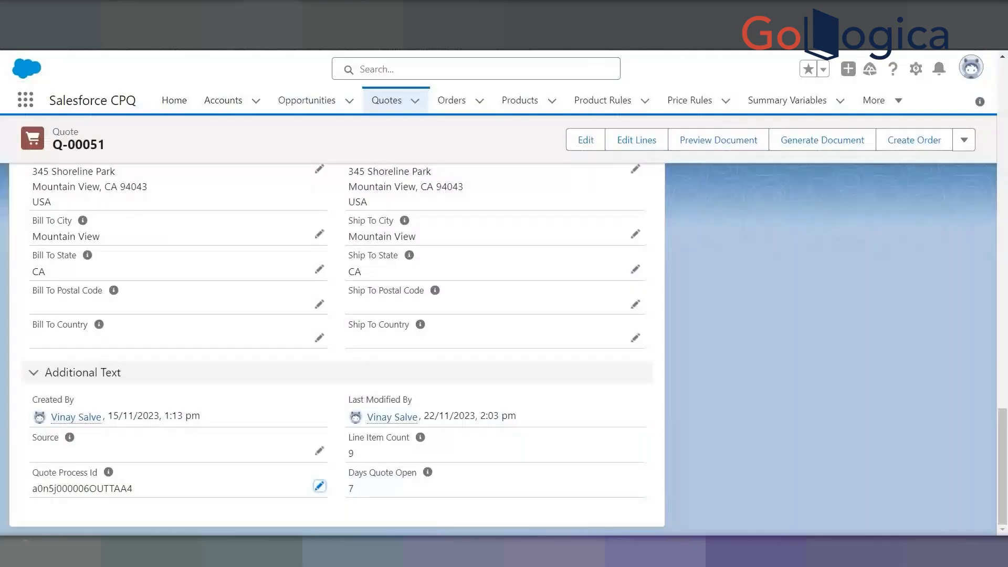
Return to quote Q-00051, open its line editor and delete all of its quote lines
{"action": "scroll", "coordinate": [297, 211], "scroll_direction": "up", "scroll_amount": 20}
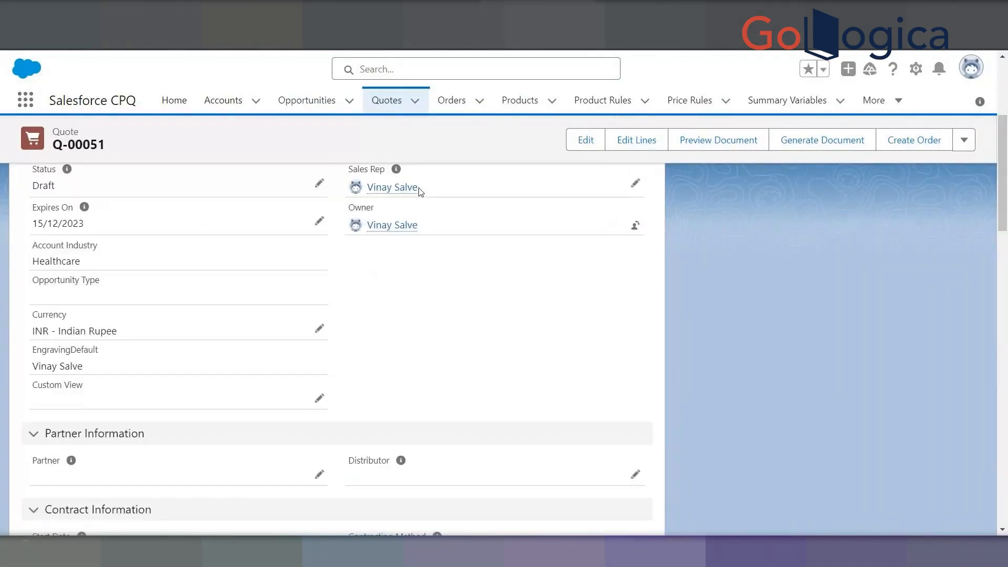
{"action": "left_click", "coordinate": [623, 150]}
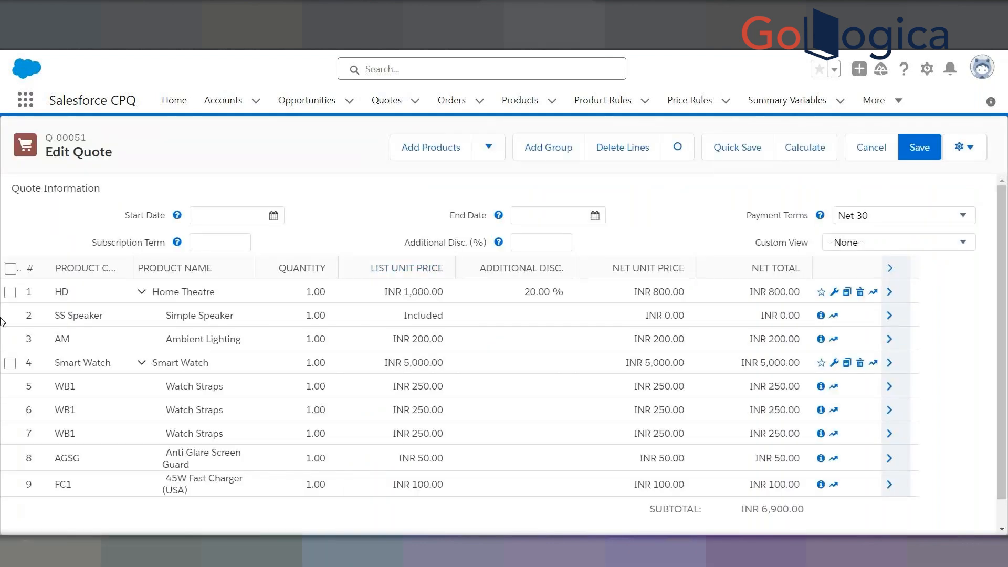
{"action": "left_click", "coordinate": [10, 269]}
{"action": "left_click", "coordinate": [623, 147]}
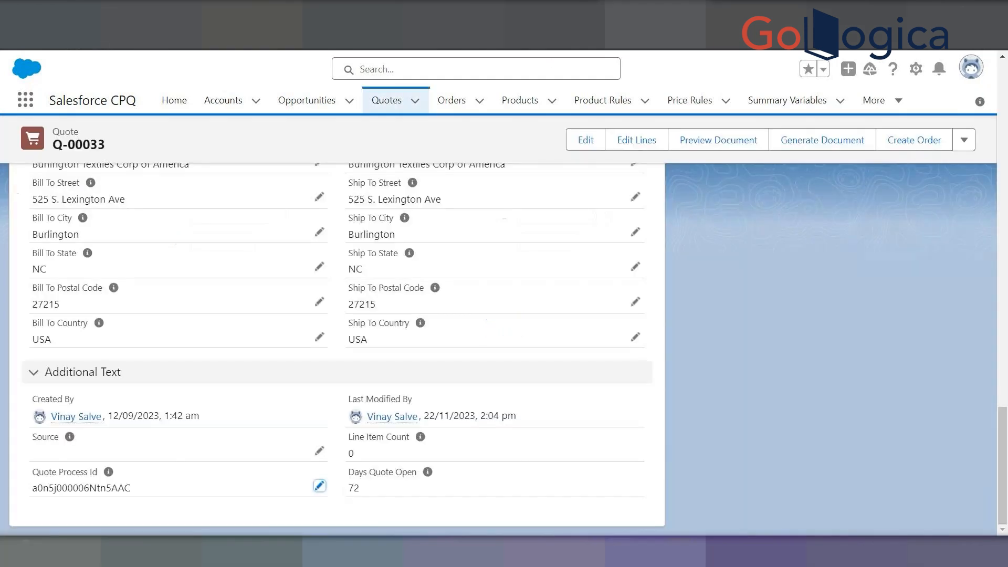
Switch to quote Q-00033, quick save it in the line editor and start adding products
{"action": "scroll", "coordinate": [426, 249], "scroll_direction": "up", "scroll_amount": 6}
{"action": "left_click", "coordinate": [642, 139]}
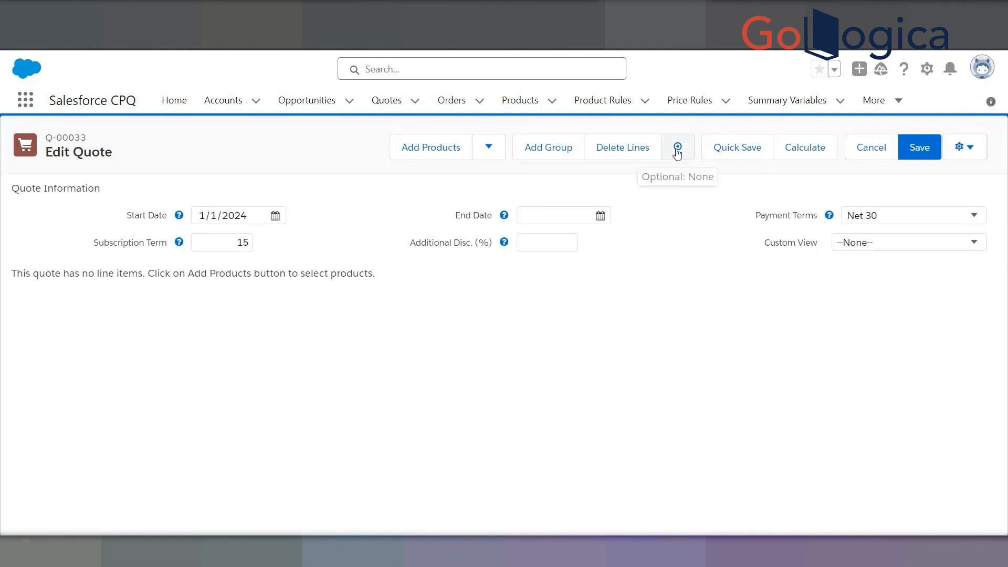
{"action": "left_click", "coordinate": [737, 148]}
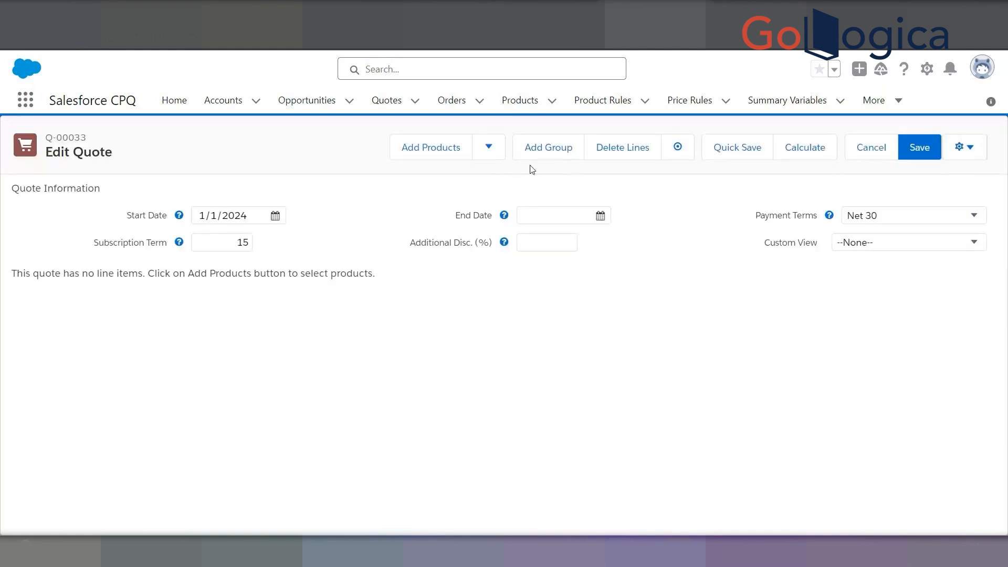
{"action": "left_click", "coordinate": [420, 149]}
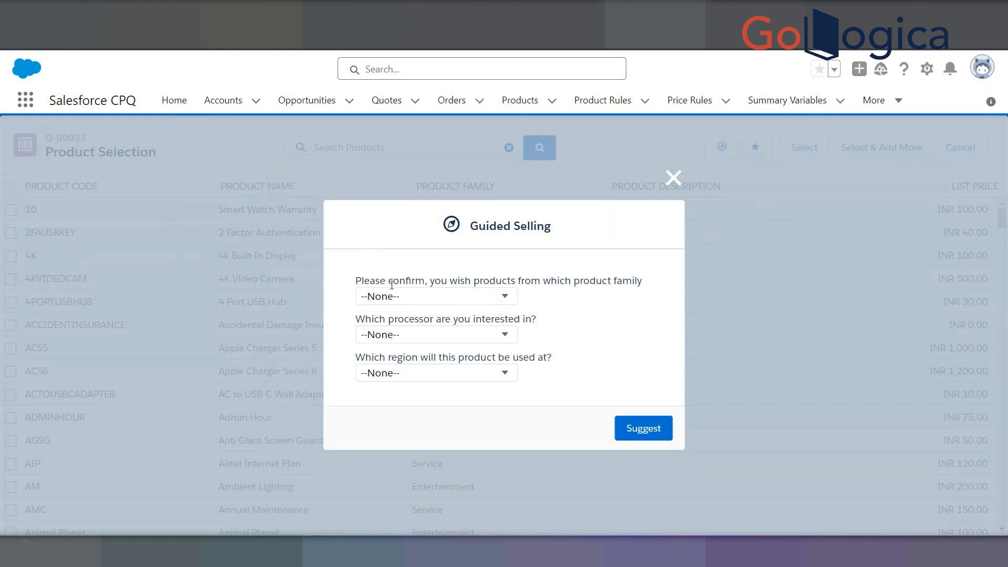
Choose product family Hardware, processor I5 and region EU in the Guided Selling prompt, and close it without requesting suggestions
{"action": "left_click_drag", "start_coordinate": [444, 279], "coordinate": [643, 276]}
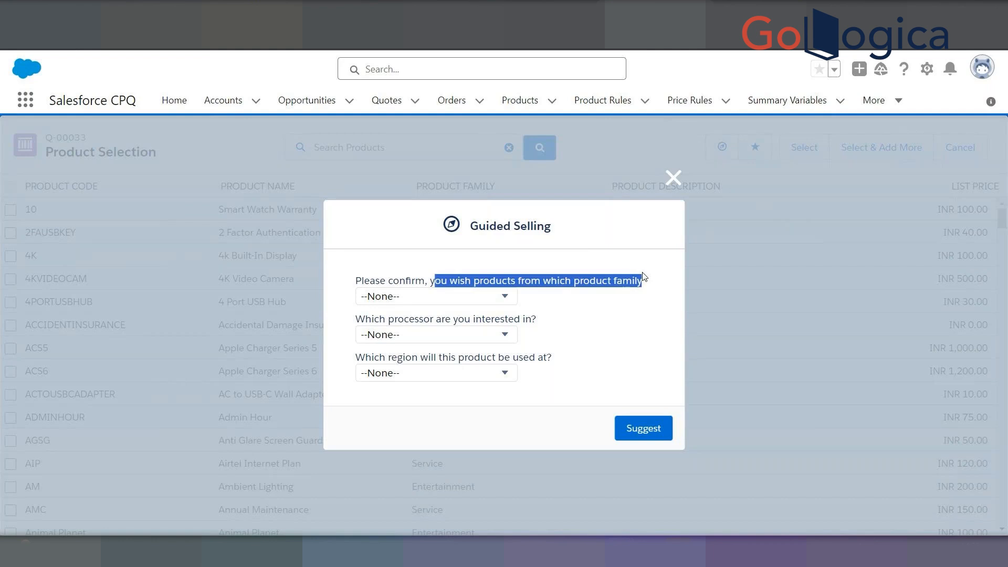
{"action": "left_click", "coordinate": [487, 298]}
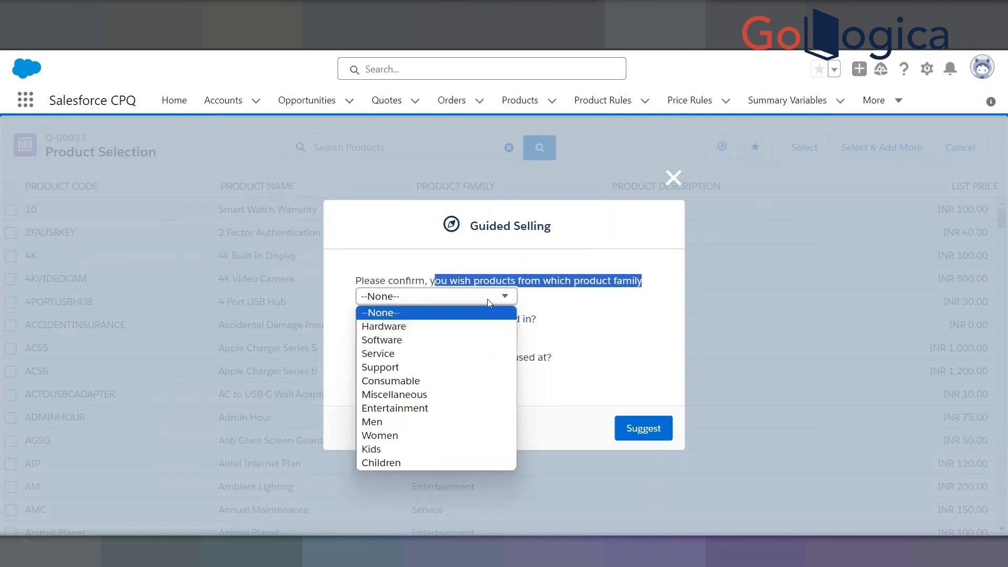
{"action": "left_click", "coordinate": [411, 327]}
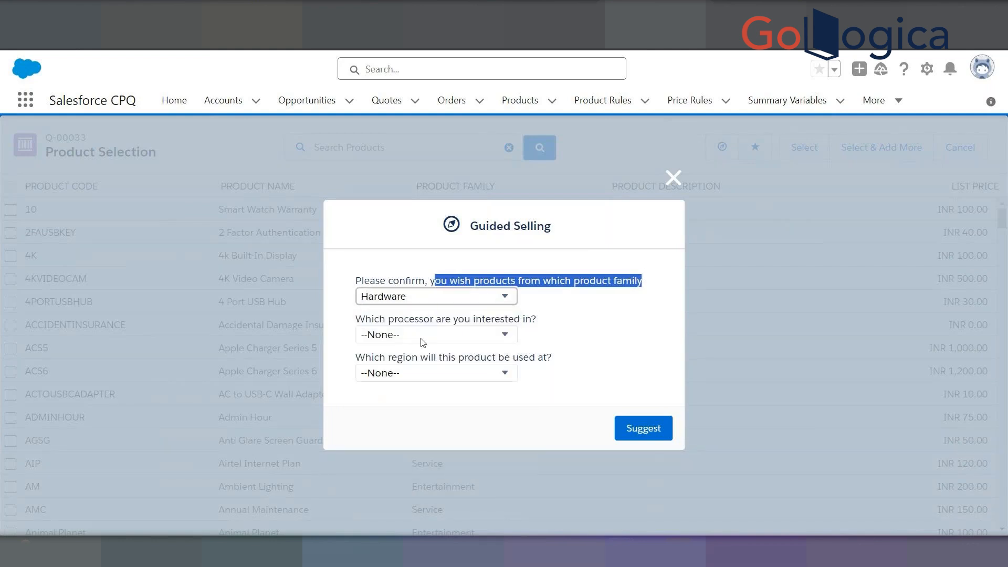
{"action": "left_click", "coordinate": [438, 336]}
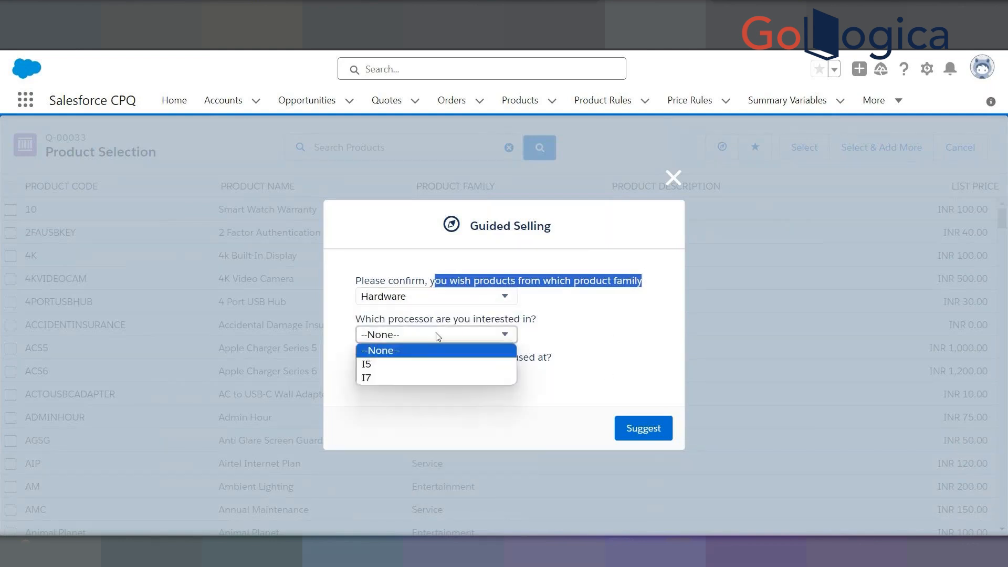
{"action": "left_click", "coordinate": [376, 365]}
{"action": "left_click", "coordinate": [409, 374]}
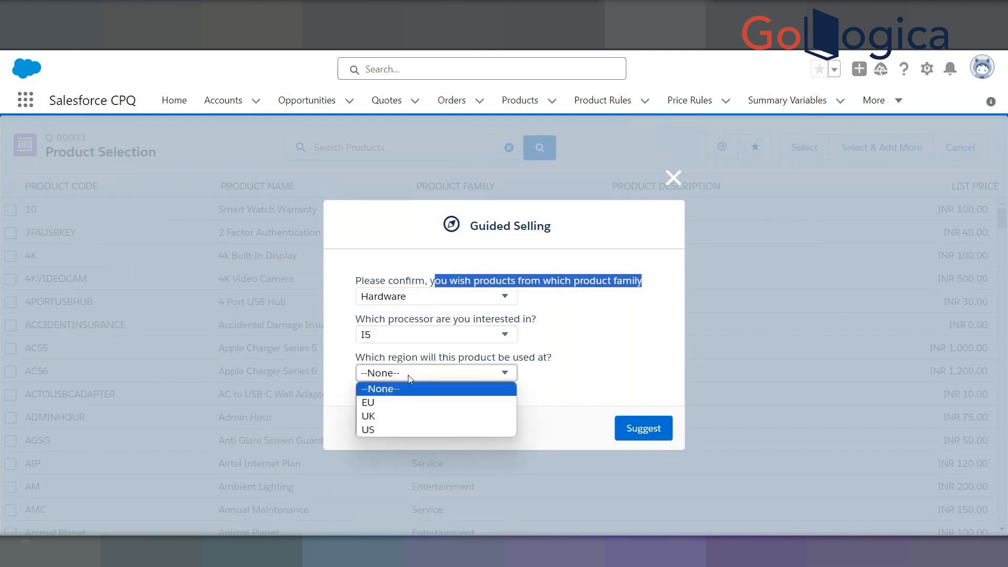
{"action": "left_click", "coordinate": [389, 403]}
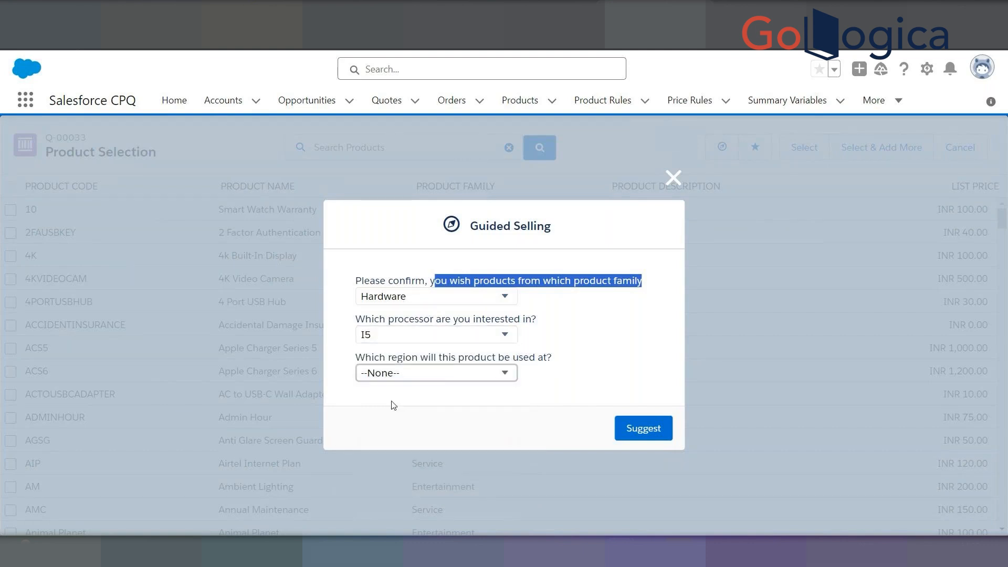
{"action": "left_click", "coordinate": [673, 178]}
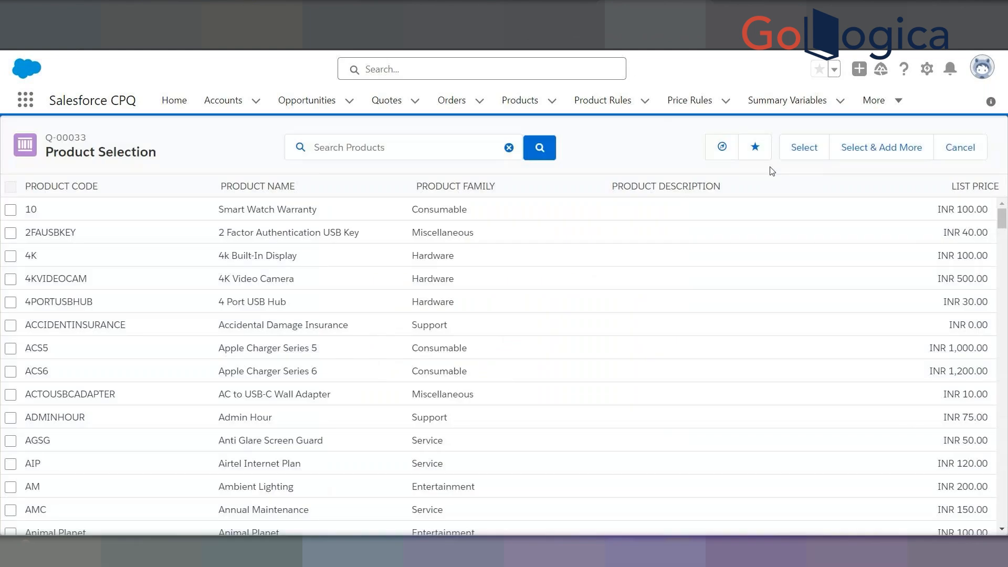
Reopen guided selling in Q-00033's product selection and reset the region, processor and product family answers to --None--
{"action": "left_click", "coordinate": [728, 157]}
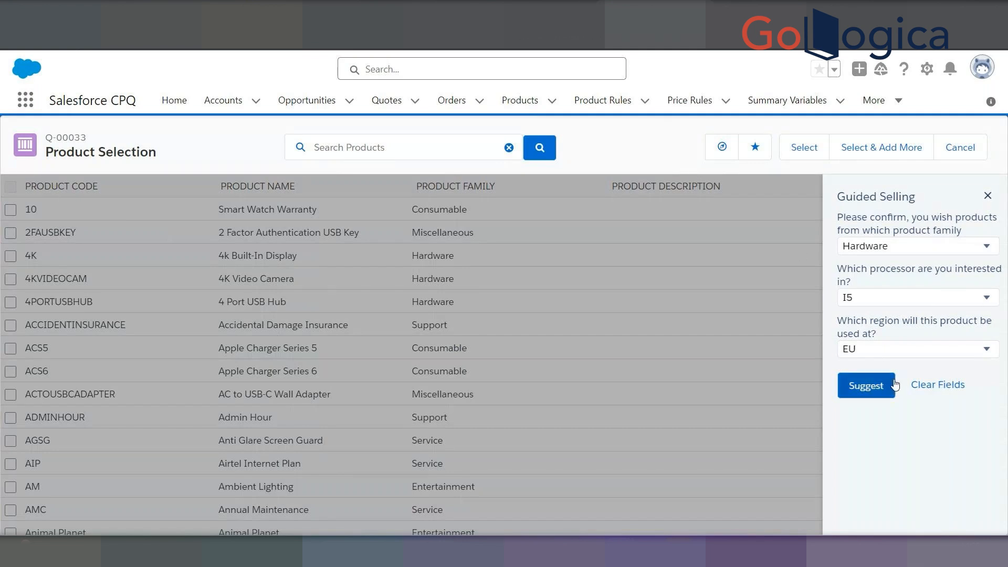
{"action": "left_click", "coordinate": [905, 349]}
{"action": "left_click", "coordinate": [876, 366]}
{"action": "left_click", "coordinate": [911, 302]}
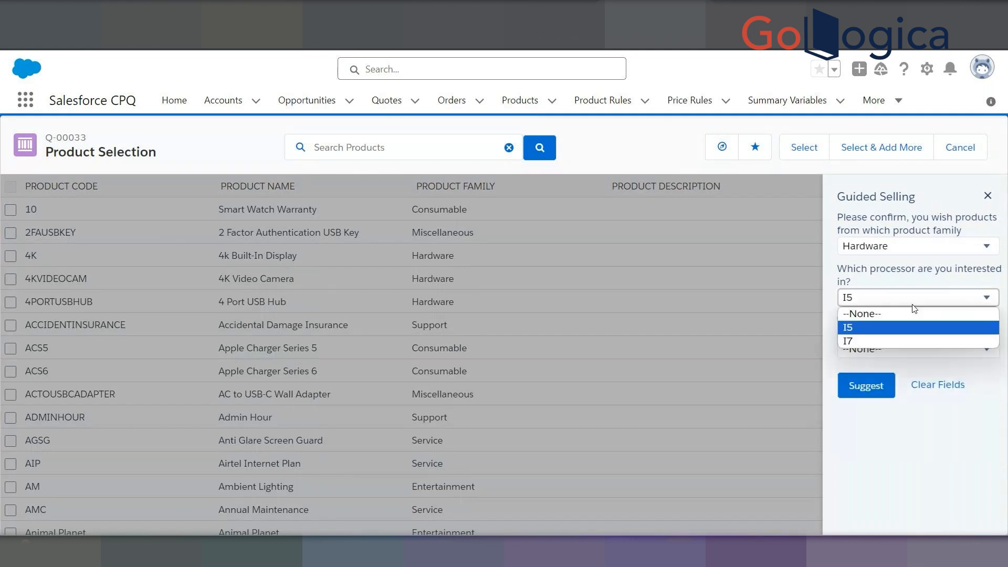
{"action": "left_click", "coordinate": [874, 314]}
{"action": "left_click", "coordinate": [918, 251]}
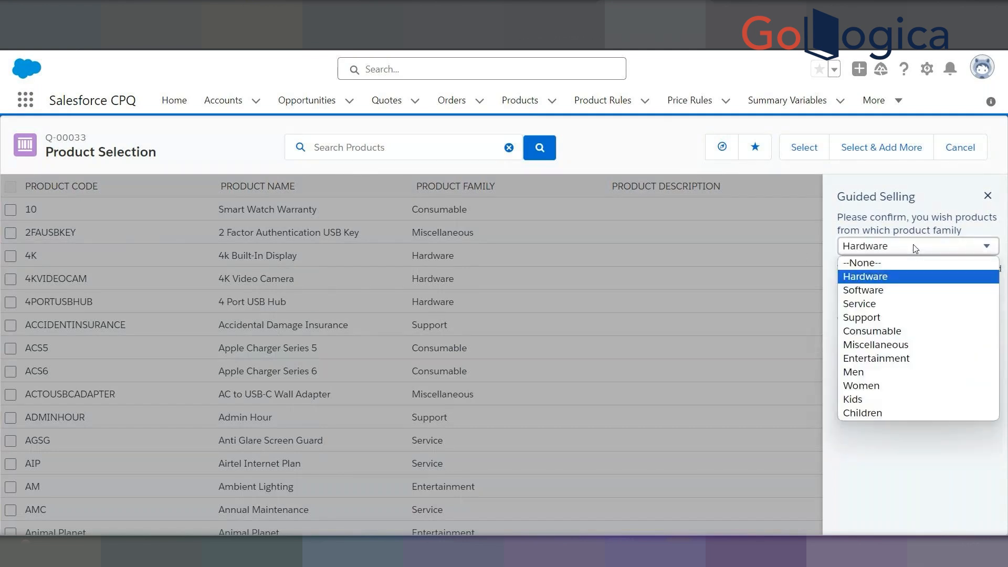
{"action": "left_click", "coordinate": [889, 262]}
{"action": "left_click", "coordinate": [939, 387]}
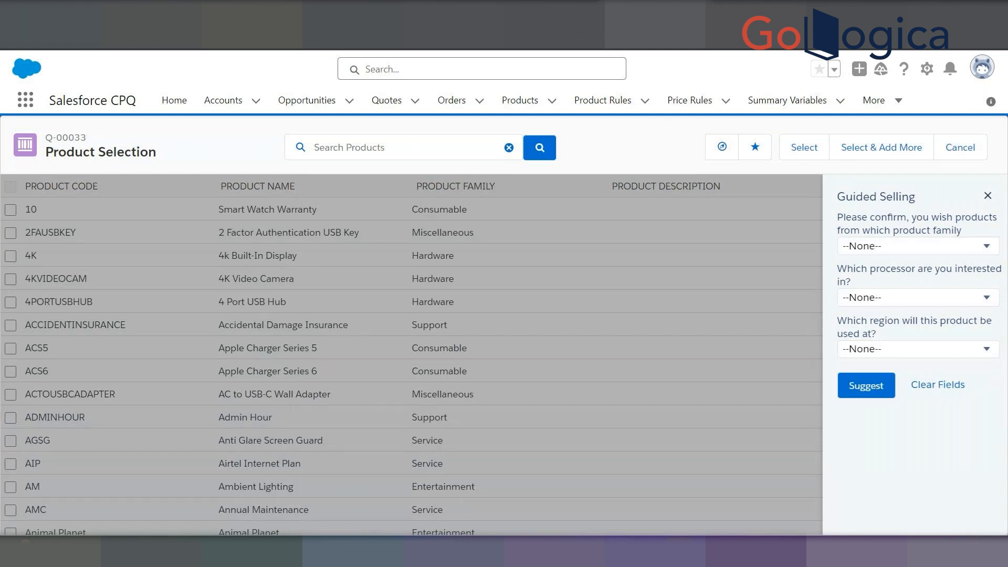
Reload the Q-00033 line editor, reopen product selection to review the guided selling questions, and cancel the selection
{"action": "key", "text": "F5"}
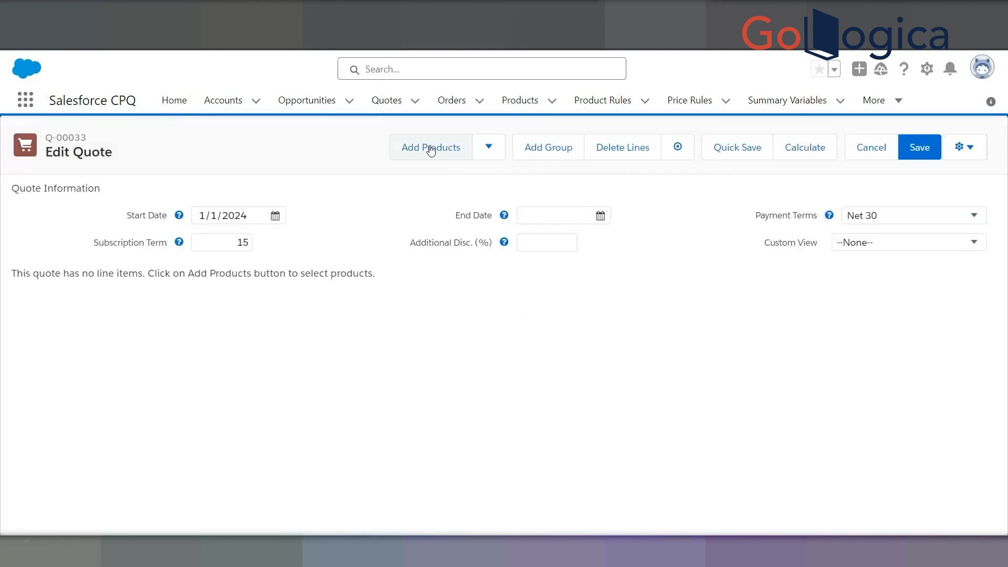
{"action": "left_click", "coordinate": [429, 149]}
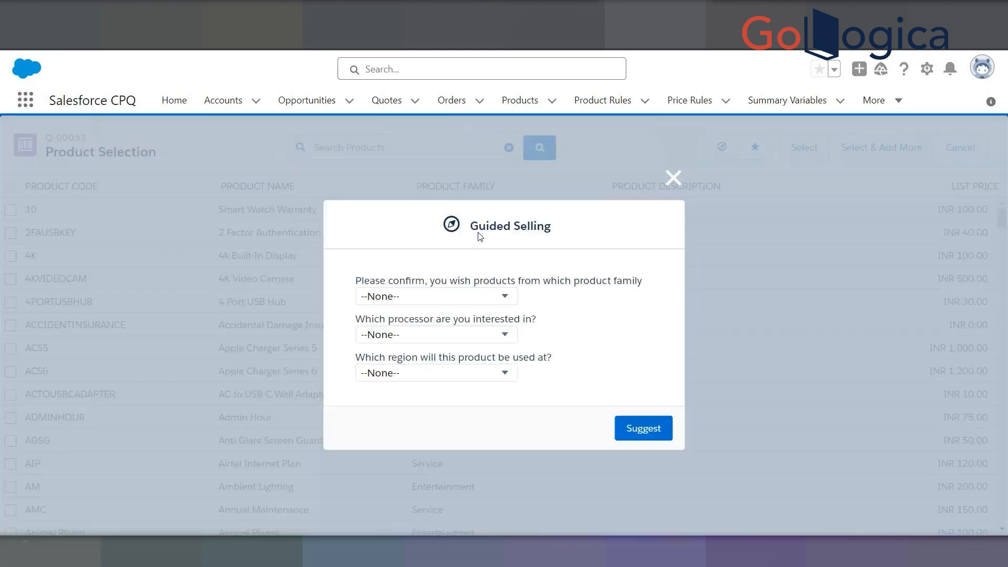
{"action": "left_click", "coordinate": [673, 178]}
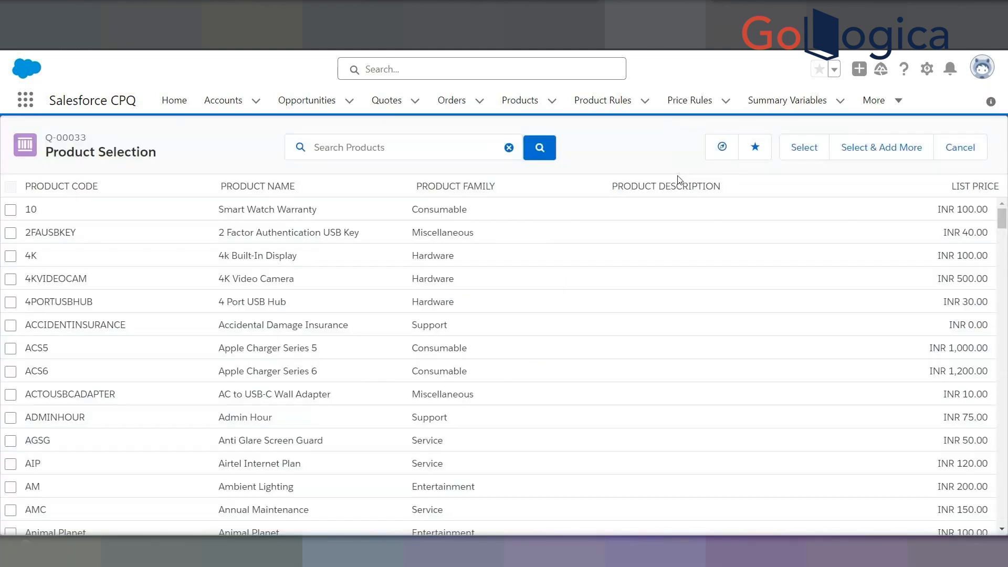
{"action": "left_click", "coordinate": [720, 155]}
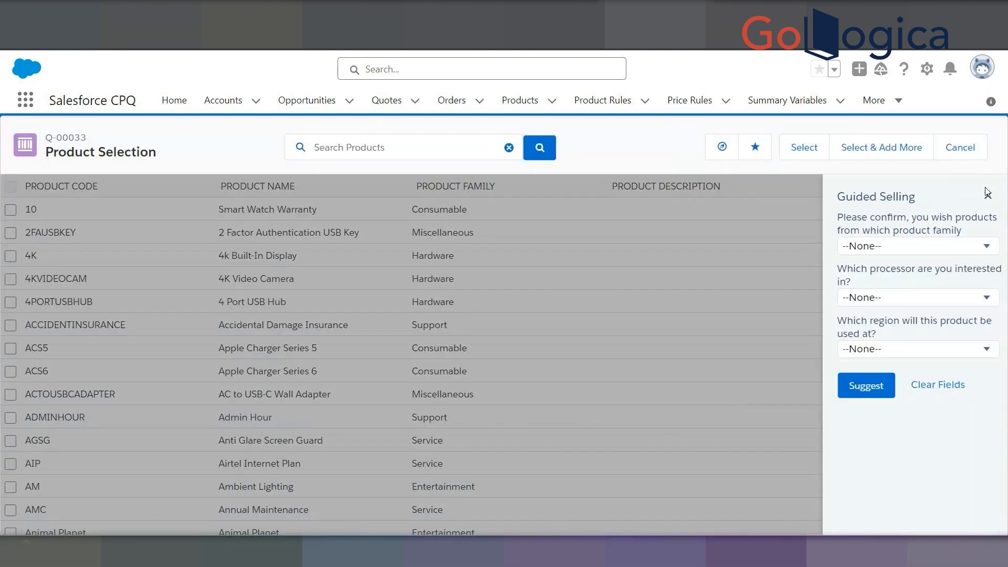
{"action": "left_click", "coordinate": [987, 196]}
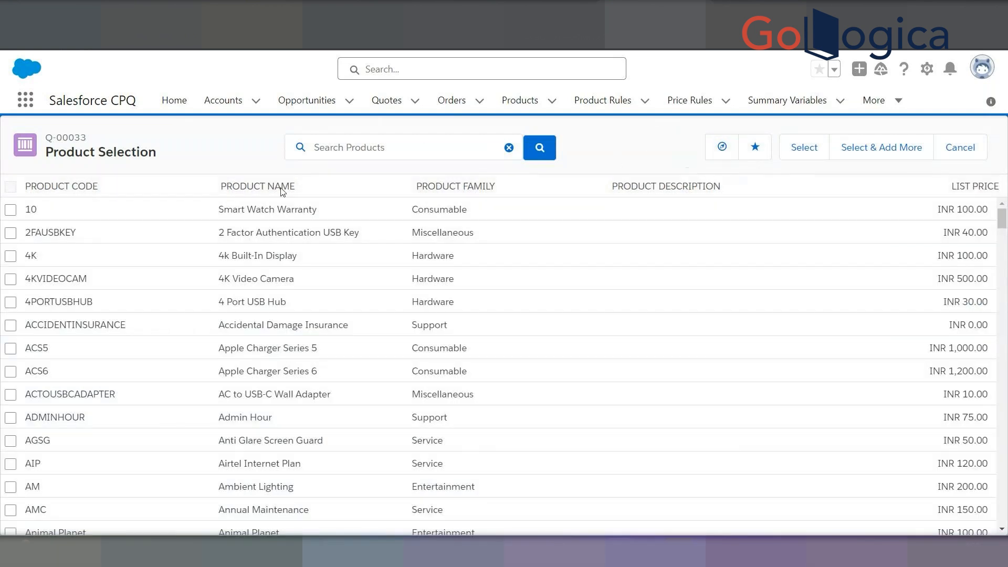
{"action": "left_click", "coordinate": [960, 147]}
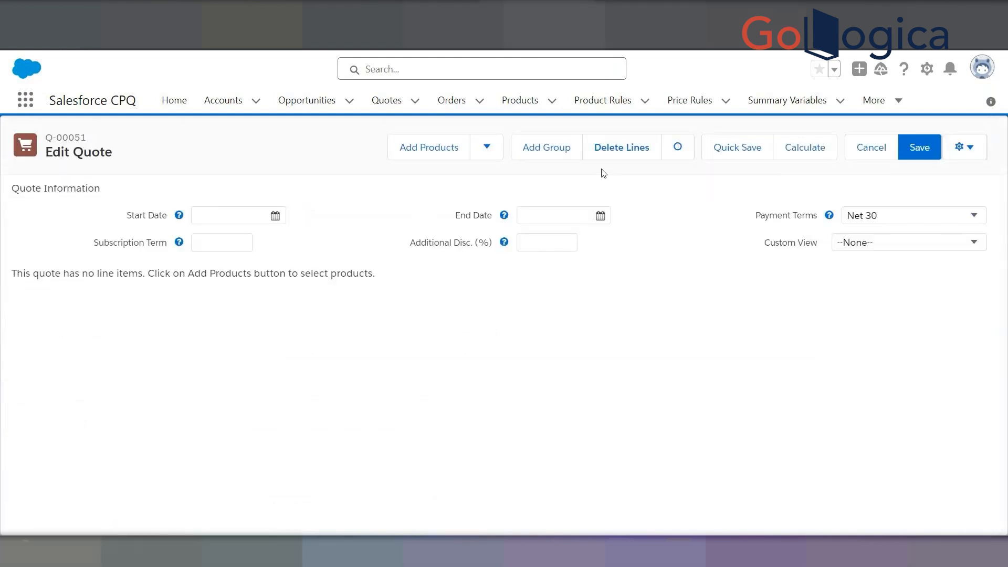
Start adding products to quote Q-00051 and request guided selling suggestions for product family Men and clothes type T-Shirt
{"action": "left_click", "coordinate": [428, 148]}
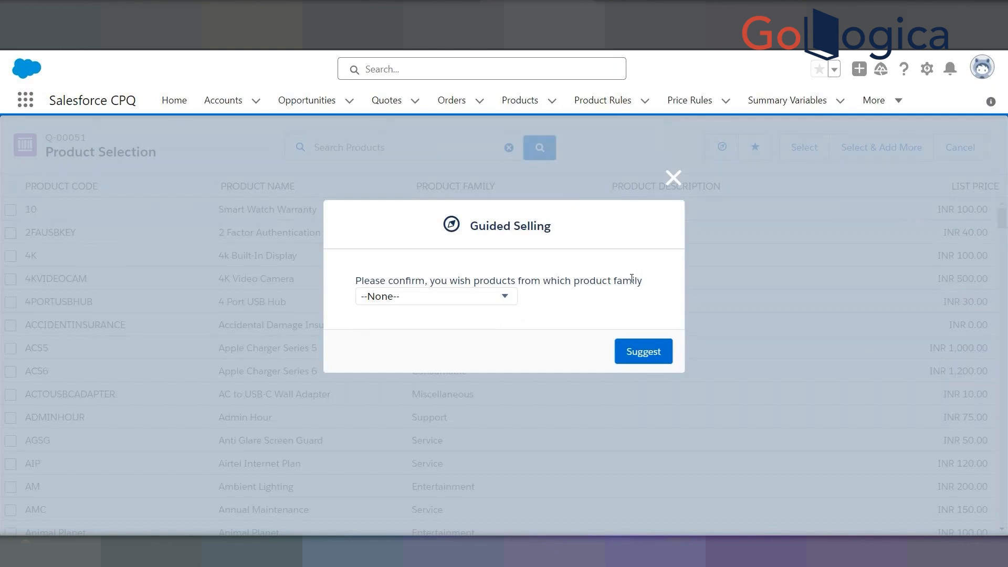
{"action": "left_click", "coordinate": [481, 297]}
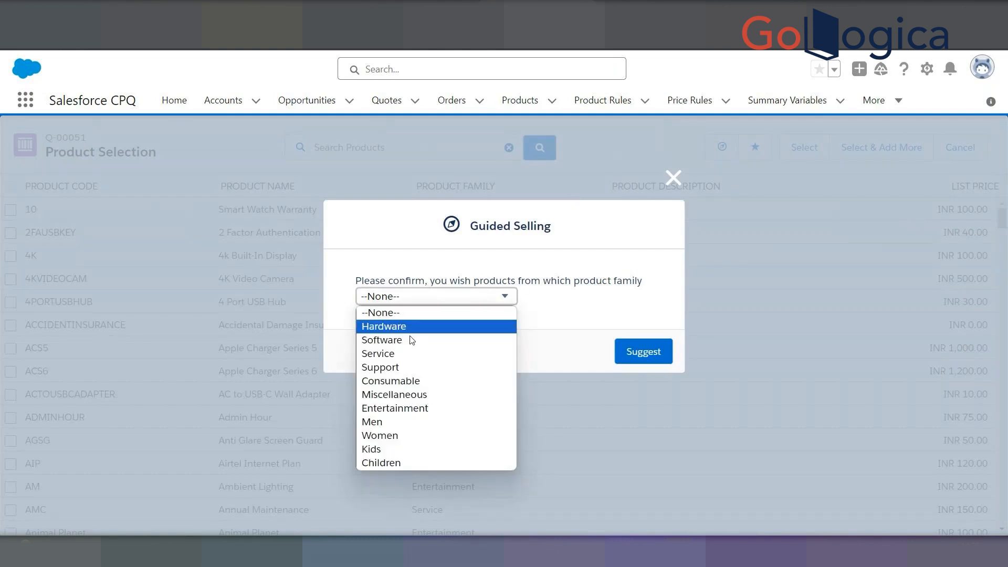
{"action": "left_click", "coordinate": [383, 421]}
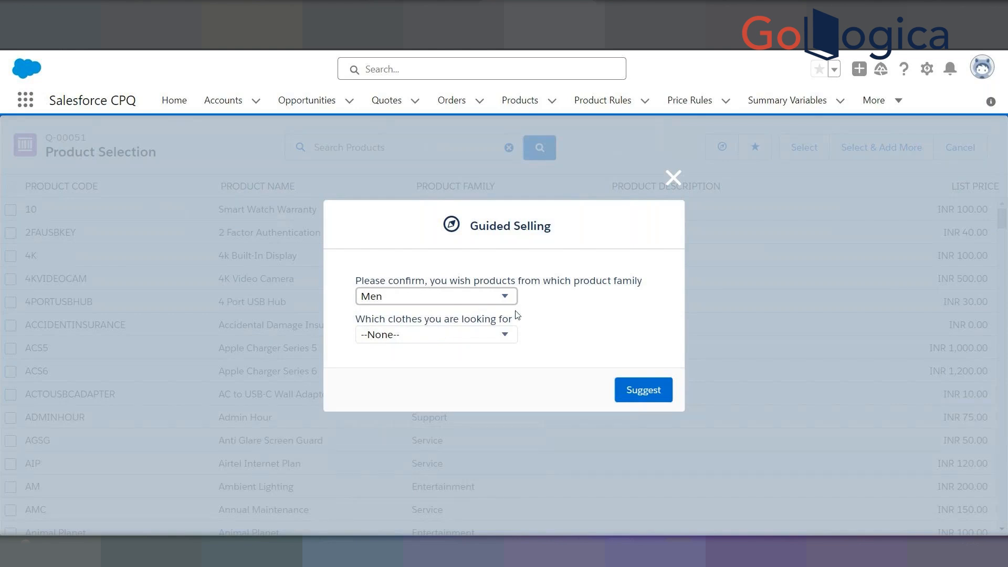
{"action": "left_click", "coordinate": [429, 336]}
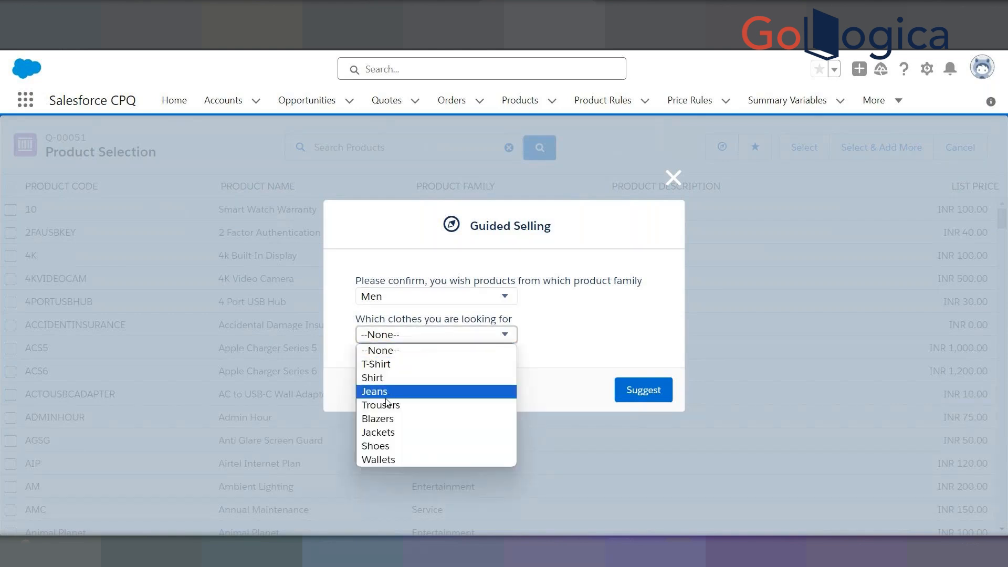
{"action": "left_click", "coordinate": [388, 365]}
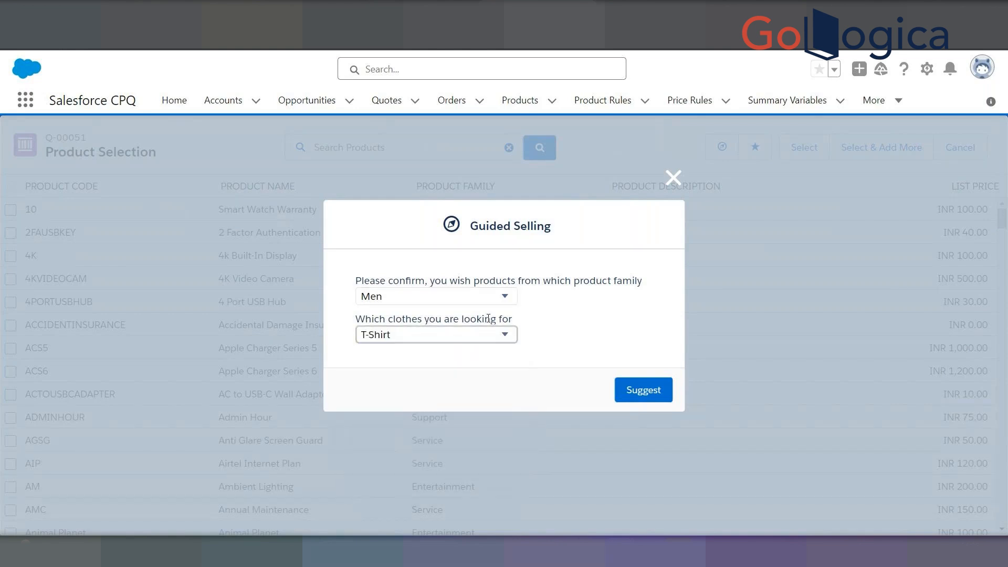
{"action": "left_click", "coordinate": [644, 395]}
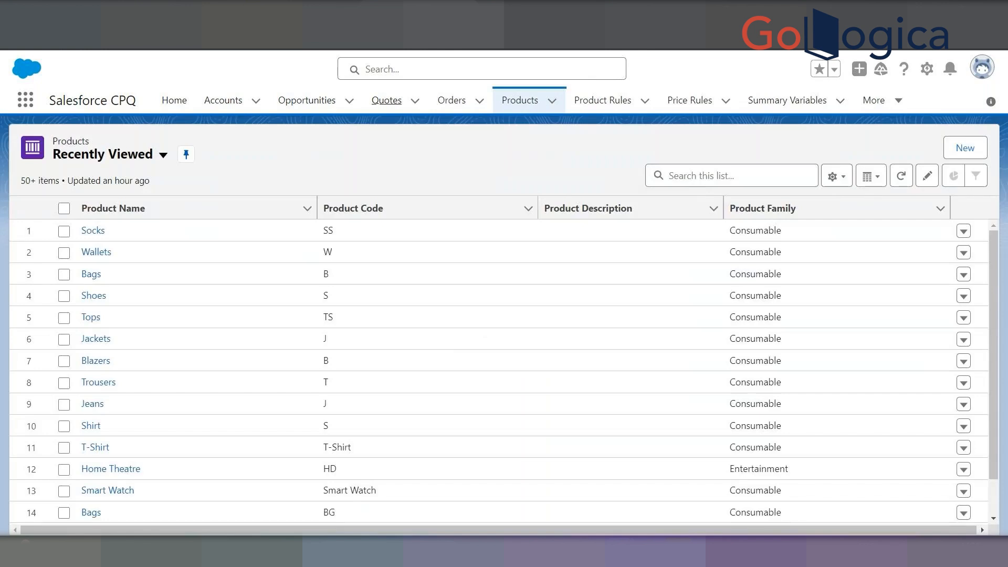
Open the T-Shirt product in a separate browser tab to examine its details, and refresh the recently viewed products list
{"action": "right_click", "coordinate": [95, 447]}
{"action": "left_click", "coordinate": [176, 345]}
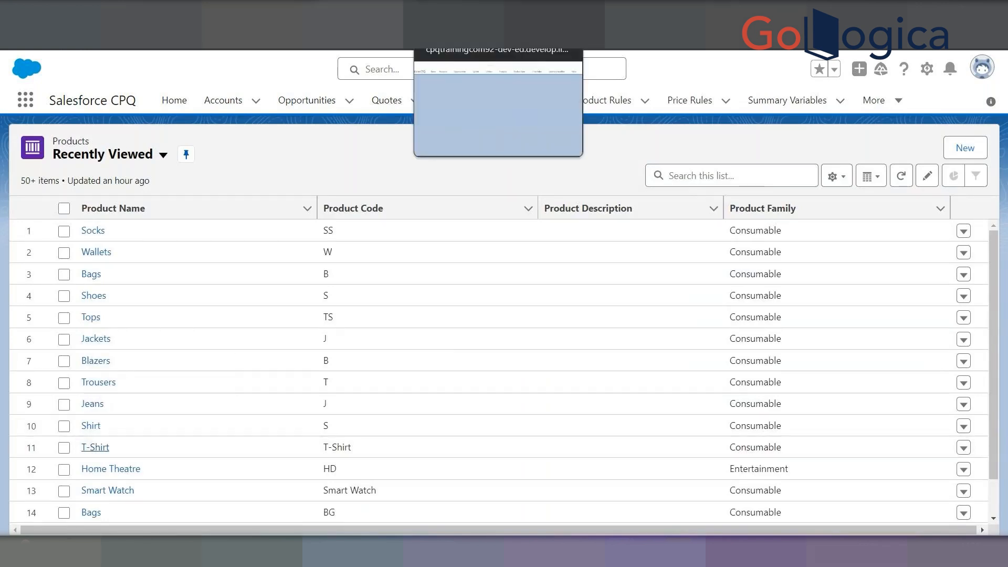
{"action": "left_click", "coordinate": [473, 11]}
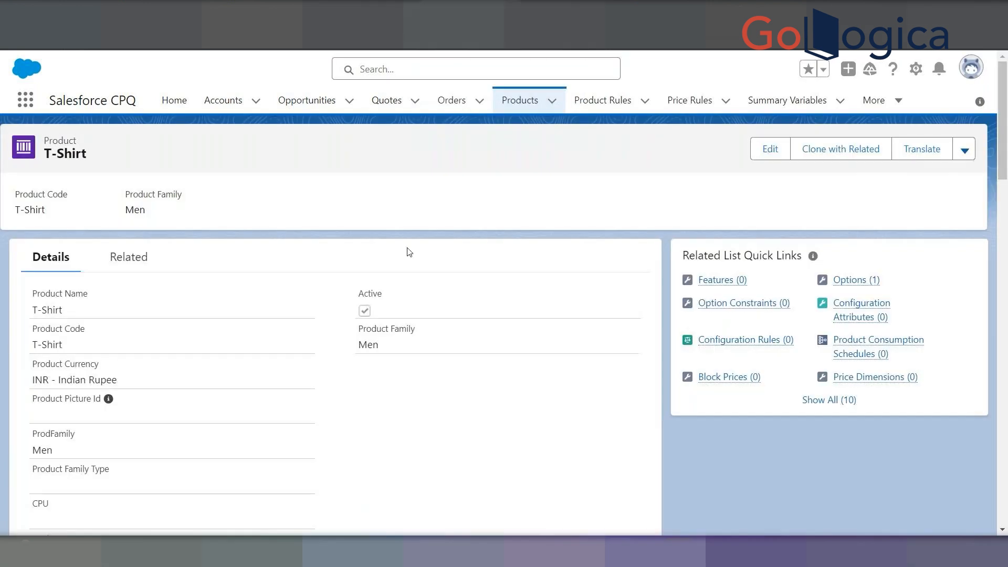
{"action": "scroll", "coordinate": [221, 347], "scroll_direction": "down", "scroll_amount": 6}
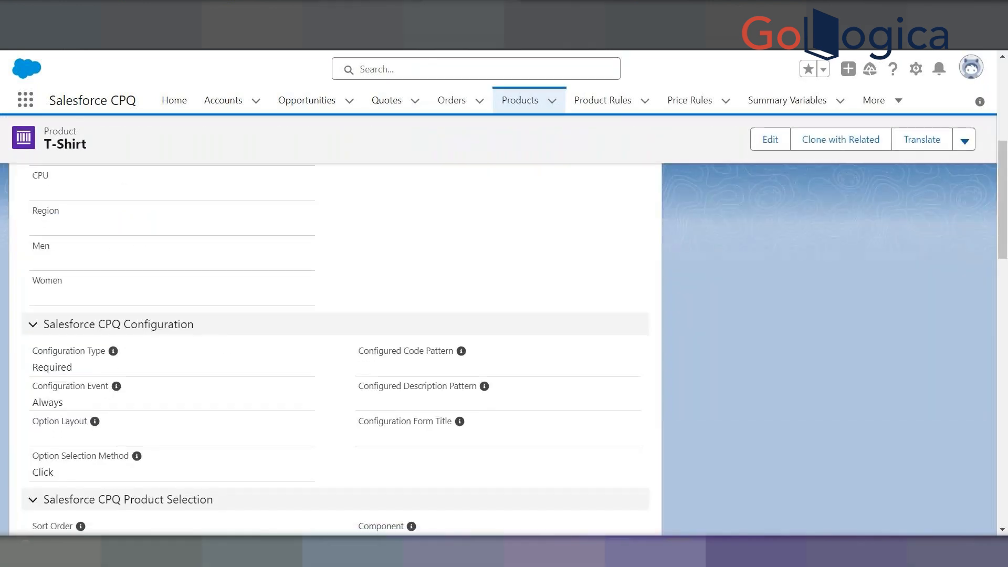
{"action": "left_click", "coordinate": [107, 10]}
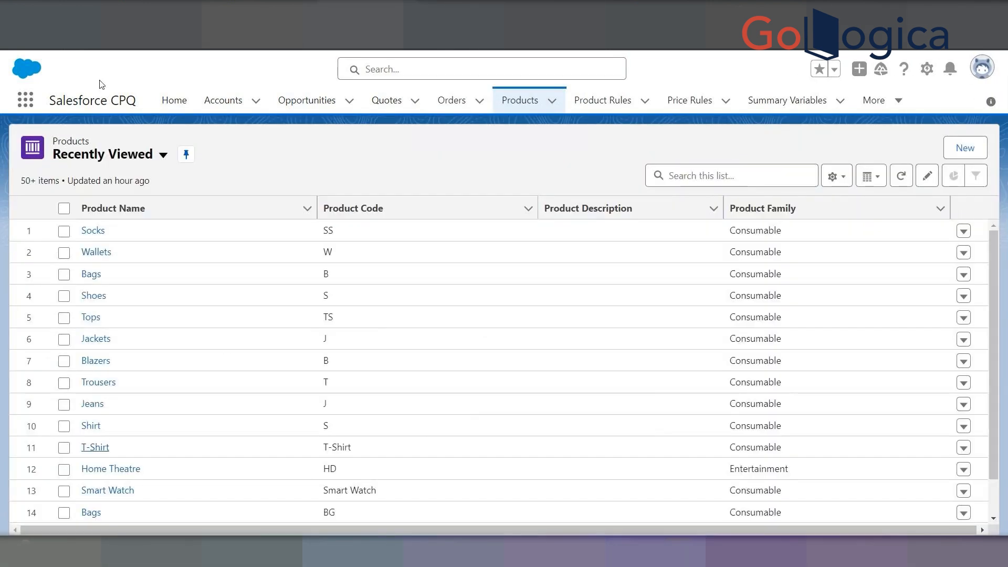
{"action": "key", "text": "F5"}
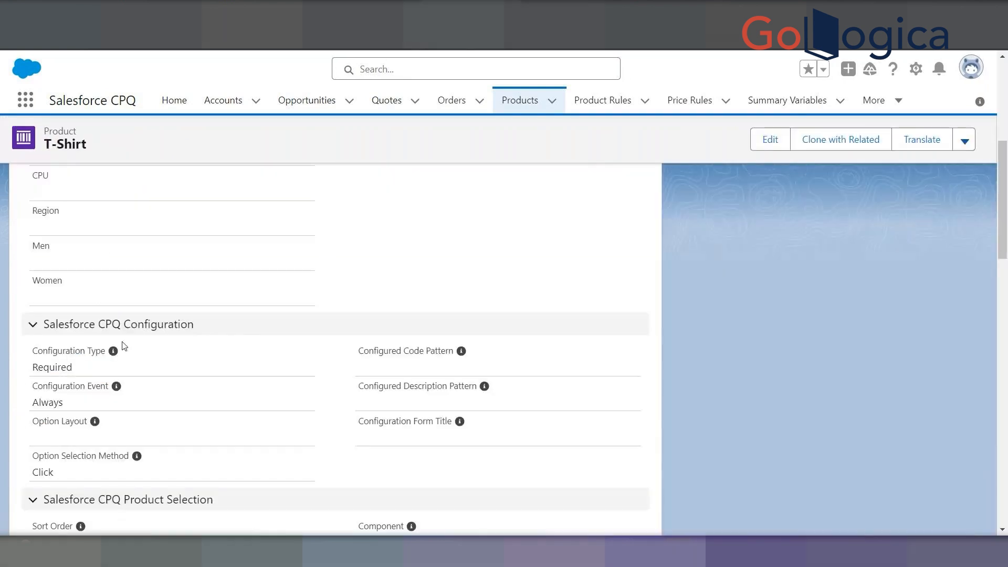
Examine the T-Shirt product's related lists down to its price books and costs
{"action": "scroll", "coordinate": [123, 346], "scroll_direction": "up", "scroll_amount": 10}
{"action": "left_click", "coordinate": [128, 255]}
{"action": "scroll", "coordinate": [248, 348], "scroll_direction": "down", "scroll_amount": 10}
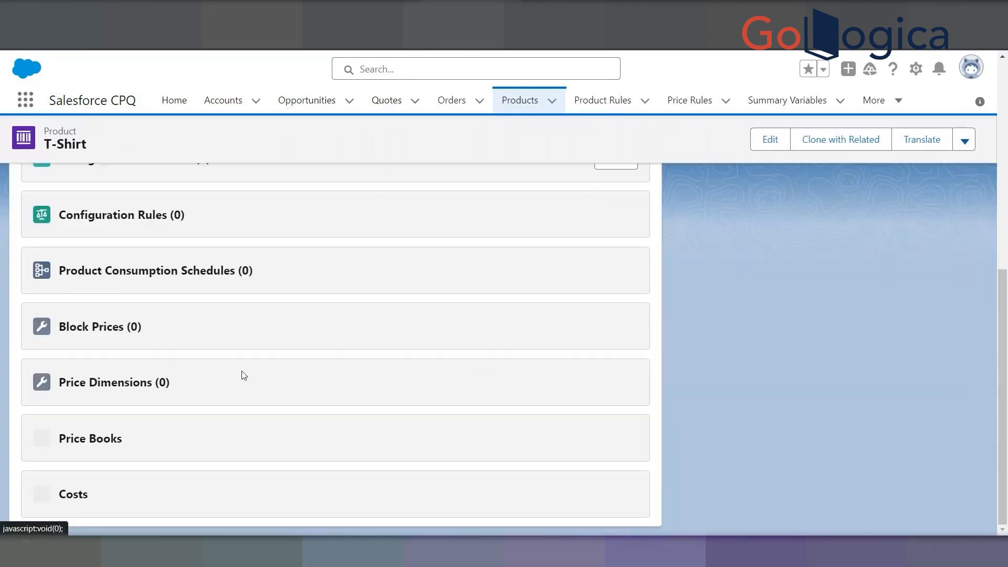
{"action": "scroll", "coordinate": [204, 432], "scroll_direction": "down", "scroll_amount": 2}
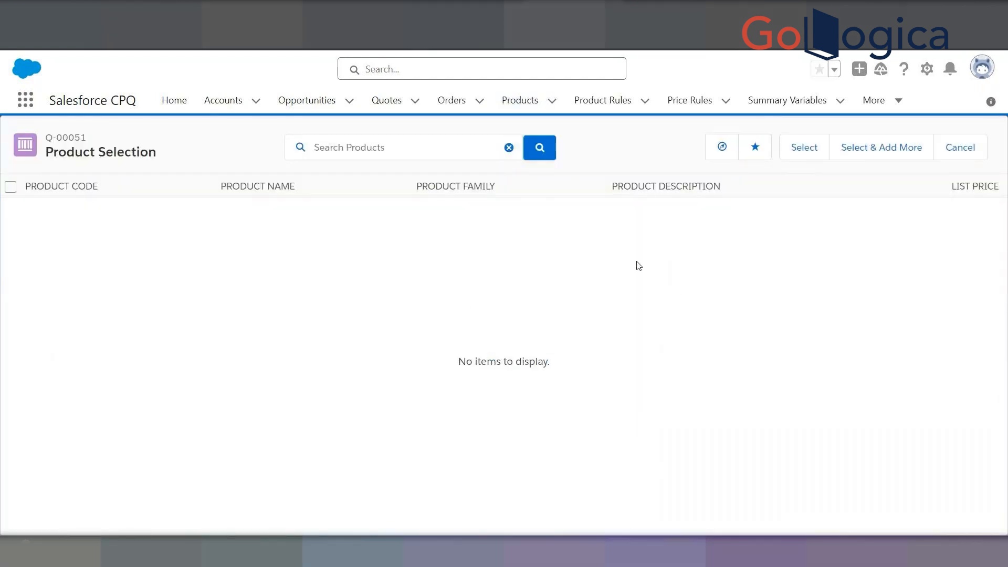
Clear the guided selling answers in Q-00051's product selection and cancel the selection
{"action": "left_click", "coordinate": [719, 154]}
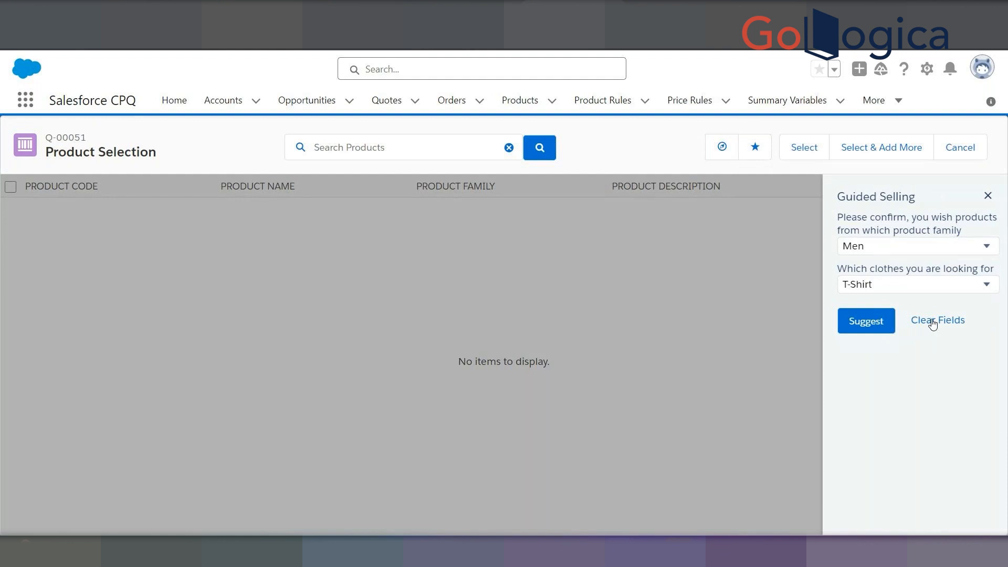
{"action": "left_click", "coordinate": [934, 324]}
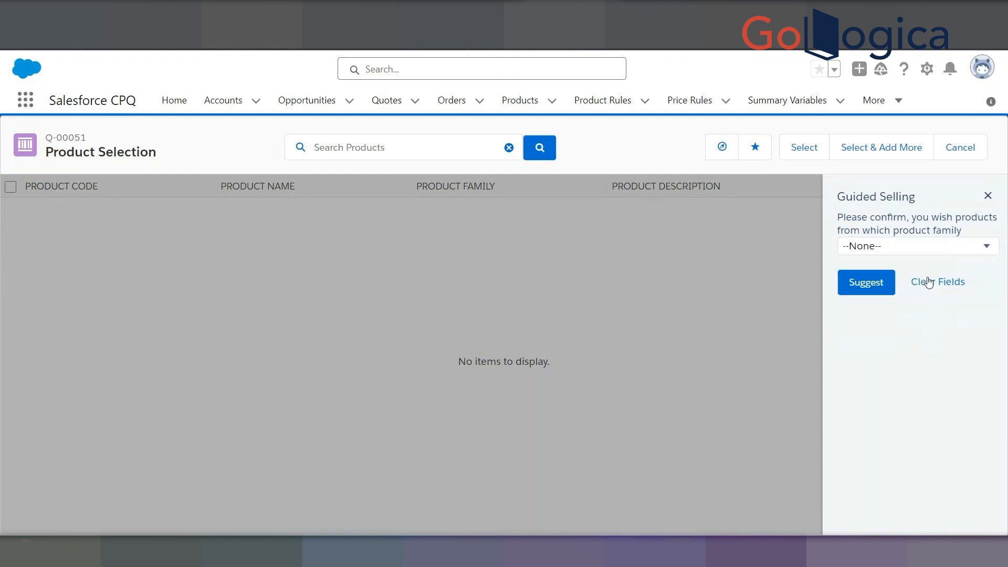
{"action": "left_click", "coordinate": [986, 197]}
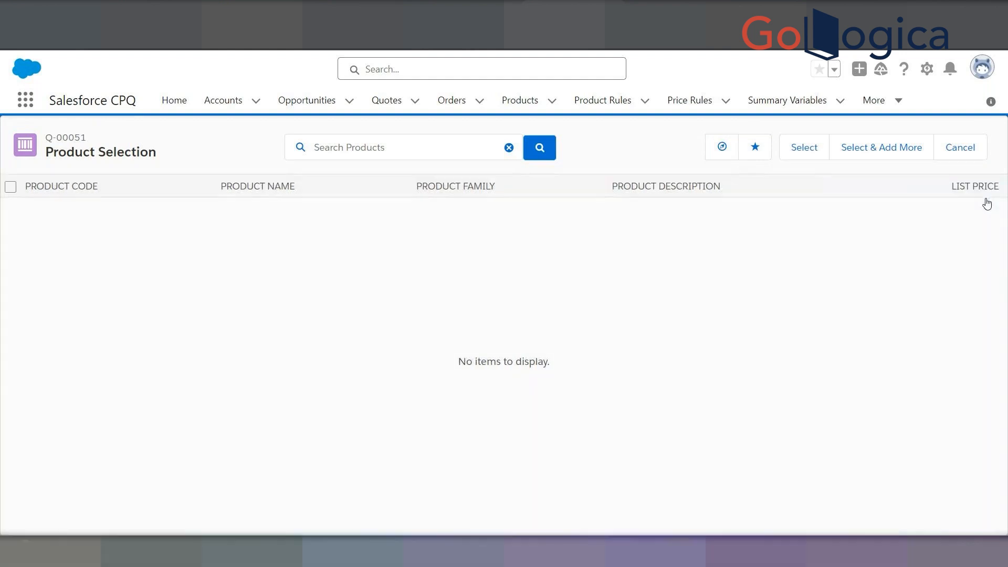
{"action": "left_click", "coordinate": [961, 152]}
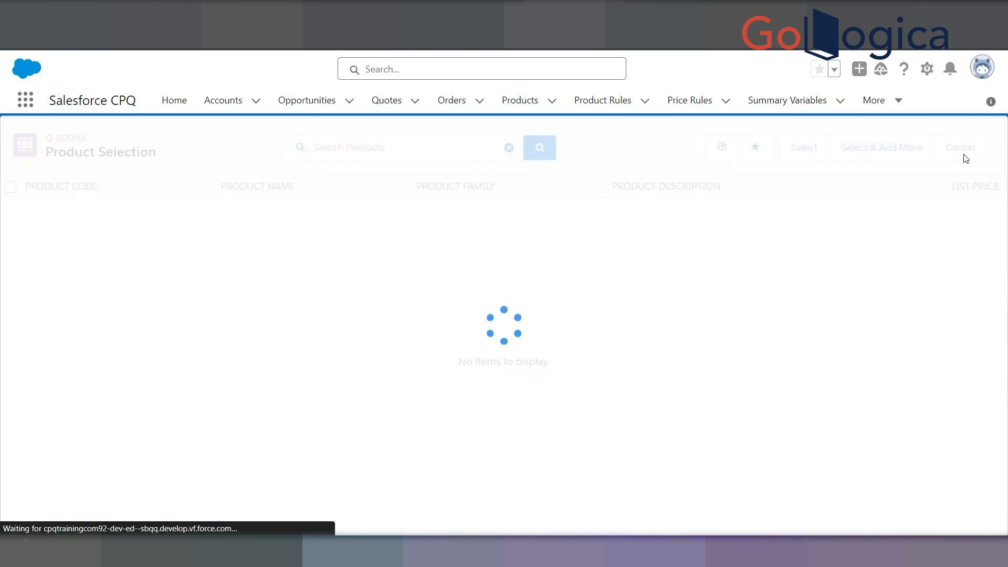
Reopen and cancel product selection, save quote Q-00051 and open its line editor again
{"action": "left_click", "coordinate": [447, 153]}
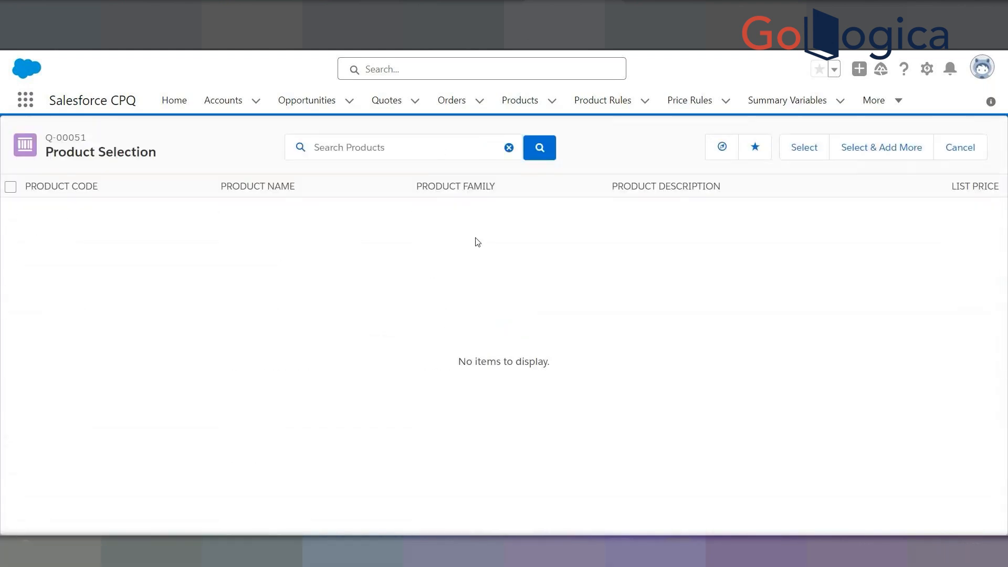
{"action": "left_click", "coordinate": [959, 147]}
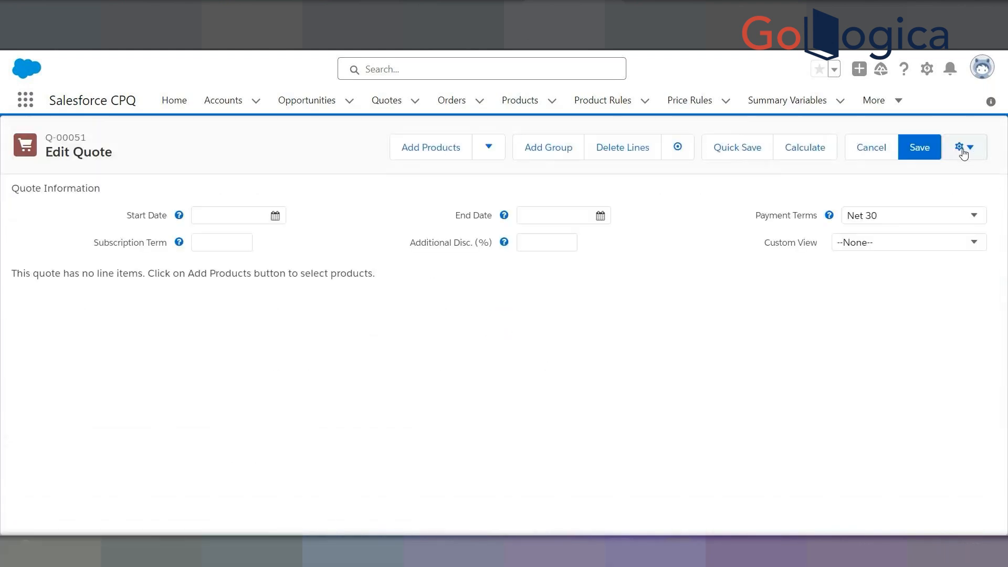
{"action": "left_click", "coordinate": [902, 152]}
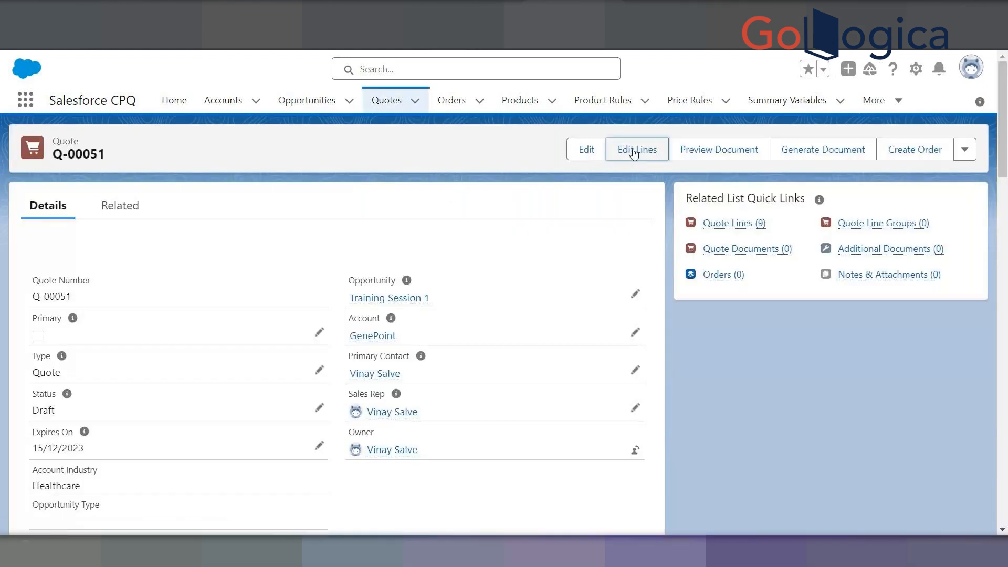
{"action": "left_click", "coordinate": [635, 152]}
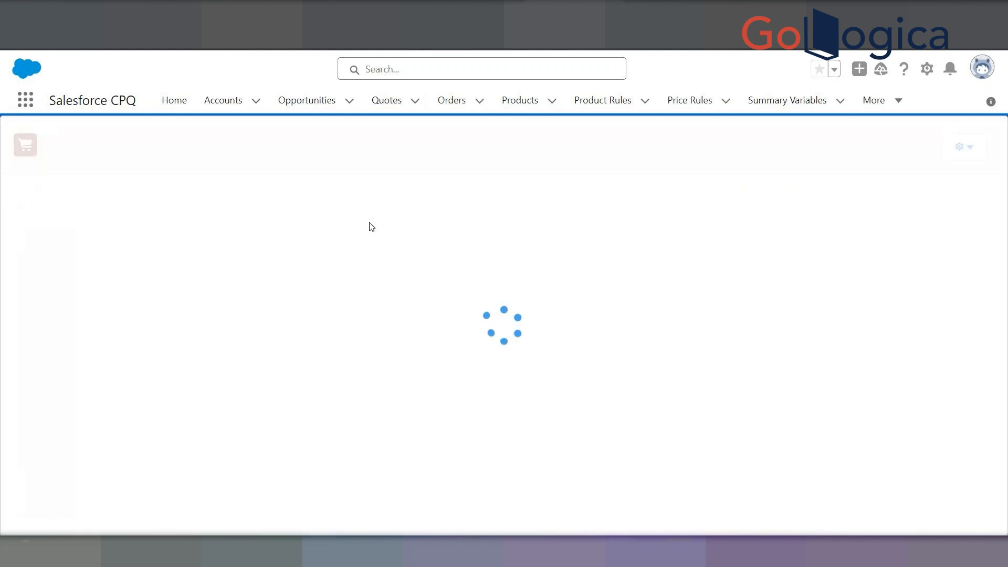
Start adding products, reset the men's clothes answer to --None--, and request suggestions for product family Women and clothes type Bags
{"action": "left_click", "coordinate": [425, 151]}
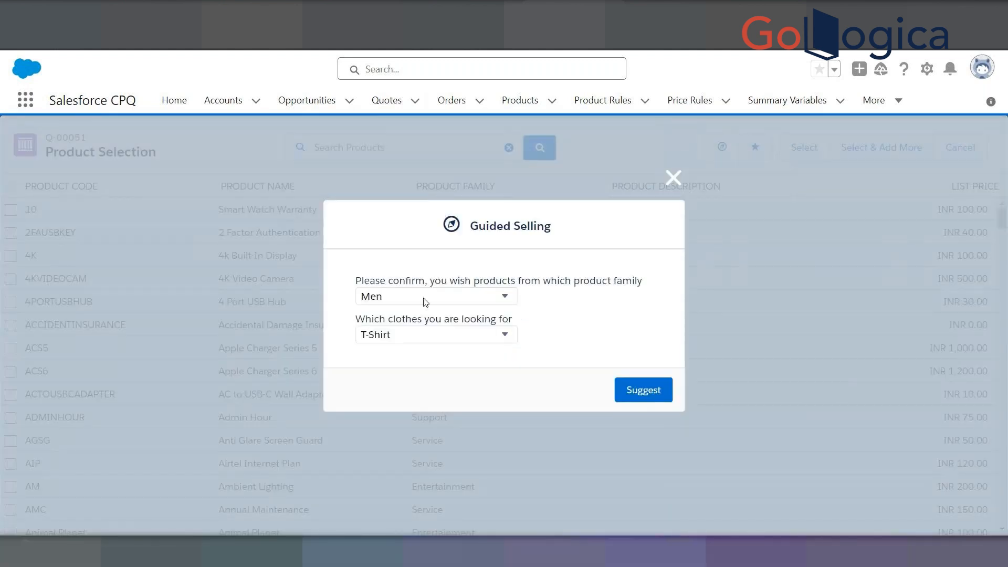
{"action": "left_click", "coordinate": [455, 337]}
{"action": "left_click", "coordinate": [418, 352]}
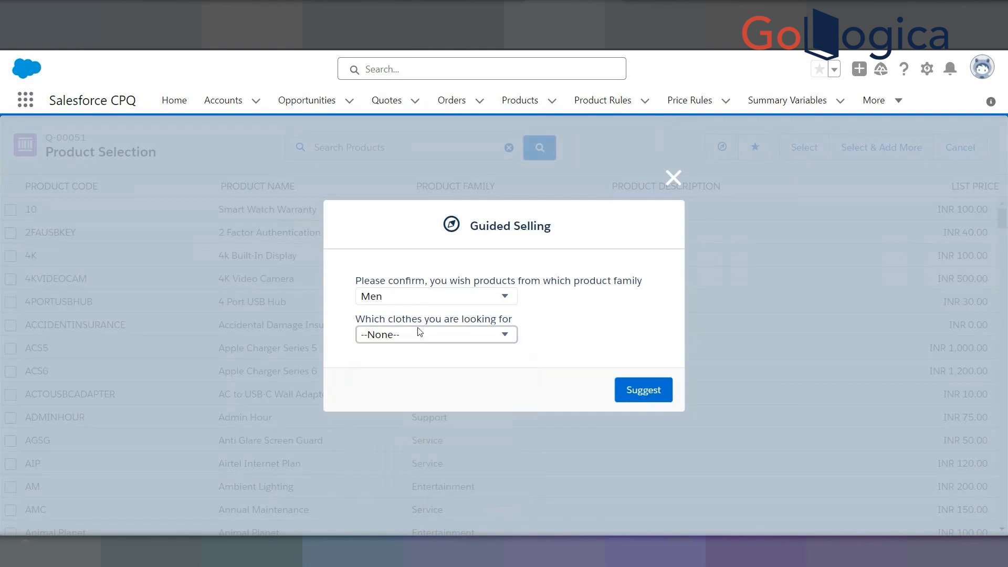
{"action": "left_click", "coordinate": [420, 298]}
{"action": "left_click", "coordinate": [393, 436]}
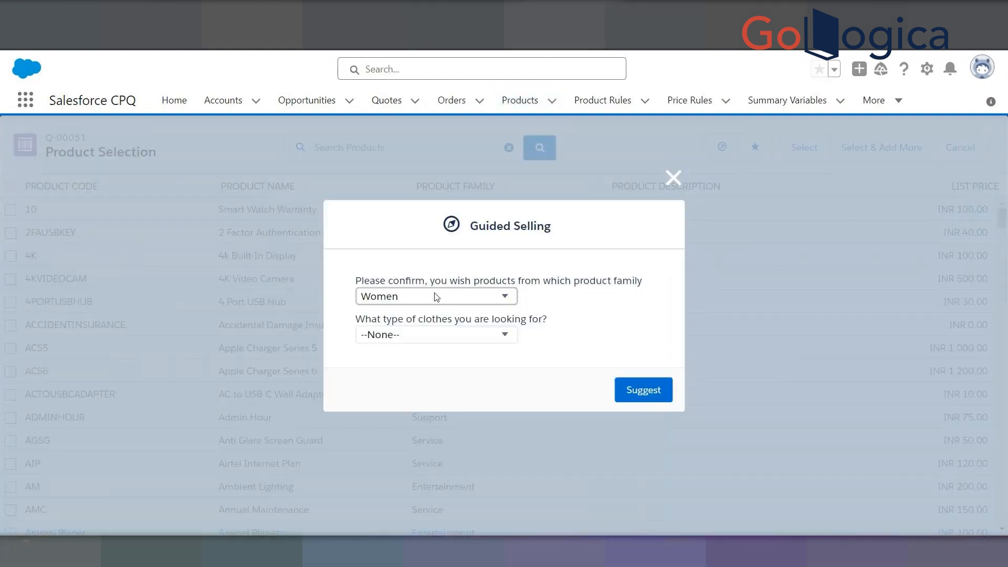
{"action": "left_click", "coordinate": [436, 335]}
{"action": "left_click", "coordinate": [382, 455]}
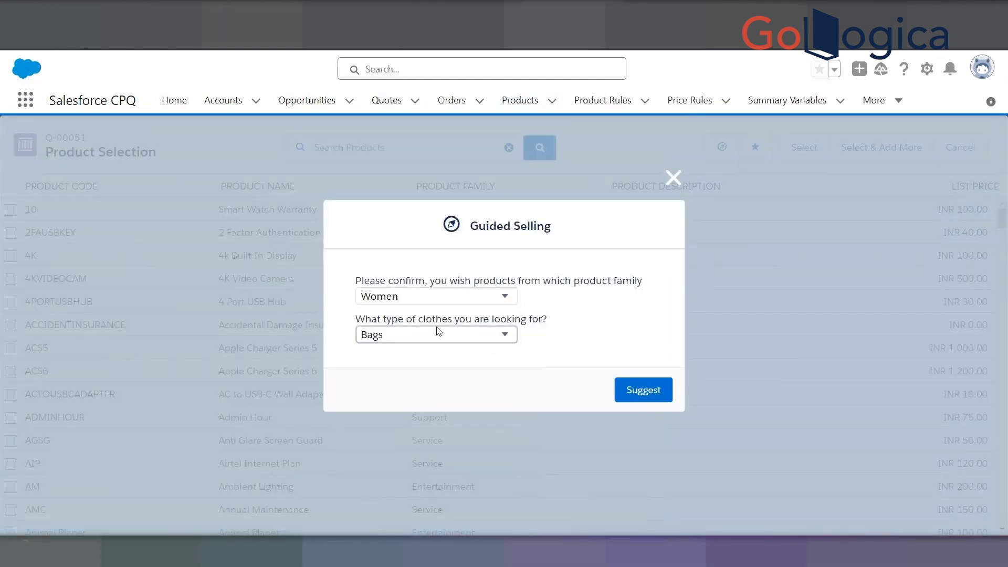
{"action": "left_click", "coordinate": [656, 395]}
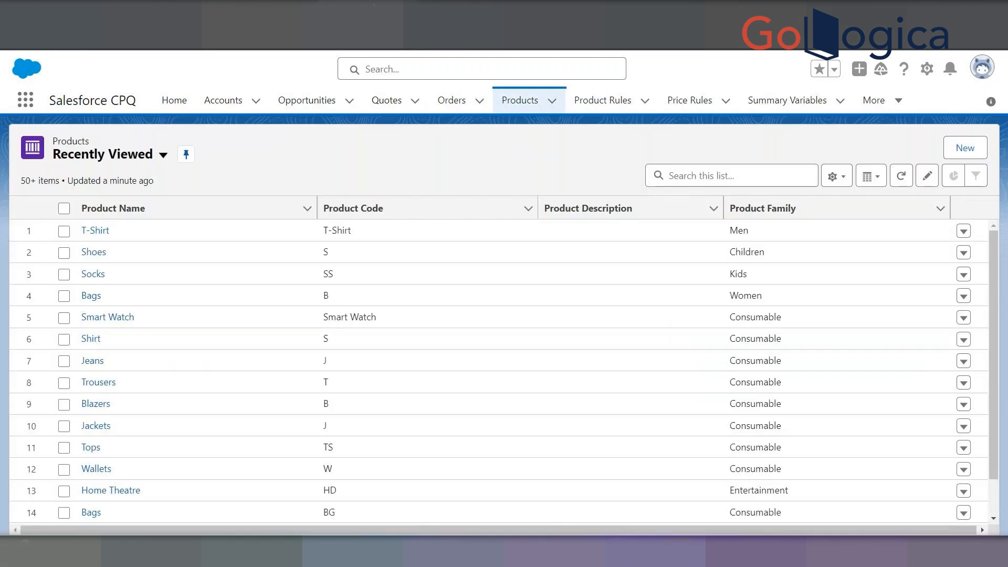
Open the Bags product of the Women family in a separate browser tab and examine its ProdFamily, Men and Women fields
{"action": "right_click", "coordinate": [90, 296]}
{"action": "left_click", "coordinate": [120, 311]}
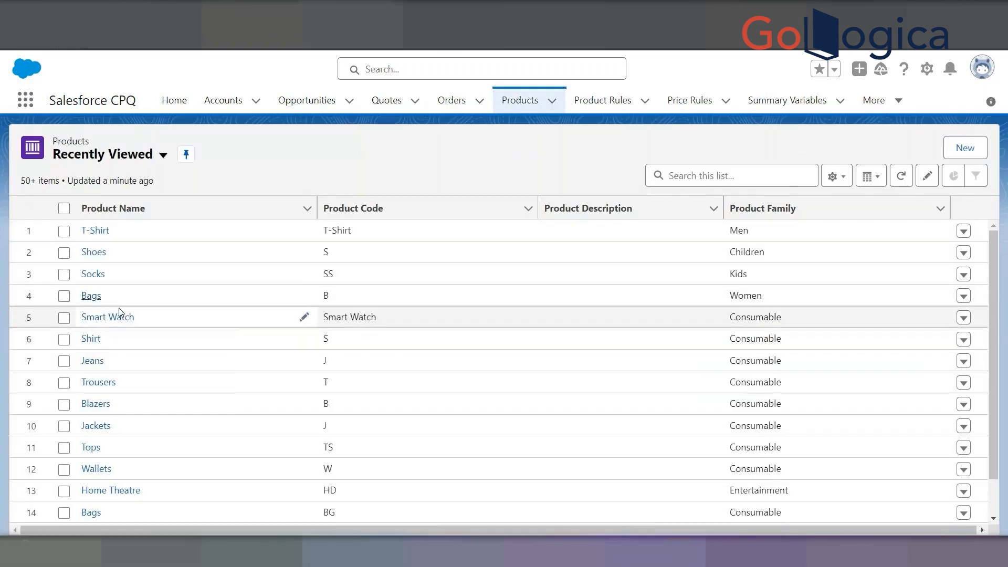
{"action": "key", "text": "ctrl+Tab"}
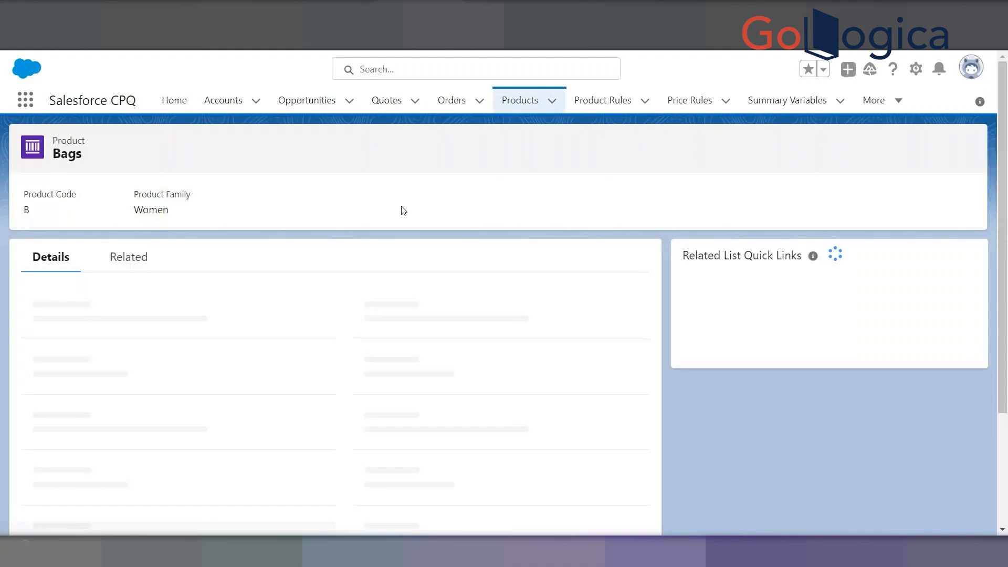
{"action": "scroll", "coordinate": [140, 378], "scroll_direction": "down", "scroll_amount": 5}
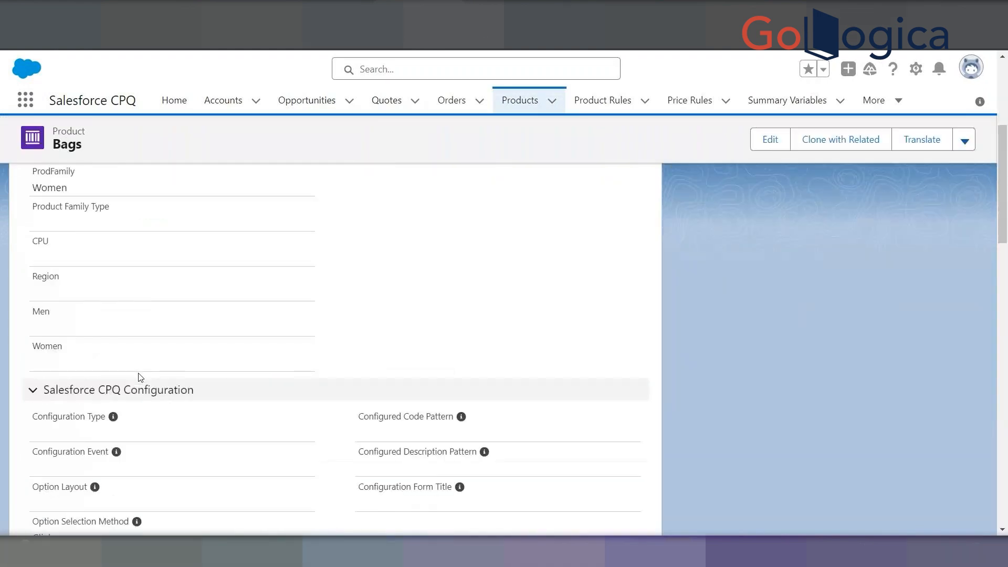
{"action": "scroll", "coordinate": [139, 376], "scroll_direction": "up", "scroll_amount": 1}
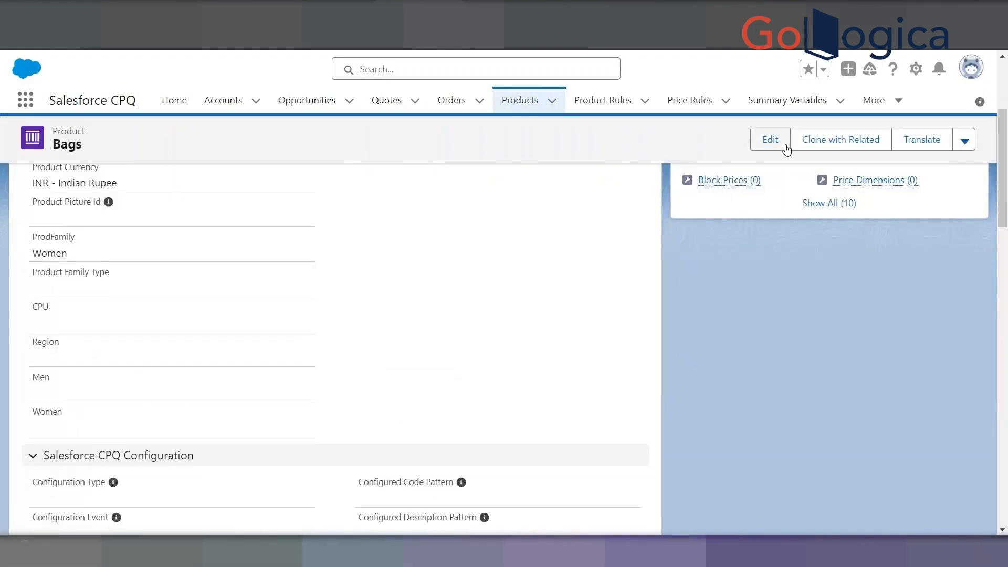
Edit the Bags product, choose Bags in its Women field, and cancel the edit
{"action": "left_click", "coordinate": [770, 141]}
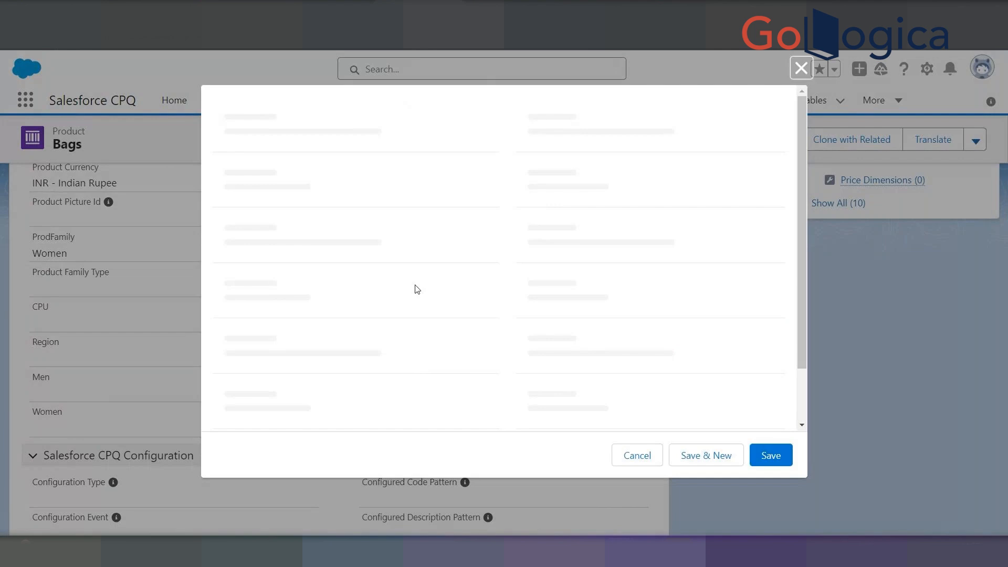
{"action": "scroll", "coordinate": [415, 302], "scroll_direction": "down", "scroll_amount": 6}
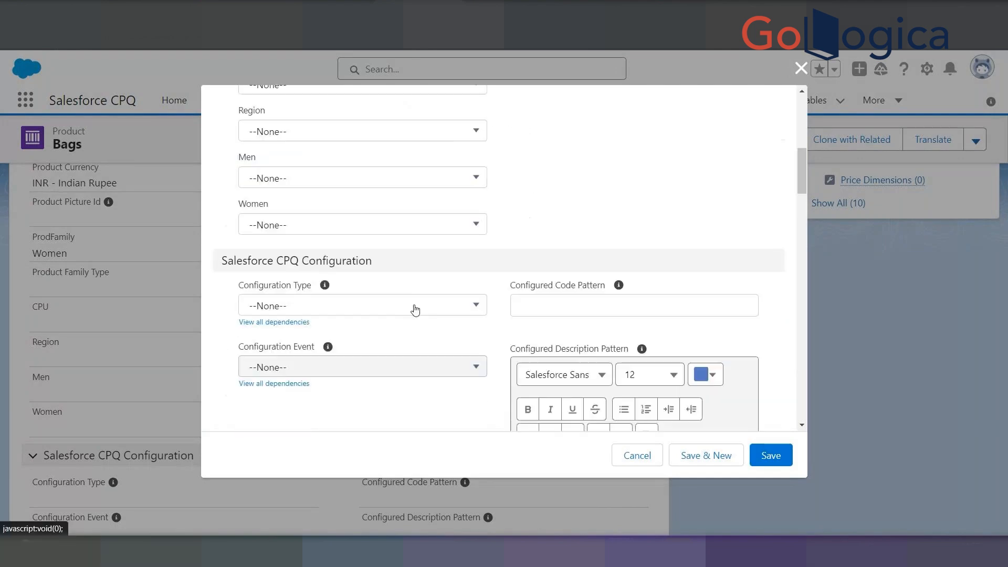
{"action": "left_click", "coordinate": [330, 223]}
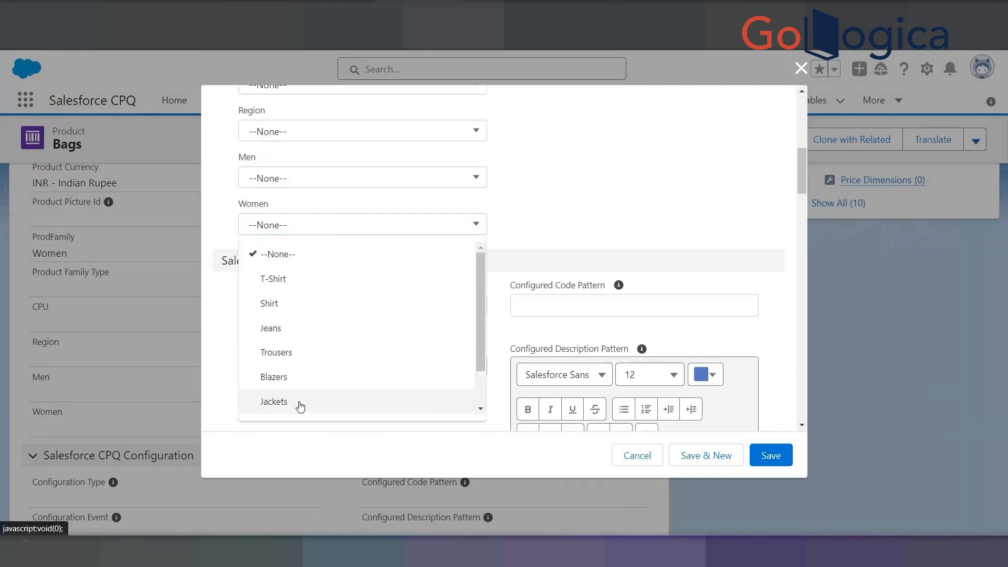
{"action": "scroll", "coordinate": [300, 407], "scroll_direction": "down", "scroll_amount": 2}
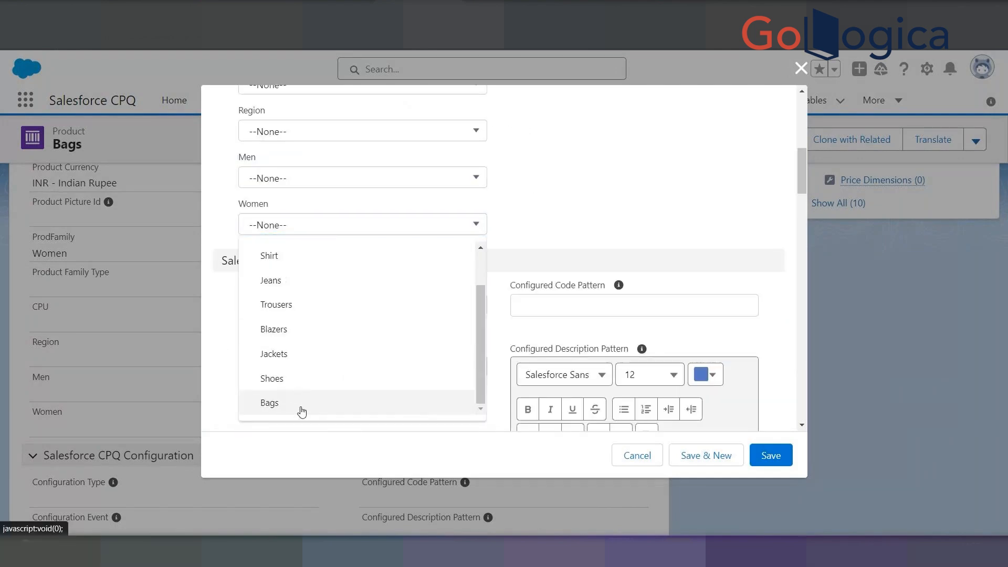
{"action": "left_click", "coordinate": [302, 411]}
{"action": "left_click", "coordinate": [634, 457]}
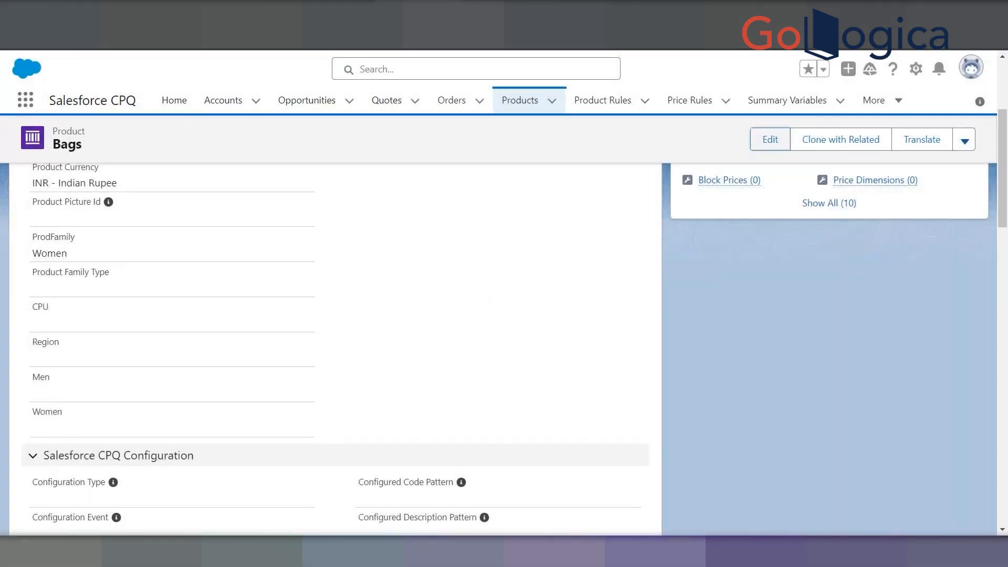
Return to the product list, switch it to All Products, and open the 15" Laptop product
{"action": "scroll", "coordinate": [203, 241], "scroll_direction": "up", "scroll_amount": 5}
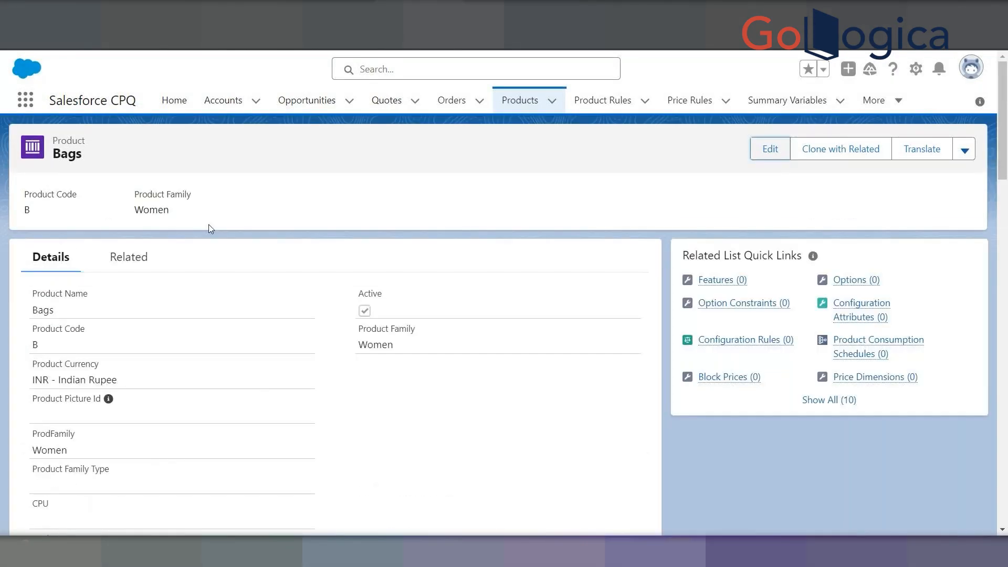
{"action": "key", "text": "alt+Left"}
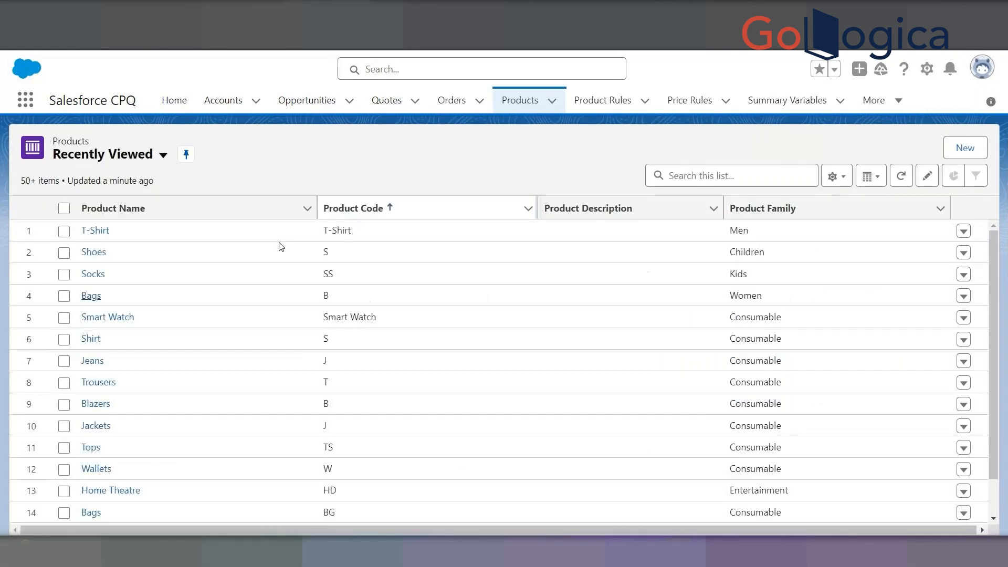
{"action": "left_click", "coordinate": [163, 155]}
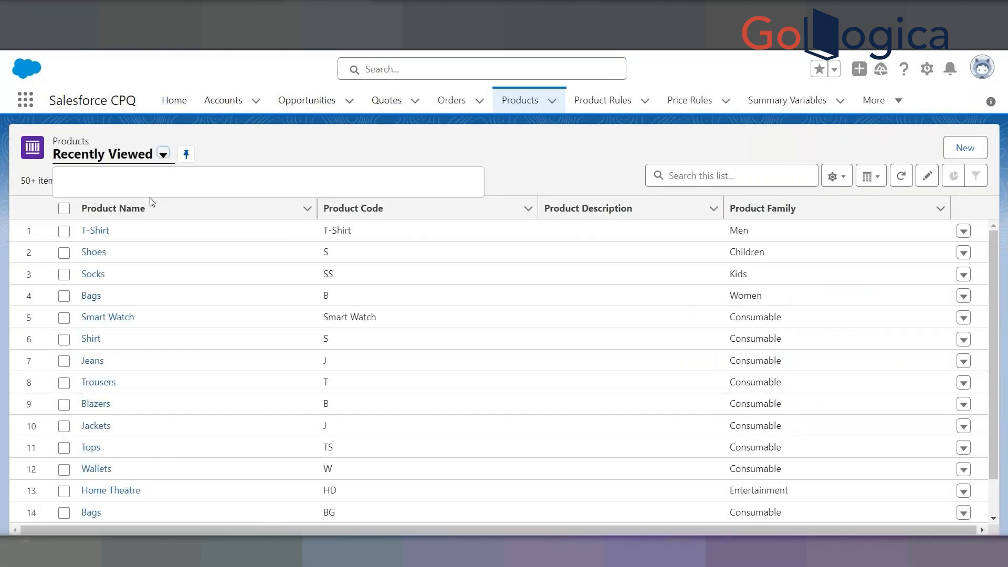
{"action": "left_click", "coordinate": [100, 203]}
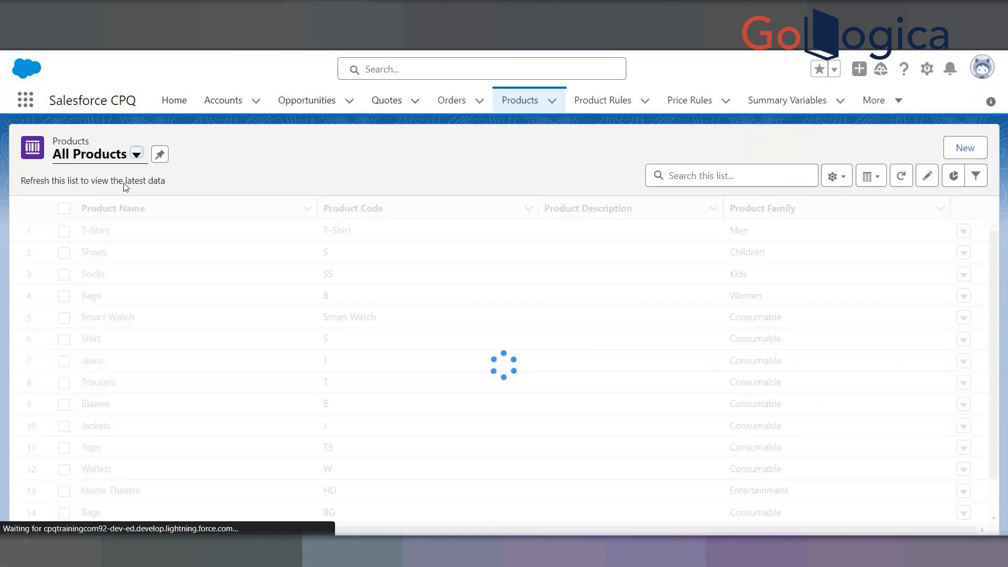
{"action": "left_click", "coordinate": [102, 273]}
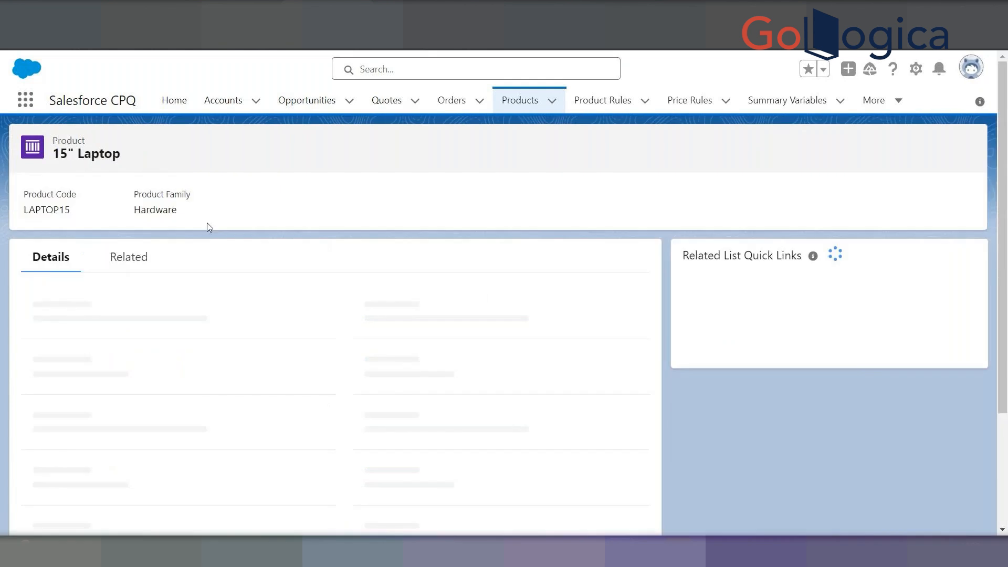
Examine the ProdFamily, CPU, Region, Men and Women fields in the 15" Laptop product's details
{"action": "left_click", "coordinate": [134, 261]}
{"action": "left_click", "coordinate": [51, 256]}
{"action": "scroll", "coordinate": [300, 347], "scroll_direction": "down", "scroll_amount": 5}
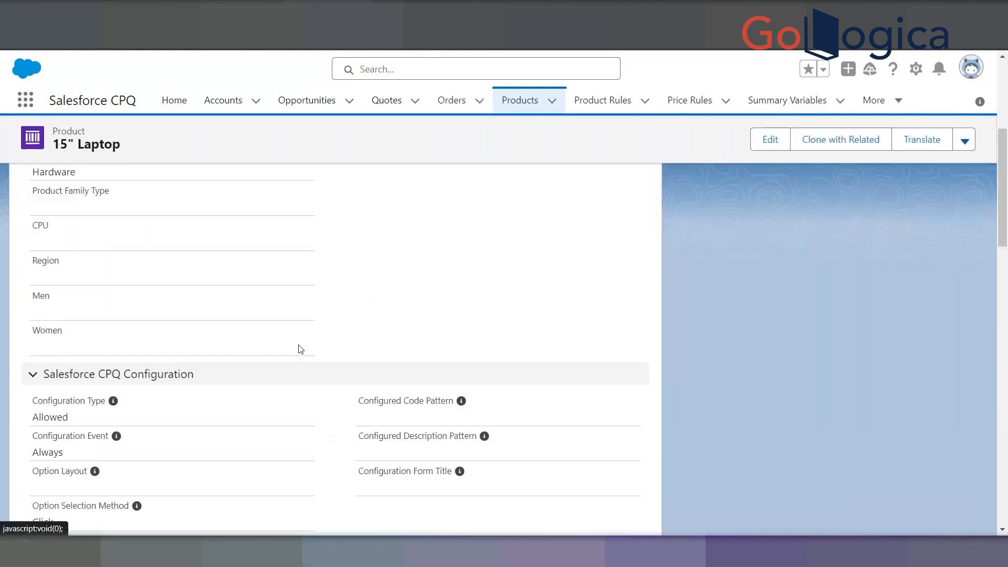
{"action": "scroll", "coordinate": [300, 349], "scroll_direction": "down", "scroll_amount": 2}
{"action": "scroll", "coordinate": [300, 349], "scroll_direction": "up", "scroll_amount": 4}
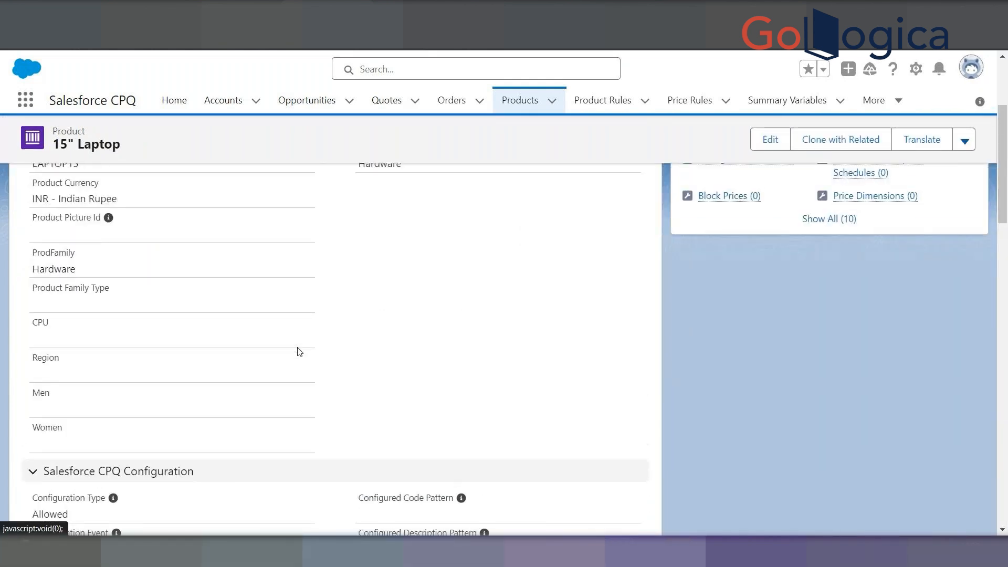
{"action": "scroll", "coordinate": [299, 351], "scroll_direction": "up", "scroll_amount": 5}
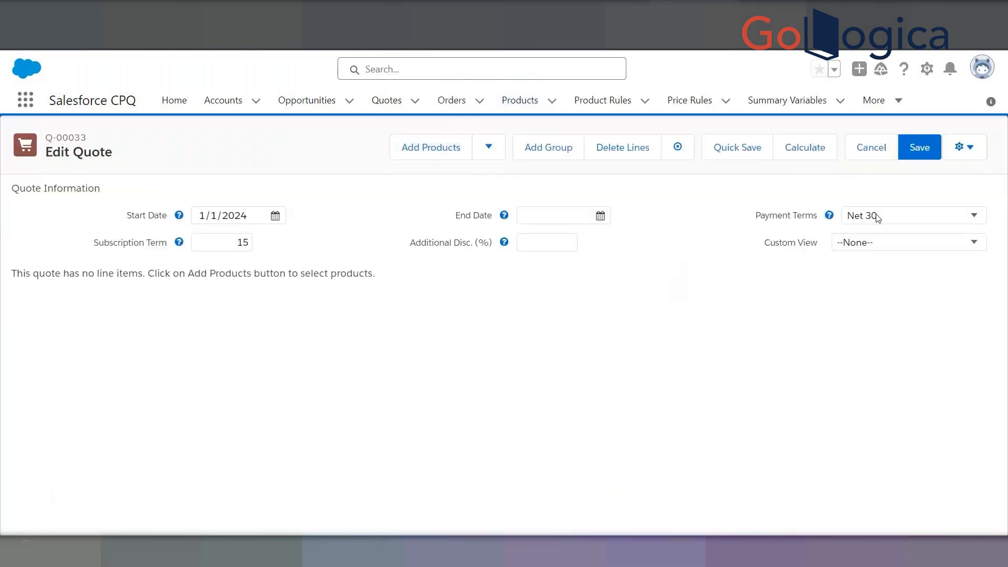
Set quote Q-00033's payment terms to --None--, clear its start date and subscription term, and save the quote
{"action": "left_click", "coordinate": [878, 218]}
{"action": "left_click", "coordinate": [861, 229]}
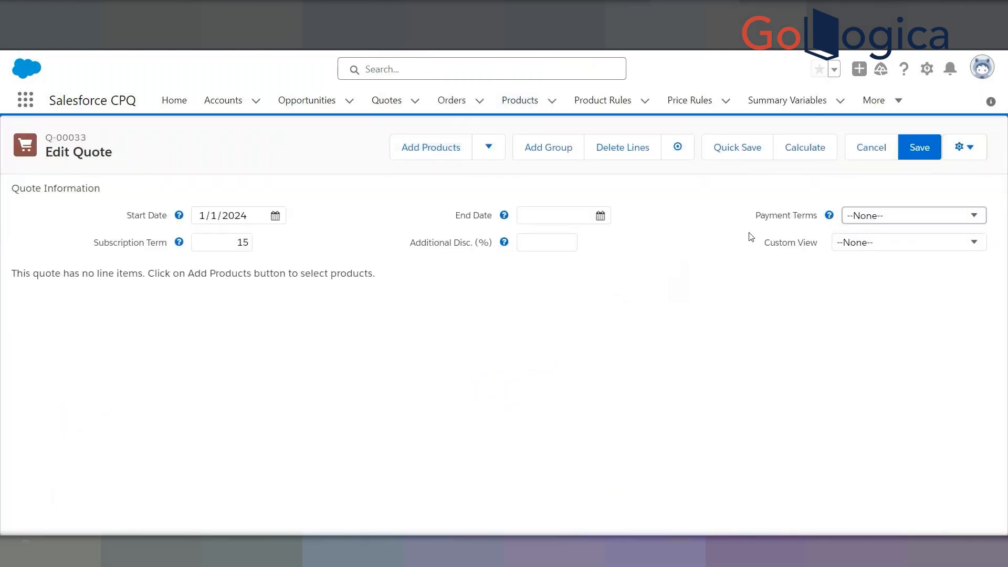
{"action": "left_click", "coordinate": [265, 215]}
{"action": "left_click_drag", "start_coordinate": [266, 210], "coordinate": [187, 212]}
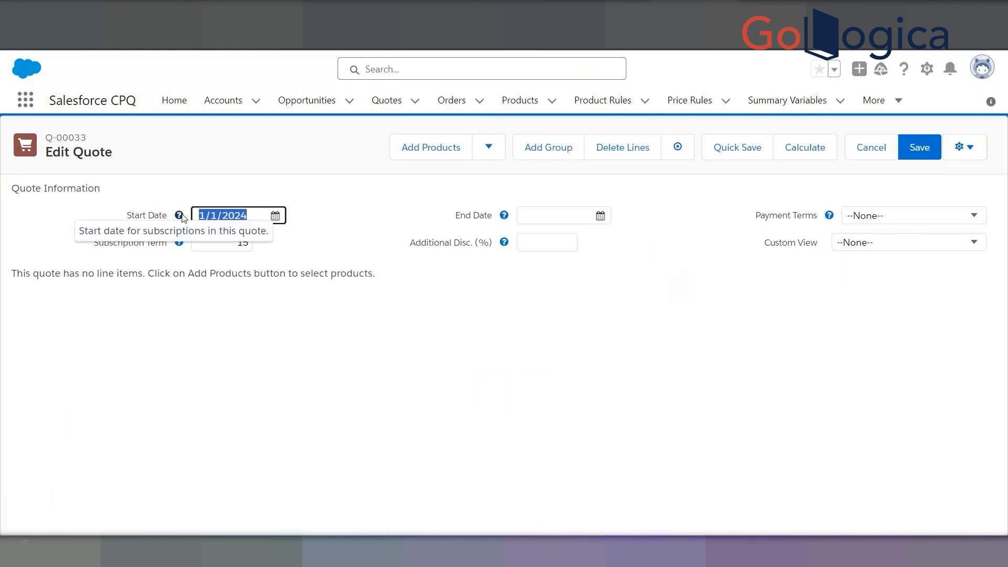
{"action": "key", "text": "BackSpace"}
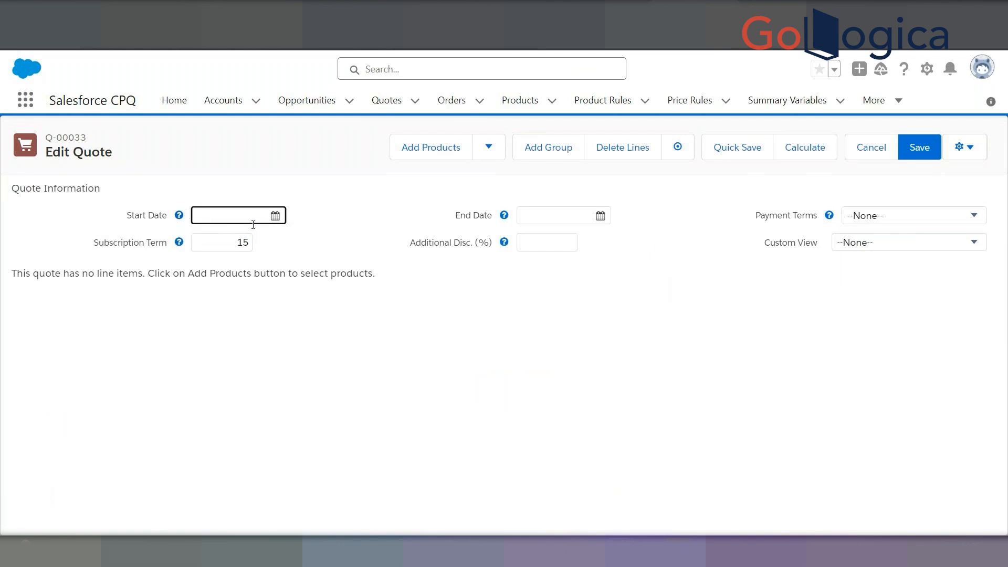
{"action": "key", "text": "Tab"}
{"action": "key", "text": "BackSpace"}
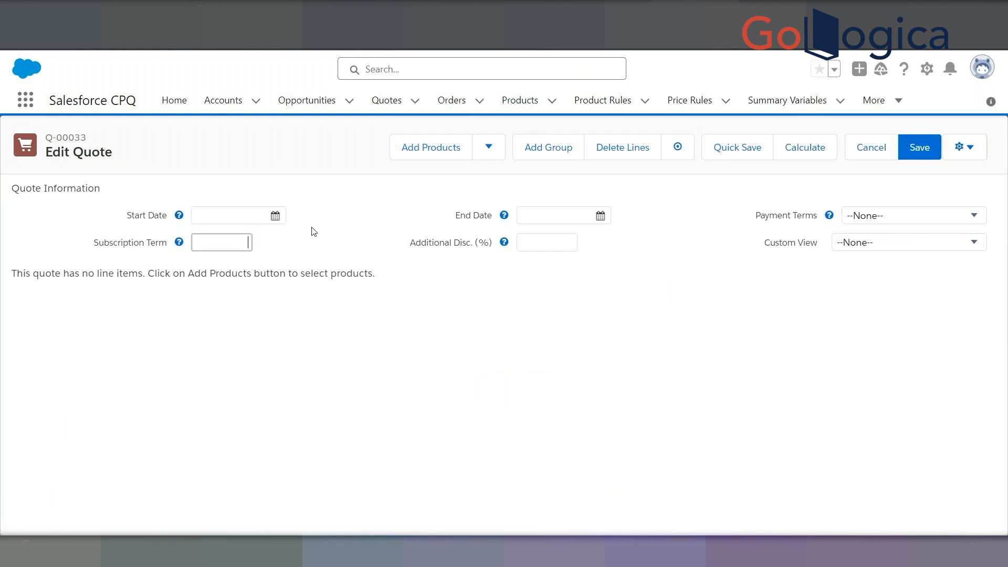
{"action": "left_click", "coordinate": [913, 152]}
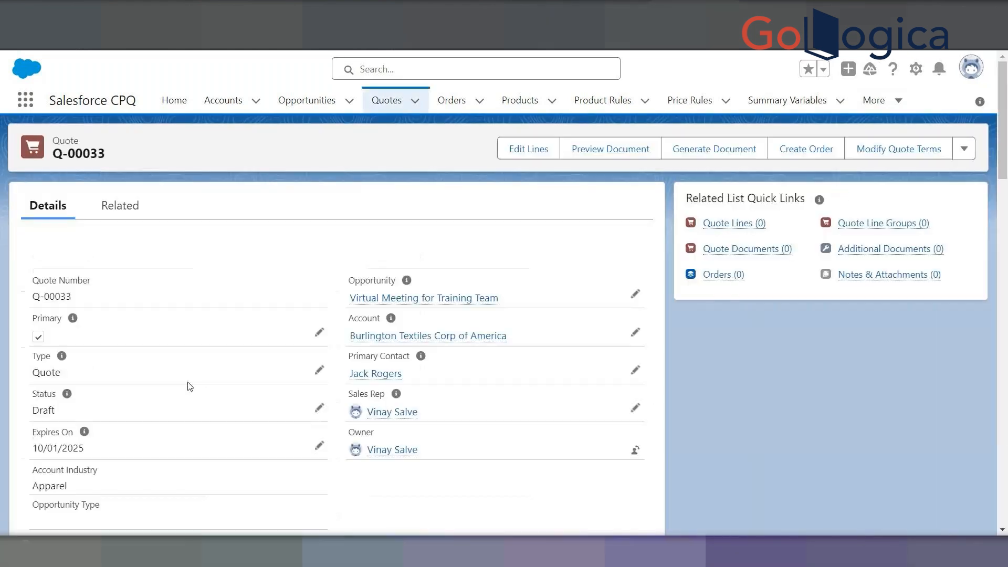
Look through the details of quote Q-00033, reopen its line editor and start adding products
{"action": "scroll", "coordinate": [190, 387], "scroll_direction": "down", "scroll_amount": 15}
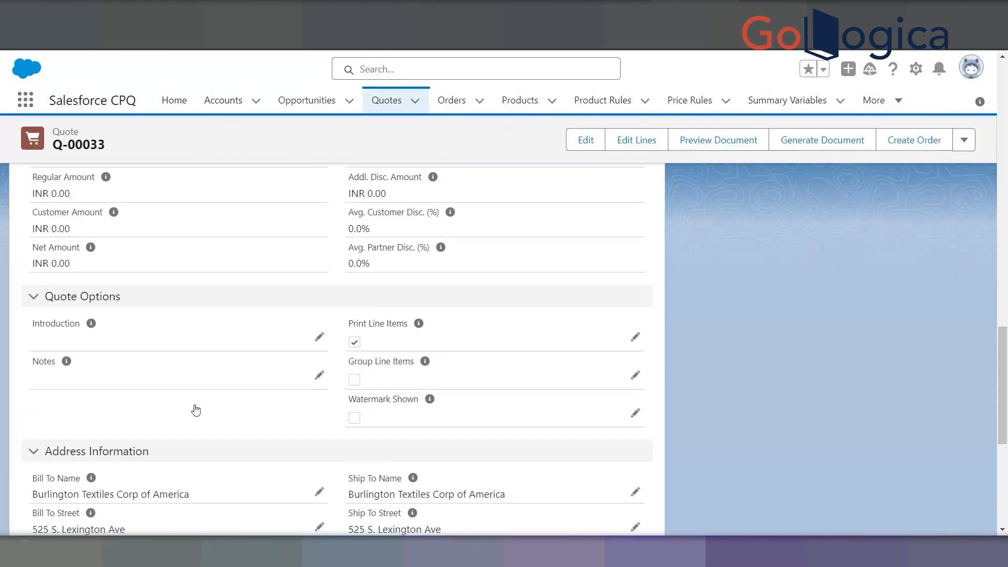
{"action": "scroll", "coordinate": [196, 410], "scroll_direction": "down", "scroll_amount": 10}
{"action": "scroll", "coordinate": [377, 261], "scroll_direction": "up", "scroll_amount": 15}
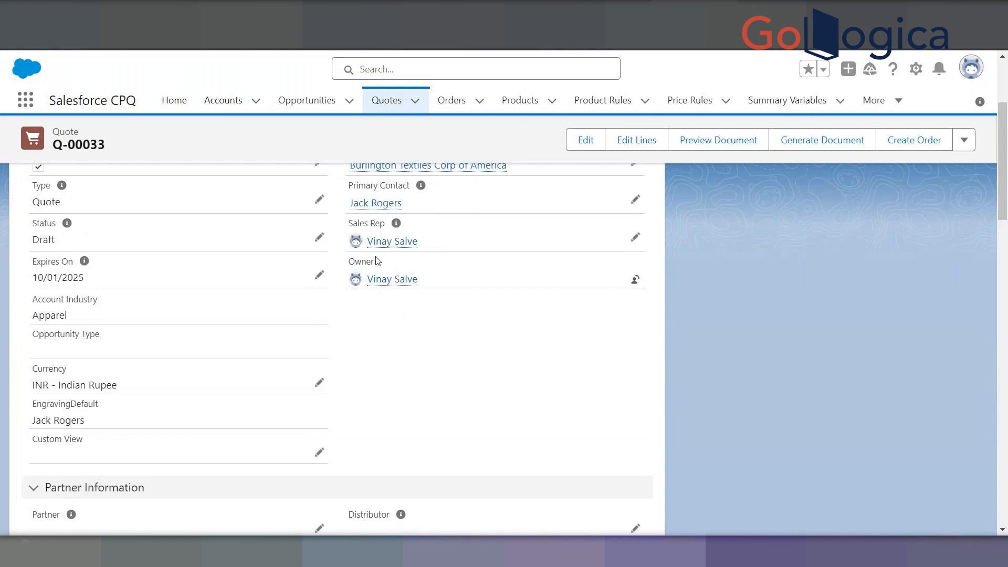
{"action": "scroll", "coordinate": [377, 261], "scroll_direction": "up", "scroll_amount": 5}
{"action": "left_click", "coordinate": [637, 148]}
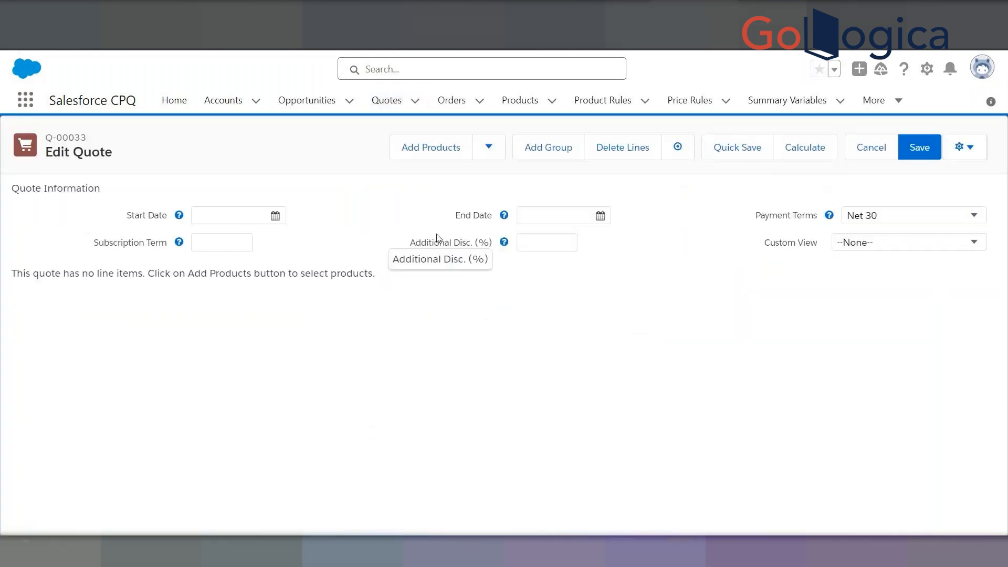
{"action": "left_click", "coordinate": [431, 151]}
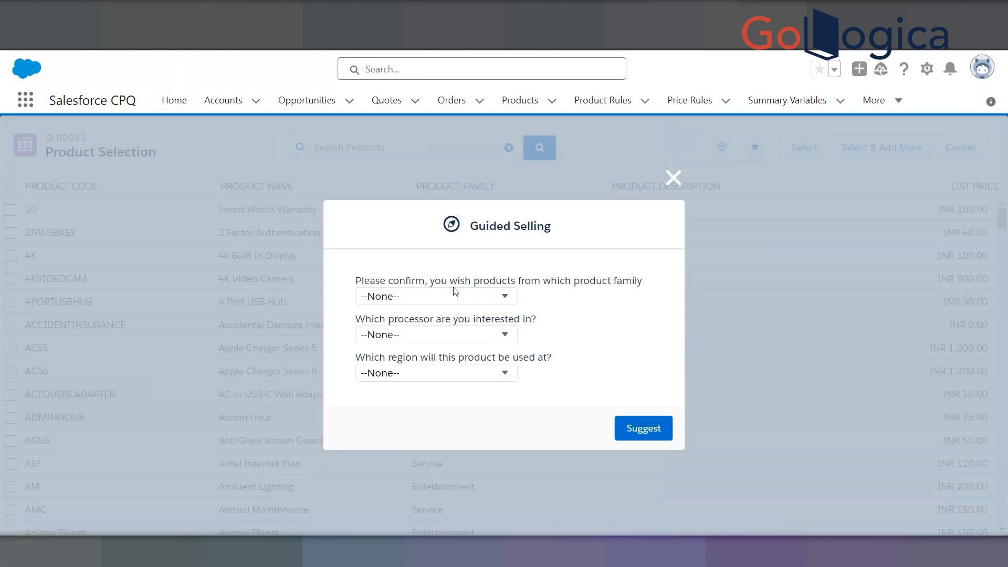
Request guided selling suggestions for product family Hardware, processor I5 and region EU
{"action": "left_click", "coordinate": [444, 296]}
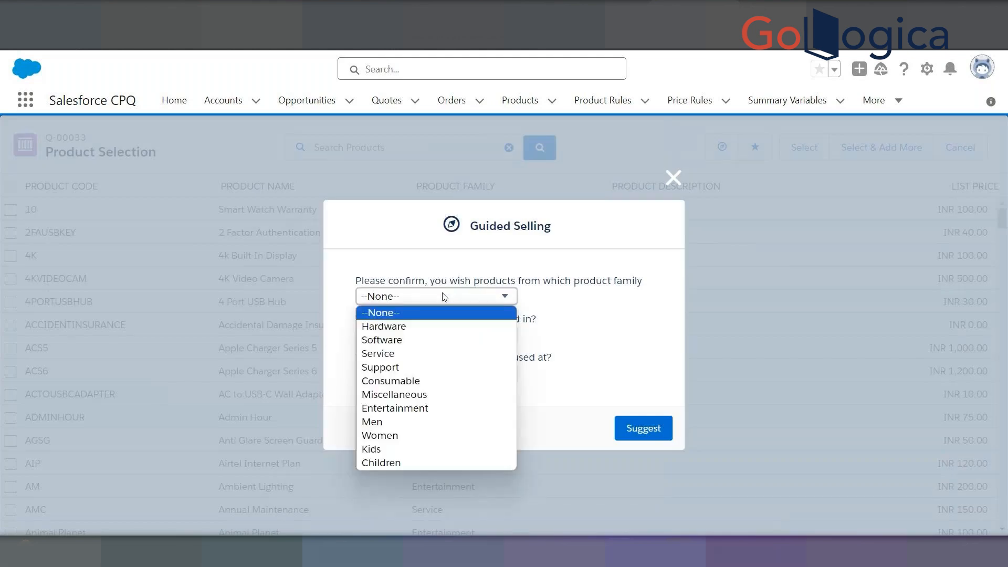
{"action": "left_click", "coordinate": [397, 327]}
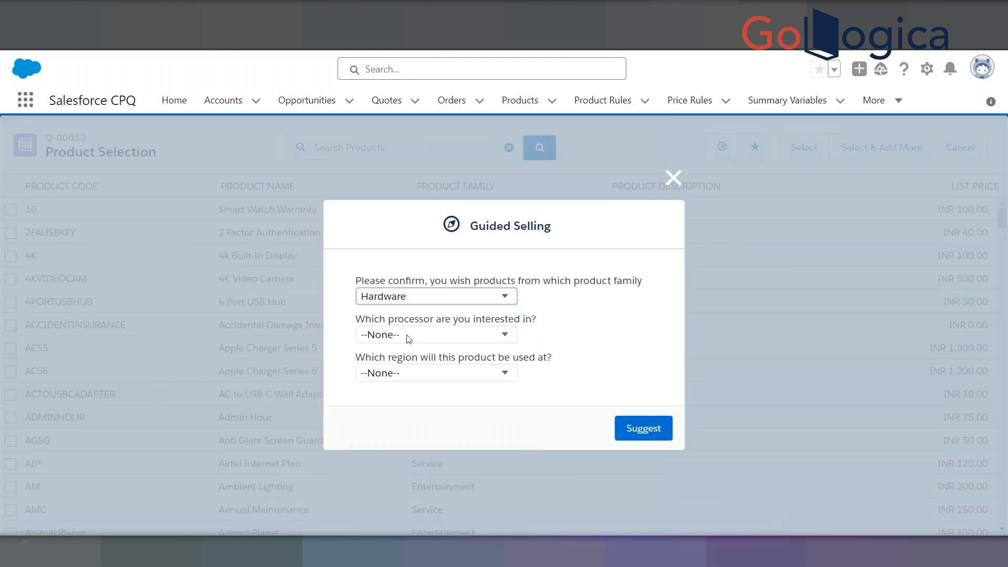
{"action": "left_click", "coordinate": [408, 338]}
{"action": "left_click", "coordinate": [387, 363]}
{"action": "left_click", "coordinate": [417, 375]}
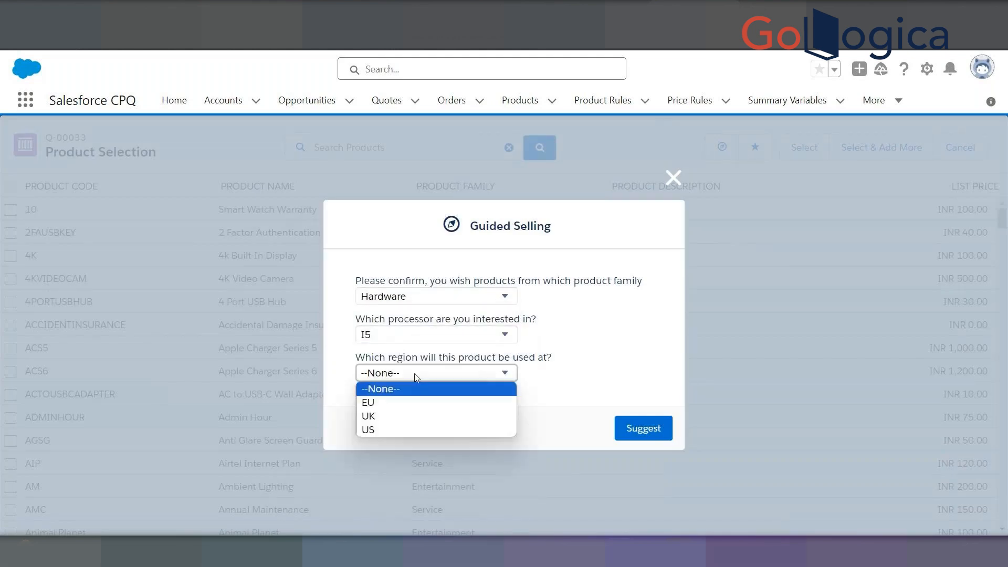
{"action": "left_click", "coordinate": [387, 402]}
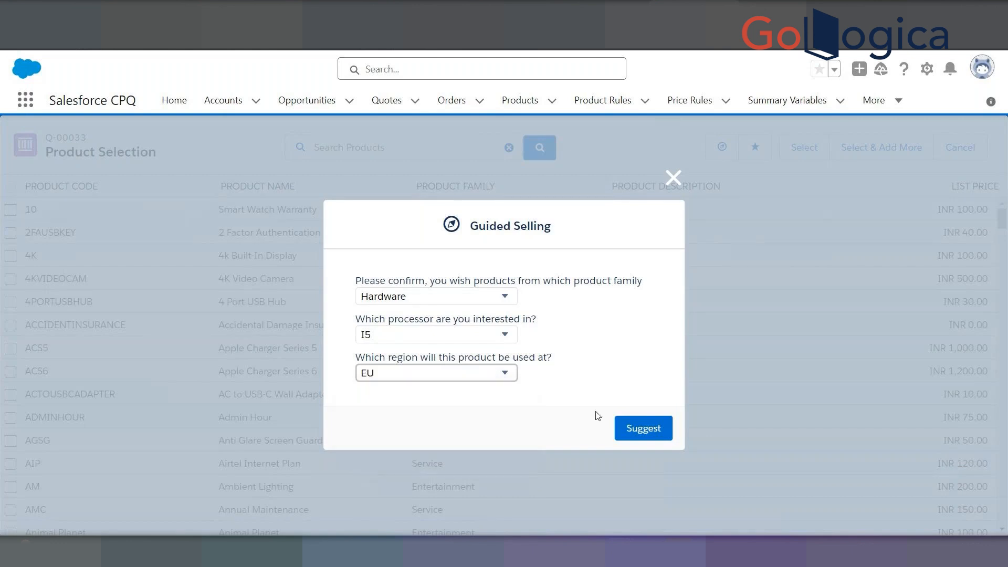
{"action": "left_click", "coordinate": [625, 428]}
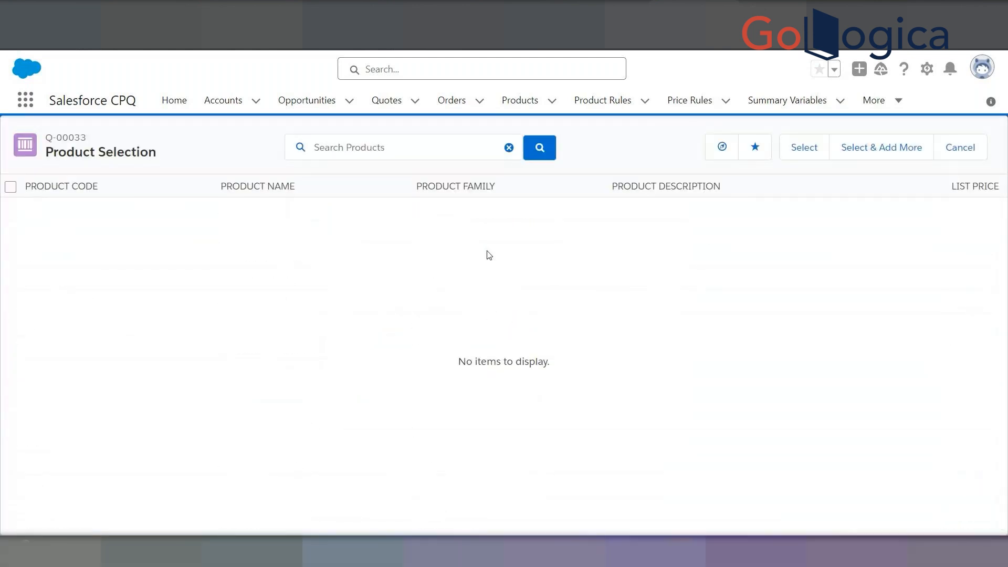
Reopen the guided selling prompts, reset the region and processor answers to --None--, and try to clear the remaining fields
{"action": "left_click", "coordinate": [722, 148]}
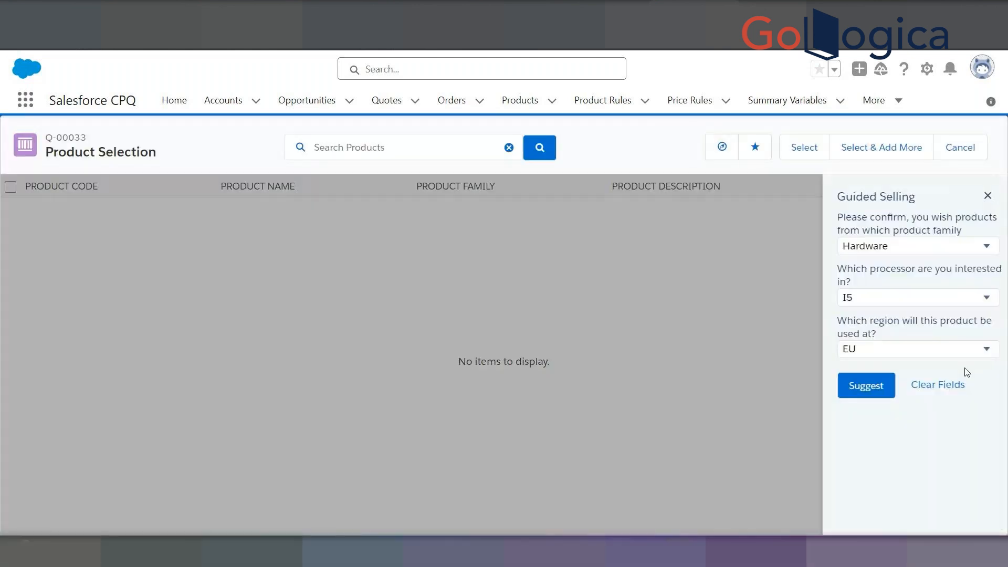
{"action": "left_click", "coordinate": [991, 351]}
{"action": "left_click", "coordinate": [941, 363]}
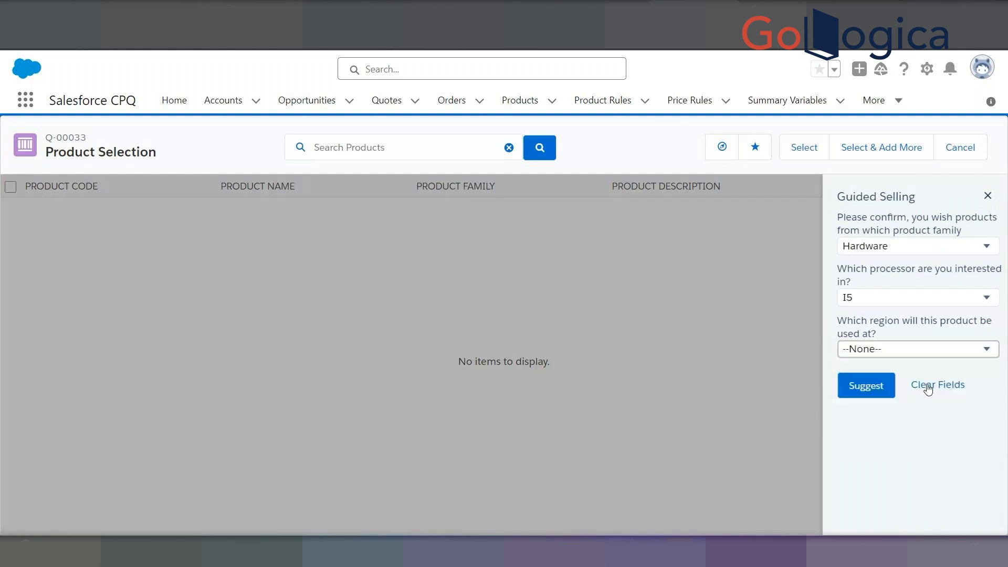
{"action": "left_click", "coordinate": [932, 387]}
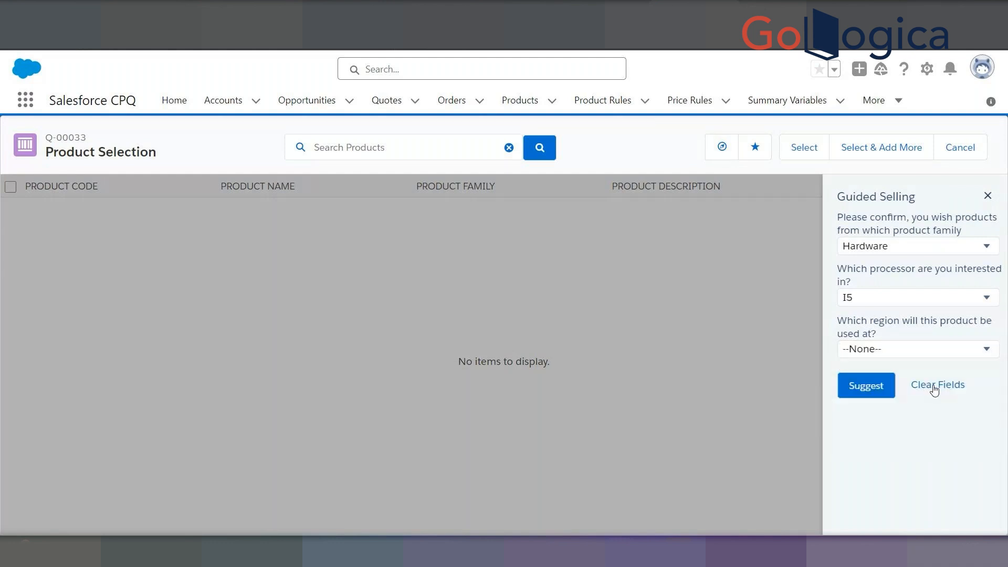
{"action": "left_click", "coordinate": [967, 298]}
{"action": "left_click", "coordinate": [895, 315]}
{"action": "left_click", "coordinate": [945, 387]}
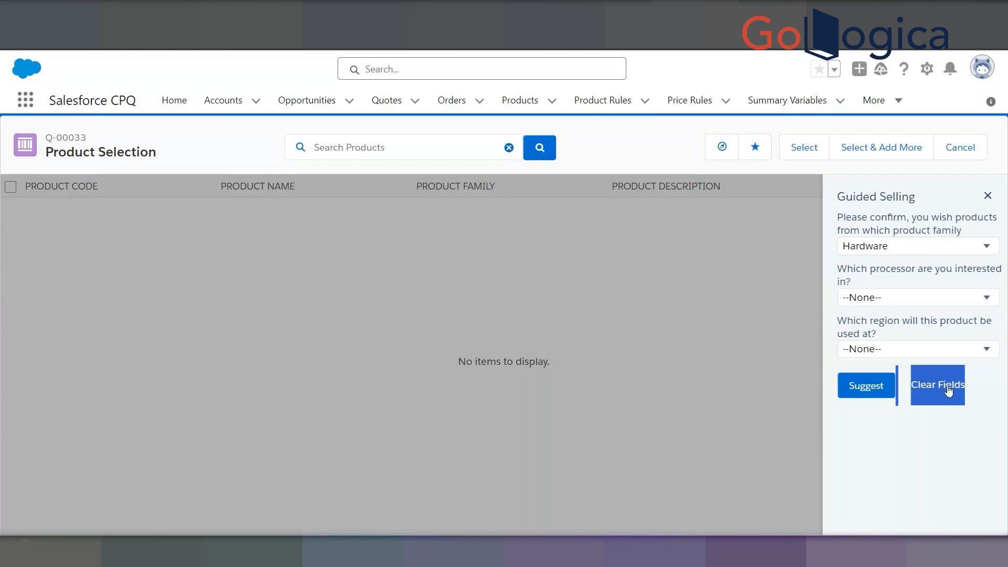
Reset the product family answer to --None--, close the guided selling prompts and cancel product selection
{"action": "left_click", "coordinate": [925, 245]}
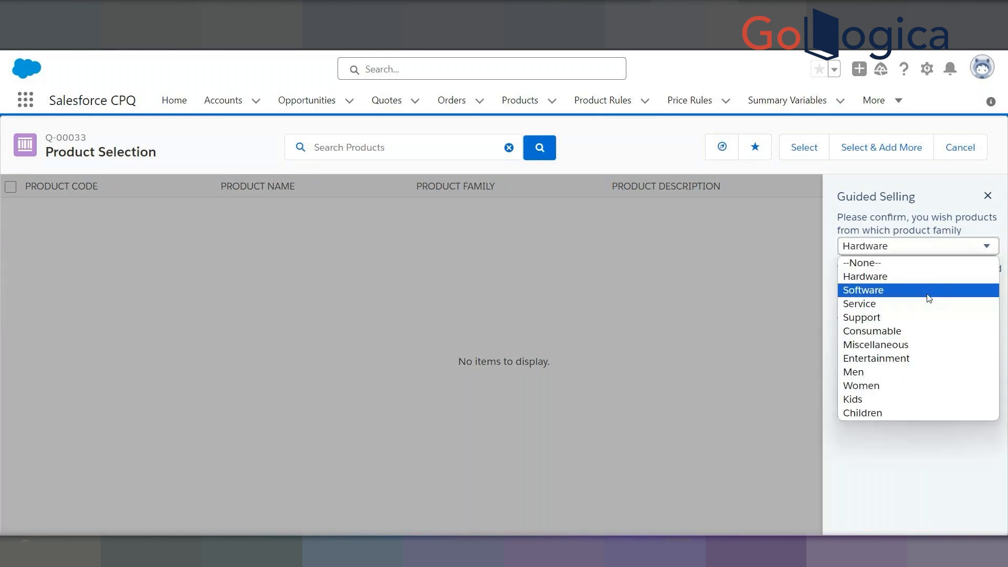
{"action": "left_click", "coordinate": [888, 252]}
{"action": "left_click", "coordinate": [908, 247]}
{"action": "left_click", "coordinate": [897, 266]}
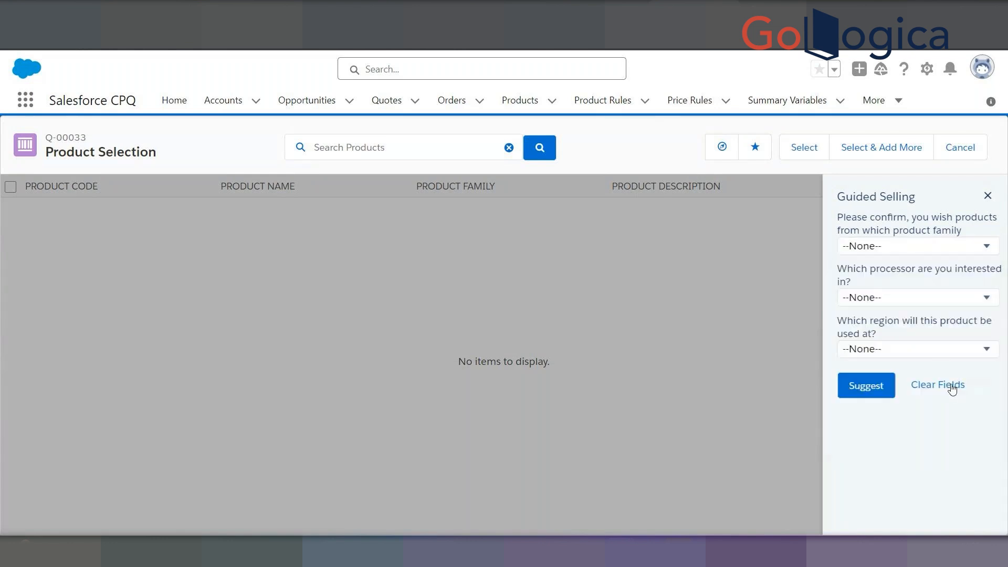
{"action": "left_click", "coordinate": [948, 387]}
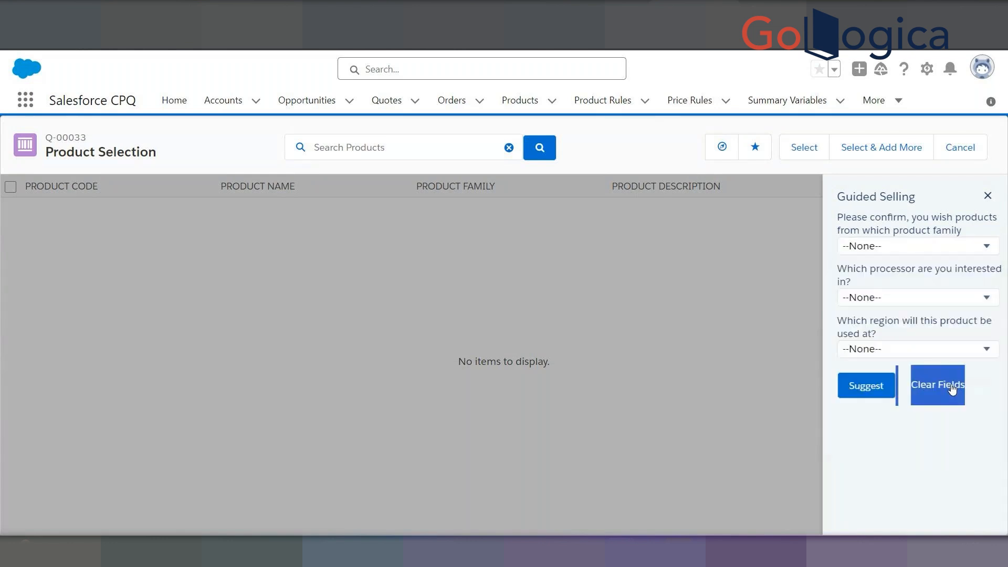
{"action": "left_click", "coordinate": [991, 199]}
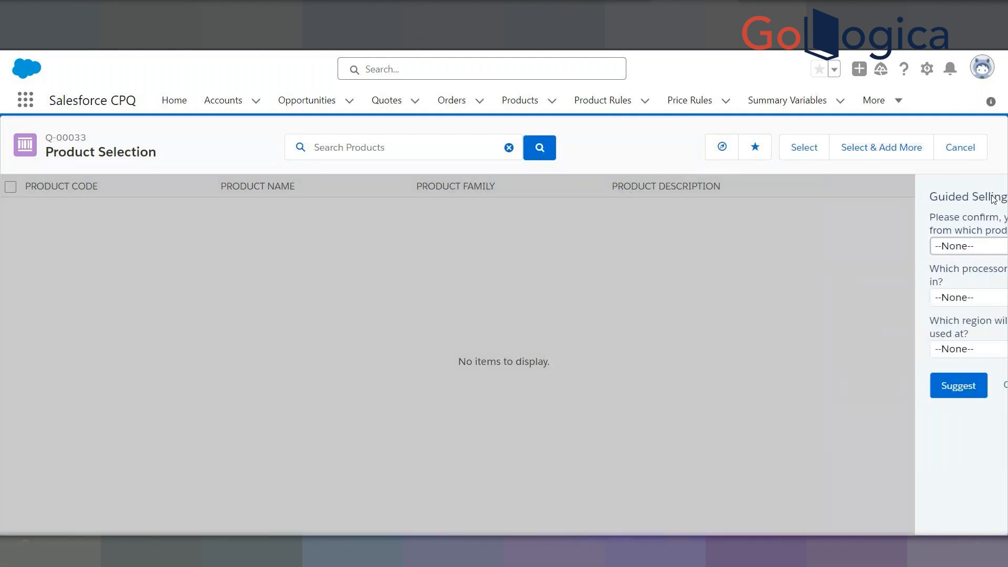
{"action": "left_click", "coordinate": [949, 153]}
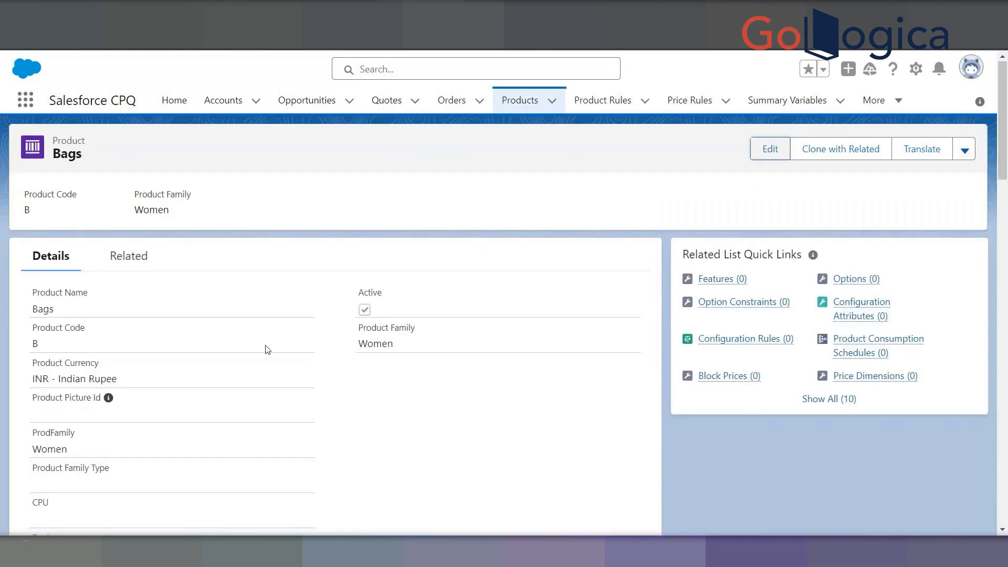
Return to the Bags product and examine its ProdFamily, Product Family Type, CPU, Region, Men and Women fields
{"action": "scroll", "coordinate": [268, 350], "scroll_direction": "down", "scroll_amount": 12}
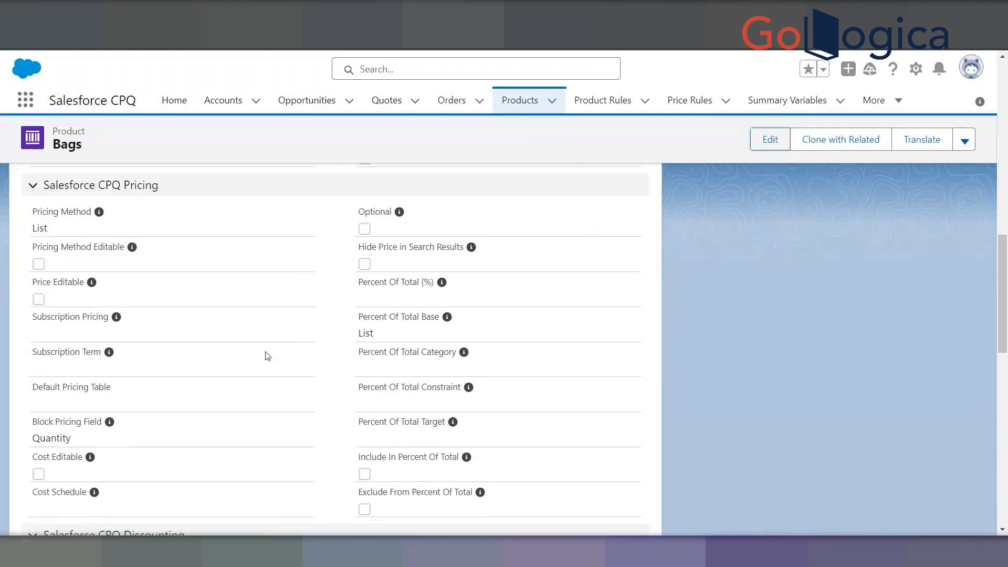
{"action": "scroll", "coordinate": [268, 356], "scroll_direction": "up", "scroll_amount": 10}
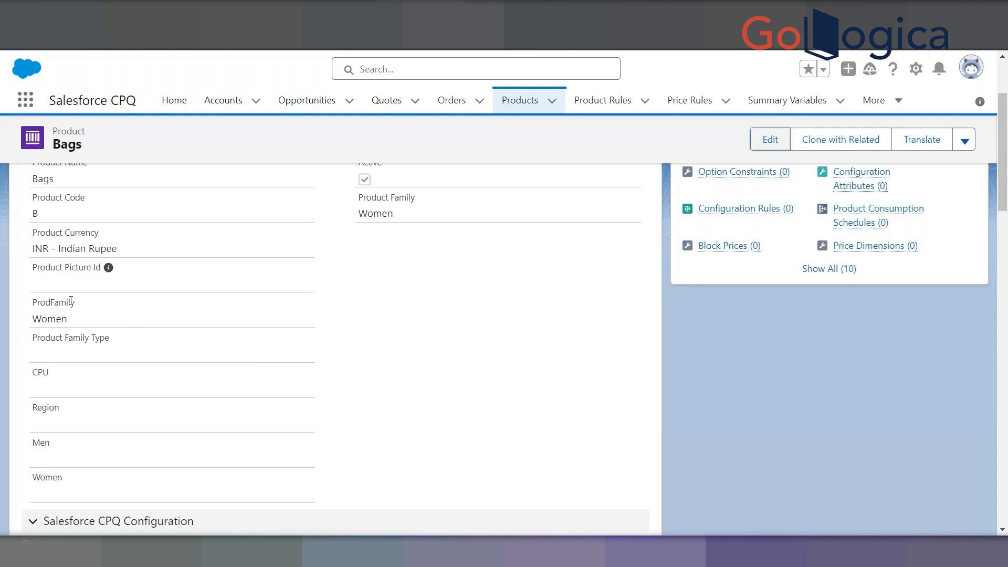
{"action": "left_click_drag", "start_coordinate": [32, 320], "coordinate": [74, 320]}
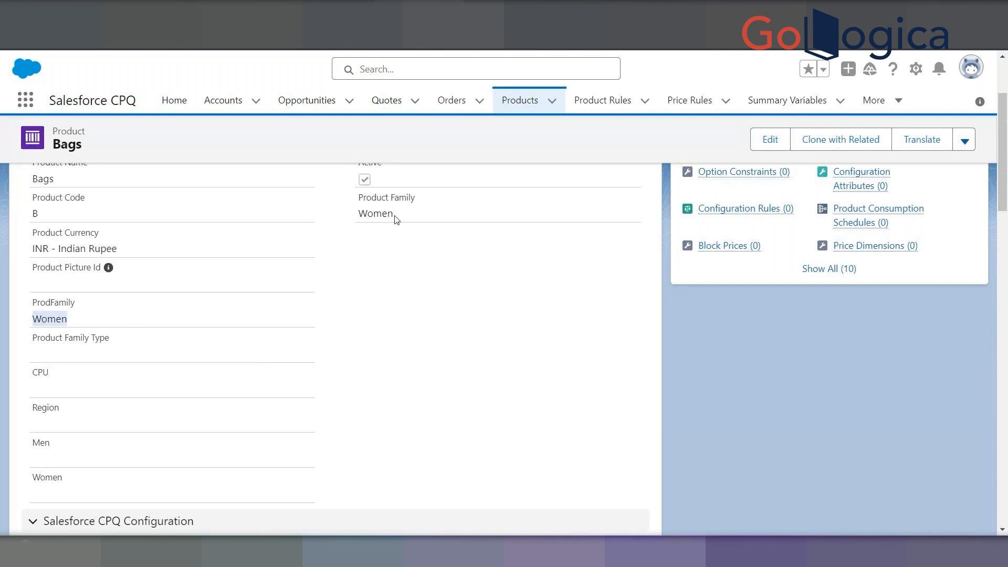
{"action": "left_click", "coordinate": [46, 355]}
{"action": "scroll", "coordinate": [93, 273], "scroll_direction": "down", "scroll_amount": 3}
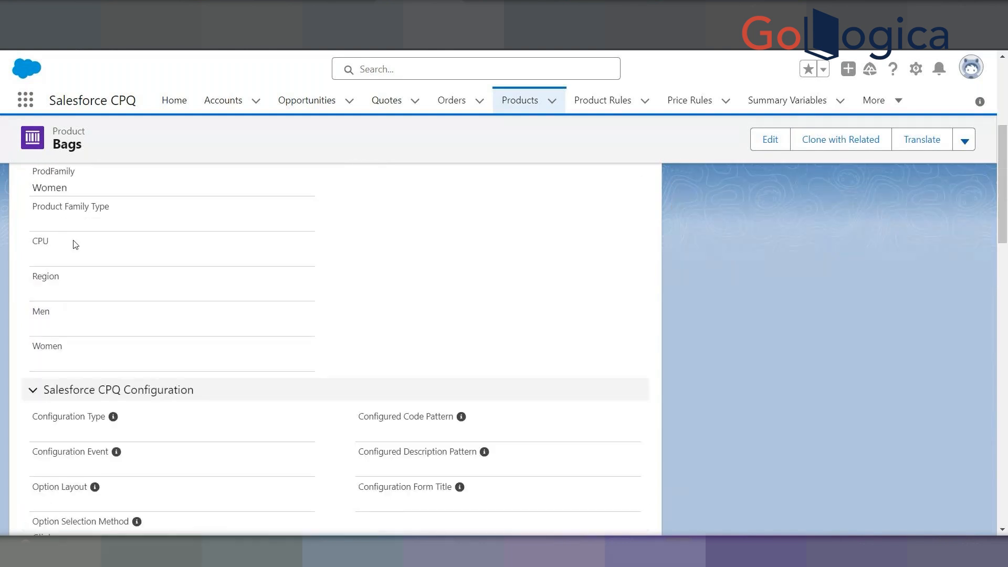
Compare the ProdFamily, Product Family Type, CPU and Region fields of the Bags product with those of the 15" Laptop product
{"action": "scroll", "coordinate": [50, 315], "scroll_direction": "up", "scroll_amount": 3}
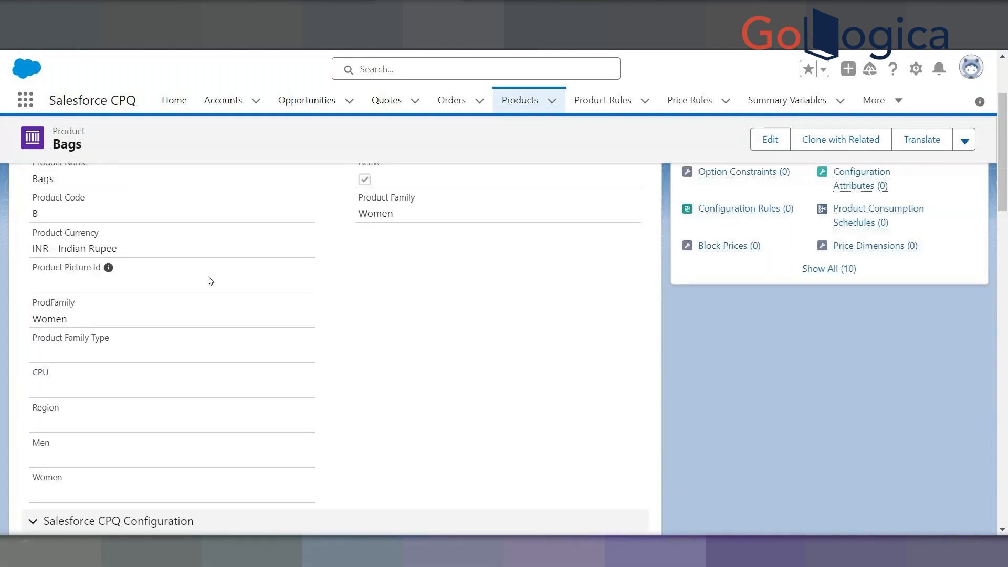
{"action": "scroll", "coordinate": [47, 294], "scroll_direction": "down", "scroll_amount": 1}
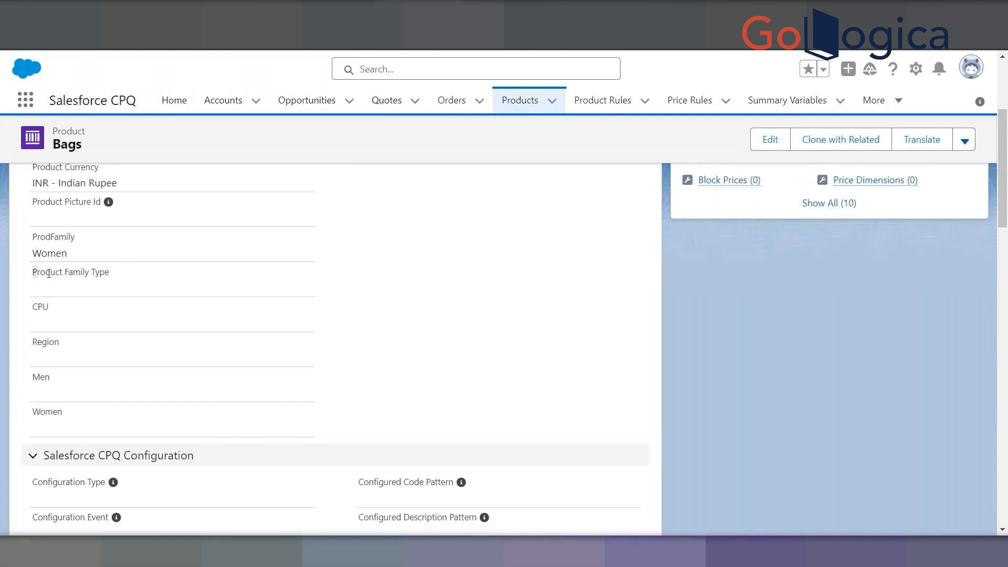
{"action": "left_click_drag", "start_coordinate": [36, 273], "coordinate": [147, 286]}
{"action": "scroll", "coordinate": [159, 290], "scroll_direction": "up", "scroll_amount": 3}
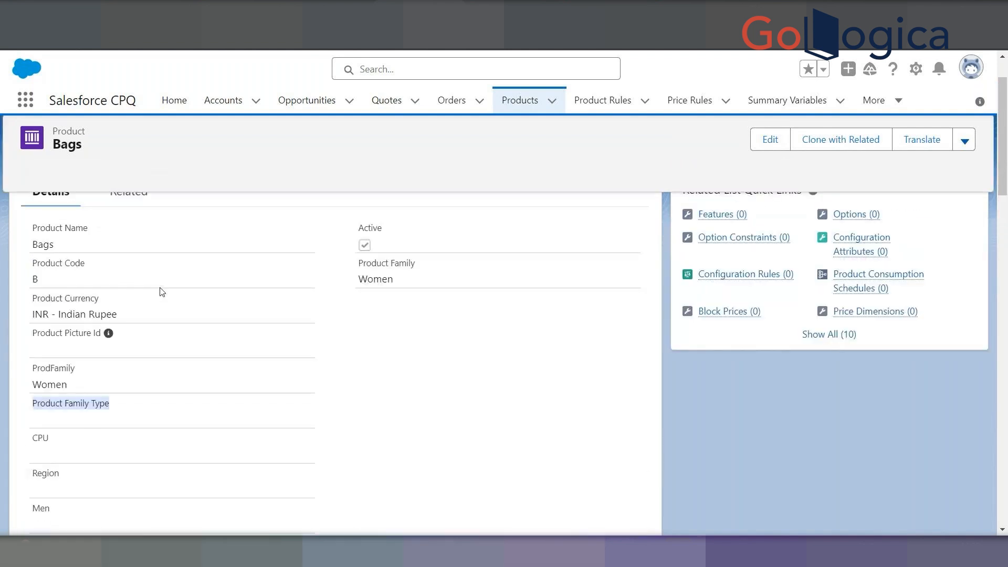
{"action": "scroll", "coordinate": [162, 292], "scroll_direction": "down", "scroll_amount": 1}
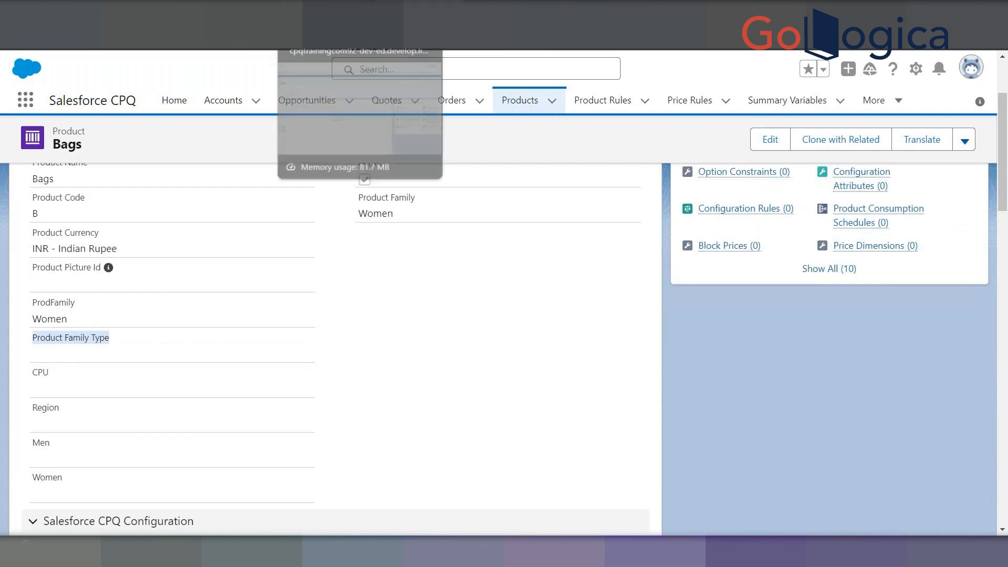
{"action": "left_click", "coordinate": [336, 11]}
{"action": "scroll", "coordinate": [410, 205], "scroll_direction": "down", "scroll_amount": 2}
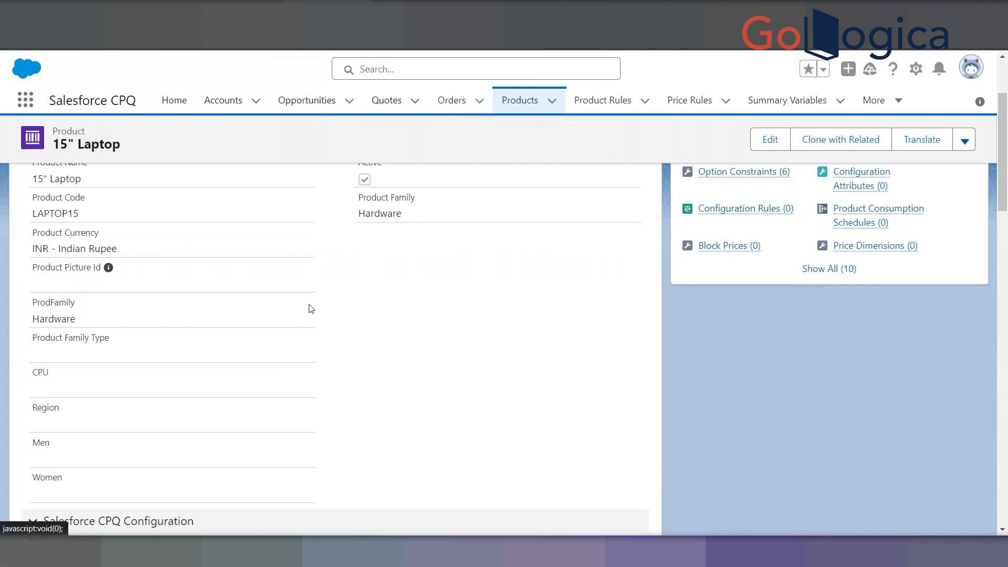
{"action": "scroll", "coordinate": [318, 307], "scroll_direction": "up", "scroll_amount": 3}
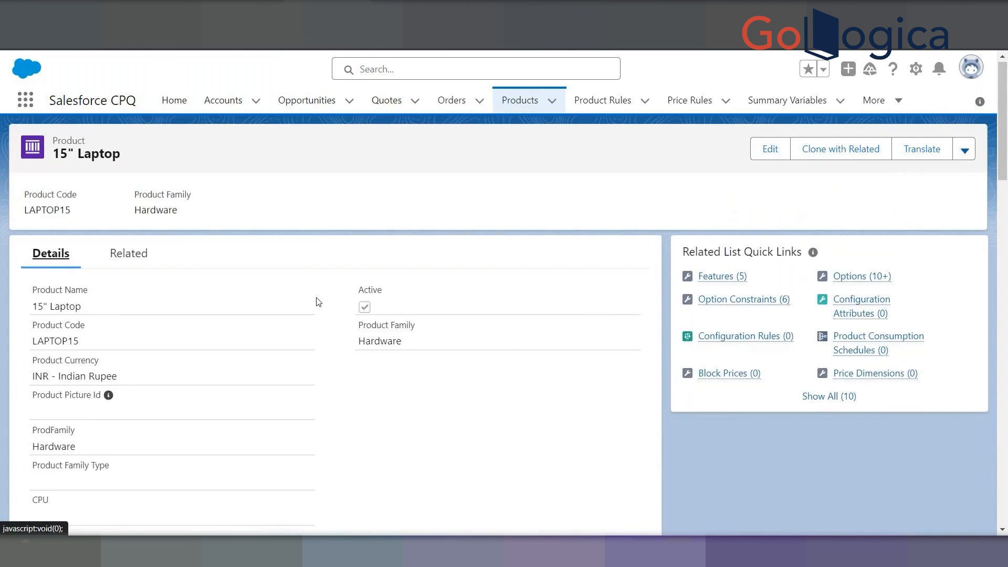
{"action": "scroll", "coordinate": [317, 304], "scroll_direction": "down", "scroll_amount": 3}
{"action": "scroll", "coordinate": [318, 299], "scroll_direction": "up", "scroll_amount": 2}
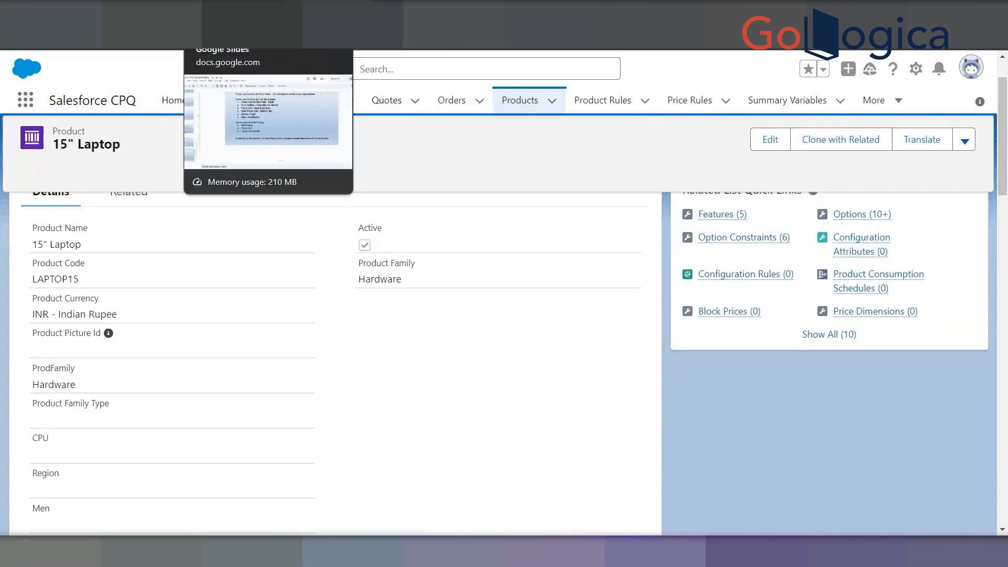
Switch to the Google Slides deck and highlight the master process input Hardware Type on the Creating Process Input Condition slide
{"action": "left_click", "coordinate": [226, 16]}
{"action": "scroll", "coordinate": [543, 268], "scroll_direction": "up", "scroll_amount": 1}
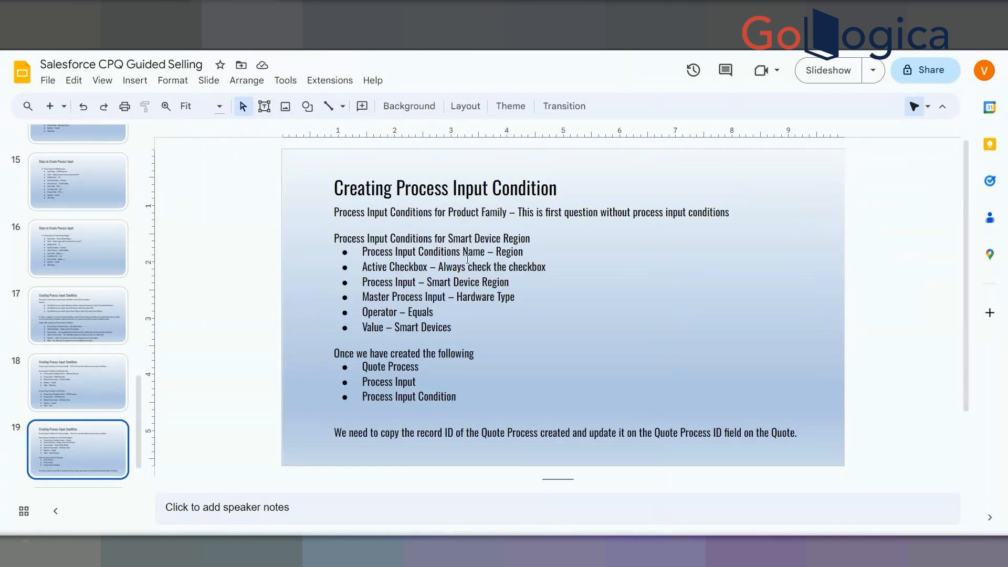
{"action": "left_click_drag", "start_coordinate": [457, 296], "coordinate": [520, 296]}
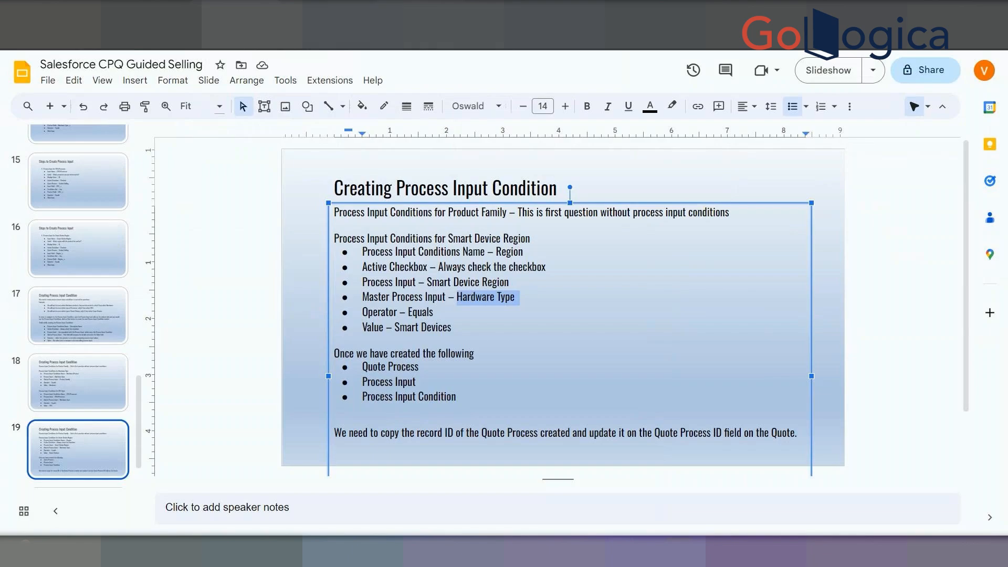
Return to the Bags product in Salesforce, inspect the Product Family Type dependencies in its edit form, and cancel without saving
{"action": "key", "text": "ctrl+Tab"}
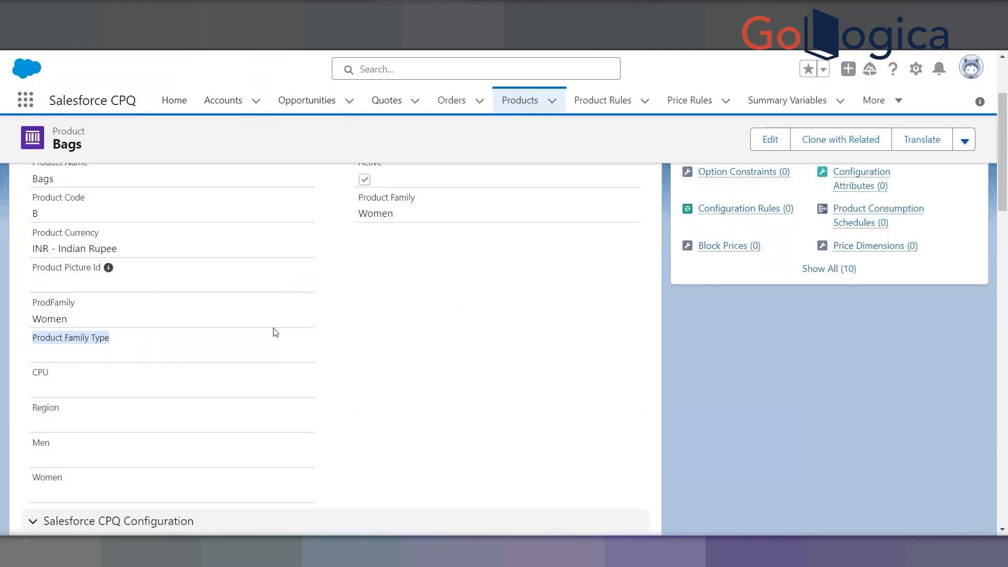
{"action": "left_click", "coordinate": [193, 350]}
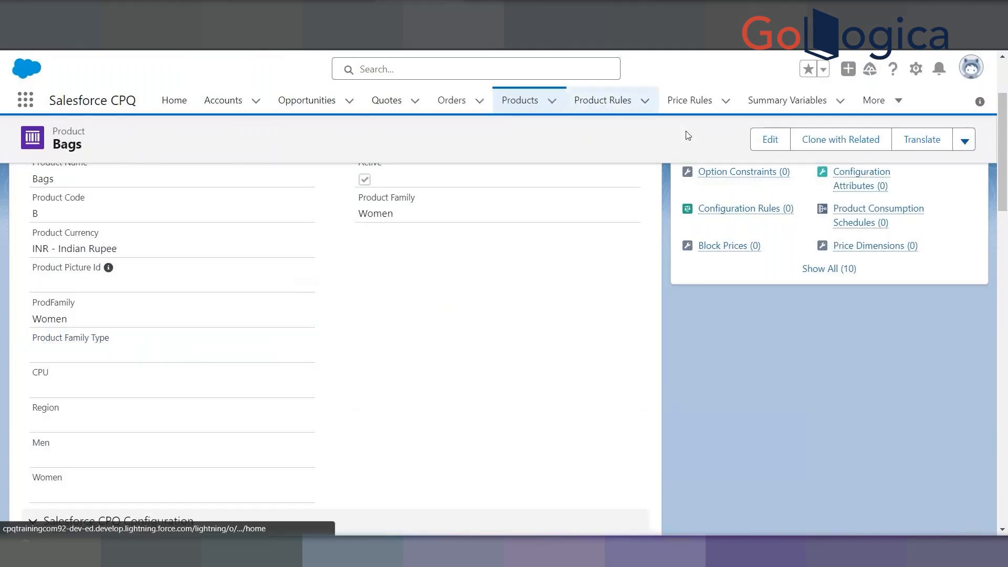
{"action": "left_click", "coordinate": [770, 139]}
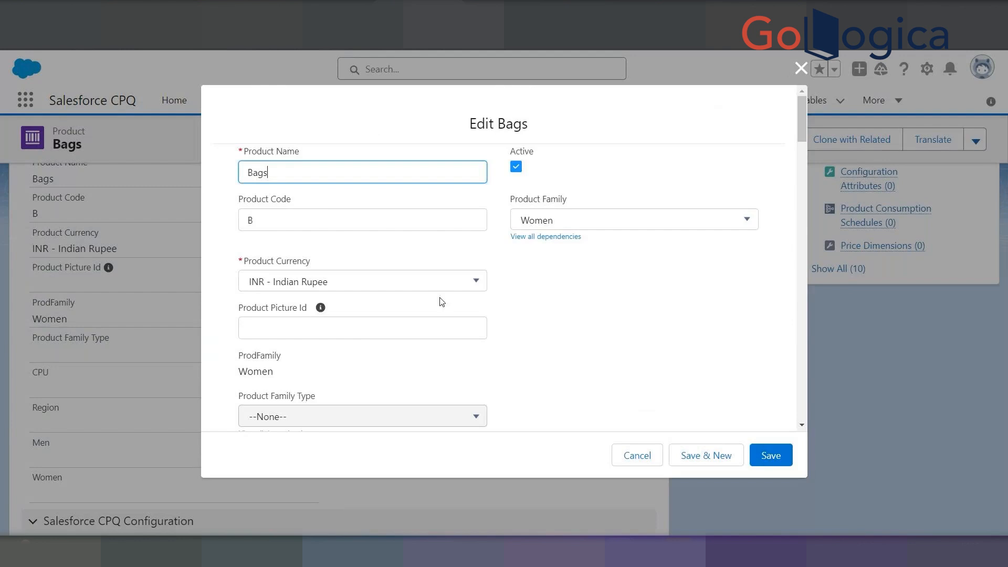
{"action": "scroll", "coordinate": [441, 302], "scroll_direction": "down", "scroll_amount": 3}
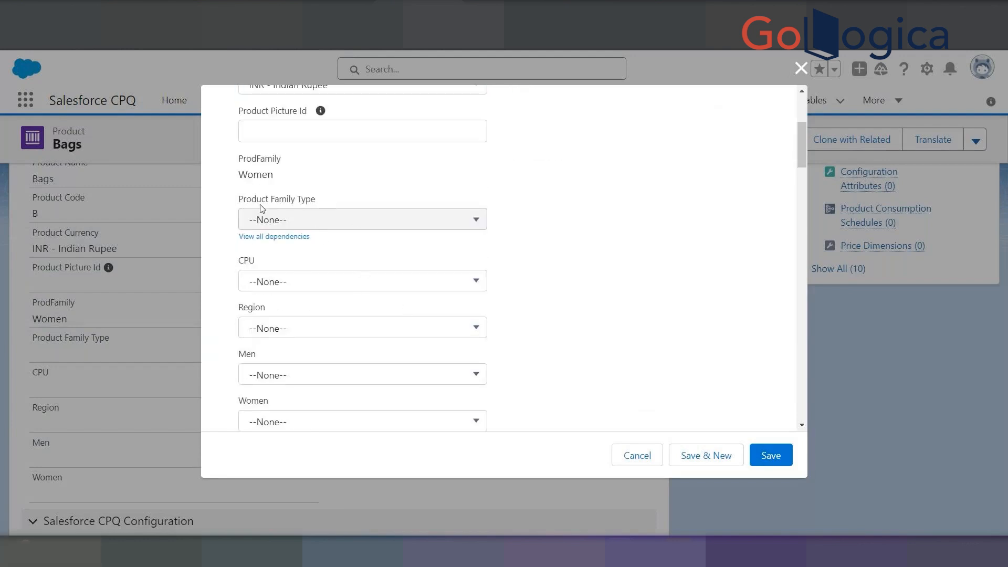
{"action": "left_click", "coordinate": [308, 281]}
{"action": "left_click", "coordinate": [289, 237]}
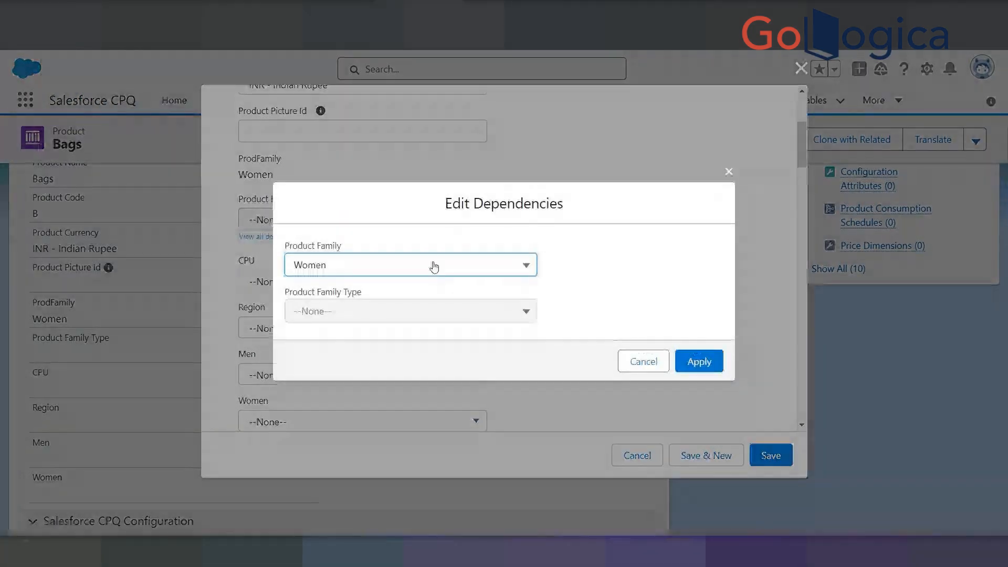
{"action": "left_click", "coordinate": [485, 305]}
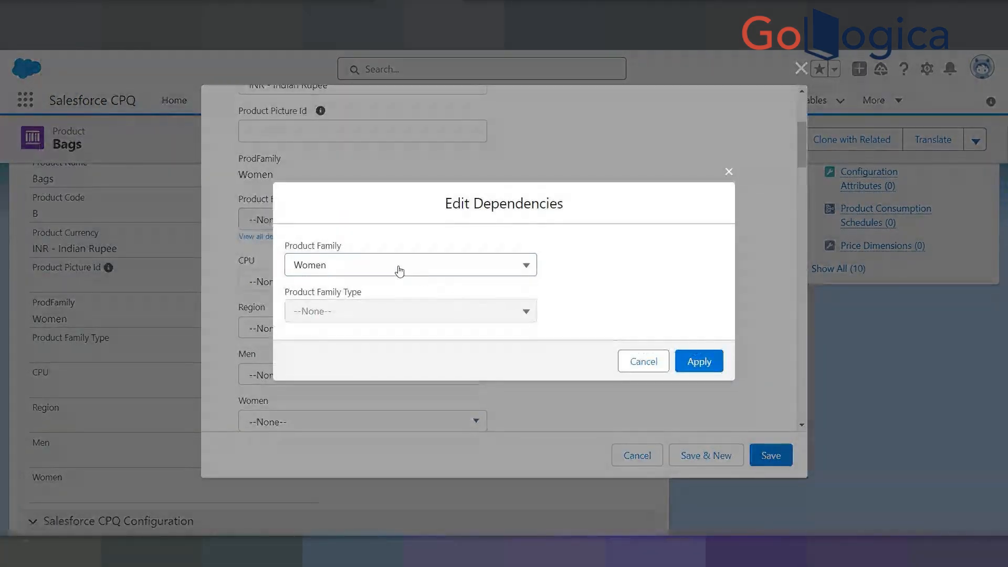
{"action": "left_click", "coordinate": [644, 362]}
{"action": "left_click", "coordinate": [642, 456]}
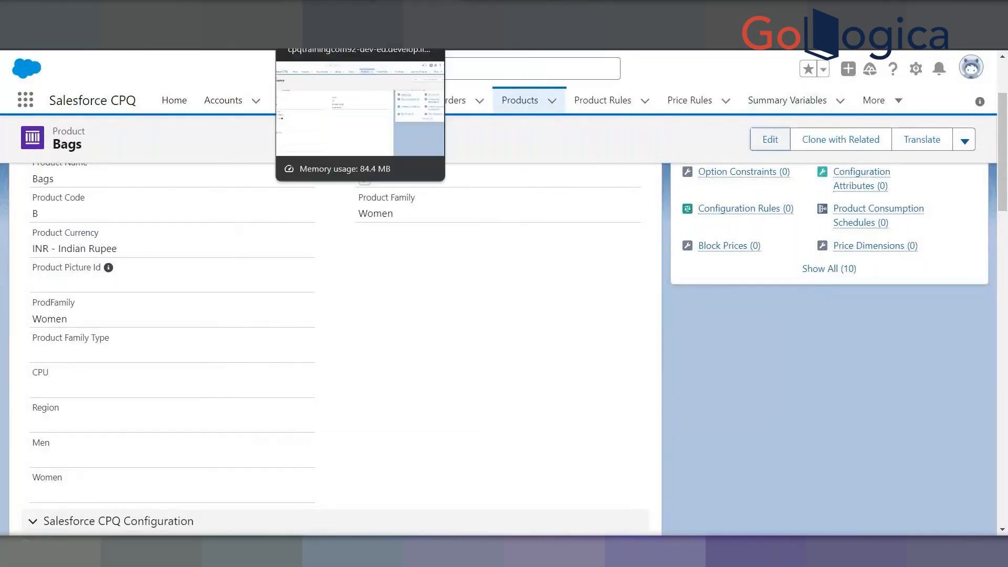
Cancel product selection on the open quote, leave its line editor and open that quote's record from the recently viewed quotes
{"action": "left_click", "coordinate": [577, 10]}
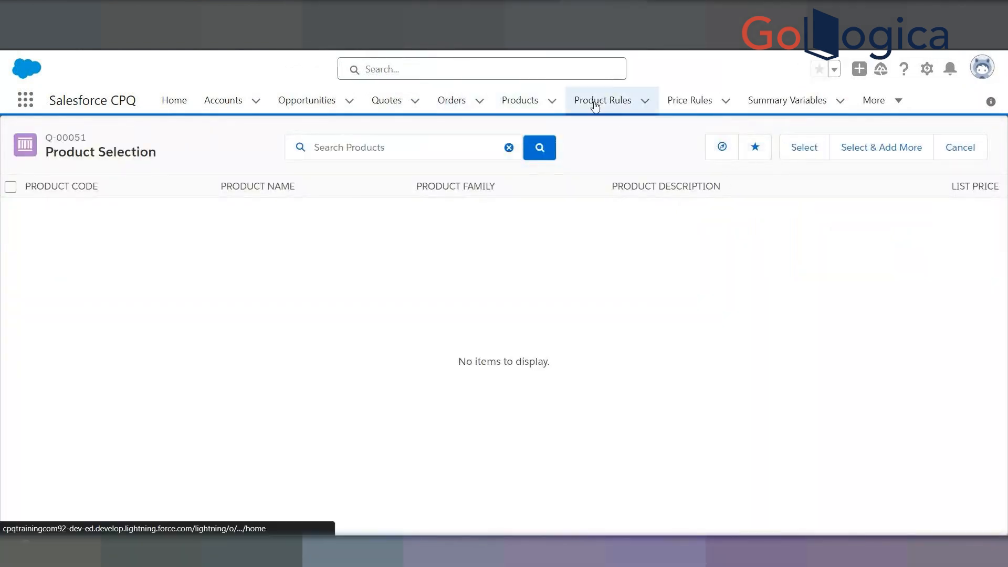
{"action": "left_click", "coordinate": [966, 156]}
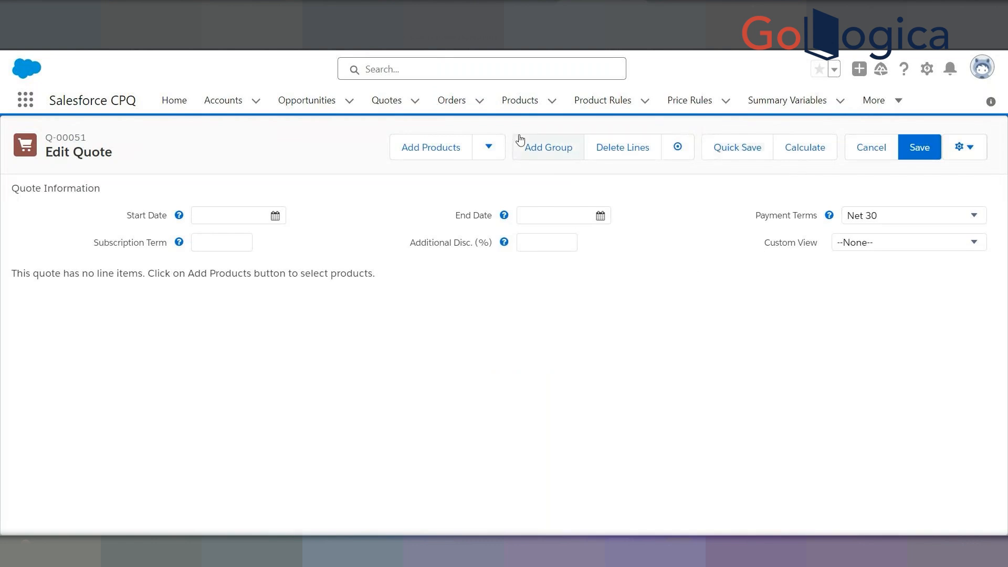
{"action": "left_click", "coordinate": [387, 102]}
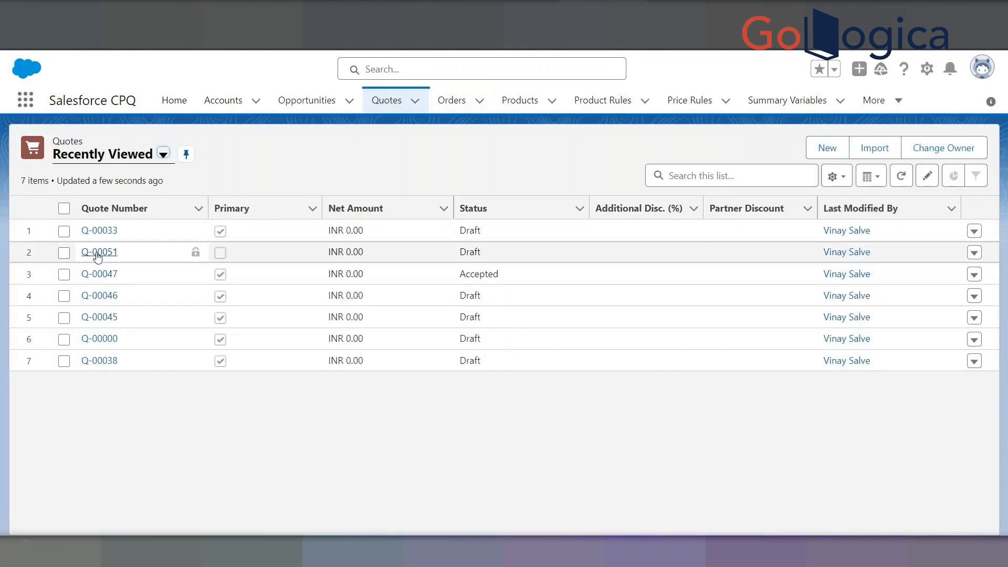
{"action": "left_click", "coordinate": [98, 253]}
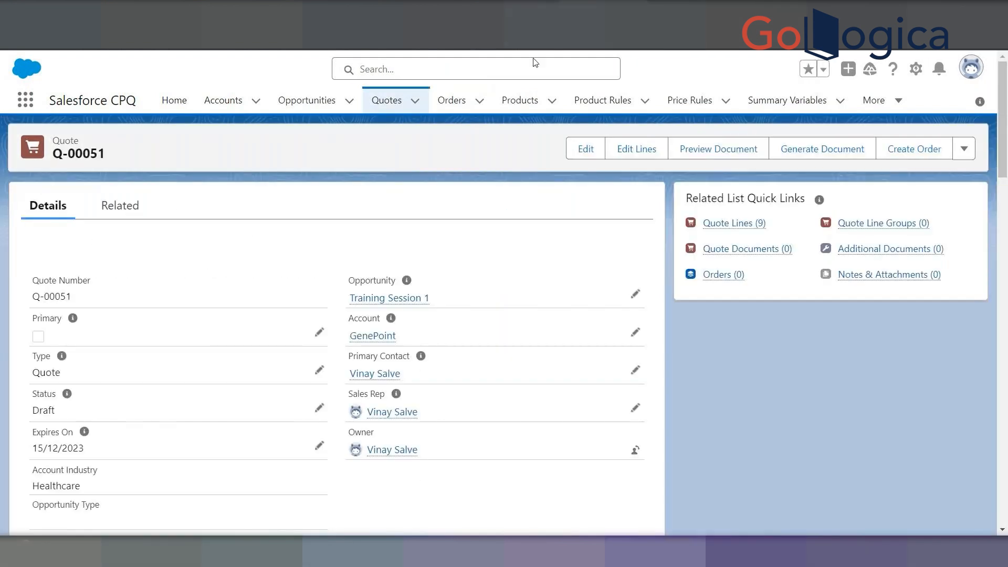
Clear the Quote Process Id field in the quote's Additional Text section and save the record
{"action": "scroll", "coordinate": [263, 365], "scroll_direction": "down", "scroll_amount": 10}
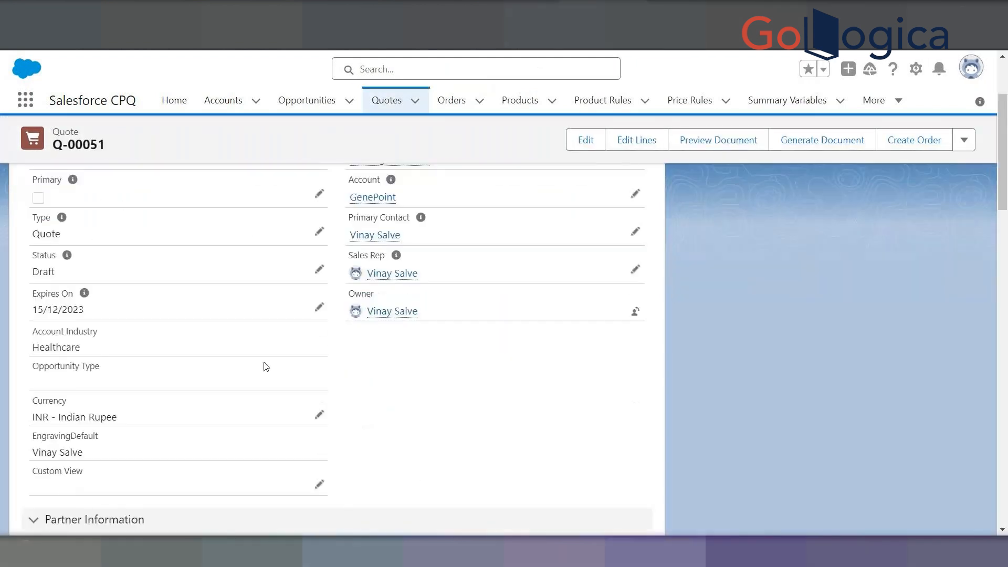
{"action": "scroll", "coordinate": [255, 420], "scroll_direction": "down", "scroll_amount": 10}
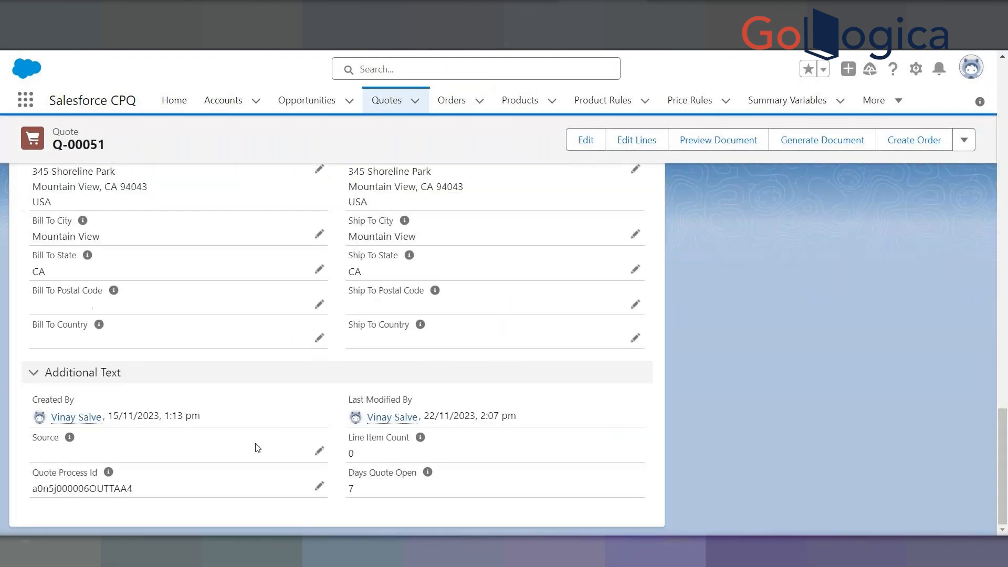
{"action": "left_click", "coordinate": [322, 485]}
{"action": "left_click_drag", "start_coordinate": [237, 427], "coordinate": [25, 439]}
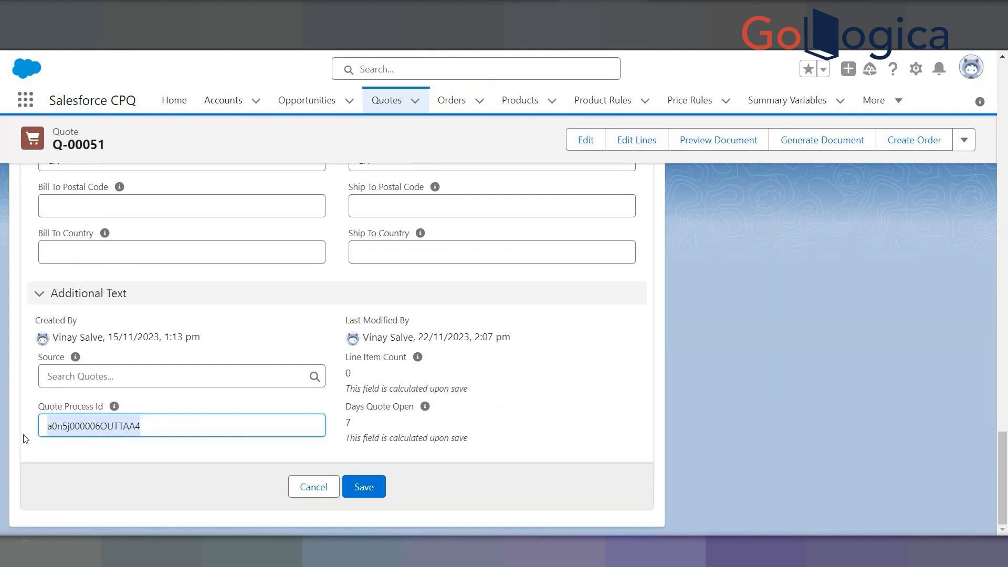
{"action": "key", "text": "BackSpace"}
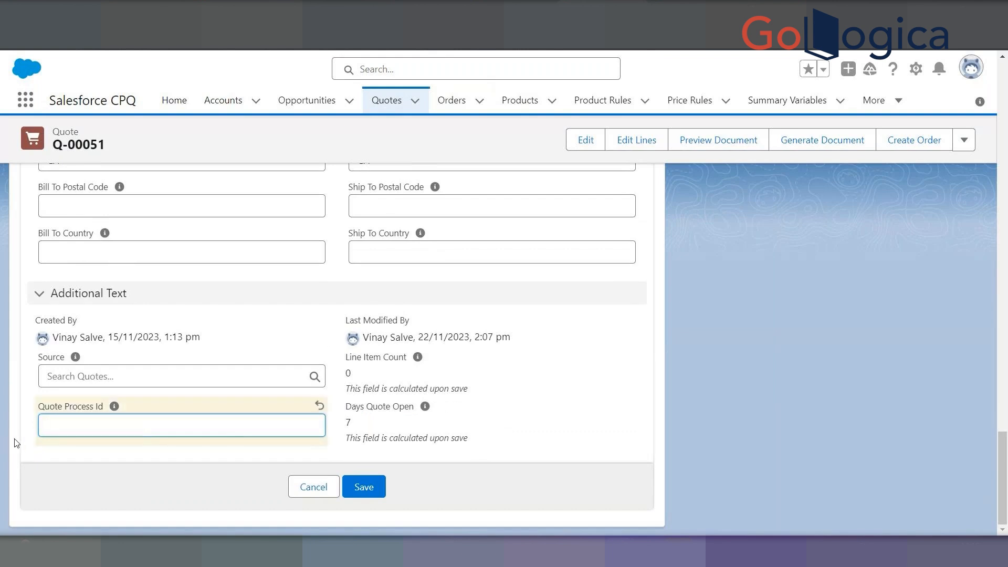
{"action": "left_click", "coordinate": [361, 486]}
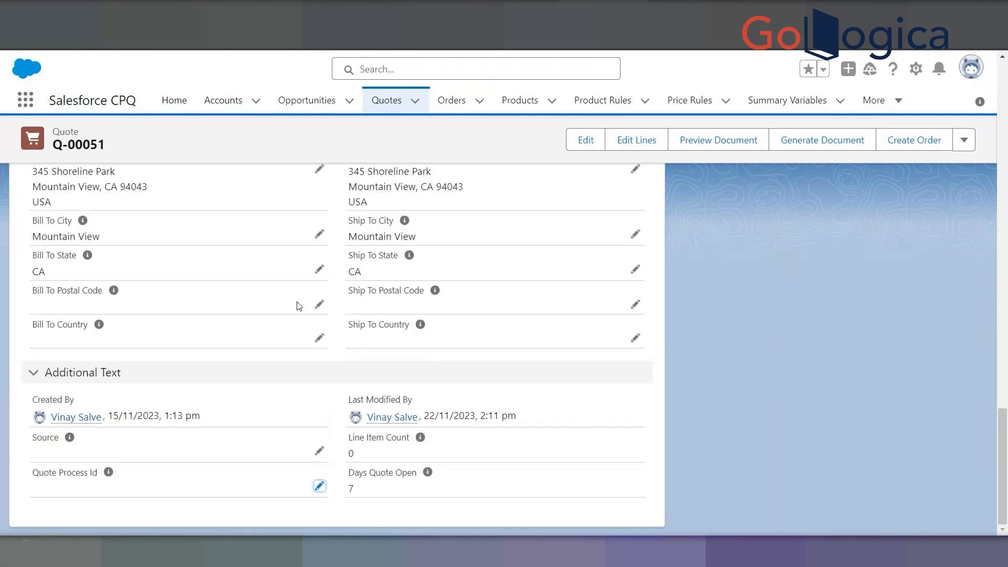
Search the recently viewed products for "smart" and open the Smart Watch product
{"action": "scroll", "coordinate": [277, 324], "scroll_direction": "up", "scroll_amount": 15}
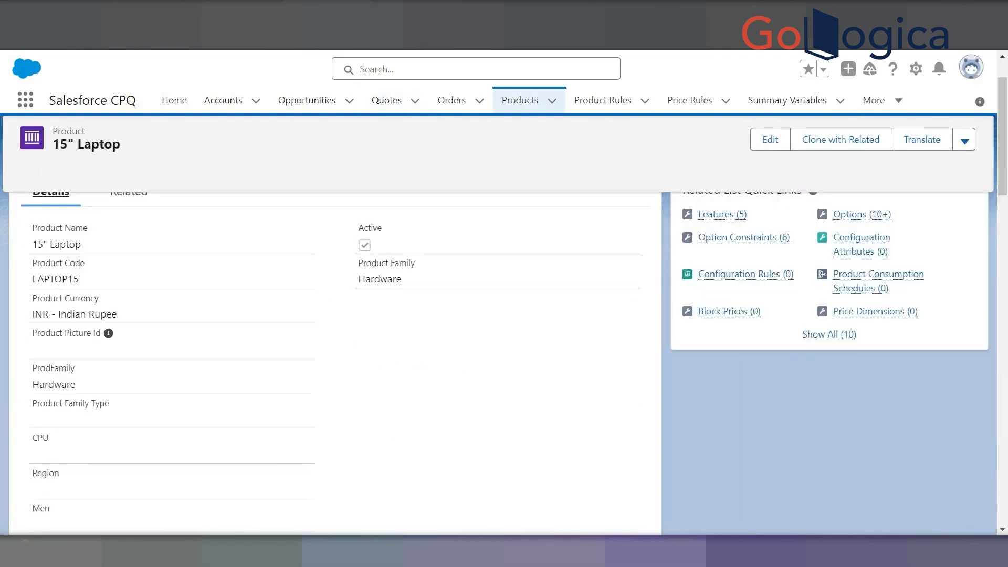
{"action": "left_click", "coordinate": [515, 99]}
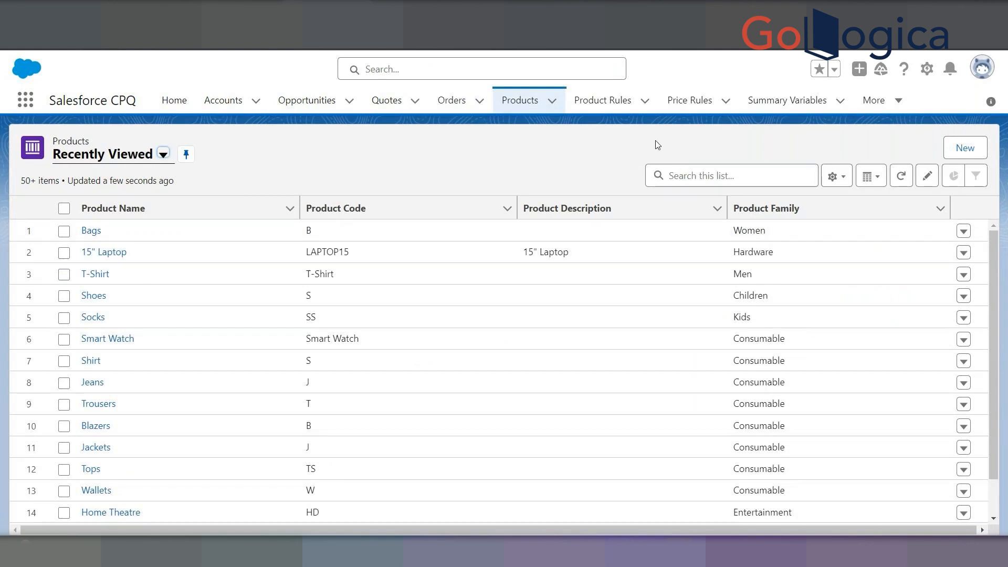
{"action": "left_click", "coordinate": [684, 177]}
{"action": "type", "text": "smart"}
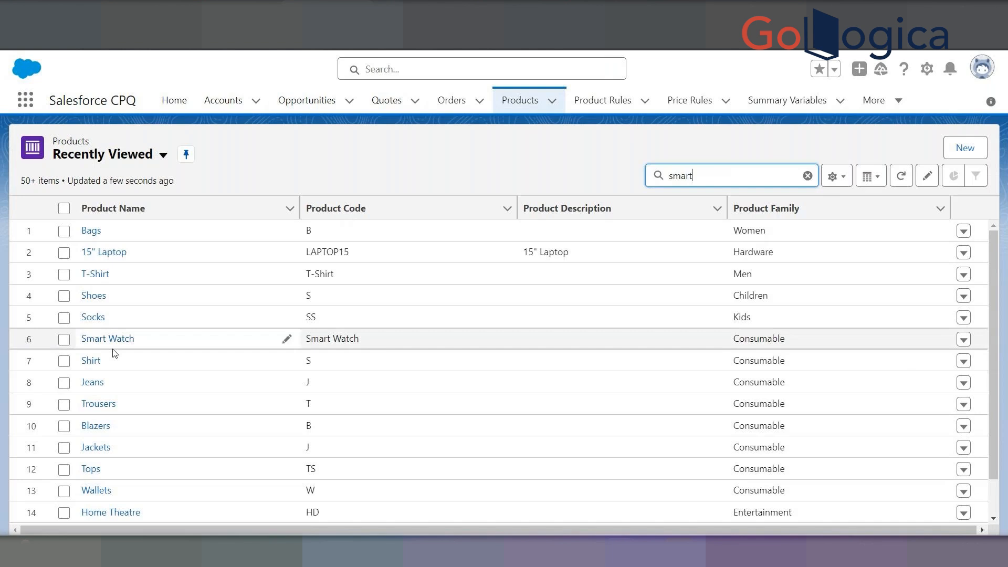
{"action": "key", "text": "Return"}
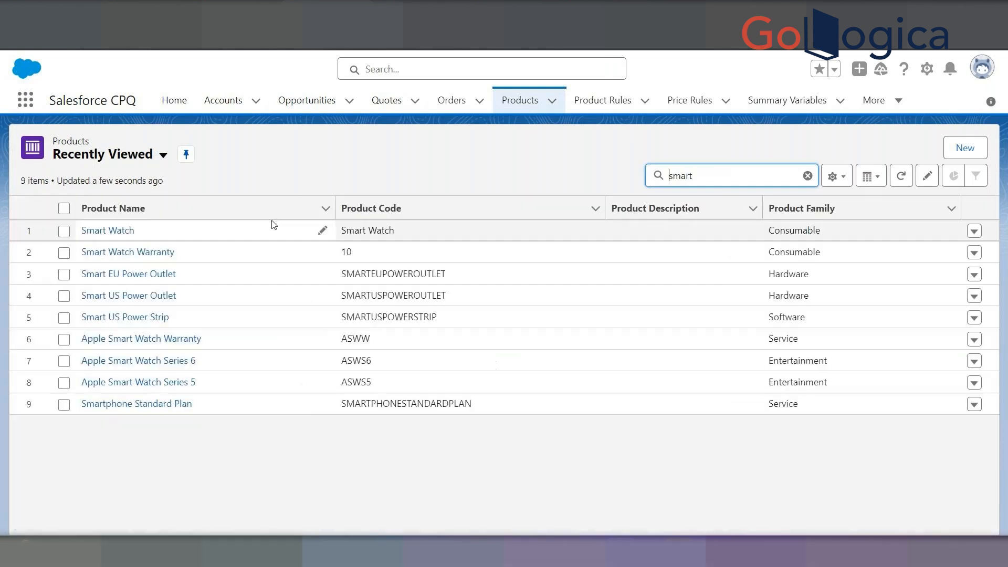
{"action": "left_click", "coordinate": [128, 232]}
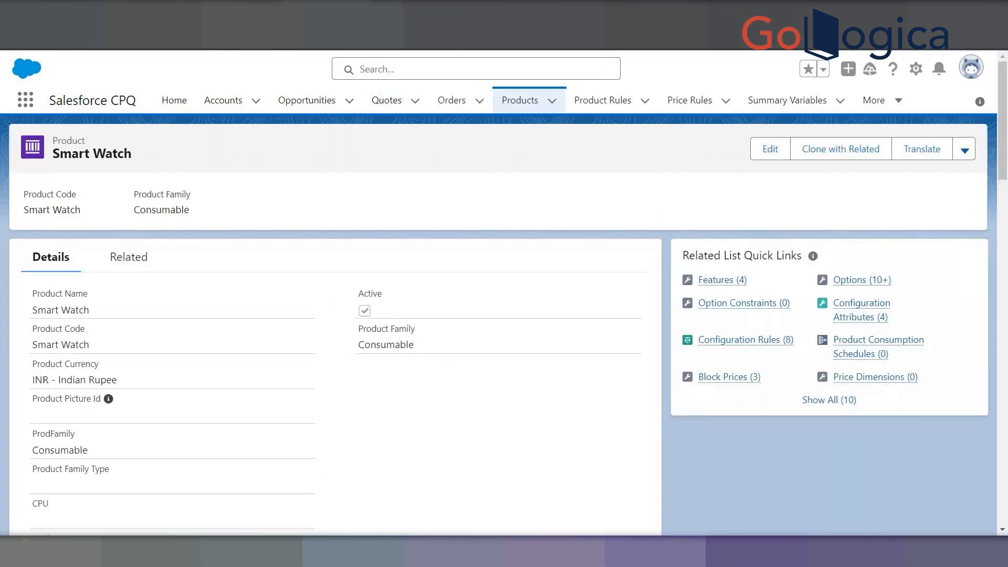
Examine the Smart Watch product's related lists, including its configuration attributes and configuration rules
{"action": "left_click", "coordinate": [131, 256]}
{"action": "scroll", "coordinate": [209, 362], "scroll_direction": "down", "scroll_amount": 10}
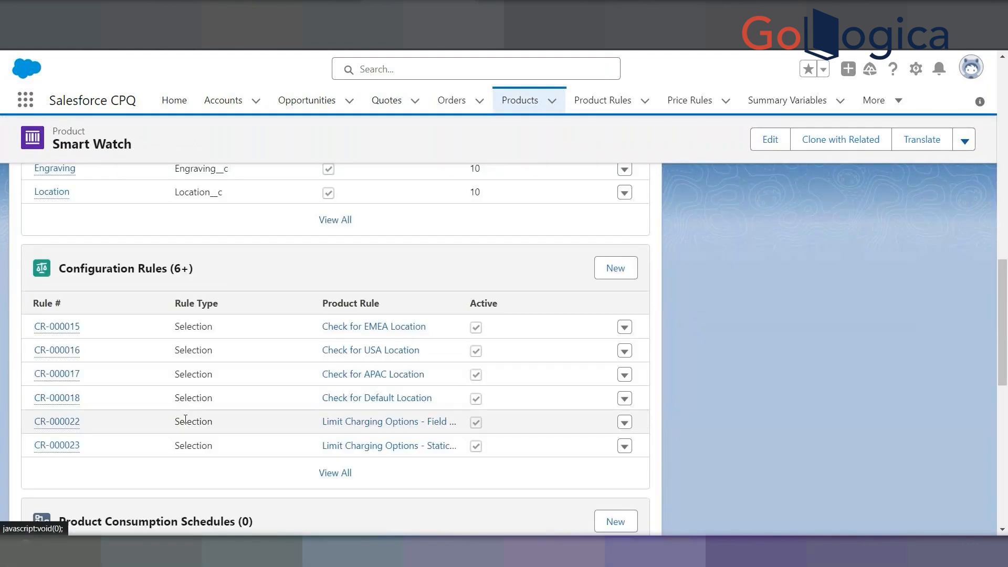
{"action": "scroll", "coordinate": [135, 459], "scroll_direction": "down", "scroll_amount": 15}
{"action": "scroll", "coordinate": [308, 455], "scroll_direction": "up", "scroll_amount": 18}
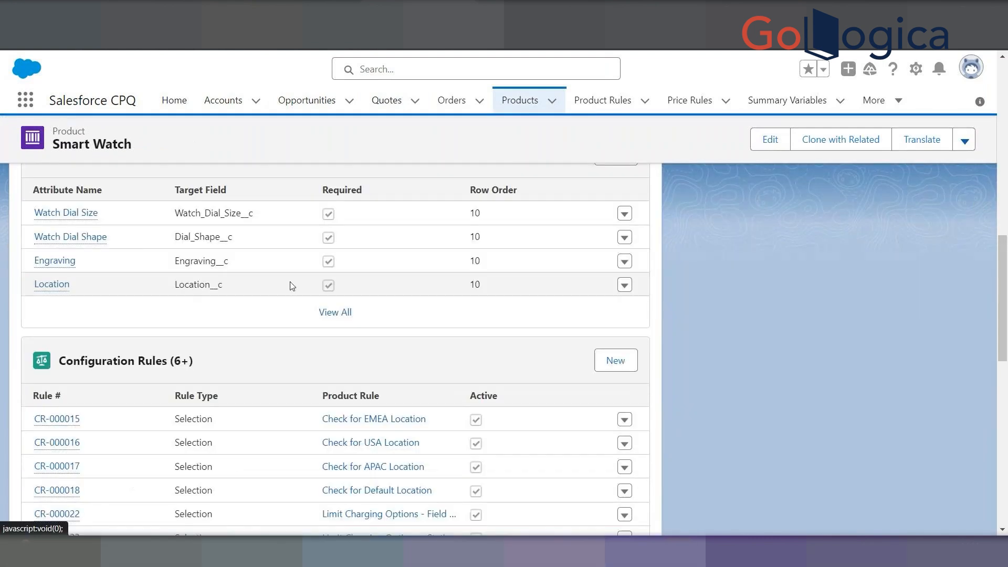
{"action": "scroll", "coordinate": [293, 286], "scroll_direction": "up", "scroll_amount": 5}
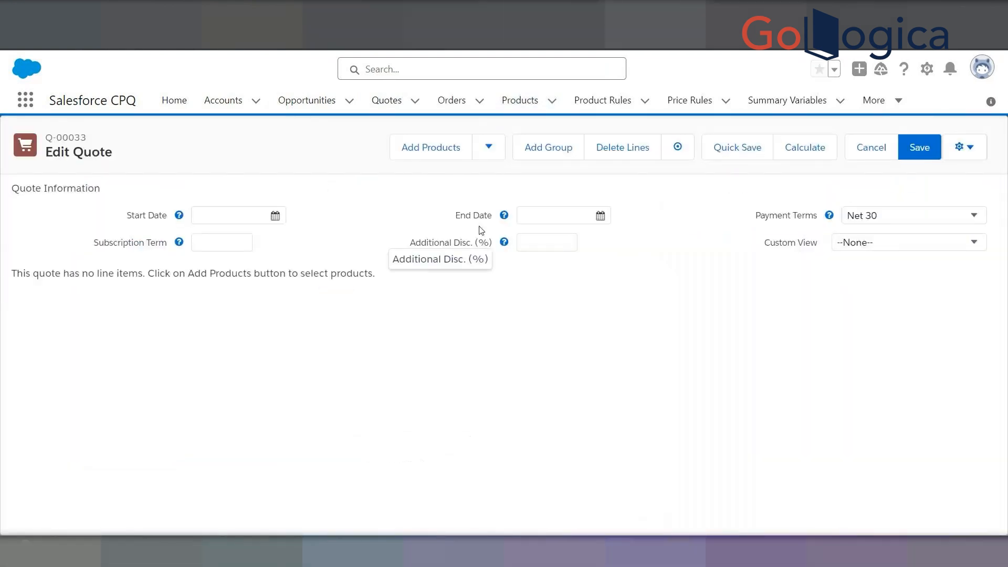
Search the quote's product selection for "Smart Watch" and add the Smart Watch product to the quote
{"action": "left_click", "coordinate": [436, 156]}
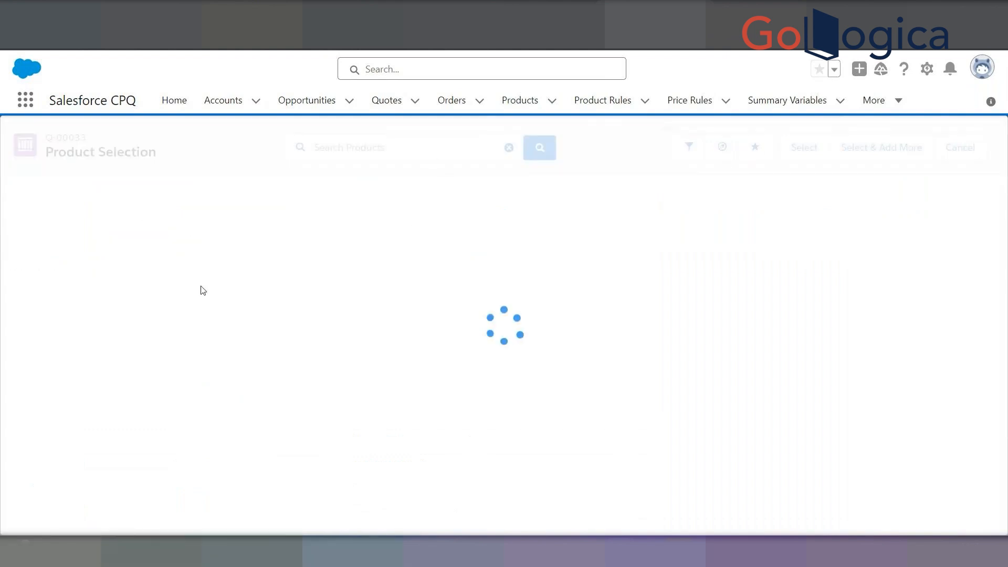
{"action": "left_click", "coordinate": [361, 149]}
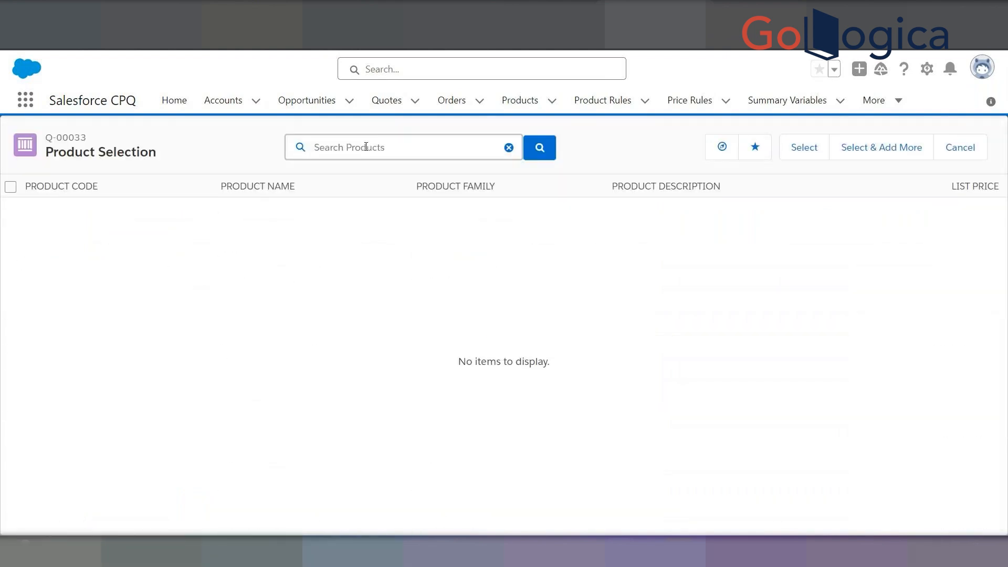
{"action": "type", "text": "Smart Watch"}
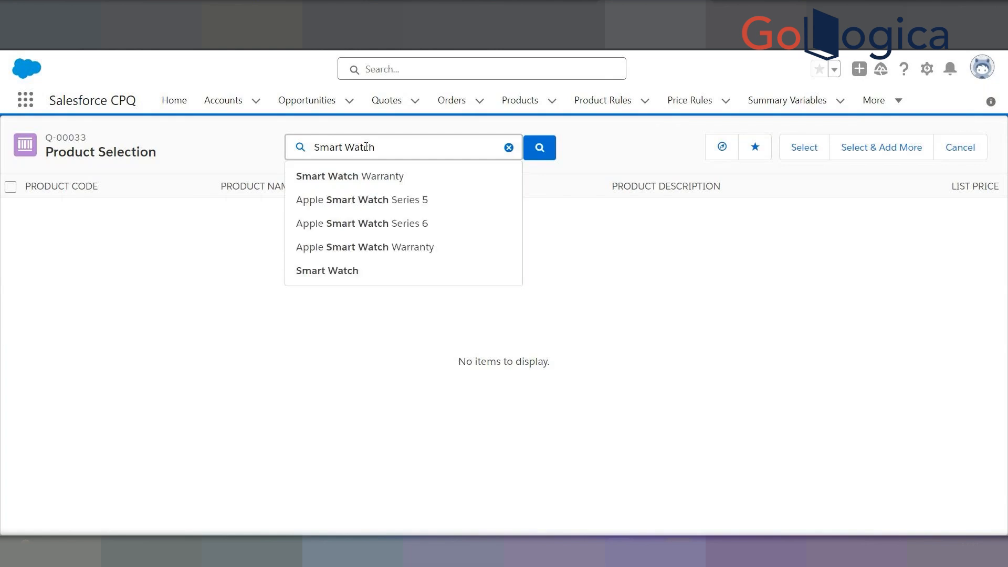
{"action": "left_click", "coordinate": [313, 272]}
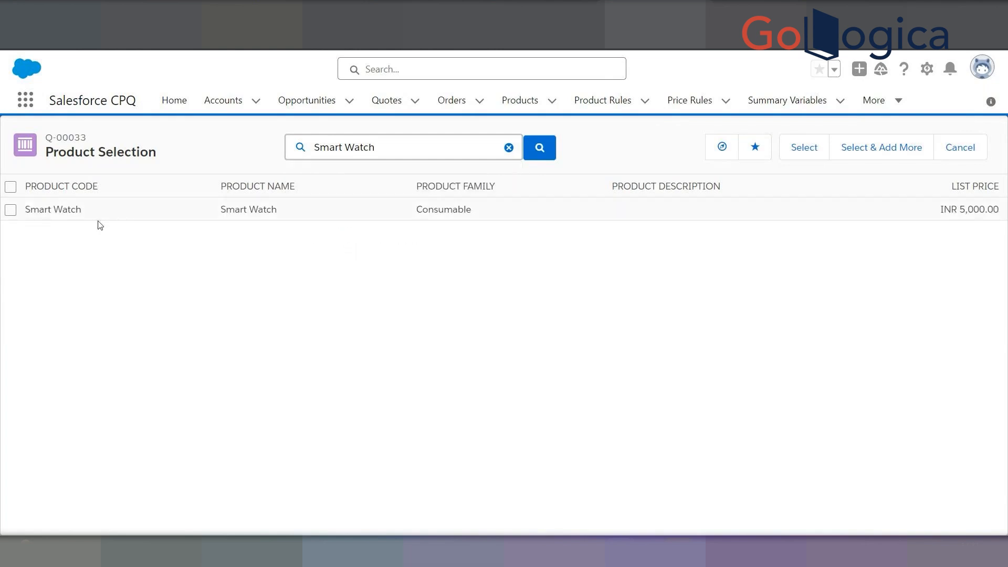
{"action": "left_click", "coordinate": [10, 210]}
{"action": "left_click", "coordinate": [798, 147]}
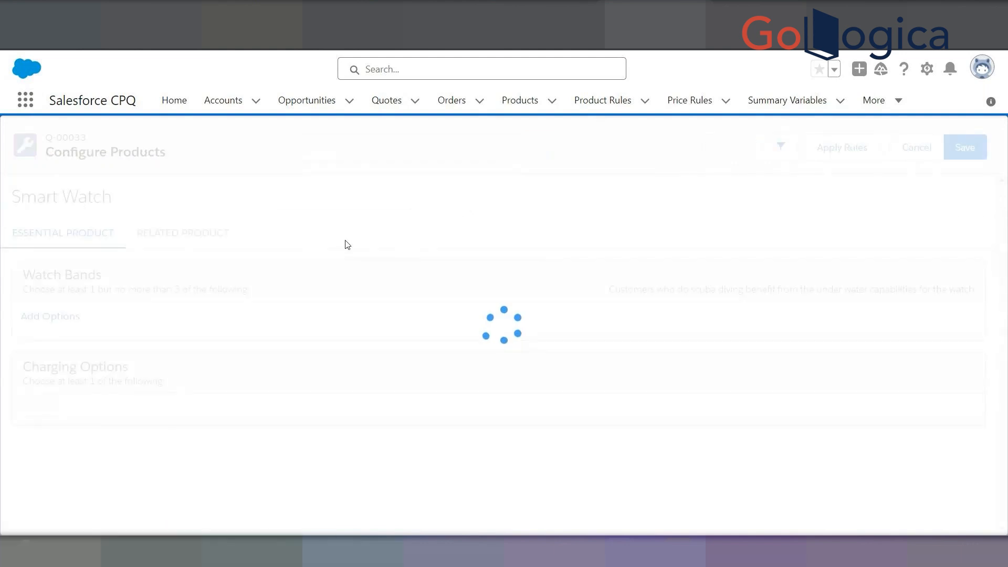
Add Watch Straps as a Watch Bands option and include the Anti Glare Screen Guard among the related products
{"action": "left_click", "coordinate": [77, 319]}
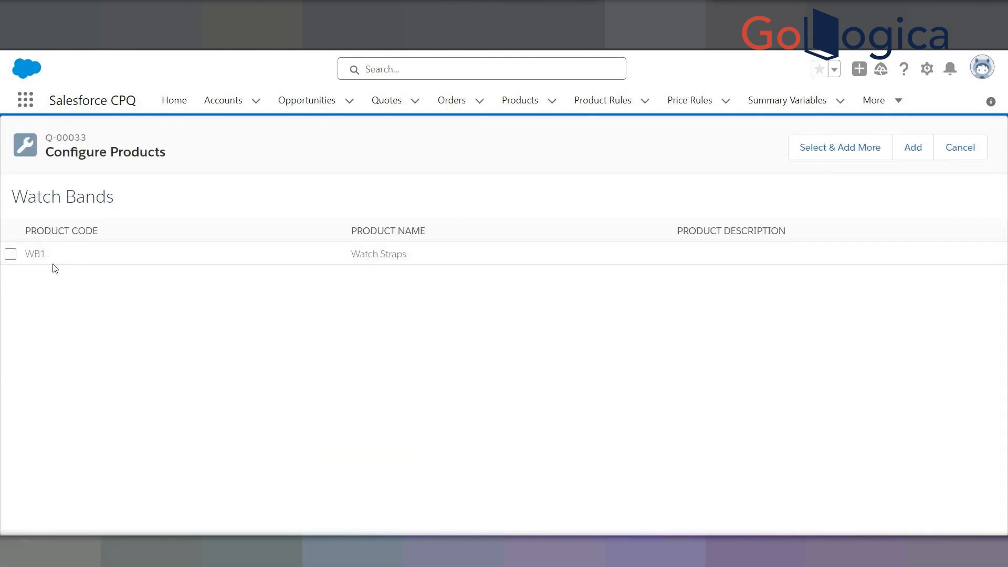
{"action": "left_click", "coordinate": [11, 254]}
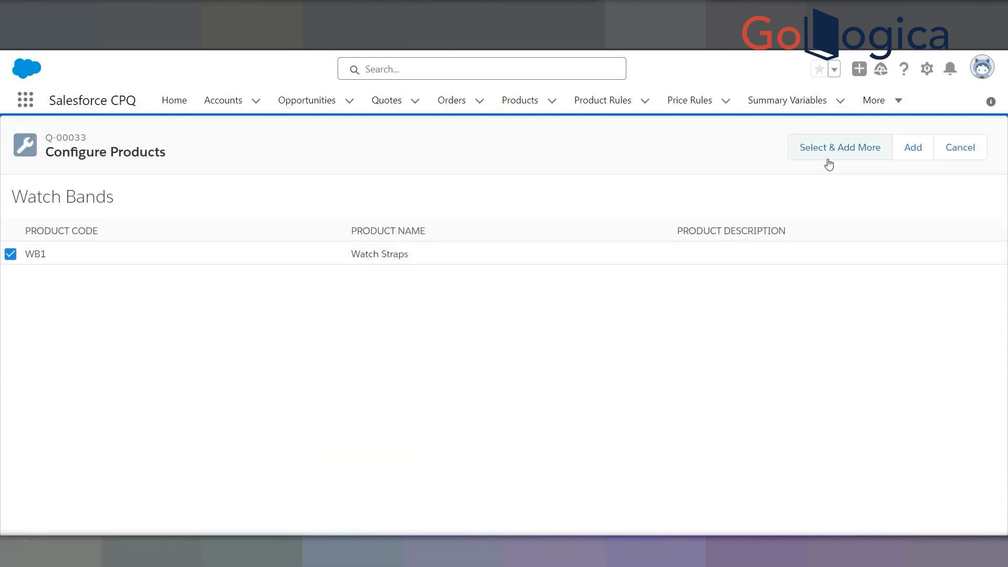
{"action": "left_click", "coordinate": [913, 149]}
{"action": "left_click", "coordinate": [237, 269]}
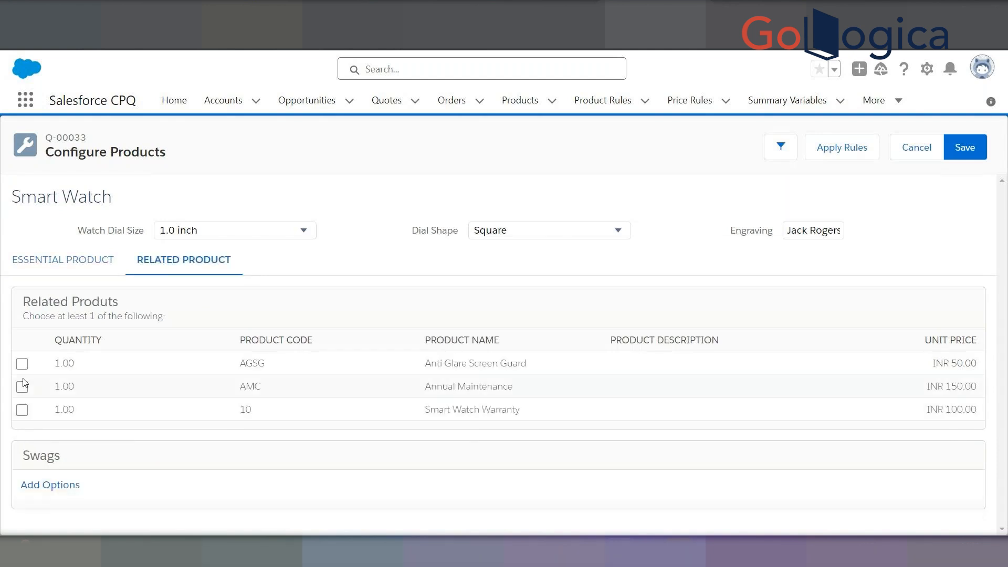
{"action": "left_click", "coordinate": [23, 364]}
Set the Charging Options location to USA in the essential product configuration
{"action": "left_click", "coordinate": [94, 261]}
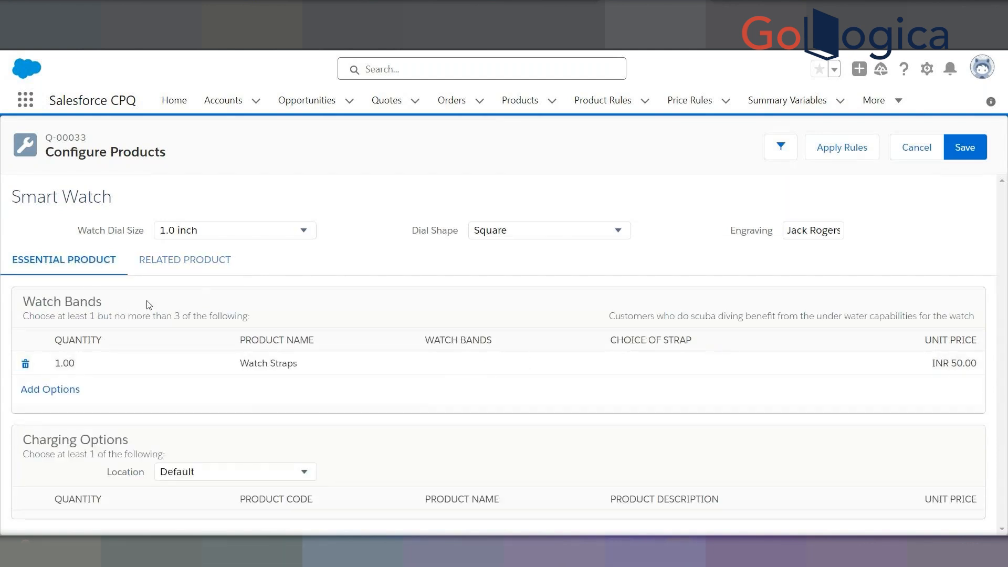
{"action": "left_click", "coordinate": [178, 472]}
{"action": "left_click", "coordinate": [178, 428]}
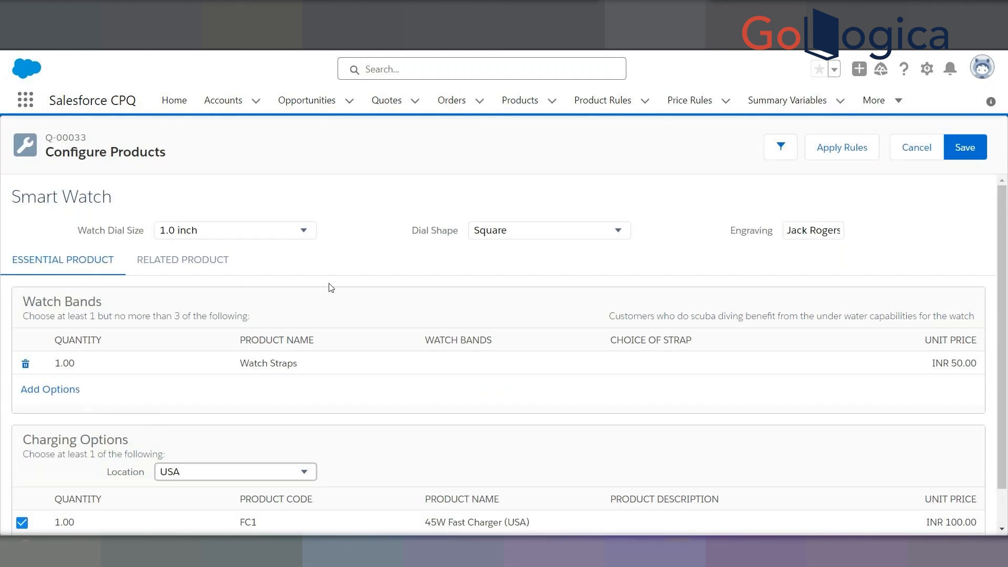
Set the Watch Straps option to Steel Watch Band with a choice of strap and save the Smart Watch configuration
{"action": "left_click", "coordinate": [443, 366]}
{"action": "left_click", "coordinate": [450, 364]}
{"action": "left_click", "coordinate": [469, 390]}
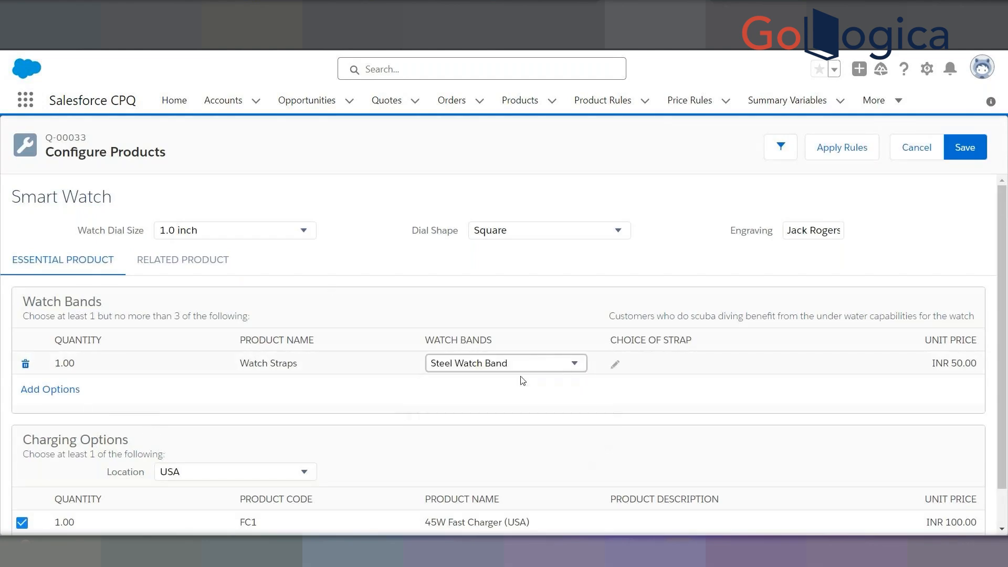
{"action": "left_click", "coordinate": [613, 365]}
{"action": "left_click", "coordinate": [638, 371]}
{"action": "left_click", "coordinate": [635, 403]}
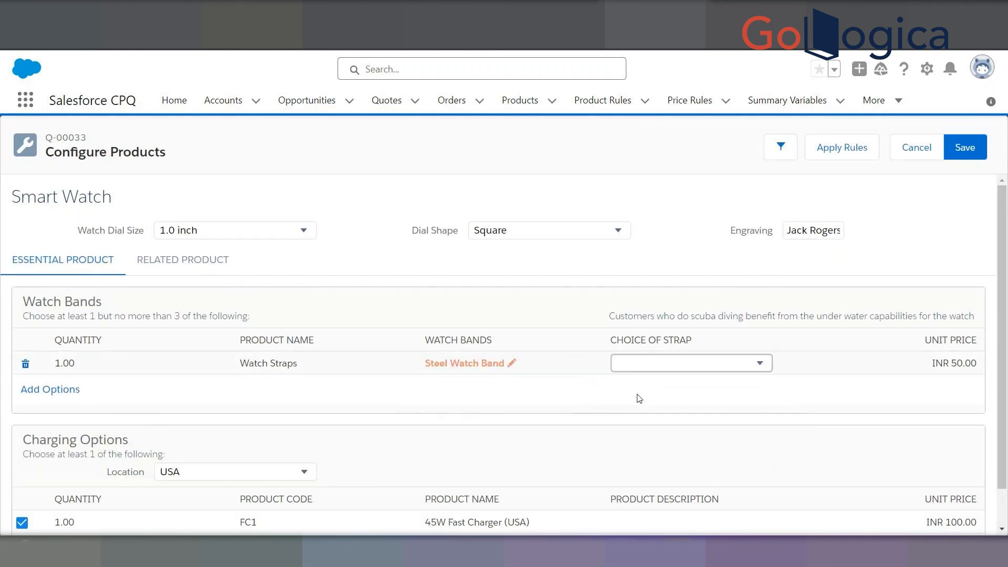
{"action": "left_click", "coordinate": [957, 151]}
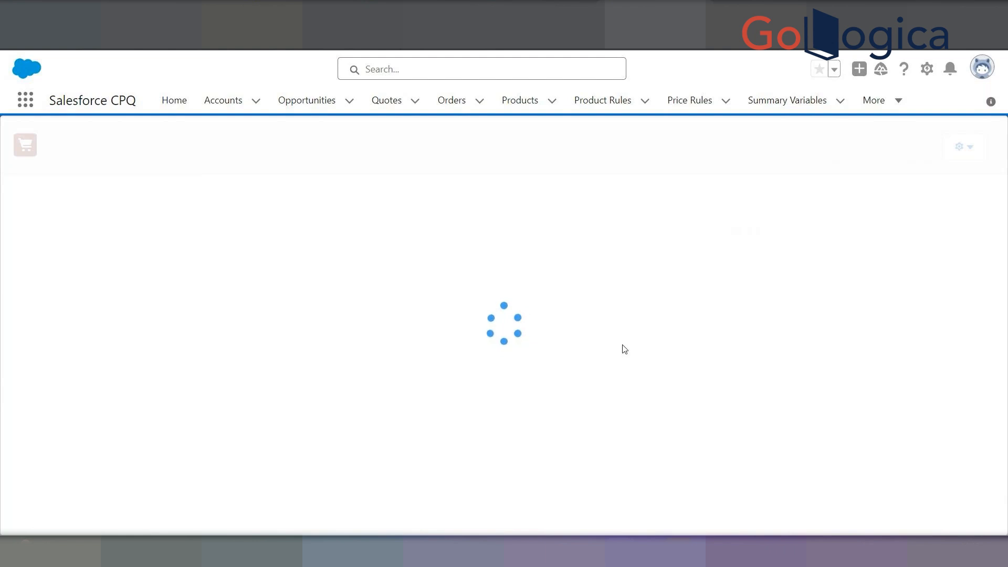
Apply the Cost_Plus_Markup custom view to the quote lines and quick-save the quote
{"action": "left_click", "coordinate": [882, 243]}
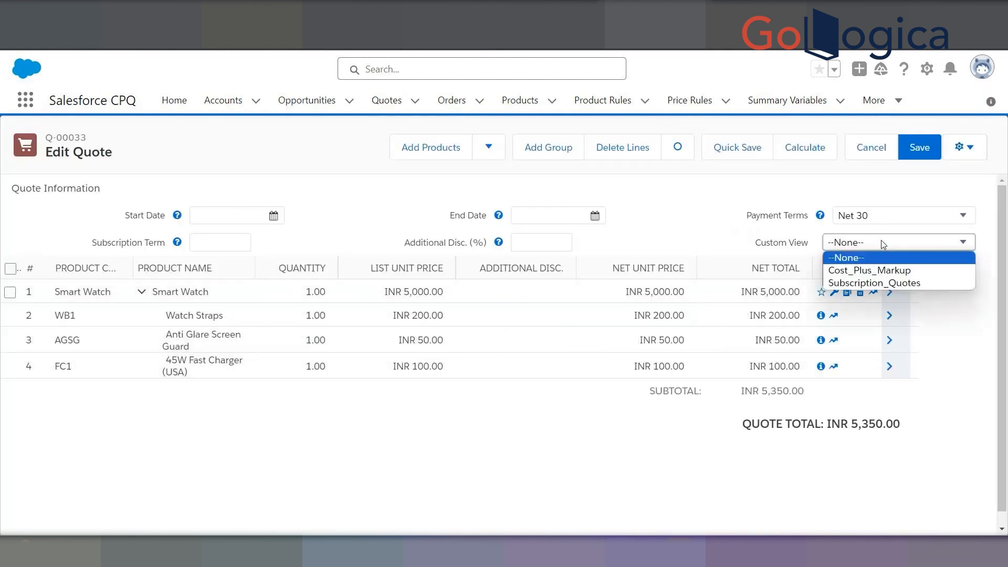
{"action": "left_click", "coordinate": [873, 271]}
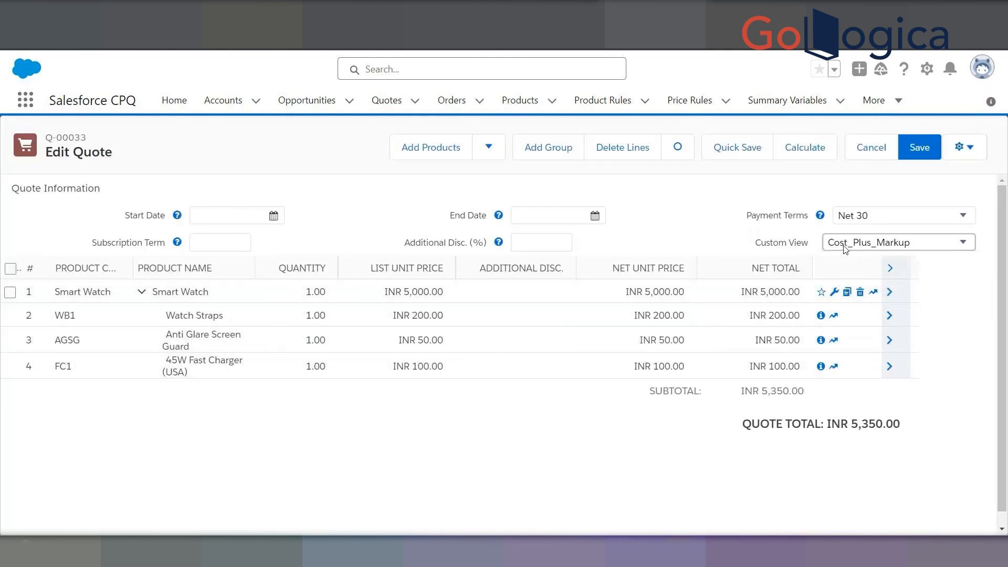
{"action": "left_click", "coordinate": [744, 155]}
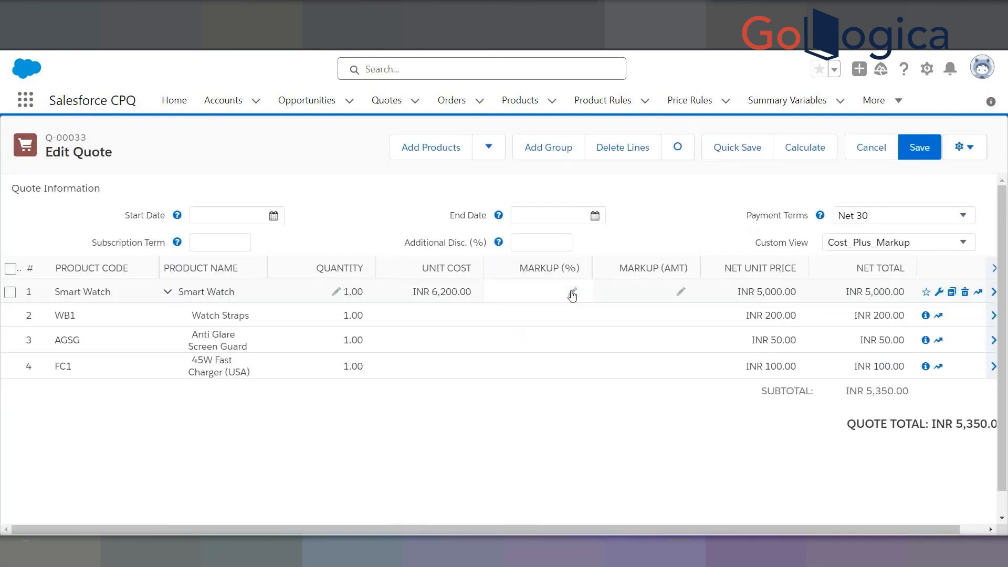
Set the Smart Watch line's markup percentage to 10
{"action": "left_click", "coordinate": [537, 300]}
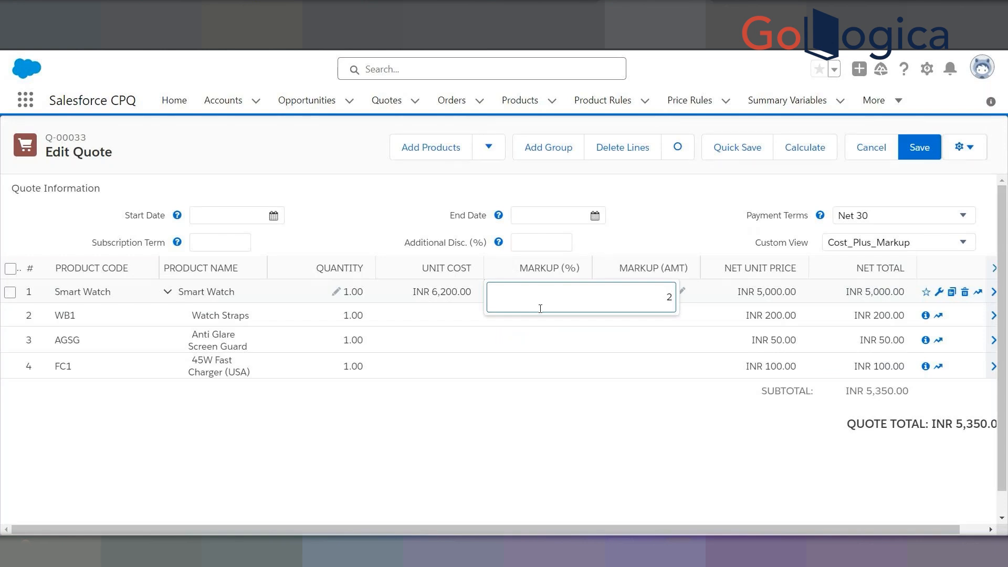
{"action": "type", "text": "2"}
{"action": "key", "text": "BackSpace"}
{"action": "type", "text": "10"}
{"action": "left_click", "coordinate": [655, 235]}
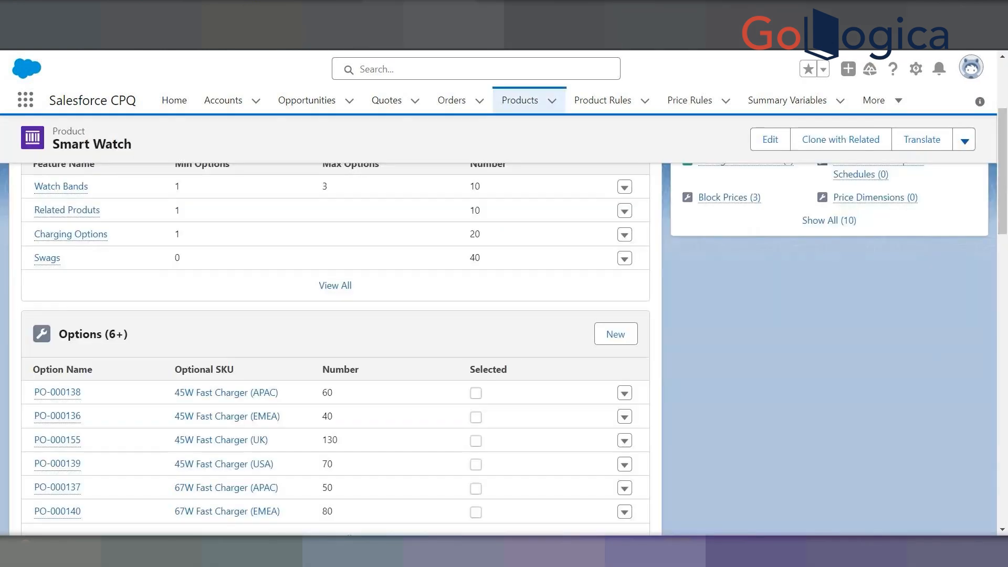
Examine the pricing method in the Salesforce CPQ Pricing section of the Smart Watch product's details
{"action": "scroll", "coordinate": [210, 441], "scroll_direction": "up", "scroll_amount": 3}
{"action": "left_click", "coordinate": [39, 254]}
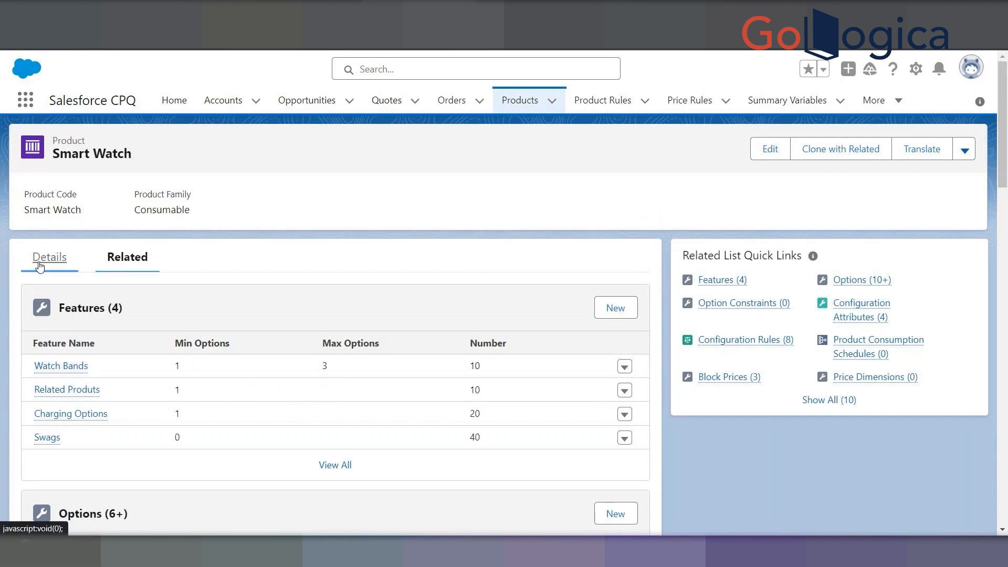
{"action": "scroll", "coordinate": [102, 279], "scroll_direction": "down", "scroll_amount": 8}
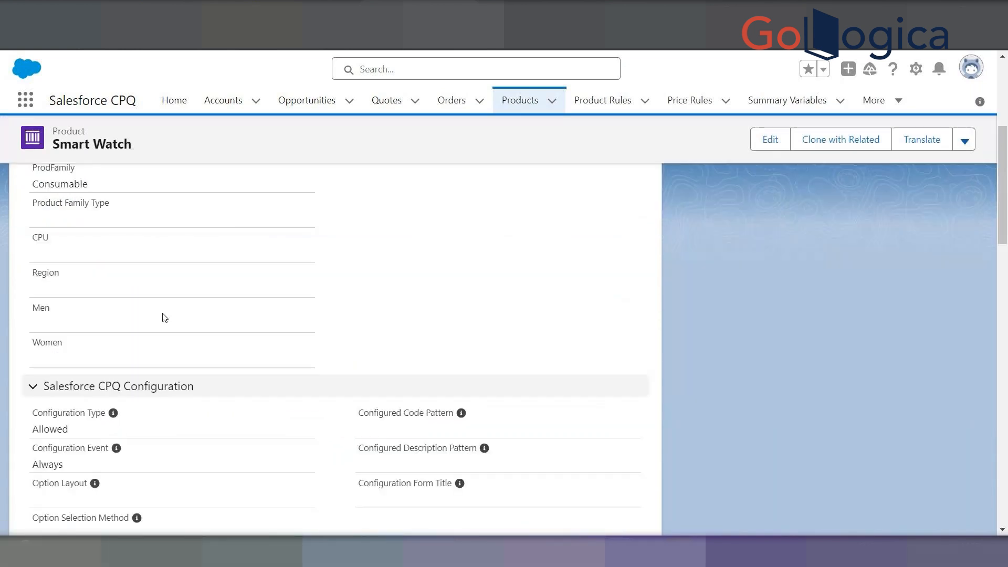
{"action": "scroll", "coordinate": [208, 291], "scroll_direction": "down", "scroll_amount": 2}
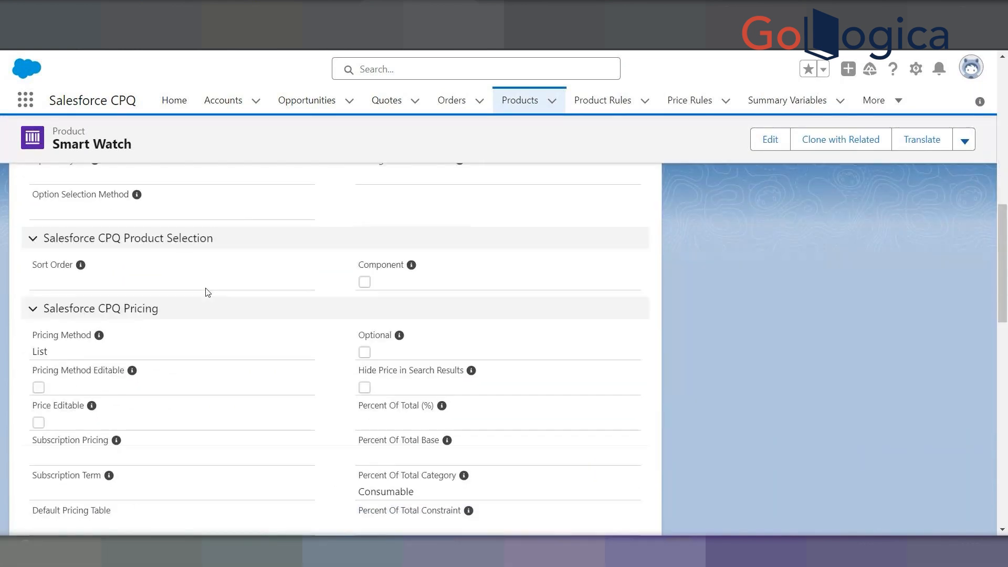
{"action": "scroll", "coordinate": [207, 291], "scroll_direction": "up", "scroll_amount": 2}
{"action": "scroll", "coordinate": [207, 290], "scroll_direction": "down", "scroll_amount": 3}
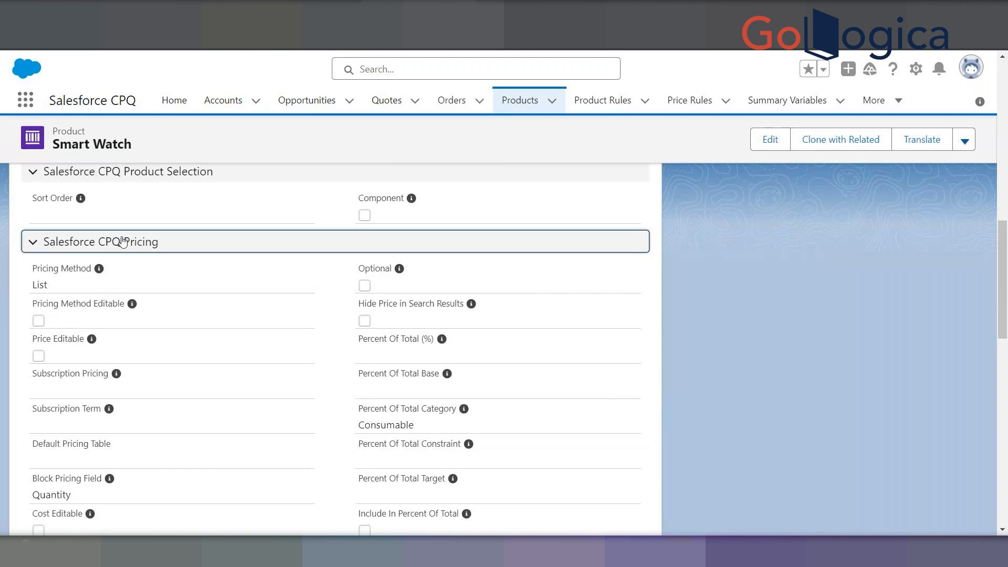
{"action": "left_click", "coordinate": [37, 242]}
{"action": "left_click", "coordinate": [37, 243]}
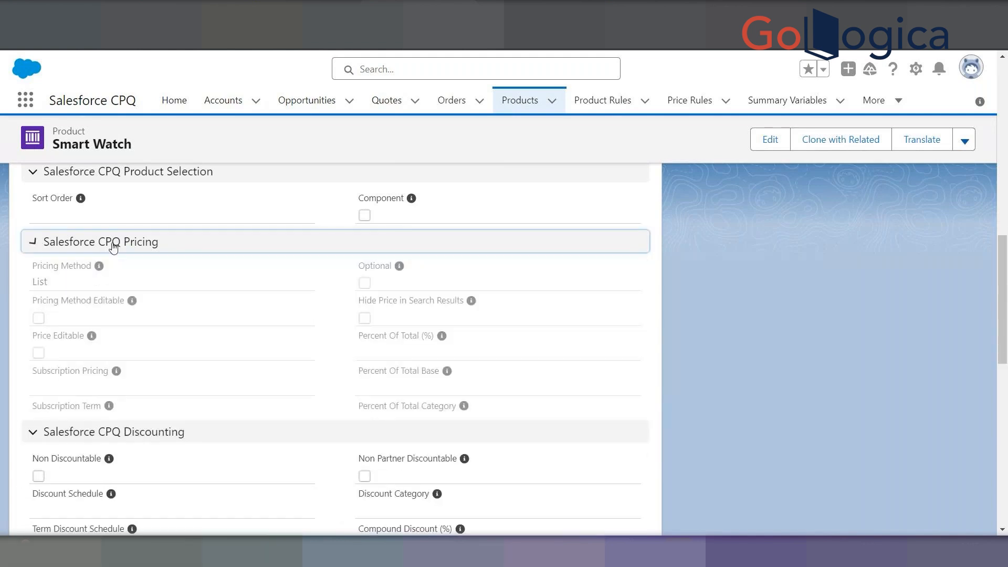
{"action": "scroll", "coordinate": [73, 258], "scroll_direction": "down", "scroll_amount": 1}
{"action": "left_click_drag", "start_coordinate": [37, 202], "coordinate": [56, 203]}
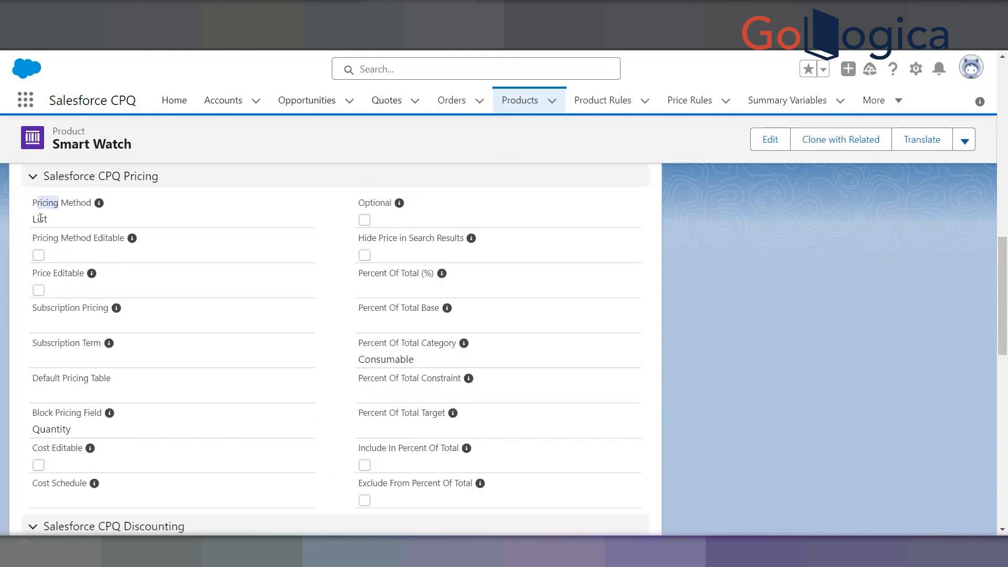
{"action": "left_click", "coordinate": [38, 218]}
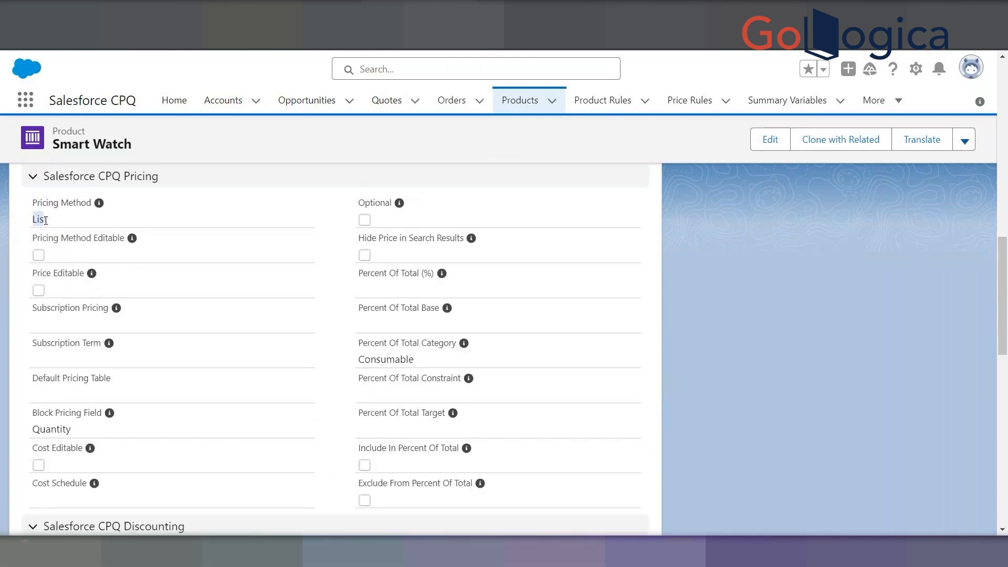
Change the Smart Watch product's Pricing Method to Cost and save the product
{"action": "left_click", "coordinate": [770, 139]}
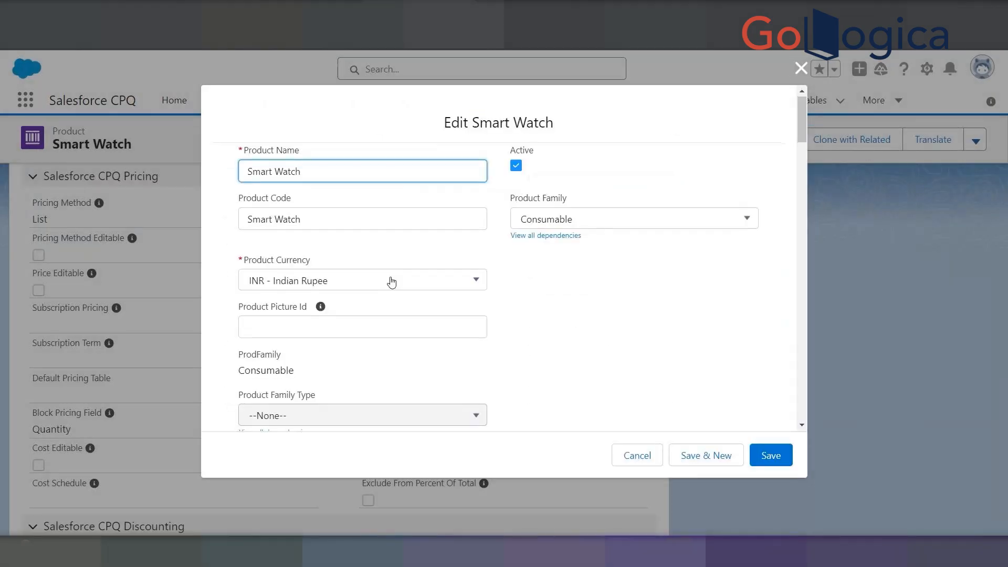
{"action": "scroll", "coordinate": [405, 333], "scroll_direction": "down", "scroll_amount": 10}
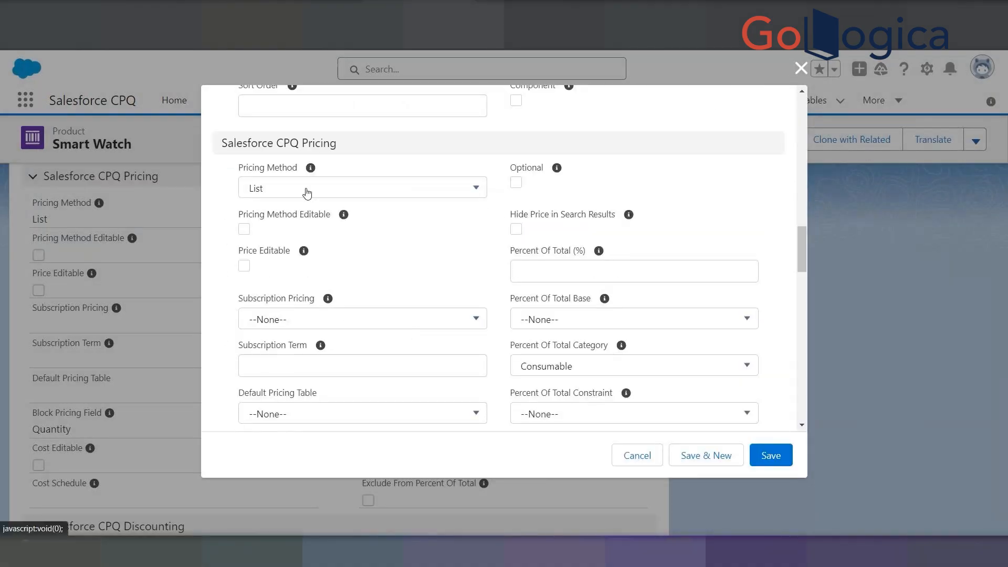
{"action": "left_click", "coordinate": [306, 190]}
{"action": "left_click", "coordinate": [269, 267]}
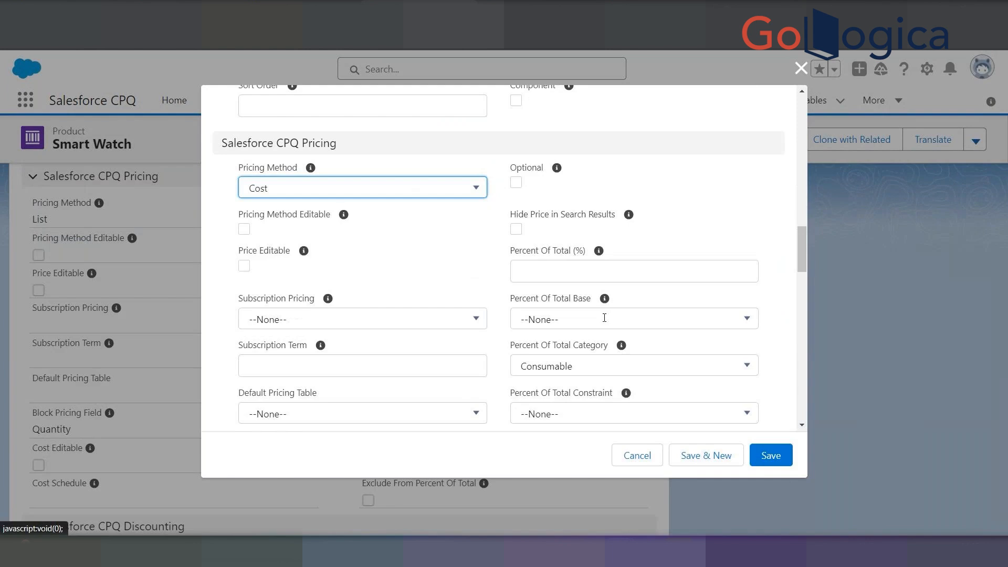
{"action": "left_click", "coordinate": [771, 455]}
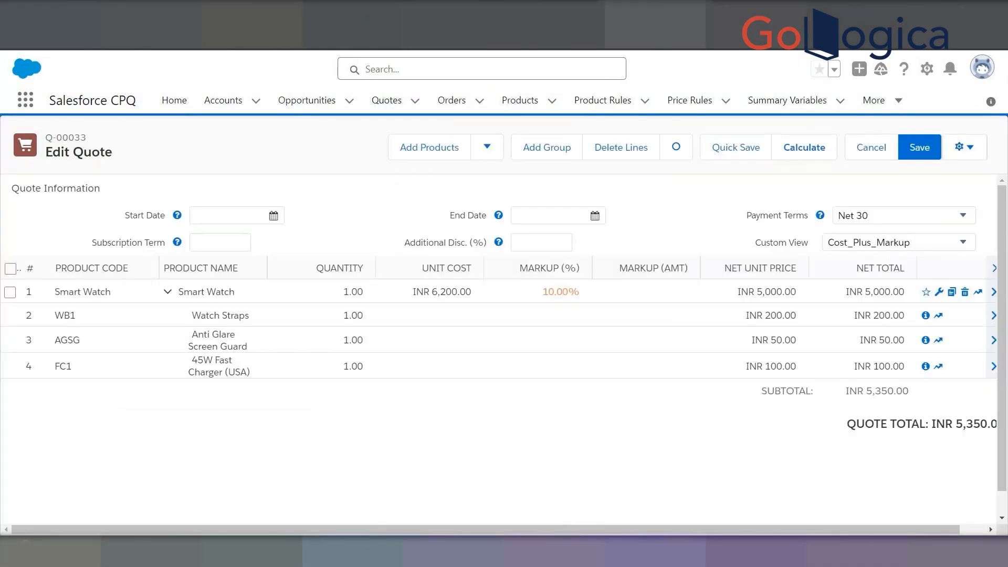
Quick-save the quote and re-enter the Smart Watch line's markup of 10 percent
{"action": "left_click", "coordinate": [727, 149]}
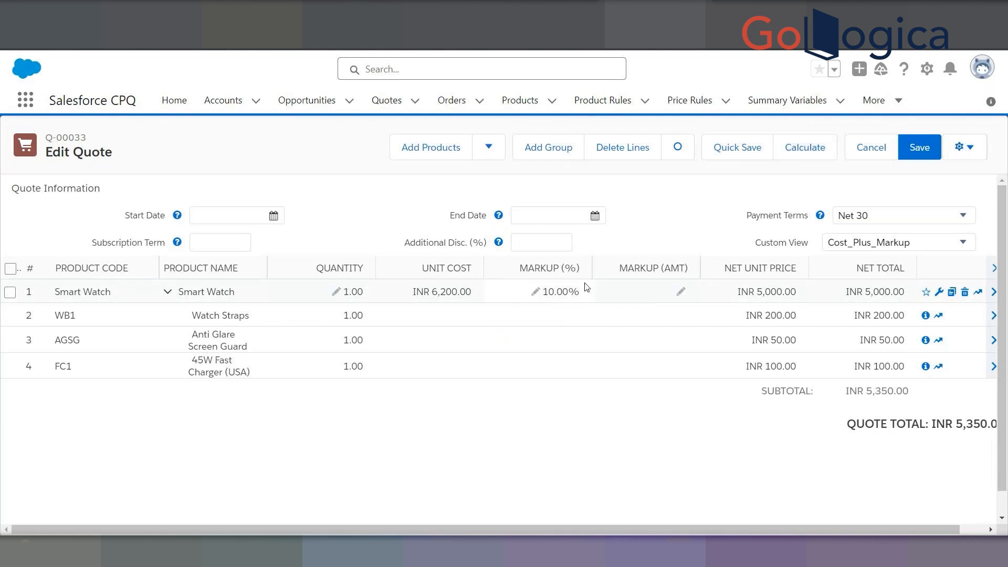
{"action": "left_click", "coordinate": [534, 294]}
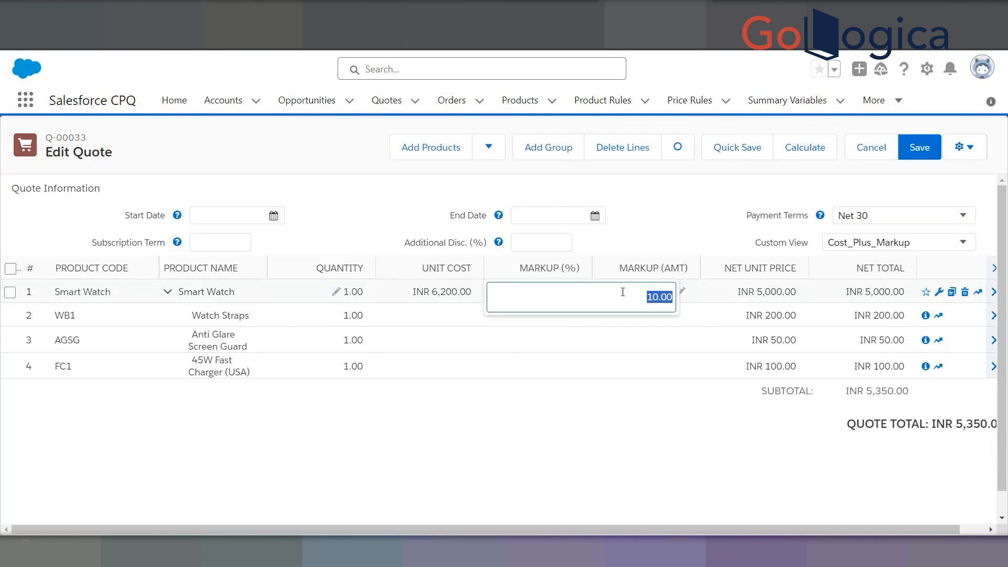
{"action": "key", "text": "Return"}
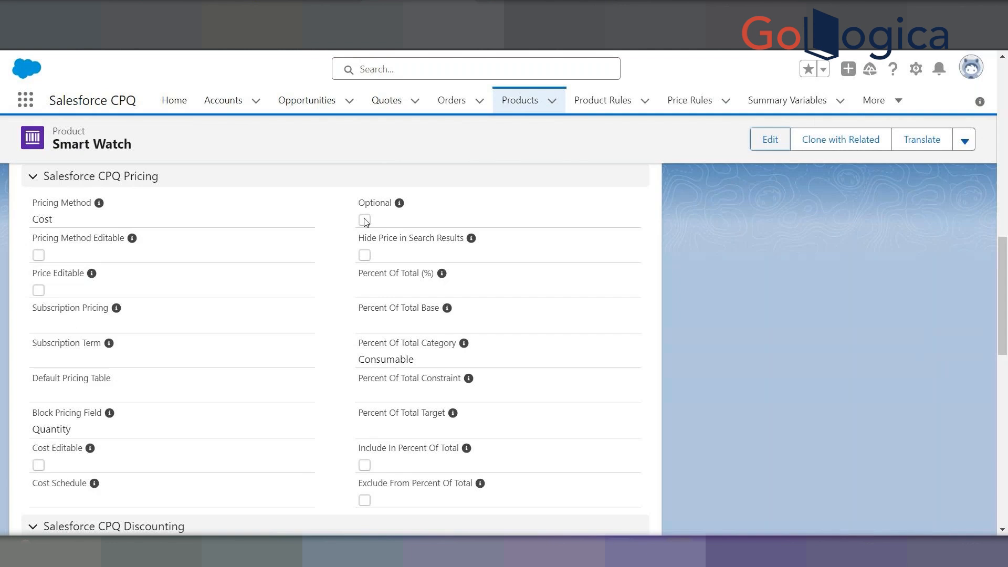
Check the Smart Watch product's pricing method against the markup percentage and unit cost on its quote line
{"action": "left_click", "coordinate": [44, 222]}
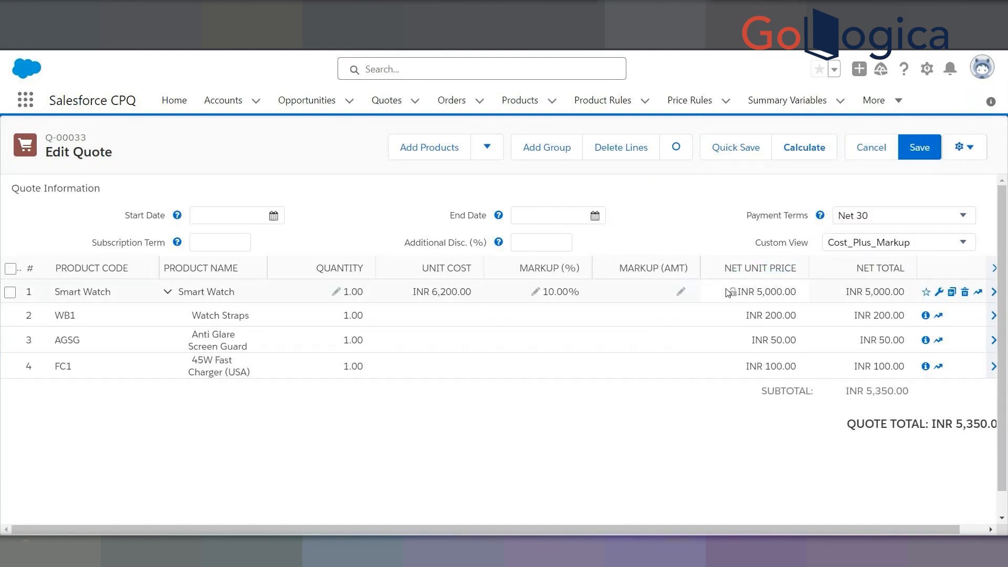
{"action": "left_click", "coordinate": [546, 292]}
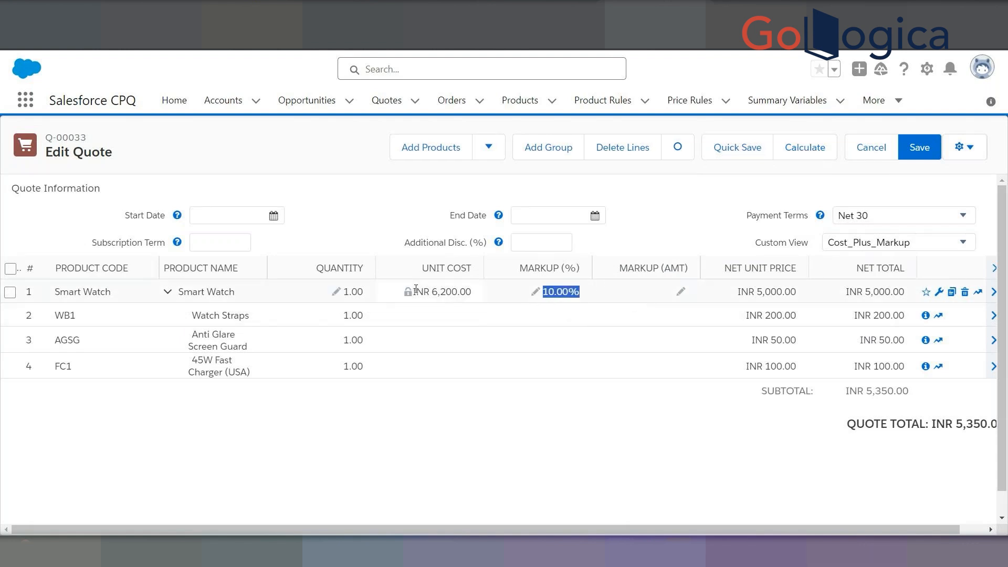
{"action": "left_click_drag", "start_coordinate": [411, 292], "coordinate": [473, 292]}
{"action": "left_click", "coordinate": [466, 308]}
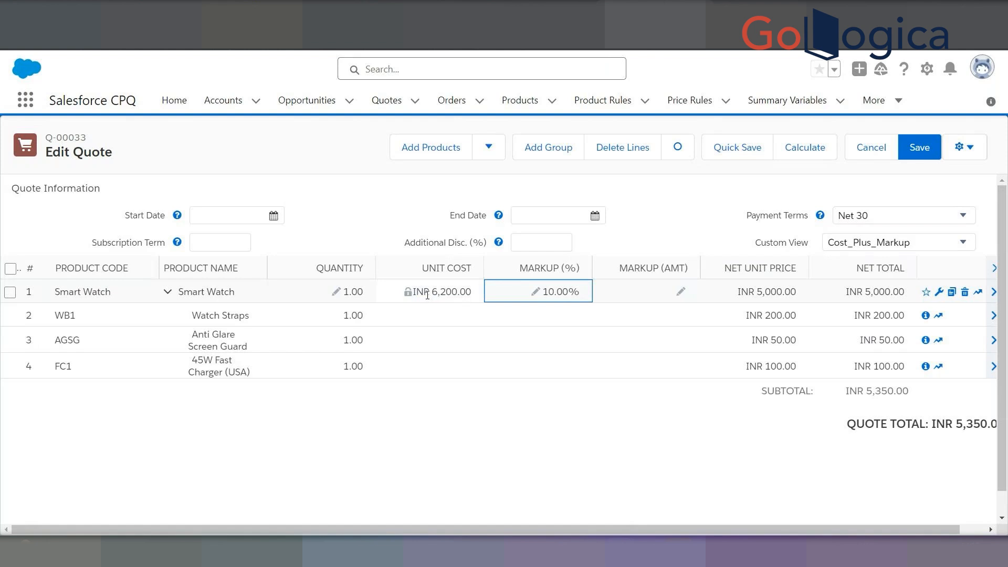
Examine the unit cost and markup percentage on the Smart Watch quote line
{"action": "left_click", "coordinate": [409, 292]}
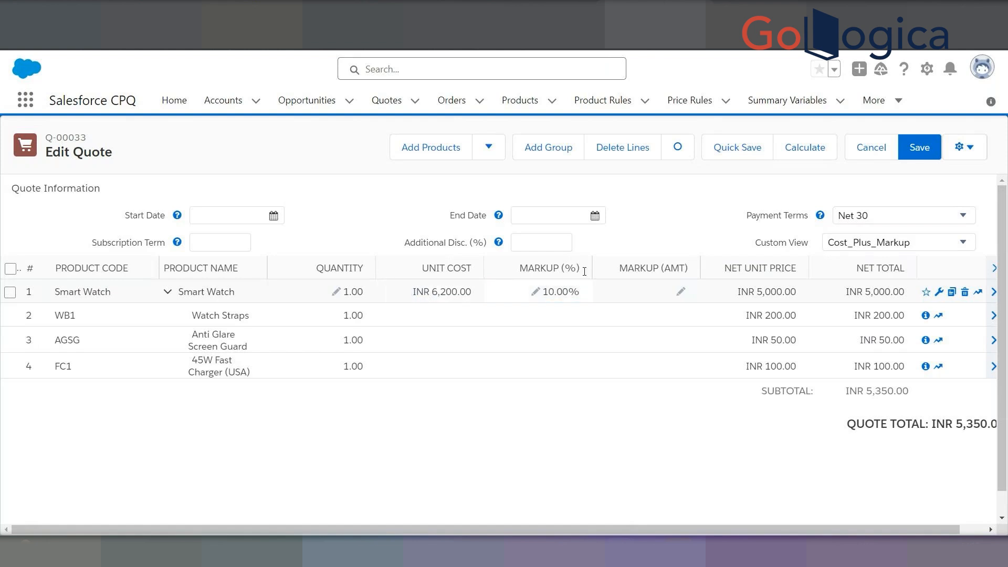
{"action": "left_click", "coordinate": [502, 299]}
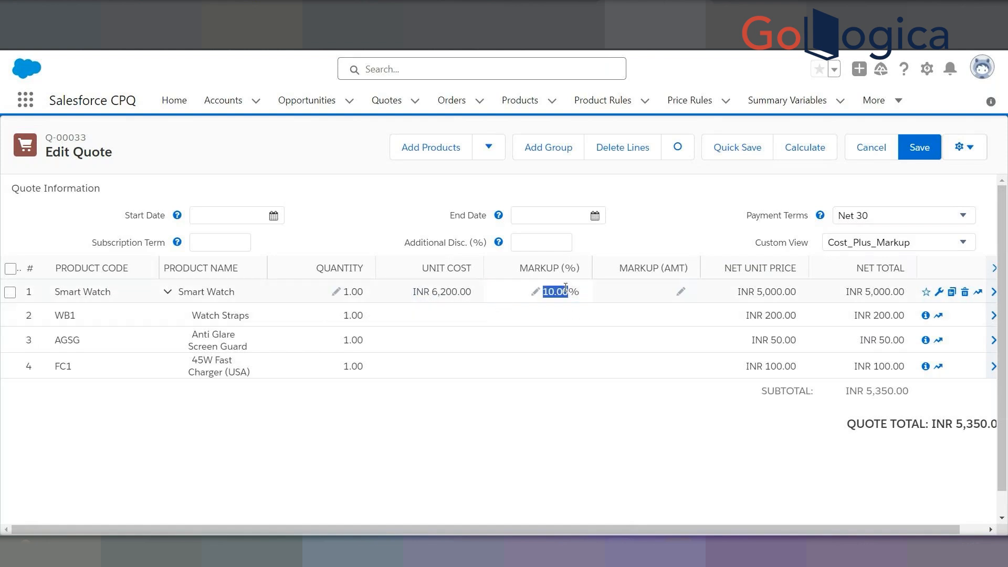
{"action": "left_click", "coordinate": [444, 292]}
{"action": "left_click_drag", "start_coordinate": [471, 292], "coordinate": [423, 295]}
{"action": "left_click_drag", "start_coordinate": [424, 292], "coordinate": [453, 290]}
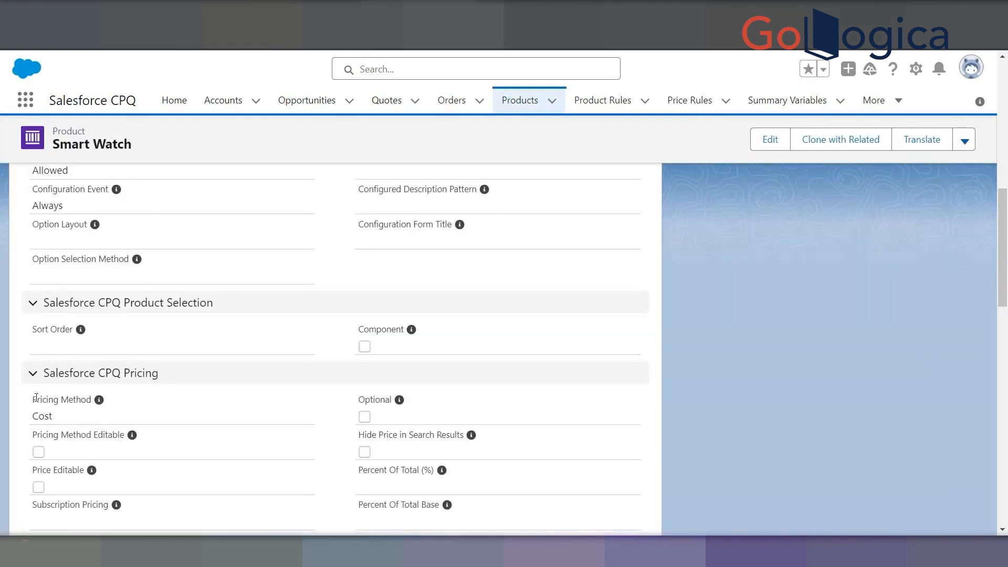
Review the Smart Watch product's pricing method and its other Salesforce CPQ pricing, cost and discounting settings
{"action": "left_click_drag", "start_coordinate": [35, 395], "coordinate": [85, 394]}
{"action": "scroll", "coordinate": [102, 415], "scroll_direction": "down", "scroll_amount": 1}
{"action": "scroll", "coordinate": [100, 413], "scroll_direction": "down", "scroll_amount": 7}
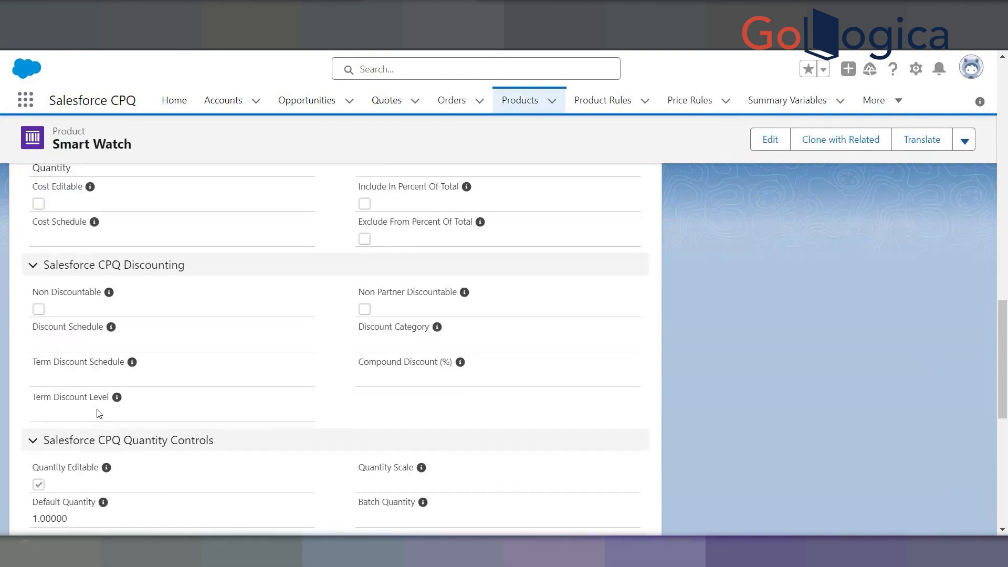
{"action": "scroll", "coordinate": [97, 413], "scroll_direction": "up", "scroll_amount": 3}
{"action": "mouse_move", "coordinate": [94, 408]}
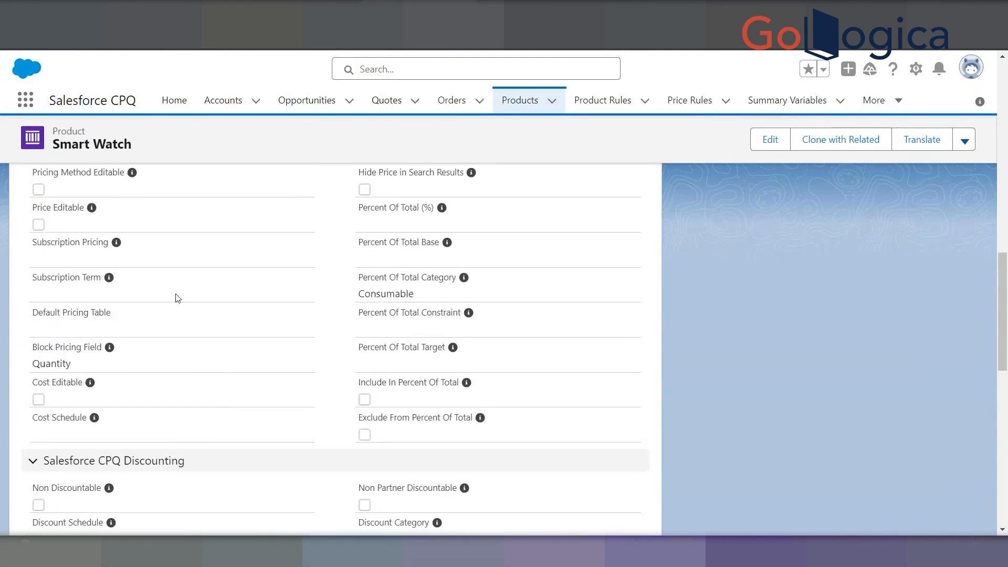
{"action": "scroll", "coordinate": [252, 279], "scroll_direction": "up", "scroll_amount": 8}
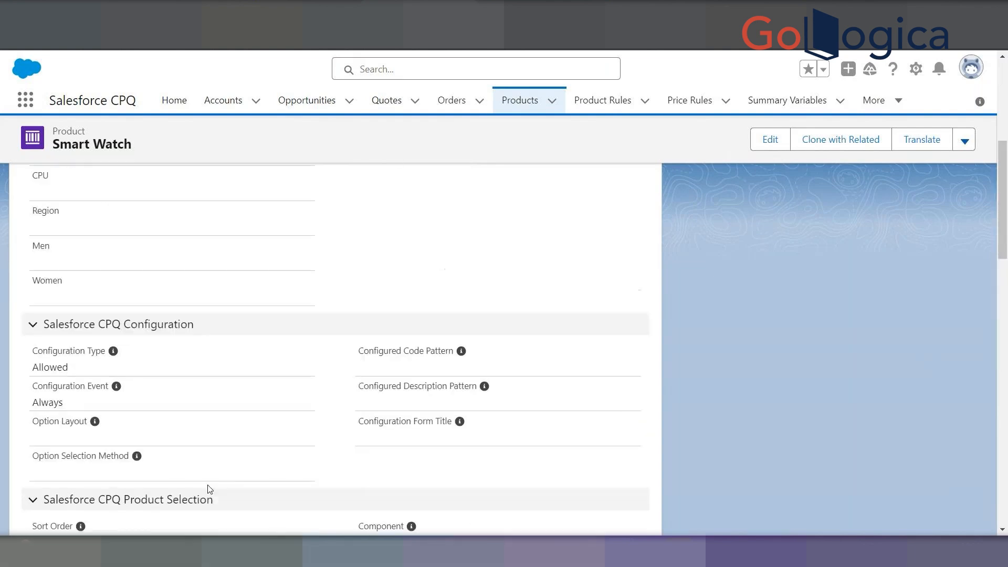